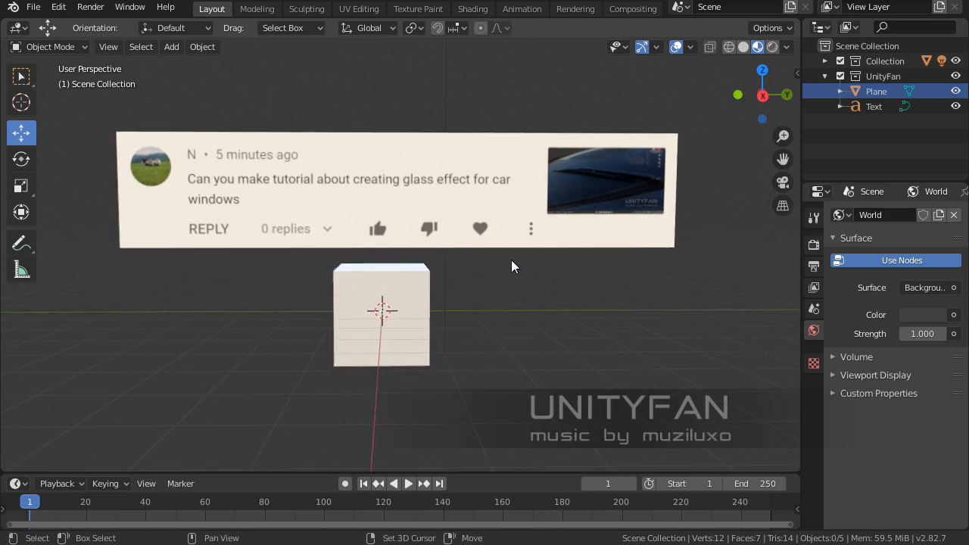
middle_drag(511, 259, 482, 276)
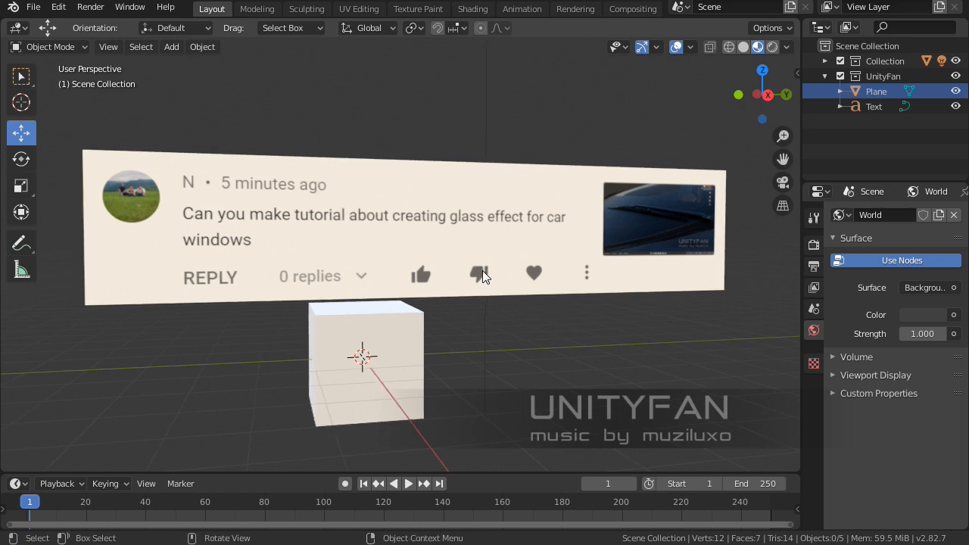
middle_drag(485, 269, 487, 272)
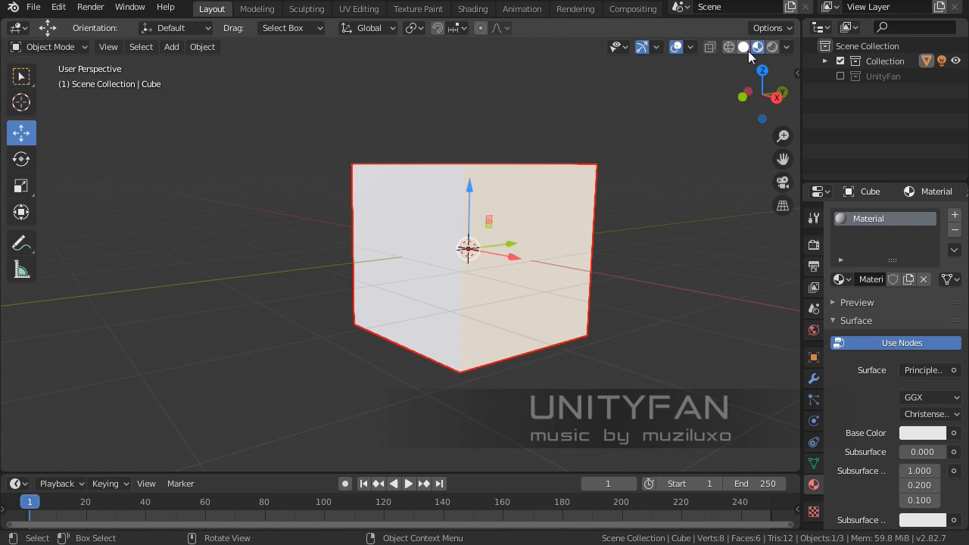
- Switch the viewport to solid shading for modelling the cube
click(746, 49)
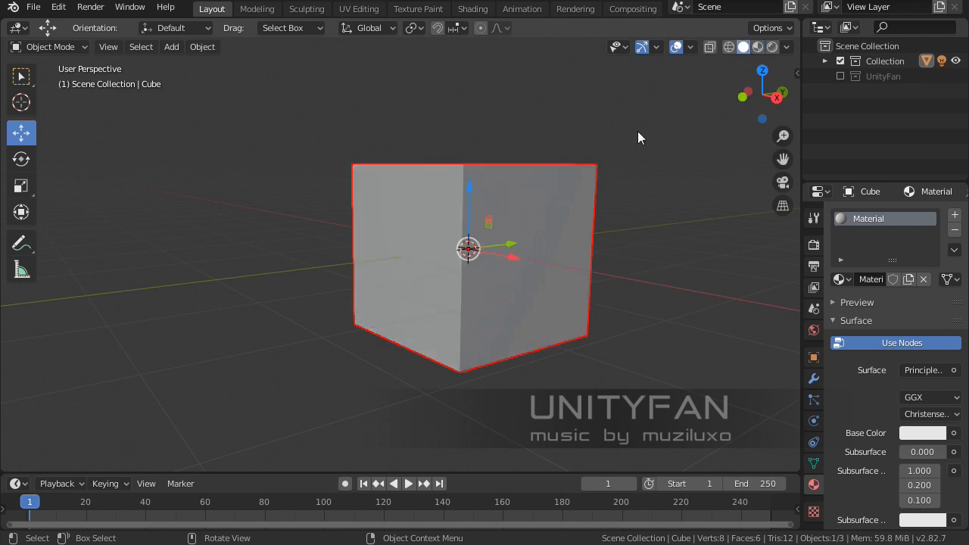
mouse_move(451, 260)
middle_down()
mouse_move(510, 293)
mouse_move(482, 300)
mouse_move(513, 345)
middle_up()
middle_drag(428, 281, 458, 284)
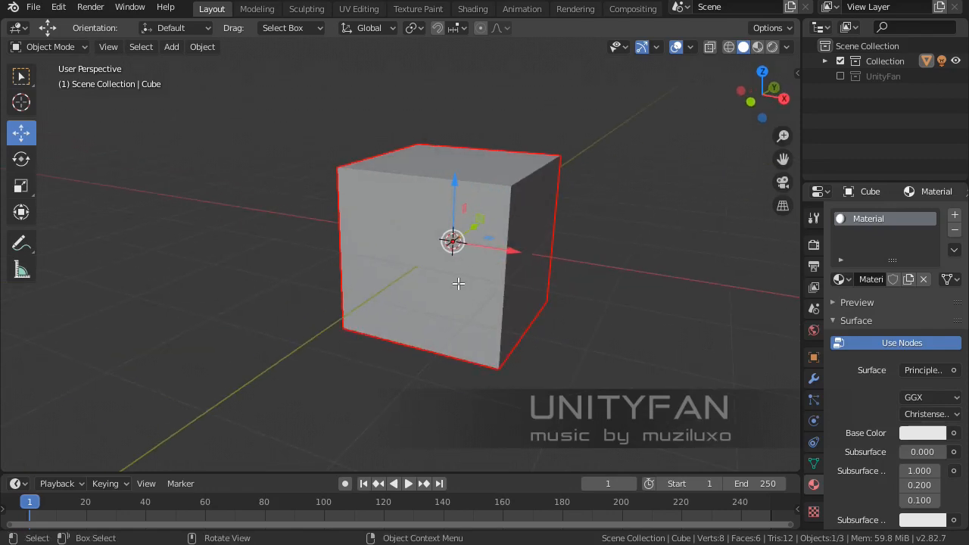
- Enter Edit Mode and add one vertical loop cut through the middle of the cube
key(Tab)
click(21, 379)
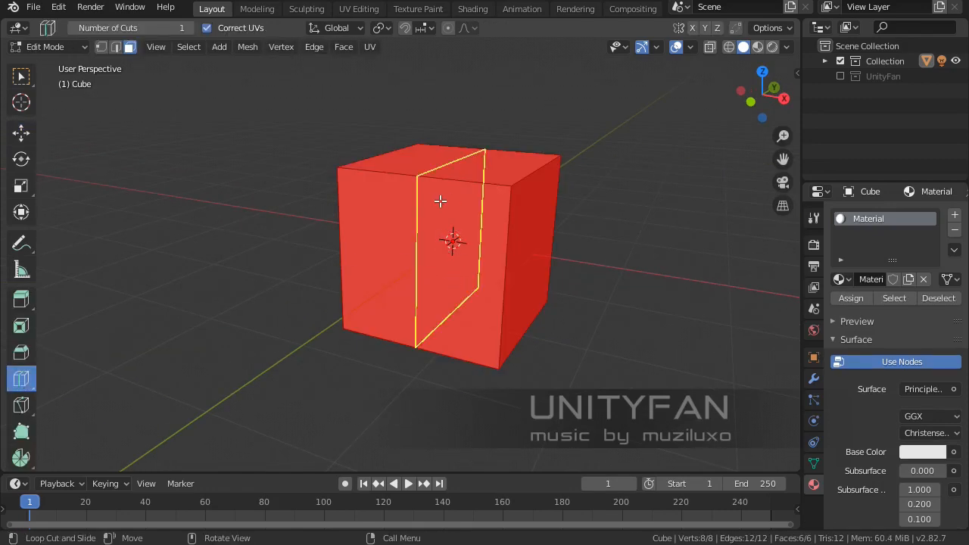
click(441, 202)
- Delete all faces of the cube's half on the negative X side
click(131, 48)
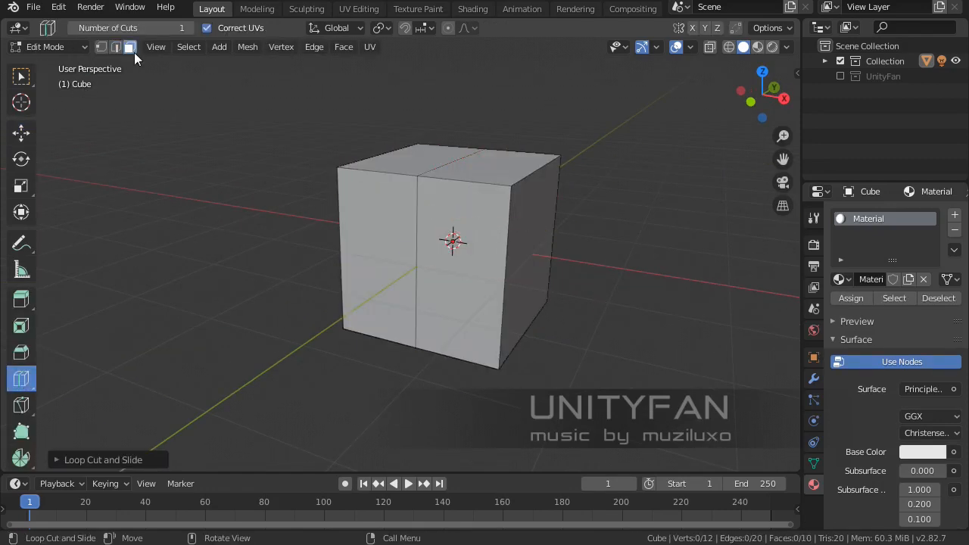
click(21, 77)
middle_drag(341, 199, 363, 200)
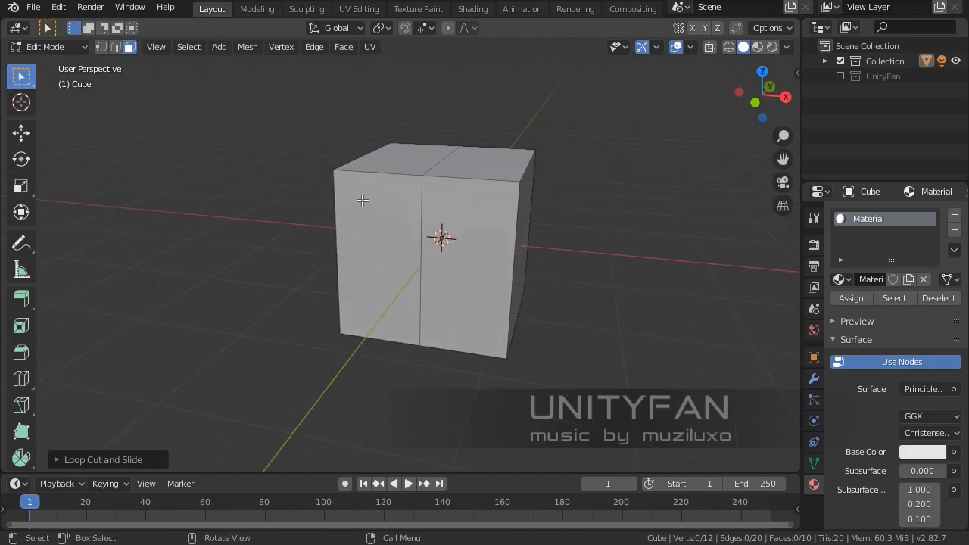
alt+click(378, 175)
key(x)
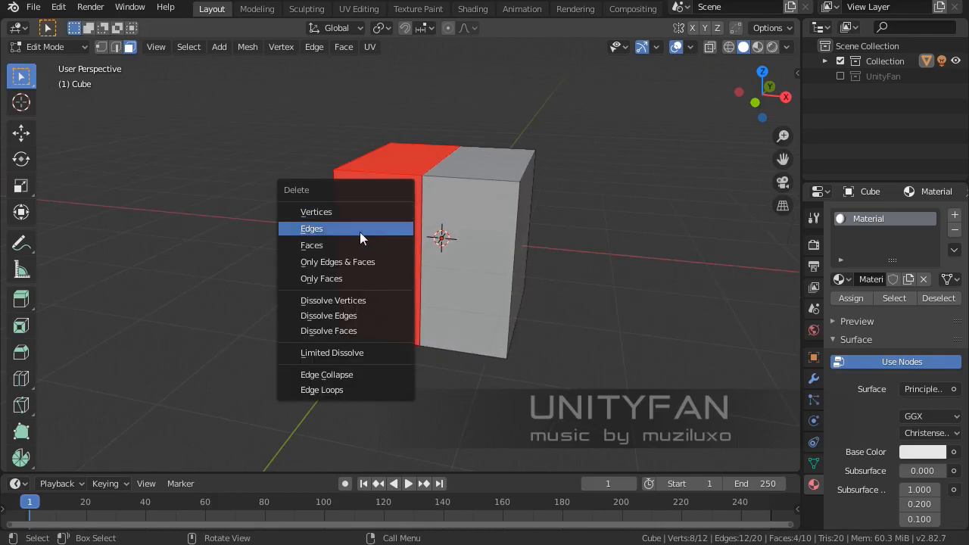
click(345, 246)
middle_drag(346, 247, 324, 237)
click(324, 237)
key(x)
click(328, 241)
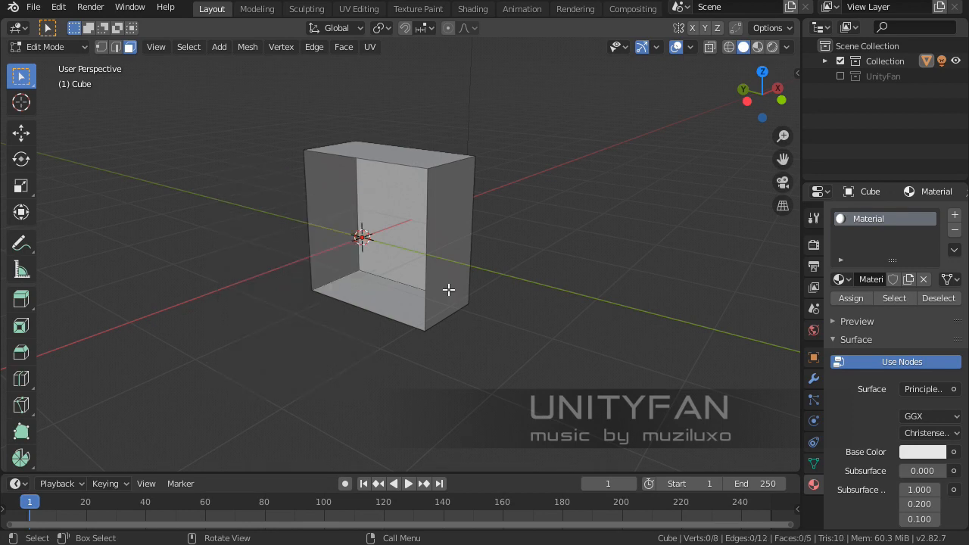
- Delete the bottom face of the remaining half cube
middle_drag(447, 288, 198, 86)
key(x)
click(474, 349)
- Select the three bottom edges and raise them along Z to make the body flatter
click(115, 47)
shift+middle_drag(493, 298, 459, 287)
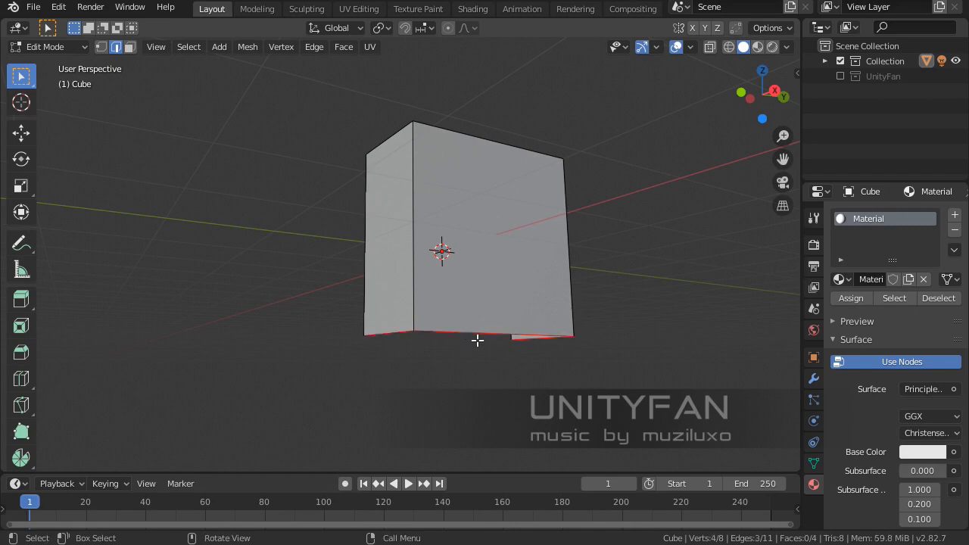
middle_drag(477, 341, 474, 322)
click(20, 133)
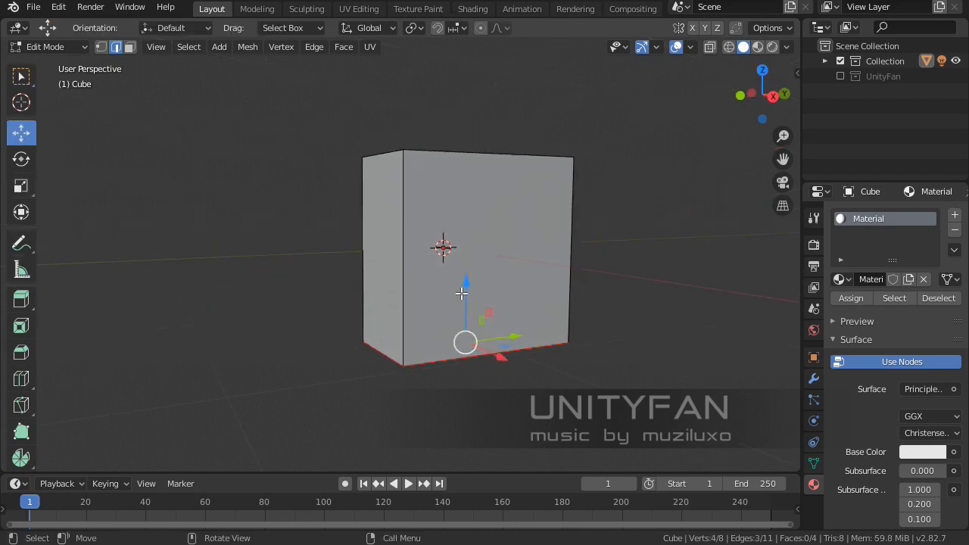
drag(461, 292, 467, 186)
middle_drag(467, 187, 461, 286)
- Move the front bottom edge about 2 m outward along negative Y to form a sloping windshield
click(380, 302)
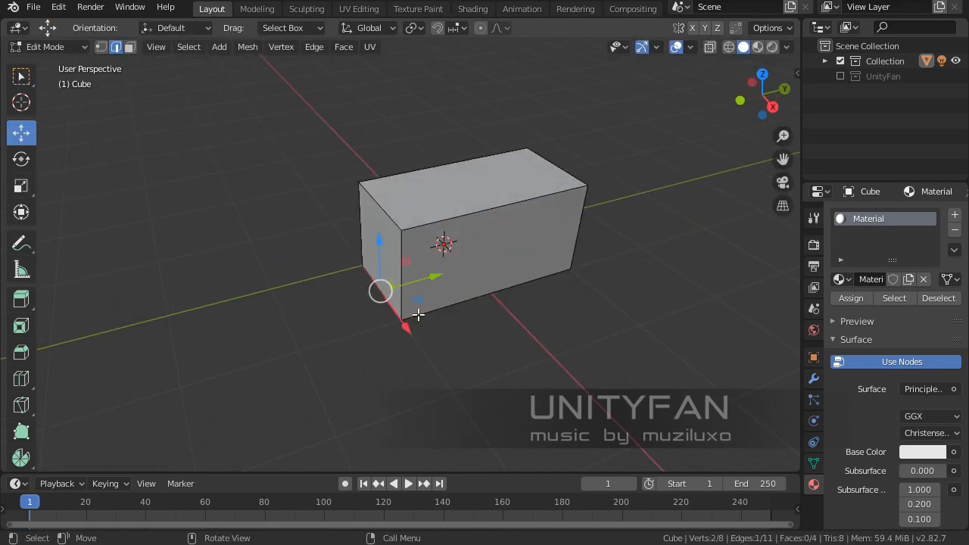
scroll(388, 274, down, 2)
key(g)
key(y)
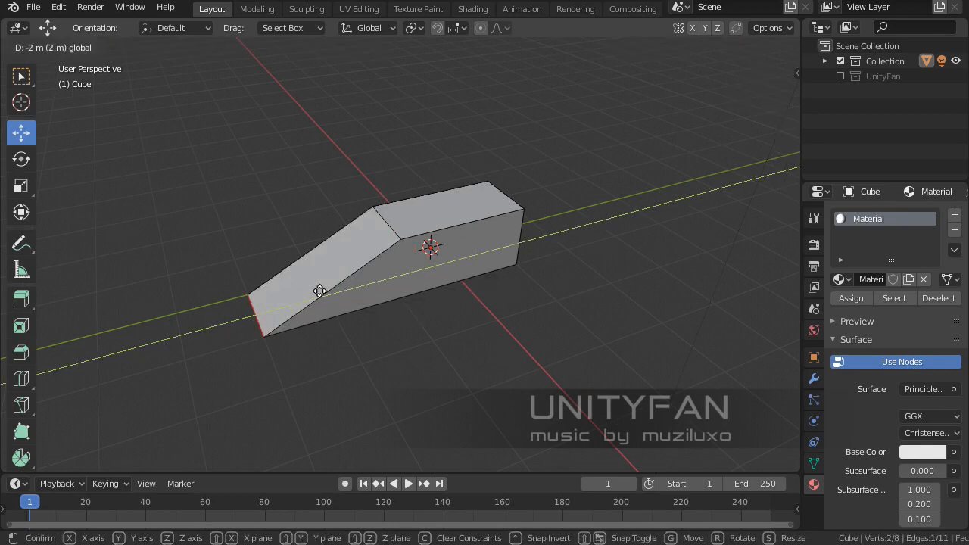
click(320, 292)
- Move the rear bottom edge outward along Y and raise it slightly to form the rear slope
middle_drag(535, 313, 480, 286)
click(476, 298)
key(g)
key(y)
drag(645, 306, 644, 306)
middle_drag(573, 323, 603, 304)
drag(571, 219, 571, 207)
middle_drag(424, 230, 513, 231)
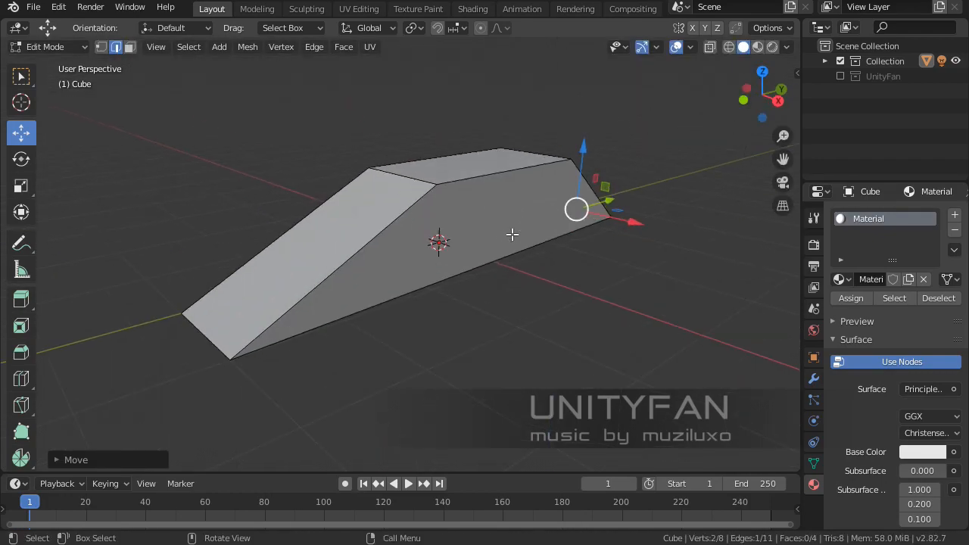
- Move the roof's outer side edge inward along X to taper the cabin
key(Tab)
key(Tab)
middle_drag(501, 173, 564, 194)
drag(560, 169, 536, 166)
key(Tab)
middle_drag(577, 251, 554, 234)
- Add a Mirror modifier on the X axis to complete the other half of the cabin
click(814, 381)
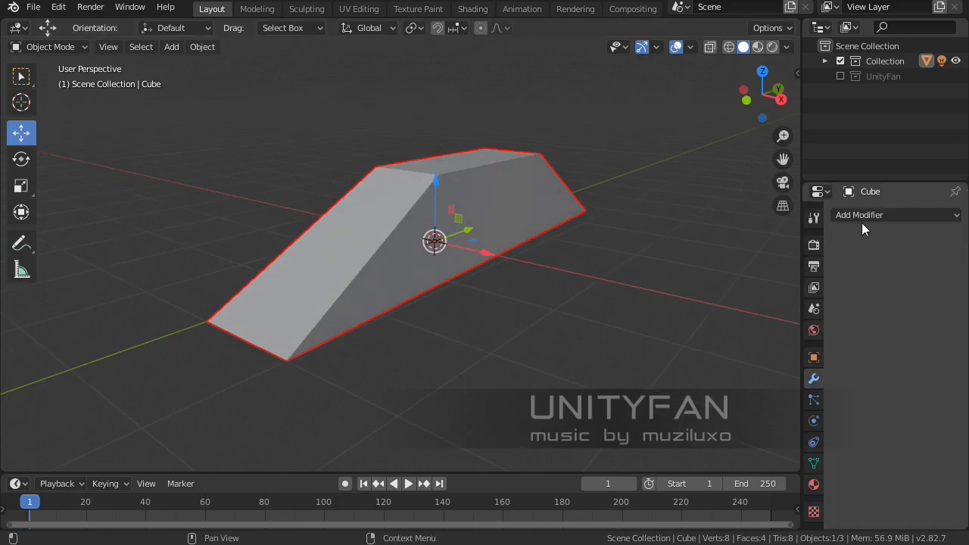
click(861, 220)
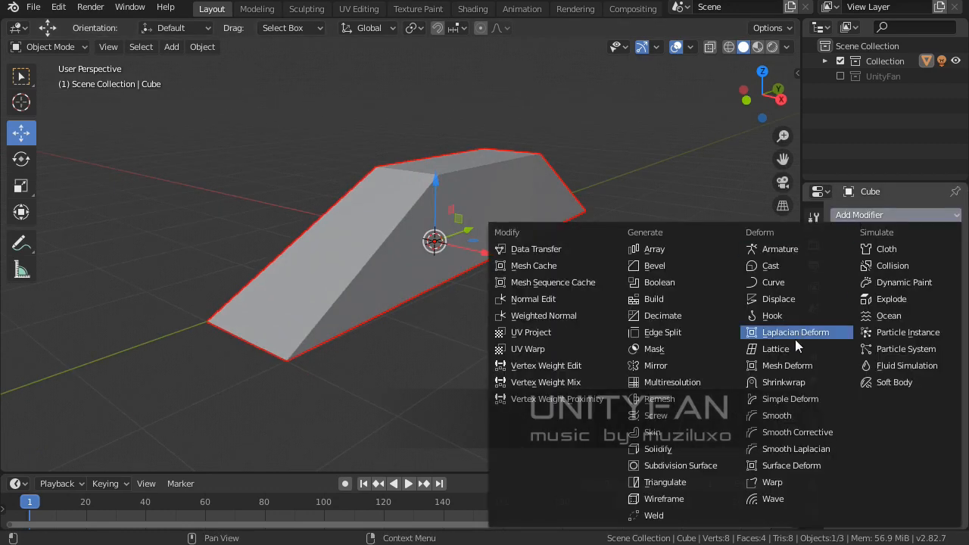
click(667, 366)
middle_drag(455, 331, 481, 323)
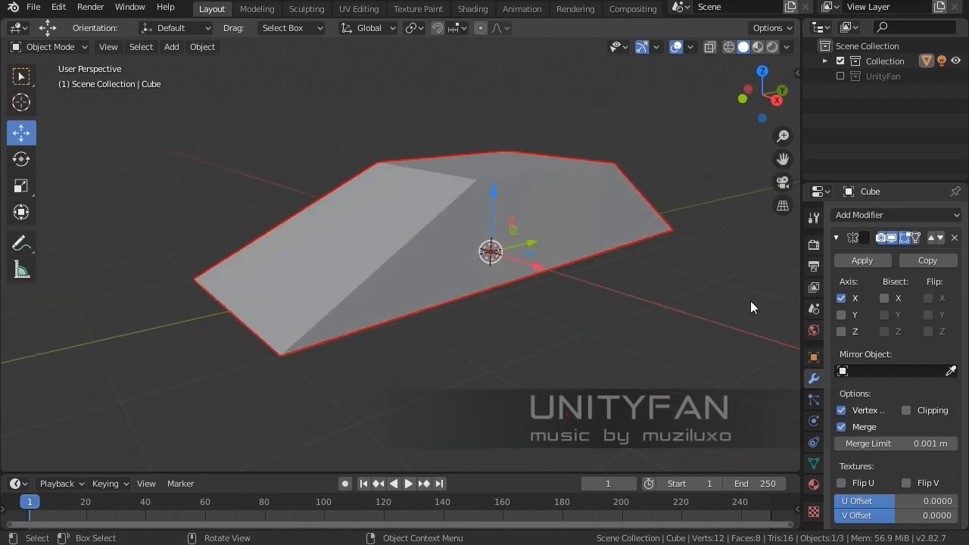
click(836, 236)
mouse_move(352, 280)
middle_down()
mouse_move(441, 265)
mouse_move(361, 296)
middle_up()
- Add a Subdivision Surface modifier to the mirrored cabin
click(857, 217)
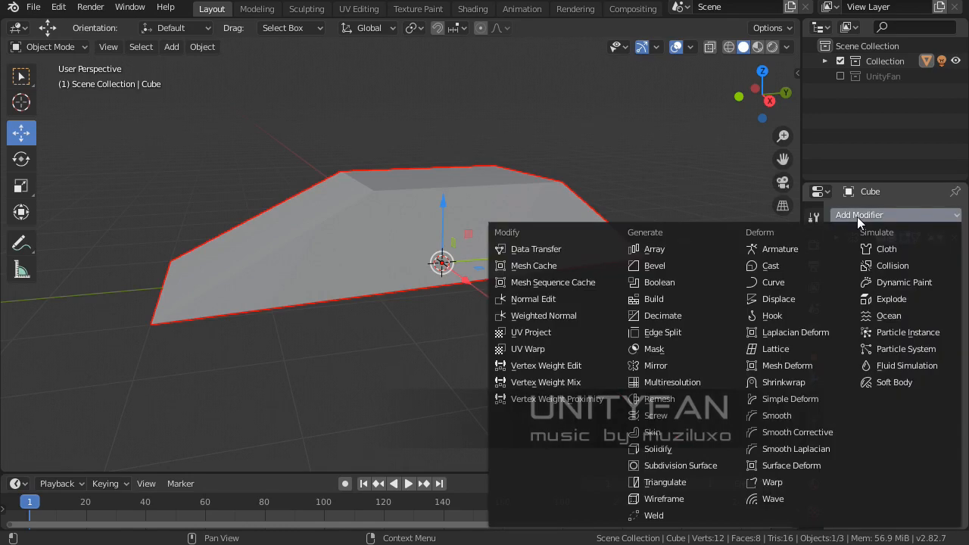
click(711, 467)
middle_drag(661, 442, 113, 283)
- Add one loop cut halfway up the windshield and side, and a lengthwise one slid close to the outer roof edge
key(Tab)
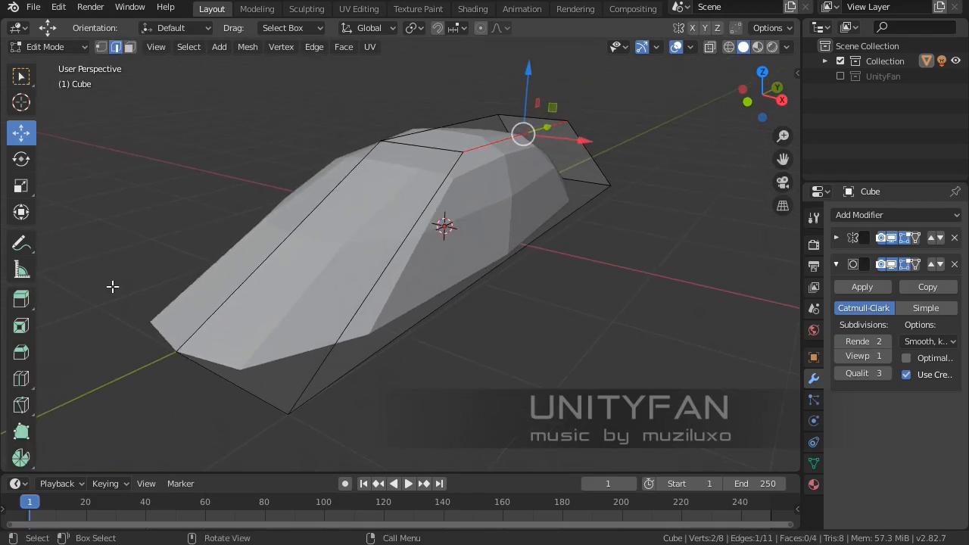
click(21, 381)
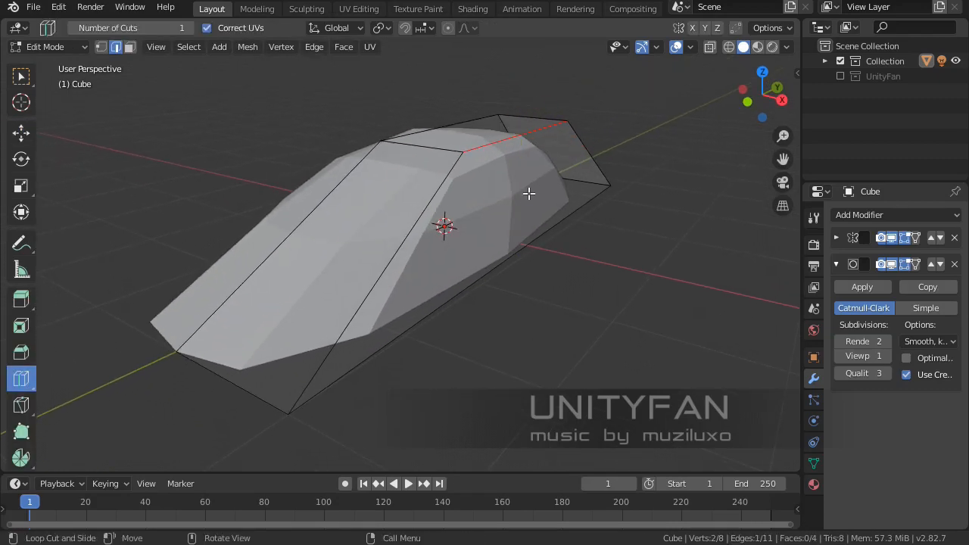
click(370, 264)
drag(354, 252, 383, 256)
middle_drag(492, 287, 406, 267)
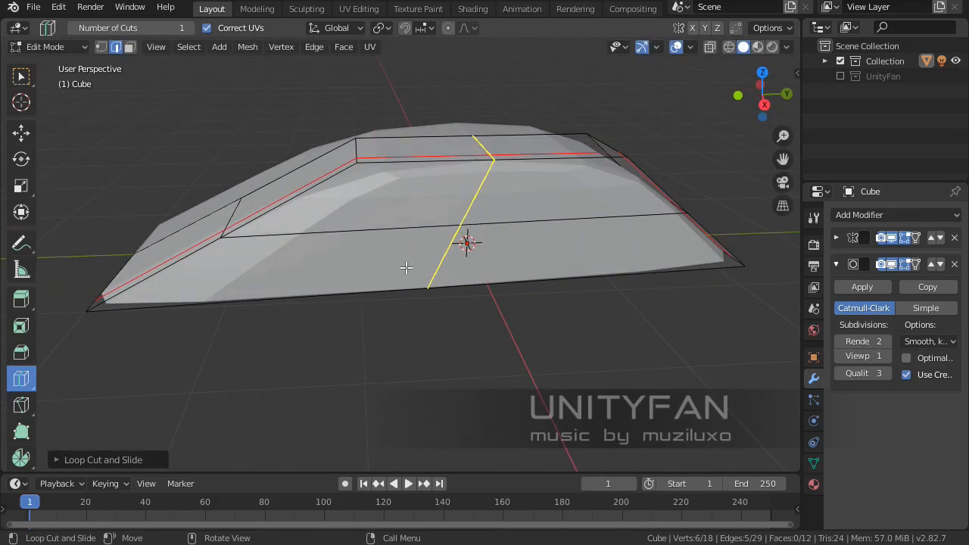
- Move the two edges where the windshield meets the roof slightly rearward along Y
click(26, 135)
scroll(406, 187, up, 4)
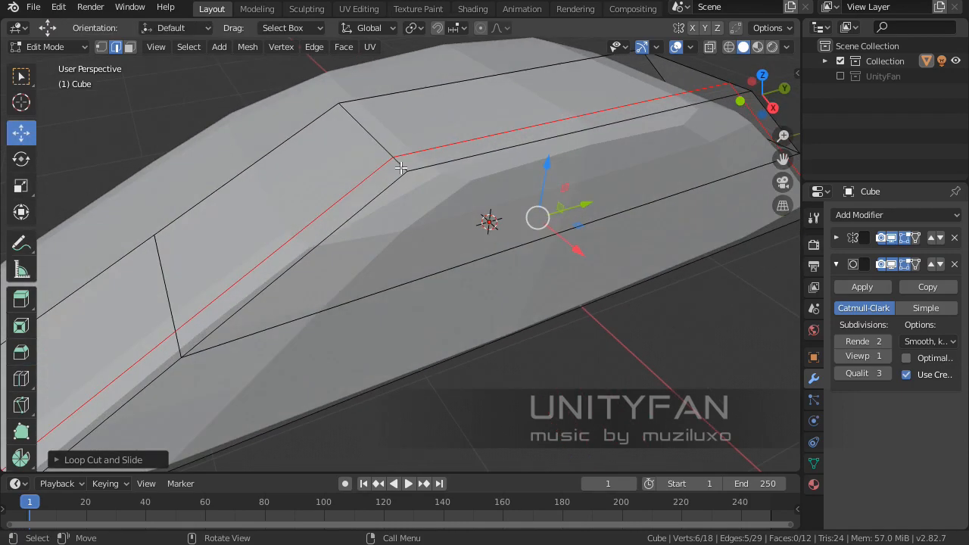
click(400, 168)
shift+click(385, 152)
scroll(403, 179, down, 1)
middle_drag(417, 197, 383, 202)
drag(395, 150, 414, 152)
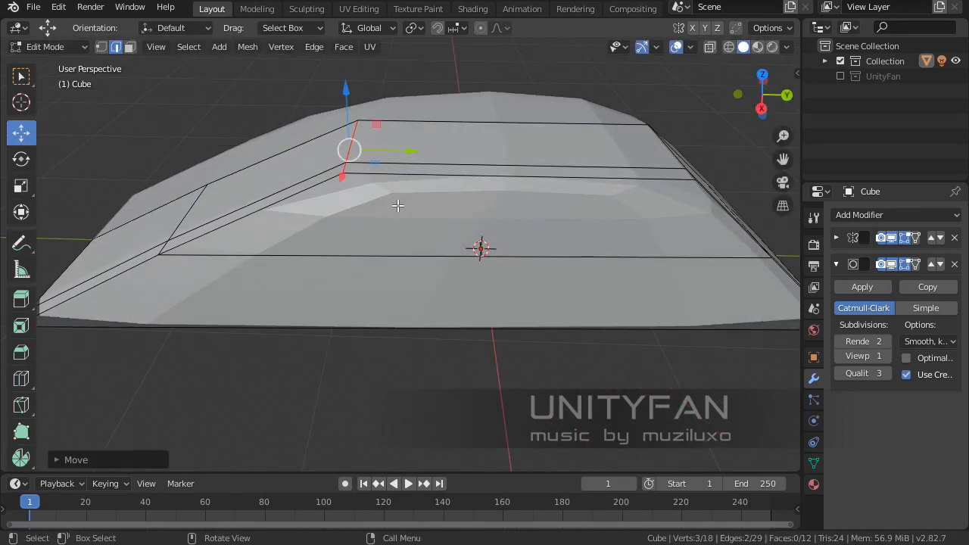
- Add a vertical loop cut across the roof and side, slid towards the rear of the cabin
middle_drag(398, 205, 482, 231)
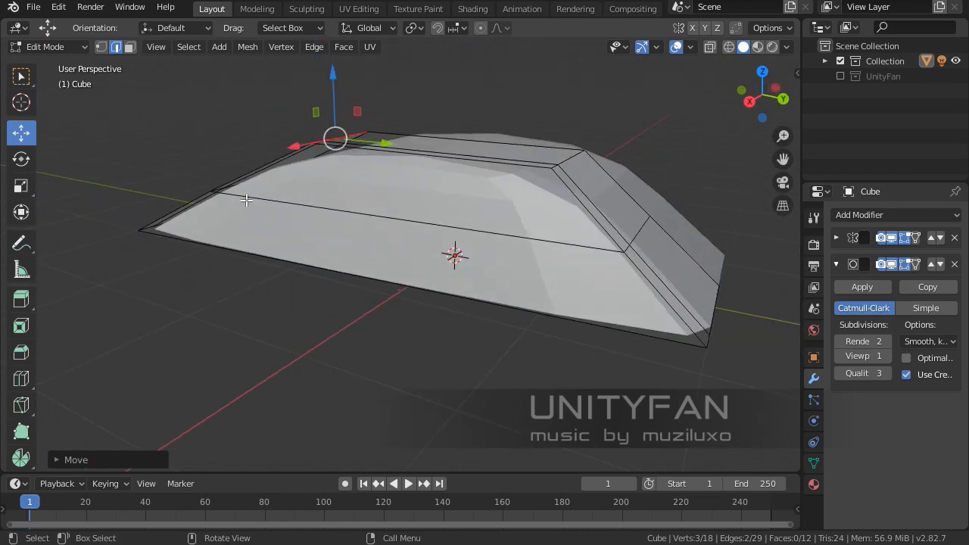
click(22, 379)
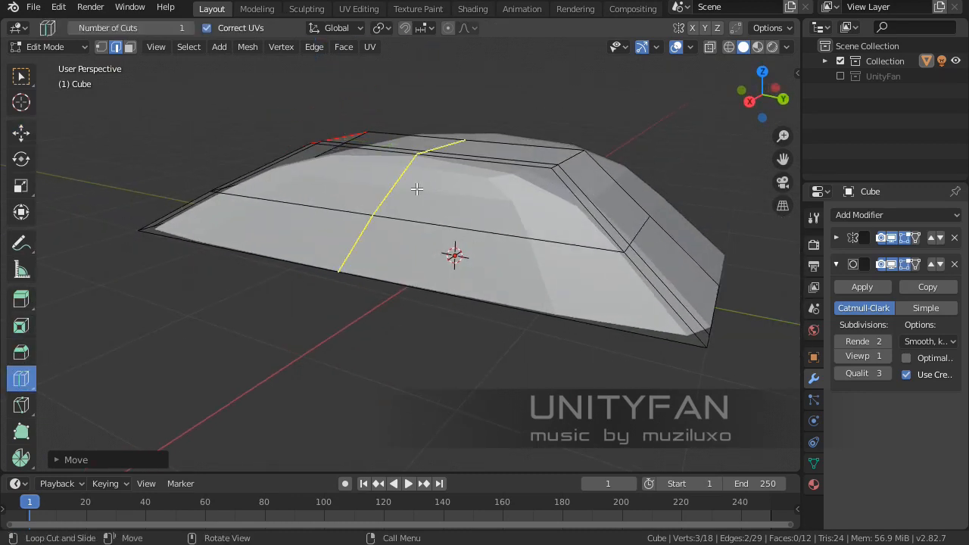
drag(417, 190, 518, 199)
middle_drag(518, 199, 592, 309)
- Select all side faces, including the narrow strip along the outer edge, and move them outward along X to widen the cabin
click(129, 47)
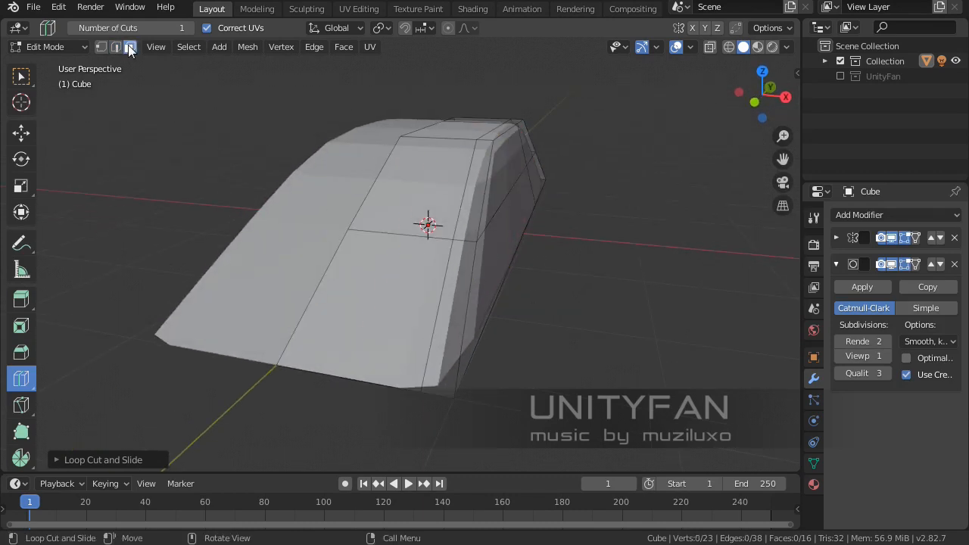
key(w)
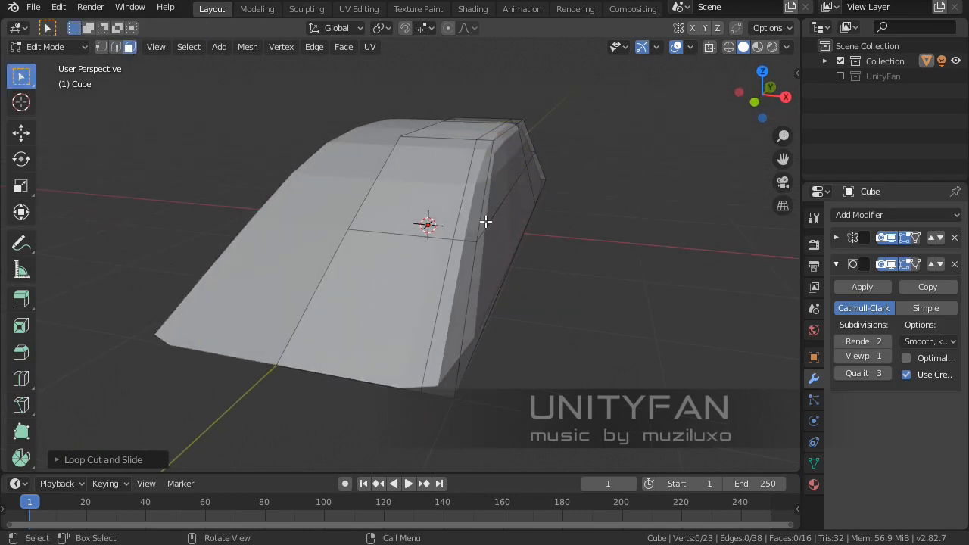
alt+click(494, 154)
middle_drag(497, 152, 591, 159)
alt+shift+click(598, 159)
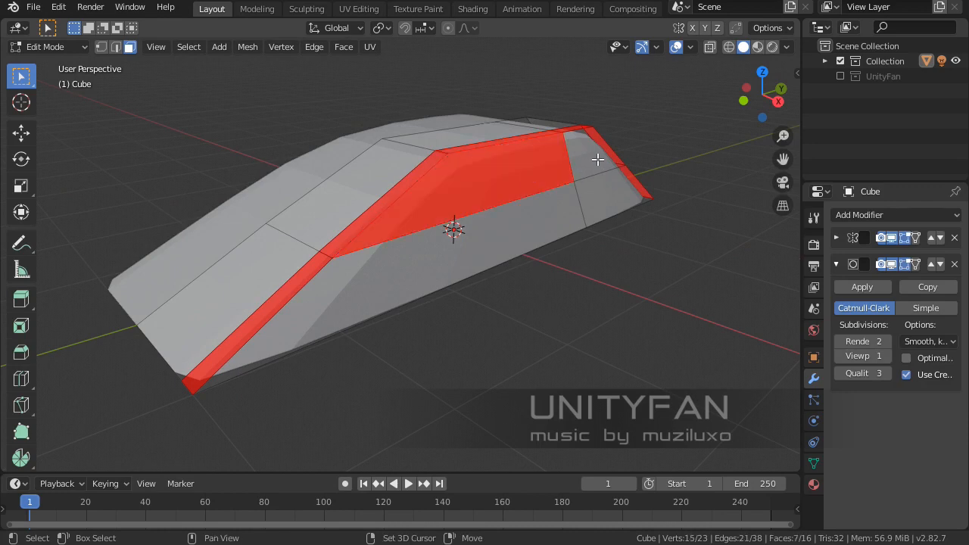
shift+click(488, 238)
shift+click(598, 204)
middle_drag(529, 237, 580, 190)
click(21, 133)
drag(580, 190, 638, 205)
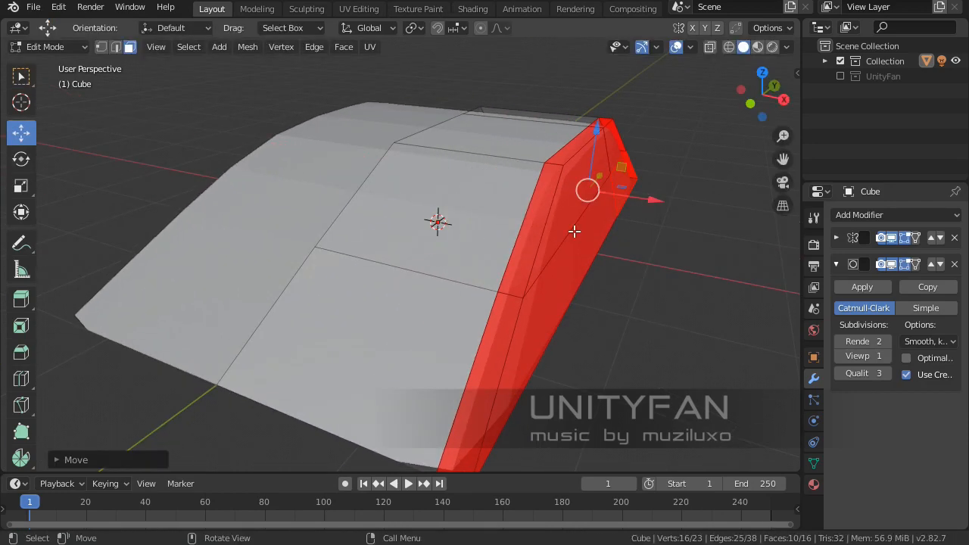
- Move the lower centre edge of the windshield forward along Y to bulge the glass
middle_drag(575, 227, 474, 259)
scroll(276, 233, up, 2)
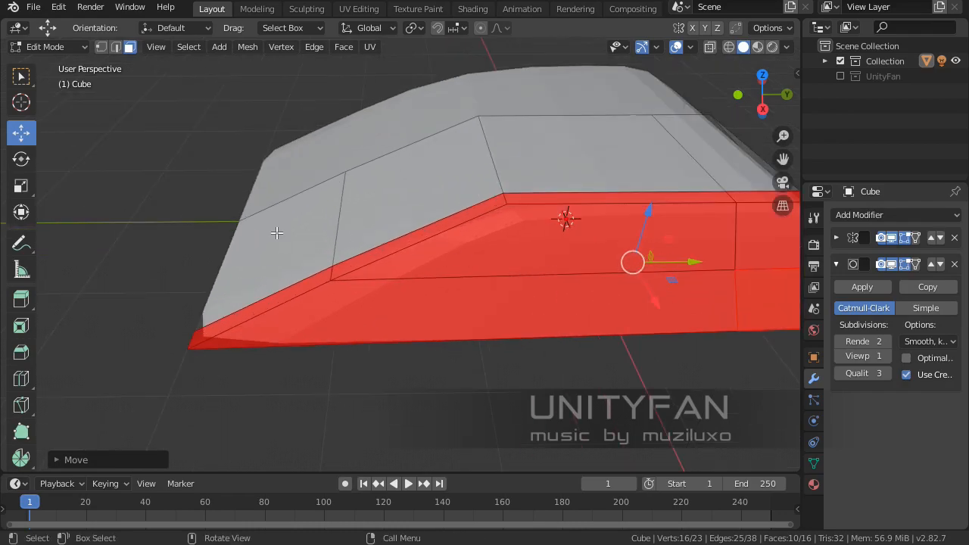
click(115, 47)
click(287, 197)
key(g)
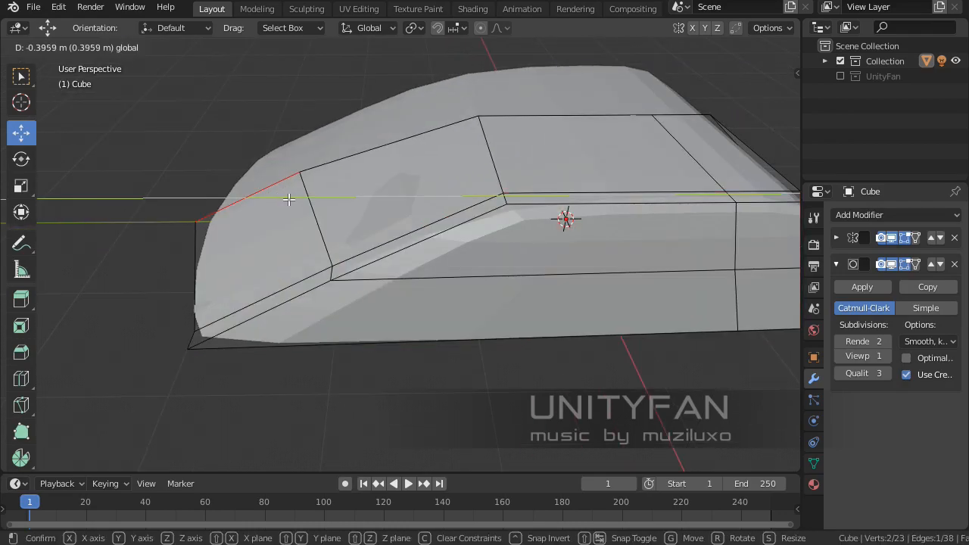
click(316, 194)
- Move the centre vertex at the top of the windshield to curve its upper edge
middle_drag(317, 195, 342, 111)
click(101, 47)
click(480, 126)
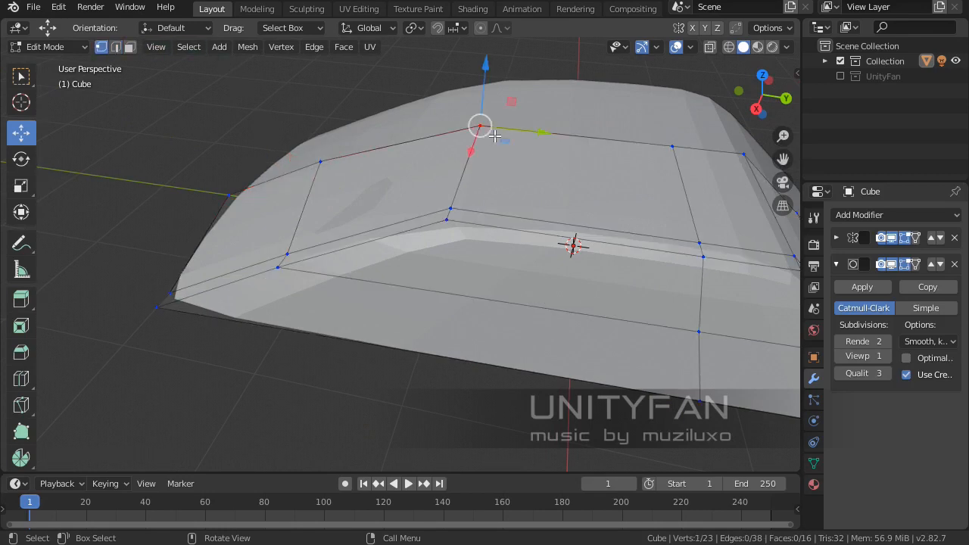
key(g)
click(419, 229)
middle_drag(419, 228, 477, 219)
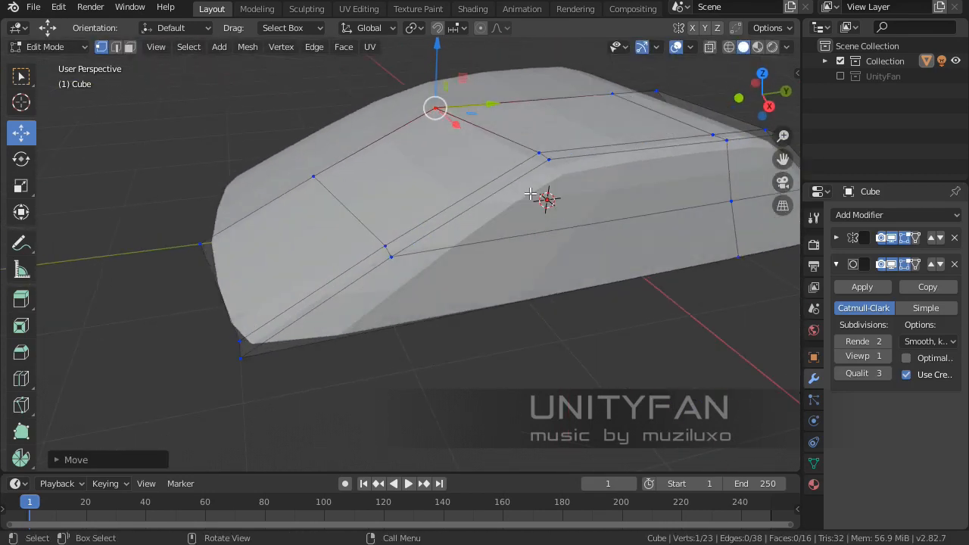
- Select the three vertices along the windshield's outer edge and adjust them along Y
click(539, 153)
shift+click(383, 234)
shift+click(239, 334)
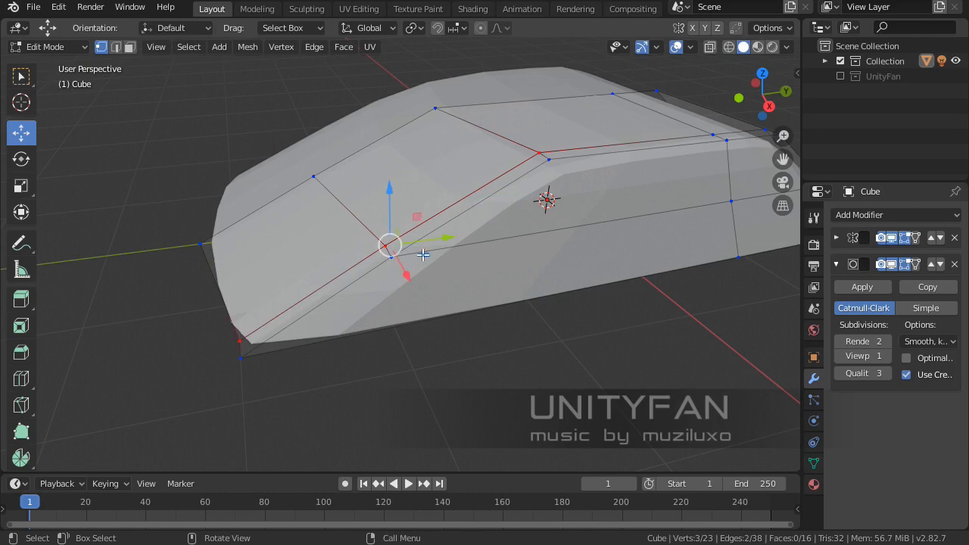
key(g)
key(y)
click(421, 254)
- Select the three centre vertices of the rear window and move them outward along Y to bulge the rear glass
middle_drag(421, 255, 550, 265)
click(421, 228)
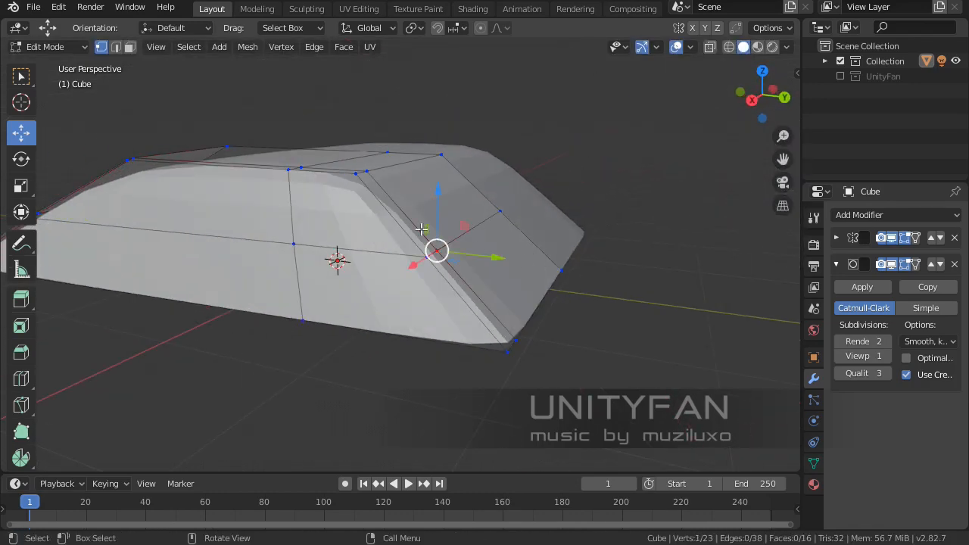
shift+click(441, 156)
shift+click(501, 212)
shift+click(561, 270)
shift+click(515, 340)
click(460, 156)
drag(526, 237, 567, 213)
middle_drag(424, 210, 485, 214)
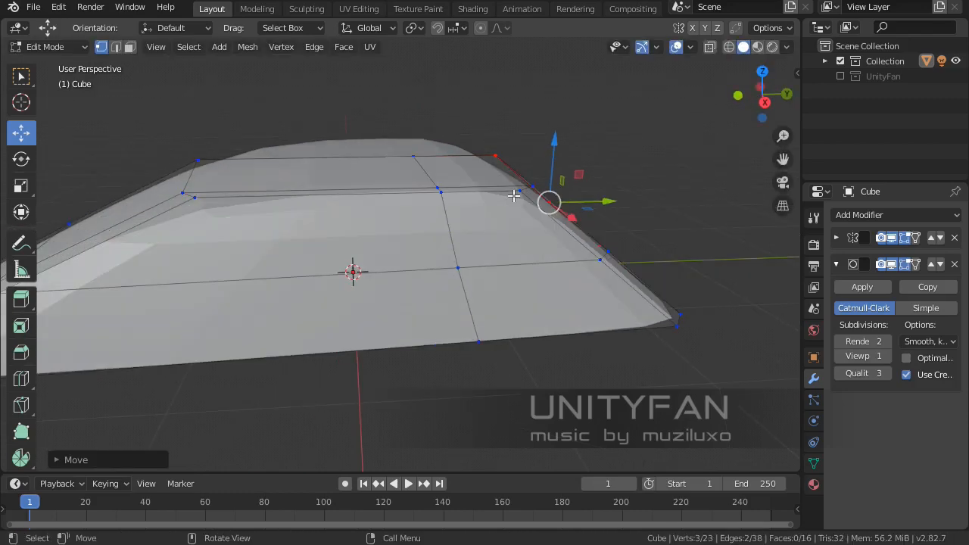
- Select the three vertices along the roof's outer side edge and lower them slightly along Z
click(516, 194)
middle_drag(396, 249, 432, 251)
shift+click(523, 195)
shift+click(302, 222)
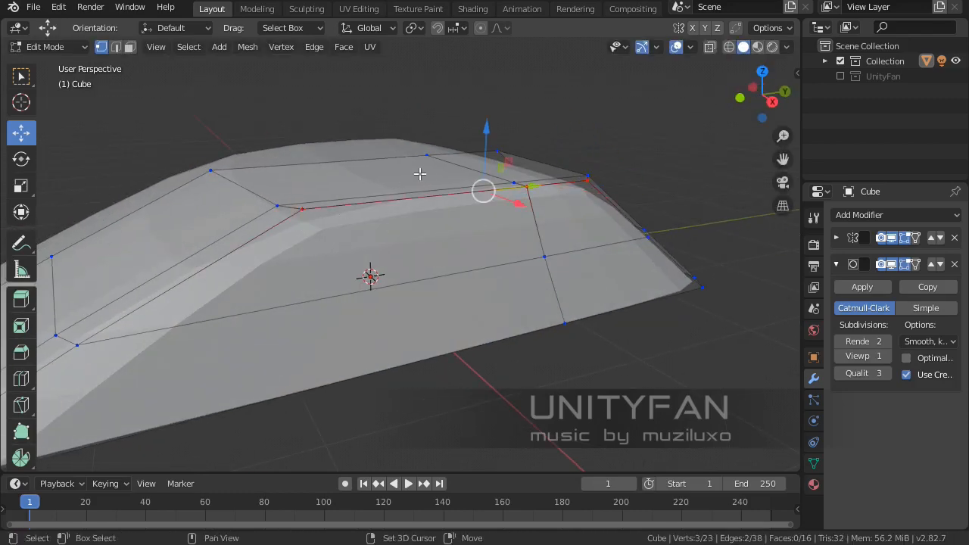
drag(491, 136, 491, 147)
scroll(452, 227, down, 3)
middle_drag(430, 284, 502, 257)
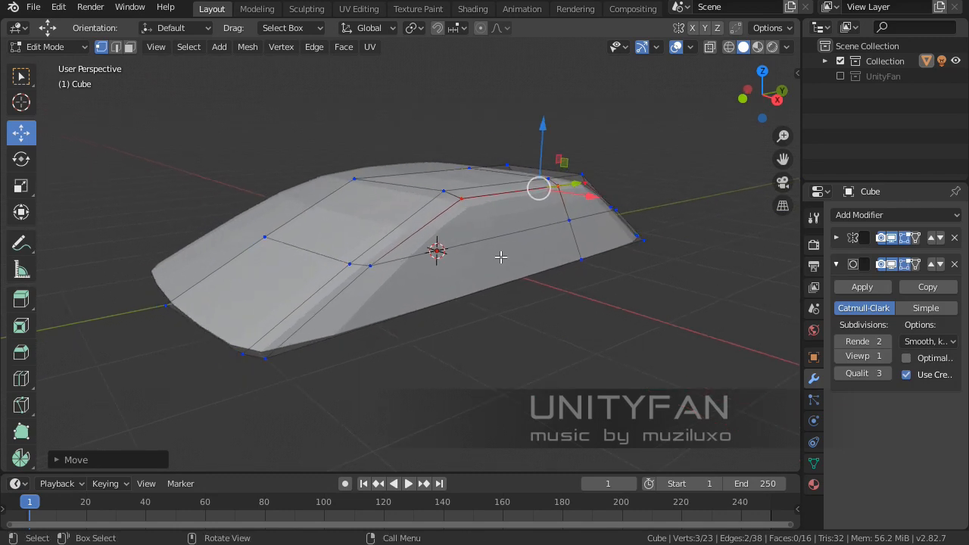
scroll(496, 264, up, 1)
- Apply the Mirror and Subdivision Surface modifiers to the cabin, leaving it in Object Mode
key(Tab)
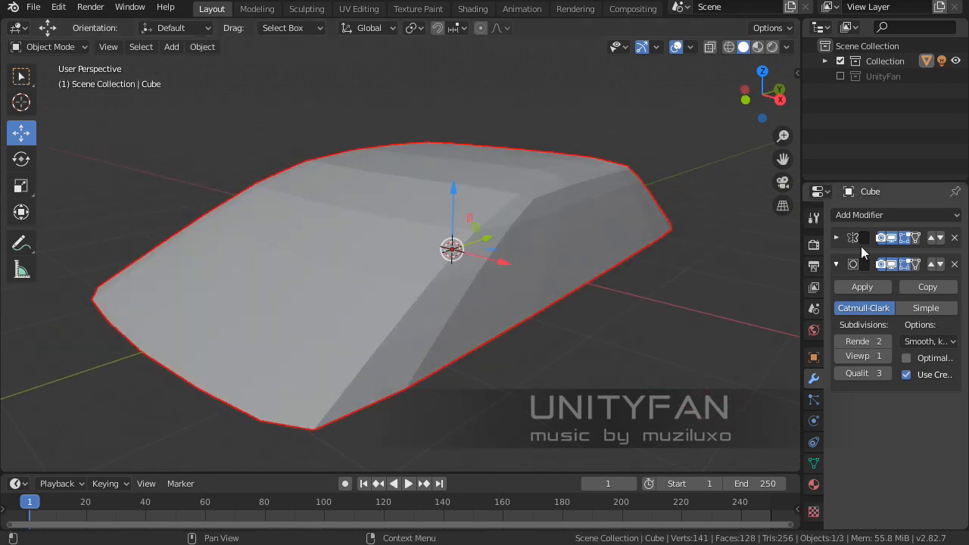
click(835, 237)
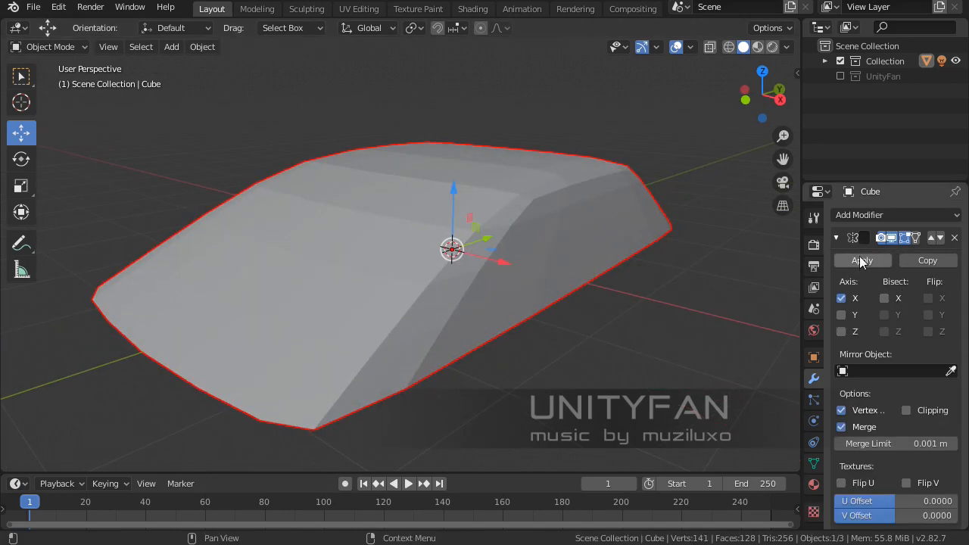
click(861, 261)
key(Tab)
middle_drag(443, 284, 427, 286)
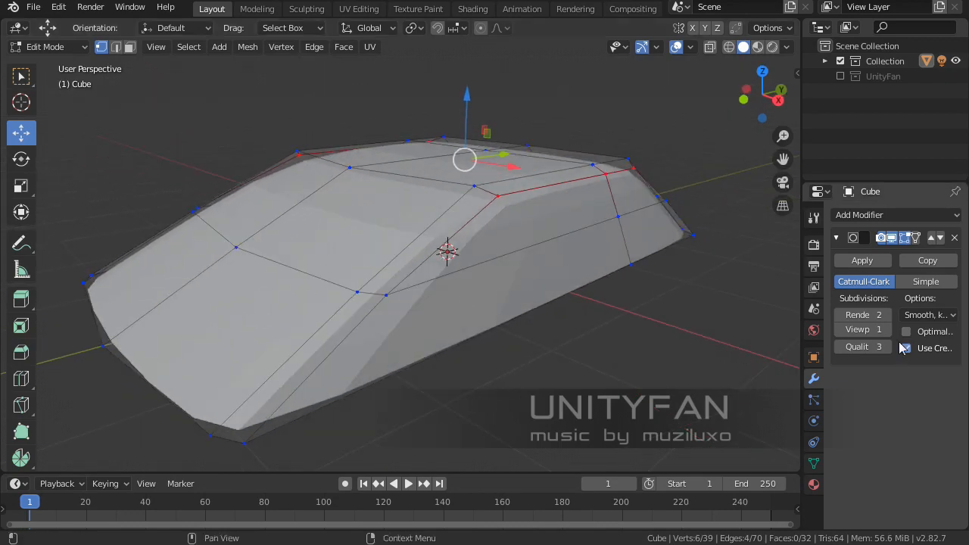
key(Tab)
click(861, 261)
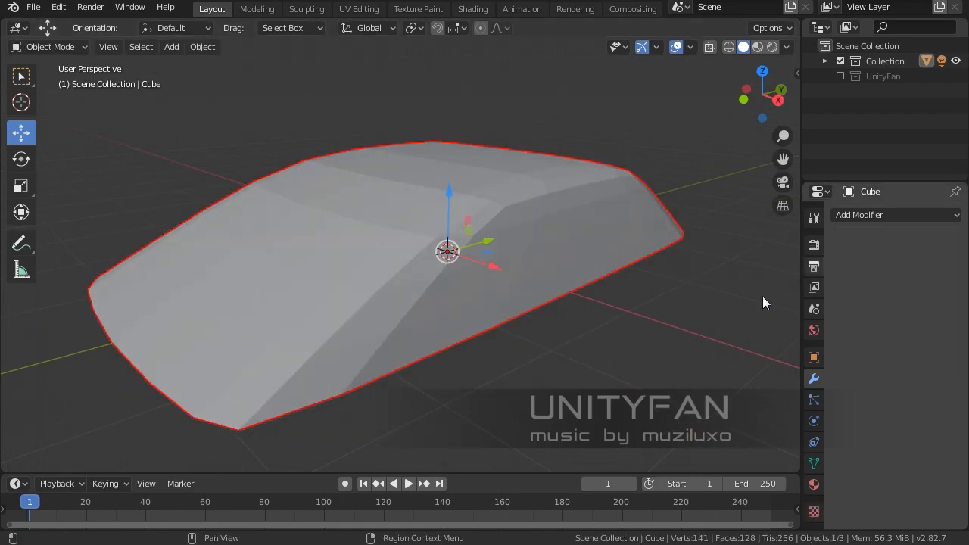
- Select the lengthwise face loop beside the cabin's centre line in face mode and delete its faces
middle_drag(763, 303, 514, 342)
key(Tab)
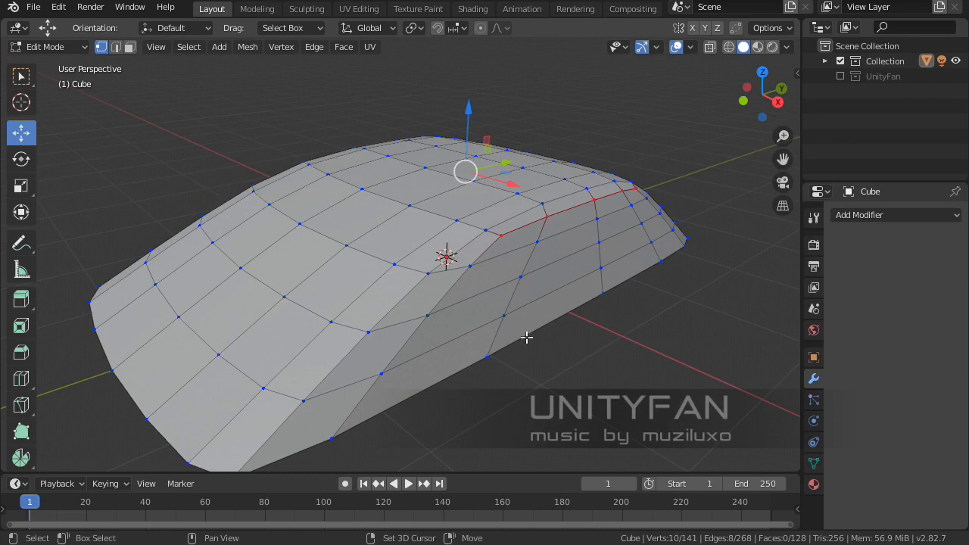
key(alt+a)
middle_drag(437, 298, 506, 265)
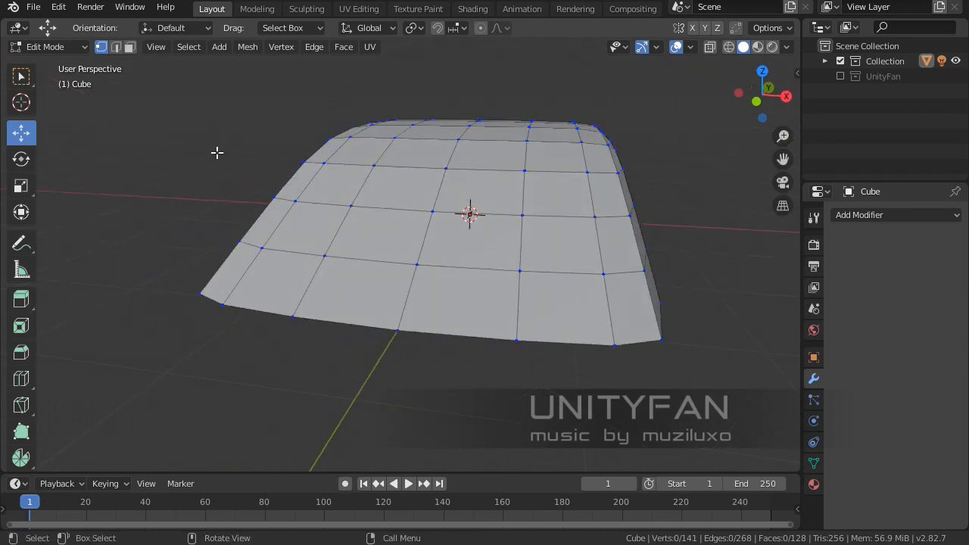
middle_drag(313, 146, 104, 55)
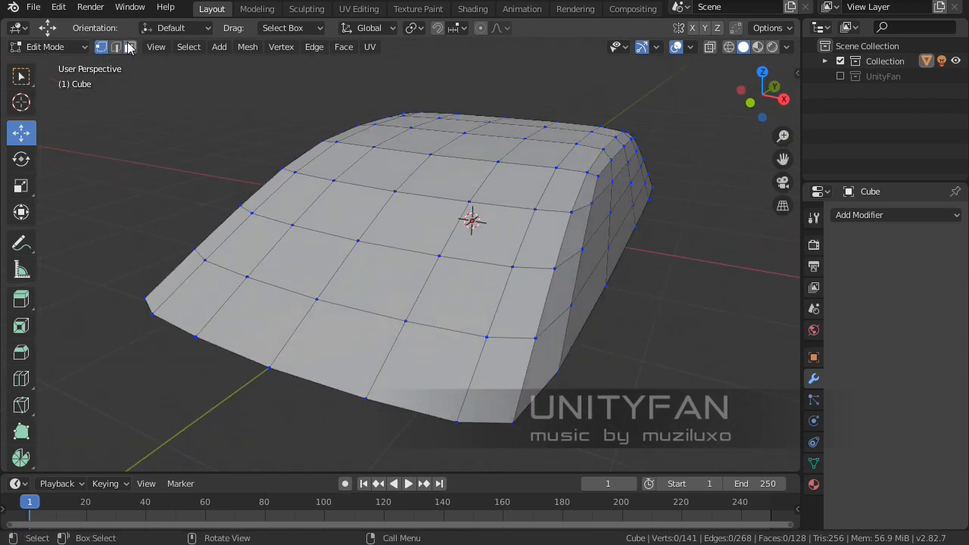
alt+click(384, 166)
middle_drag(385, 166, 449, 220)
key(x)
click(280, 210)
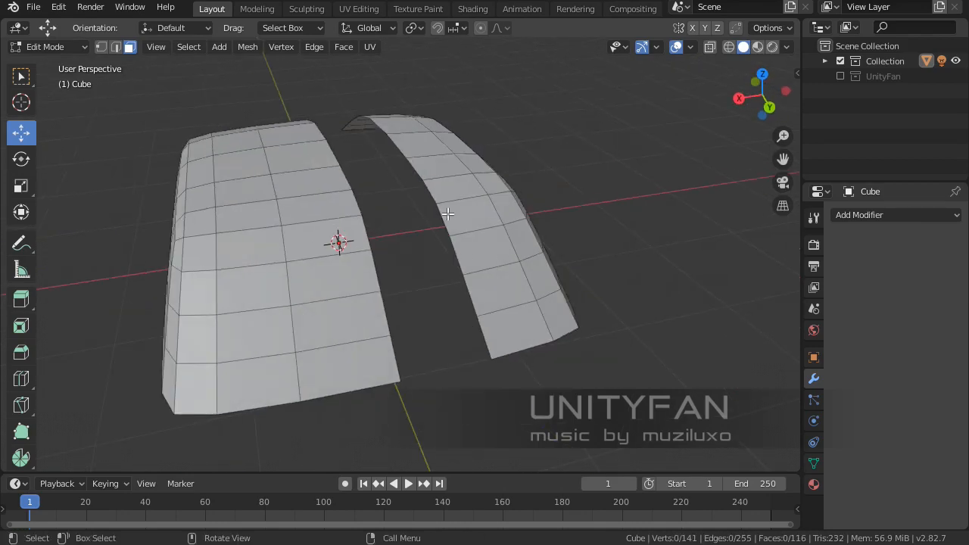
- Grow the selection over the remaining detached side strip and delete its faces, keeping only one half of the cabin
click(449, 214)
key(ctrl+KP_Add)
key(ctrl+KP_Add)
key(ctrl+KP_Add)
key(ctrl+KP_Add)
key(ctrl+KP_Add)
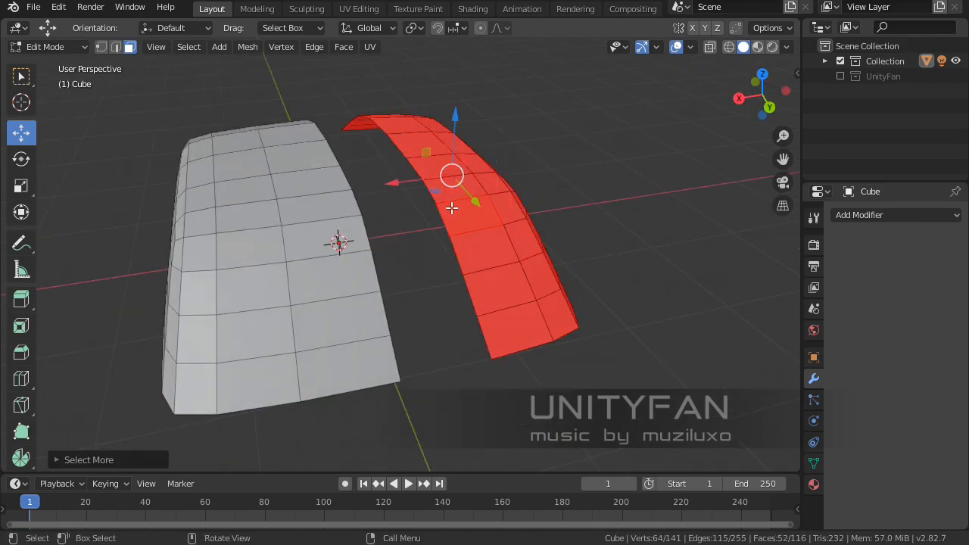
middle_drag(452, 208, 825, 231)
key(x)
click(526, 230)
- Add a Mirror modifier on the X axis to the half cabin and return to Edit Mode
key(Tab)
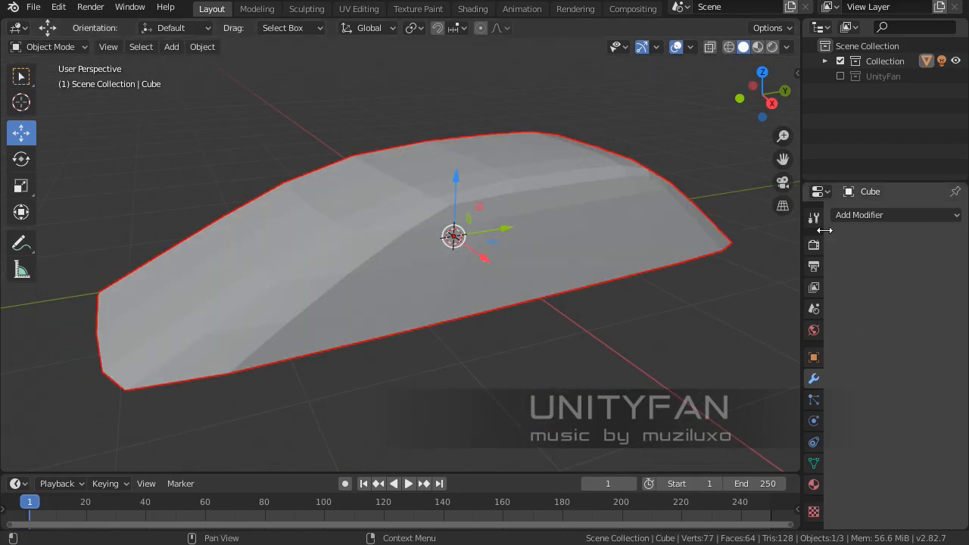
click(851, 215)
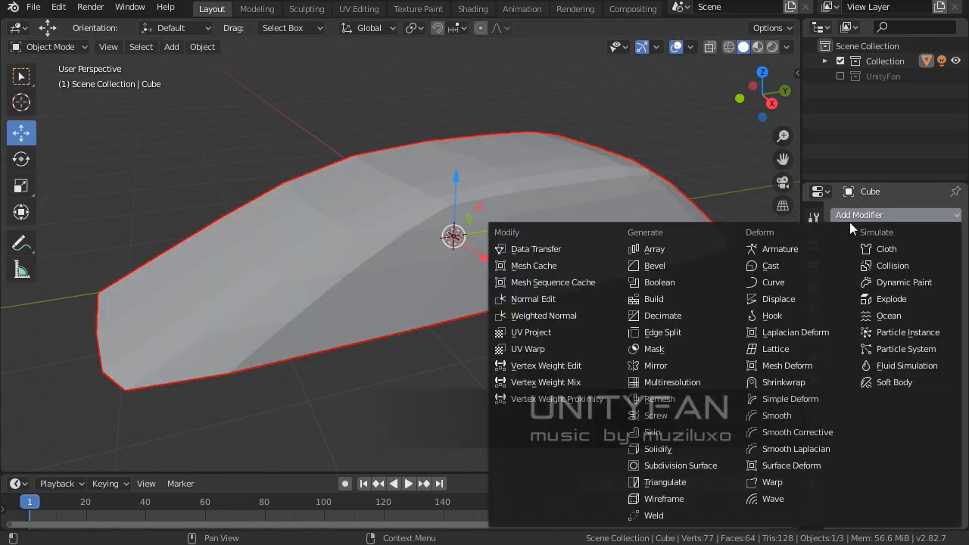
click(670, 363)
middle_drag(669, 359, 485, 272)
key(Tab)
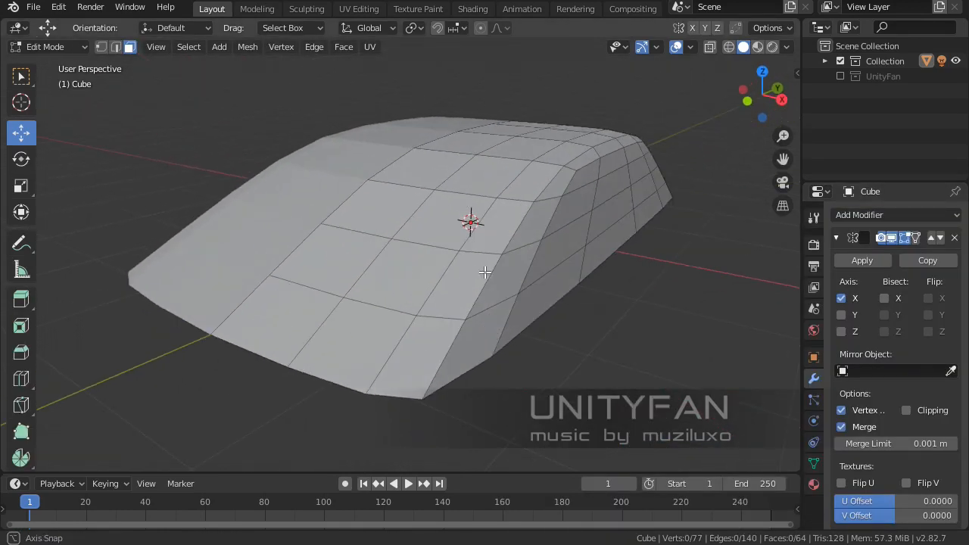
click(379, 342)
shift+click(287, 333)
shift+click(382, 280)
shift+click(325, 257)
shift+click(443, 220)
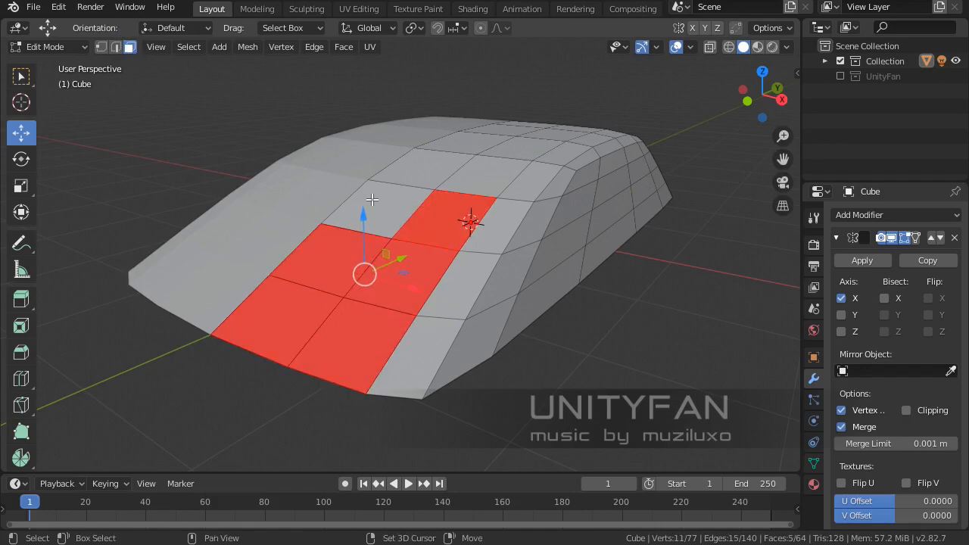
shift+click(373, 199)
shift+click(475, 173)
shift+click(426, 169)
middle_drag(427, 169, 459, 255)
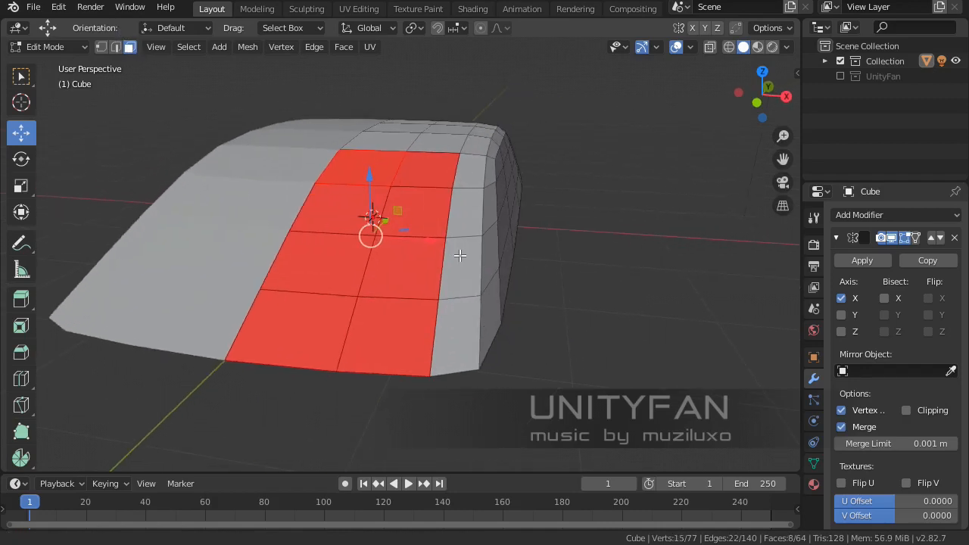
- Select the lengthwise edge loop bordering the windshield and roof in edge mode and move it outward along X
scroll(273, 145, up, 2)
click(117, 47)
click(463, 271)
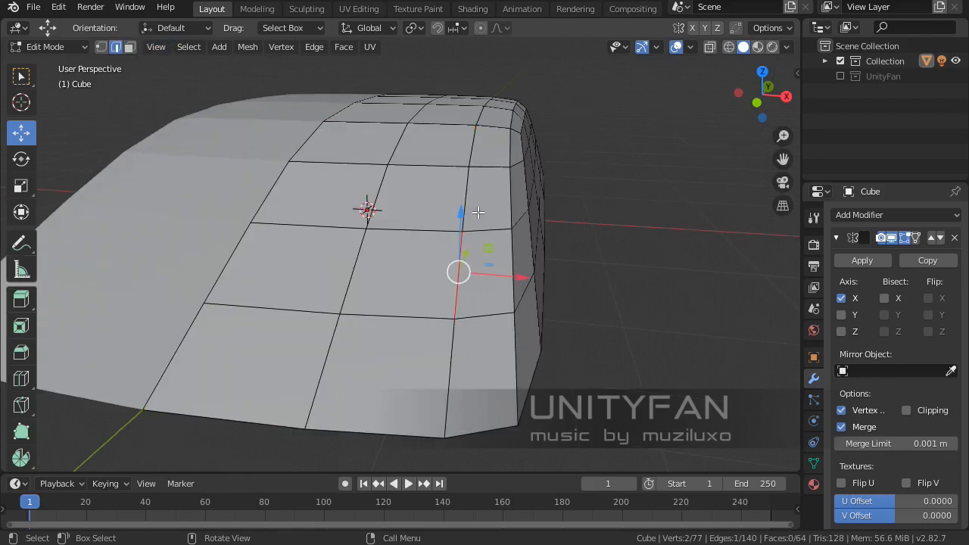
alt+click(480, 193)
drag(555, 153, 570, 154)
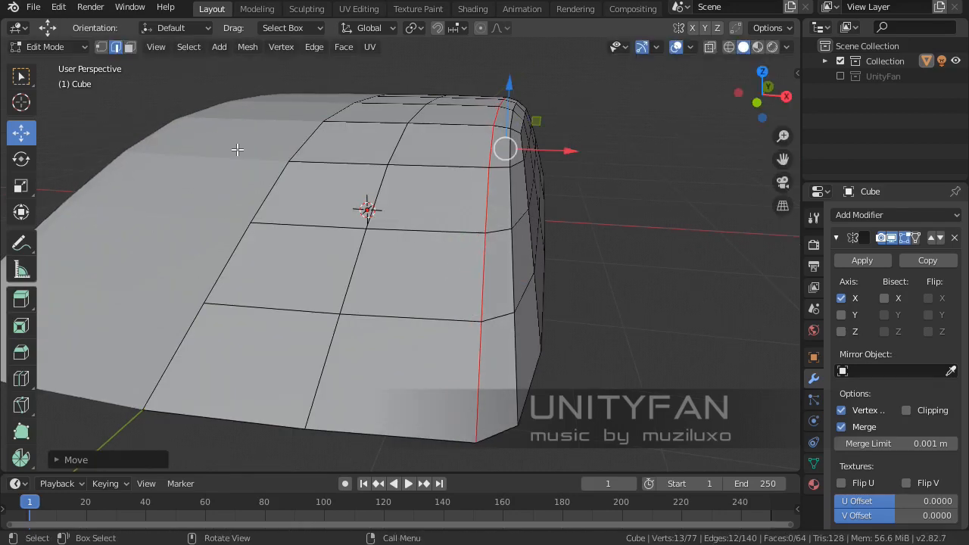
- Select the eight windshield faces in face mode and separate them into their own object
click(130, 47)
click(444, 153)
shift+click(325, 147)
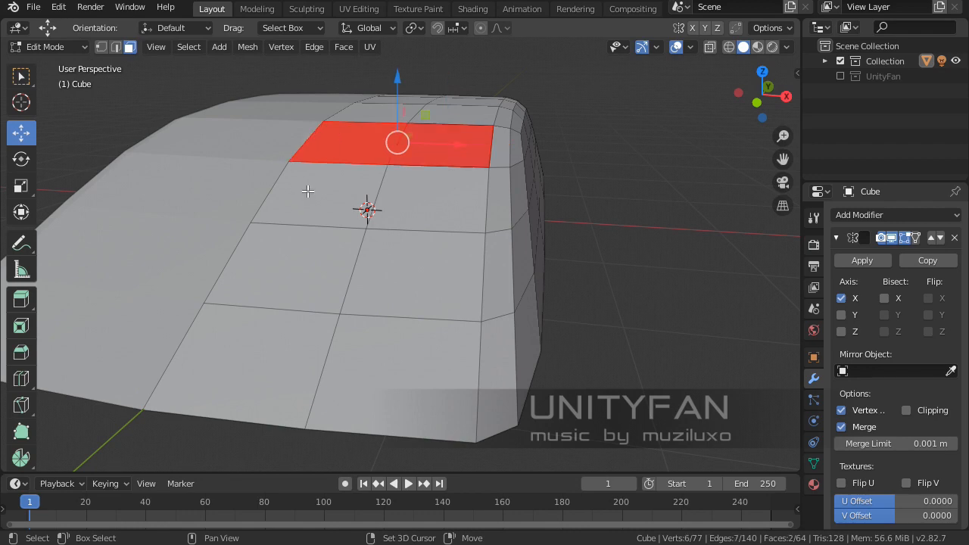
shift+click(309, 195)
shift+click(417, 202)
shift+click(409, 274)
shift+click(307, 274)
shift+click(398, 359)
shift+click(286, 343)
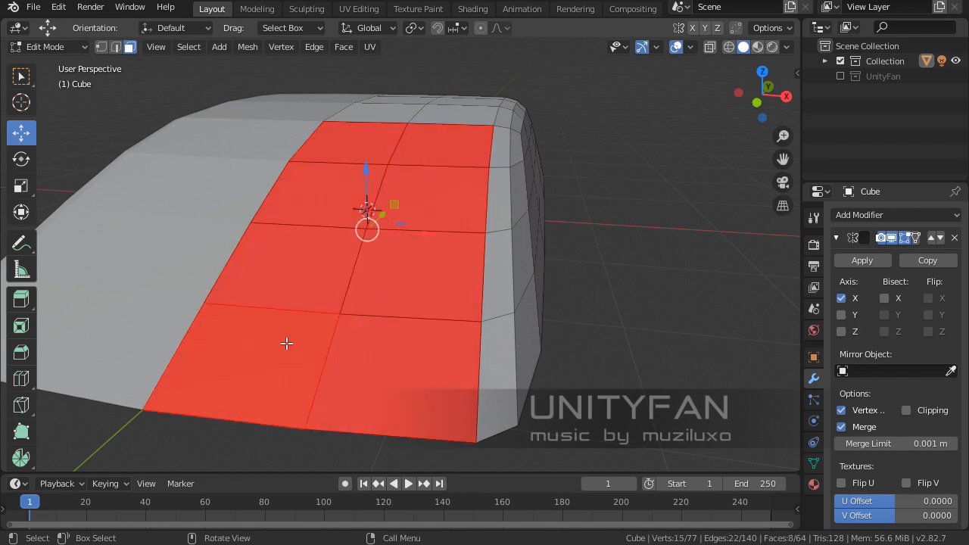
key(p)
click(286, 343)
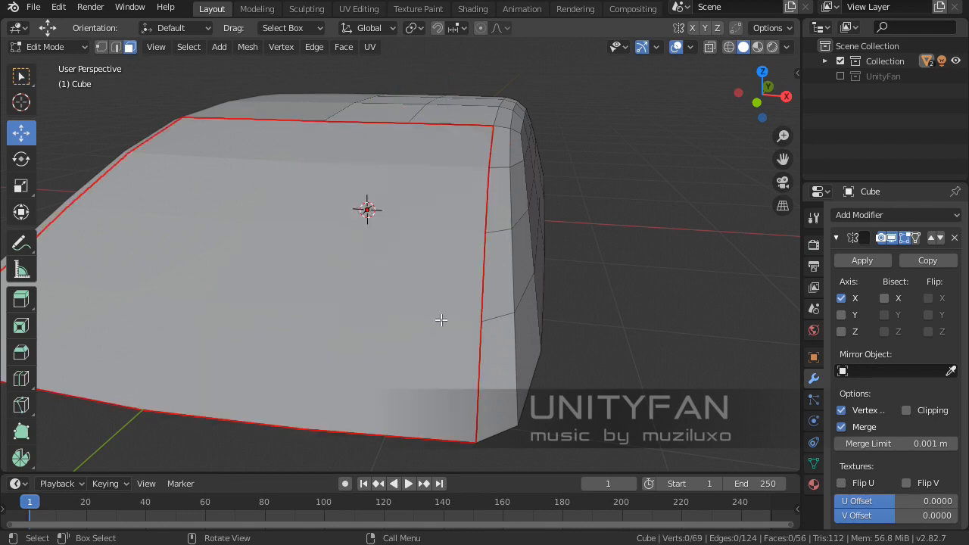
- Select the eight rear window faces and separate them into their own object
middle_drag(442, 320, 502, 250)
shift+click(444, 151)
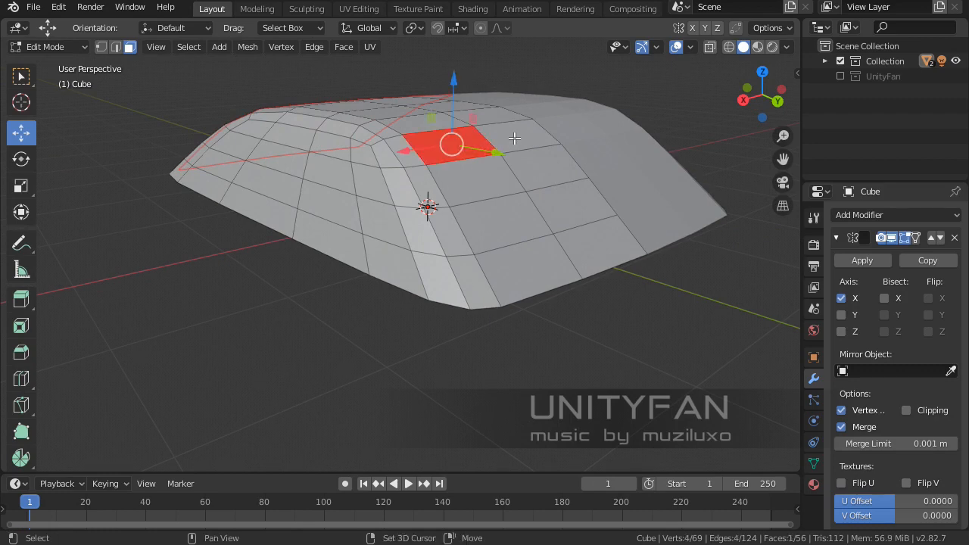
shift+click(520, 135)
shift+click(490, 177)
shift+click(559, 172)
shift+click(581, 207)
shift+click(496, 221)
shift+click(588, 240)
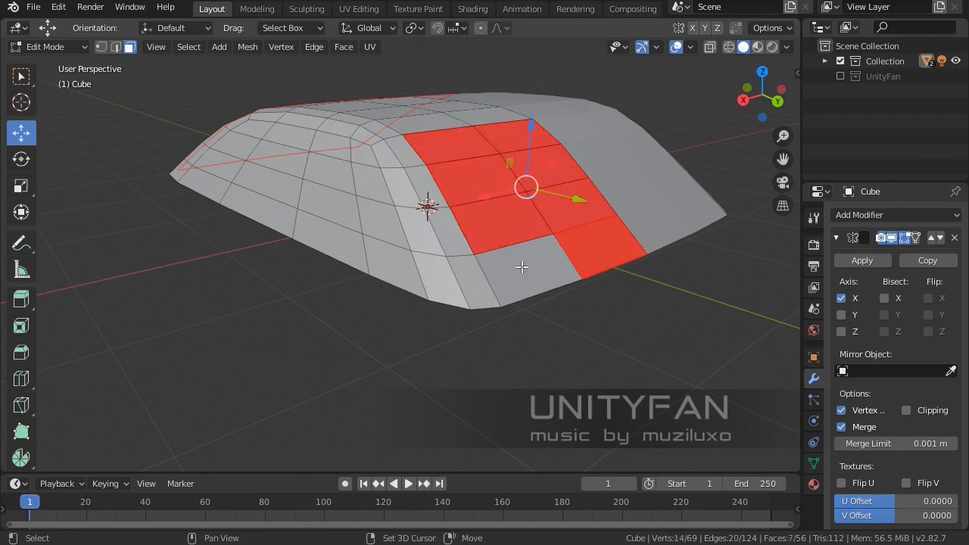
shift+click(523, 266)
click(798, 69)
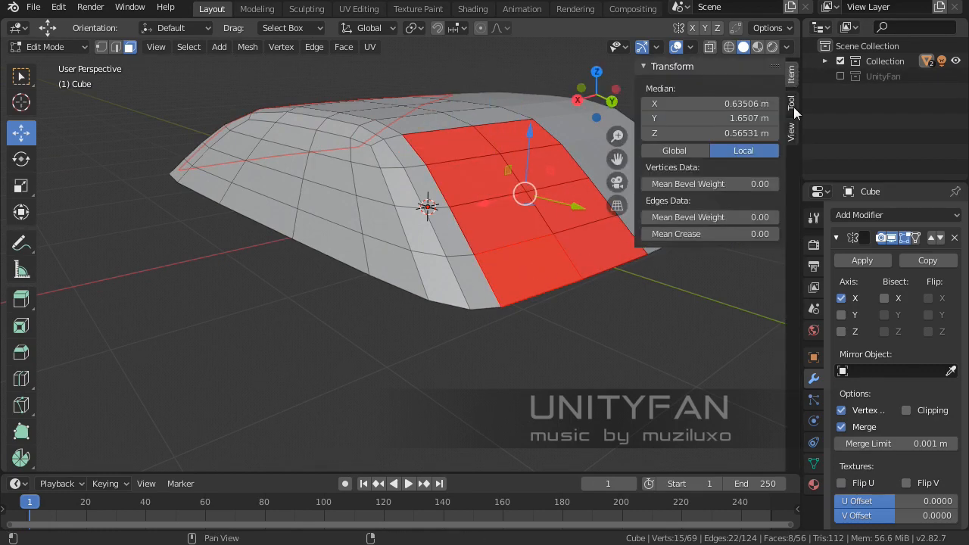
click(716, 67)
middle_drag(560, 203, 551, 240)
key(p)
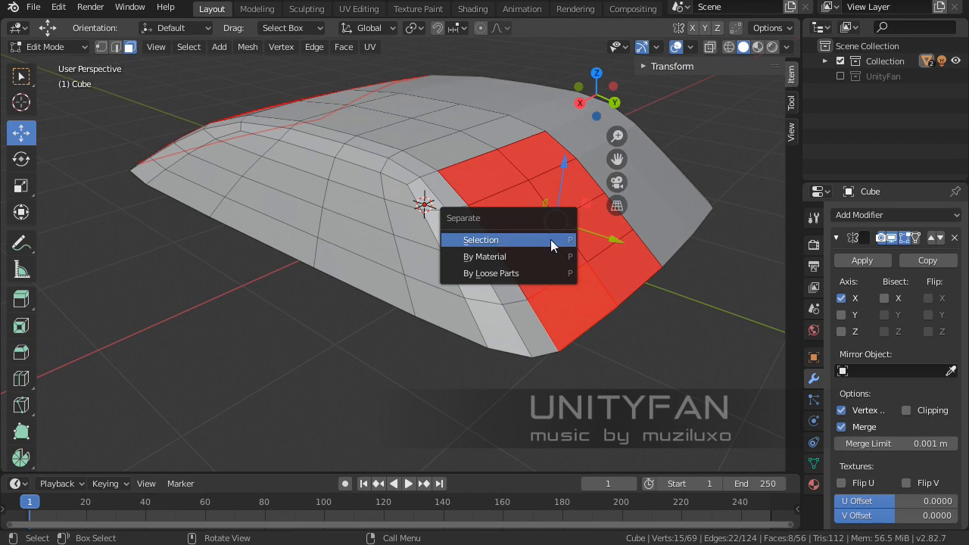
click(550, 239)
- Select the remaining cabin body, edit it, and apply Edge Split to the edges between the roof panel and side strip
key(Tab)
click(345, 319)
middle_drag(346, 319, 259, 33)
click(424, 296)
key(Tab)
click(116, 47)
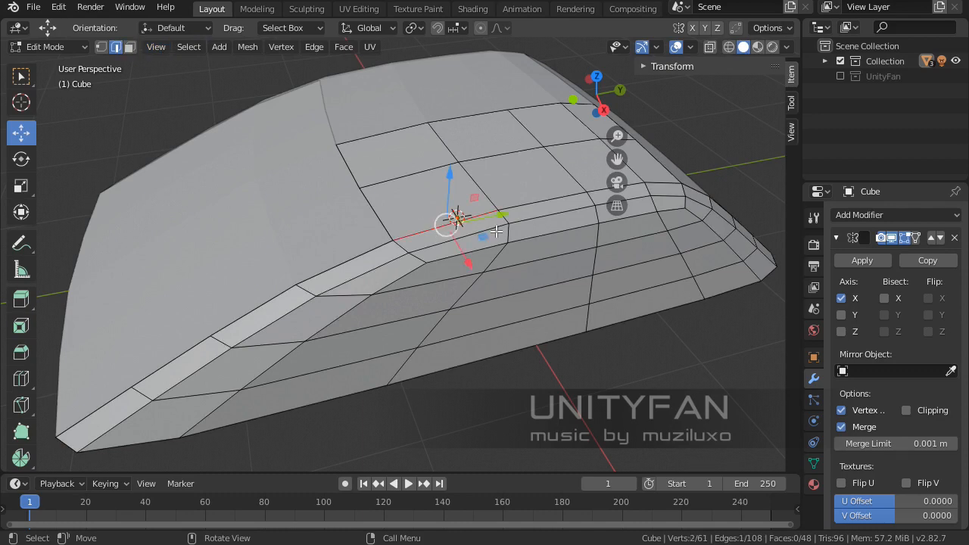
alt+click(537, 203)
shift+middle_drag(570, 215, 491, 221)
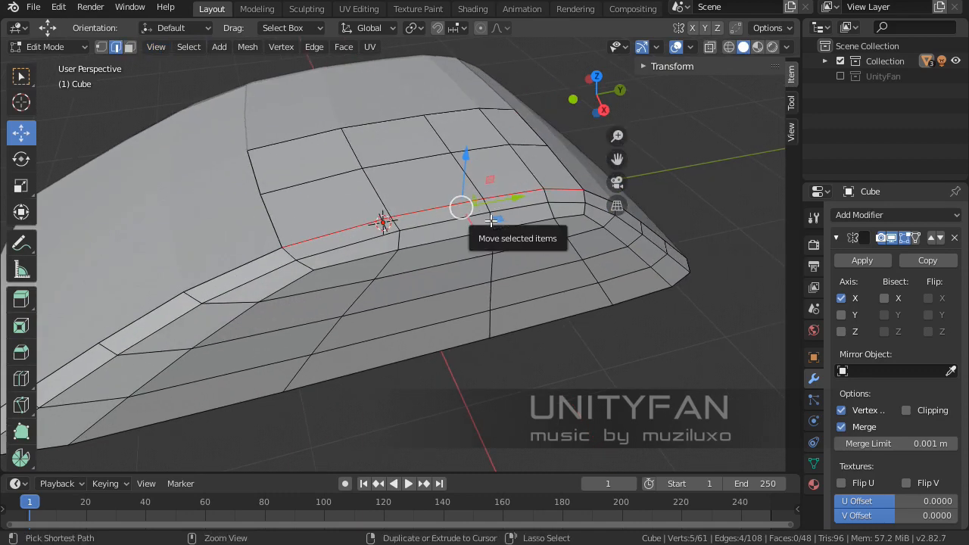
key(ctrl+e)
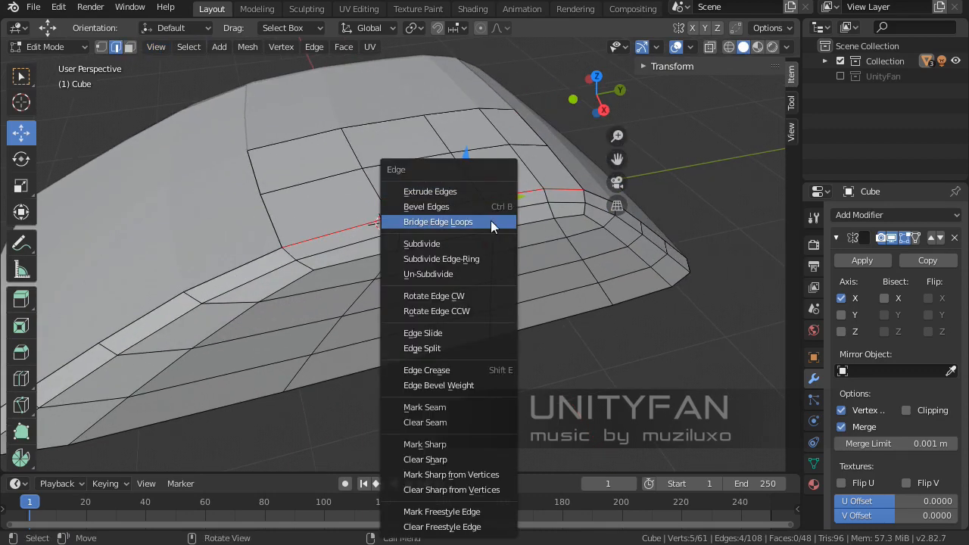
click(442, 369)
click(443, 340)
middle_drag(444, 340, 364, 212)
- Select the eight roof panel faces, separate them into their own object, and deselect everything in Object Mode
click(129, 47)
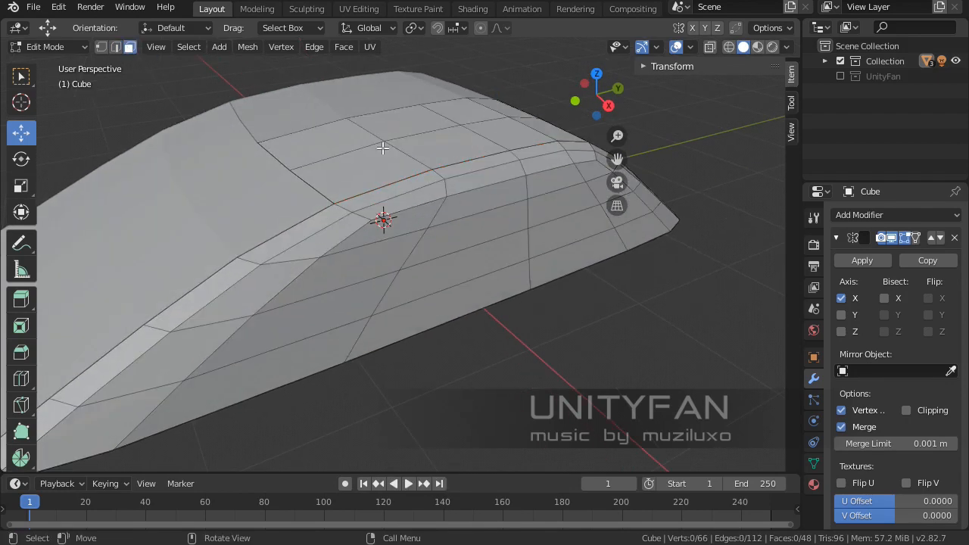
click(414, 163)
key(ctrl+KP_Add)
key(ctrl+KP_Add)
key(x)
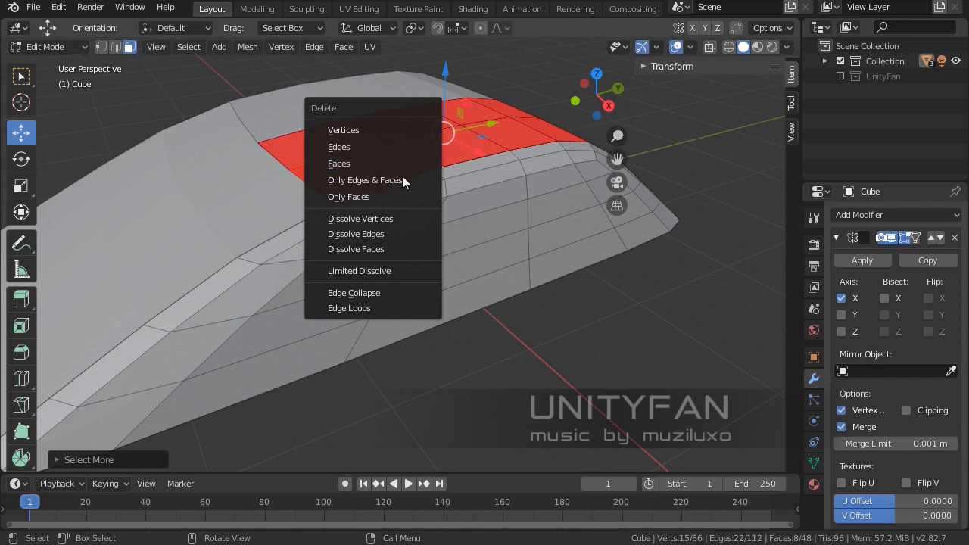
key(Escape)
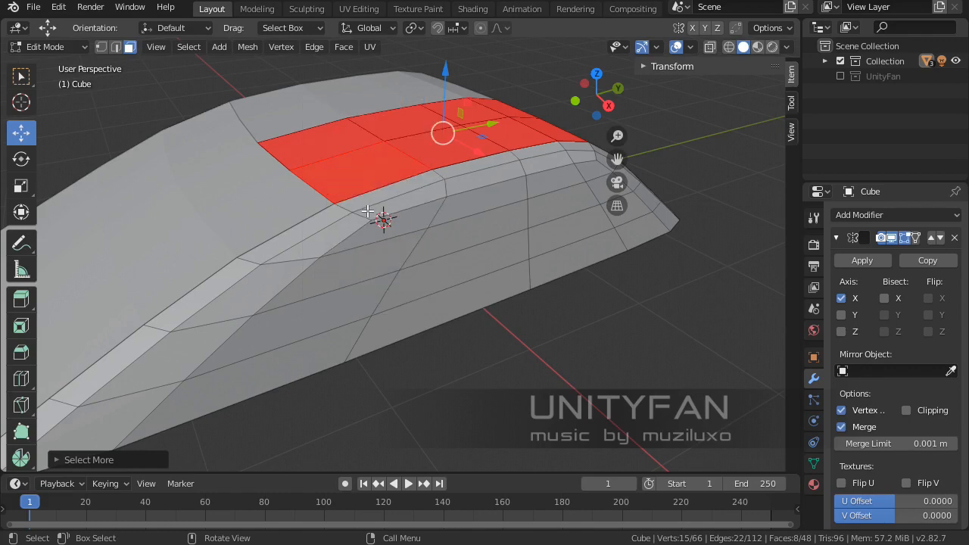
key(p)
click(367, 211)
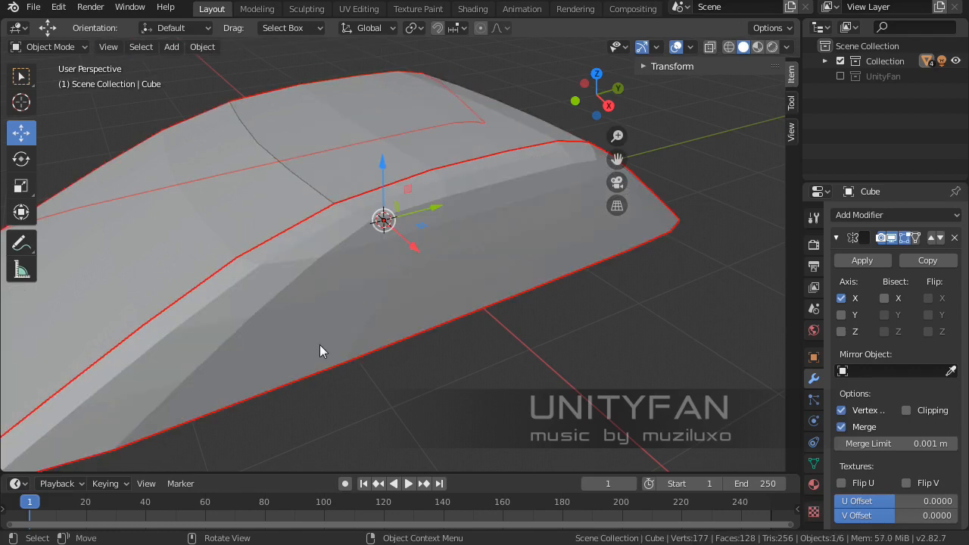
click(509, 370)
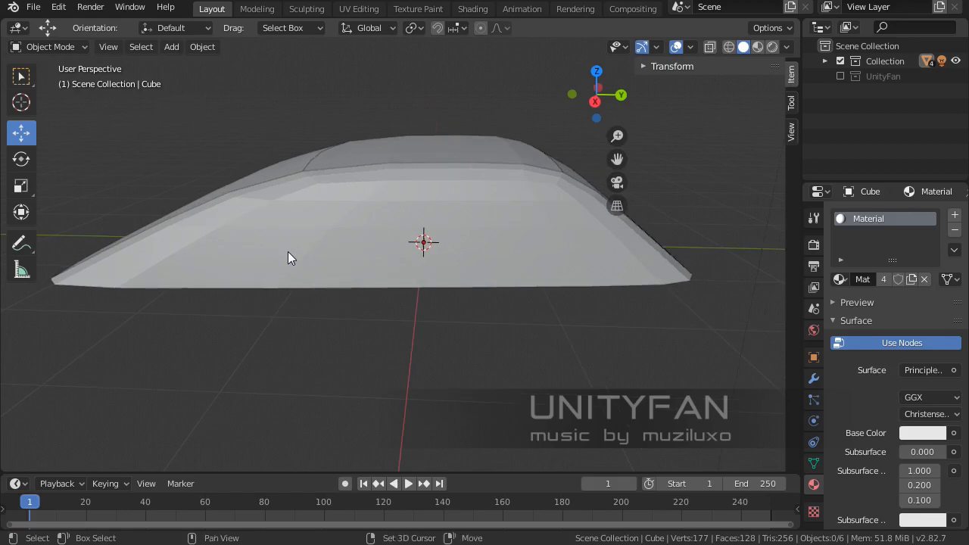
- Apply Shade Smooth to the cabin body and to the roof panel
middle_drag(288, 255, 494, 303)
click(438, 304)
right_click(546, 281)
click(538, 276)
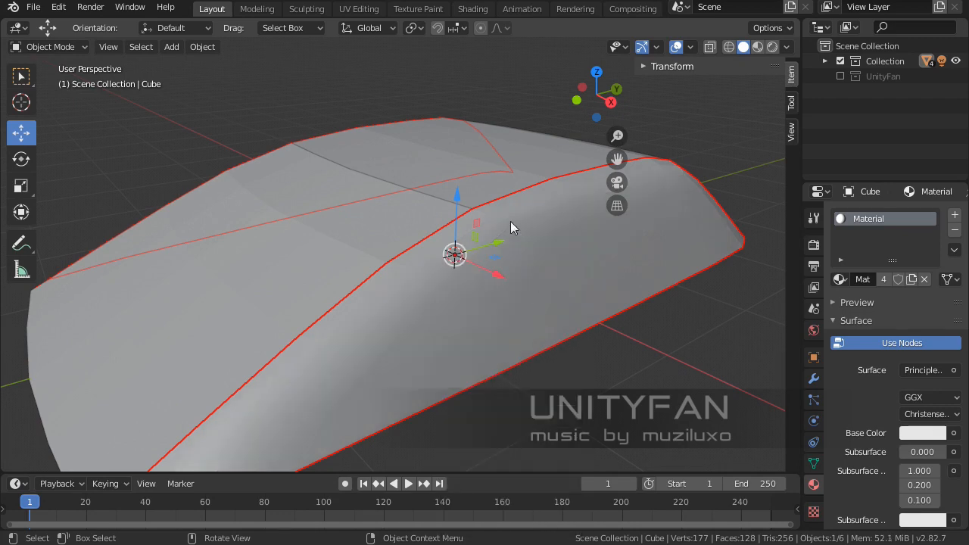
middle_drag(511, 221, 485, 251)
click(485, 251)
right_click(500, 237)
click(482, 235)
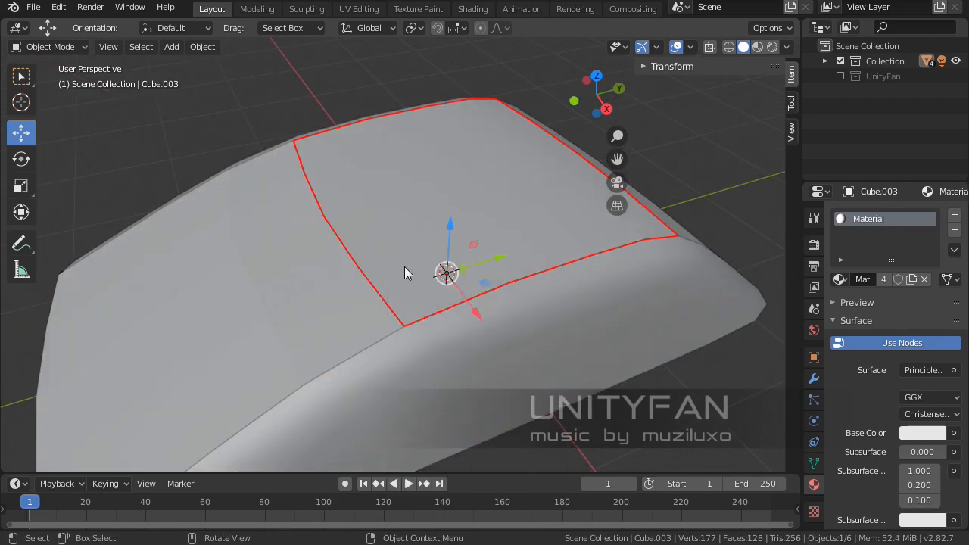
middle_drag(407, 273, 440, 256)
right_click(355, 243)
click(355, 245)
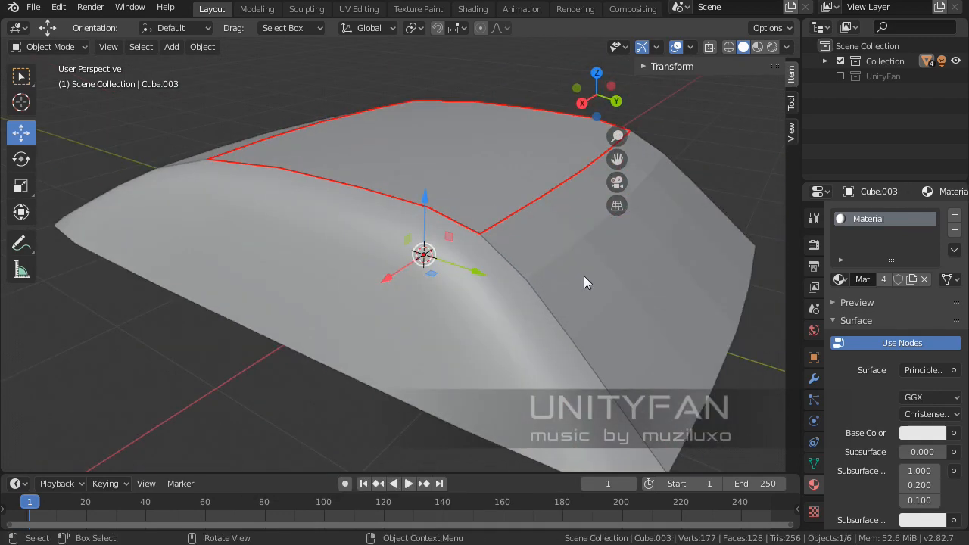
- Apply Shade Smooth to the rear window and the windshield
click(573, 281)
right_click(574, 280)
click(573, 278)
middle_drag(350, 273, 471, 267)
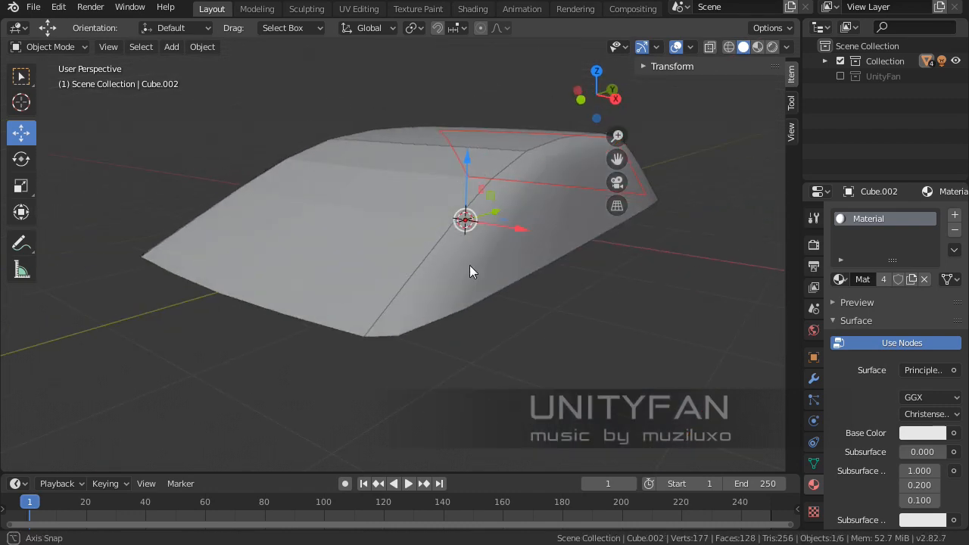
click(343, 213)
right_click(344, 212)
click(339, 212)
- Switch the viewport shading to Material Preview
middle_drag(321, 219, 327, 257)
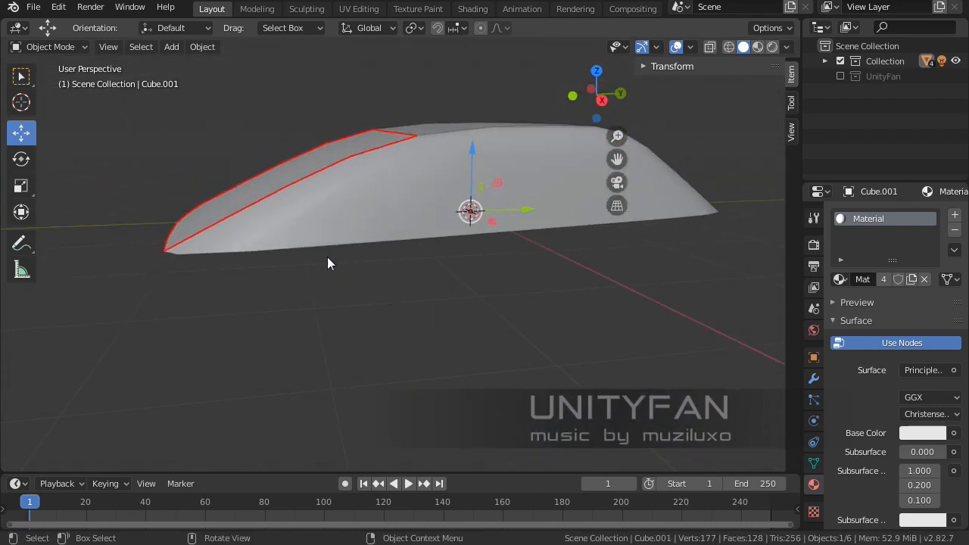
middle_drag(437, 279, 477, 285)
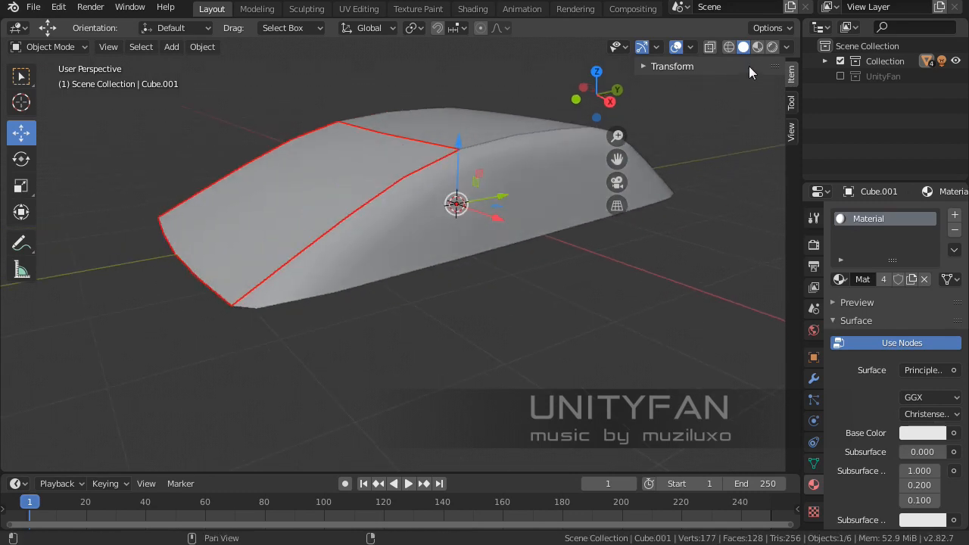
click(757, 47)
mouse_move(544, 298)
middle_down()
mouse_move(517, 312)
mouse_move(517, 331)
middle_up()
- Select the cabin body and give its material a saturated red base color and a roughness of 0
click(473, 256)
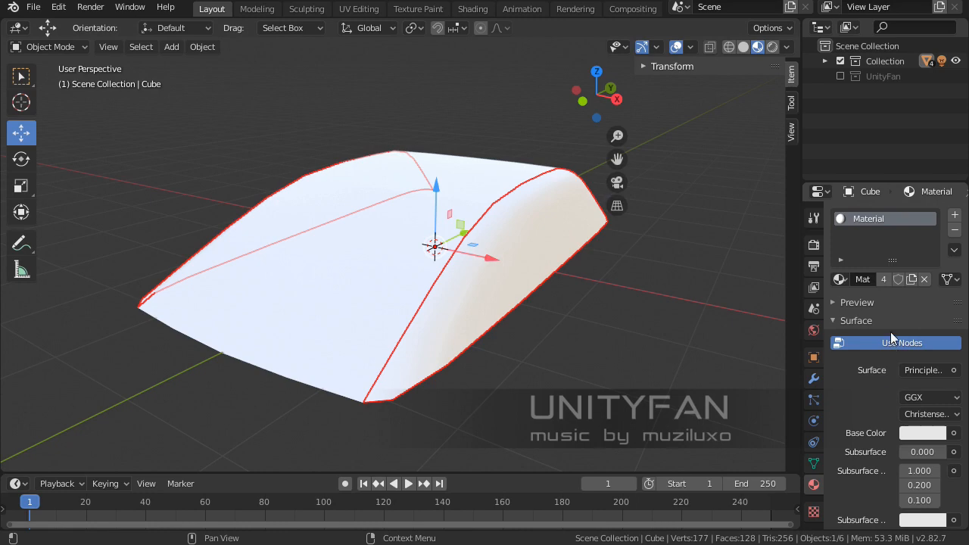
scroll(885, 386, down, 1)
click(912, 404)
click(865, 297)
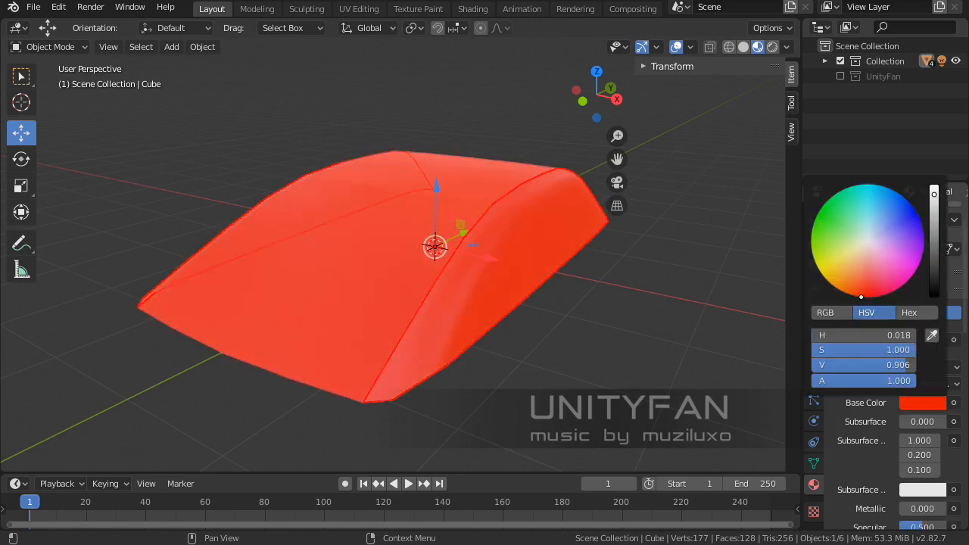
scroll(896, 462, down, 3)
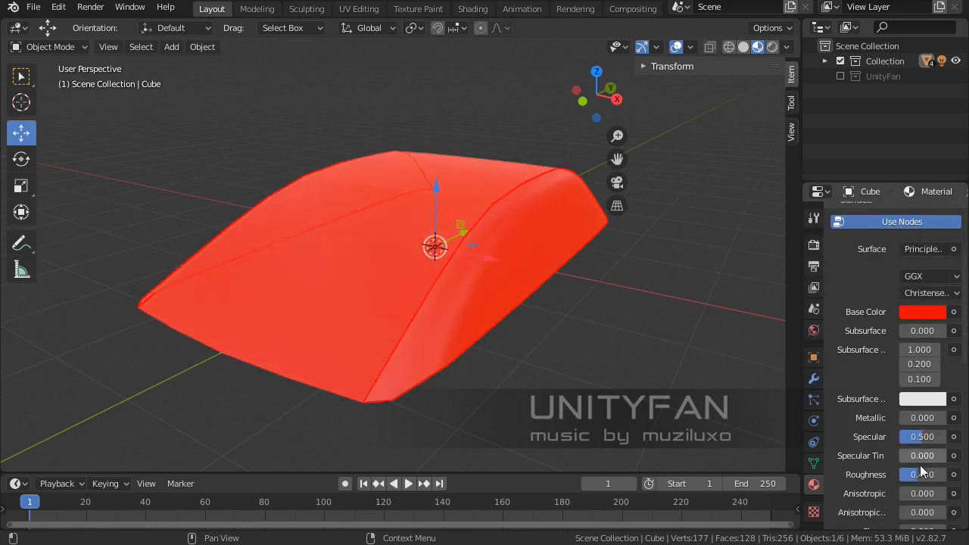
drag(924, 474, 900, 474)
middle_drag(462, 295, 437, 308)
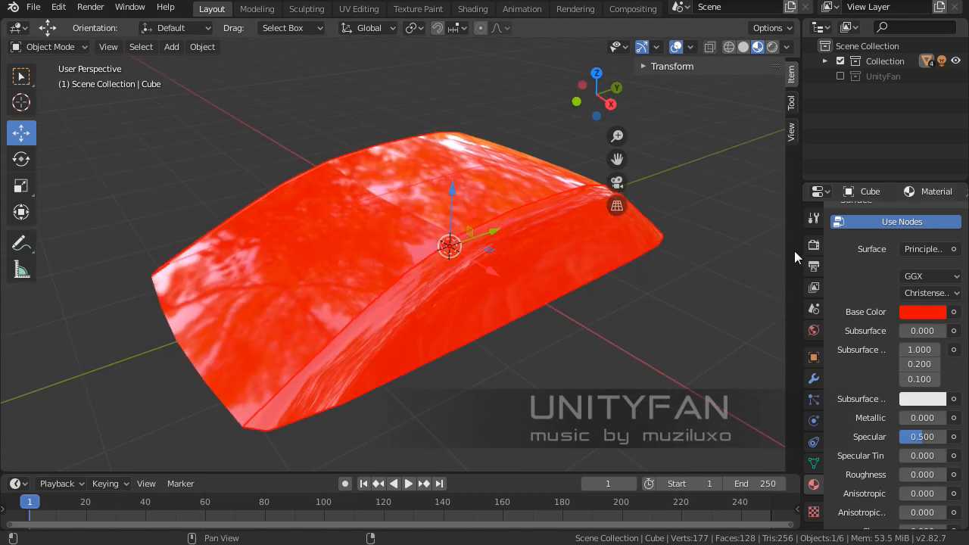
- Enable Screen Space Reflections, Motion Blur, Bloom and Ambient Occlusion in the scene's render settings
click(814, 245)
click(846, 240)
click(847, 256)
scroll(834, 300, up, 3)
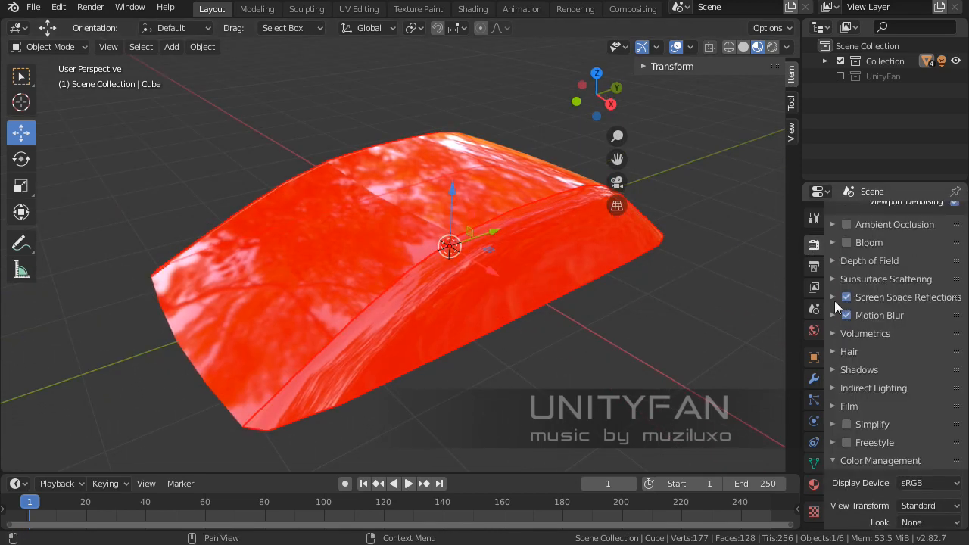
click(848, 269)
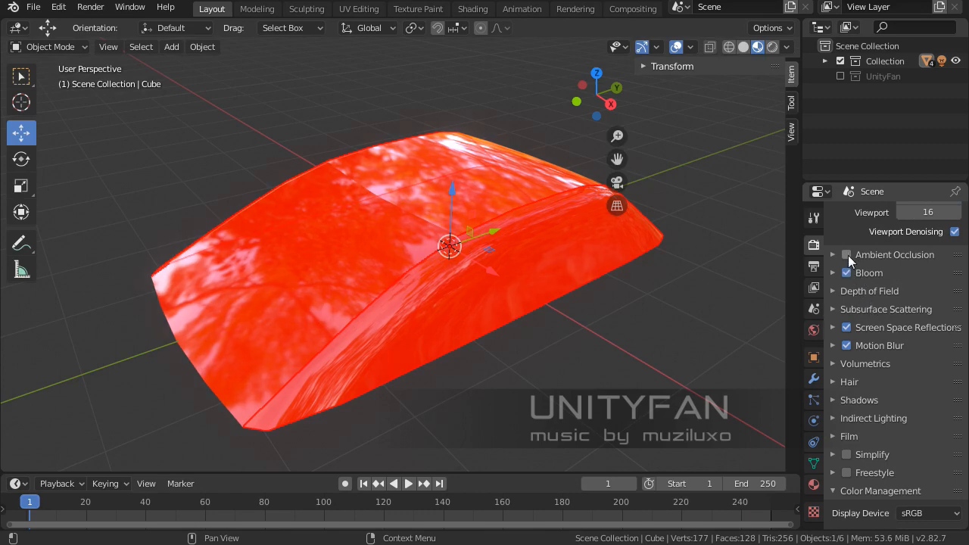
click(847, 255)
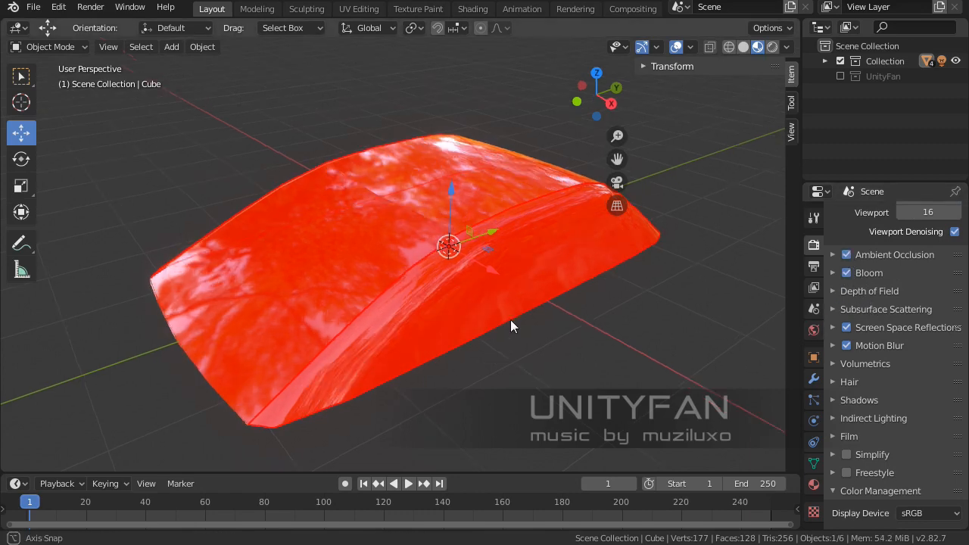
- Select the windshield and remove the red material slot from it
click(390, 318)
middle_drag(389, 318, 450, 312)
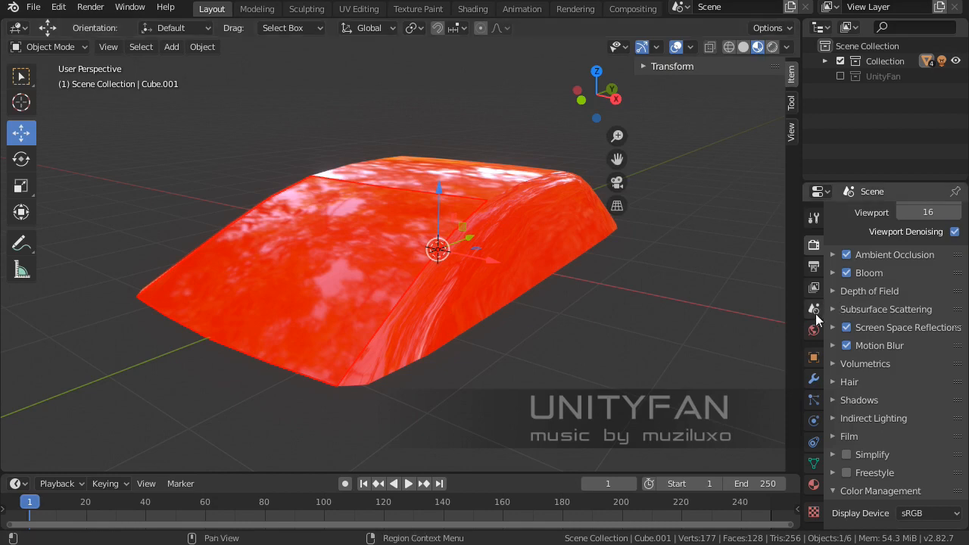
click(814, 484)
scroll(863, 347, up, 4)
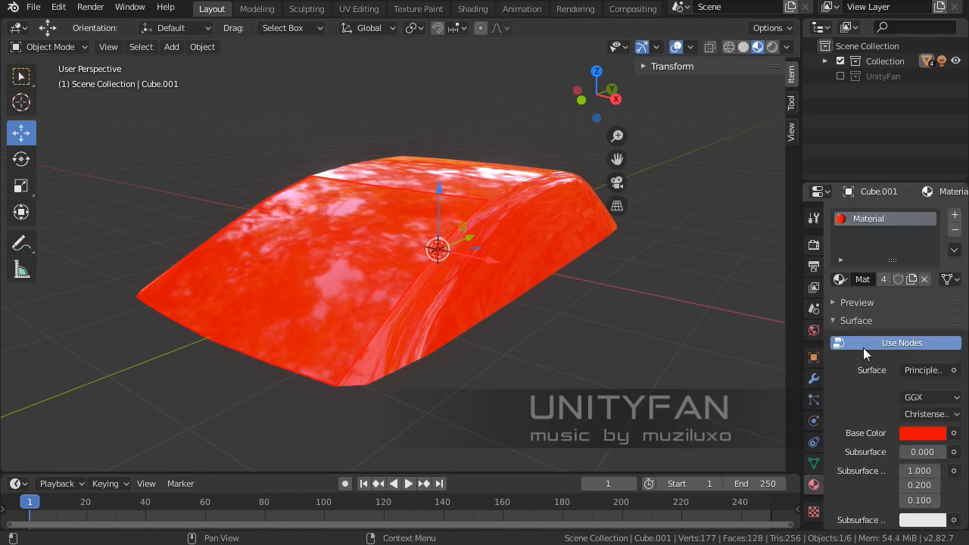
click(955, 229)
mouse_move(325, 310)
middle_down()
mouse_move(281, 313)
mouse_move(311, 311)
middle_up()
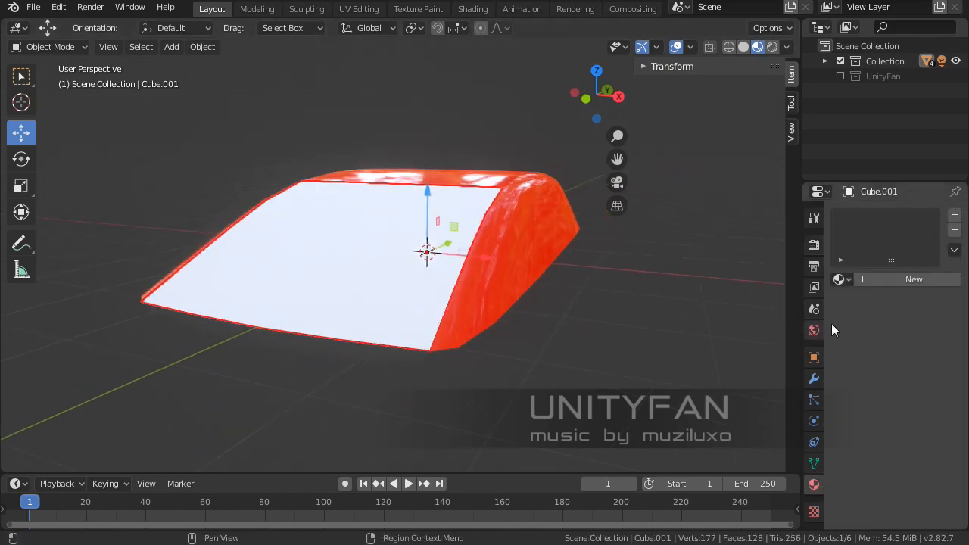
- Create a new material on the windshield and name it glass
click(880, 284)
double_click(871, 279)
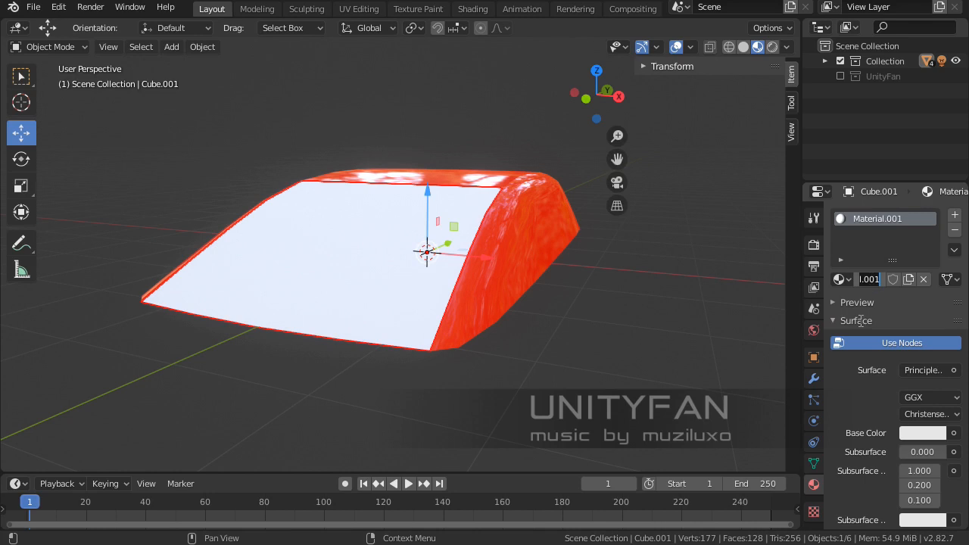
text(glas)
key(Return)
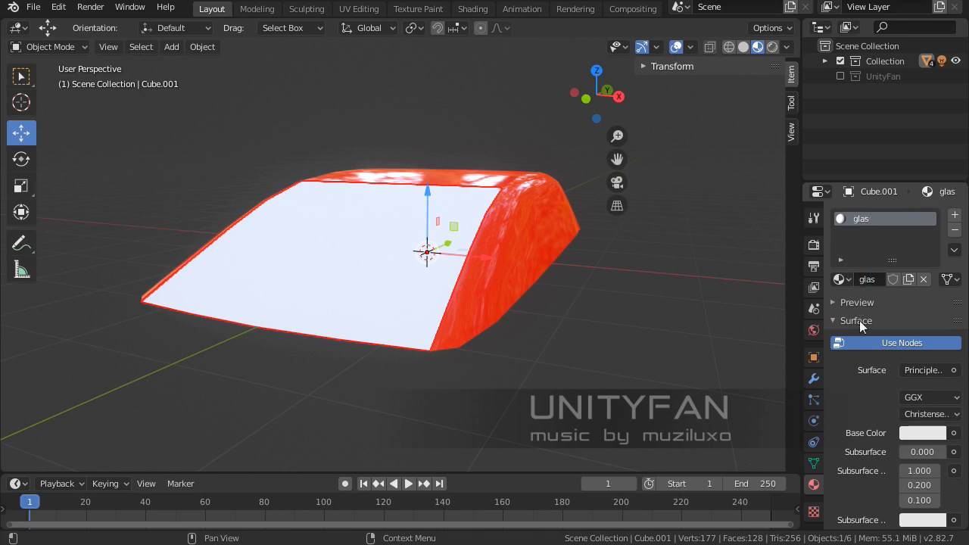
double_click(870, 280)
click(882, 284)
text(s)
- Set the glass material's base color to black and its roughness to 0
middle_drag(579, 361, 665, 389)
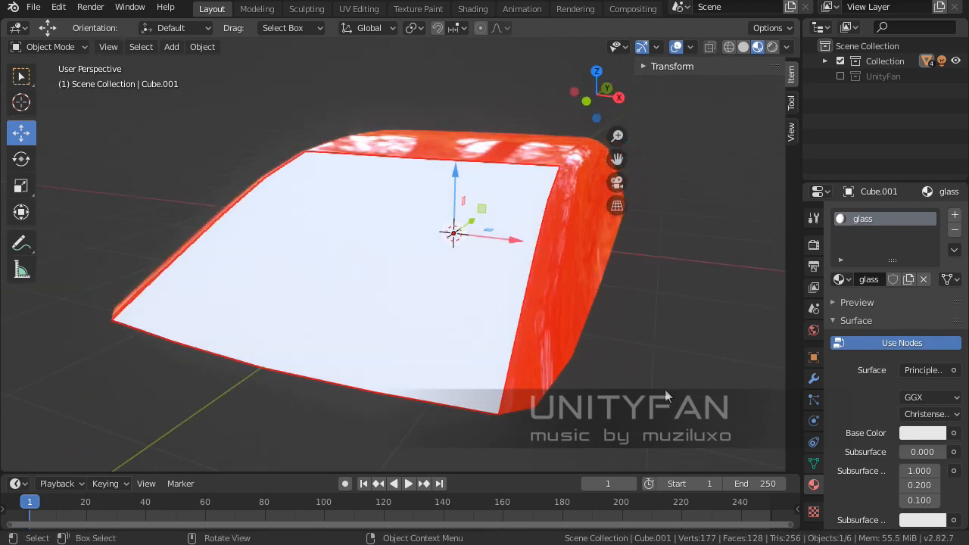
scroll(890, 413, down, 3)
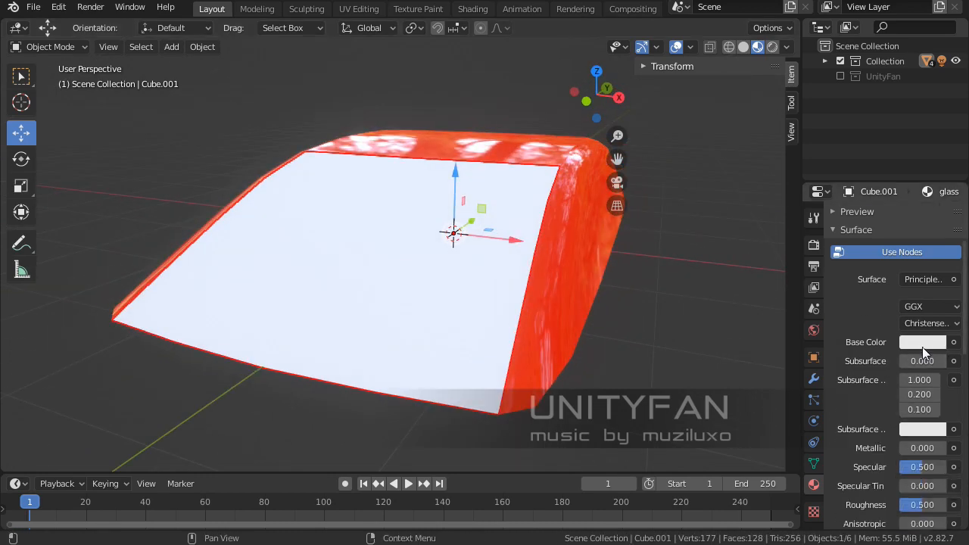
click(922, 343)
drag(930, 217, 932, 236)
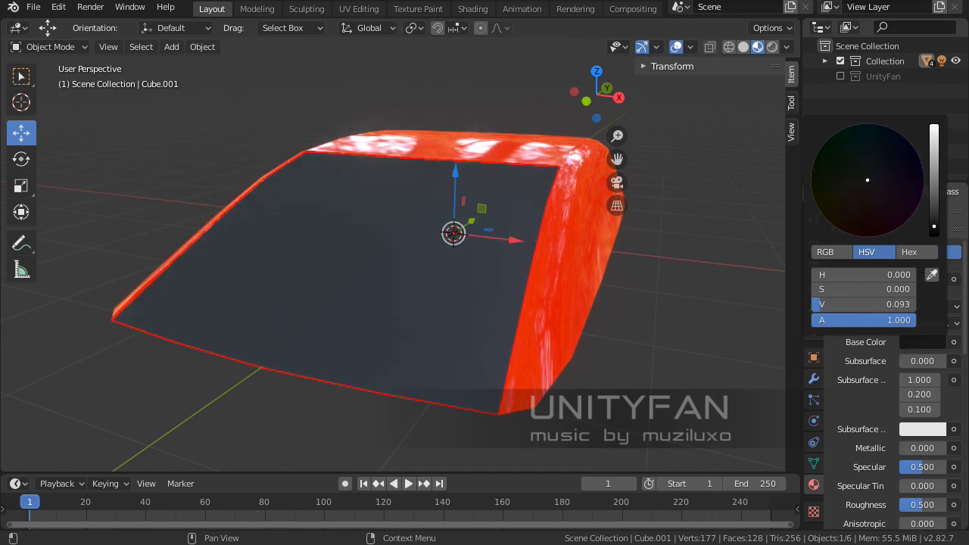
scroll(853, 395, down, 2)
scroll(853, 395, down, 3)
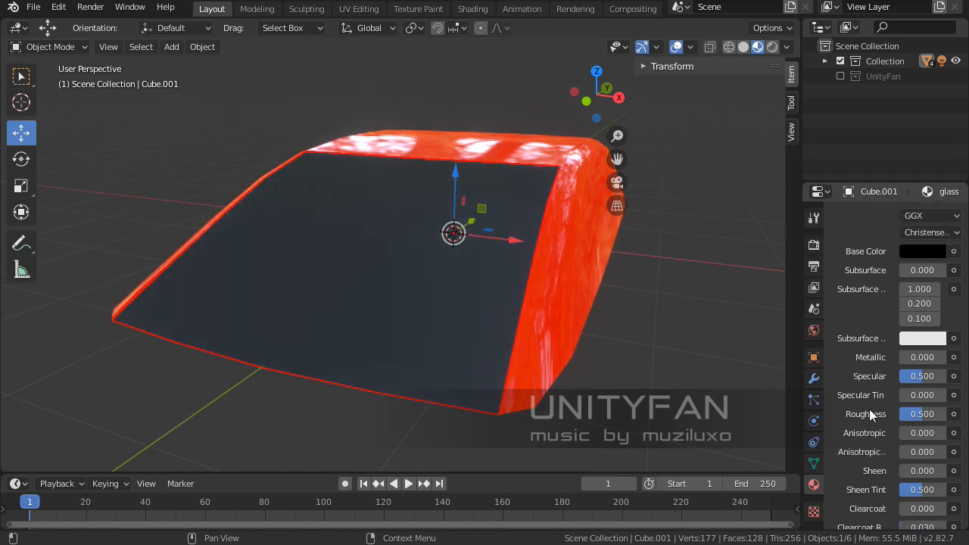
scroll(883, 407, up, 2)
drag(926, 414, 899, 414)
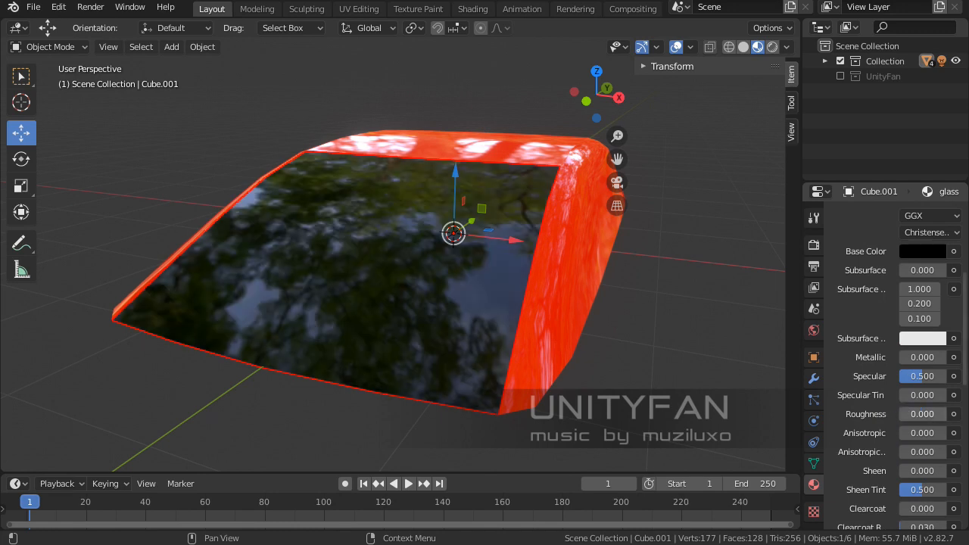
middle_drag(643, 380, 614, 370)
- Set both the blend mode and the shadow mode of the glass material to Alpha Hashed
scroll(870, 414, down, 6)
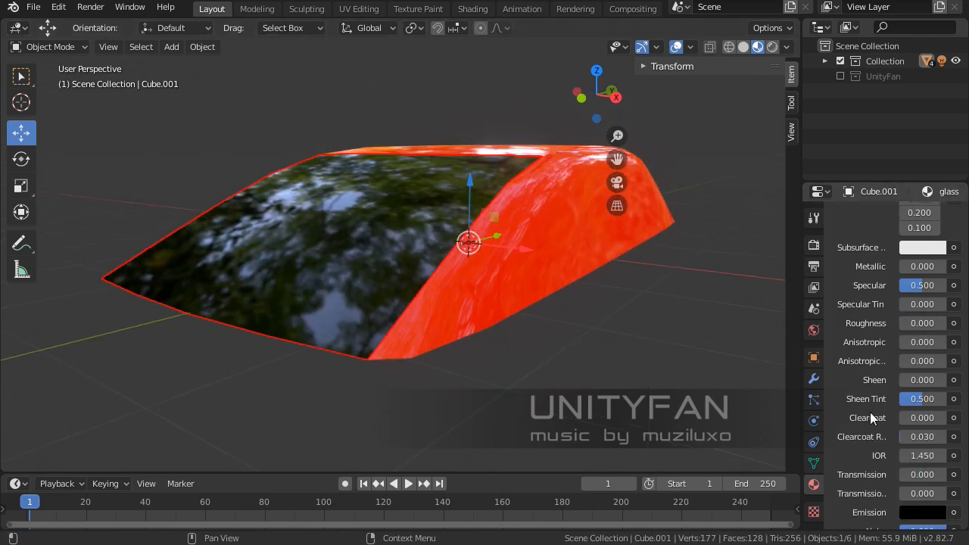
scroll(870, 412, down, 6)
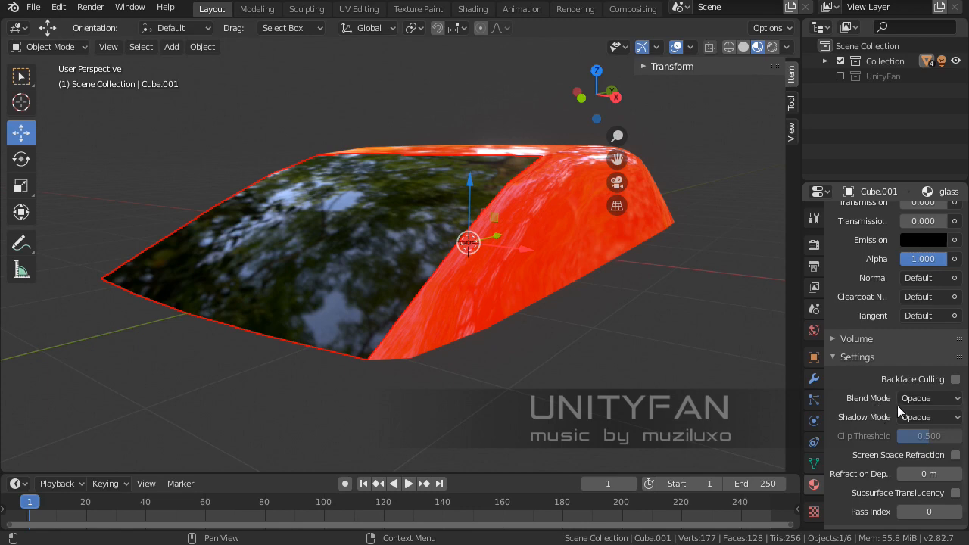
click(917, 401)
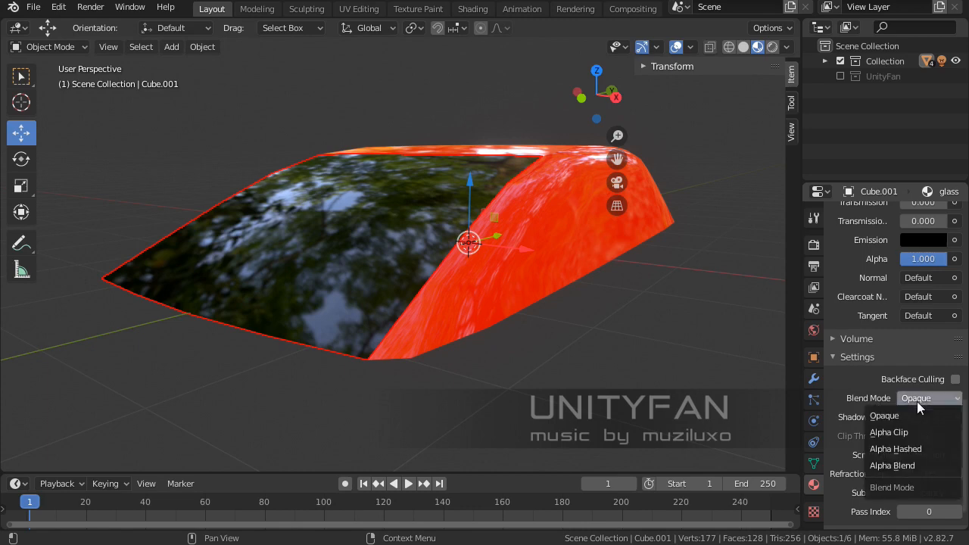
click(916, 452)
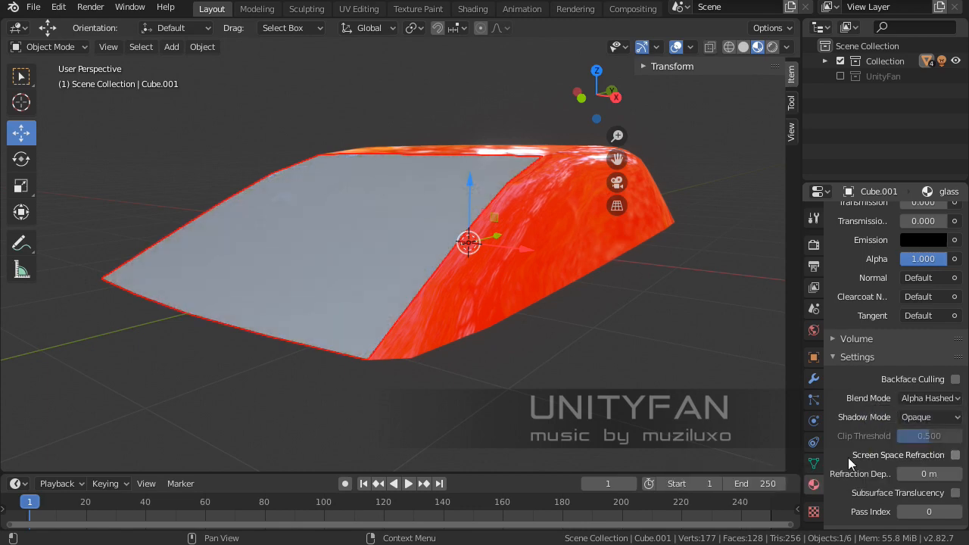
click(932, 420)
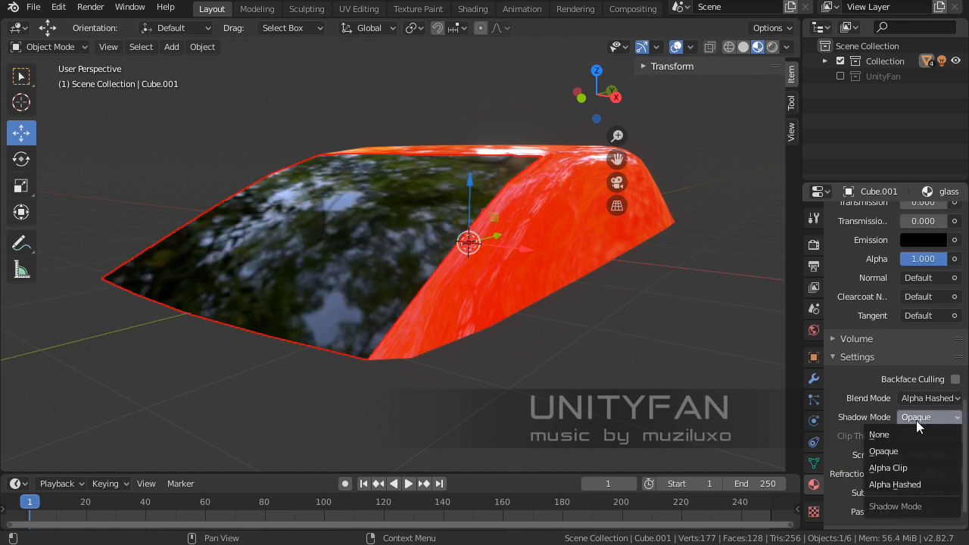
click(900, 480)
- Lower the glass material's alpha to 0.359 to make the windshield see-through
scroll(518, 345, up, 2)
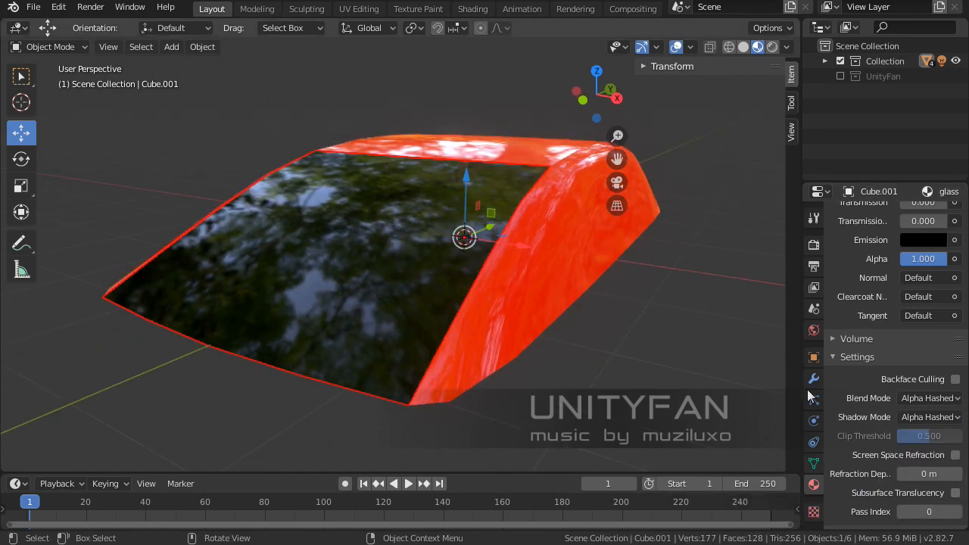
scroll(915, 371, up, 4)
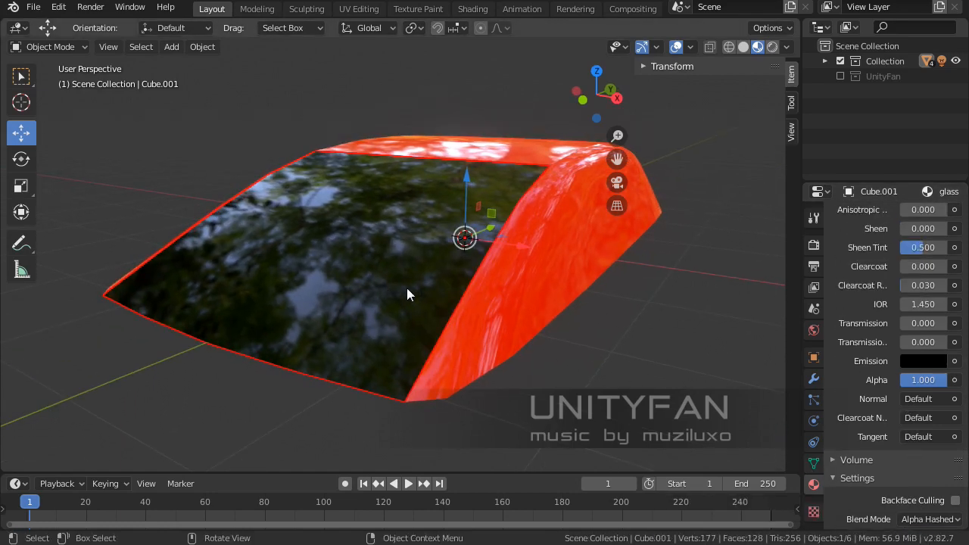
scroll(407, 295, up, 2)
drag(939, 380, 911, 379)
middle_drag(552, 343, 525, 336)
scroll(632, 325, up, 3)
scroll(600, 320, up, 3)
- Add a monkey mesh at the 3D cursor and scale it down to fit inside the cabin
key(shift+a)
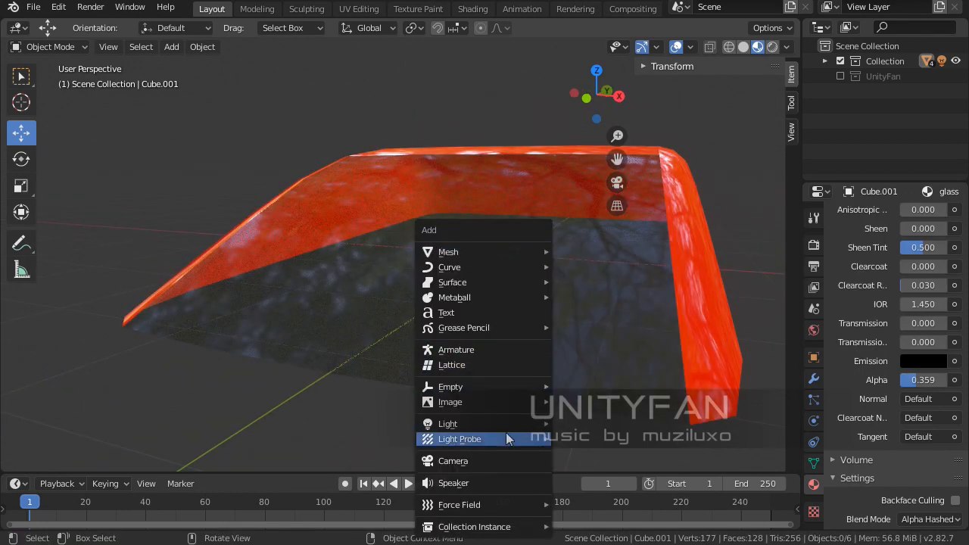
mouse_move(487, 256)
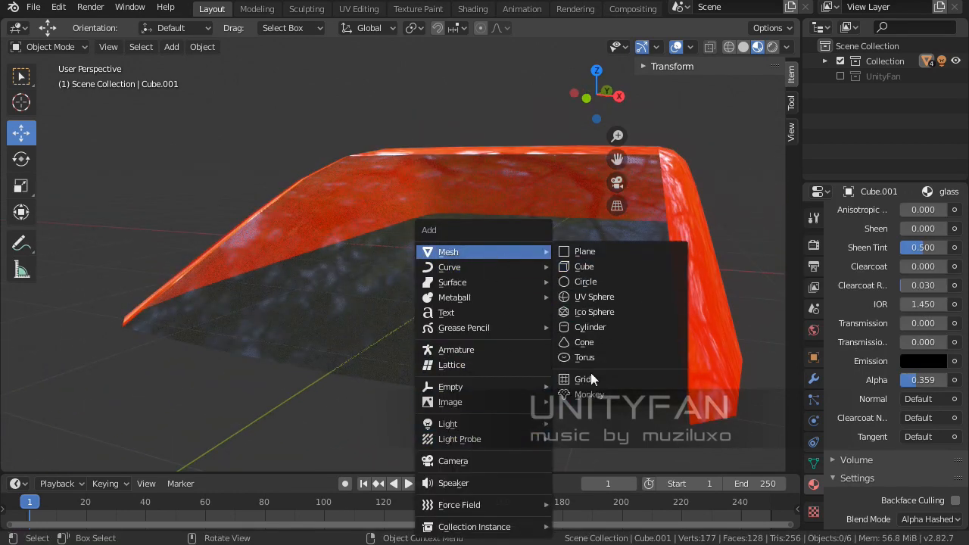
click(589, 395)
middle_drag(512, 329, 544, 315)
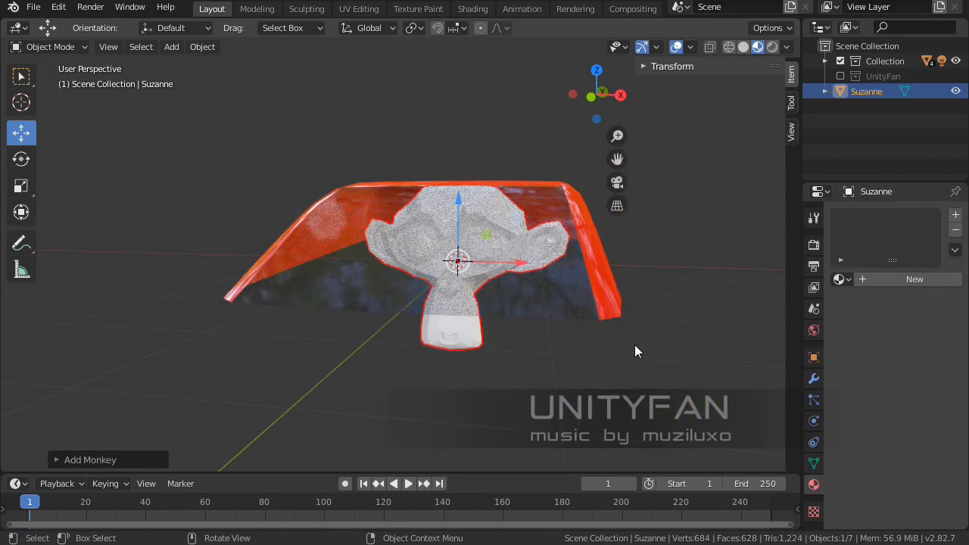
key(s)
click(523, 299)
scroll(505, 288, up, 3)
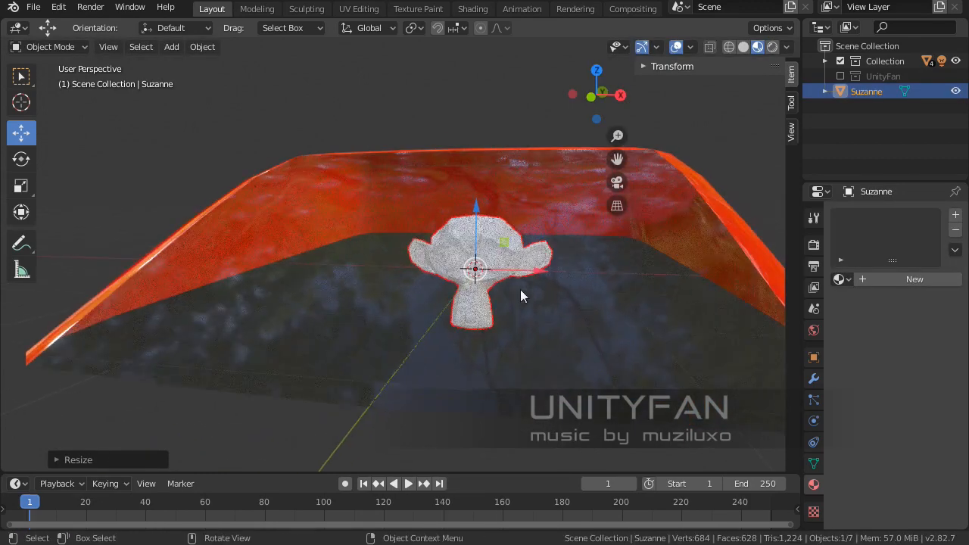
- Move the monkey head along the X axis towards one side of the cabin
key(g)
key(x)
click(621, 287)
middle_drag(620, 288, 591, 283)
middle_drag(615, 241, 650, 295)
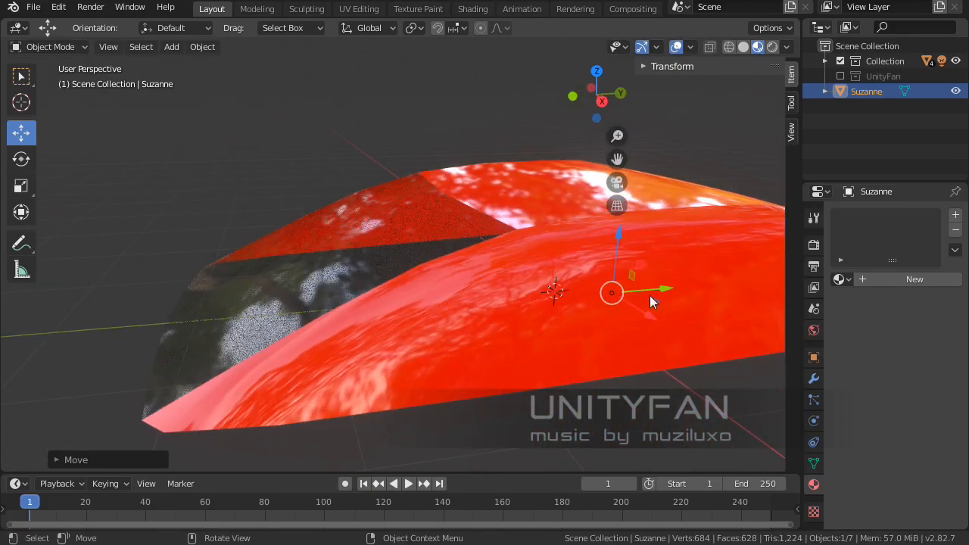
- Move the monkey head further along the X axis and scale it up inside the cabin
key(g)
key(x)
click(547, 296)
middle_drag(548, 296, 492, 324)
key(s)
click(580, 312)
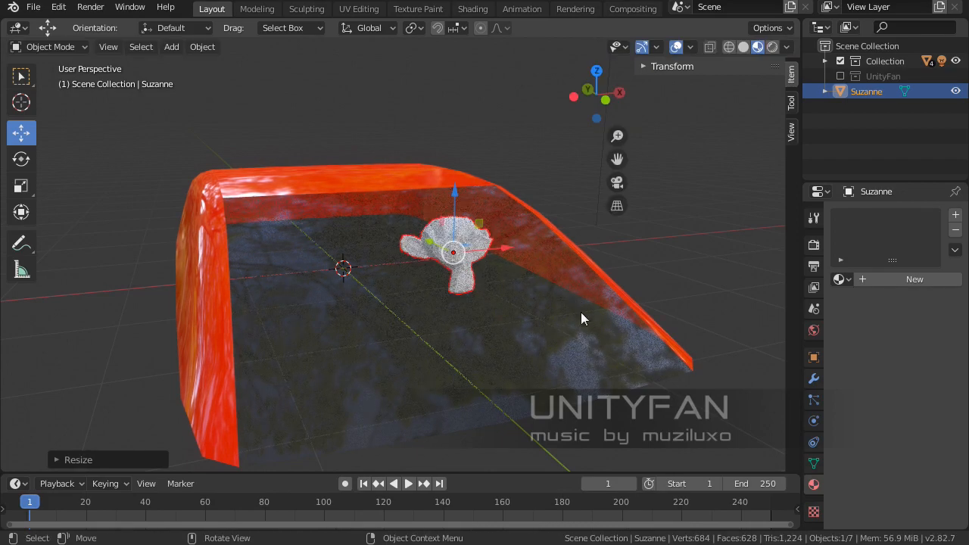
- Apply Shade Flat to the monkey head and deselect it
middle_drag(580, 312, 500, 284)
right_click(471, 335)
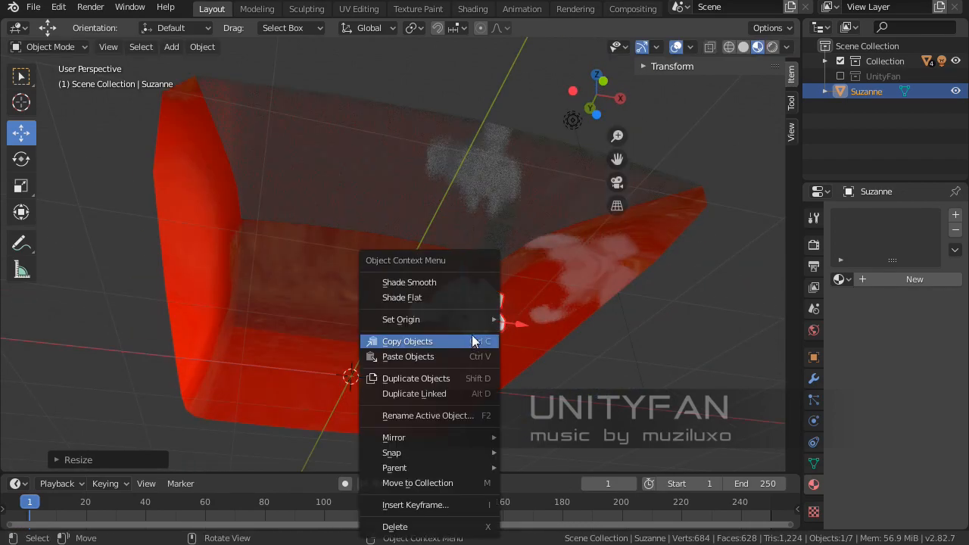
click(428, 296)
middle_drag(487, 324, 490, 386)
click(578, 405)
- Select the windshield glass and set its material's shadow mode to None
middle_drag(446, 303, 428, 298)
click(432, 311)
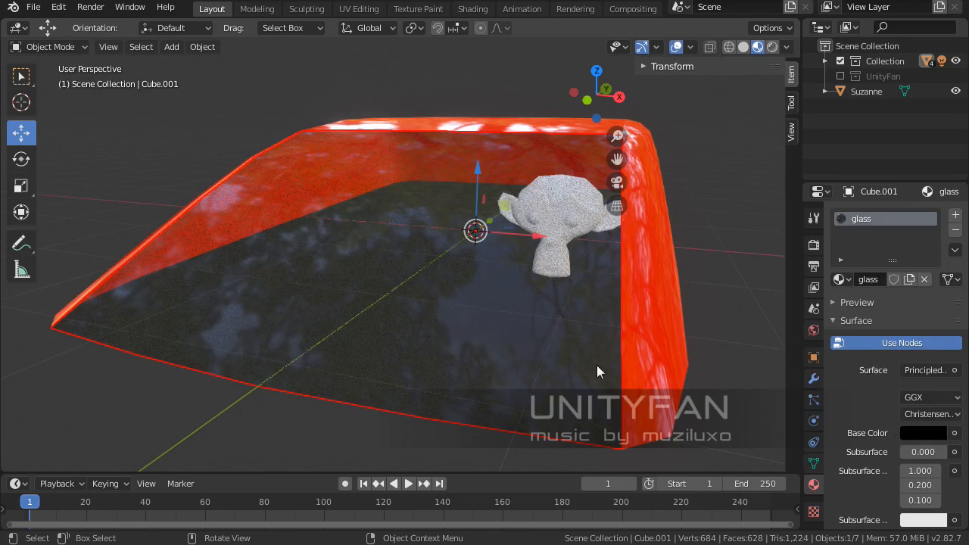
scroll(905, 428, down, 15)
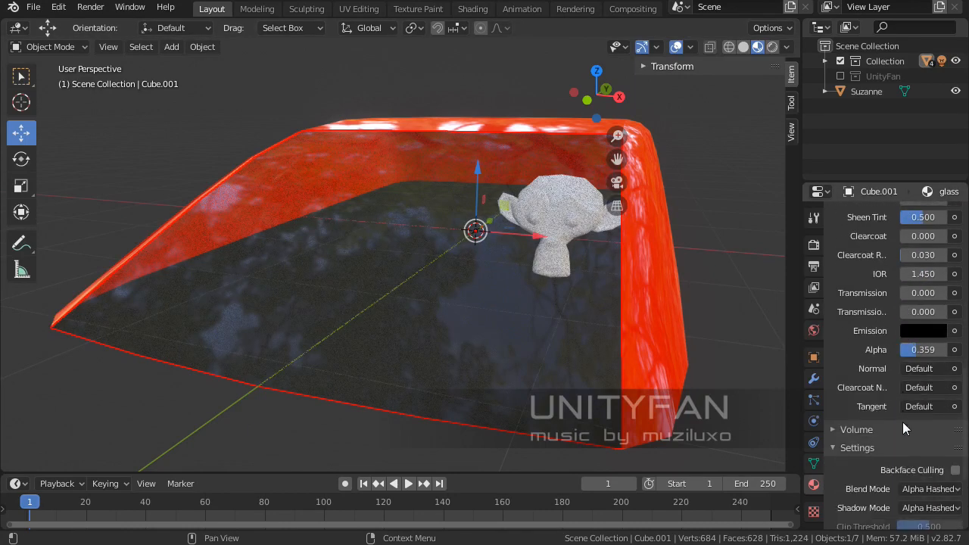
scroll(902, 422, down, 3)
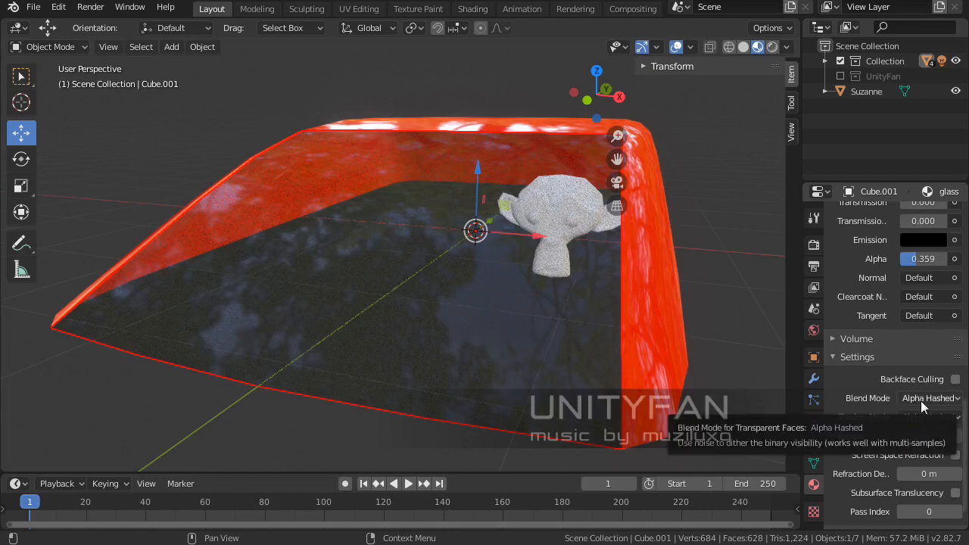
click(913, 418)
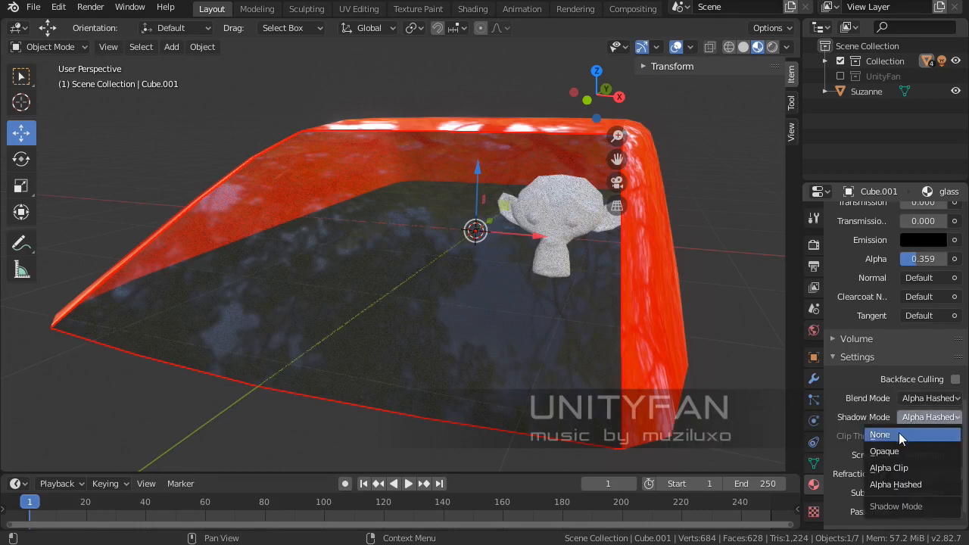
click(899, 434)
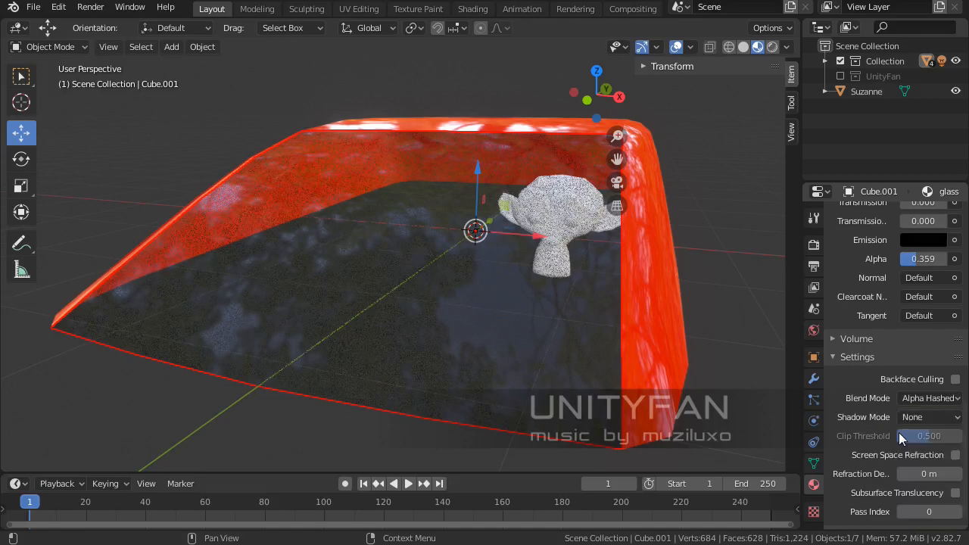
- Set the glass material's blend mode to Alpha Blend and deselect the windshield
click(924, 402)
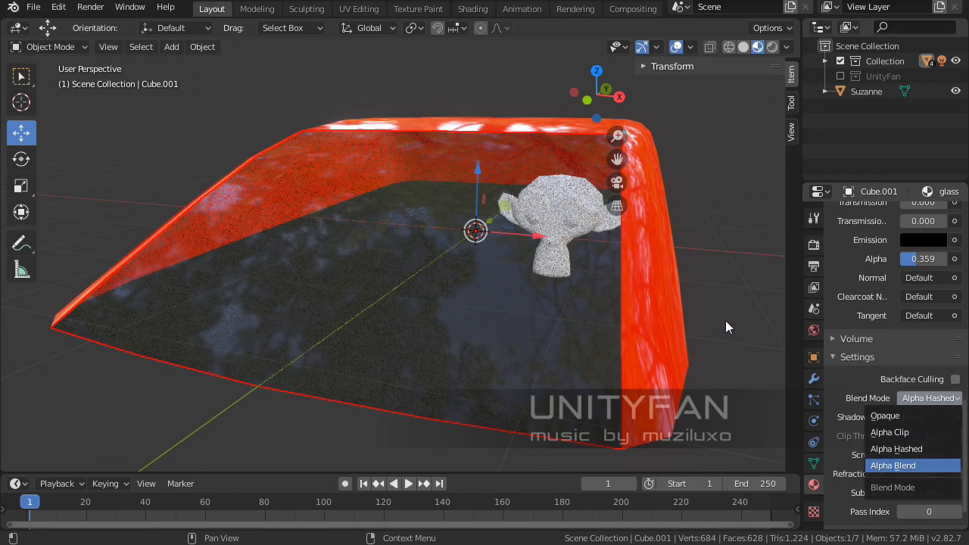
key(Return)
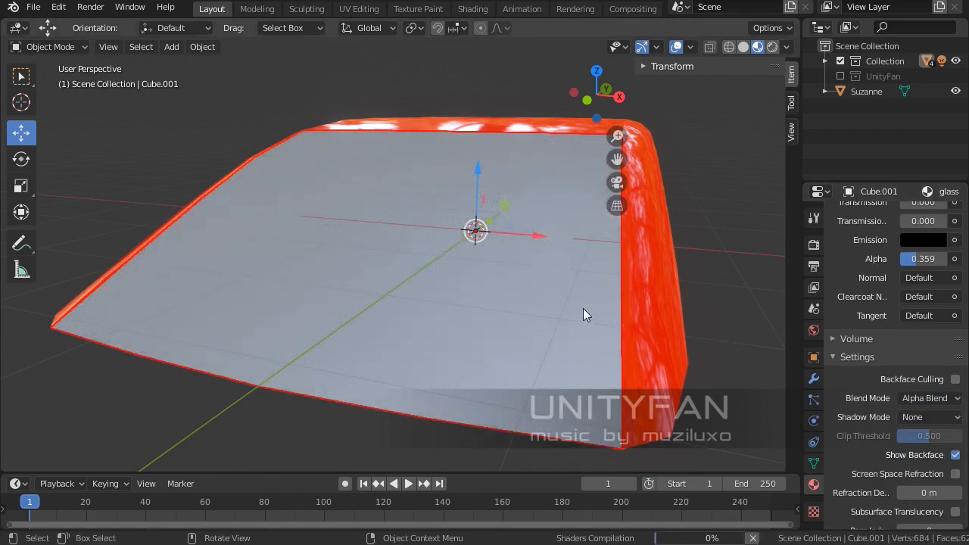
key(alt+a)
scroll(501, 282, up, 1)
middle_drag(498, 282, 386, 307)
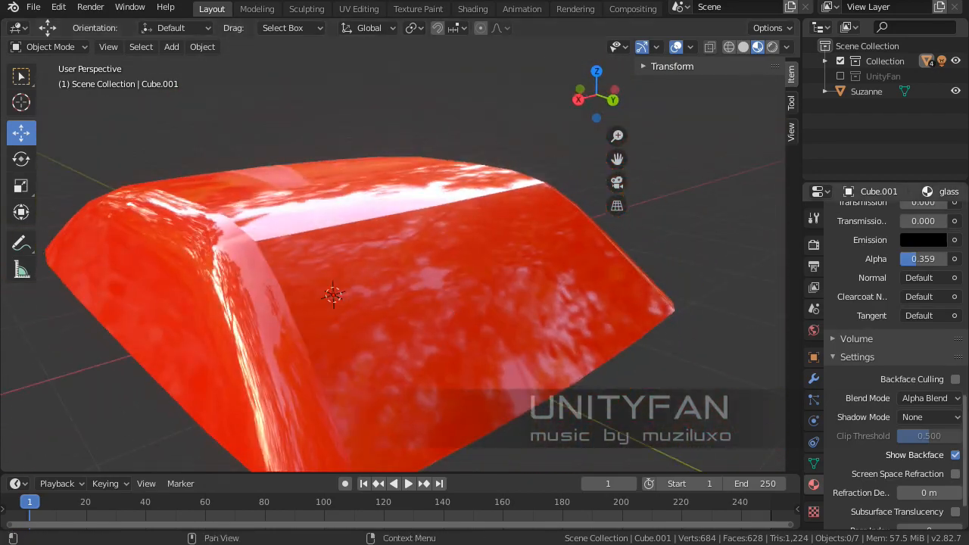
- Browse the existing materials available for the windshield glass's material slot
scroll(889, 311, up, 4)
scroll(888, 319, up, 10)
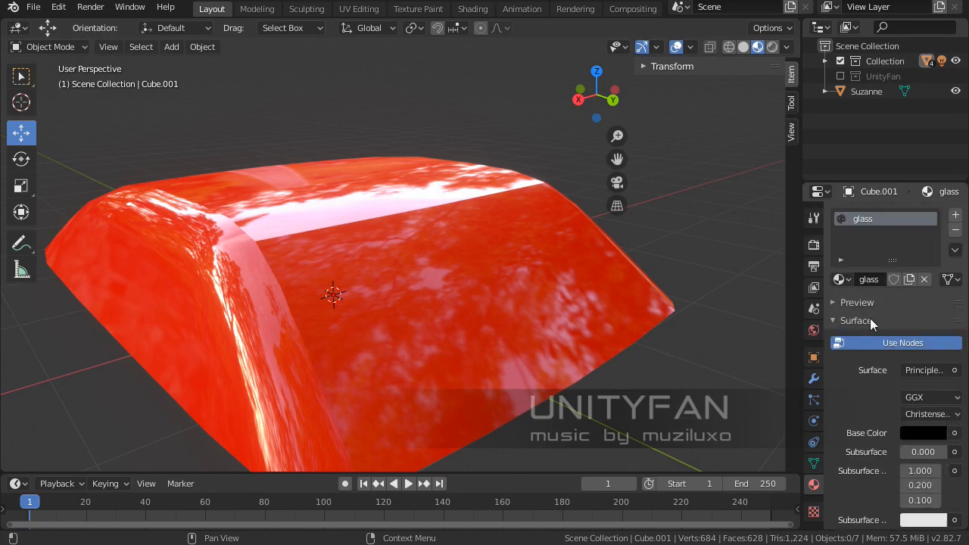
drag(839, 279, 561, 296)
middle_drag(560, 296, 395, 294)
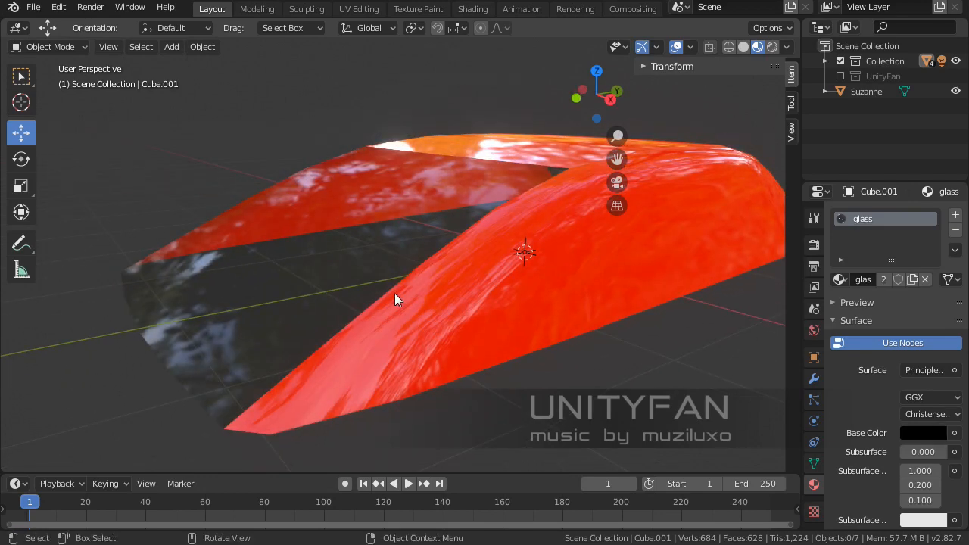
- Duplicate all faces of the windshield glass in Edit Mode and lower the copy slightly along the Z axis
click(329, 287)
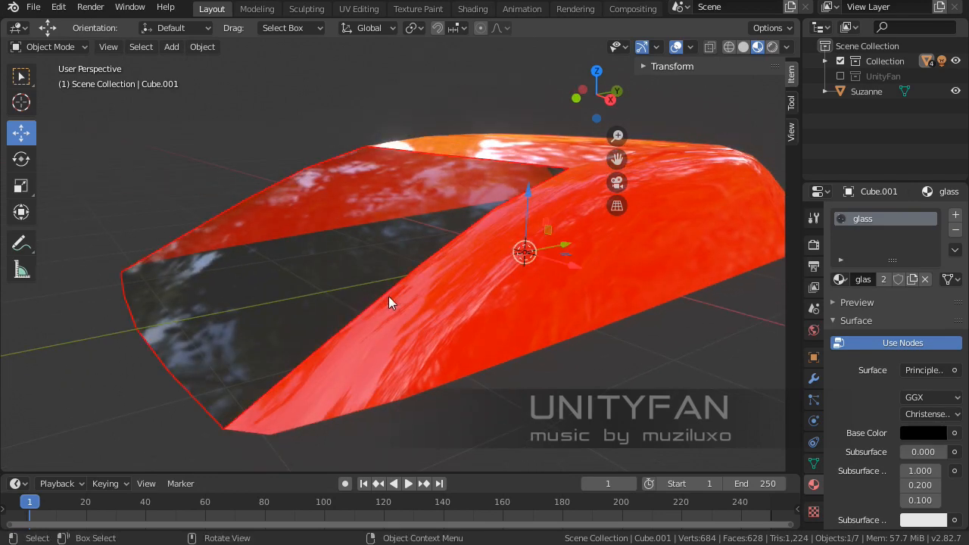
key(Tab)
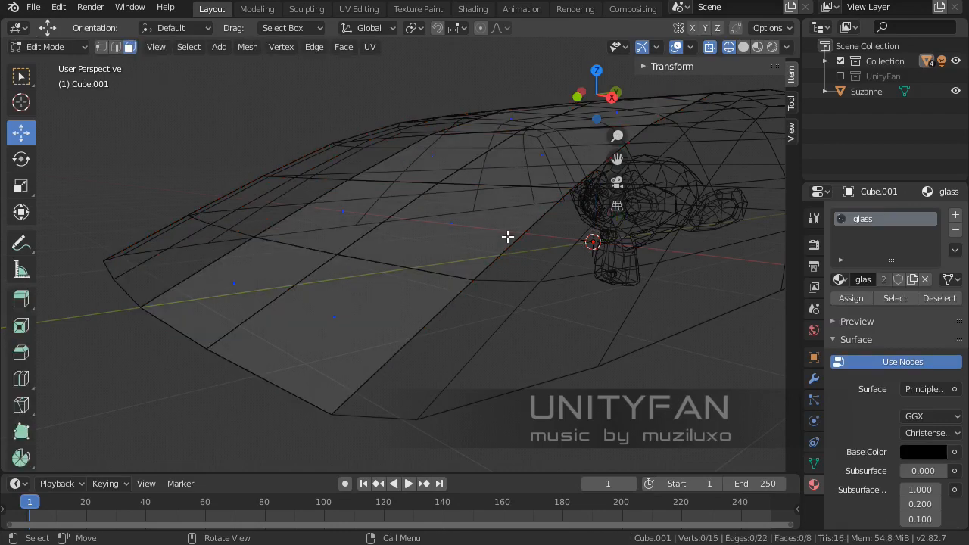
key(a)
shift+middle_drag(506, 234, 501, 250)
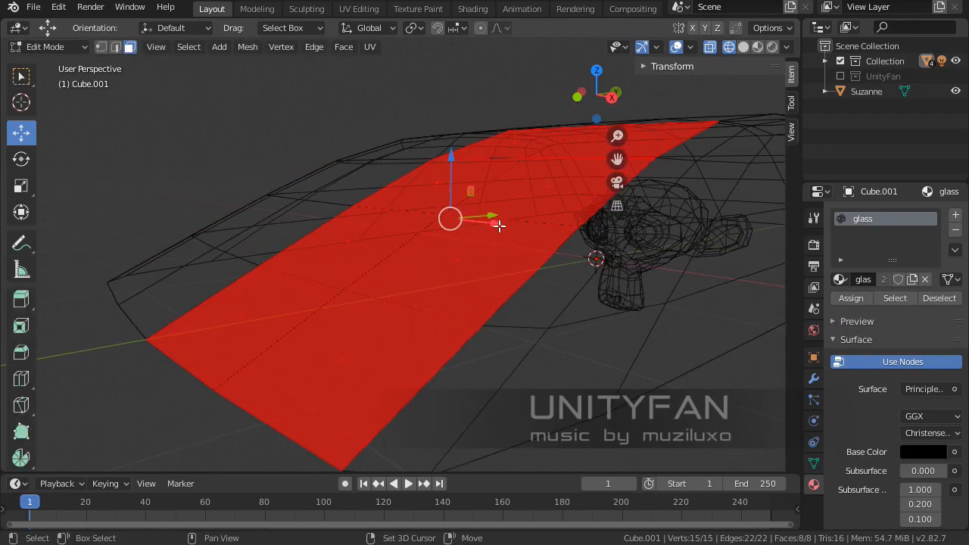
key(shift+s)
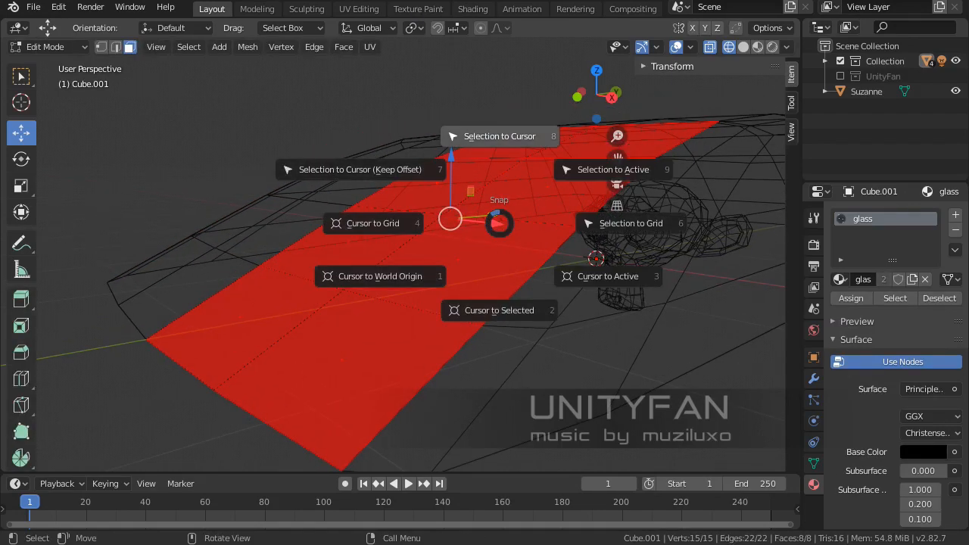
click(478, 188)
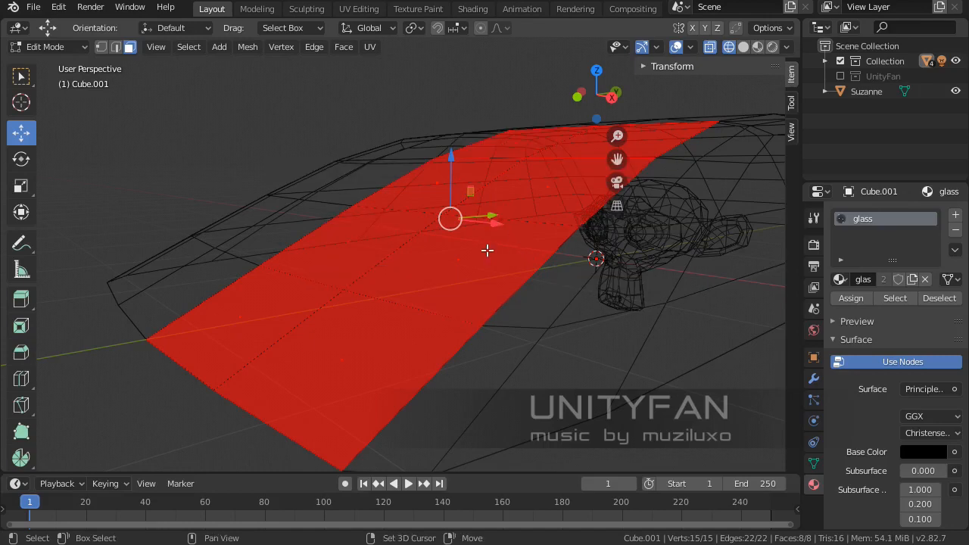
key(shift+d)
key(z)
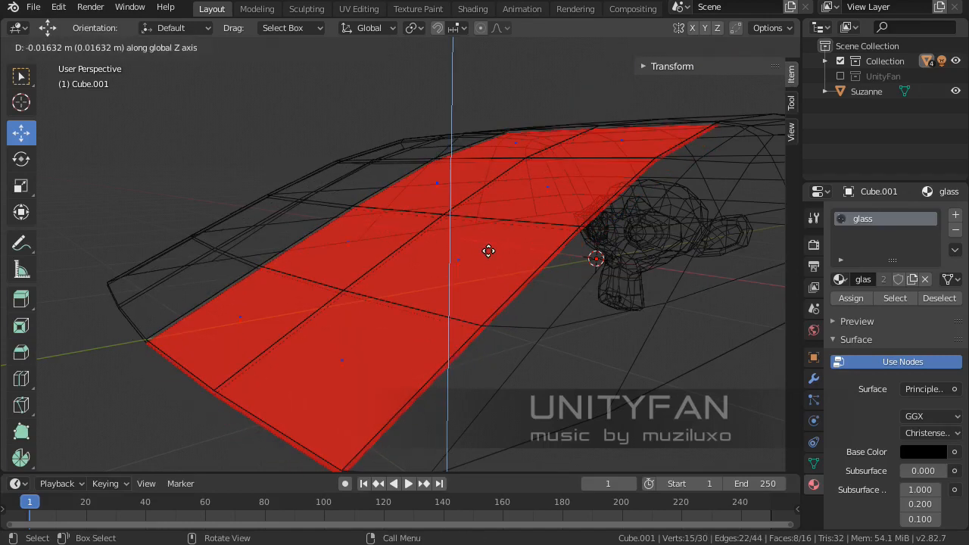
key(Escape)
mouse_move(487, 254)
middle_down()
mouse_move(459, 268)
mouse_move(470, 253)
middle_up()
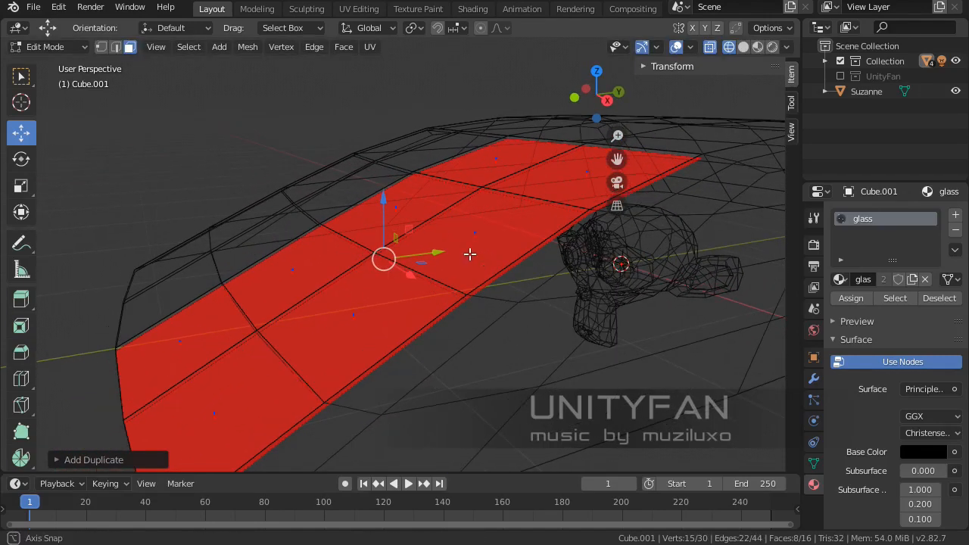
drag(386, 211, 388, 209)
- Separate the duplicated windshield faces into their own object and show the scene in Material Preview
key(p)
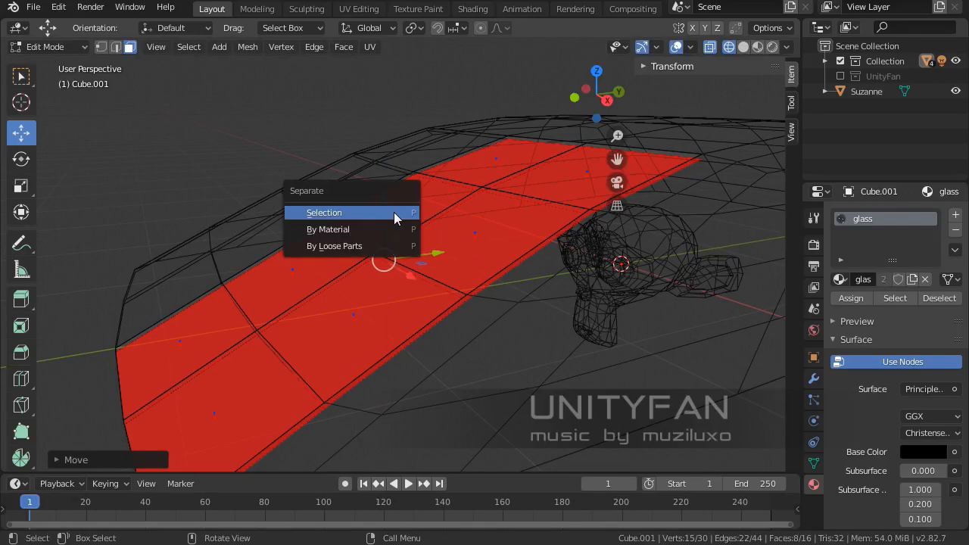
click(394, 213)
mouse_move(394, 212)
middle_down()
mouse_move(331, 259)
mouse_move(320, 301)
middle_up()
key(Tab)
click(327, 286)
key(z)
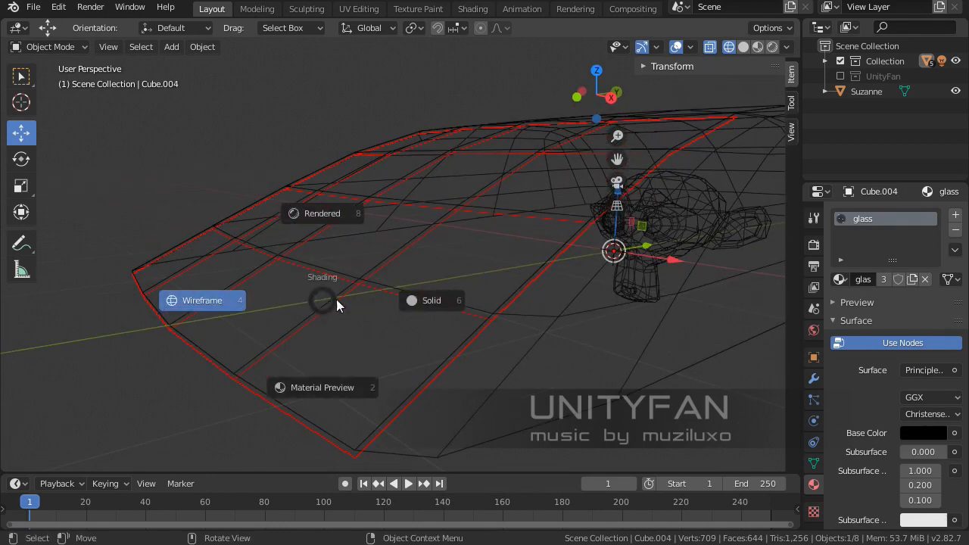
click(343, 379)
mouse_move(341, 379)
middle_down()
mouse_move(351, 340)
mouse_move(375, 347)
middle_up()
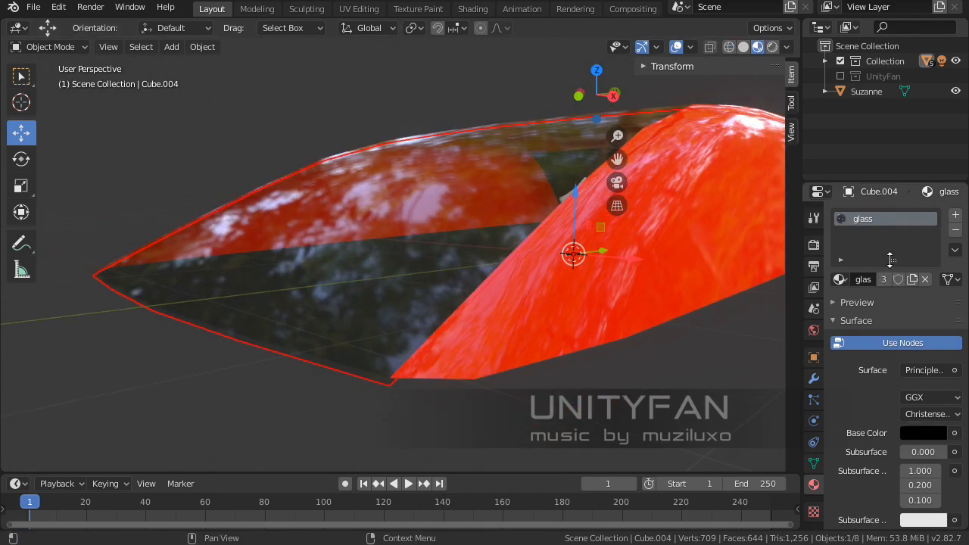
- Replace the glass material on the separated copy with a new material that has a black base color
click(957, 231)
click(897, 280)
click(923, 434)
drag(948, 227, 948, 311)
- Lower the black material's specular and roughness to 0.000
scroll(909, 456, down, 3)
drag(921, 513, 905, 505)
drag(926, 466, 901, 467)
drag(923, 504, 901, 504)
middle_drag(688, 424, 441, 268)
middle_drag(355, 214, 392, 257)
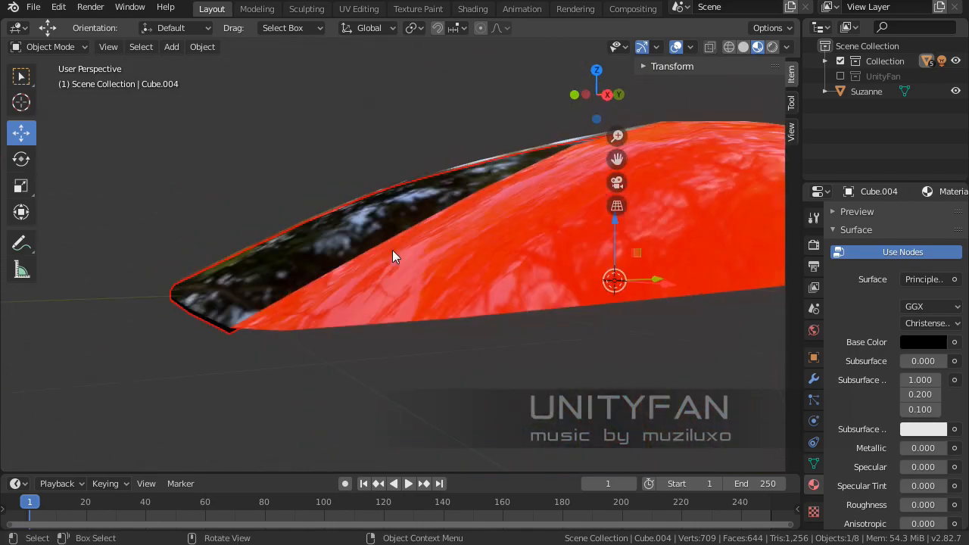
- Select the transparent glass pane and raise it along the Z axis above the black copy
shift+middle_drag(330, 226, 385, 235)
click(383, 234)
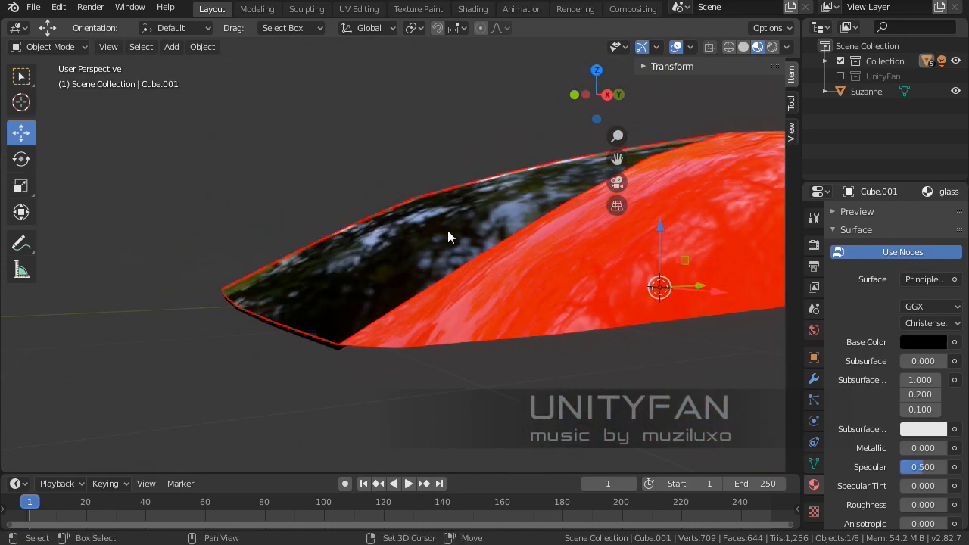
shift+middle_drag(600, 252, 580, 293)
drag(640, 264, 645, 202)
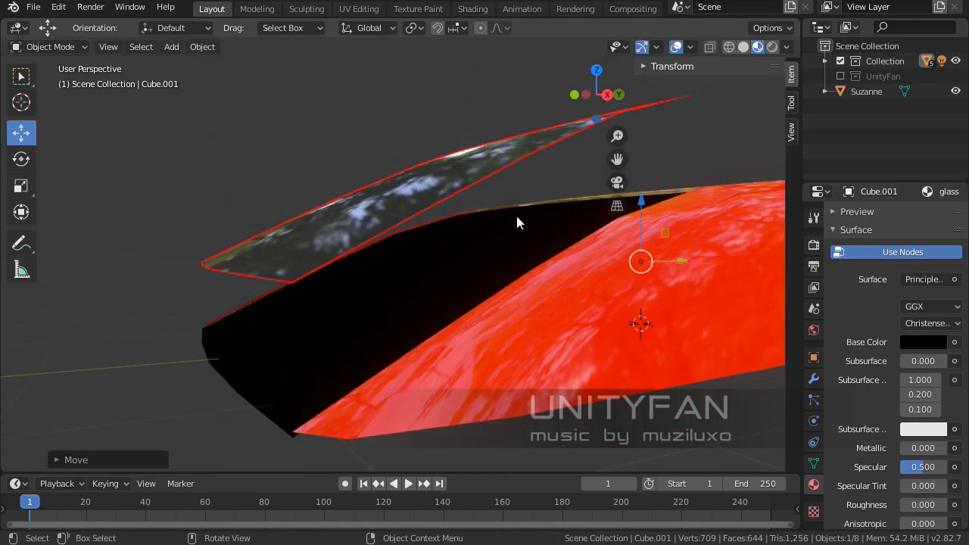
middle_drag(514, 215, 581, 254)
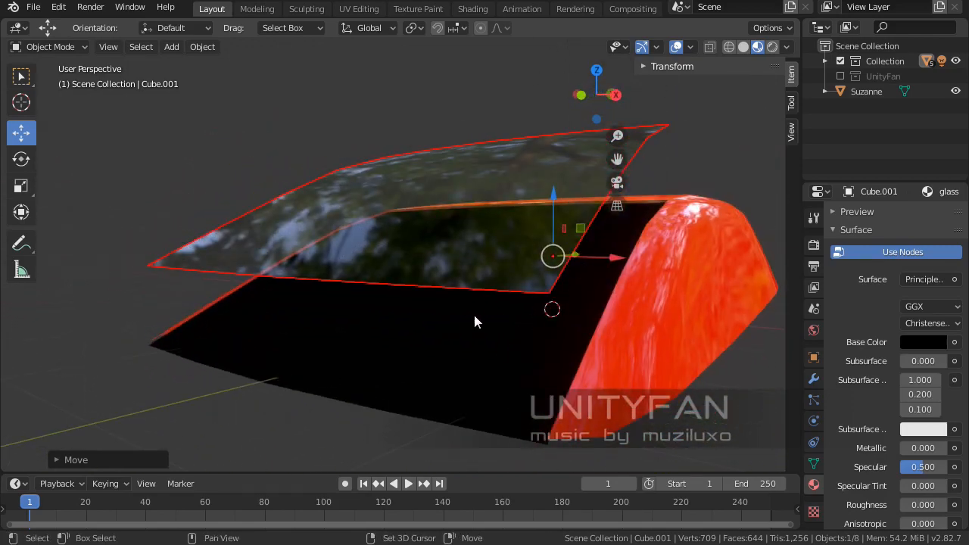
- Open the transparent glass pane in Edit Mode with vertex selection
middle_drag(473, 312, 221, 109)
scroll(454, 269, up, 1)
click(333, 312)
click(375, 283)
key(Tab)
click(101, 48)
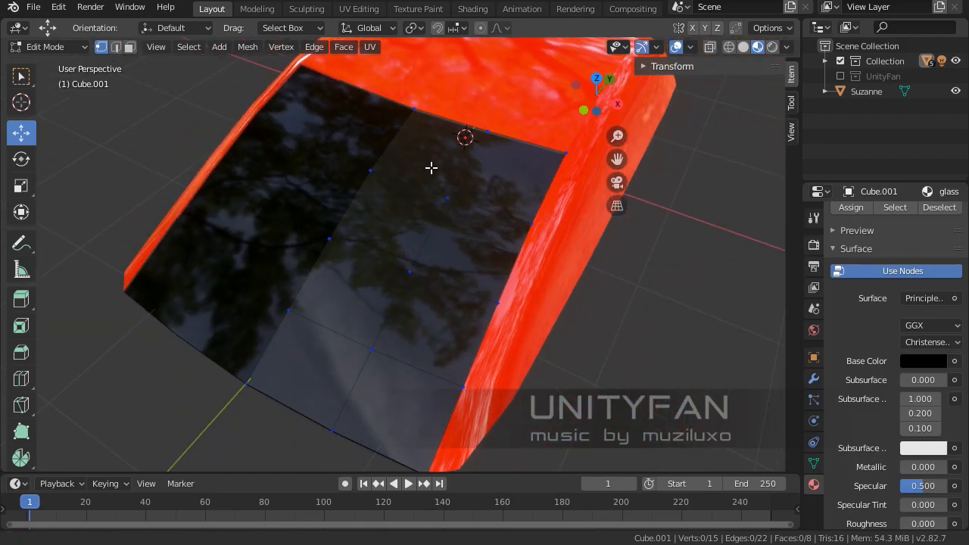
- Knife-cut a rounded inset outline across the transparent pane's half mesh, parallel to its upper, outer and lower edges
shift+middle_drag(431, 166, 406, 220)
scroll(406, 220, up, 3)
shift+middle_drag(502, 220, 493, 249)
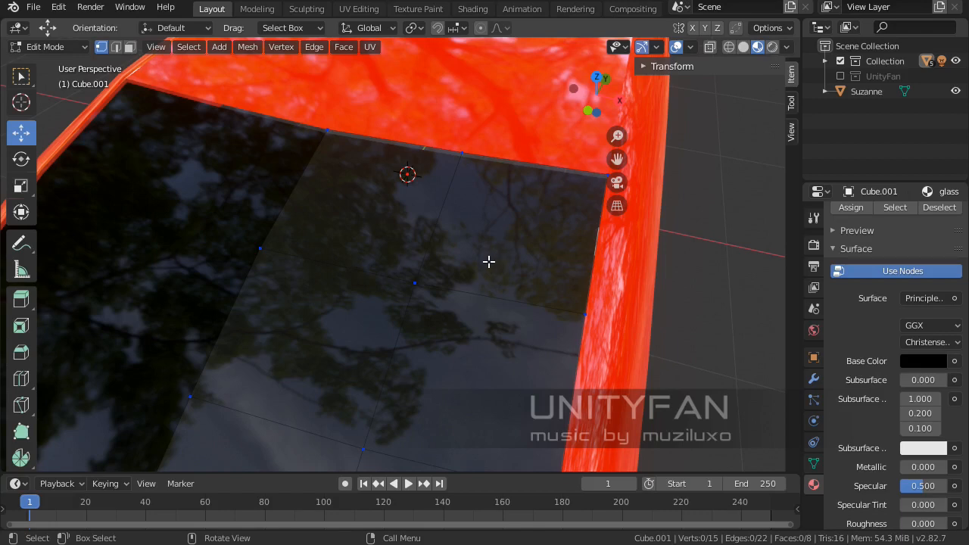
key(k)
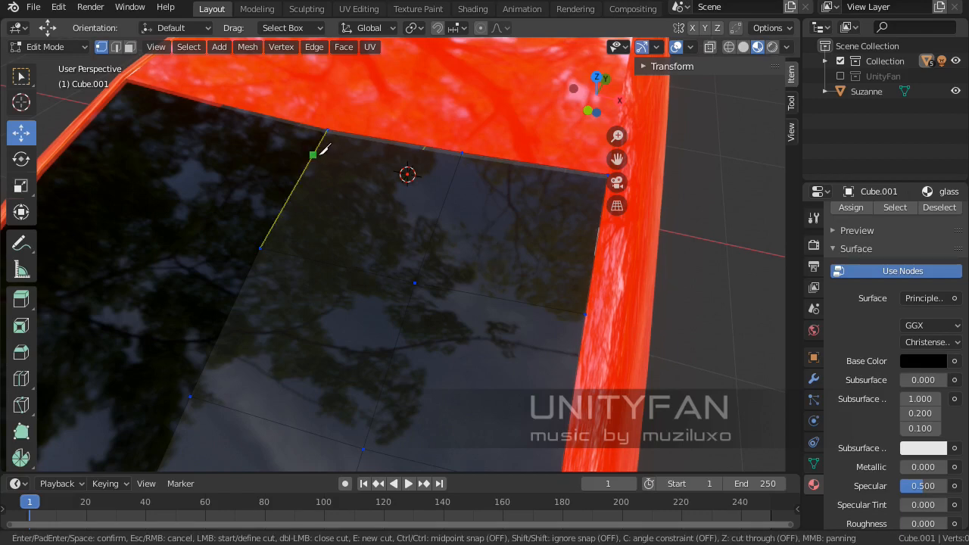
click(313, 153)
click(454, 177)
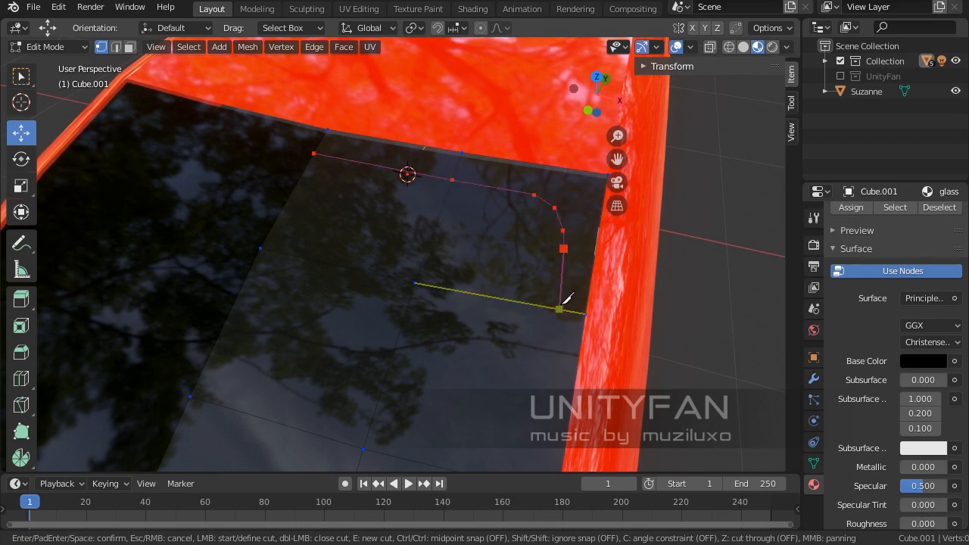
middle_drag(560, 346, 558, 295)
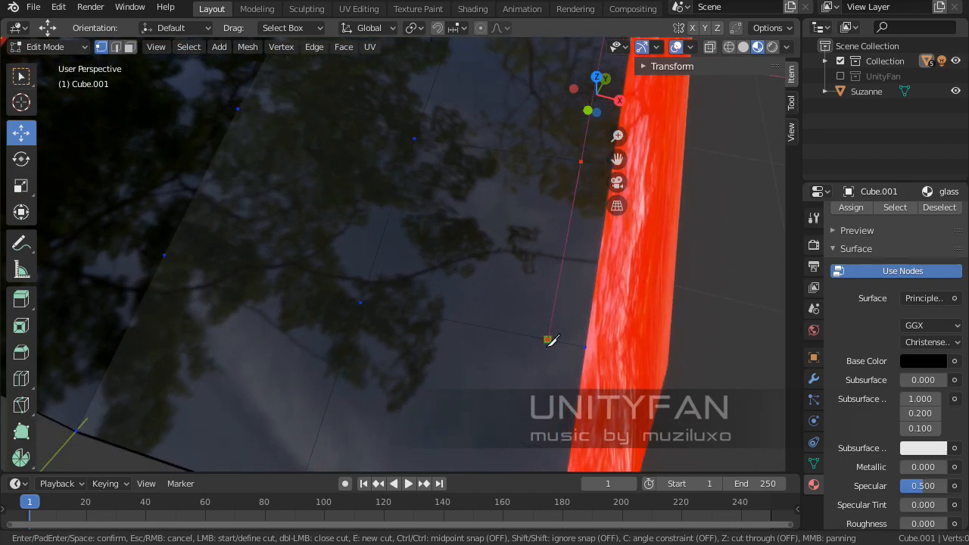
middle_drag(547, 340, 565, 297)
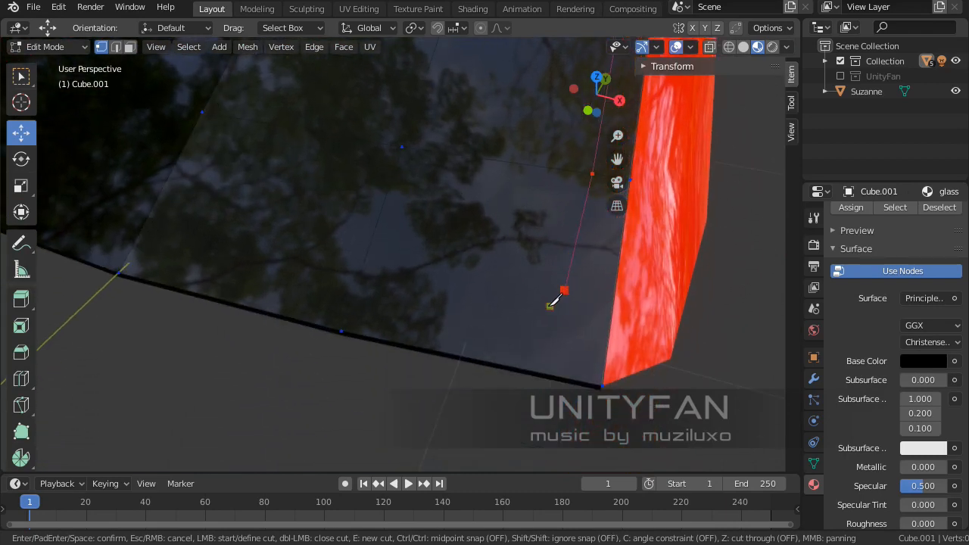
click(496, 312)
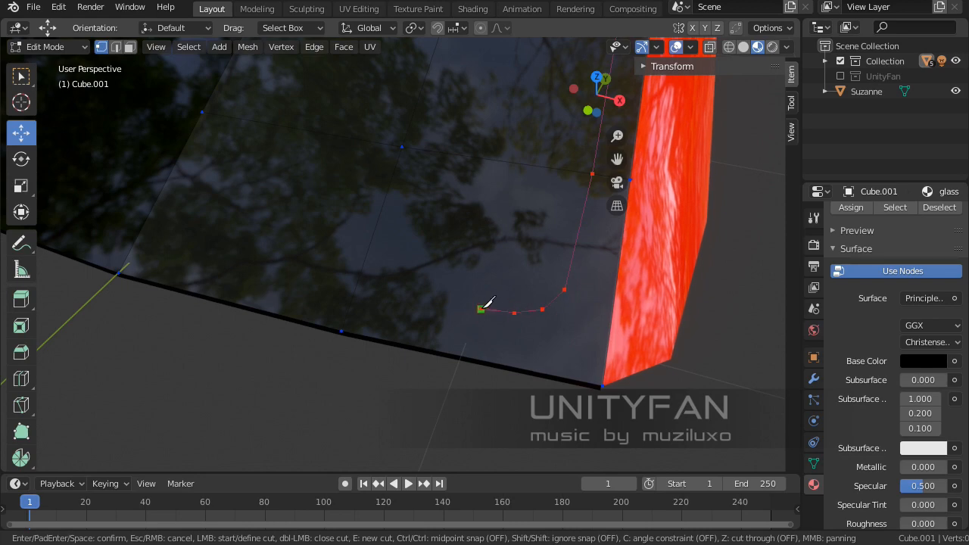
click(482, 308)
shift+middle_drag(313, 270, 367, 284)
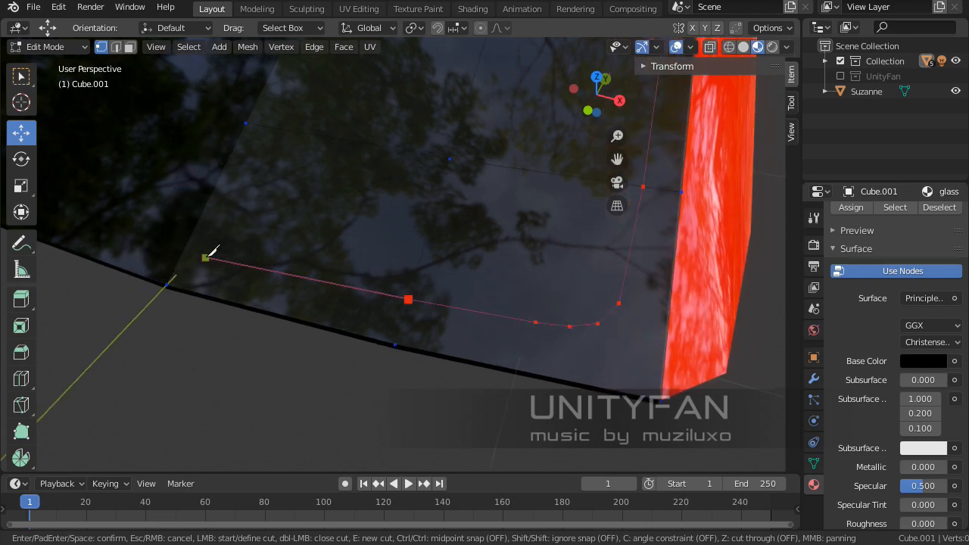
click(186, 246)
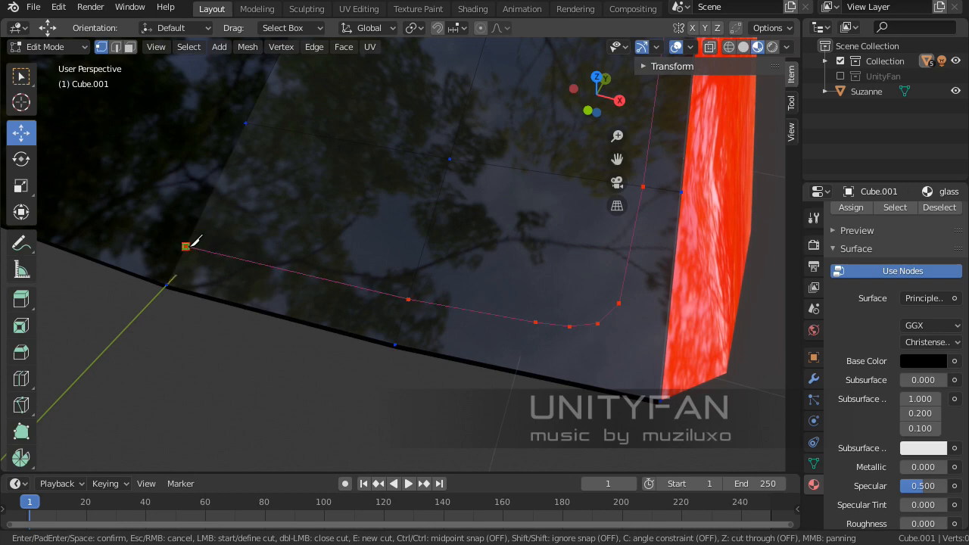
key(Return)
- Delete all faces inside the rounded outline of the transparent pane, leaving only its border
middle_drag(277, 253, 356, 297)
key(3)
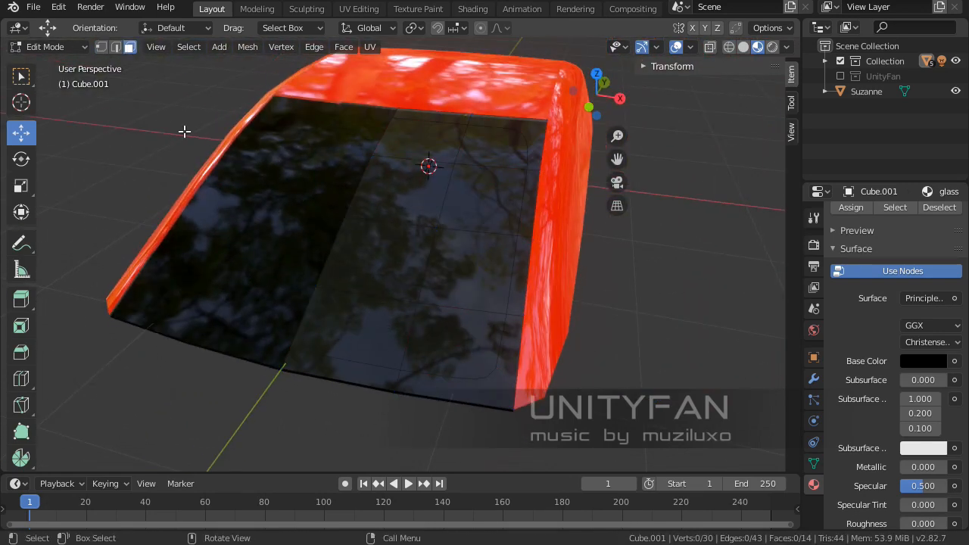
click(395, 325)
shift+click(443, 320)
shift+click(452, 283)
shift+click(374, 258)
shift+click(470, 203)
shift+click(424, 190)
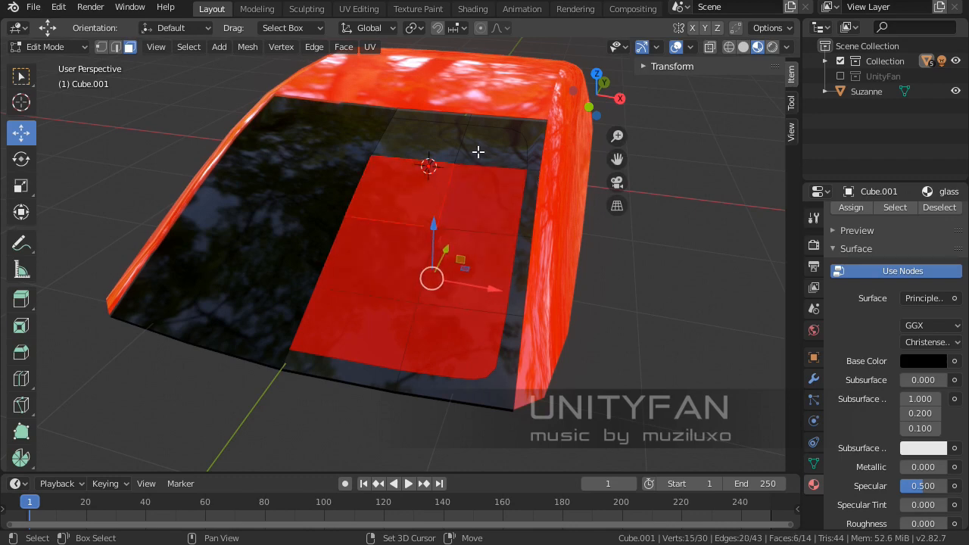
shift+click(477, 152)
shift+click(425, 152)
key(x)
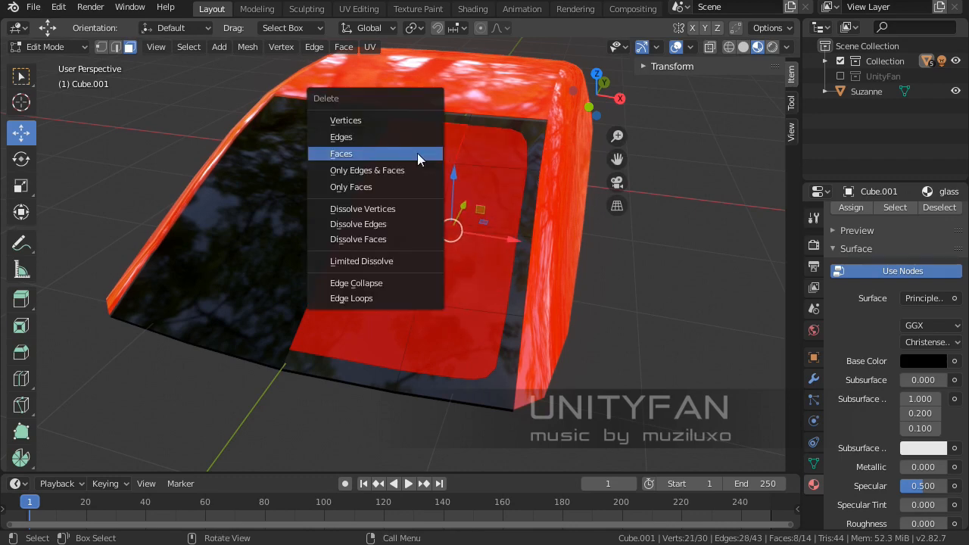
click(418, 153)
middle_drag(420, 190, 418, 351)
key(Tab)
key(Tab)
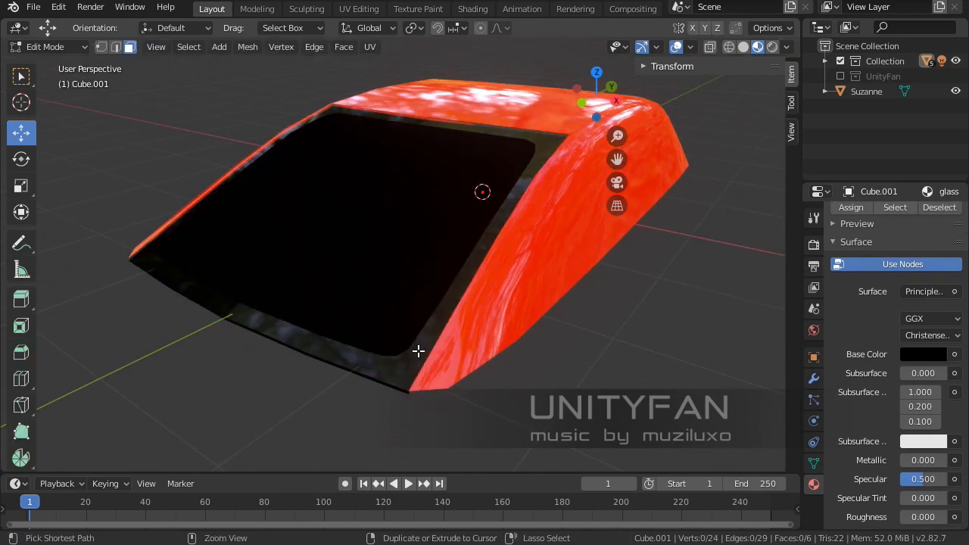
- Undo the face deletion and the knife cut on the transparent pane, and return to Object Mode
key(ctrl+z)
key(ctrl+z)
key(ctrl+z)
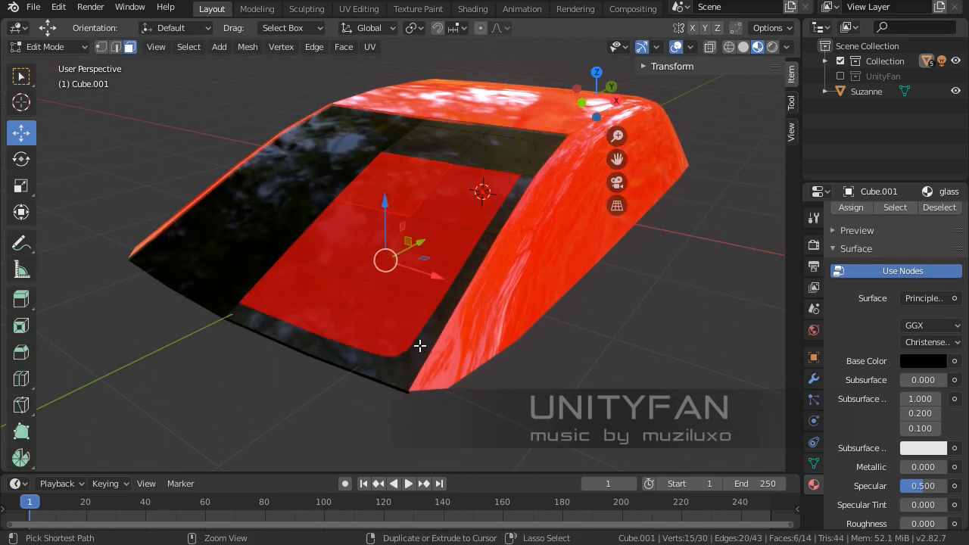
key(ctrl+z)
key(ctrl+z)
key(ctrl+z)
key(ctrl+z)
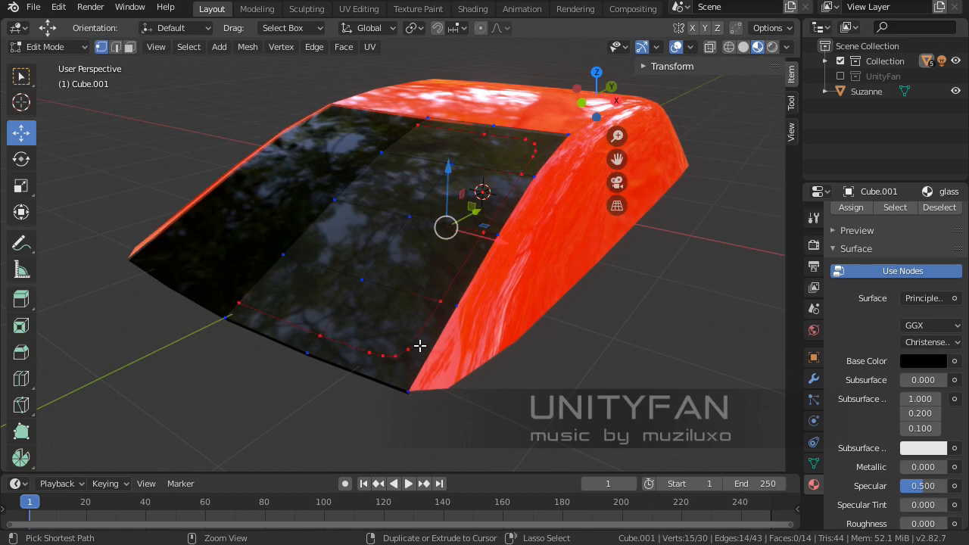
key(Tab)
- Select the black copy beneath the transparent pane and open it in Edit Mode
scroll(421, 341, up, 2)
scroll(461, 322, up, 3)
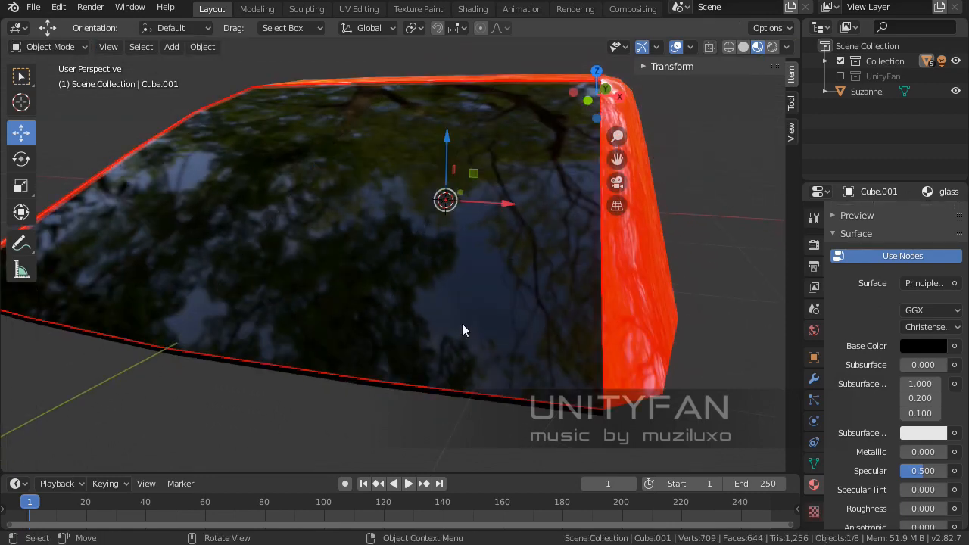
middle_drag(462, 323, 458, 289)
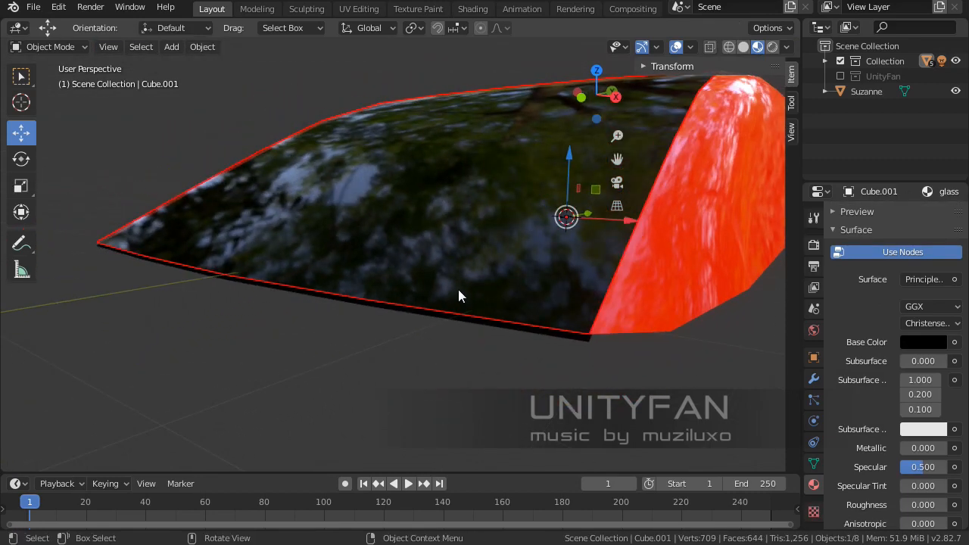
click(493, 329)
middle_drag(492, 329, 429, 255)
key(Tab)
scroll(436, 329, up, 4)
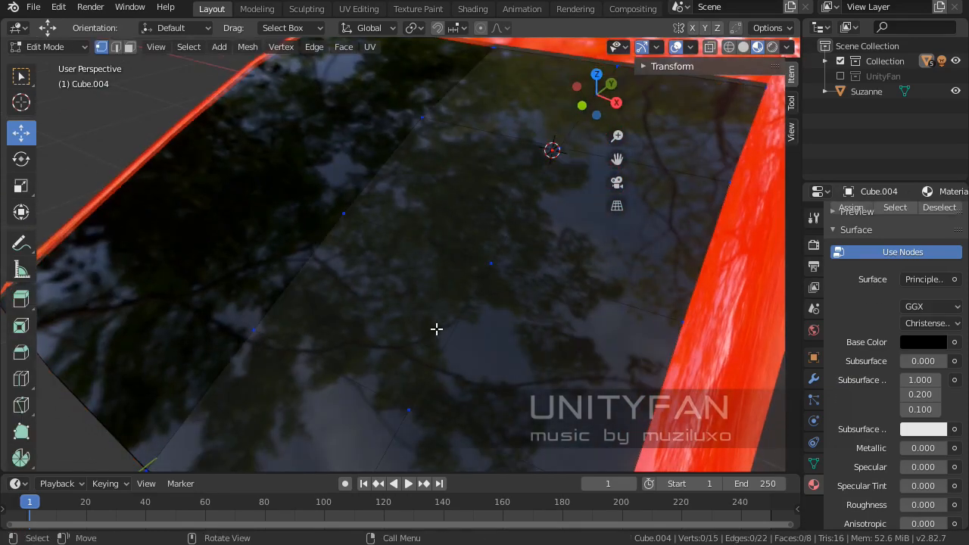
scroll(437, 329, down, 4)
middle_drag(436, 329, 483, 330)
scroll(483, 331, up, 2)
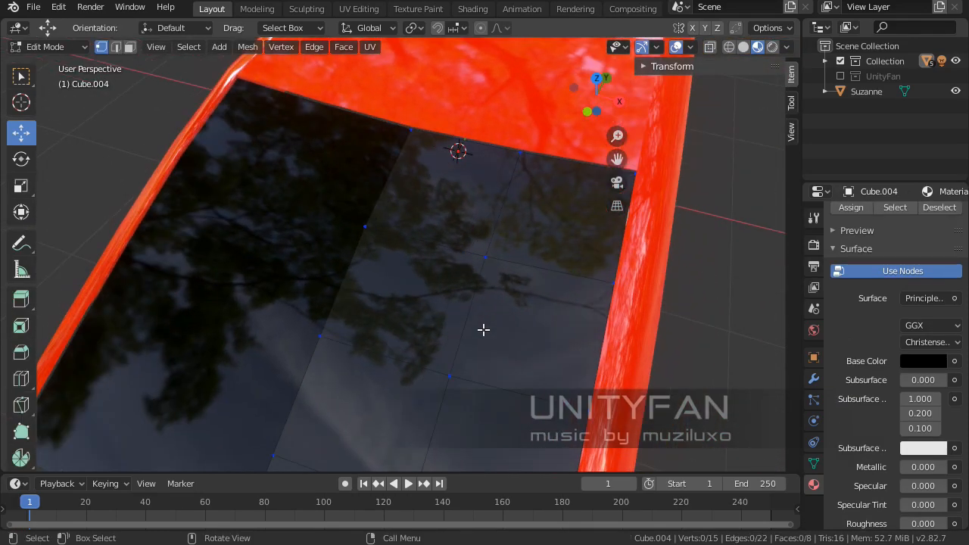
- Knife-cut a rounded inset outline across the black copy's half mesh, parallel to its upper, outer and lower edges
key(k)
click(400, 153)
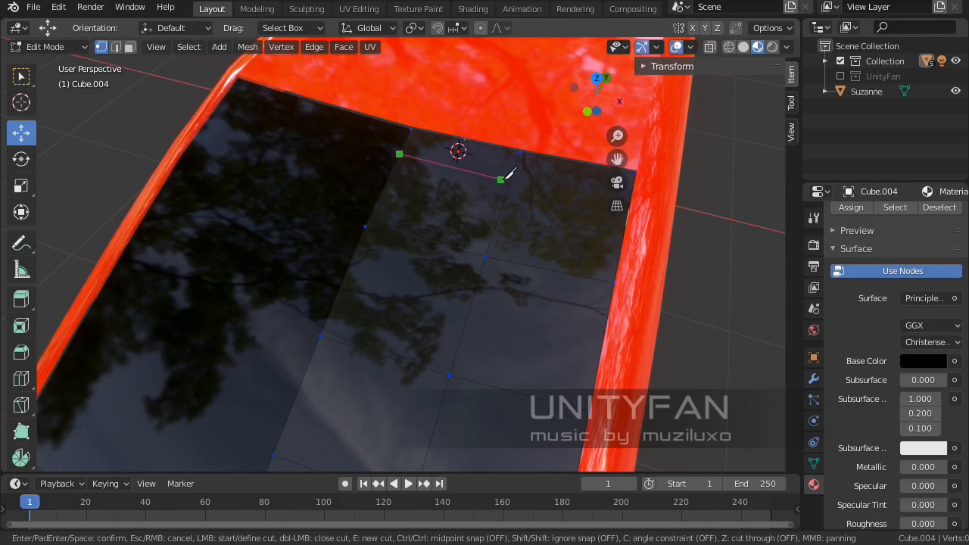
click(510, 181)
click(598, 222)
click(588, 277)
click(566, 394)
shift+middle_drag(562, 395, 576, 210)
click(556, 330)
shift+middle_drag(554, 355, 569, 310)
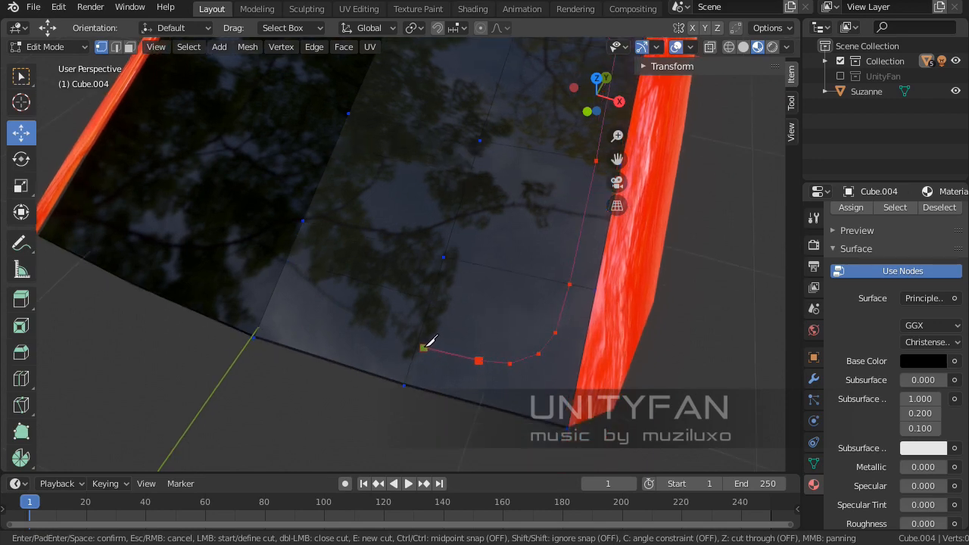
click(417, 345)
key(Return)
- Delete the black copy's faces inside the rounded outline and return to Object Mode
key(3)
click(422, 195)
shift+click(468, 210)
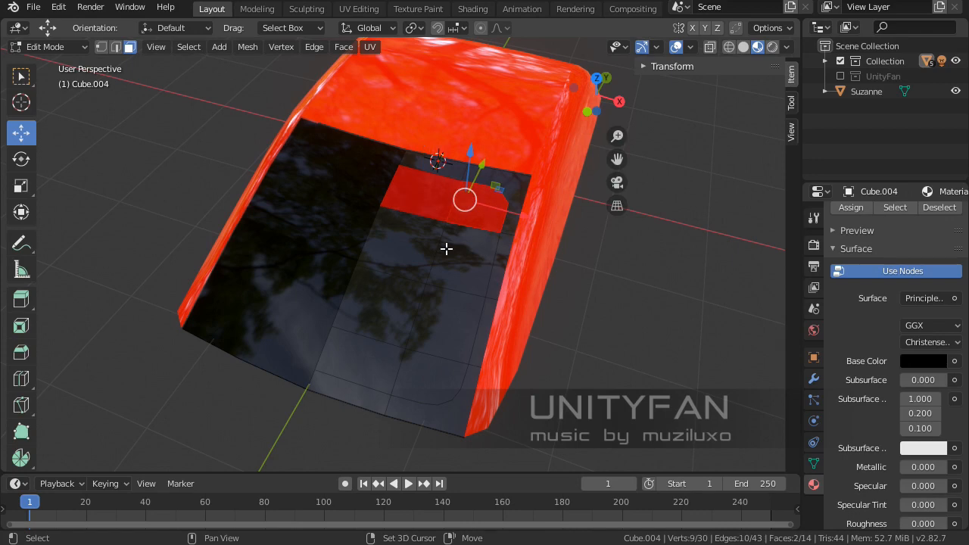
shift+click(448, 250)
shift+click(405, 251)
shift+click(441, 316)
shift+click(380, 323)
shift+click(367, 362)
shift+click(421, 371)
key(x)
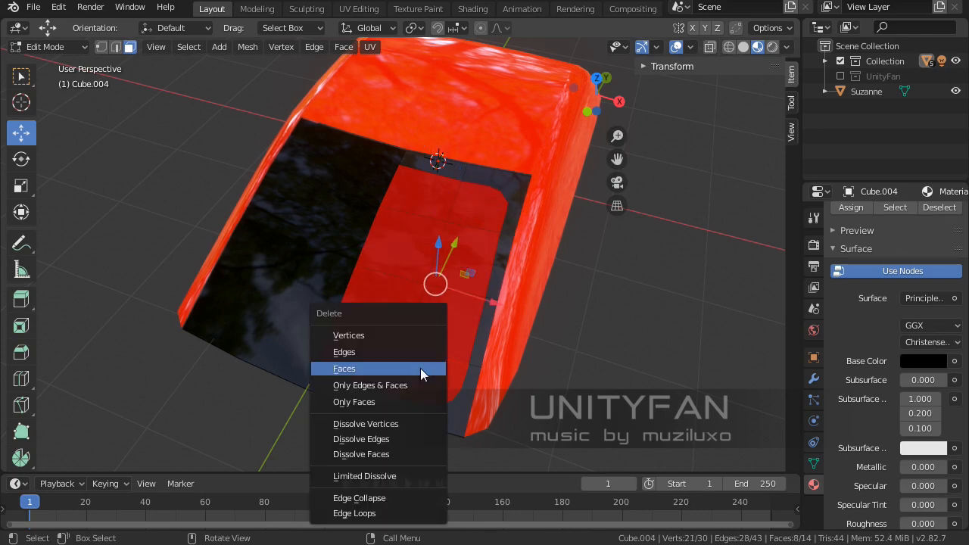
click(422, 370)
middle_drag(420, 368, 430, 288)
key(Tab)
scroll(512, 276, up, 2)
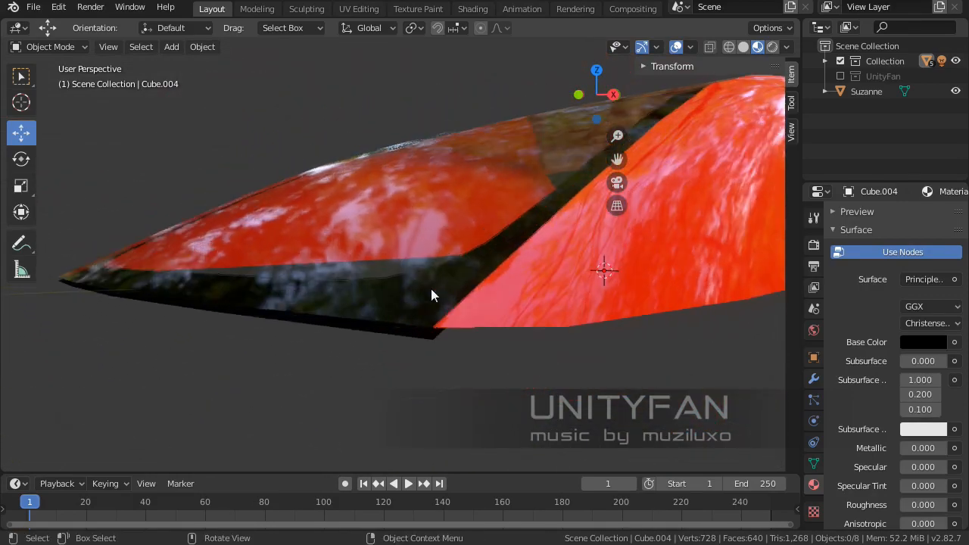
- Delete the black border object beneath the transparent pane
click(393, 331)
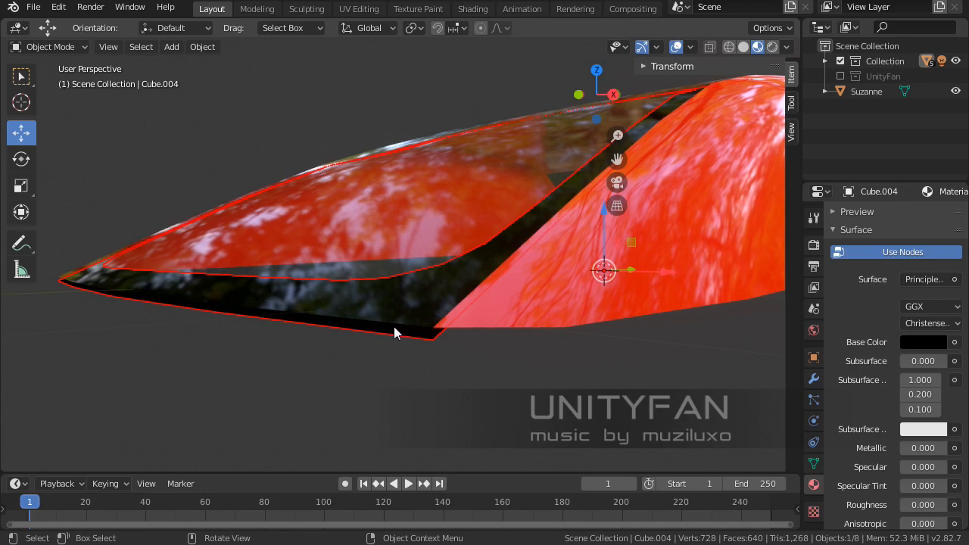
middle_drag(418, 317, 431, 258)
key(x)
click(515, 387)
- Duplicate all faces of the transparent pane in Edit Mode and lower the duplicate slightly along the Z axis
click(445, 310)
key(Tab)
key(a)
key(shift+d)
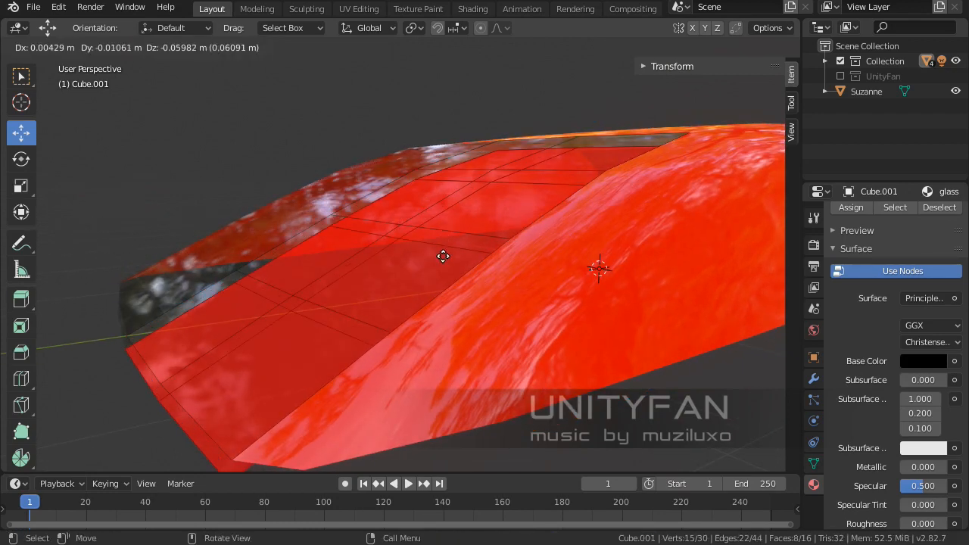
right_click(441, 255)
drag(411, 178, 408, 188)
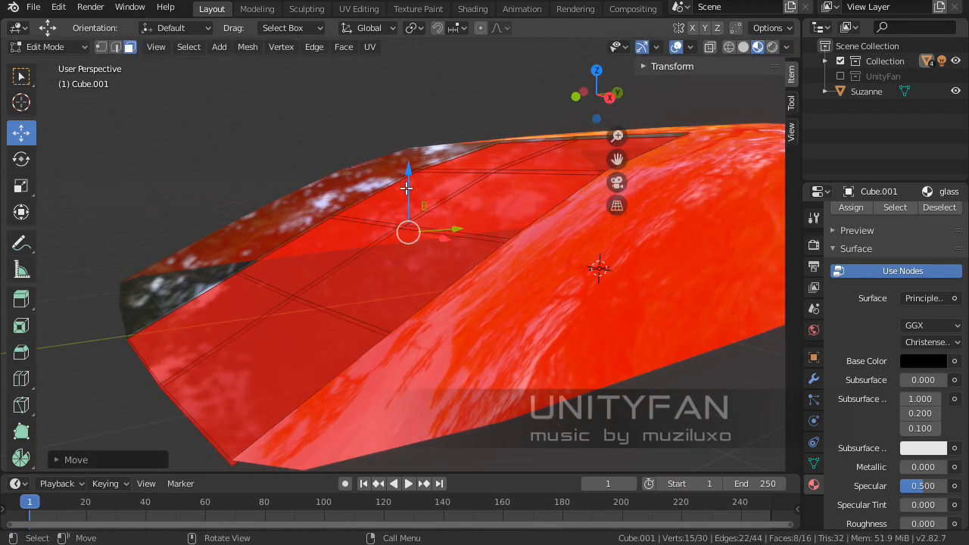
scroll(408, 191, up, 3)
shift+middle_drag(455, 220, 436, 275)
drag(431, 290, 438, 290)
scroll(410, 294, down, 2)
middle_drag(409, 293, 420, 294)
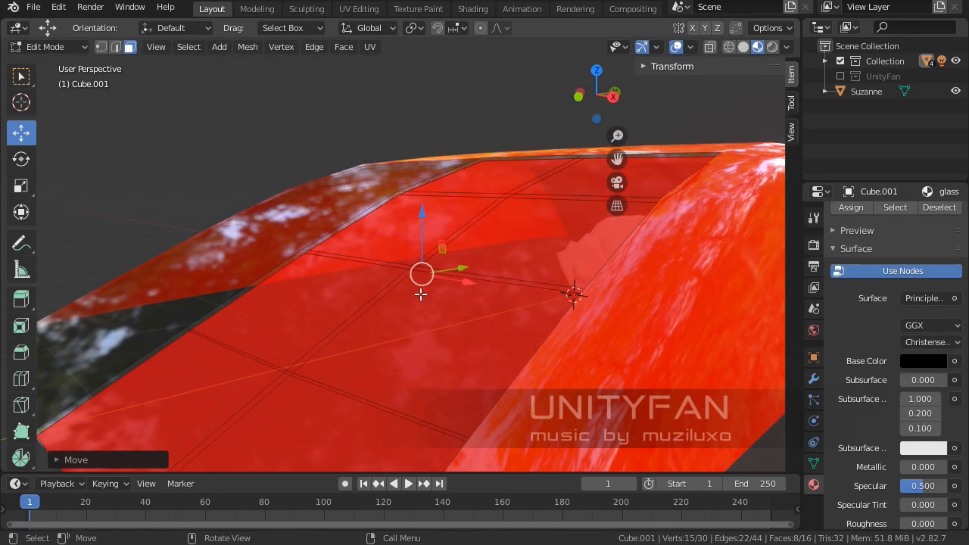
- Separate the lowered duplicate faces into their own object and return to Object Mode
key(p)
click(420, 294)
scroll(421, 293, down, 5)
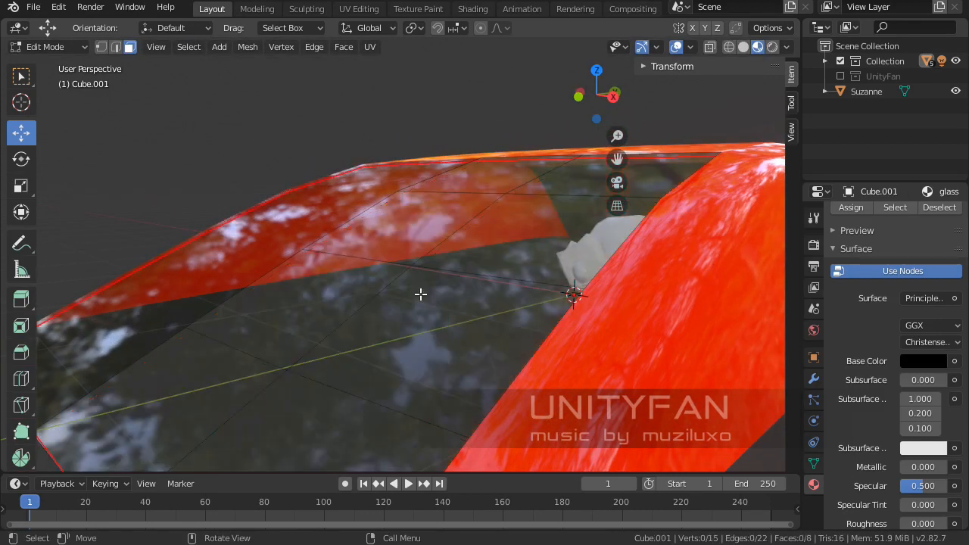
key(Tab)
- Examine the gap between the two stacked panes in solid shading
click(343, 424)
middle_drag(343, 424, 390, 330)
scroll(341, 335, up, 1)
click(341, 335)
click(744, 47)
click(456, 412)
scroll(456, 255, up, 2)
mouse_move(456, 303)
middle_down()
mouse_move(455, 255)
mouse_move(451, 314)
mouse_move(445, 294)
middle_up()
click(455, 255)
scroll(466, 238, down, 2)
click(398, 235)
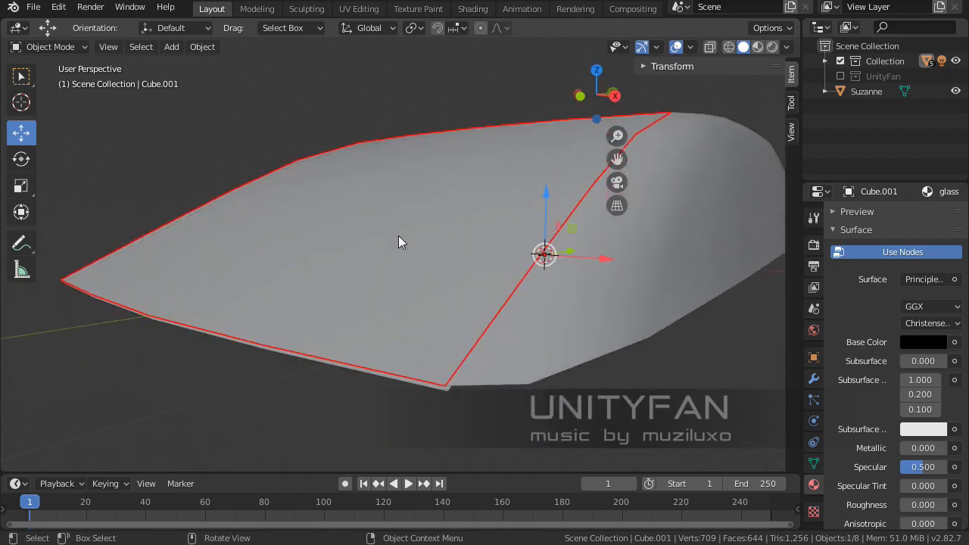
middle_drag(411, 265, 417, 227)
scroll(419, 210, up, 1)
shift+middle_drag(469, 208, 472, 268)
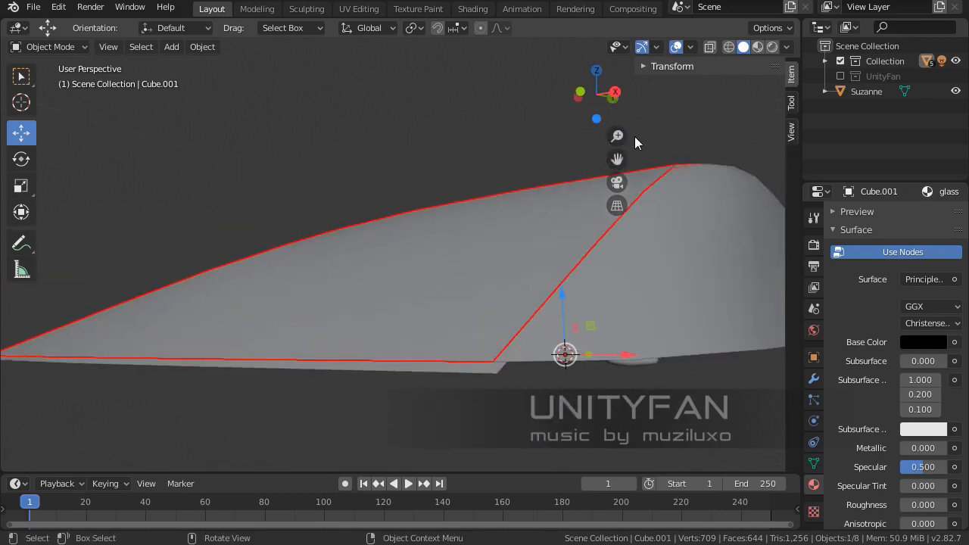
- Restore material preview shading, select the lower pane and remove its glass material slot
click(758, 47)
middle_drag(605, 227, 610, 246)
scroll(886, 303, up, 2)
click(424, 234)
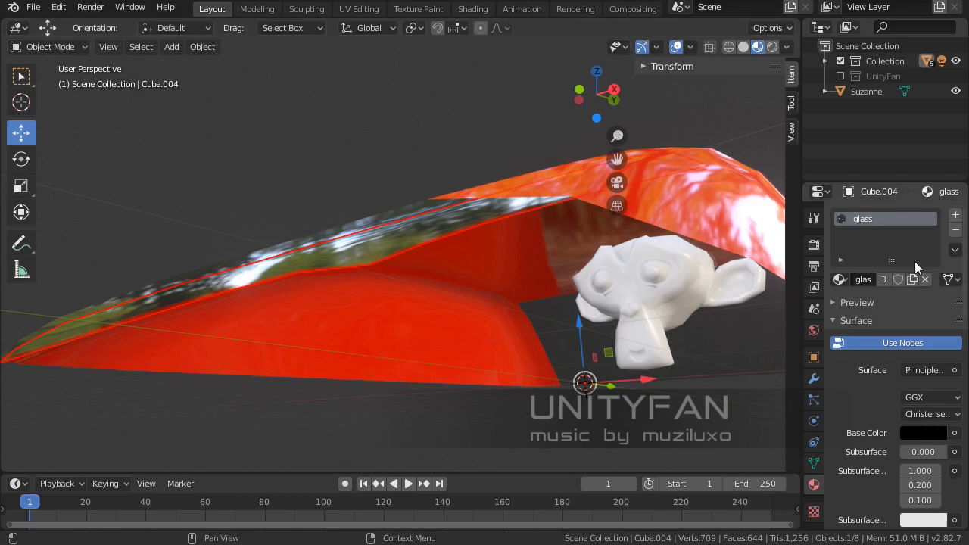
click(955, 232)
- Hide the upper glass pane and select the lower pane that has no material
middle_drag(701, 274, 423, 283)
scroll(392, 280, up, 4)
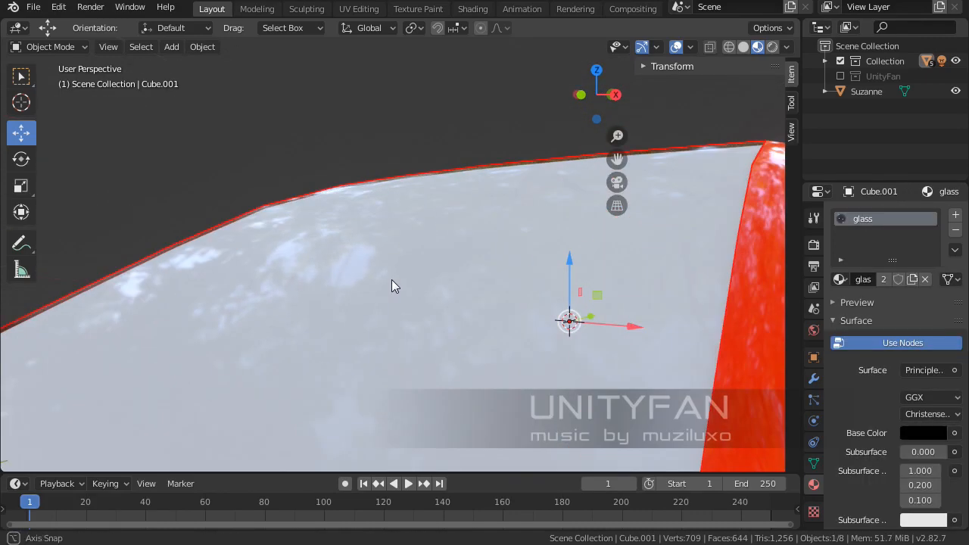
middle_drag(392, 279, 343, 283)
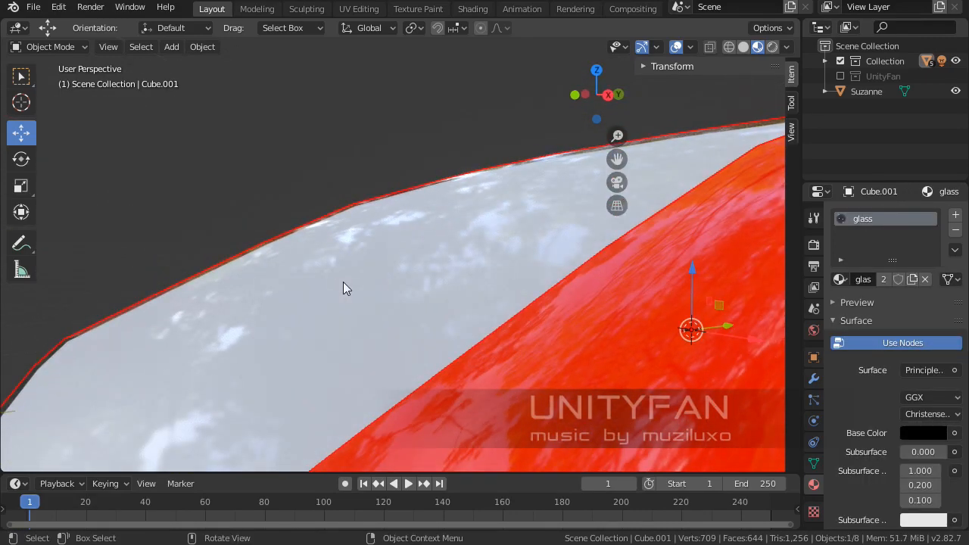
key(h)
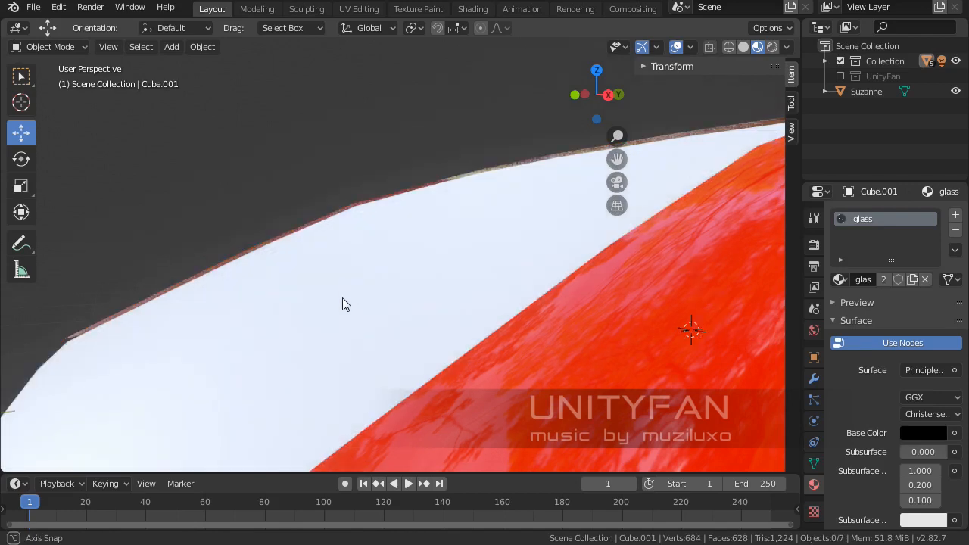
middle_drag(342, 297, 426, 361)
scroll(376, 298, down, 5)
click(425, 351)
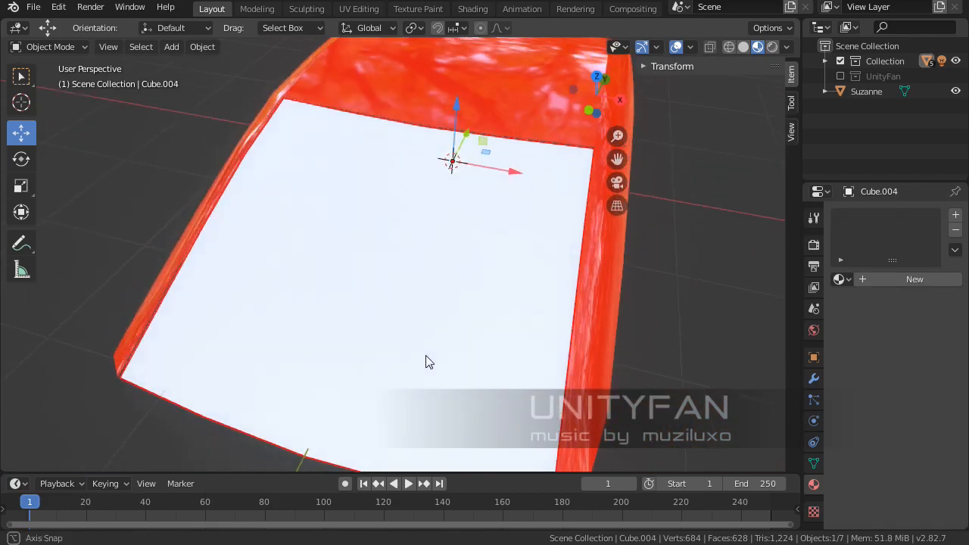
- Apply the lower pane's Mirror modifier and enter Edit Mode on the resulting full-width mesh
click(814, 378)
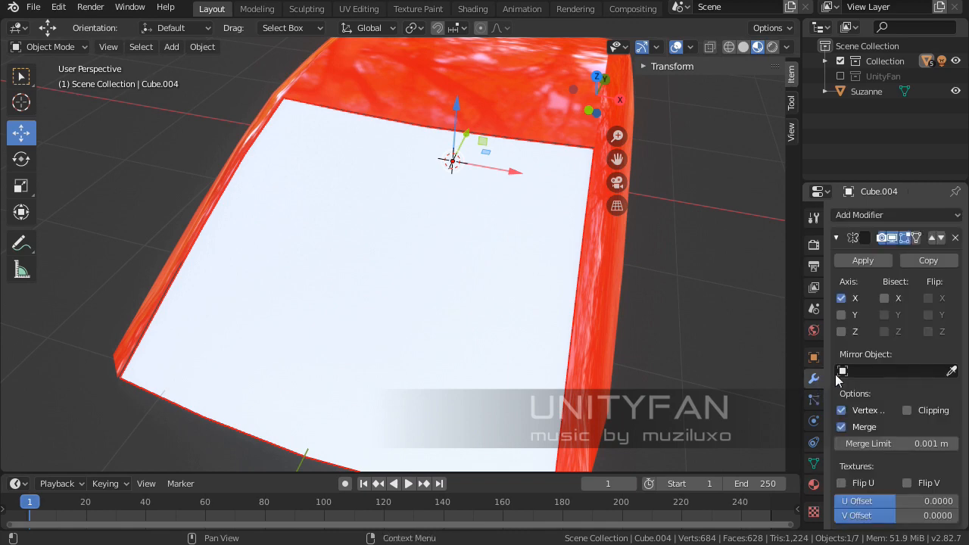
click(863, 261)
key(Tab)
middle_drag(474, 348, 495, 324)
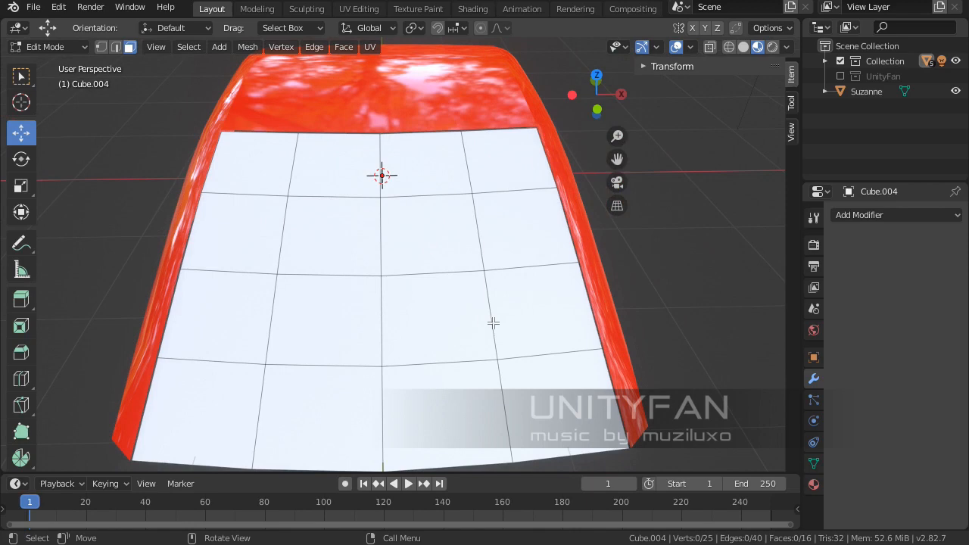
- Unwrap all faces of the lower pane with Project From View from the top orthographic view
key(KP_7)
key(KP_5)
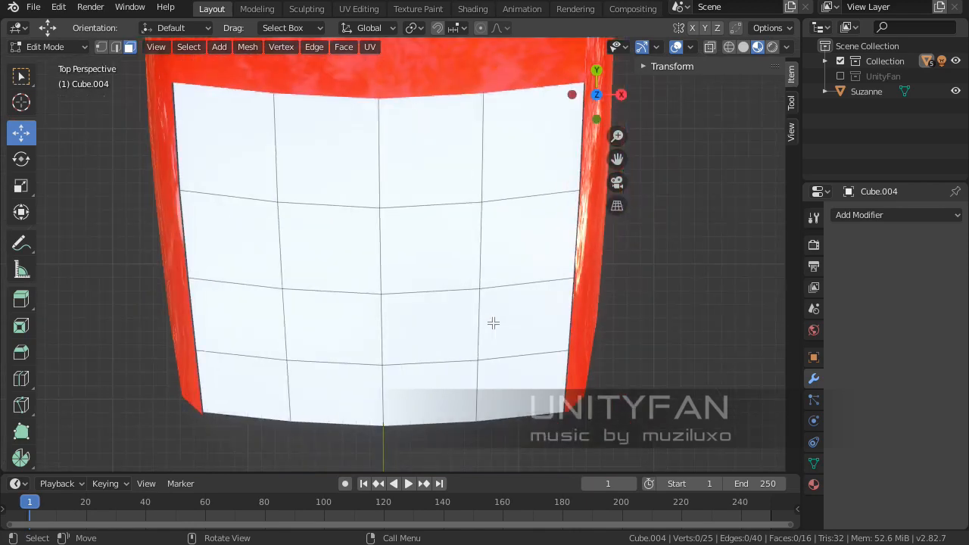
middle_drag(504, 323, 504, 229)
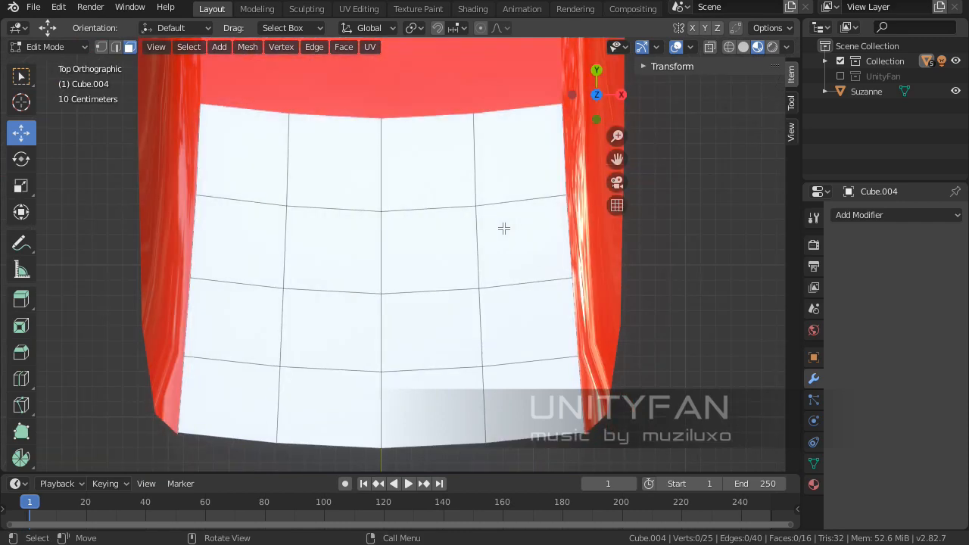
key(KP_5)
key(KP_5)
key(a)
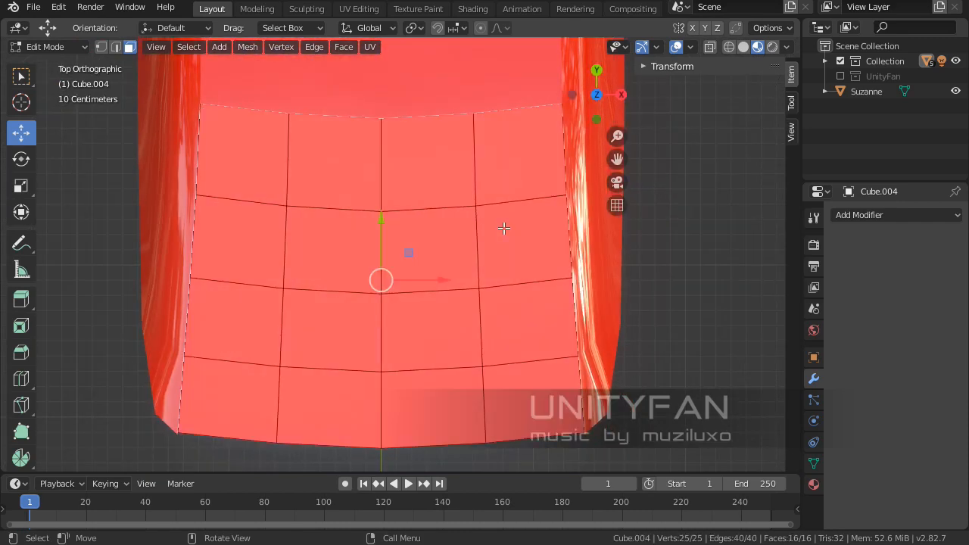
shift+middle_drag(495, 239, 505, 233)
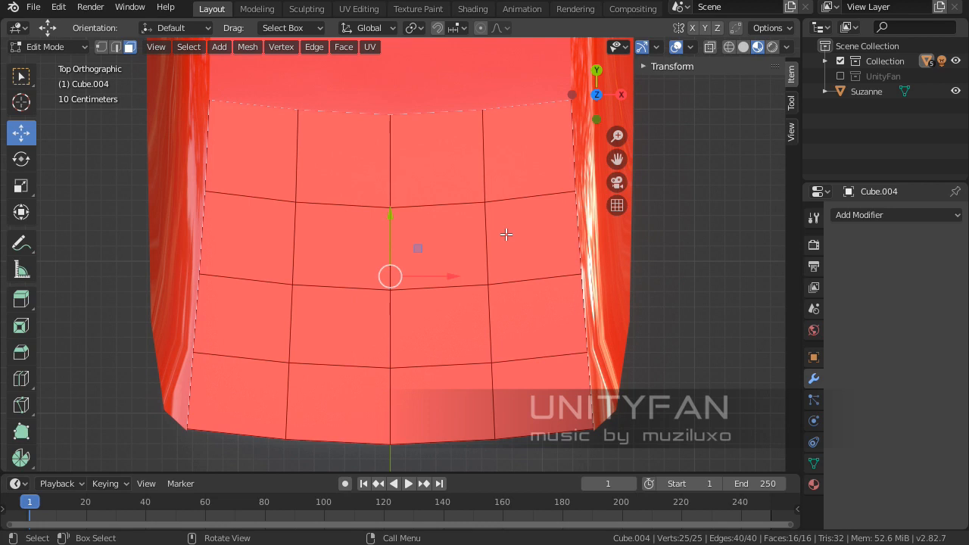
key(u)
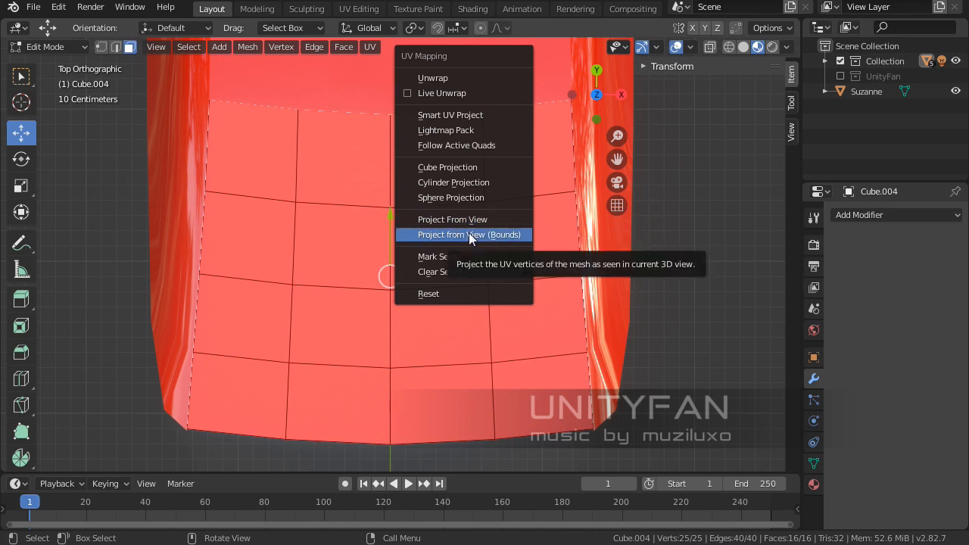
click(480, 222)
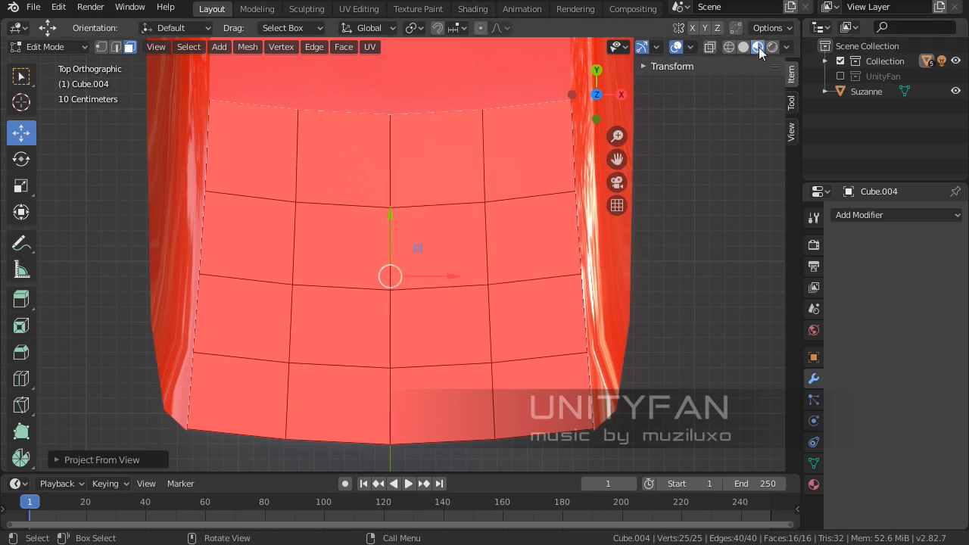
- Split the 3D viewport into two side-by-side areas and turn the new one into a UV Editor
drag(798, 21, 402, 61)
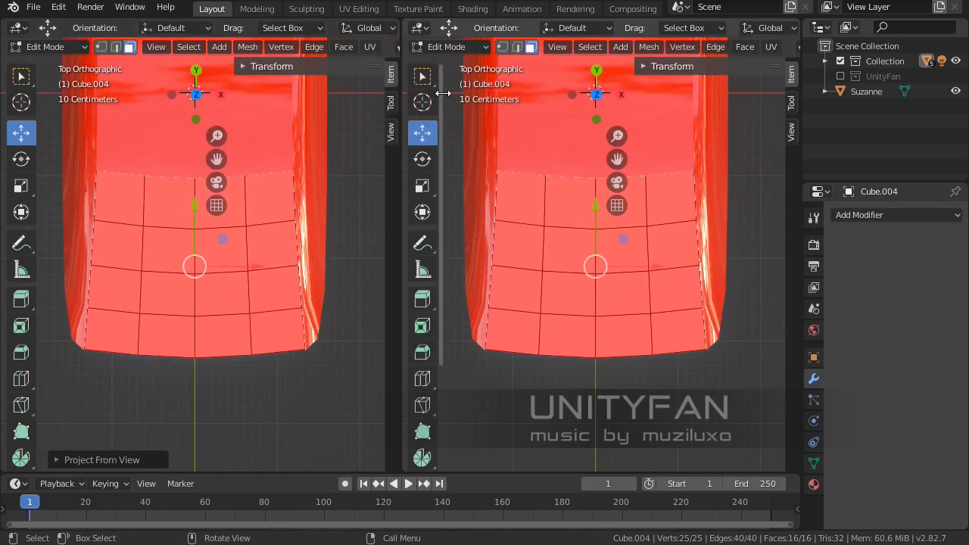
click(421, 30)
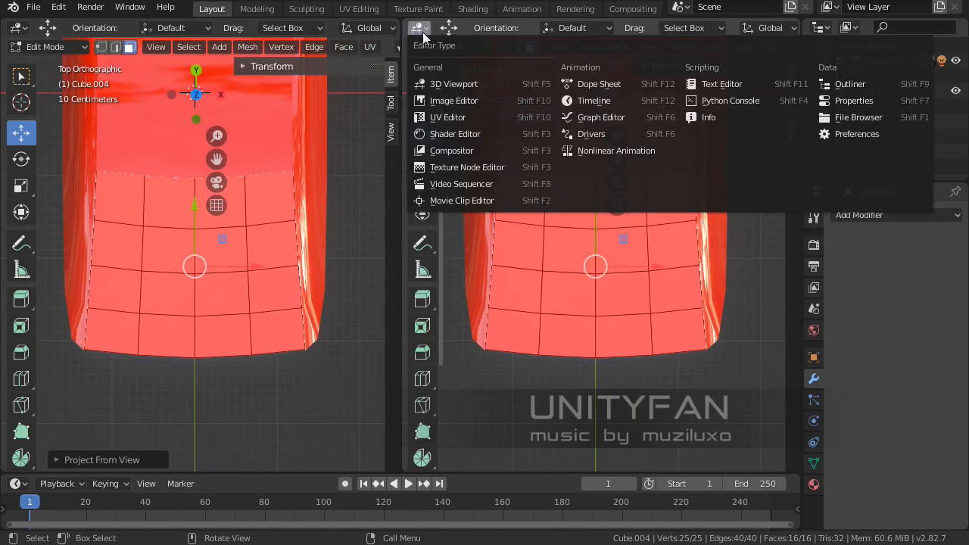
click(458, 119)
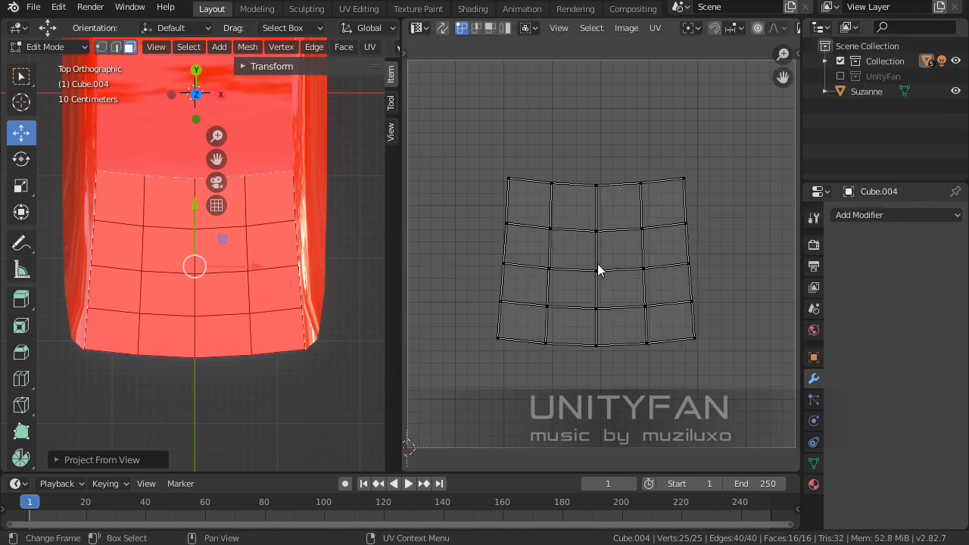
middle_drag(613, 268, 613, 251)
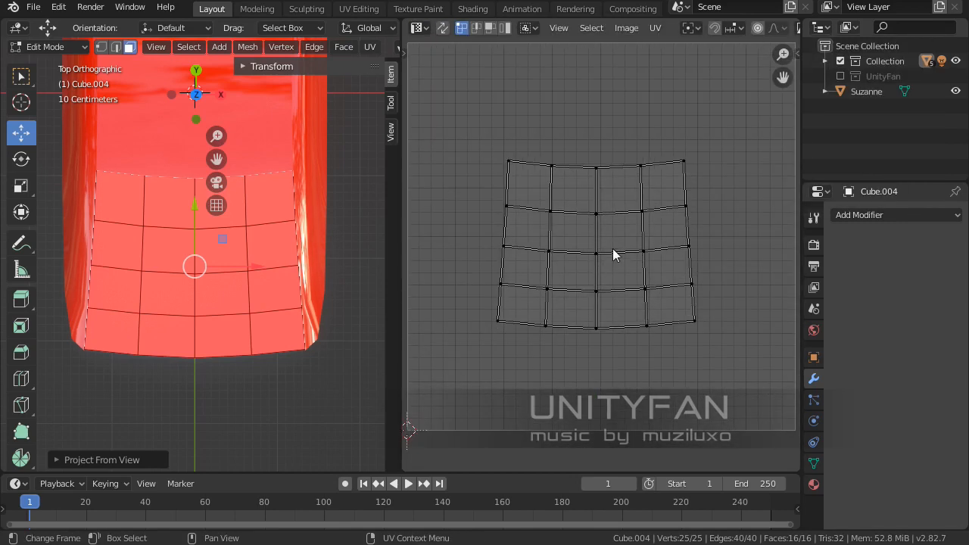
- Scale the pane's entire UV grid up uniformly until its widest edge spans the full width of the UV square
key(a)
scroll(607, 276, up, 2)
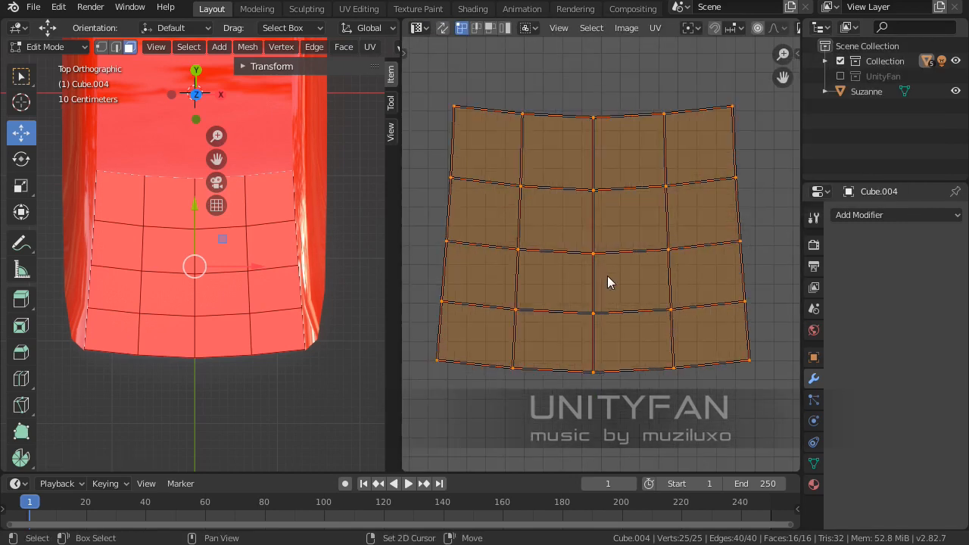
scroll(643, 258, down, 3)
scroll(621, 241, up, 1)
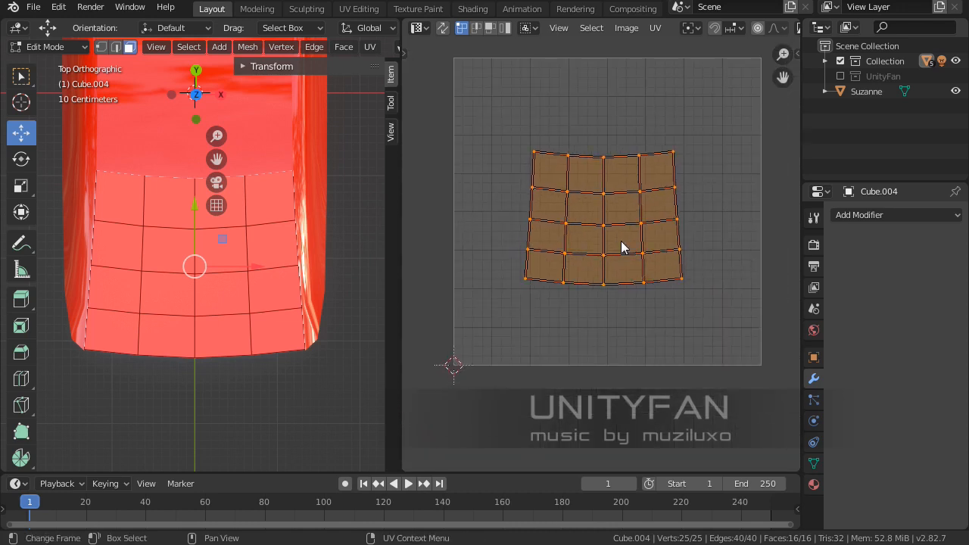
key(s)
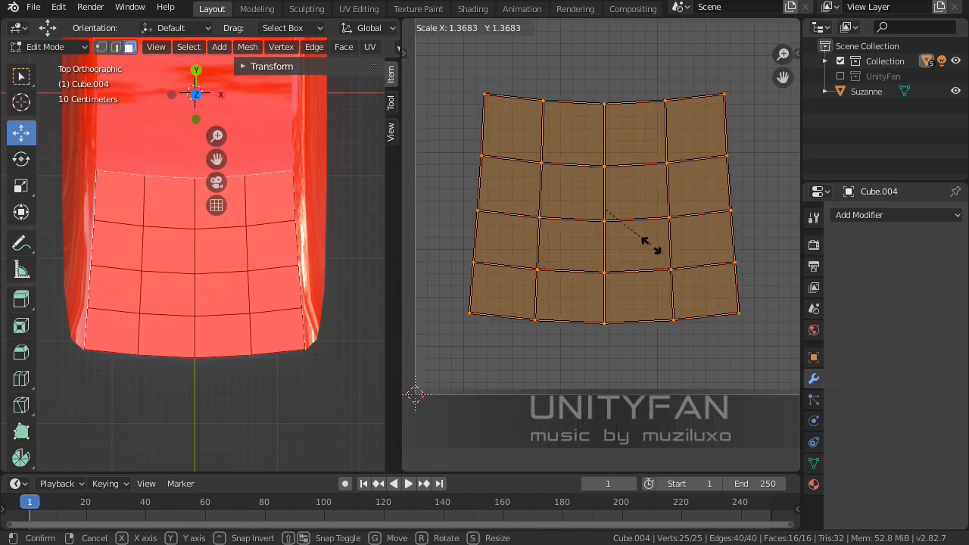
click(667, 255)
scroll(633, 256, down, 1)
scroll(633, 255, up, 1)
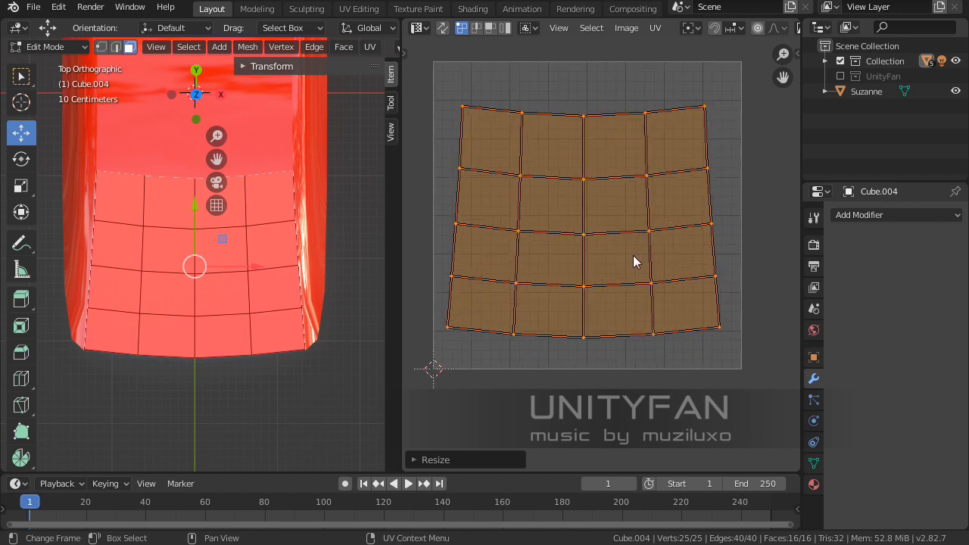
scroll(633, 255, up, 1)
scroll(658, 252, down, 1)
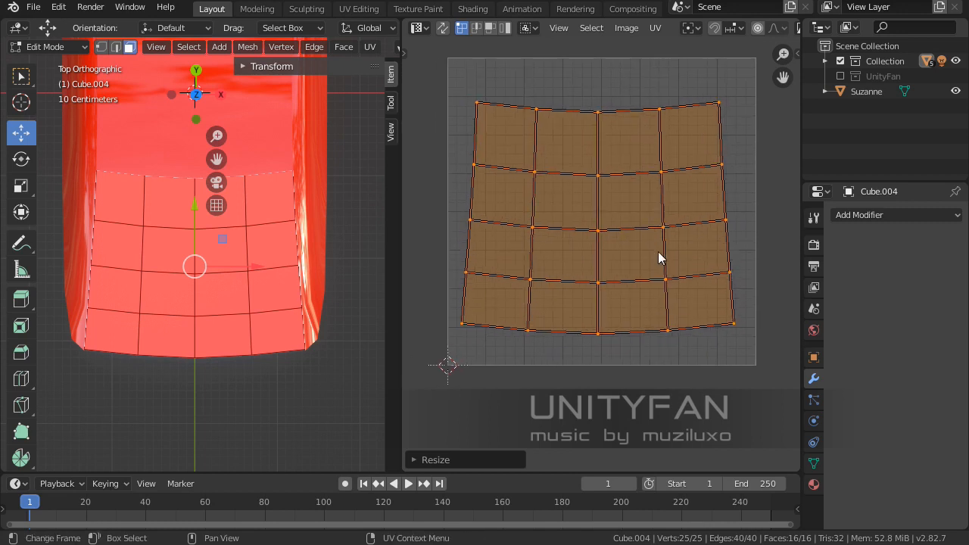
key(s)
click(681, 255)
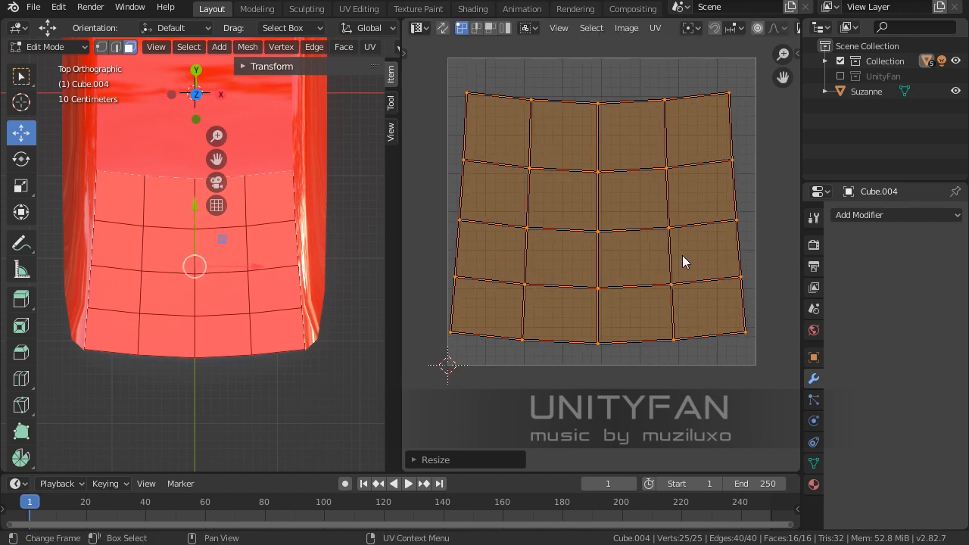
key(s)
click(683, 269)
middle_drag(674, 250, 673, 244)
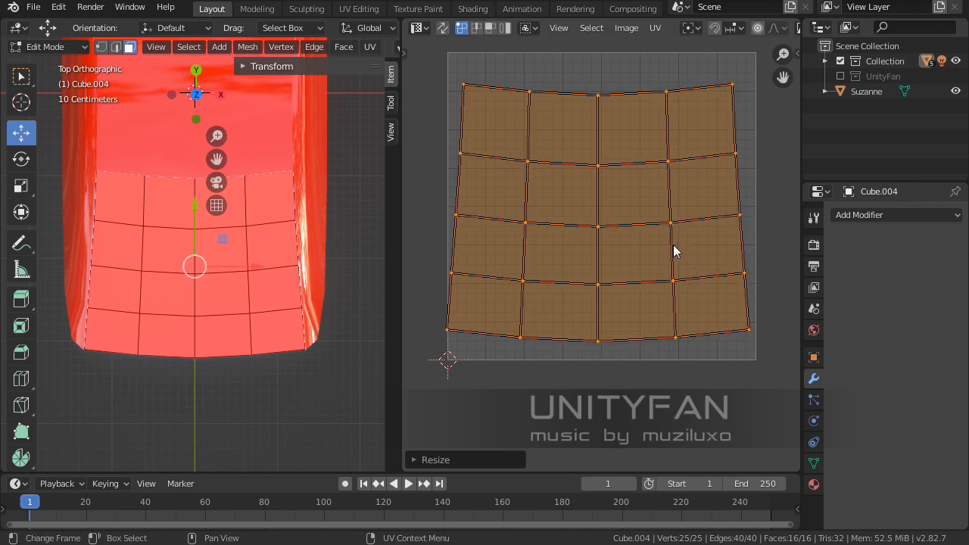
- Shift the enlarged UV grid slightly sideways so that it sits horizontally inside the UV square
key(g)
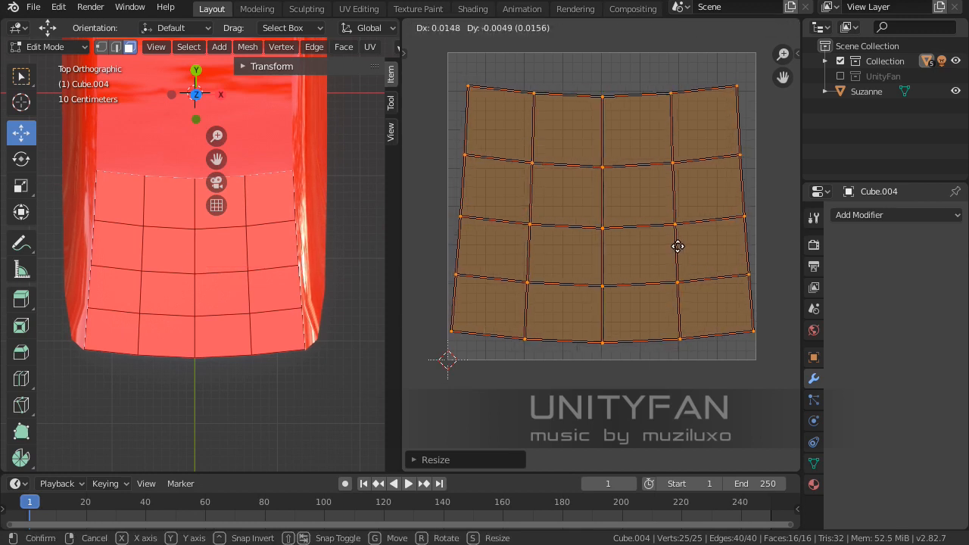
click(674, 249)
middle_drag(675, 249, 670, 271)
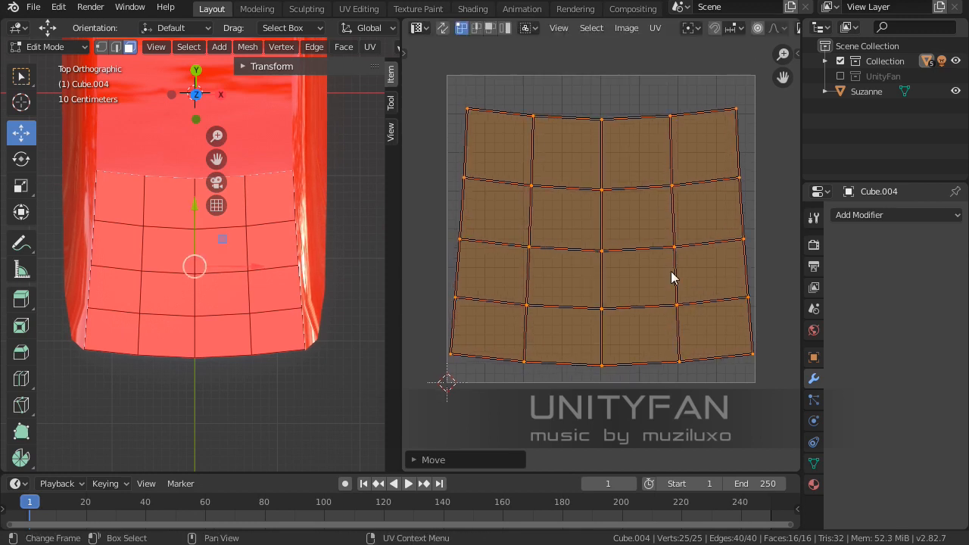
key(Tab)
key(Tab)
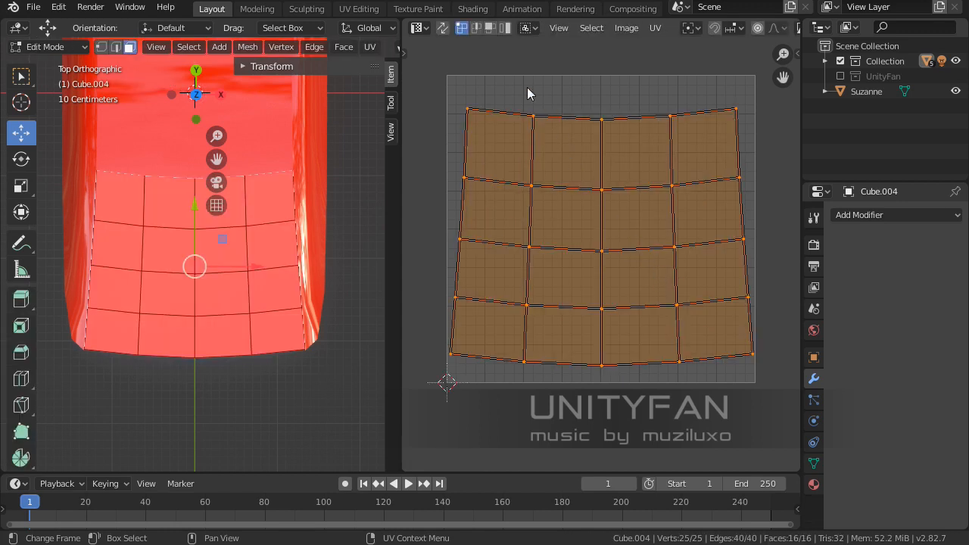
- Start exporting the UV layout and browse to the folder unityFAN\subscribers_request\ep 005
click(655, 28)
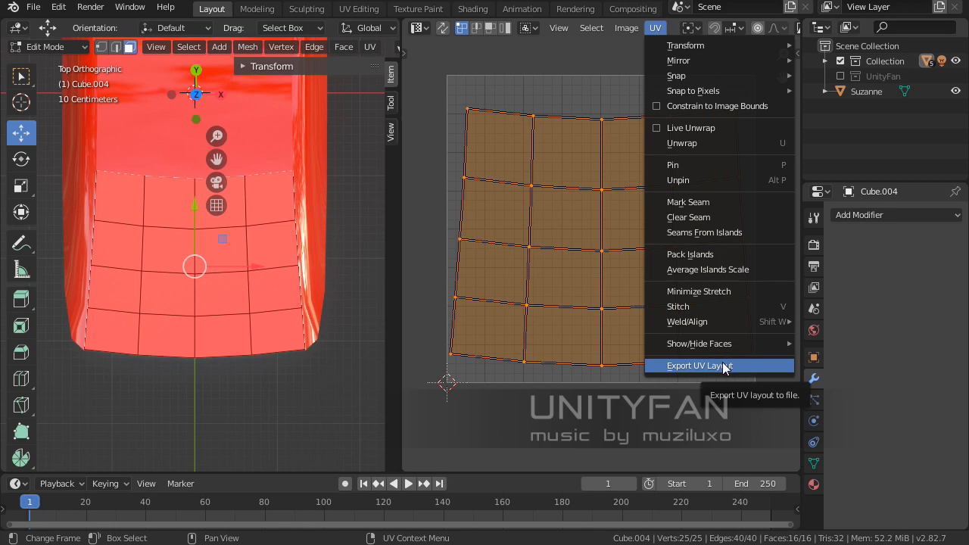
click(656, 28)
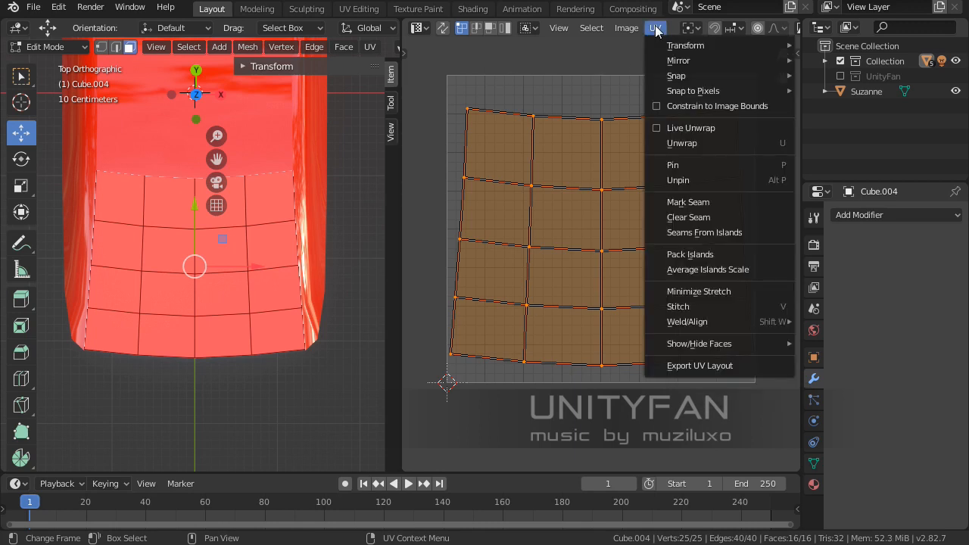
click(702, 365)
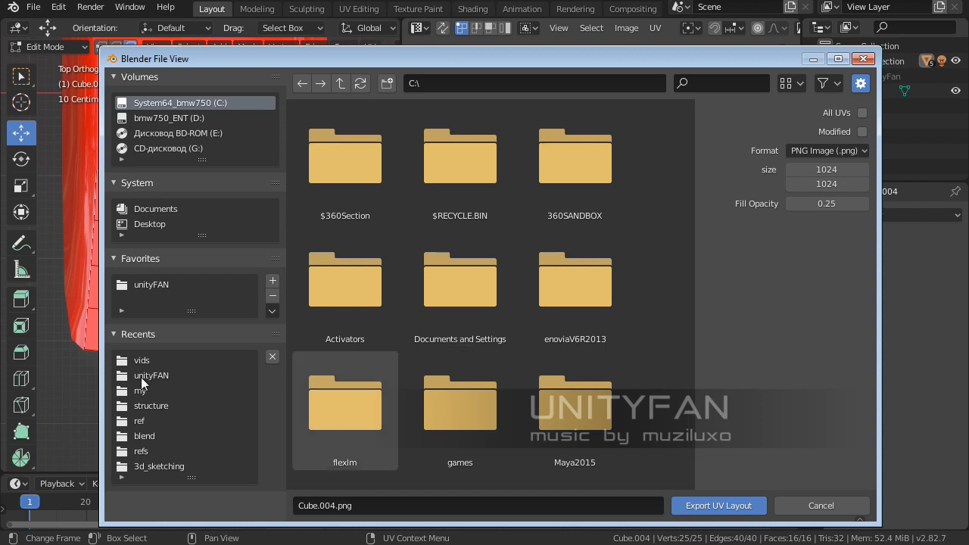
click(141, 376)
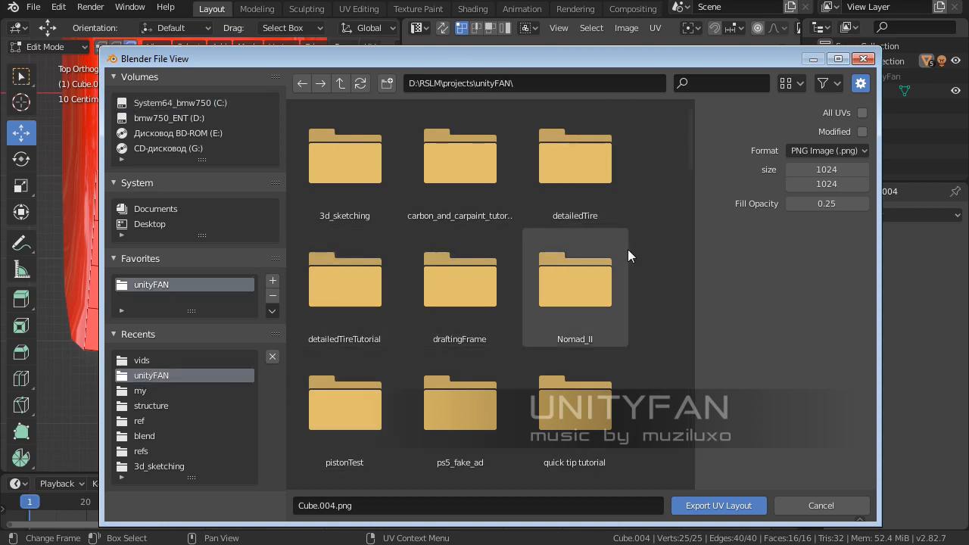
scroll(559, 310, down, 5)
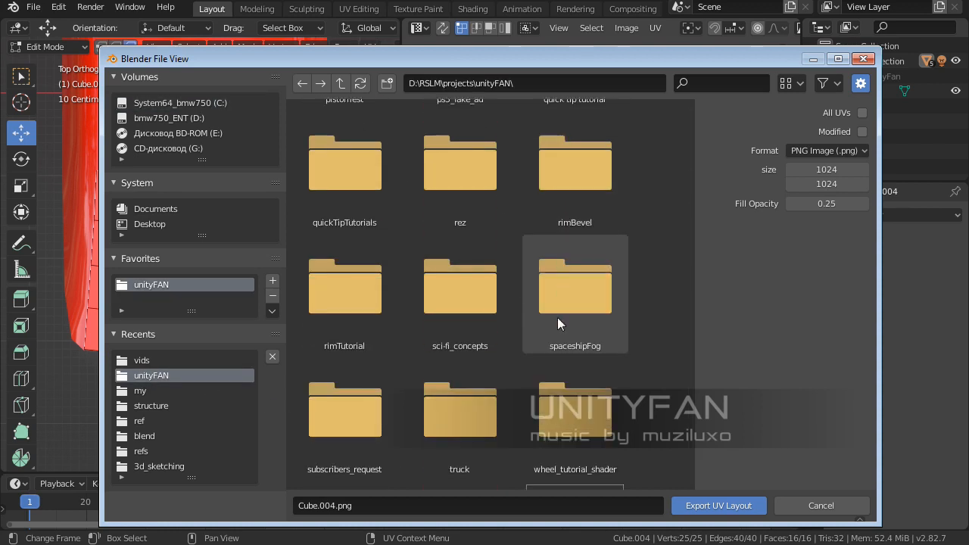
double_click(322, 318)
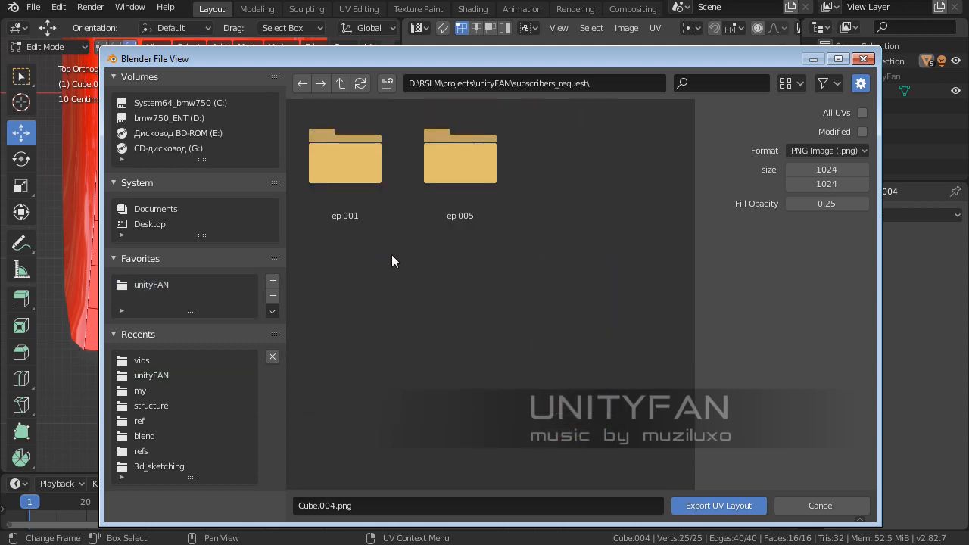
double_click(472, 167)
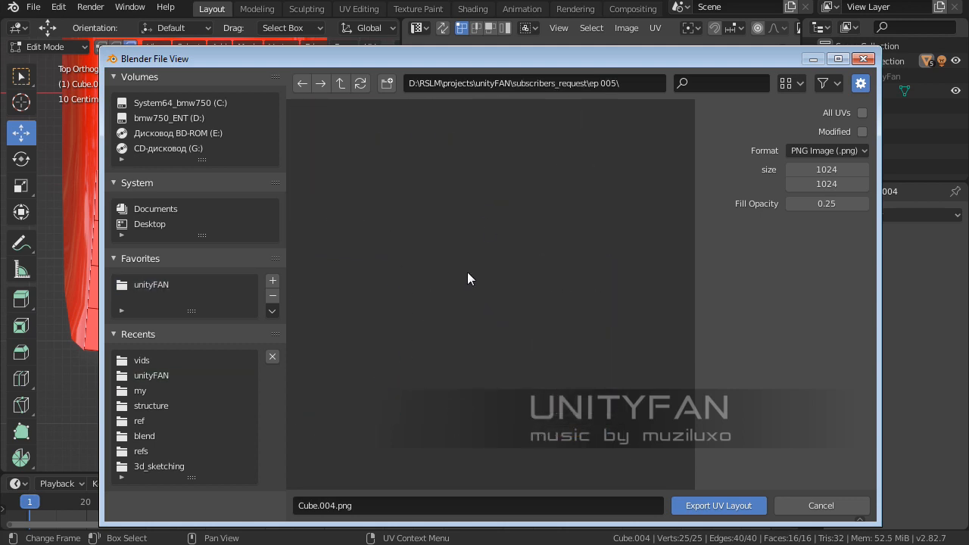
- Create a folder named textures inside ep 005 and open it as the export destination
click(388, 84)
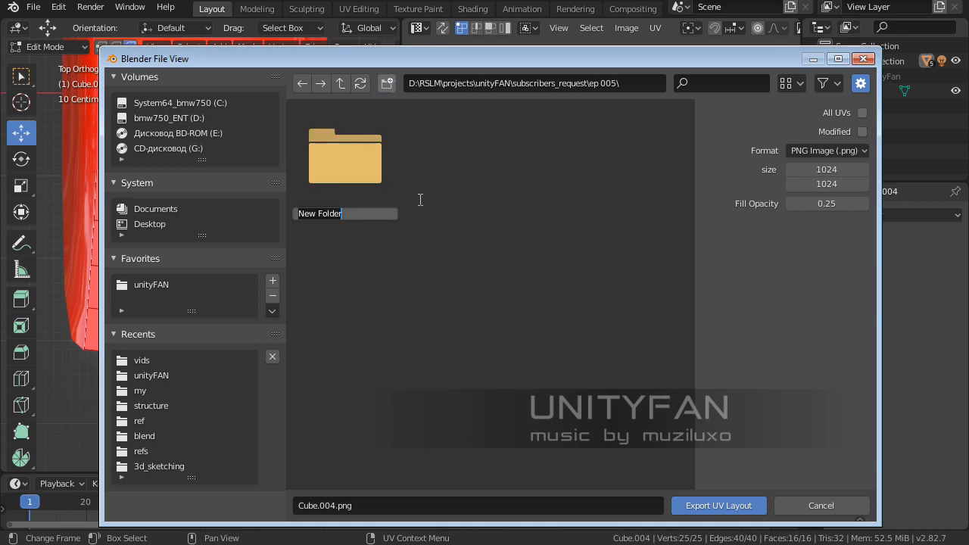
key(BackSpace)
text(te)
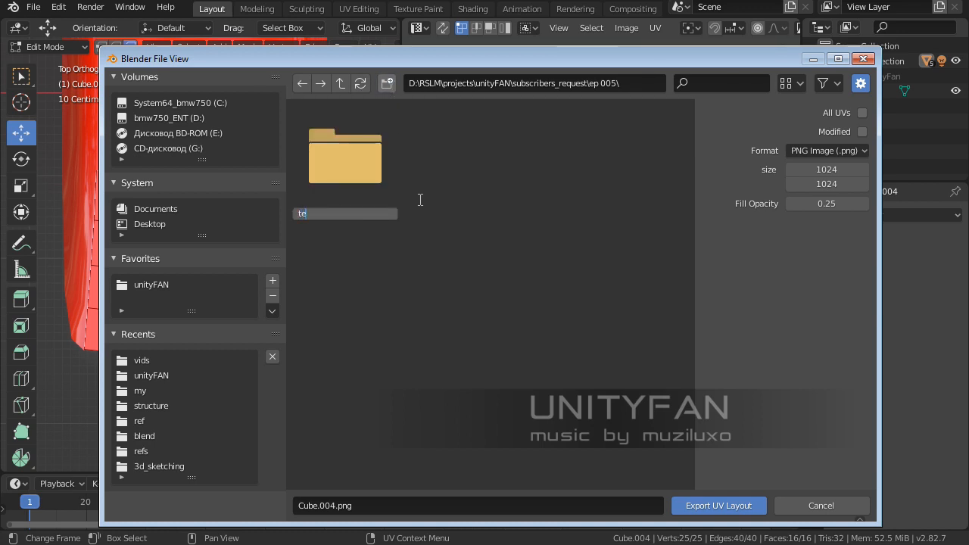
text(xtu)
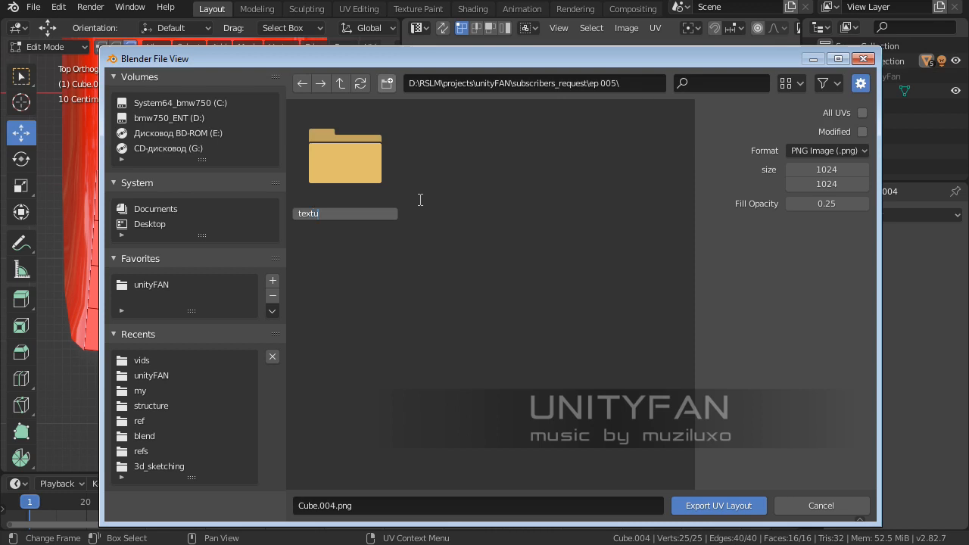
text(res)
key(Return)
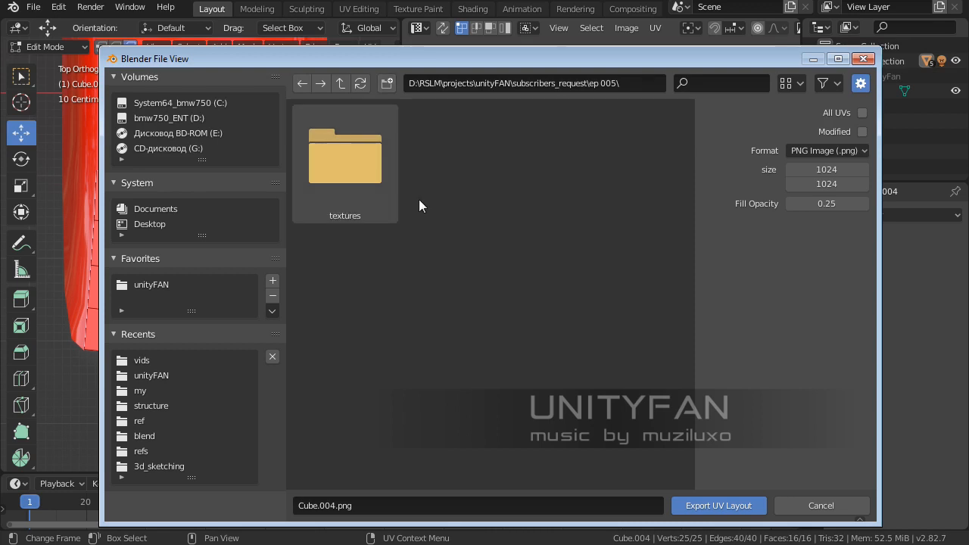
double_click(361, 170)
- Export the UV layout into the textures folder as windshieldLayout.png
click(391, 505)
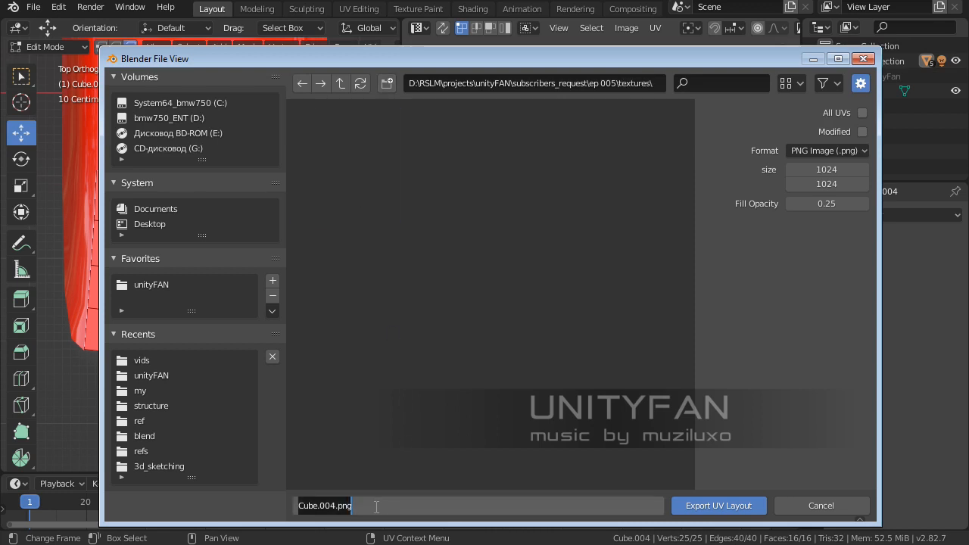
click(338, 506)
drag(335, 505, 271, 505)
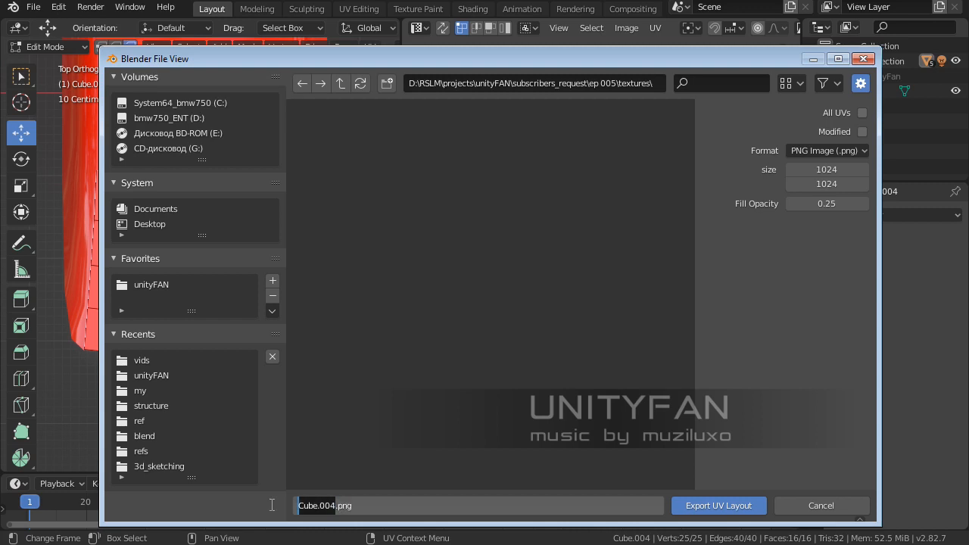
text(wi)
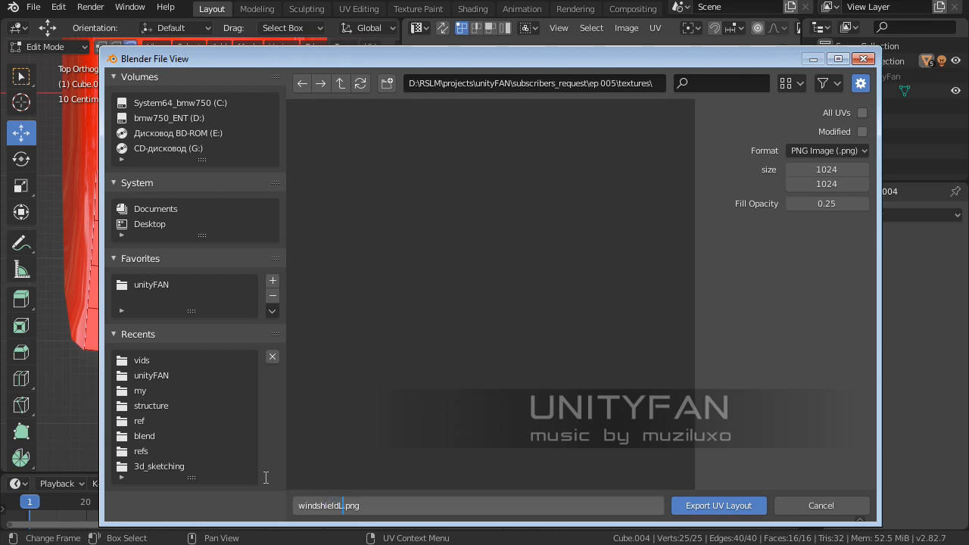
text(ndshieldLayout)
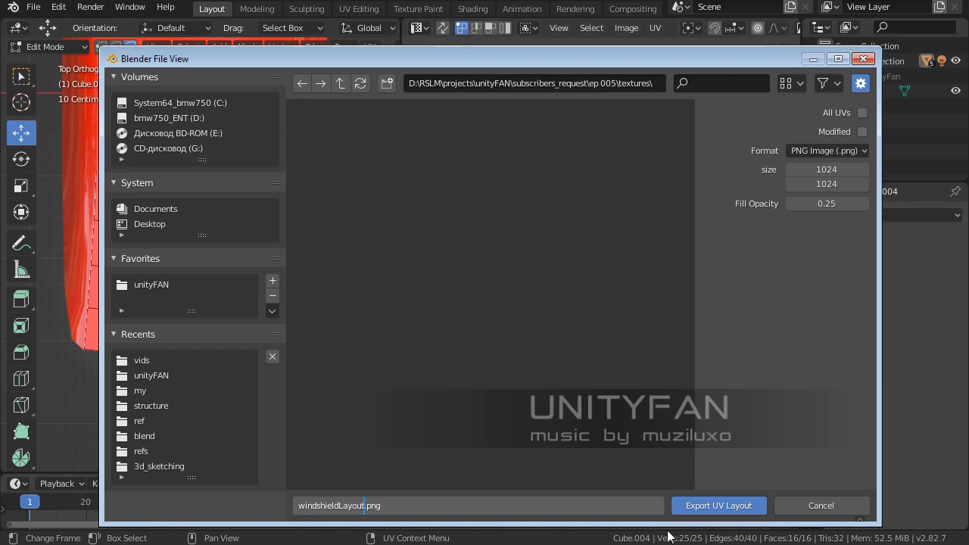
click(718, 506)
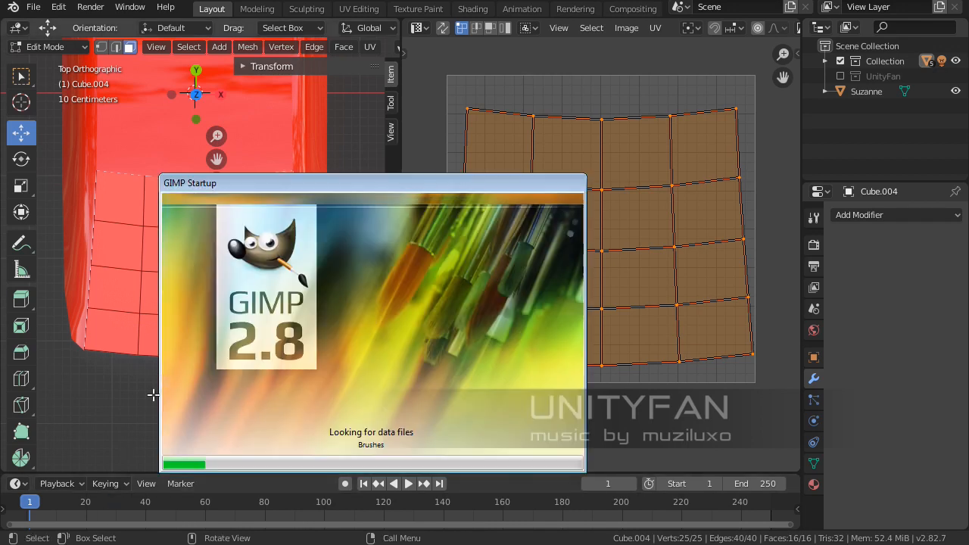
- Switch to GIMP and arrange its image window, layers dock and toolbox side by side without overlap
drag(417, 184, 449, 175)
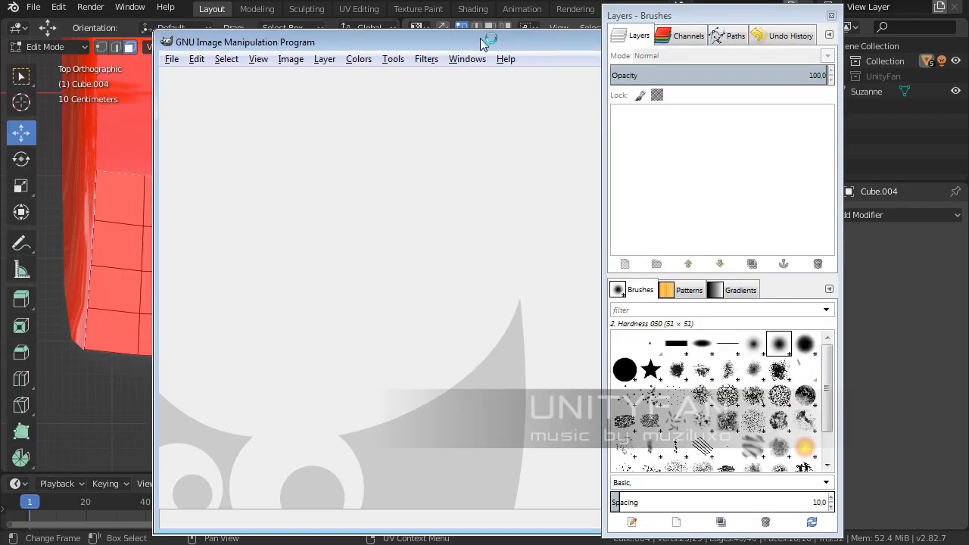
drag(482, 40, 497, 21)
mouse_move(672, 17)
mouse_down()
mouse_move(805, 22)
mouse_move(776, 7)
mouse_up()
drag(0, 23, 86, 7)
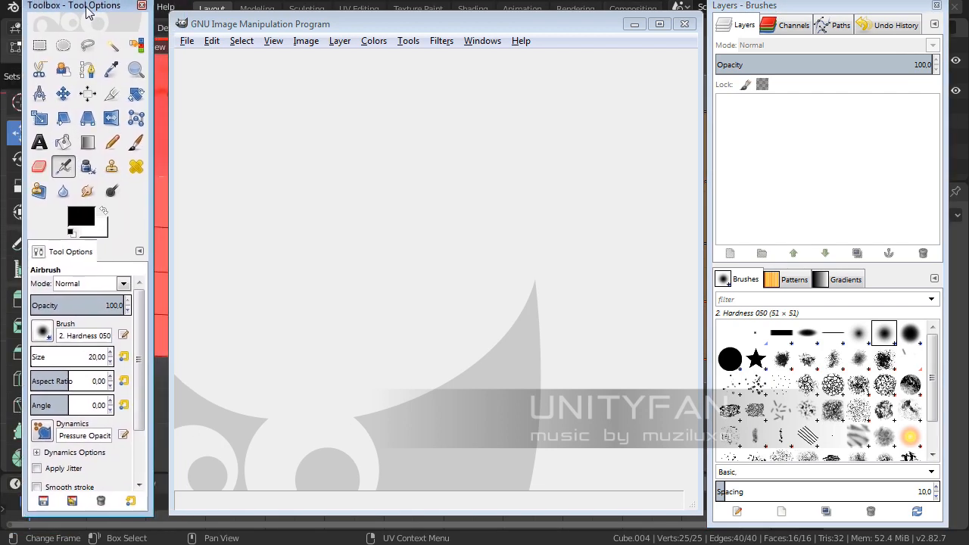
- Open windshieldLayout.png from the folder unityFAN\subscribers_request\ep 005\textures
click(186, 41)
click(203, 91)
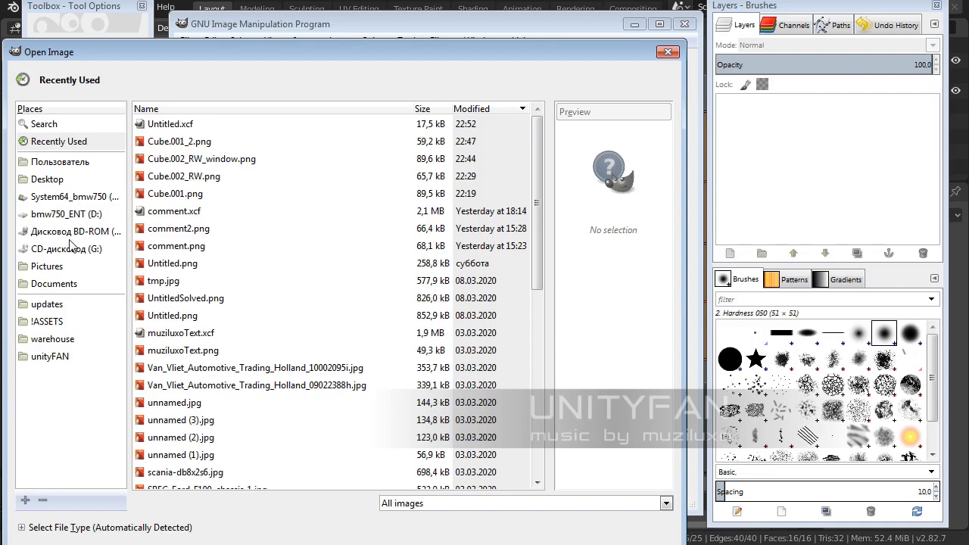
click(53, 339)
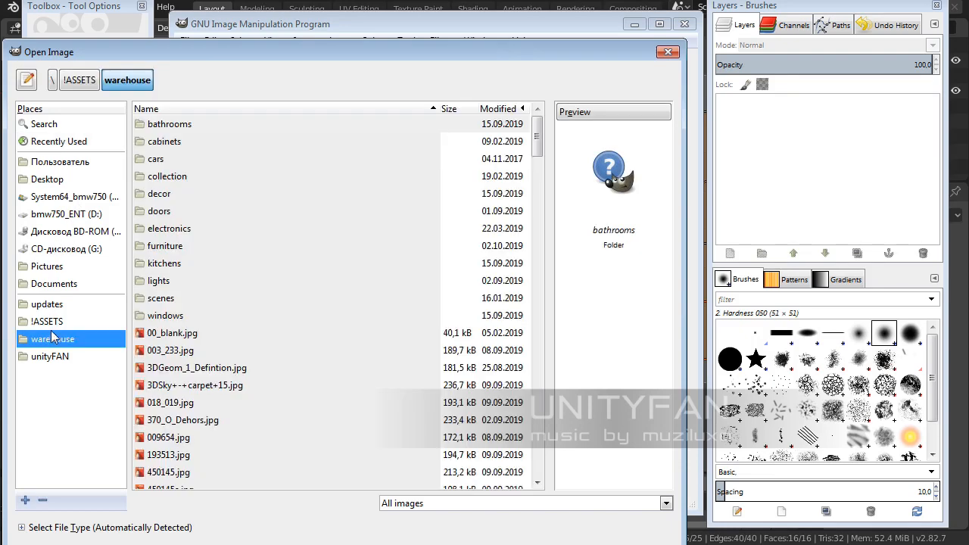
click(51, 324)
click(45, 356)
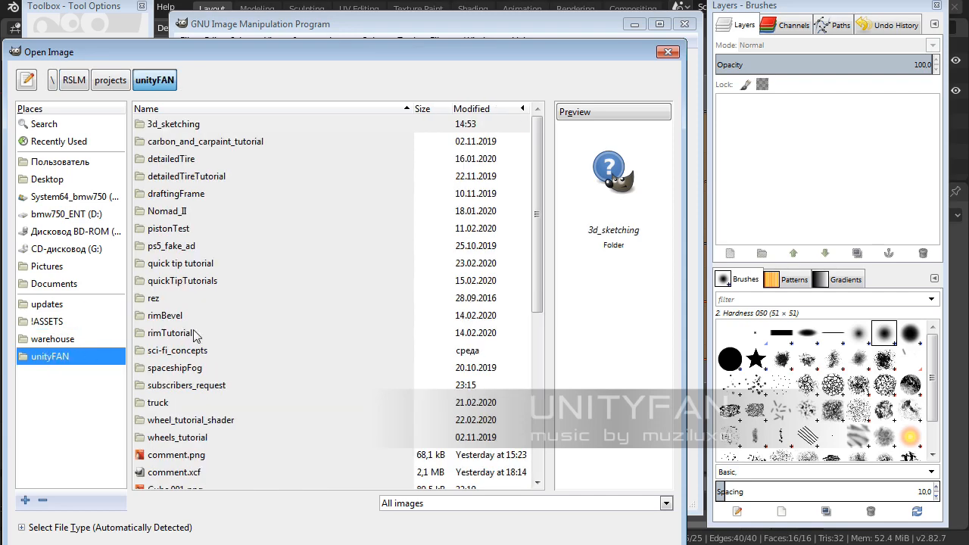
double_click(165, 384)
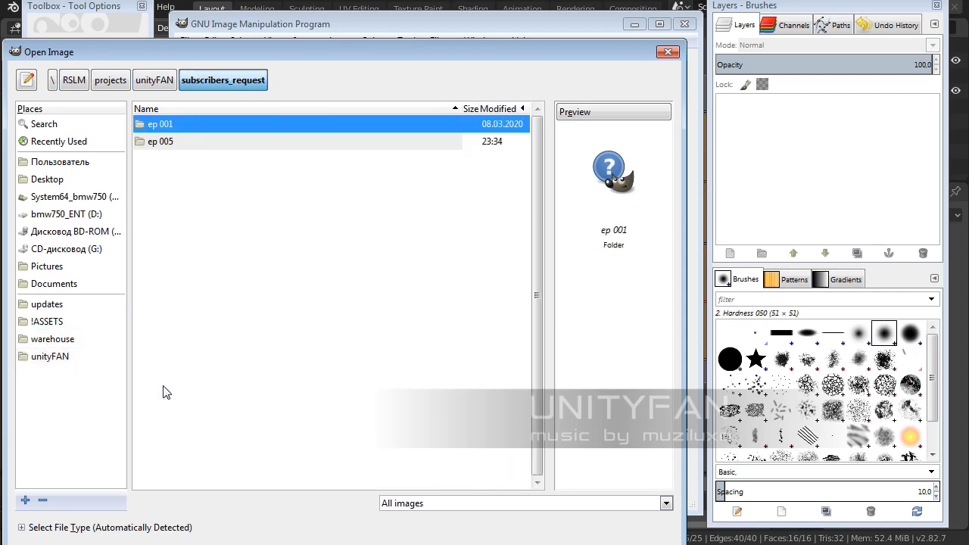
double_click(169, 143)
double_click(173, 130)
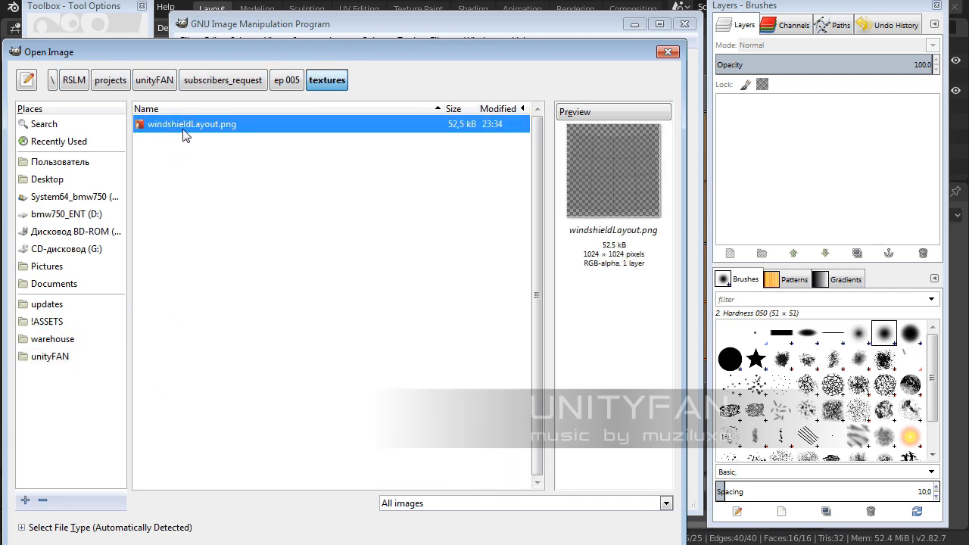
key(Return)
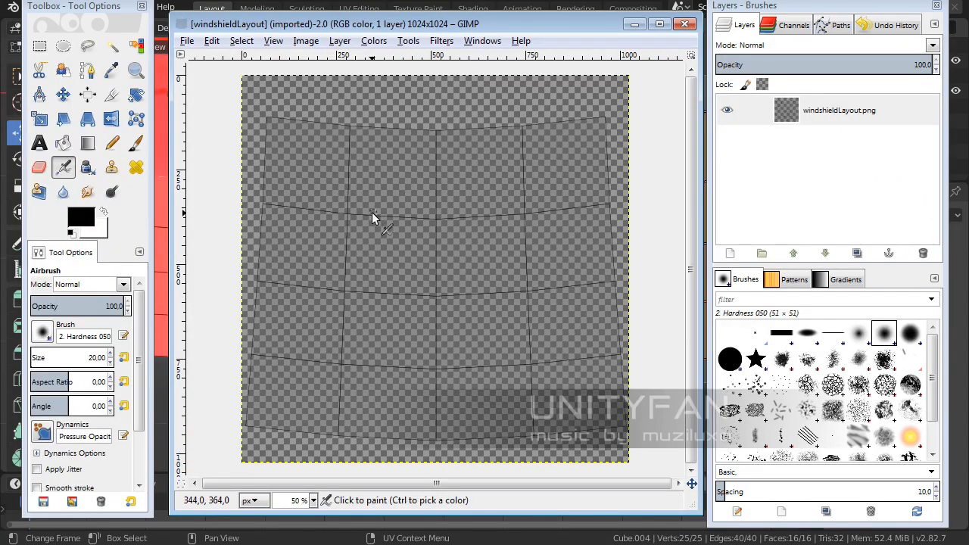
click(136, 70)
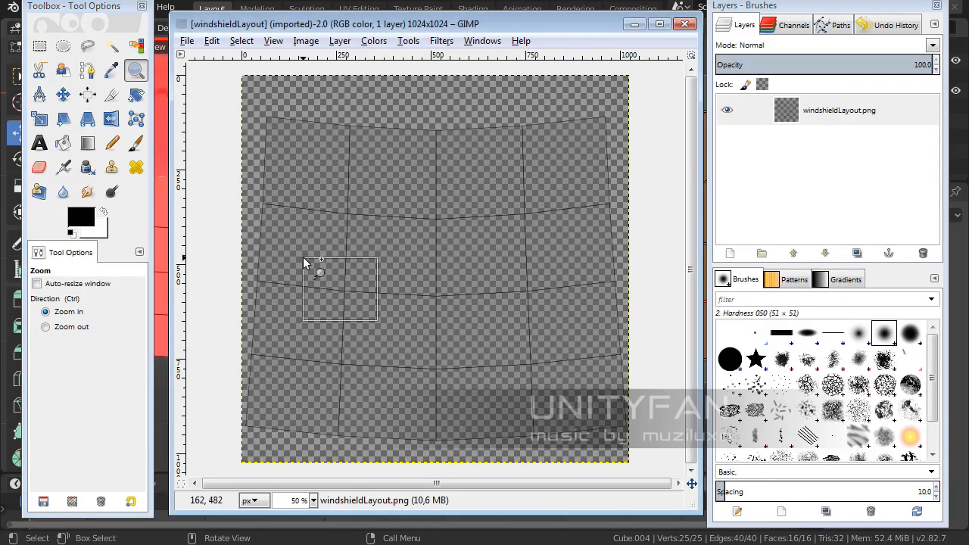
drag(303, 258, 302, 257)
ctrl+click(393, 274)
ctrl+click(392, 274)
ctrl+click(392, 274)
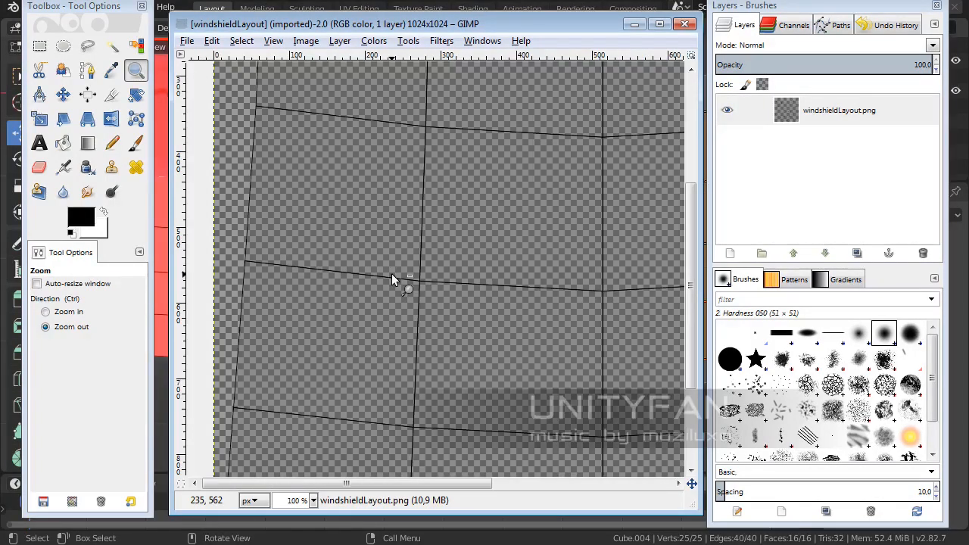
ctrl+click(392, 274)
ctrl+click(391, 274)
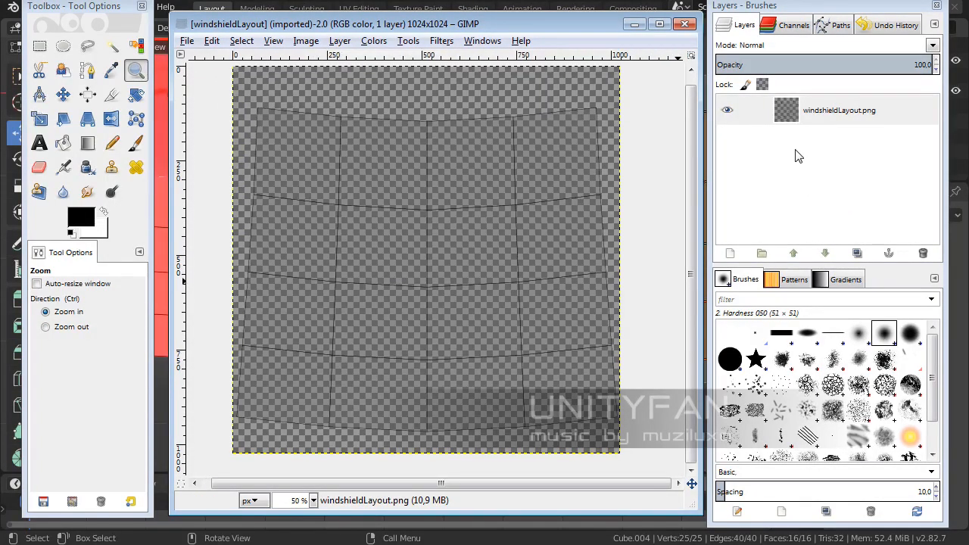
- Add a new transparent layer and bucket-fill it with white as the foreground color
click(734, 254)
click(738, 376)
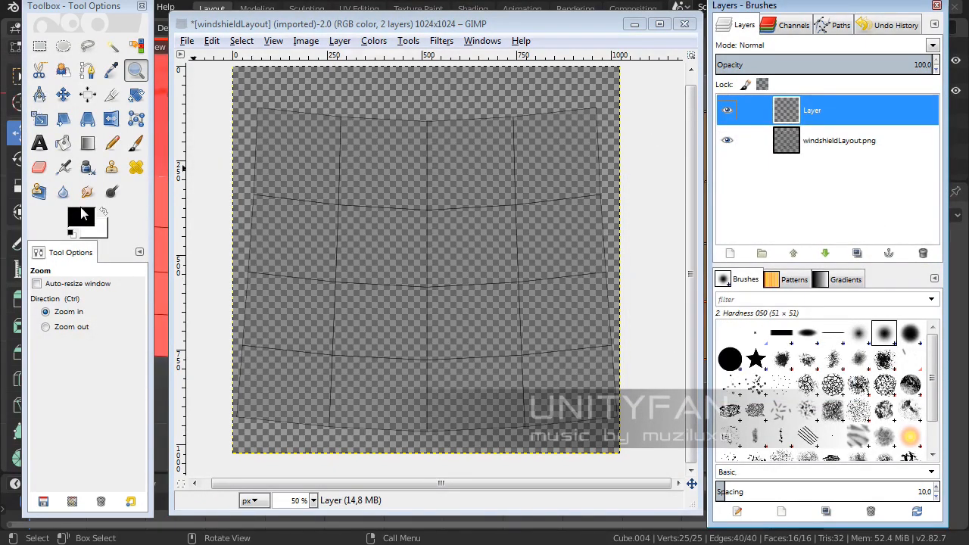
click(103, 211)
click(63, 143)
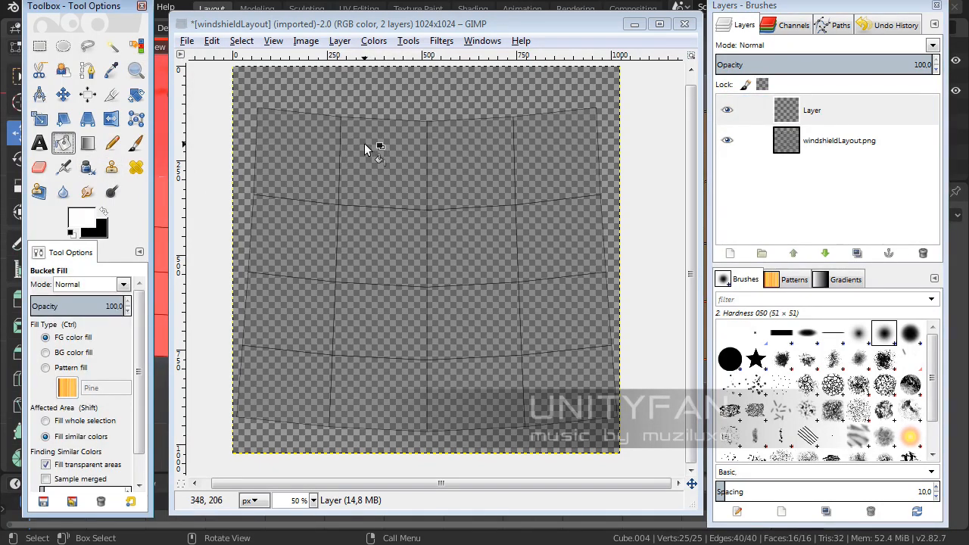
click(376, 210)
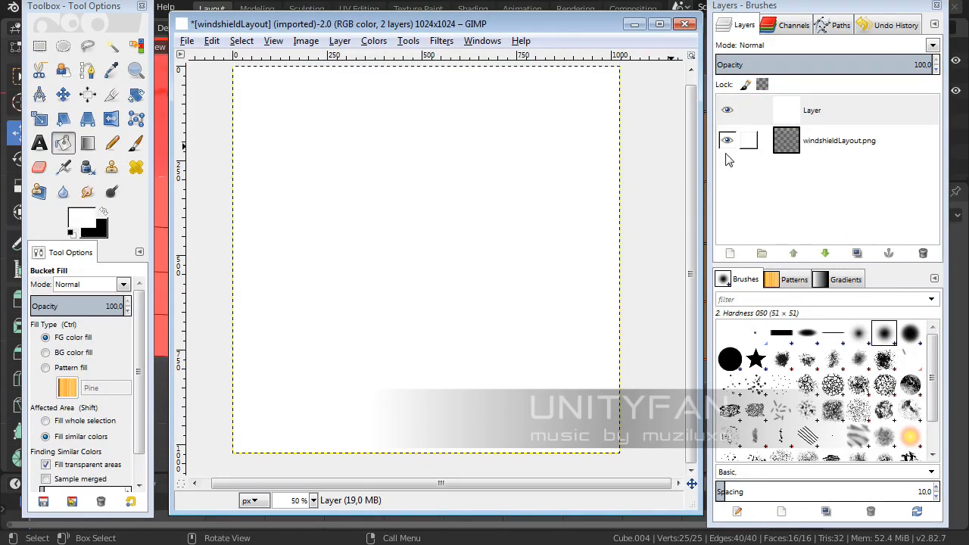
- Raise the windshieldLayout.png layer above the white layer and make it the active layer
drag(834, 131, 811, 96)
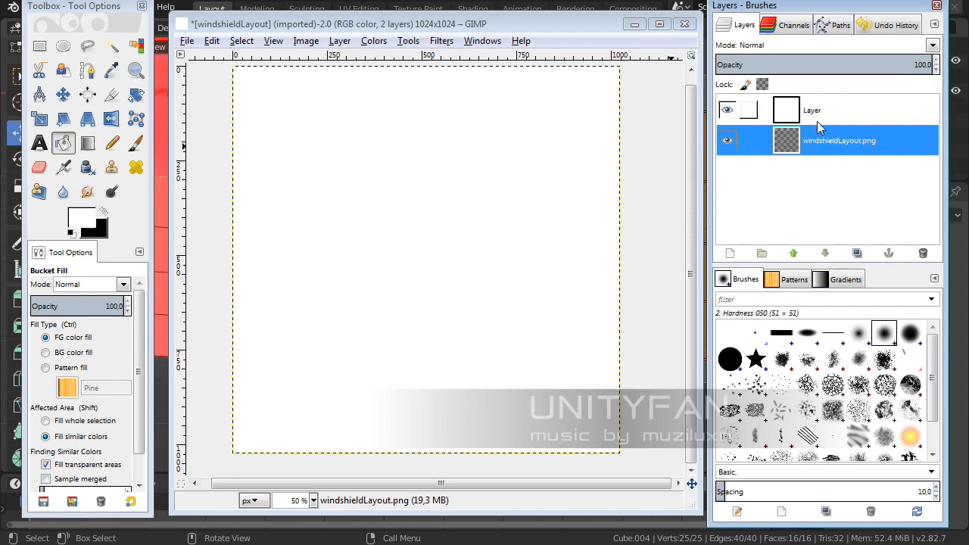
click(794, 253)
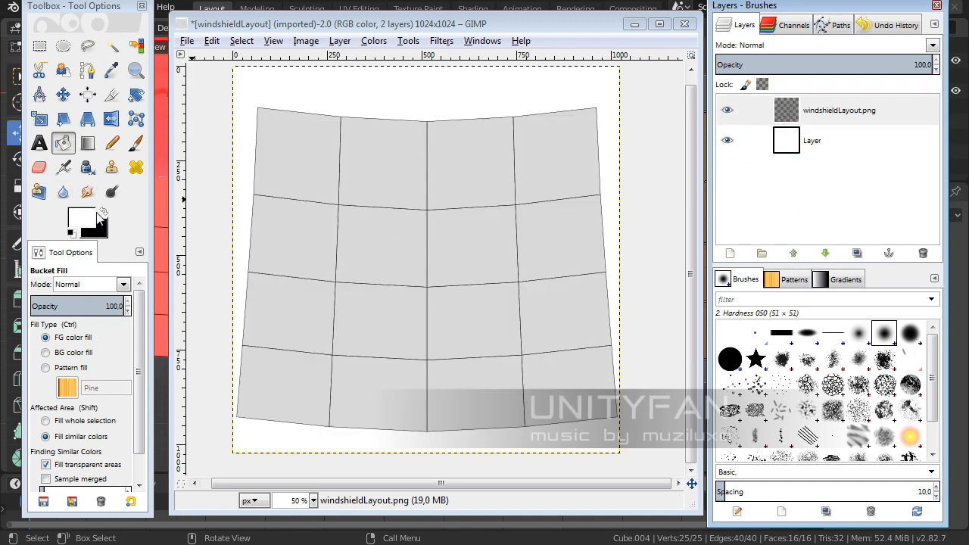
click(817, 140)
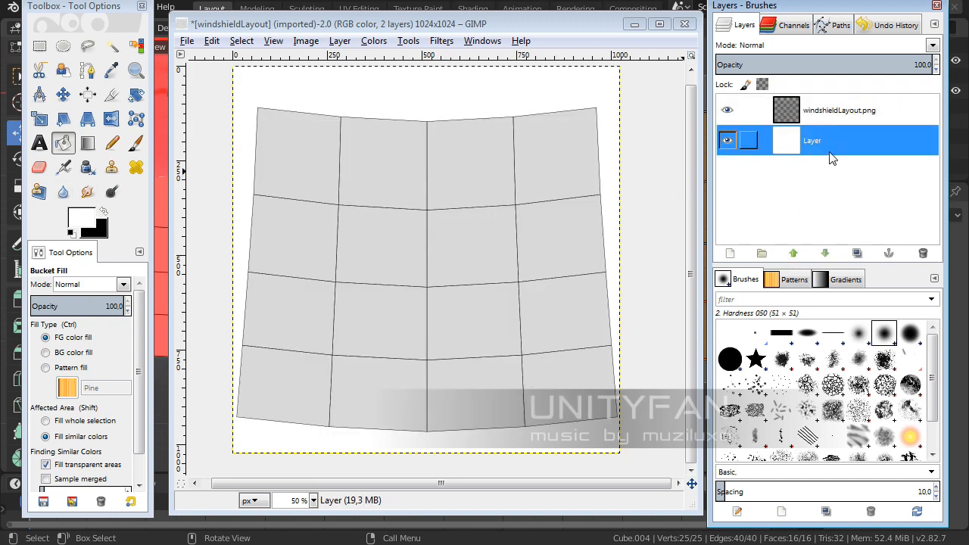
click(827, 113)
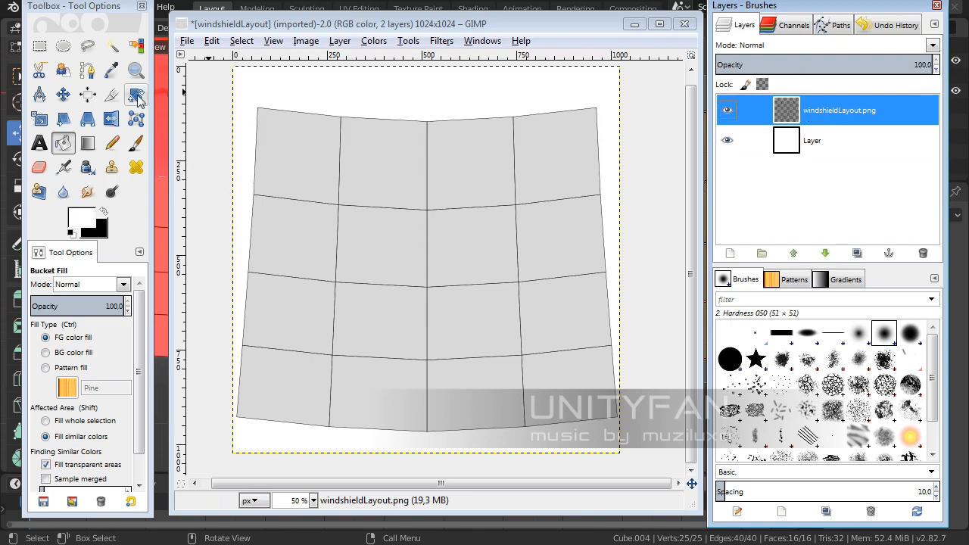
- Start an inset path along the pane's upper edge, round its upper-right corner and continue halfway down the right edge
click(88, 73)
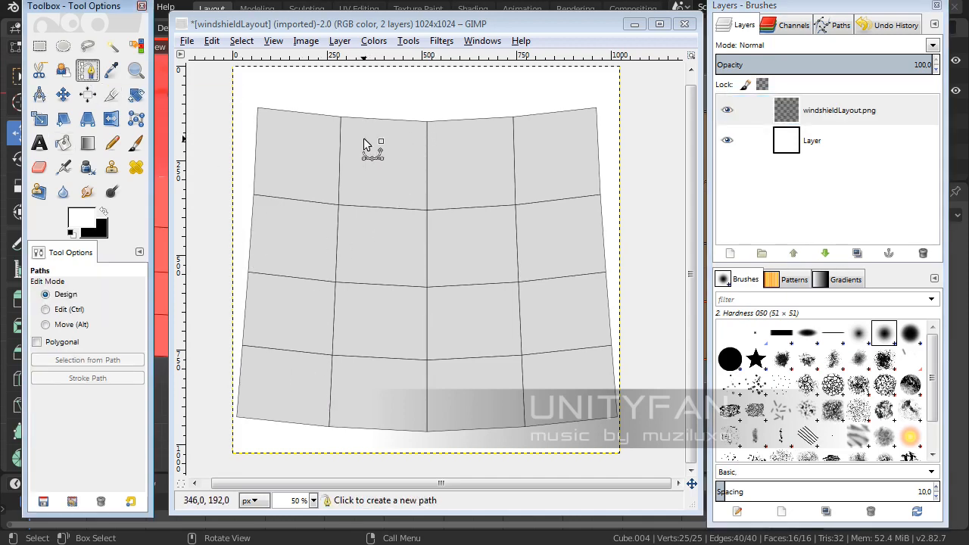
click(296, 130)
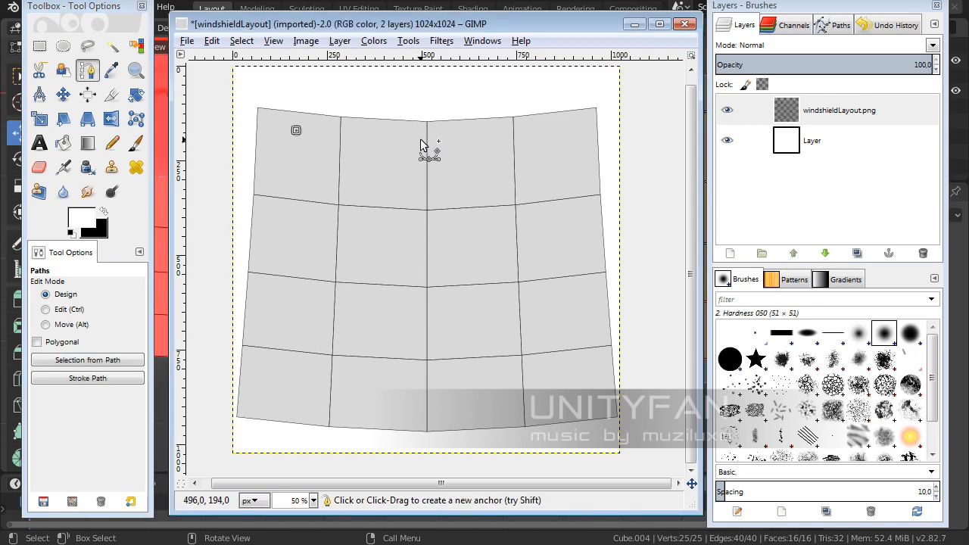
drag(427, 139, 493, 138)
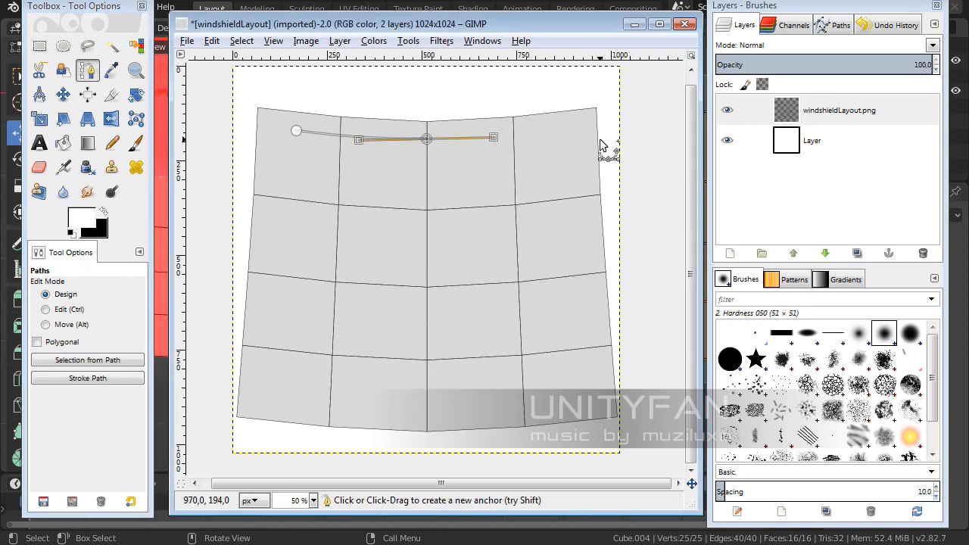
click(545, 133)
drag(566, 132, 576, 152)
drag(581, 252, 585, 299)
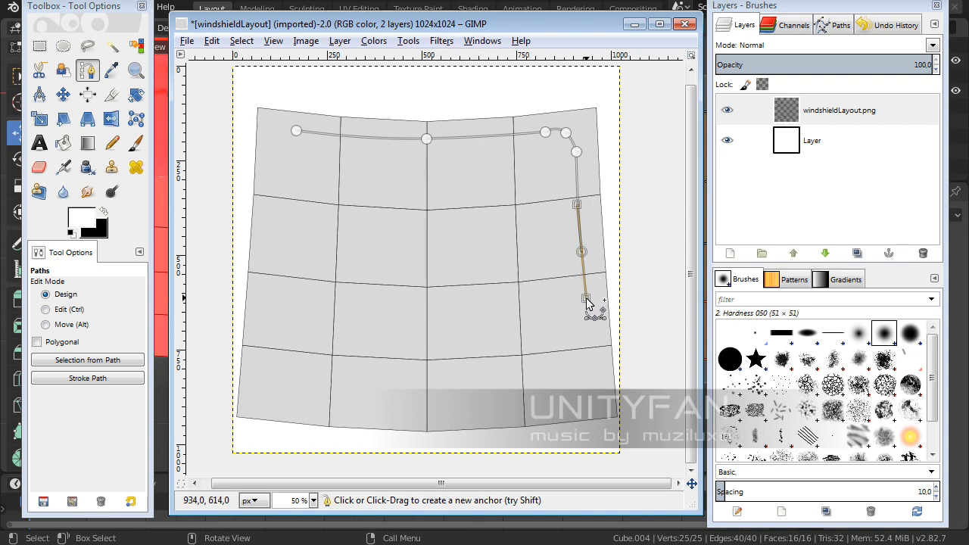
- Continue the inset path around the pane's lower-right corner to the middle of the lower edge with a curved anchor
click(589, 361)
drag(570, 388, 557, 399)
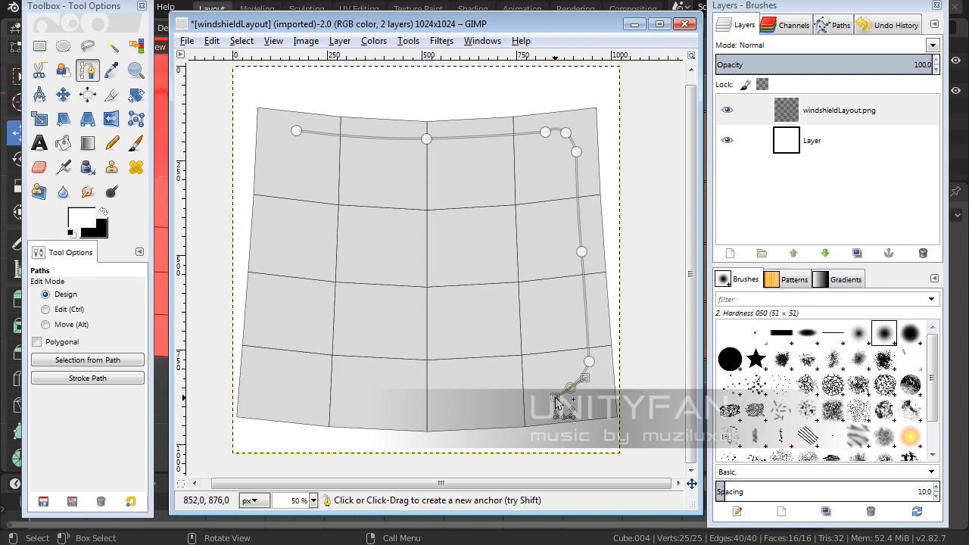
click(532, 402)
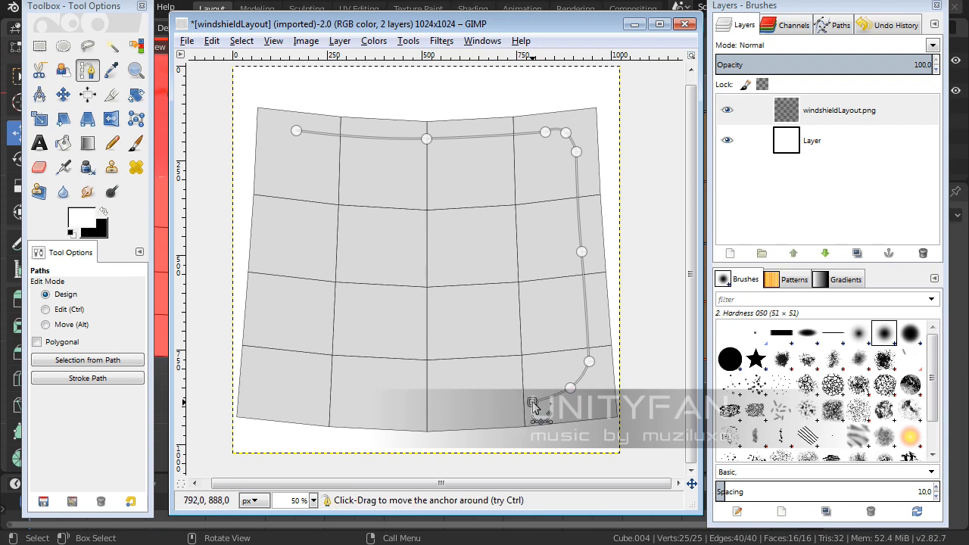
drag(429, 405, 372, 406)
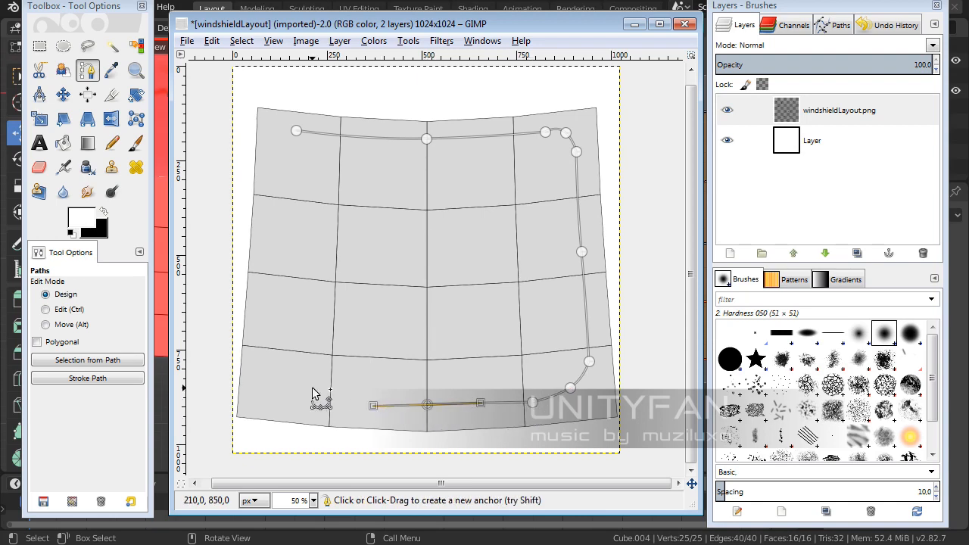
- Carry the path around the pane's lower-left corner, up the left edge and around the upper-left corner to near its start
click(333, 378)
drag(300, 358, 297, 337)
click(289, 306)
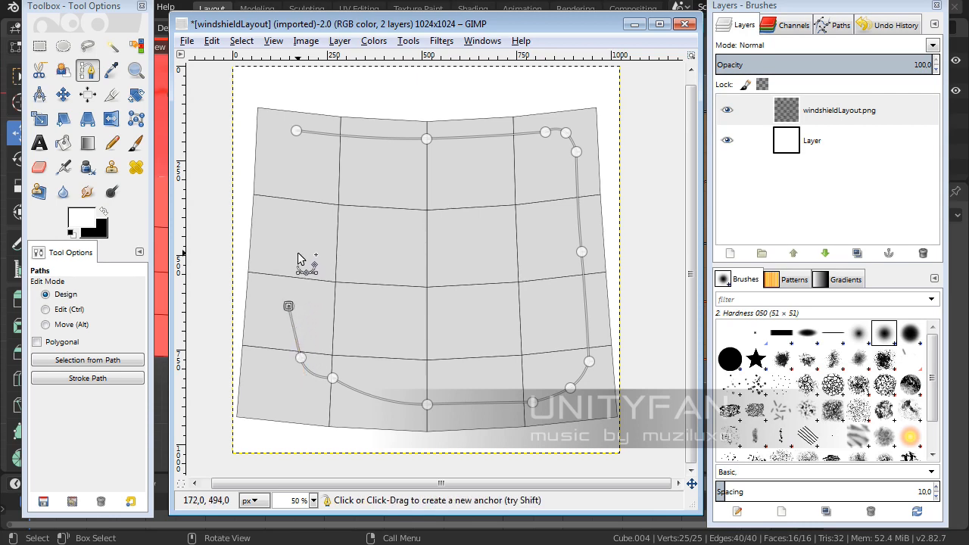
drag(284, 245, 279, 174)
drag(279, 135, 287, 127)
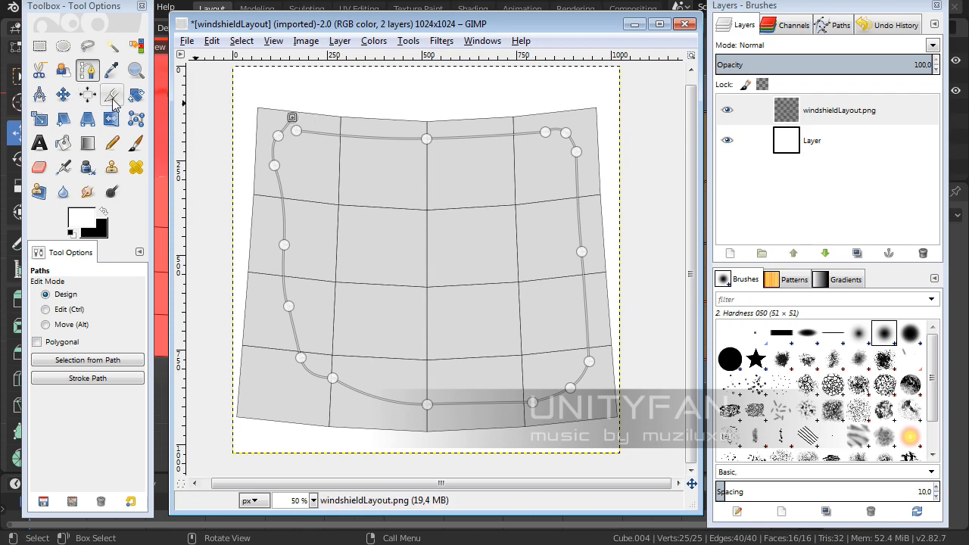
- Leave path editing and check the layer, channel and path lists for the drawn outline
click(137, 70)
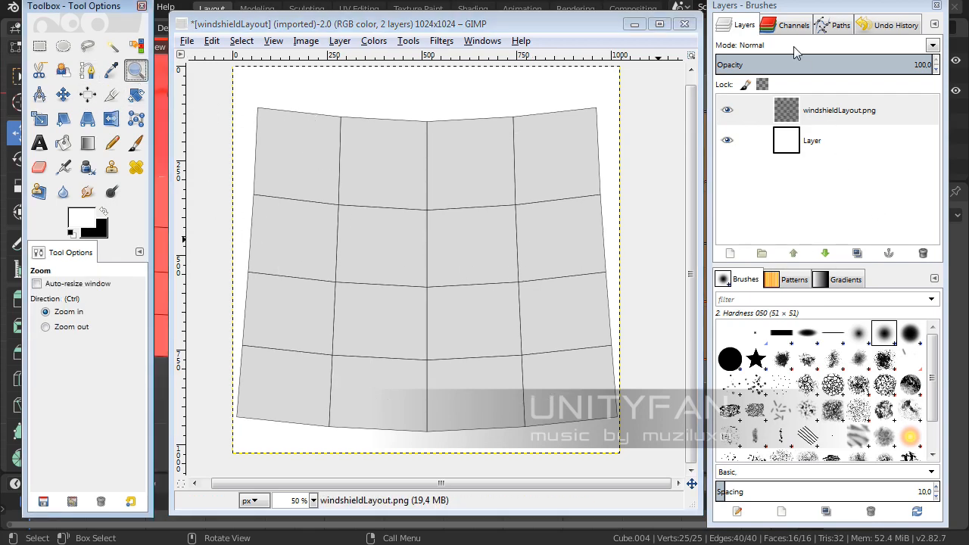
click(834, 32)
click(747, 29)
click(833, 28)
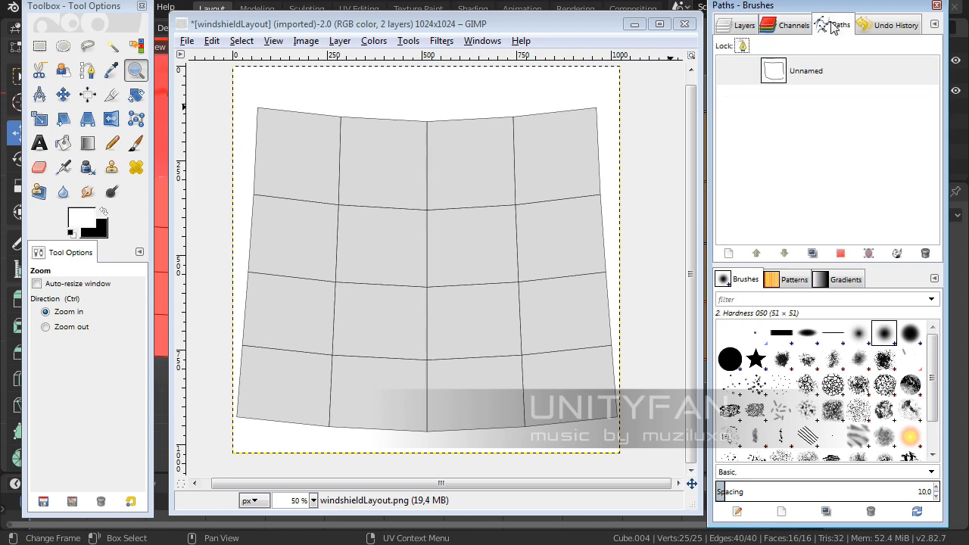
click(793, 29)
click(832, 30)
click(784, 29)
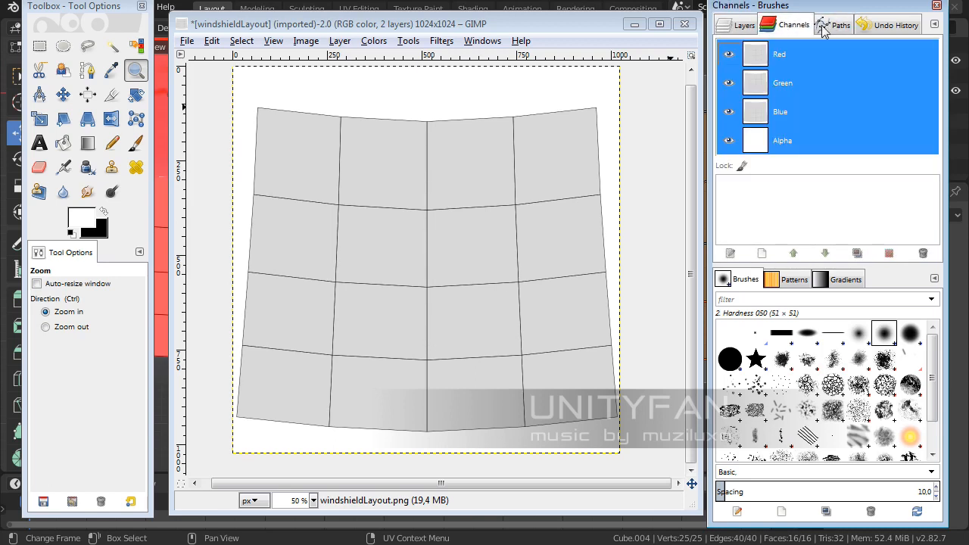
- Select the drawn outline in the path list and make it visible over the UV layout
click(825, 32)
click(745, 29)
click(836, 28)
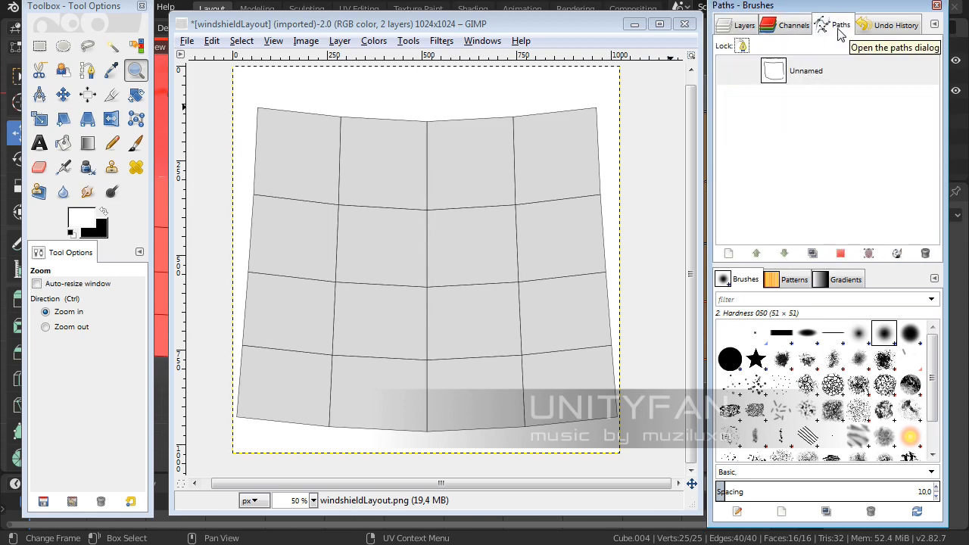
click(790, 71)
click(726, 71)
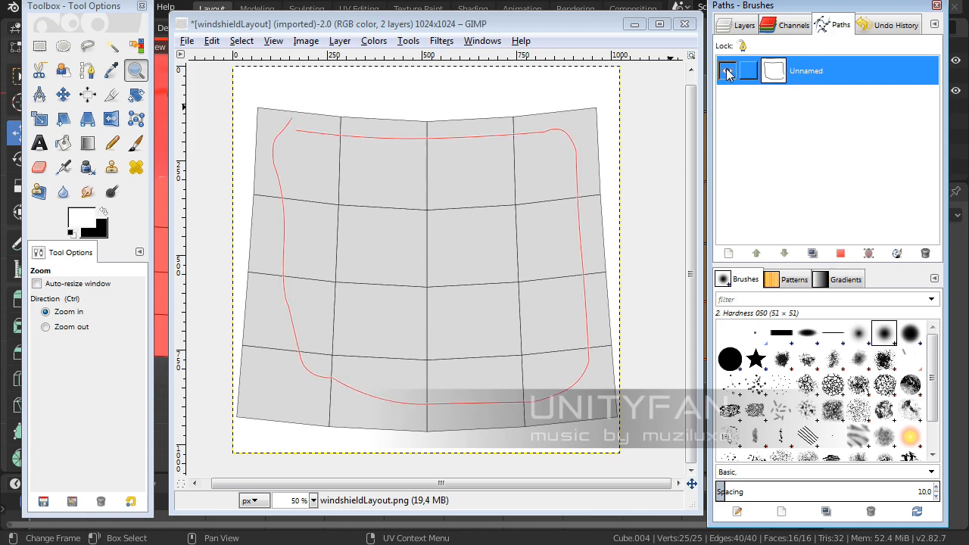
click(727, 71)
click(727, 71)
click(726, 71)
click(727, 71)
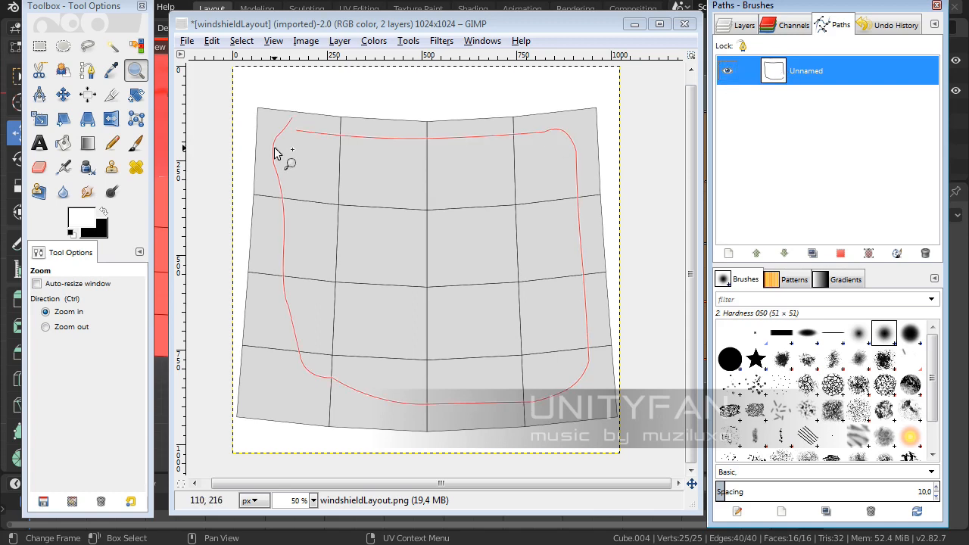
- Reopen the path for editing, bring its end anchor onto its start and reshape the pane's upper-left corner into a smooth curve
click(87, 69)
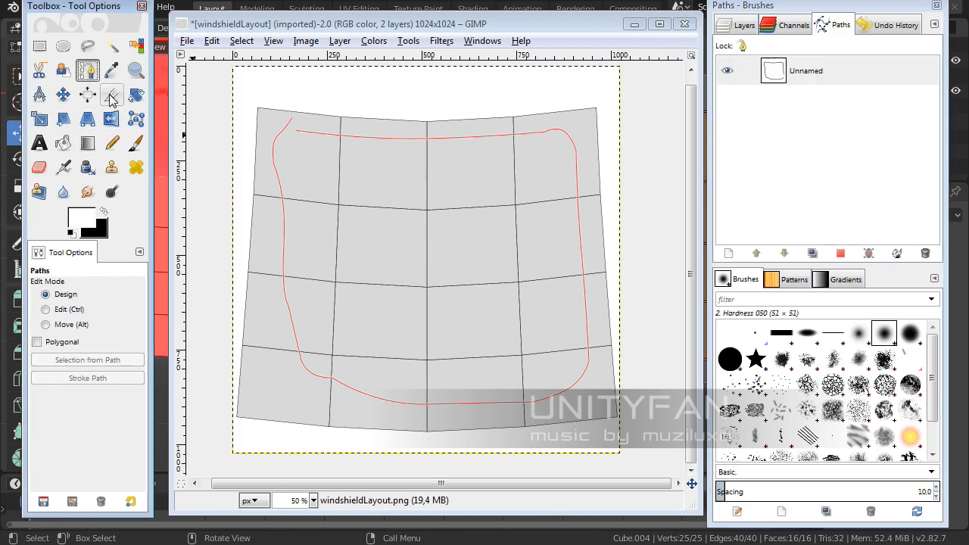
click(135, 70)
drag(472, 218, 232, 91)
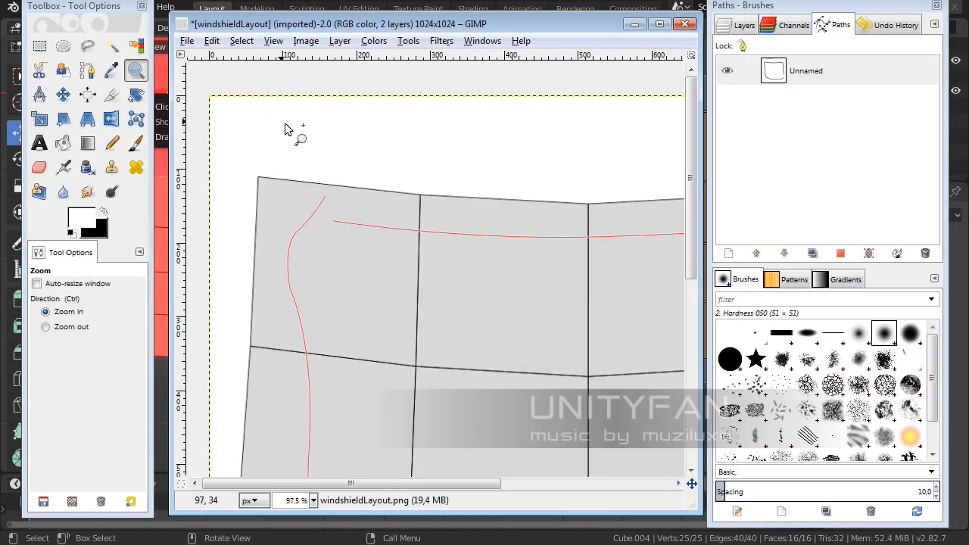
click(87, 70)
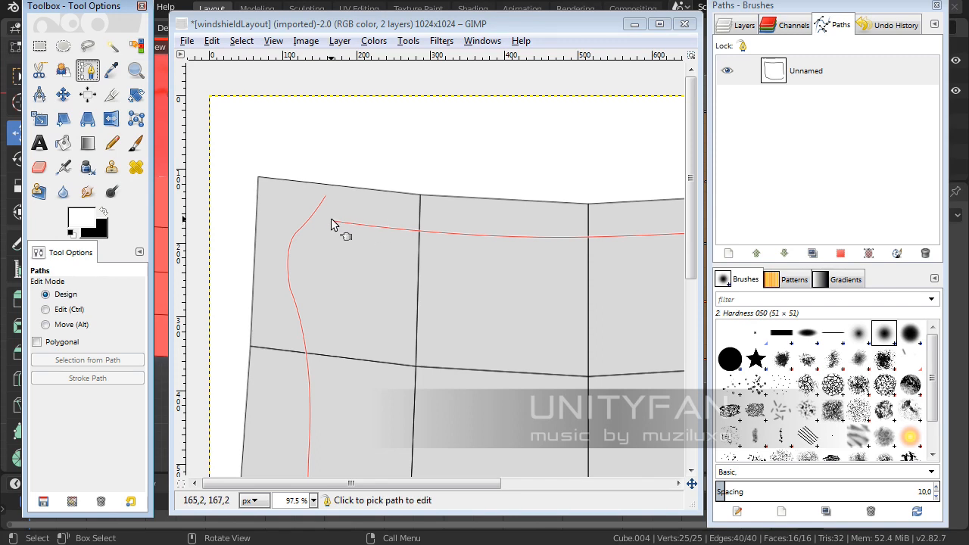
click(332, 222)
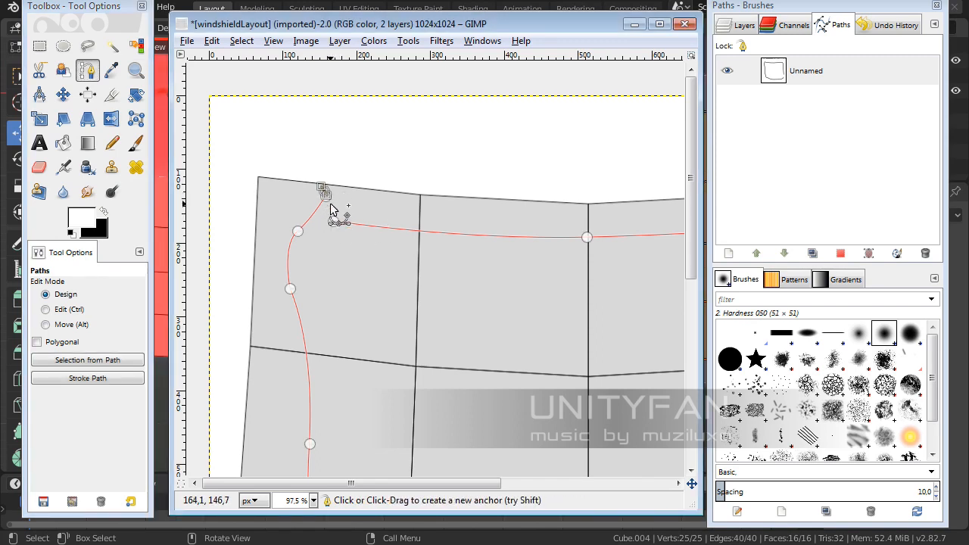
drag(328, 203, 330, 225)
middle_drag(381, 318, 422, 190)
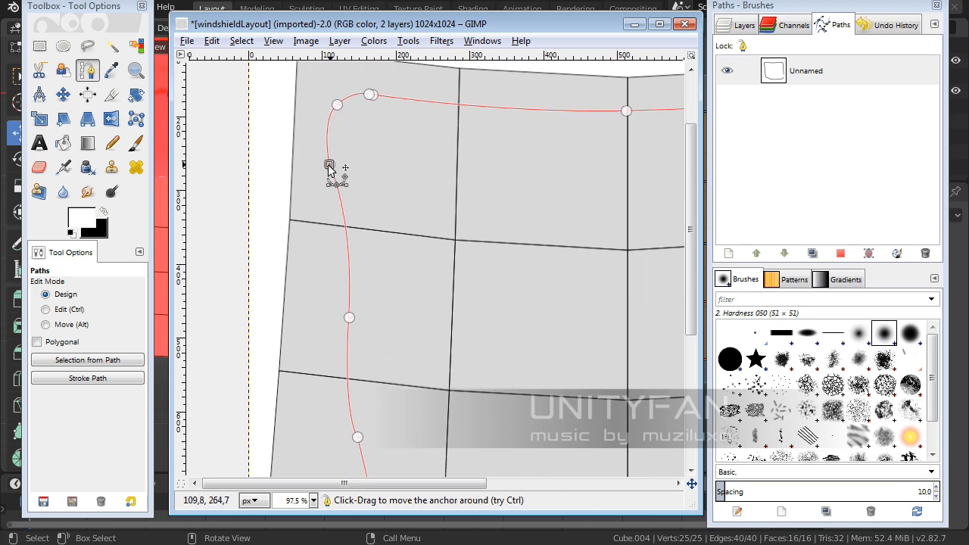
drag(329, 162, 324, 166)
drag(336, 105, 336, 112)
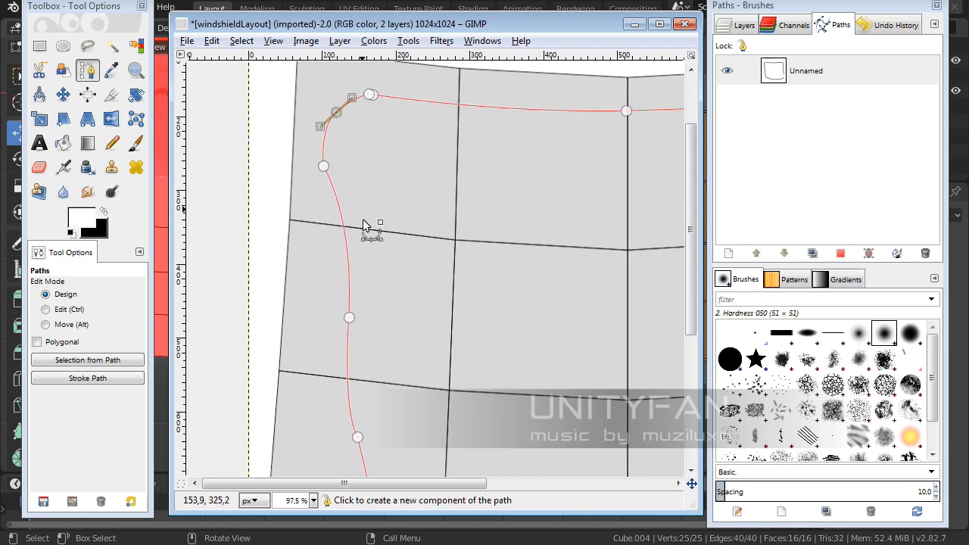
- Move the path's two anchors along the left edge outward so that side runs parallel to the pane's border
middle_drag(361, 273, 389, 247)
drag(378, 293, 340, 298)
middle_drag(391, 364, 393, 265)
drag(393, 262, 336, 296)
middle_drag(384, 383, 432, 266)
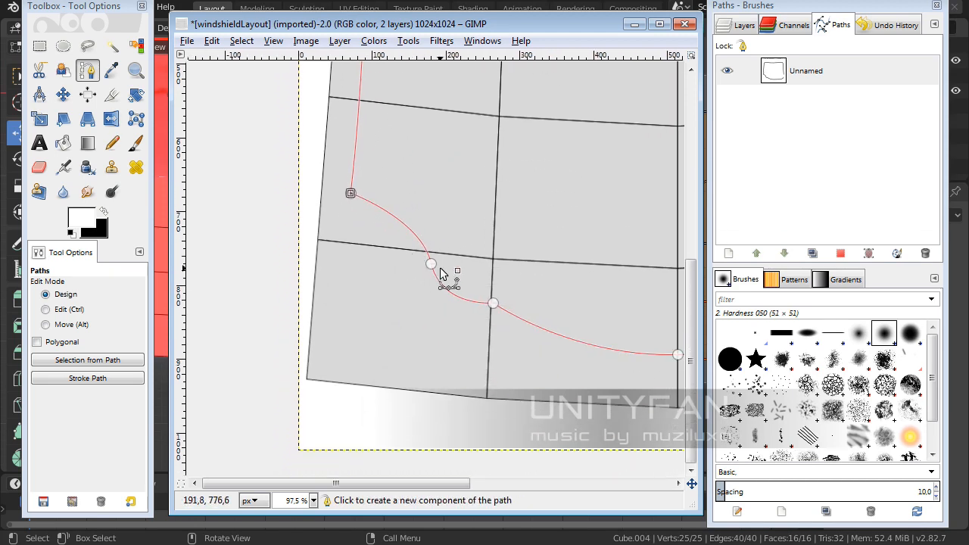
drag(432, 269, 393, 294)
key(ctrl+z)
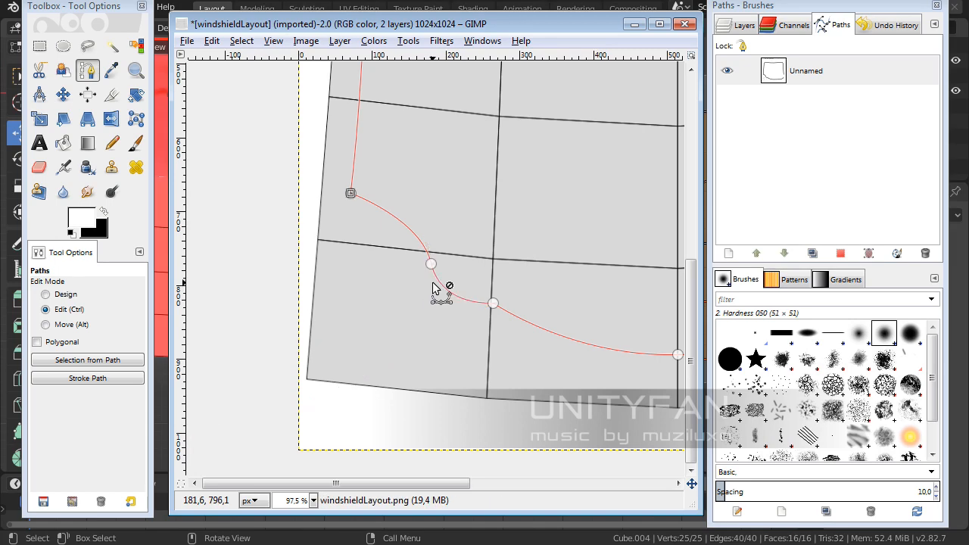
middle_drag(494, 285, 338, 298)
middle_drag(551, 315, 382, 316)
middle_drag(614, 336, 566, 314)
middle_drag(347, 328, 613, 326)
- Move the lower-left corner anchors outward and adjust their handles to round the path inside that corner
drag(353, 255, 297, 287)
drag(288, 246, 268, 245)
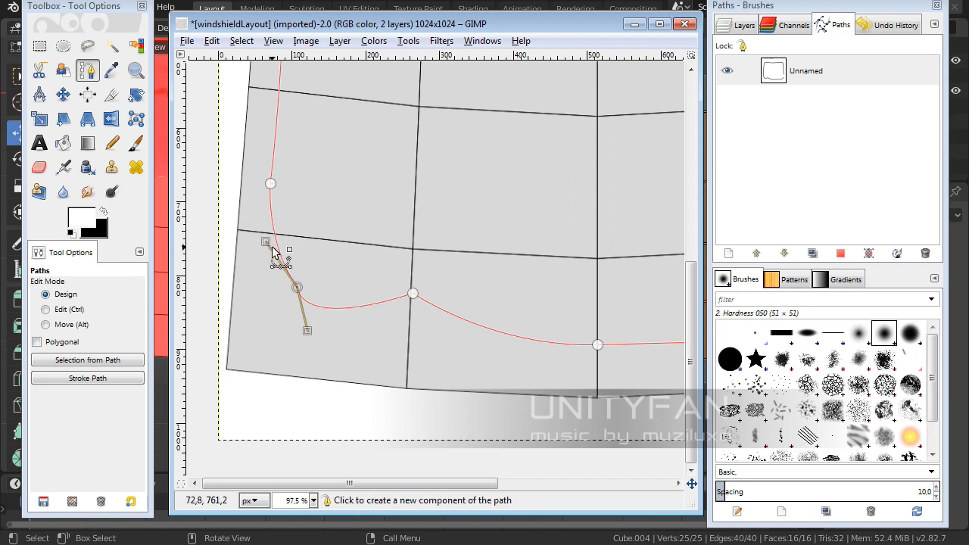
drag(308, 330, 340, 331)
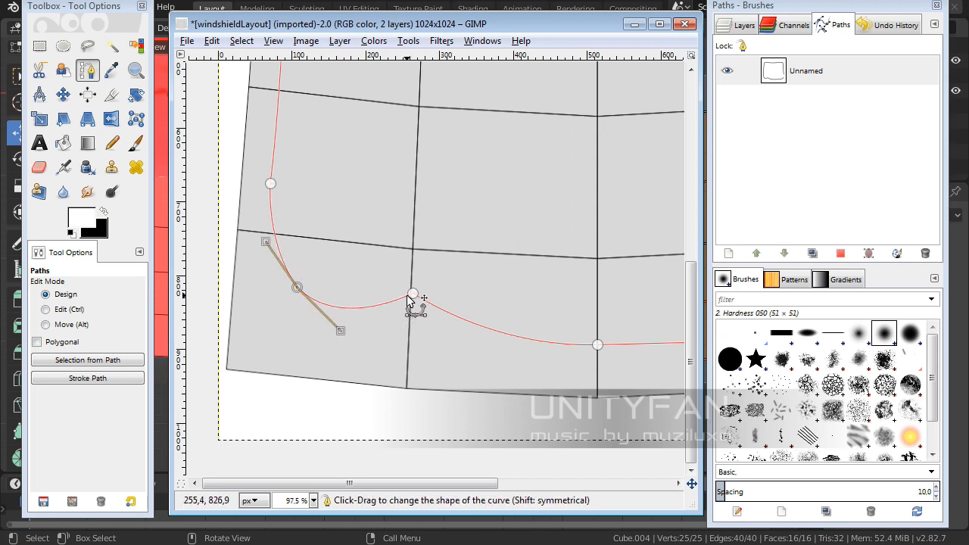
drag(413, 294, 377, 336)
- Even out the path's lower-right bend by adjusting its lower-edge anchor and raising its right-edge anchor
middle_drag(489, 329, 429, 325)
drag(533, 316, 535, 311)
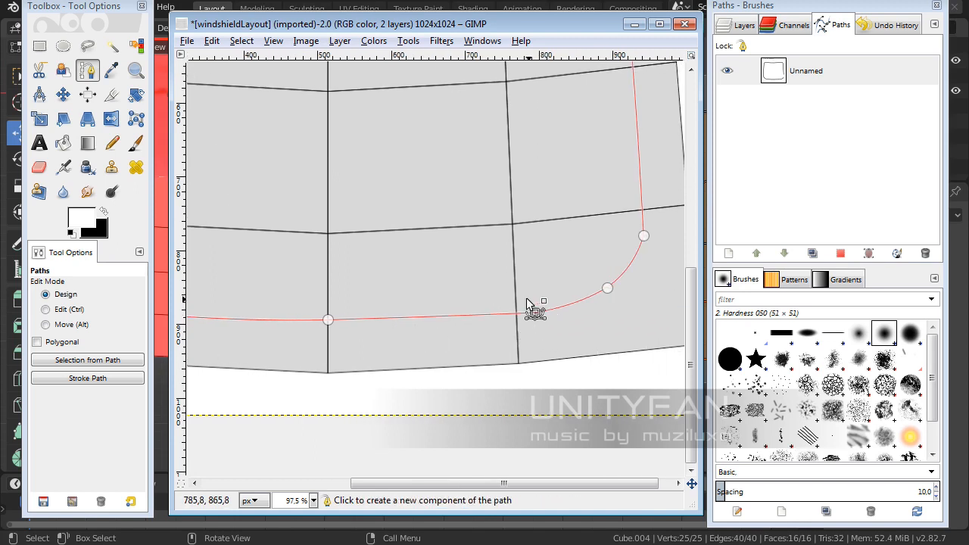
drag(644, 235, 644, 221)
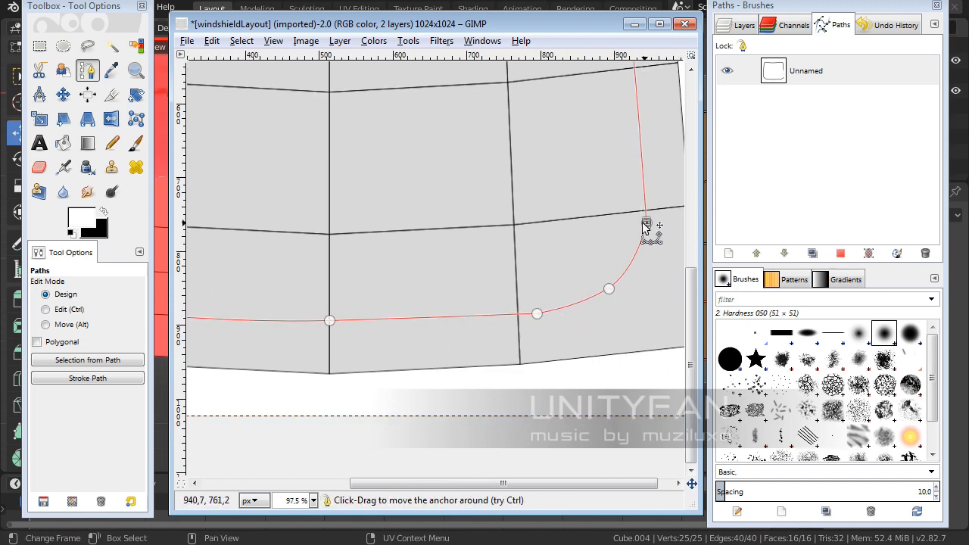
- Shift the path's upper, middle and lower anchors on the right edge outward, closer to the pane's border
middle_drag(502, 223, 614, 275)
click(132, 77)
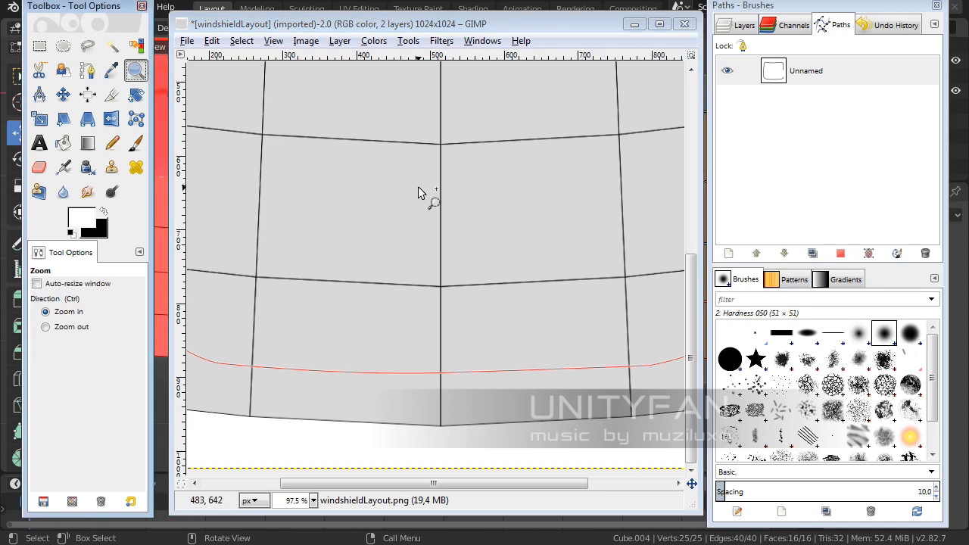
ctrl+click(419, 187)
ctrl+click(493, 228)
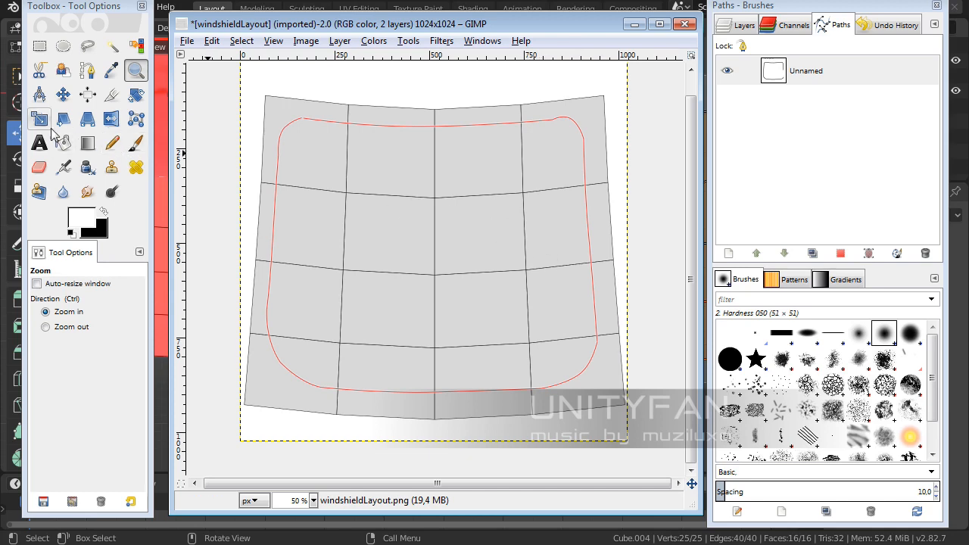
click(88, 69)
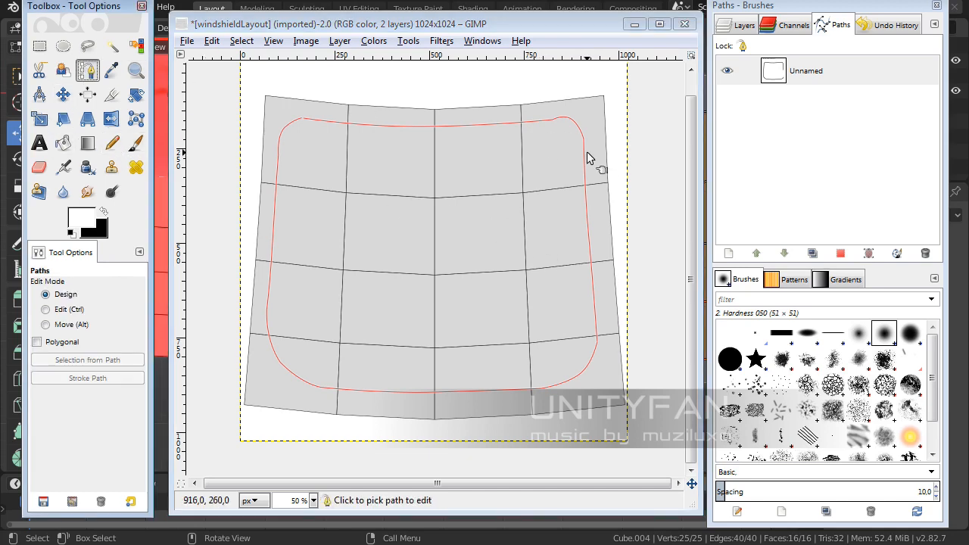
click(584, 151)
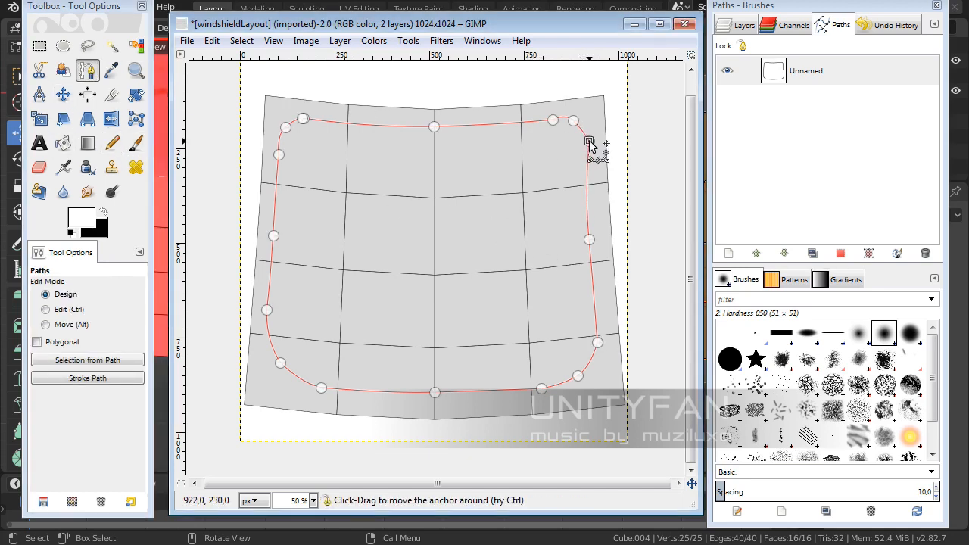
drag(589, 239, 598, 243)
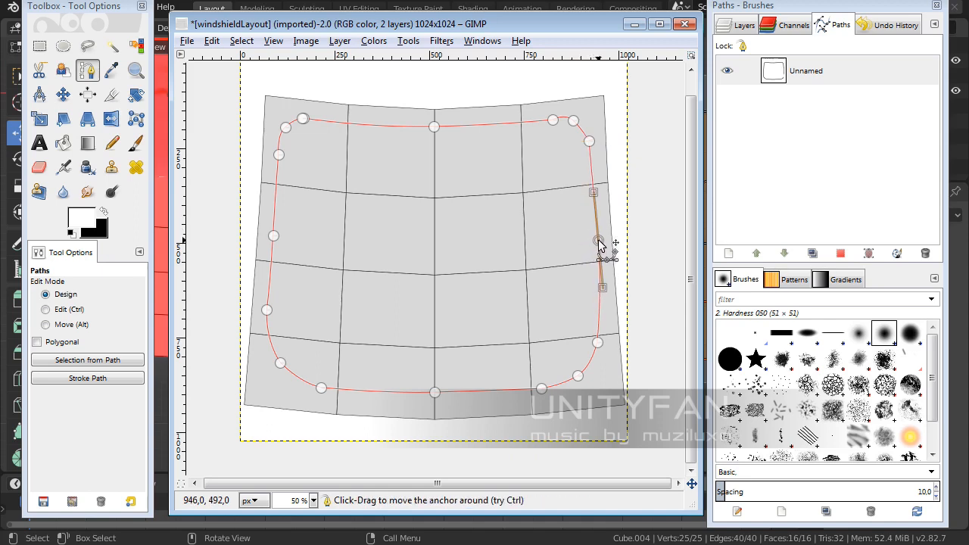
drag(599, 343, 606, 344)
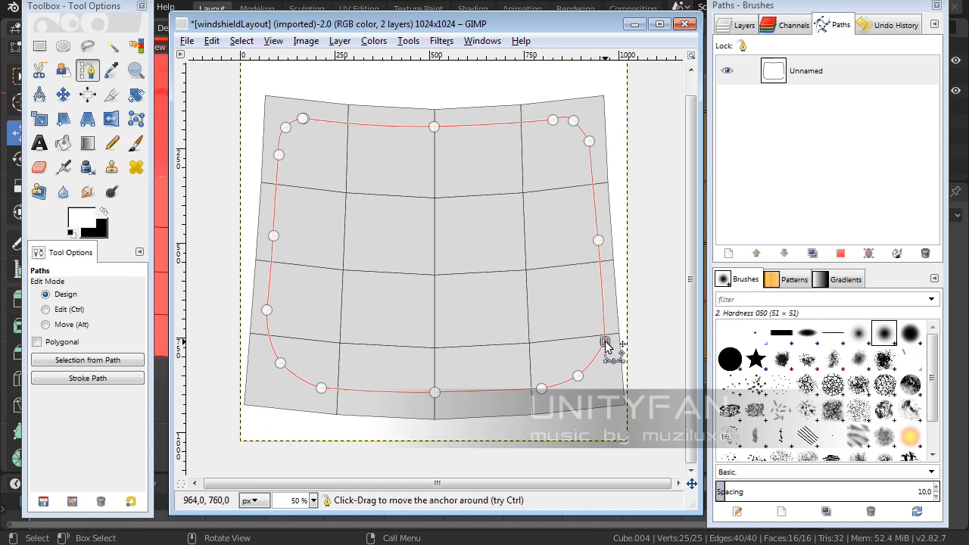
- Round the path's lower-right corner by raising the right edge's lower anchor and adjusting the corner anchor and its handle
drag(578, 375, 582, 378)
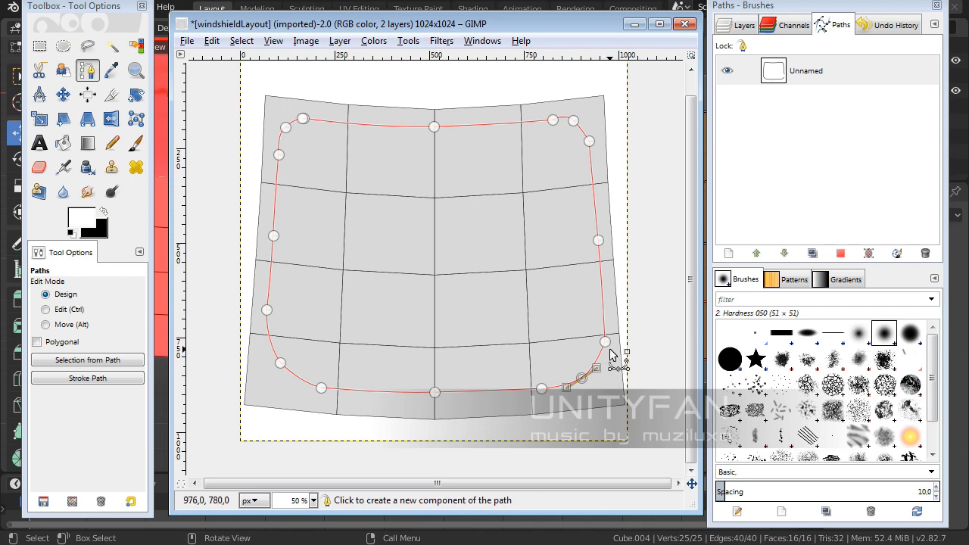
drag(605, 341, 605, 321)
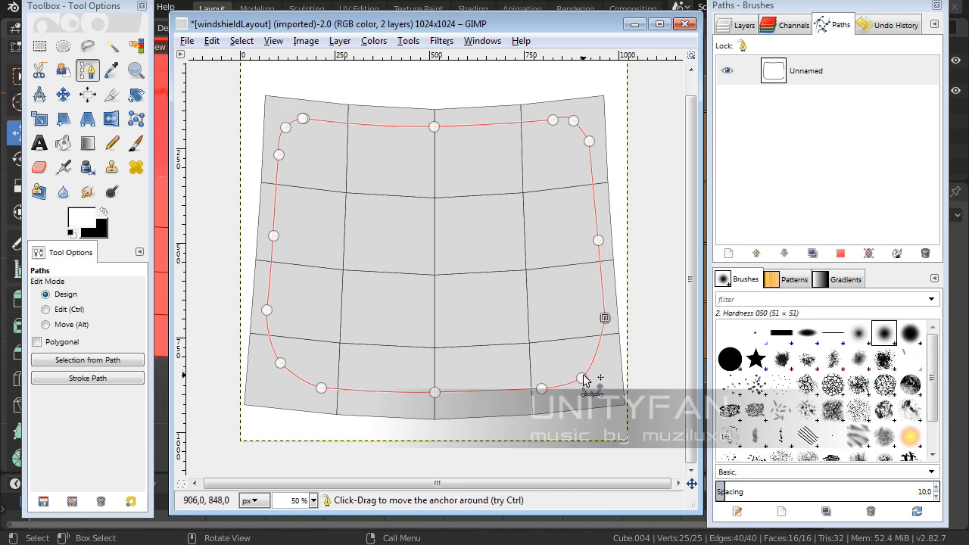
drag(582, 377, 589, 371)
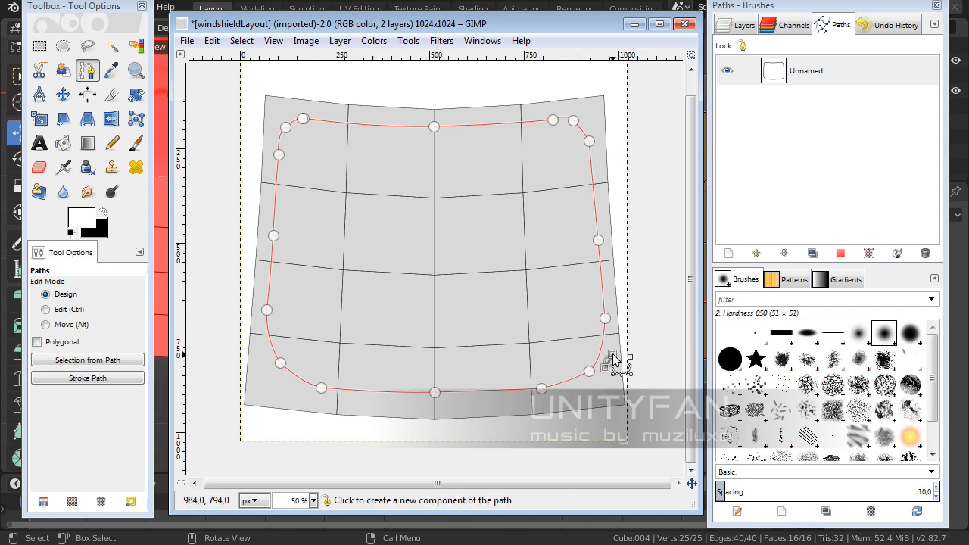
drag(604, 361, 610, 349)
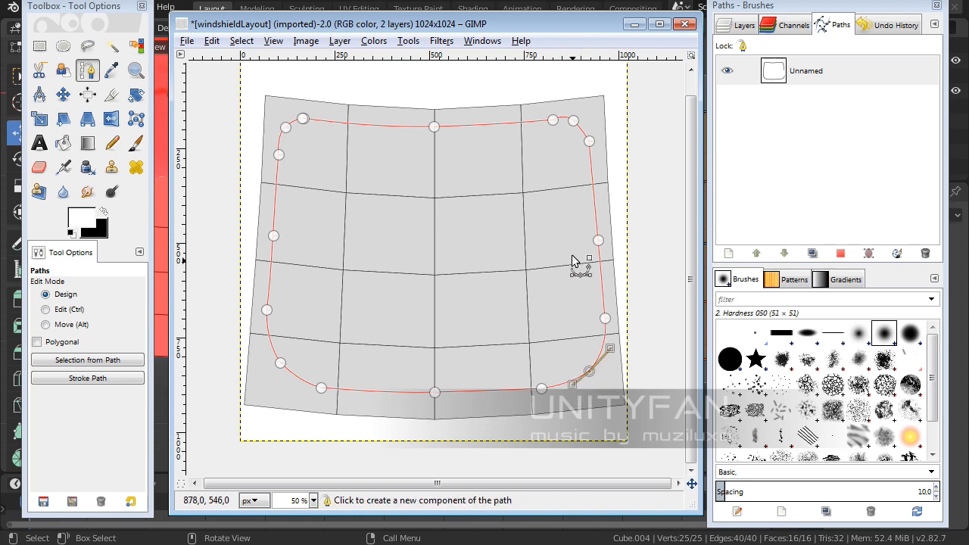
- Move the path's upper-right corner anchor slightly outward to smooth the curve there
middle_drag(561, 144, 541, 161)
click(136, 71)
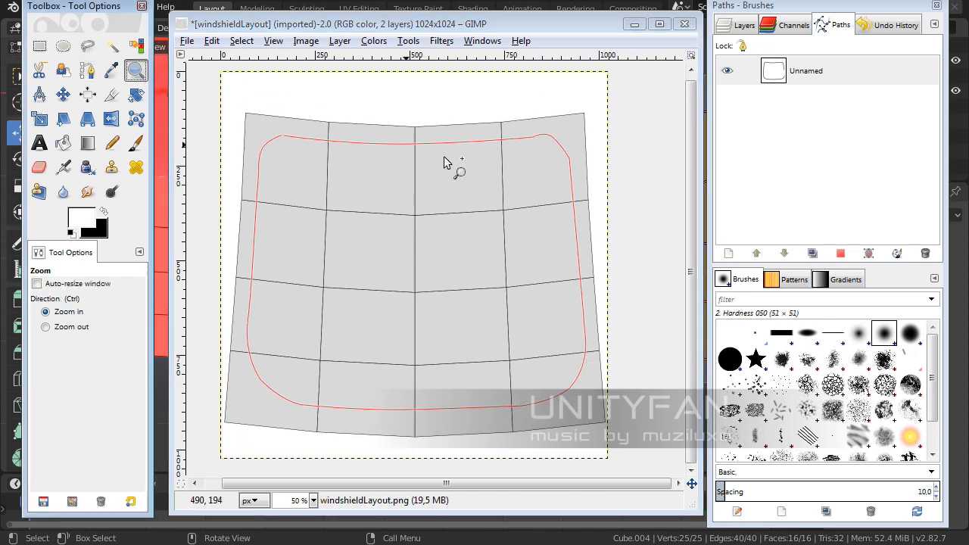
drag(577, 205, 487, 119)
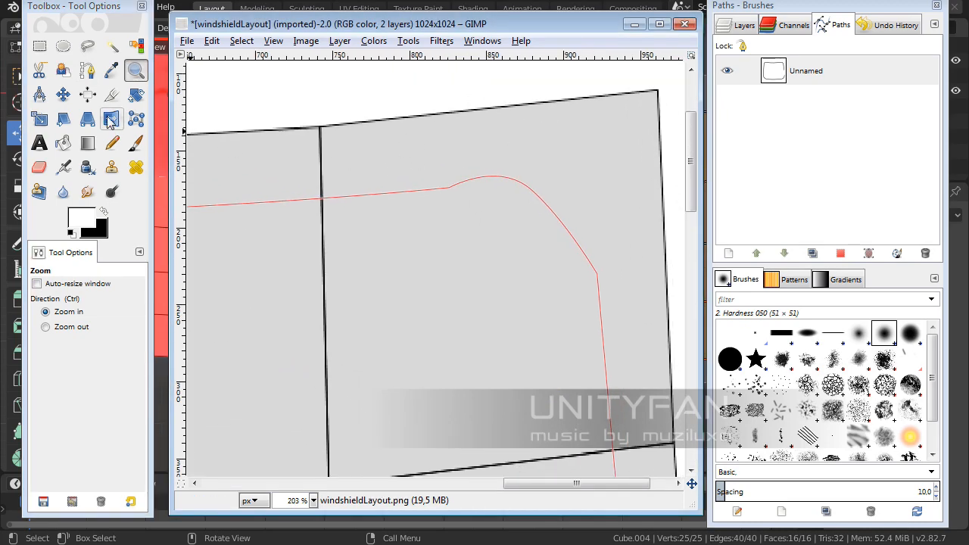
click(87, 70)
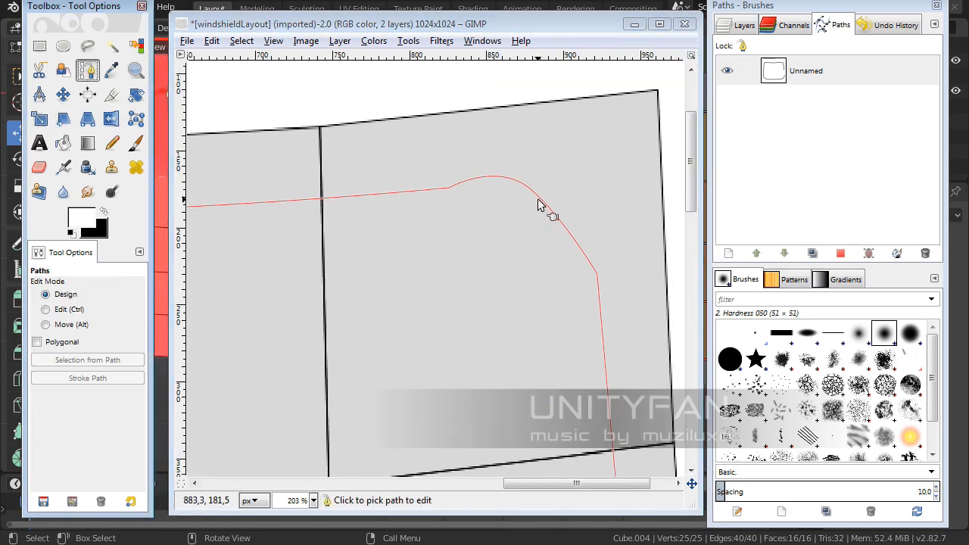
click(536, 196)
click(544, 195)
drag(543, 193, 555, 201)
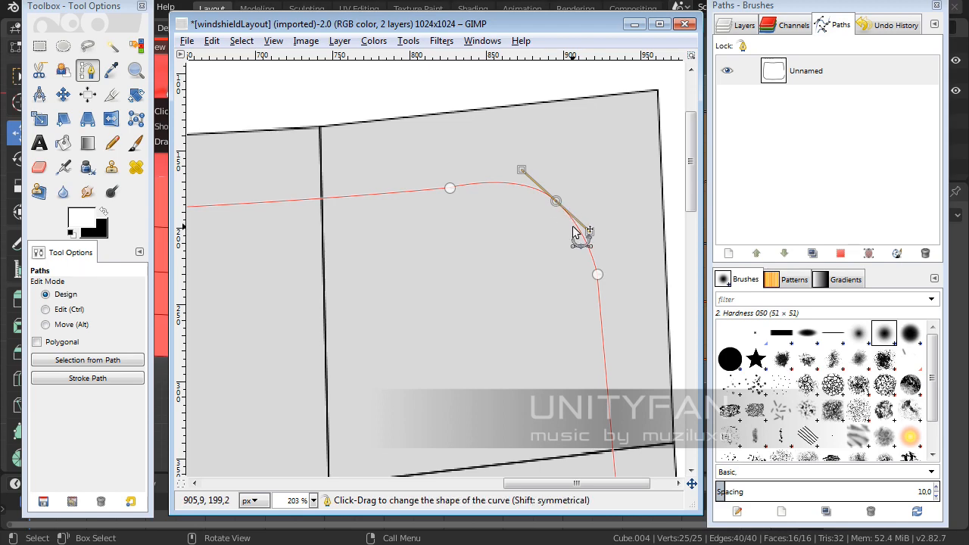
- Lower the left edge's bottom anchor slightly to refine the path's lower-left curve
click(137, 72)
ctrl+scroll(373, 212, down, 4)
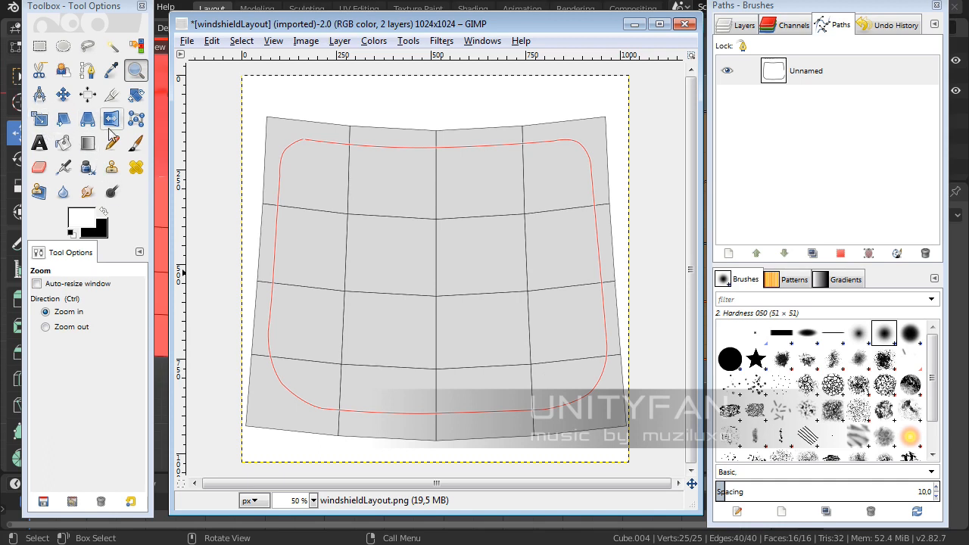
click(87, 70)
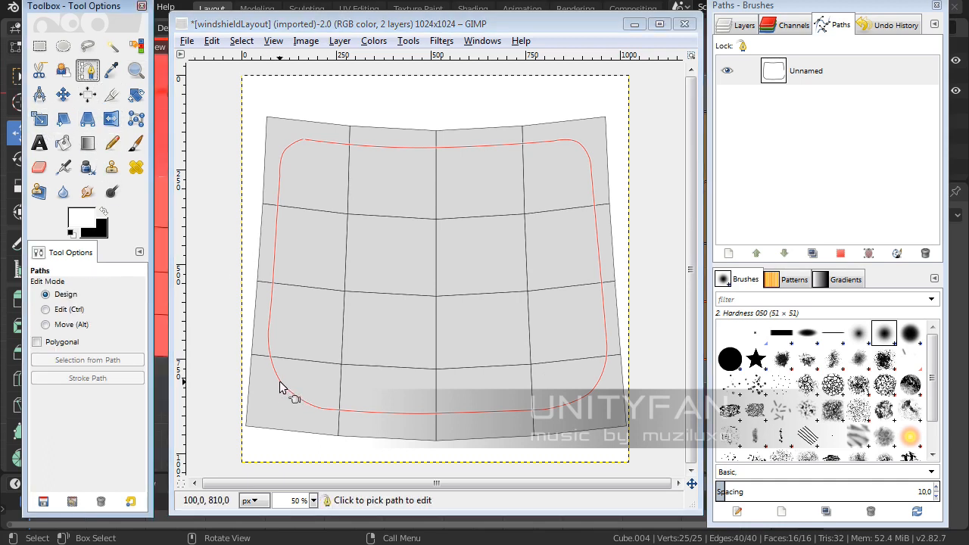
click(280, 388)
click(279, 386)
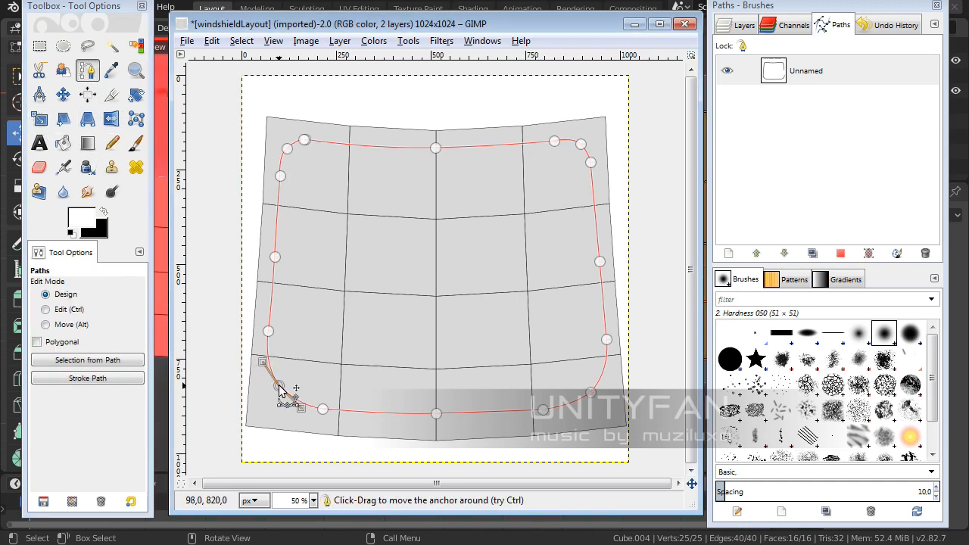
drag(262, 362, 266, 343)
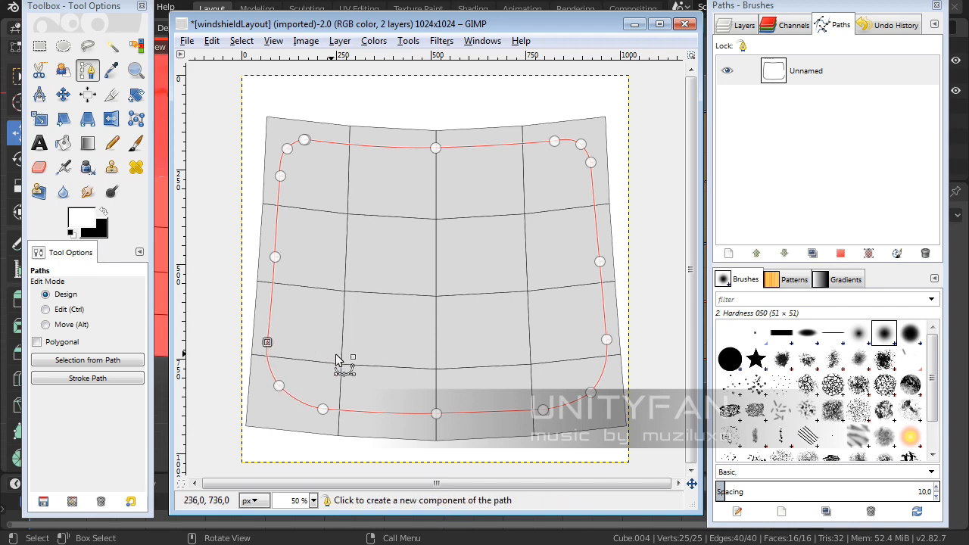
- Leave path editing with the Move tool and select the finished outline in the path list
click(839, 72)
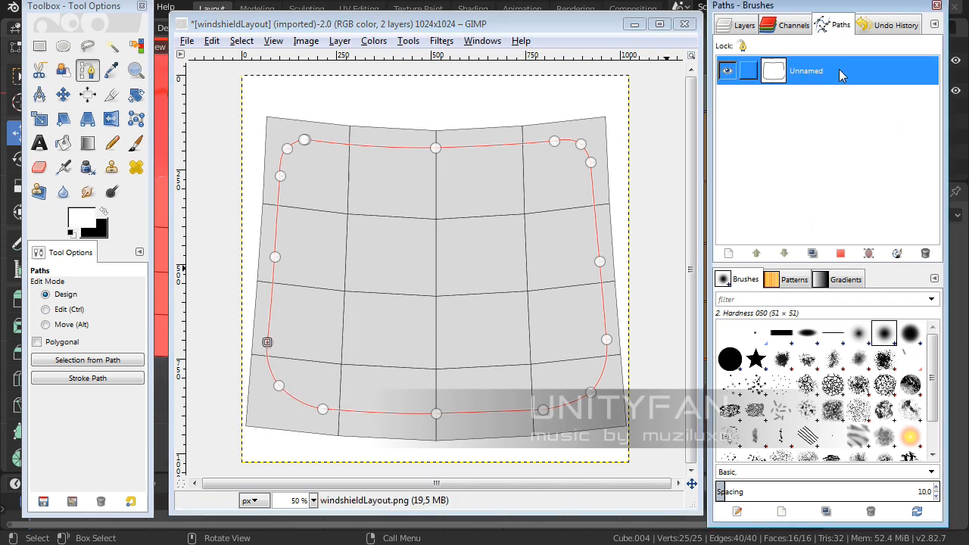
click(63, 93)
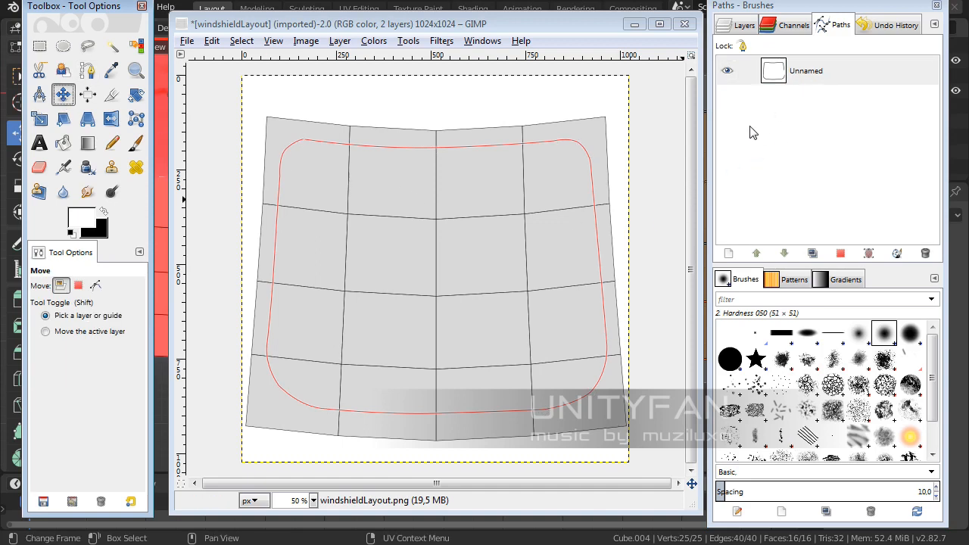
click(823, 77)
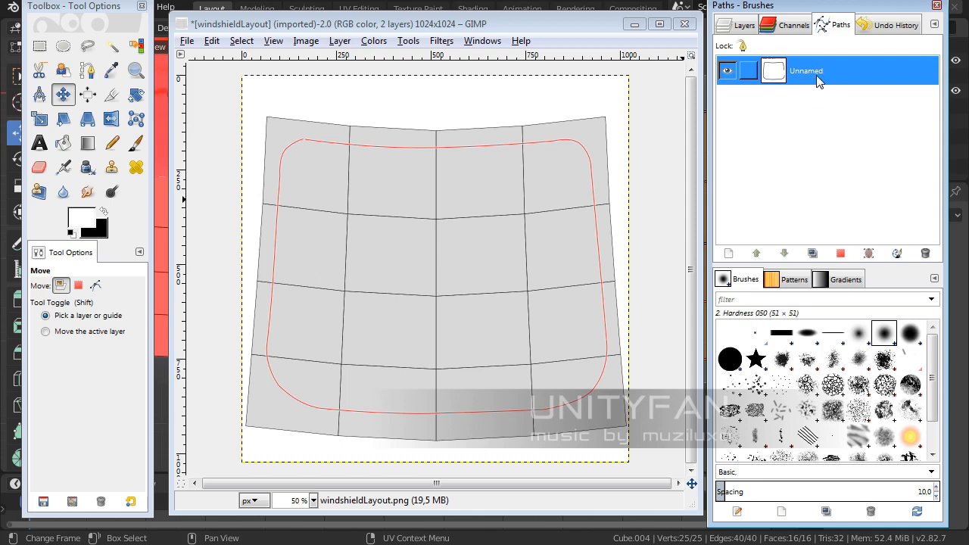
- Convert the windshield outline path to a selection and invert it
right_click(819, 82)
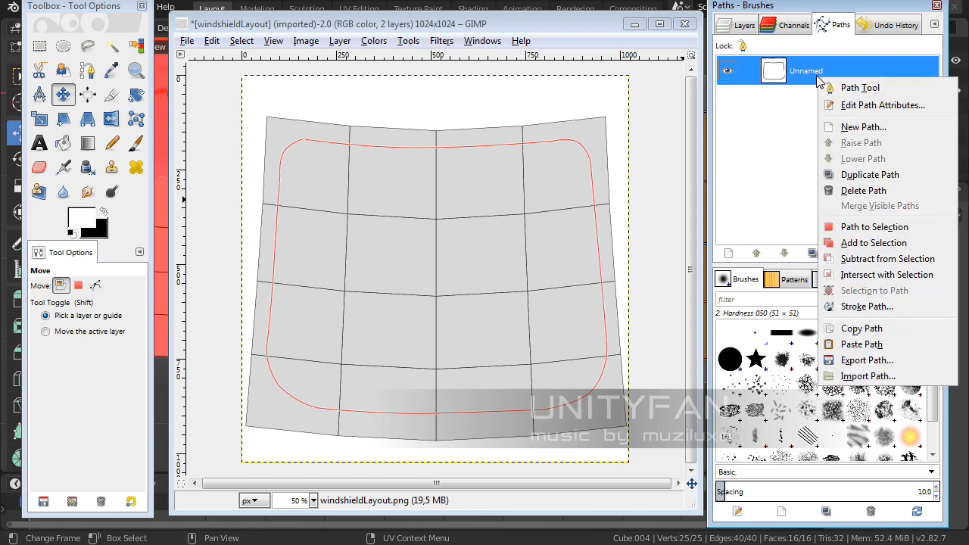
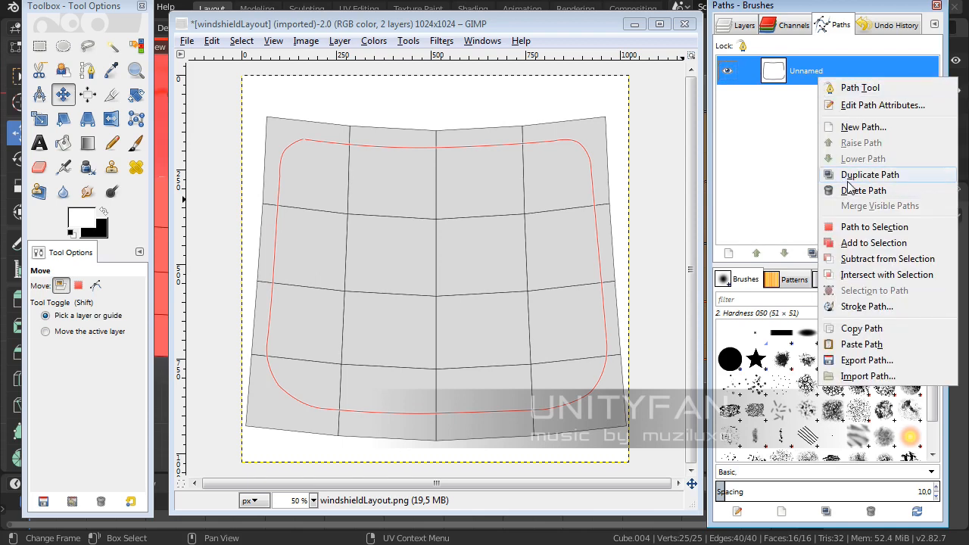
click(874, 229)
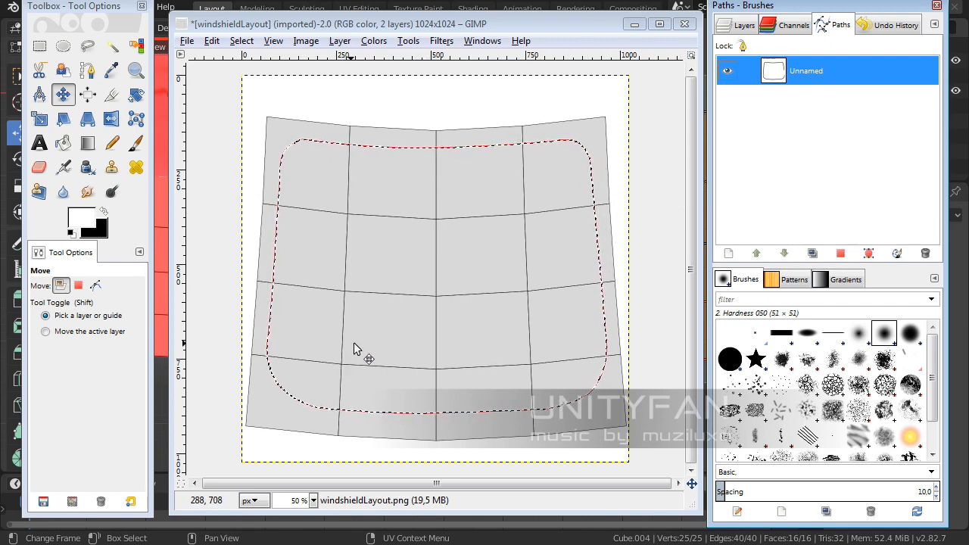
click(241, 42)
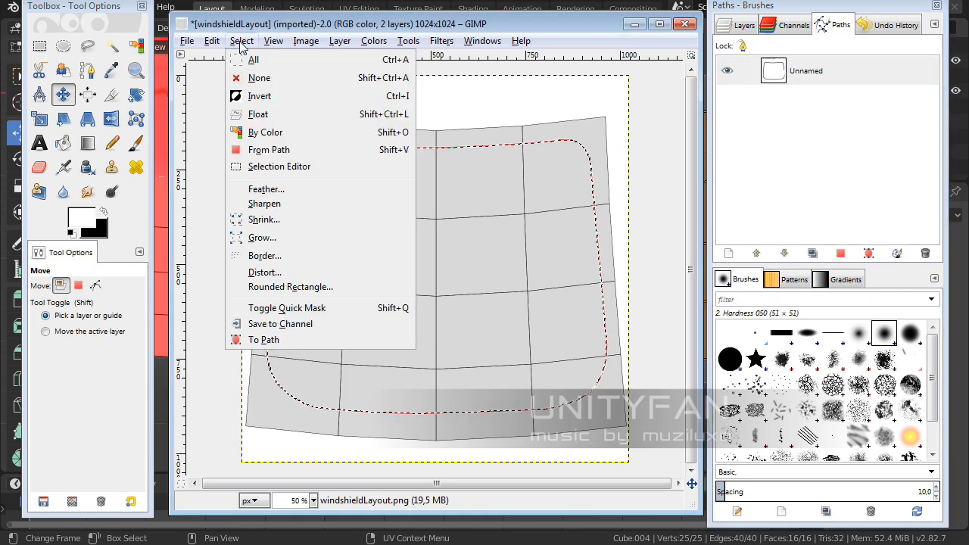
click(272, 97)
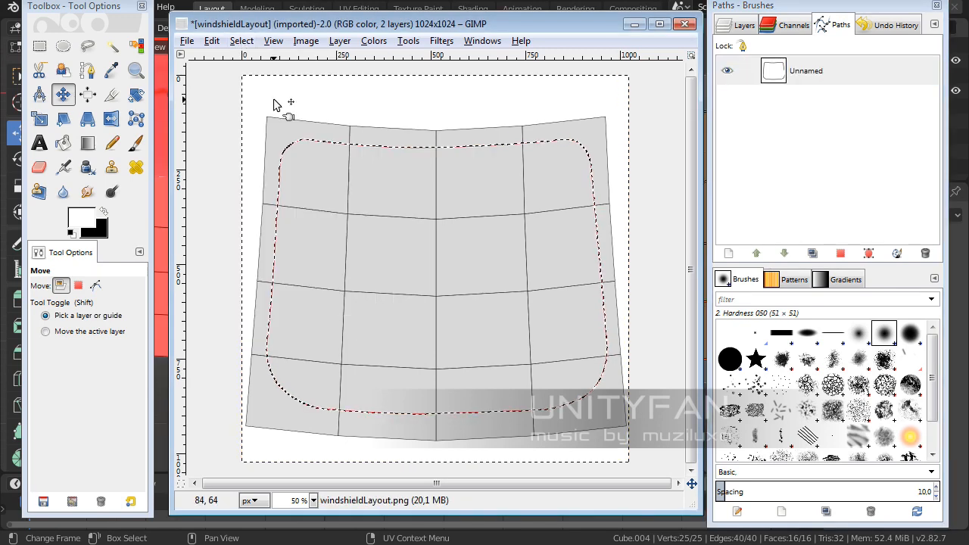
- Add a new layer, fill the area outside the windshield outline with black, and clear the selection
click(741, 25)
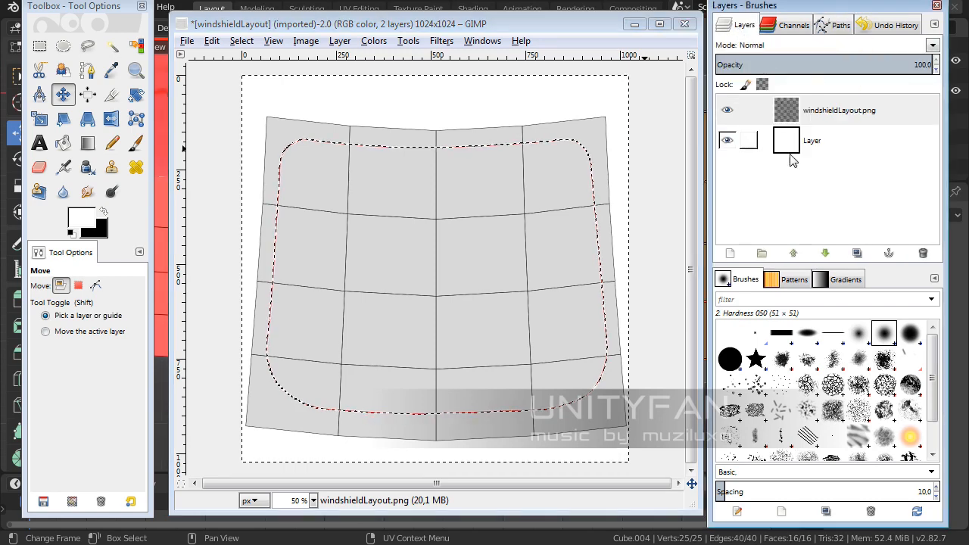
click(730, 255)
click(735, 318)
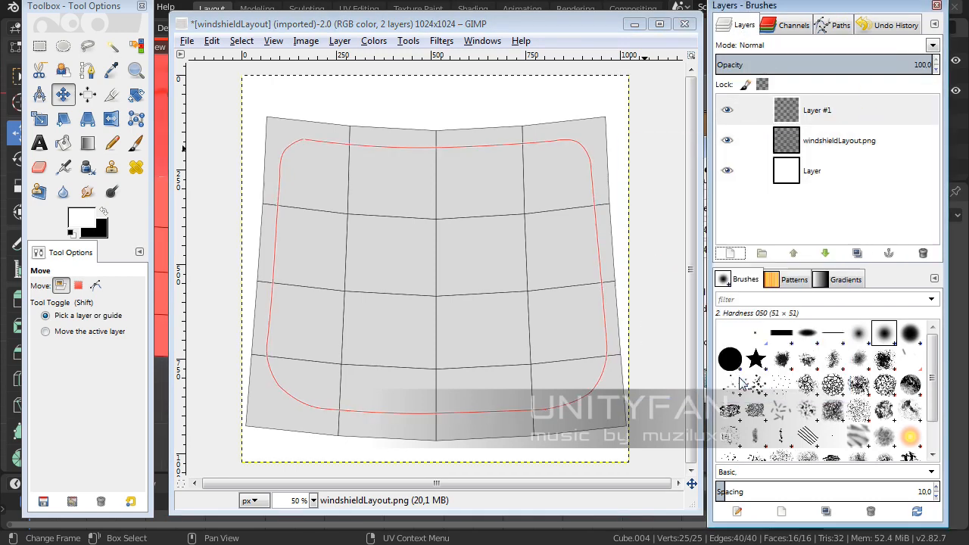
click(103, 216)
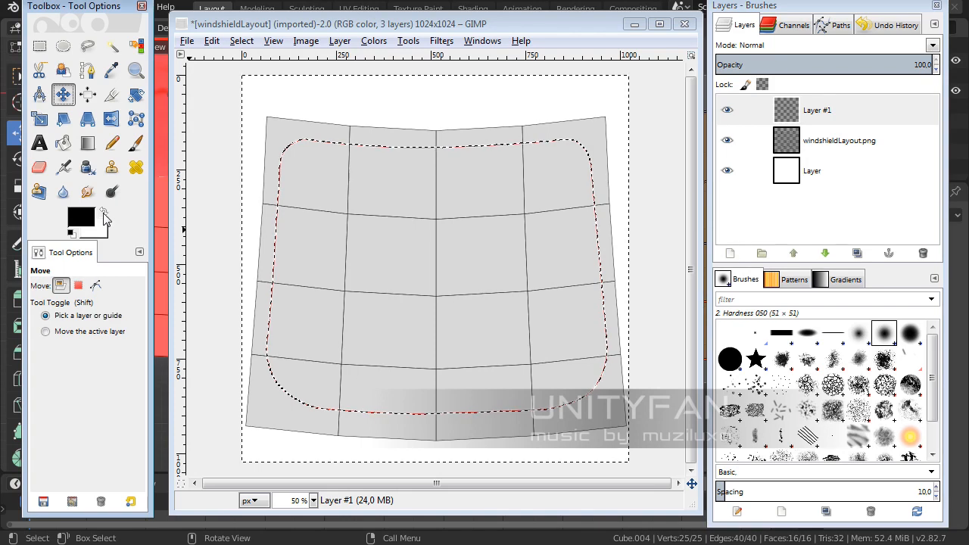
click(63, 142)
click(320, 113)
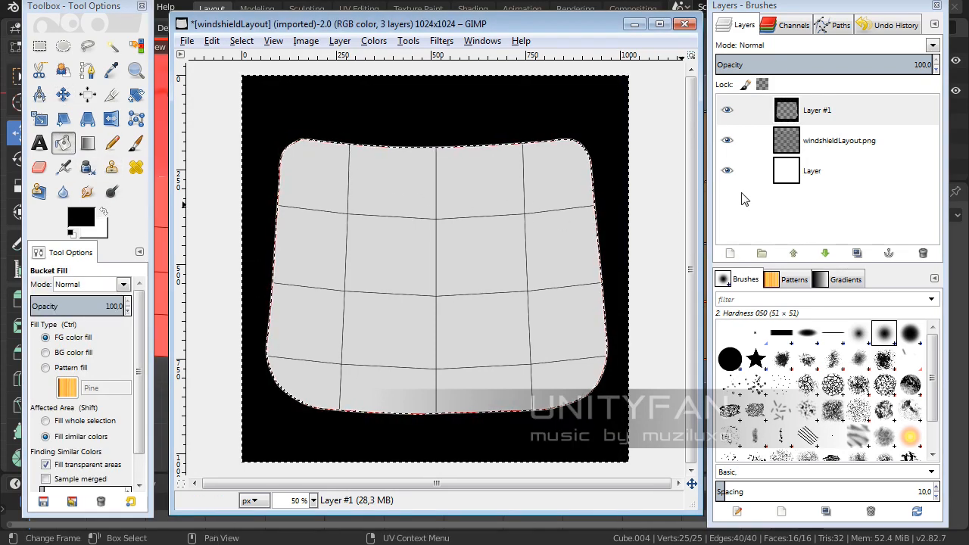
click(233, 43)
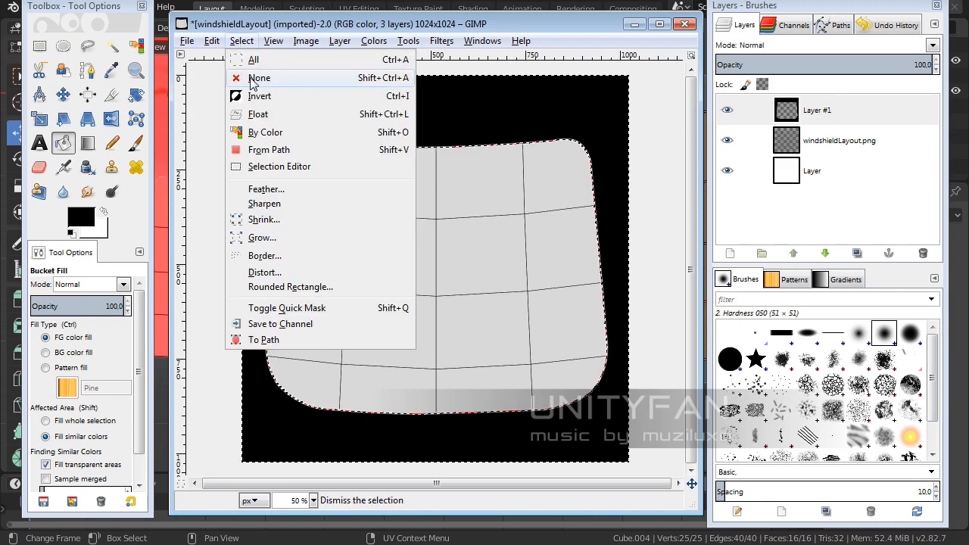
click(252, 75)
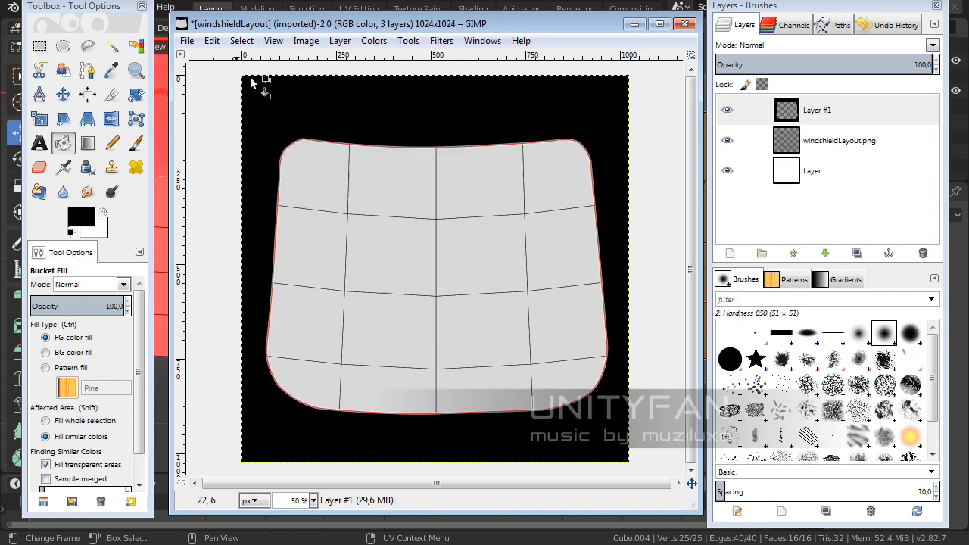
- Hide the windshieldLayout.png layer, the white background layer and the outline path, keeping the black frame layer active
click(727, 141)
click(726, 171)
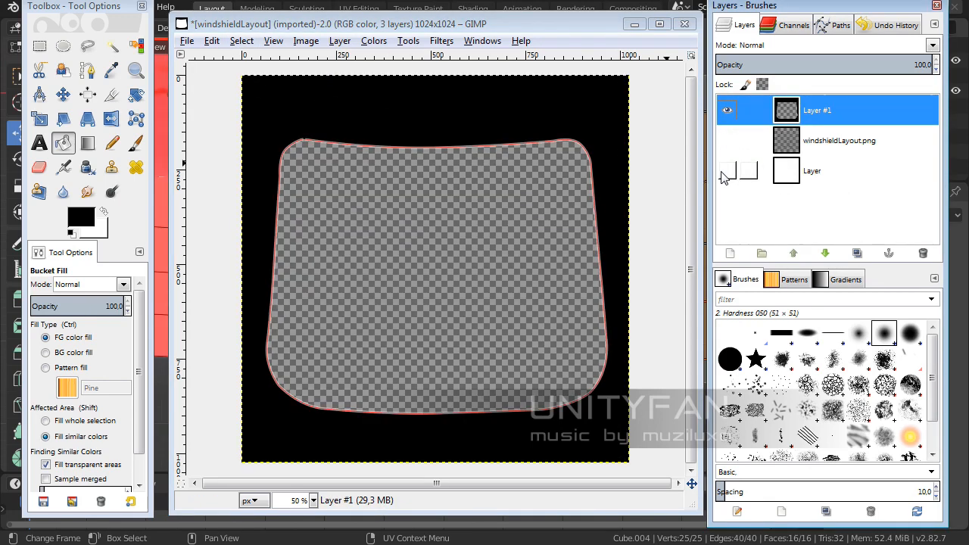
click(839, 25)
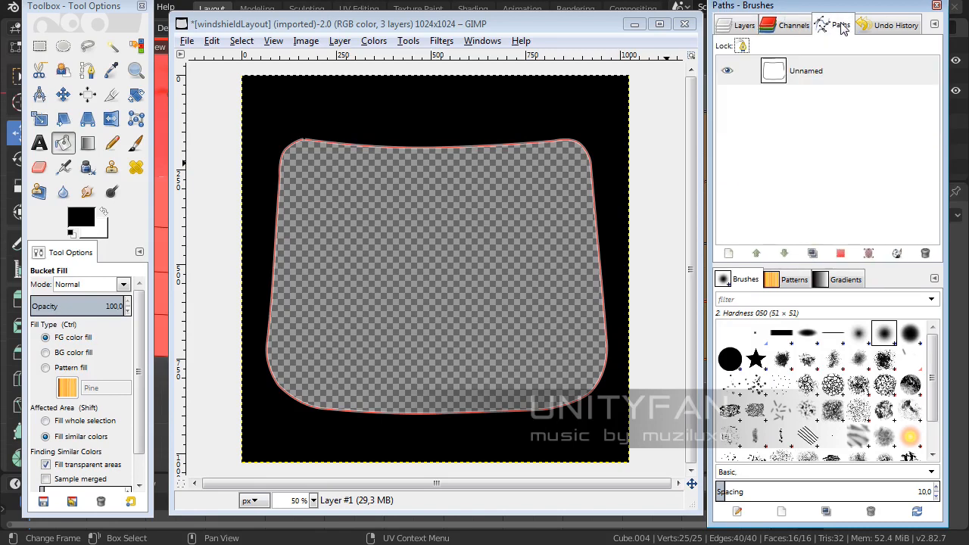
click(728, 72)
click(736, 25)
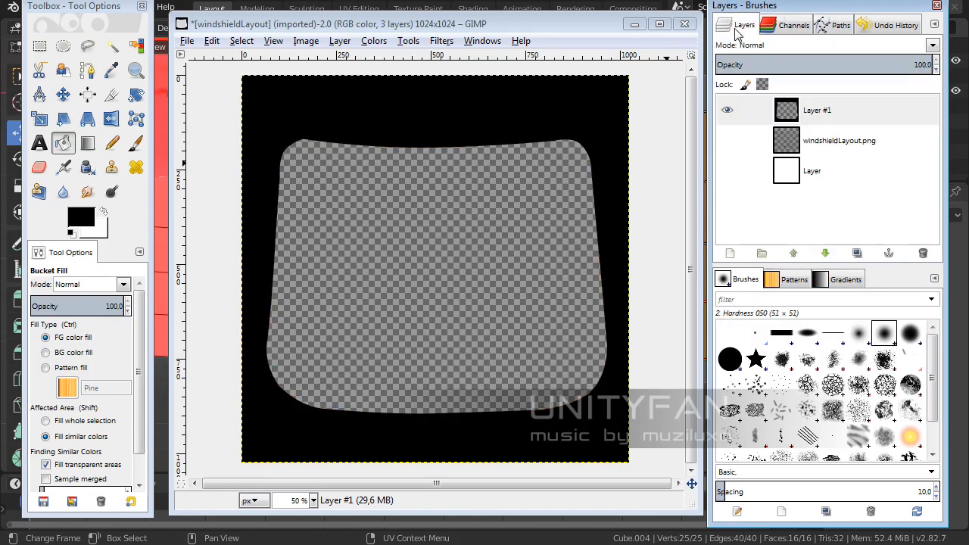
click(809, 121)
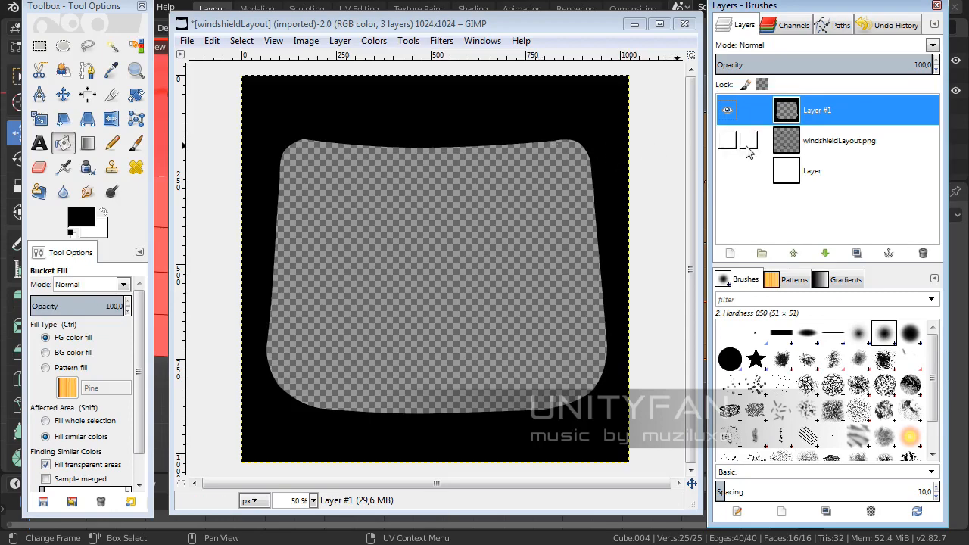
- Export the image to the textures folder as windshieldTexure.png with the default PNG options
click(187, 41)
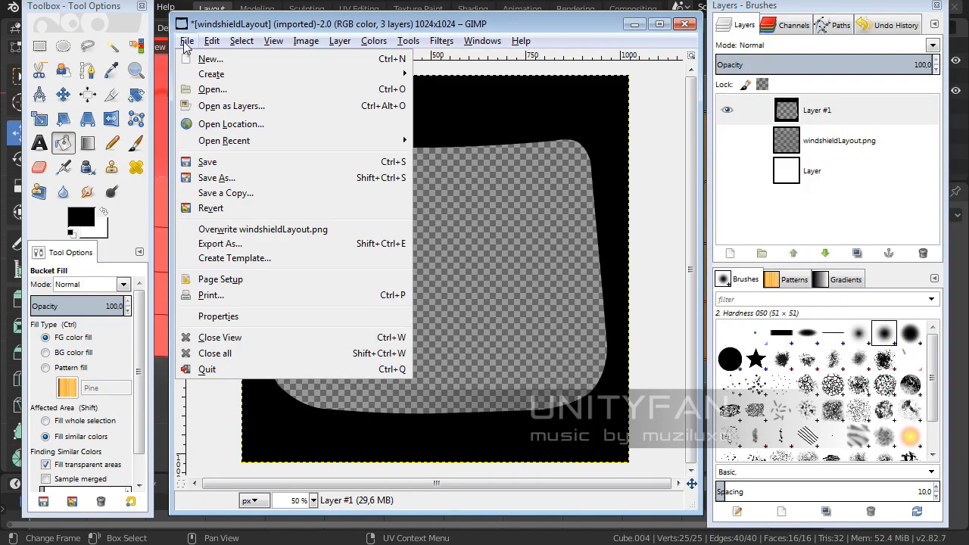
click(218, 244)
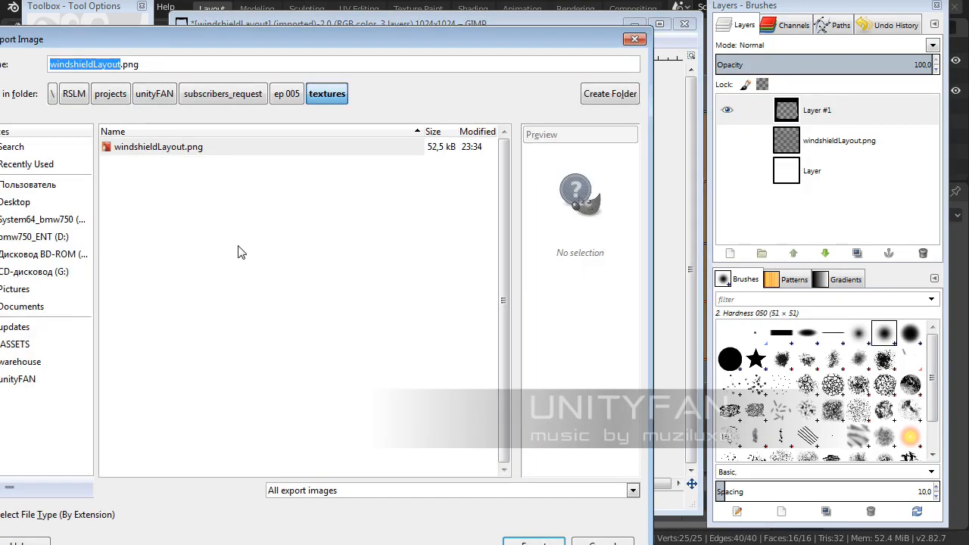
click(150, 67)
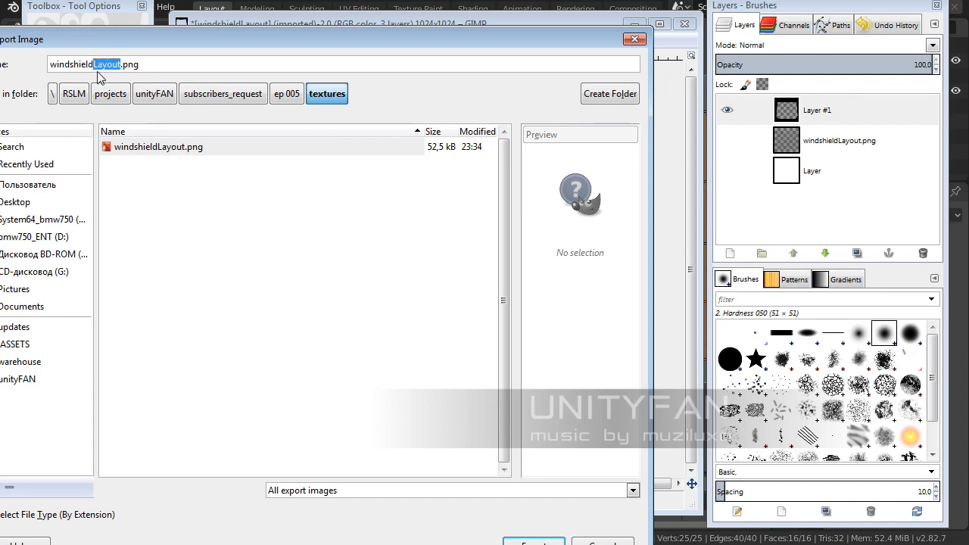
text(Texure)
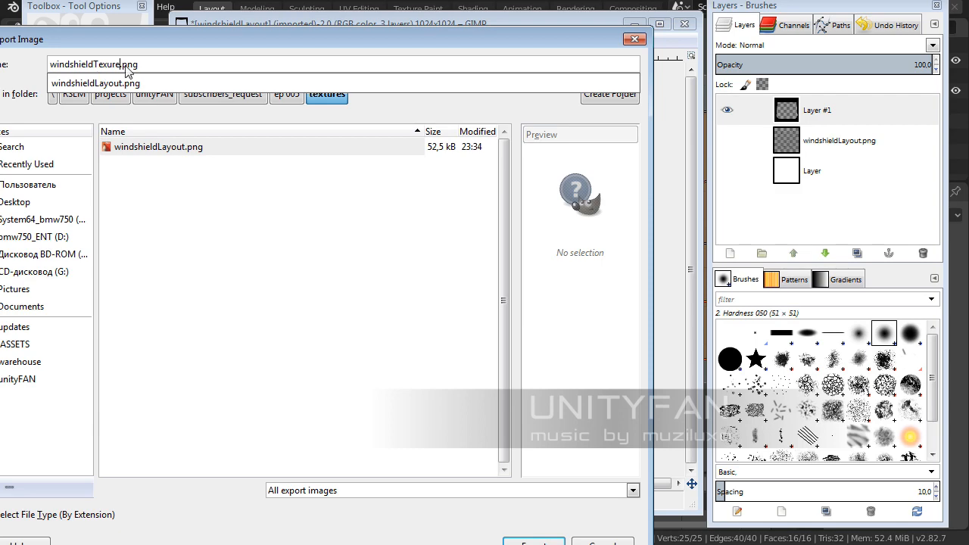
click(545, 543)
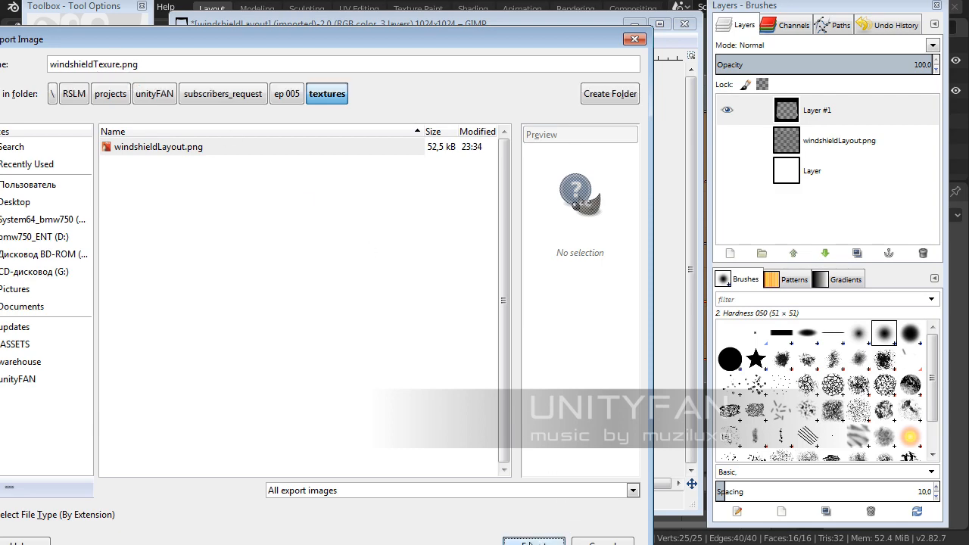
click(533, 543)
click(375, 447)
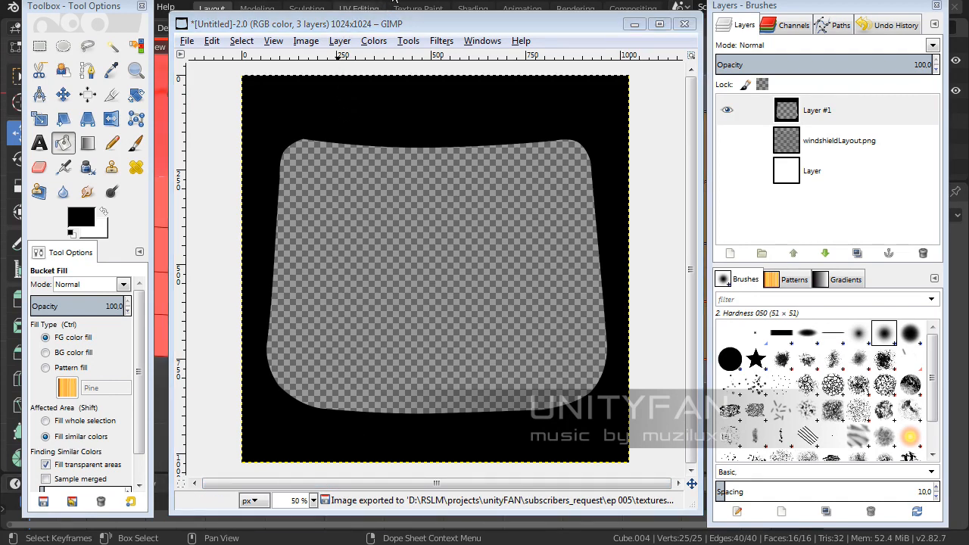
- Switch to Blender, deselect the windshield faces, and join the 3D viewport over the UV editor area
click(635, 25)
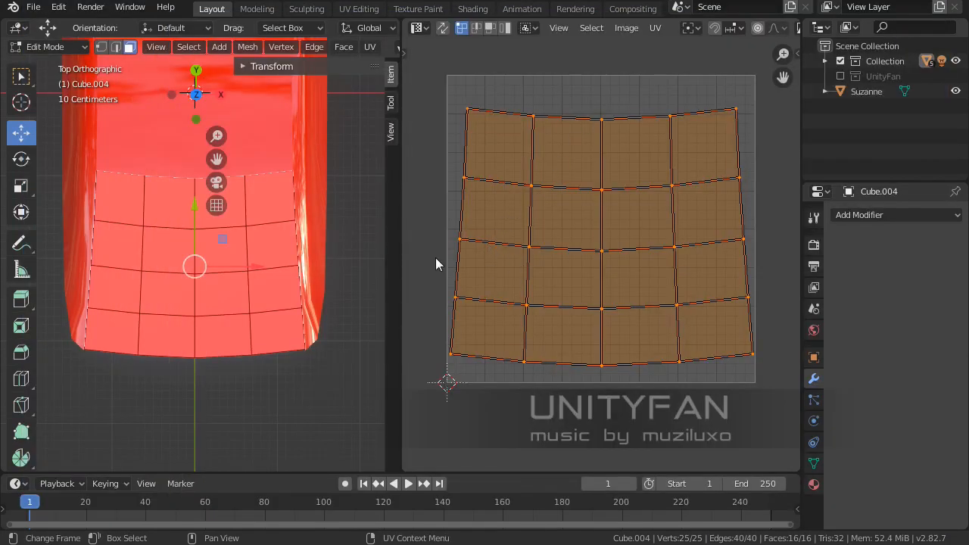
right_click(396, 264)
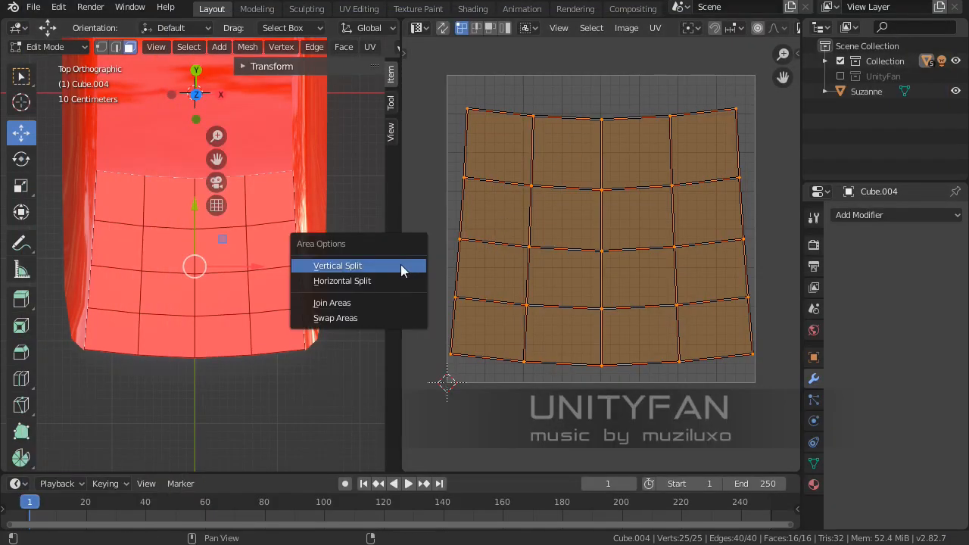
click(402, 188)
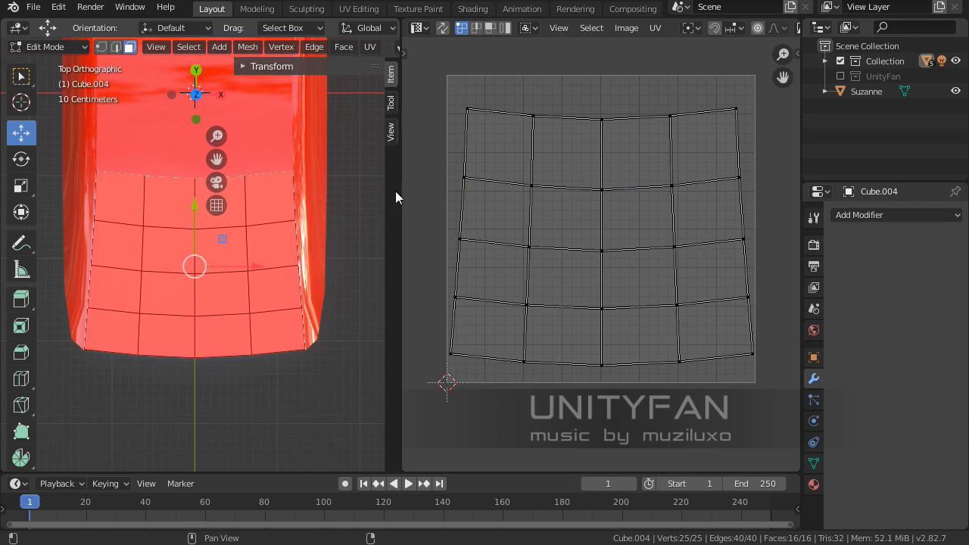
key(alt+a)
right_click(401, 194)
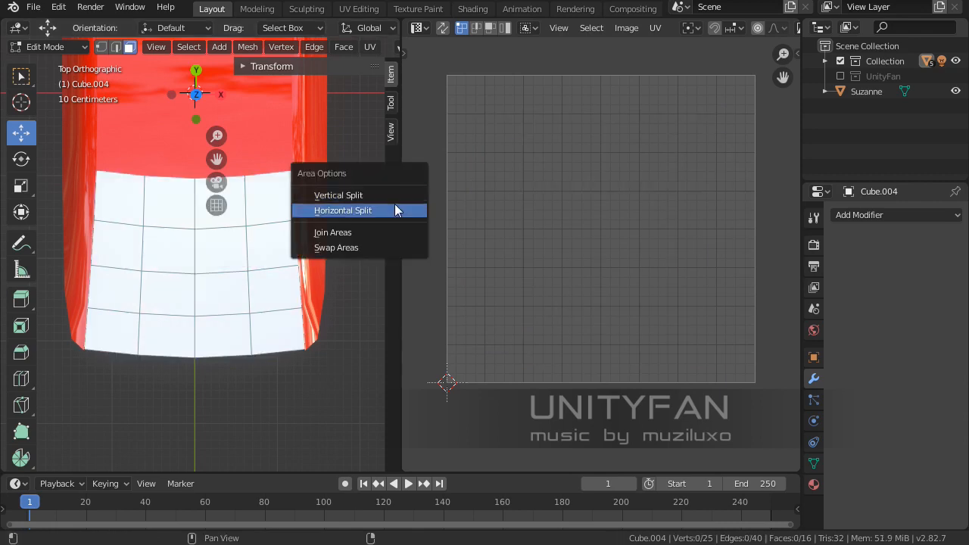
click(352, 232)
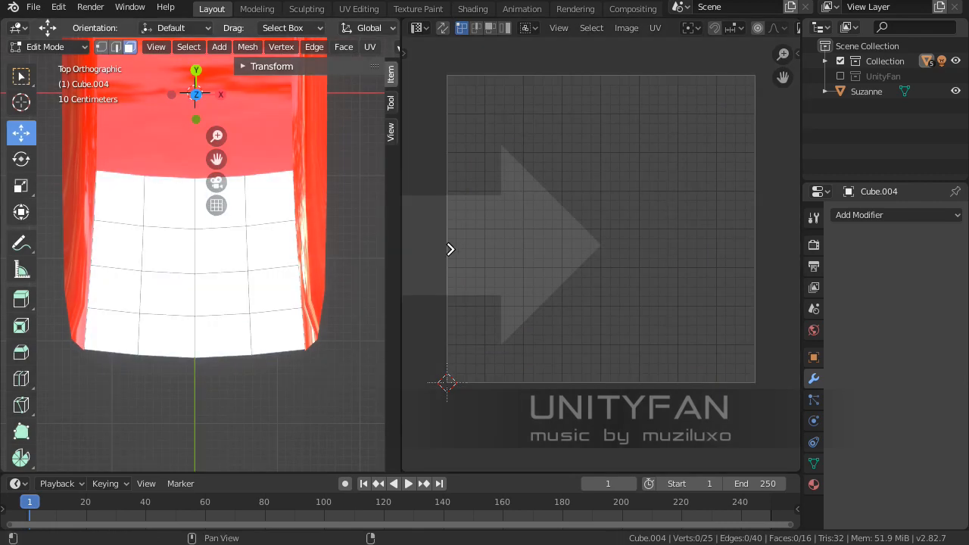
click(451, 249)
- Leave Edit Mode on the windshield and return to Object Mode in a perspective view
middle_drag(392, 281, 386, 222)
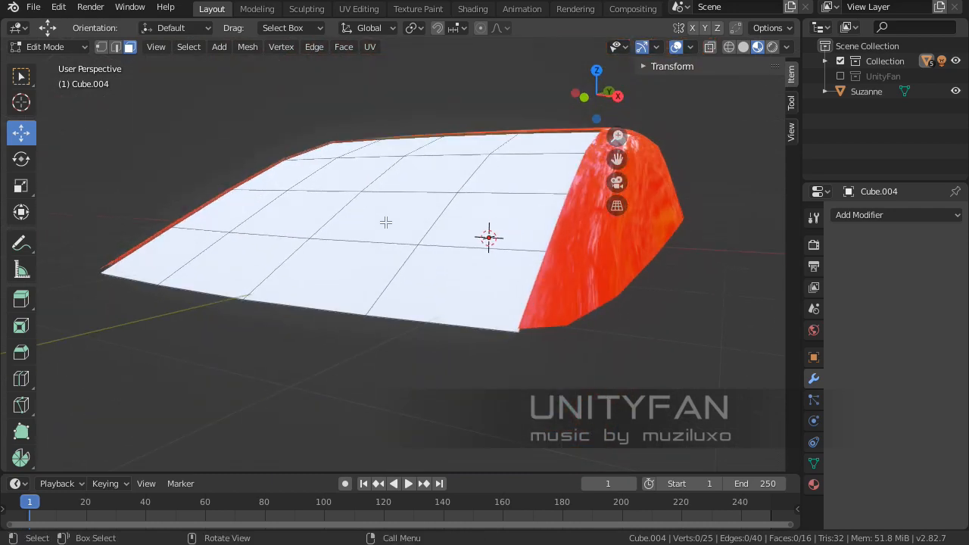
key(Tab)
middle_drag(379, 303, 390, 327)
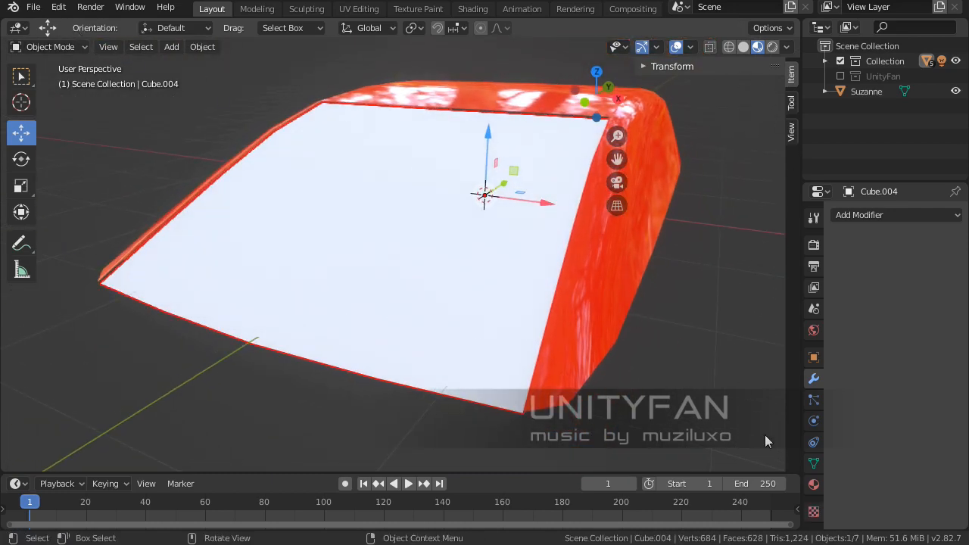
drag(798, 24, 776, 149)
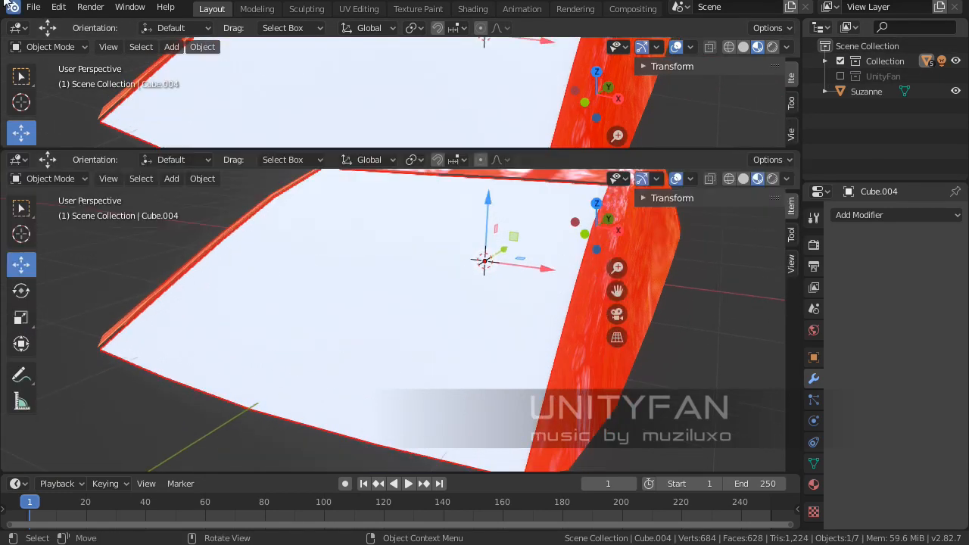
right_click(726, 150)
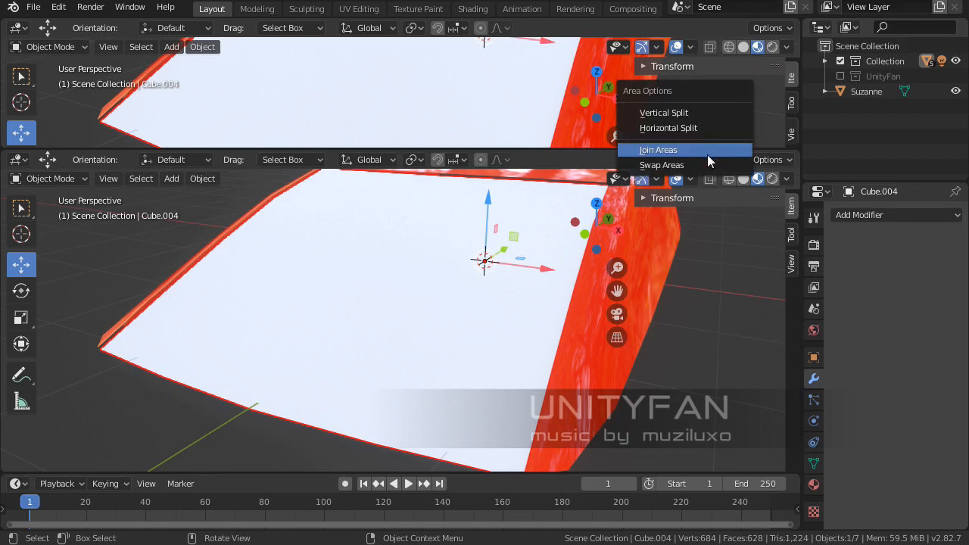
click(688, 150)
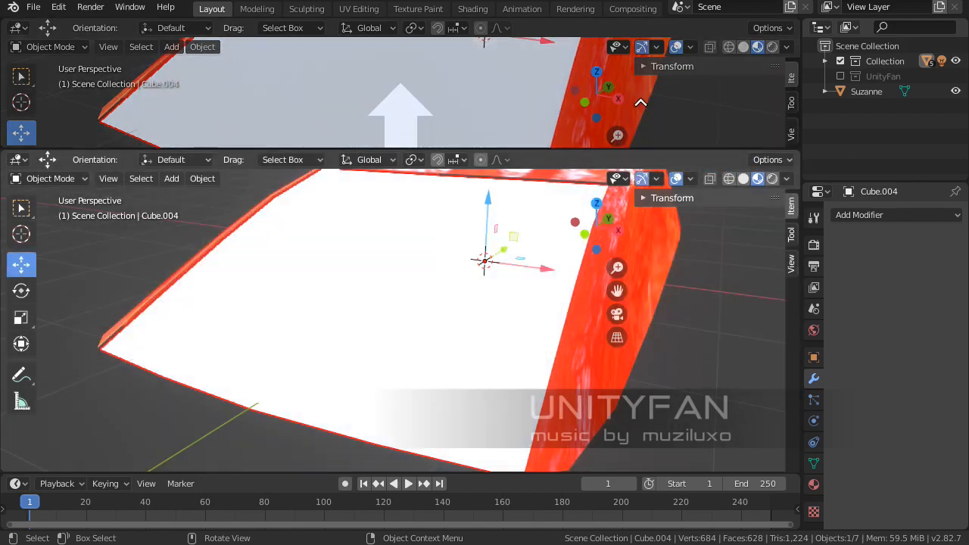
click(742, 96)
- Split the 3D viewport side by side and turn one area into a Shader Editor, widened for node work
drag(636, 22, 262, 27)
click(20, 30)
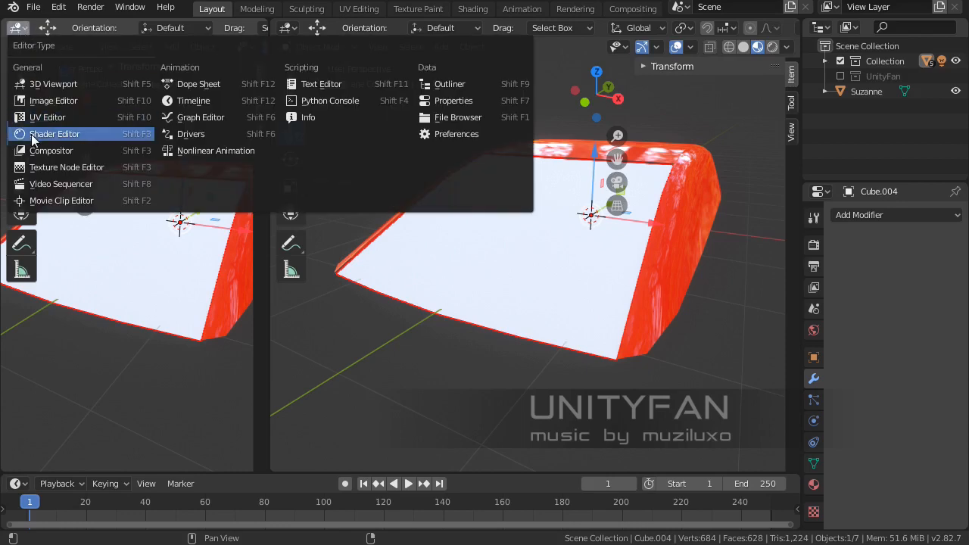
click(34, 134)
drag(265, 293, 344, 284)
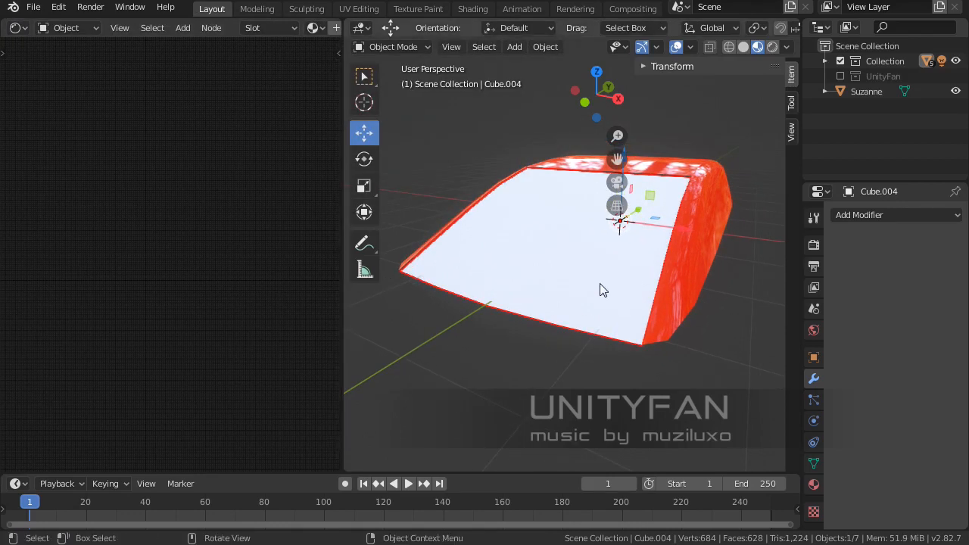
- Create a new material for the windshield object
click(815, 483)
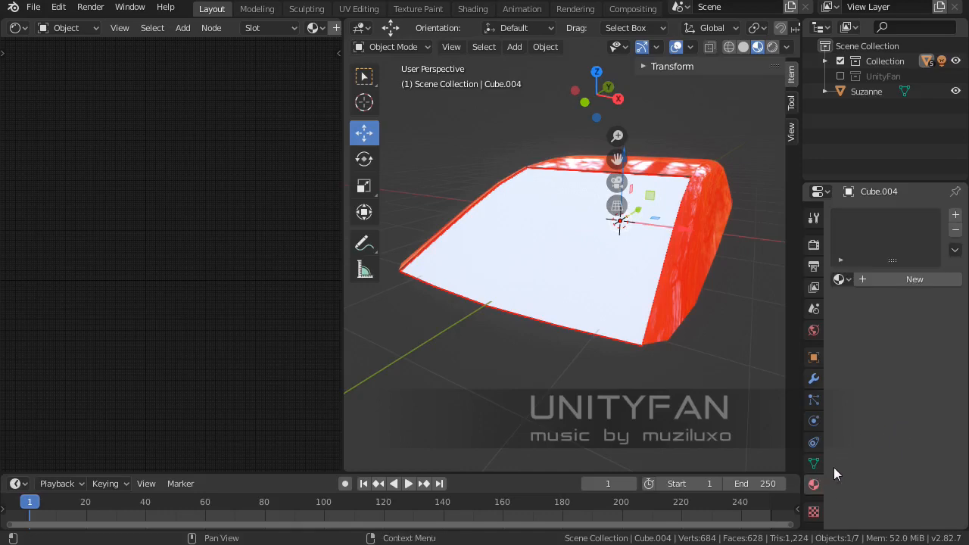
click(861, 280)
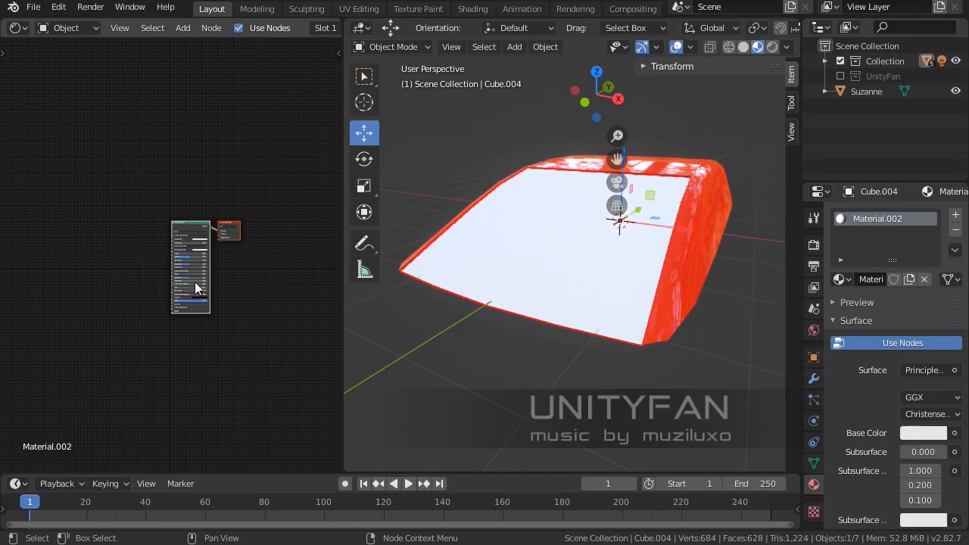
- Add an Image Texture node beside the Principled BSDF in the windshield material
scroll(195, 281, up, 6)
middle_drag(136, 273, 117, 274)
scroll(231, 241, up, 3)
scroll(175, 263, up, 2)
key(shift+a)
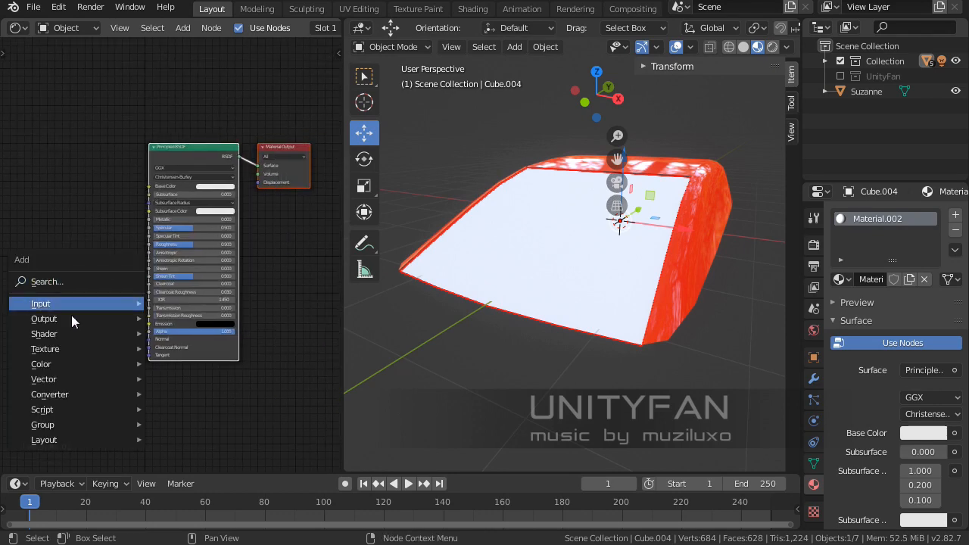
mouse_move(73, 349)
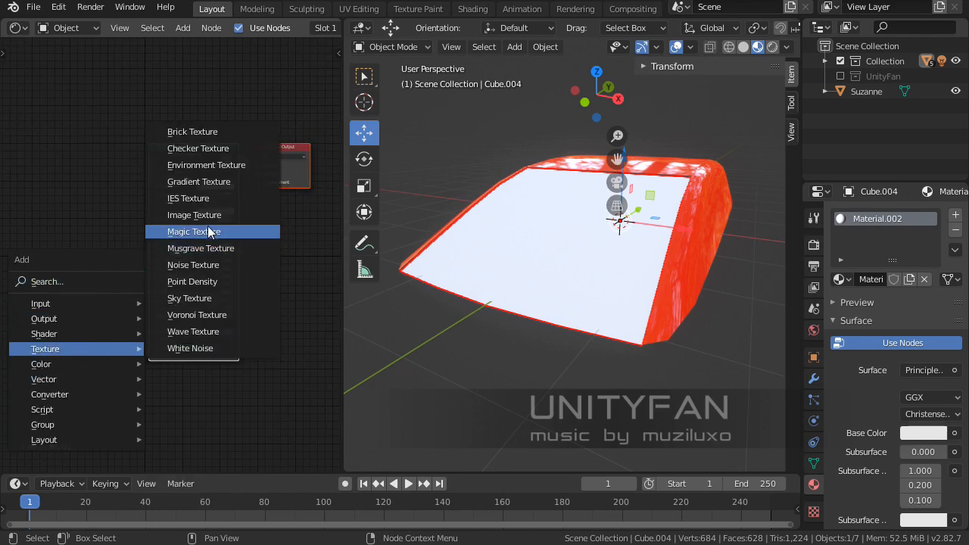
click(194, 215)
click(148, 230)
scroll(166, 230, up, 2)
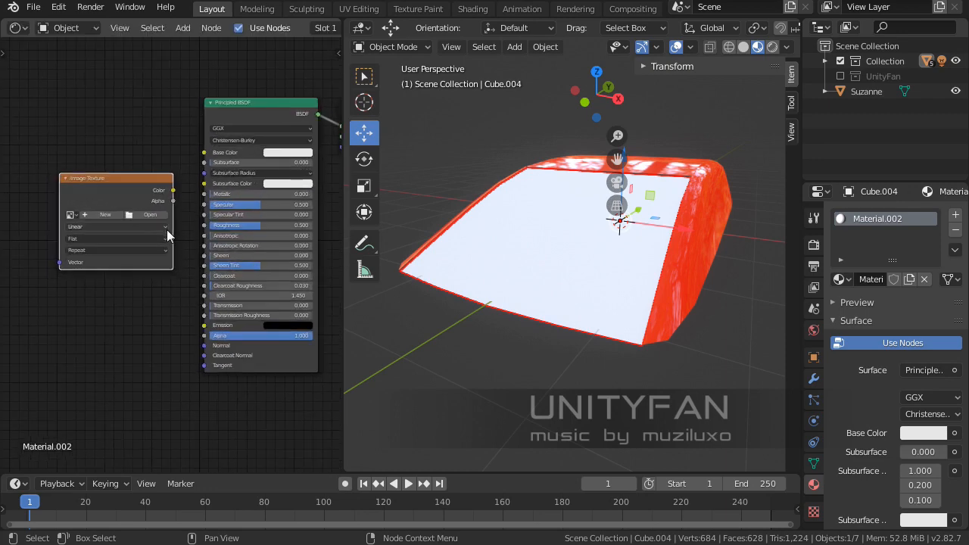
- Load the windshield texture PNG from the subscribers_request project folder into the Image Texture node
click(141, 215)
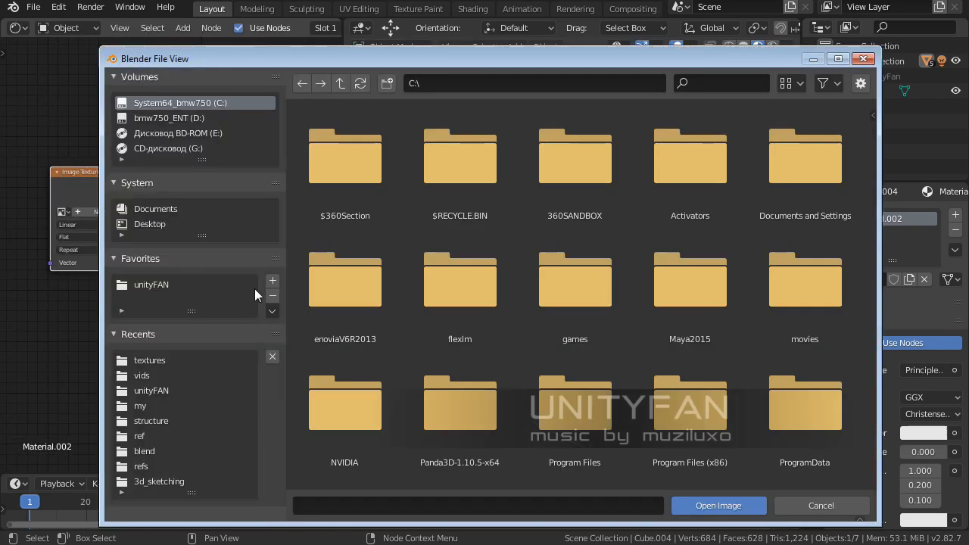
click(146, 287)
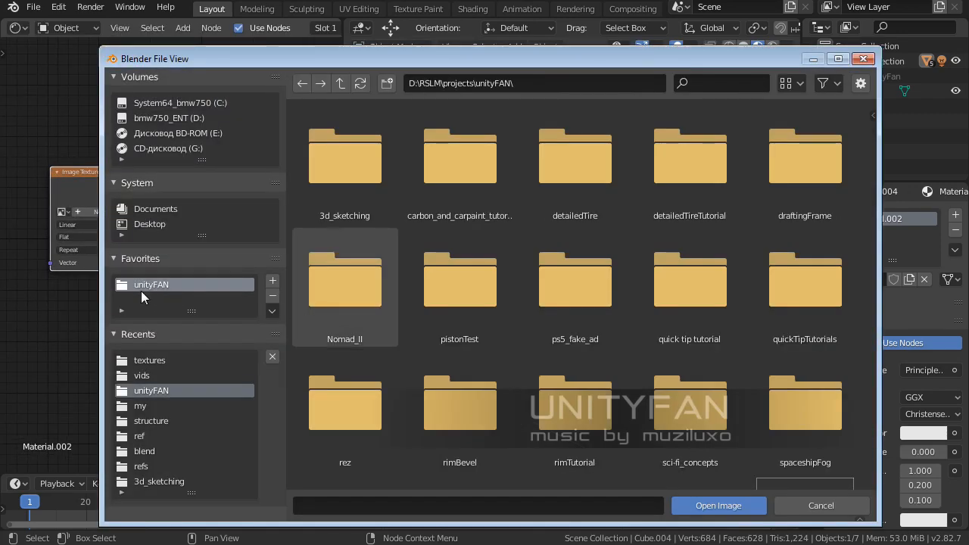
click(663, 388)
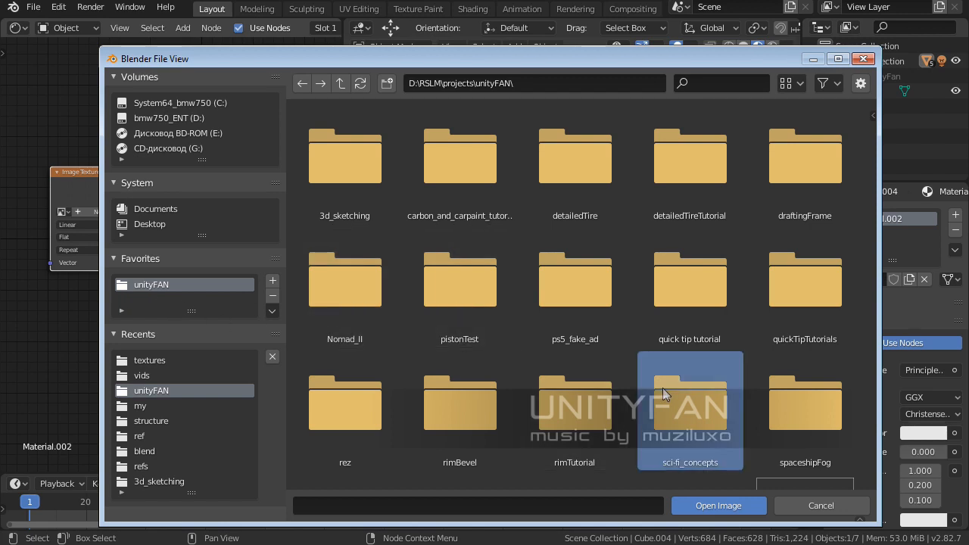
scroll(663, 387, down, 3)
scroll(720, 344, down, 3)
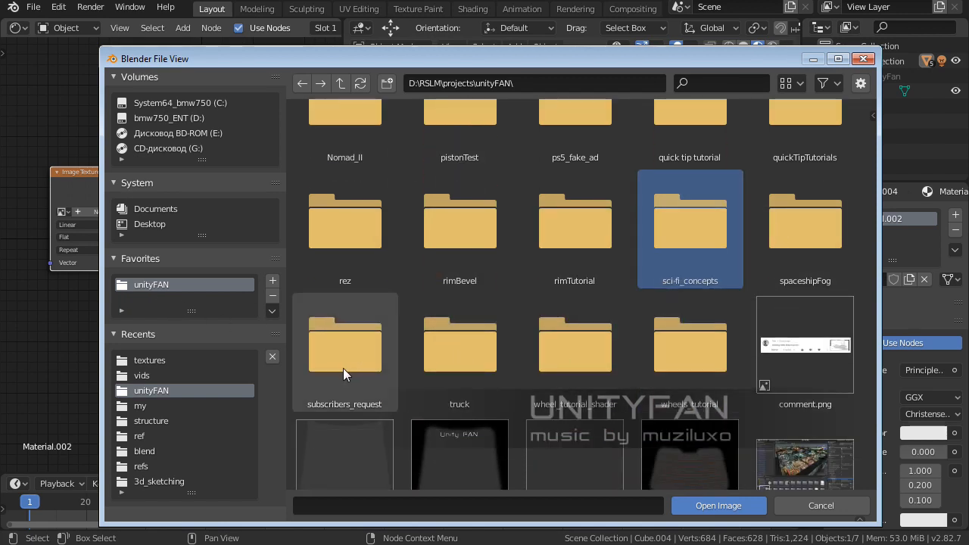
double_click(343, 367)
double_click(431, 201)
double_click(345, 160)
double_click(345, 160)
- Link the image texture's Color output to Base Color and its Alpha output to Alpha on the Principled BSDF
drag(84, 173, 50, 177)
scroll(109, 199, up, 2)
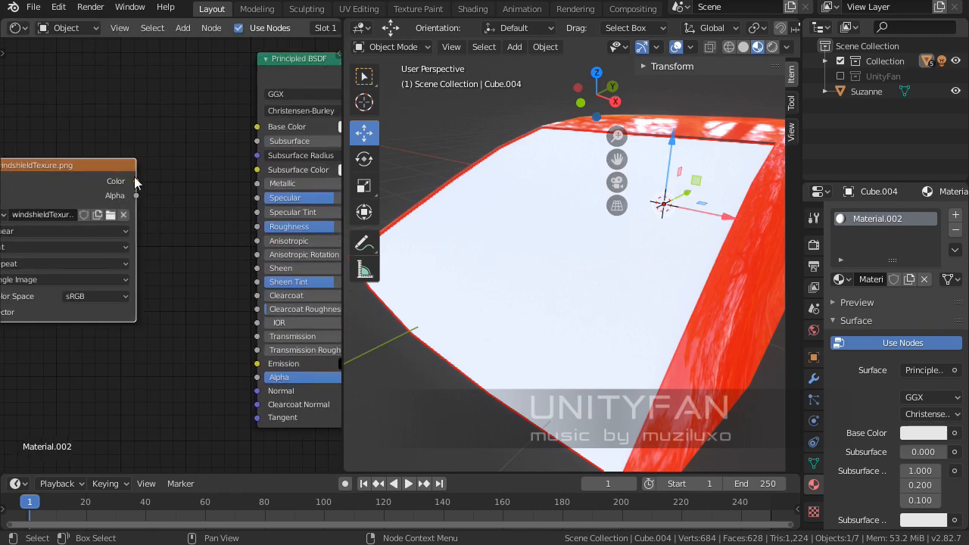
drag(136, 181, 258, 127)
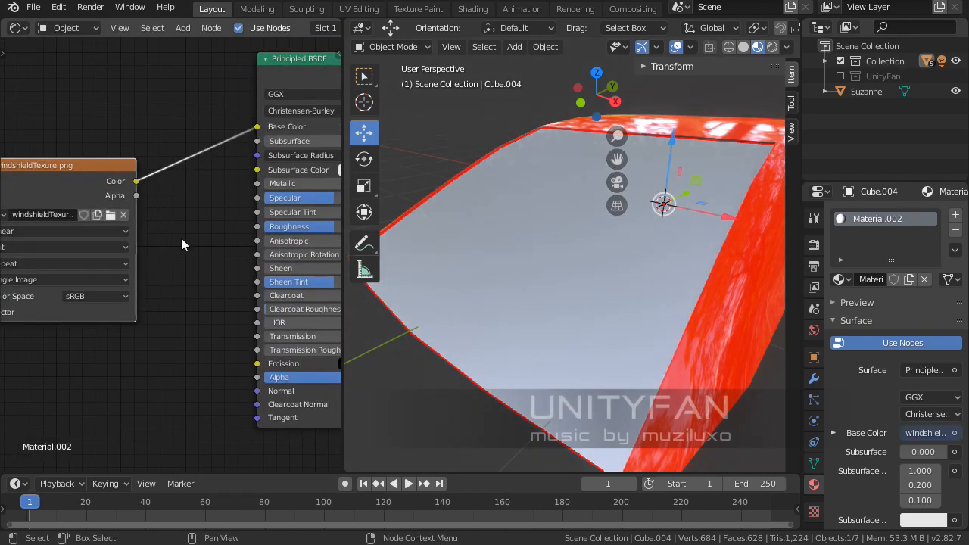
middle_drag(184, 227, 146, 225)
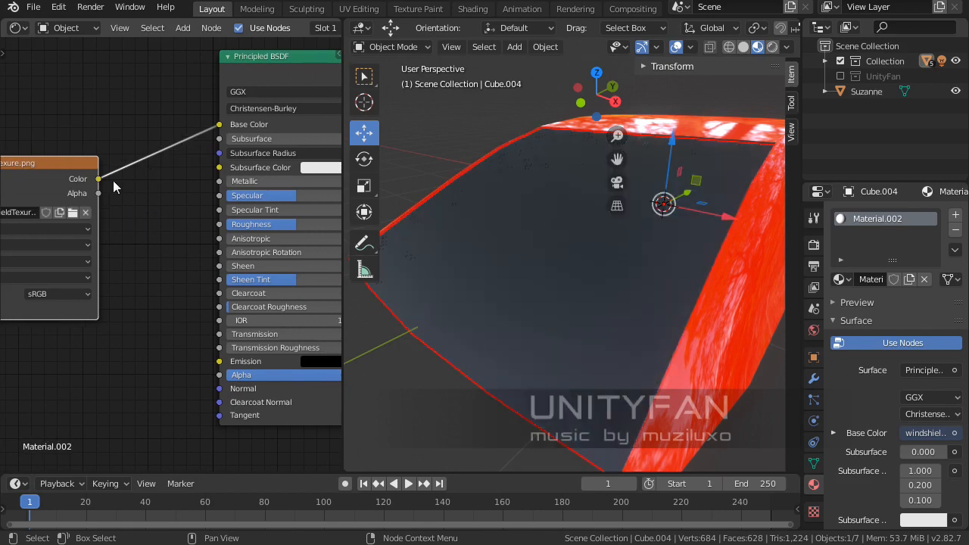
middle_drag(104, 192, 101, 161)
drag(98, 162, 218, 354)
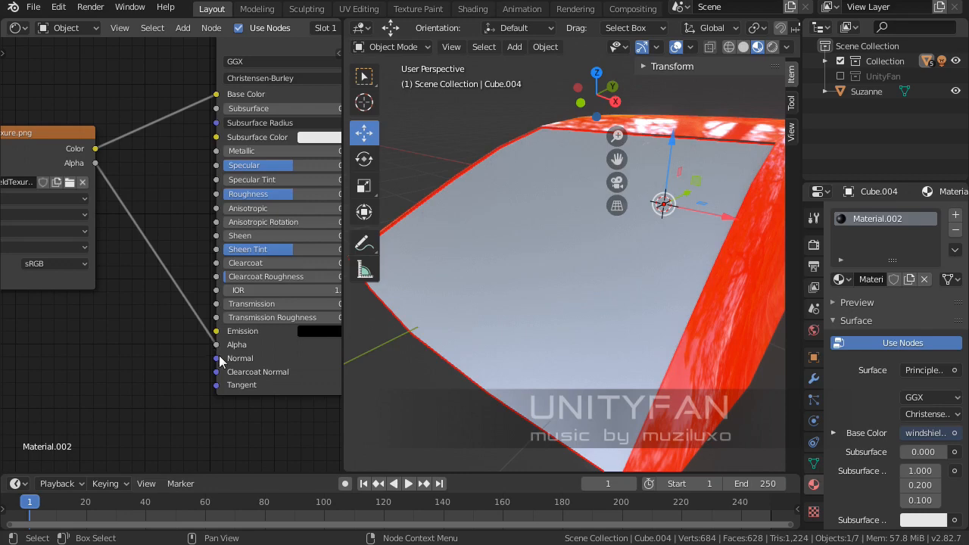
middle_drag(219, 356, 223, 329)
scroll(155, 336, down, 2)
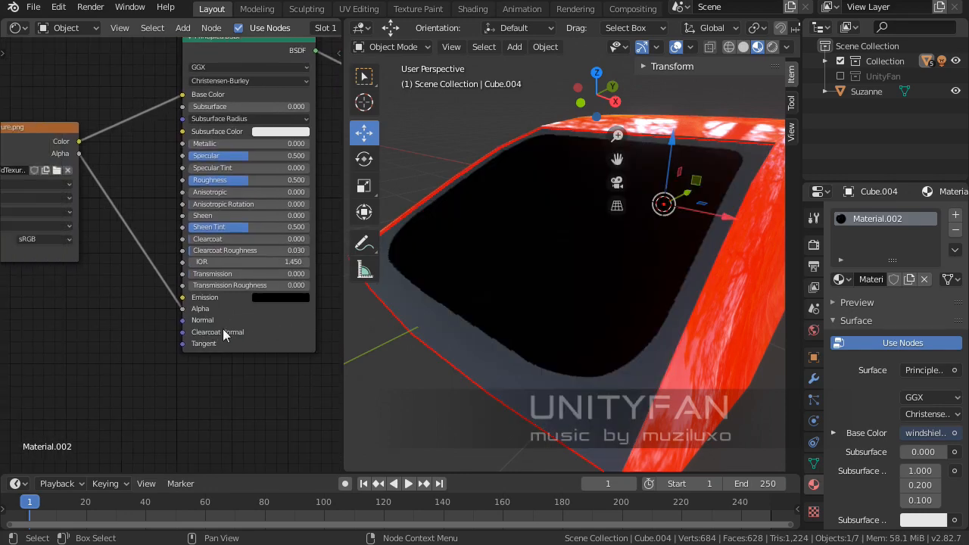
- Set the windshield material's Blend Mode and Shadow Mode to Alpha Hashed
middle_drag(582, 332, 621, 333)
scroll(895, 412, down, 6)
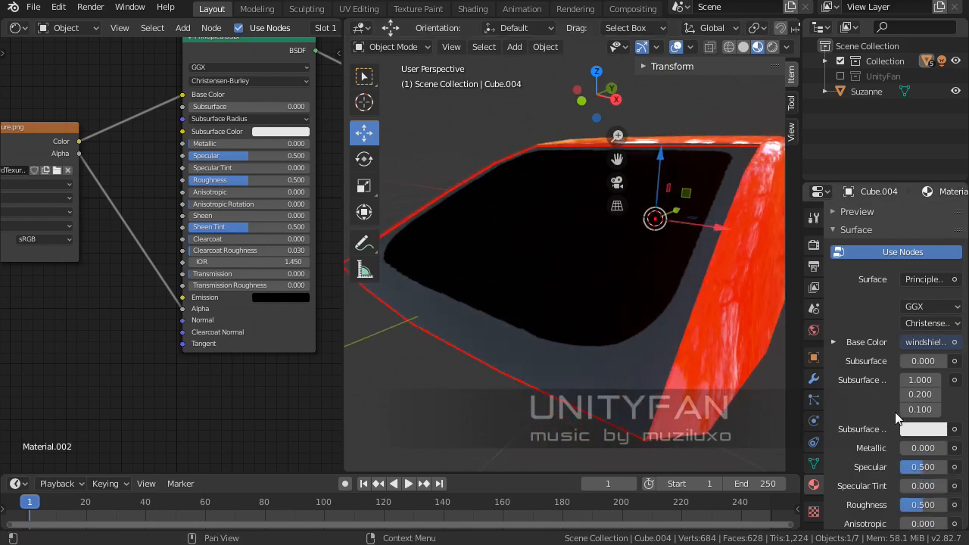
scroll(893, 412, down, 10)
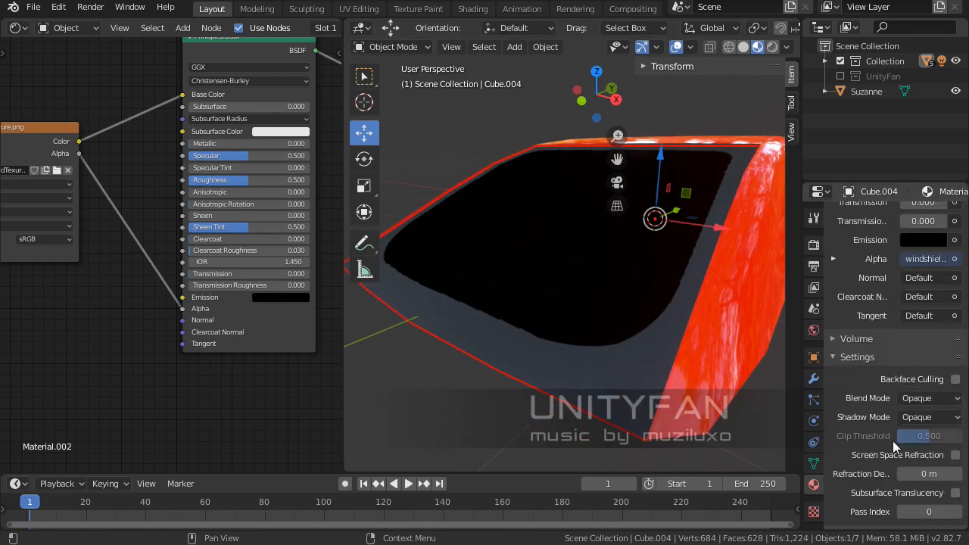
click(919, 402)
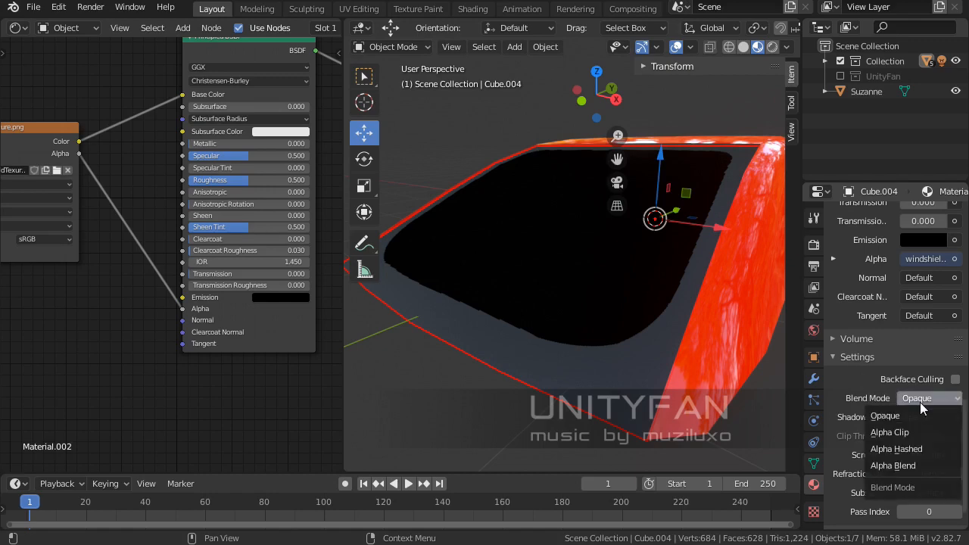
click(918, 449)
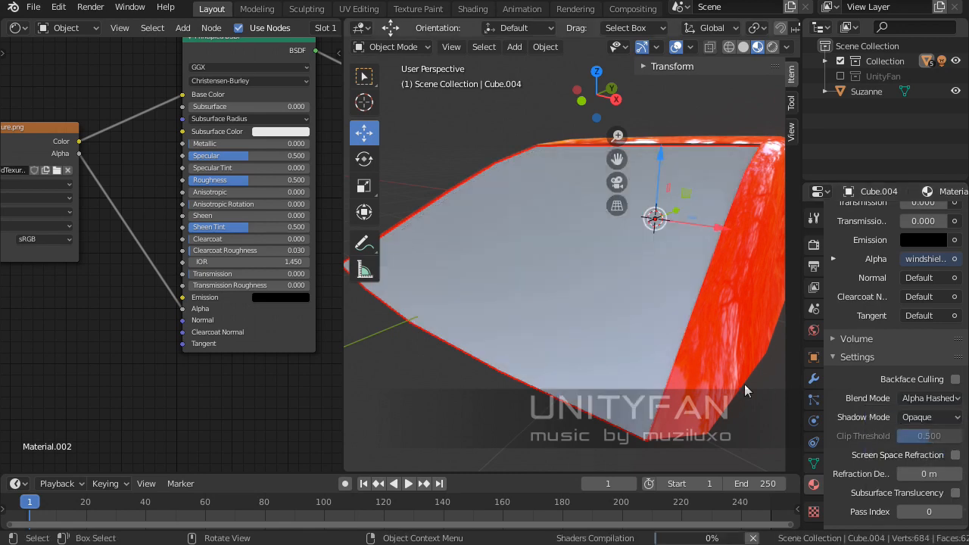
click(921, 421)
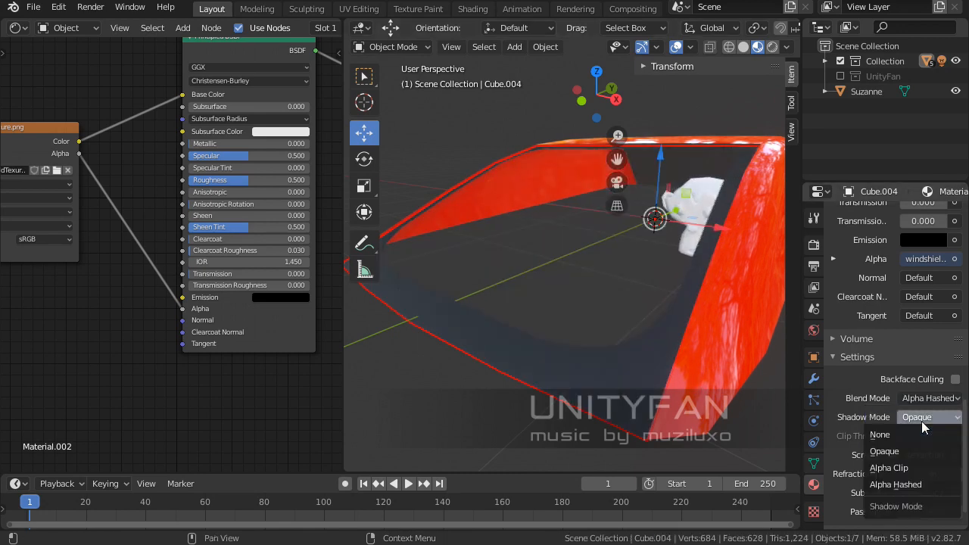
click(909, 487)
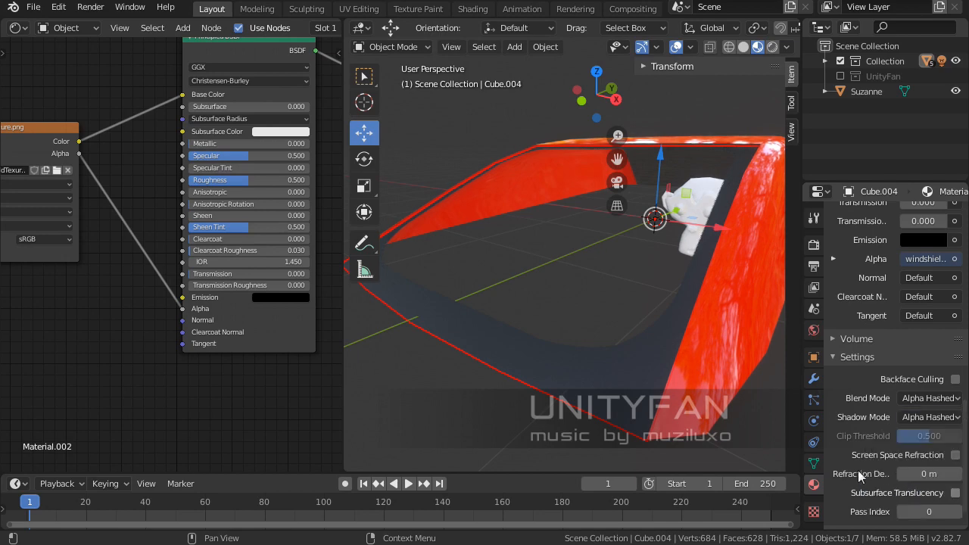
- Set the windshield material's Specular value to 0.000
middle_drag(409, 325, 694, 341)
scroll(870, 369, up, 10)
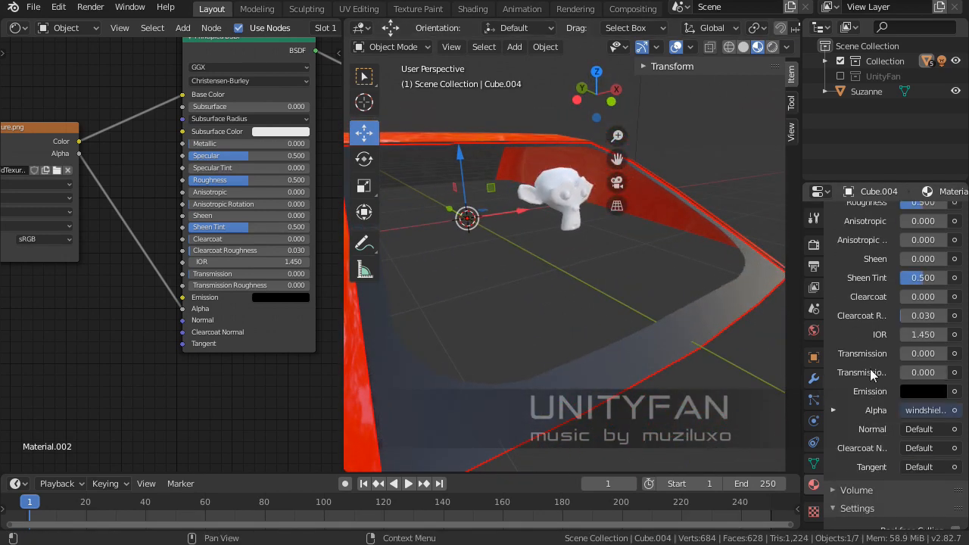
scroll(870, 369, up, 5)
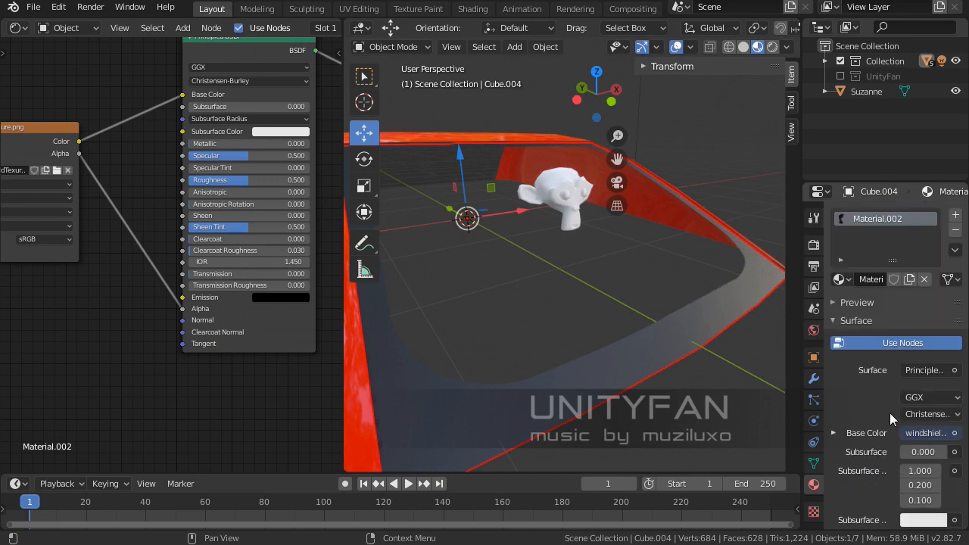
scroll(923, 436, down, 4)
scroll(923, 436, down, 3)
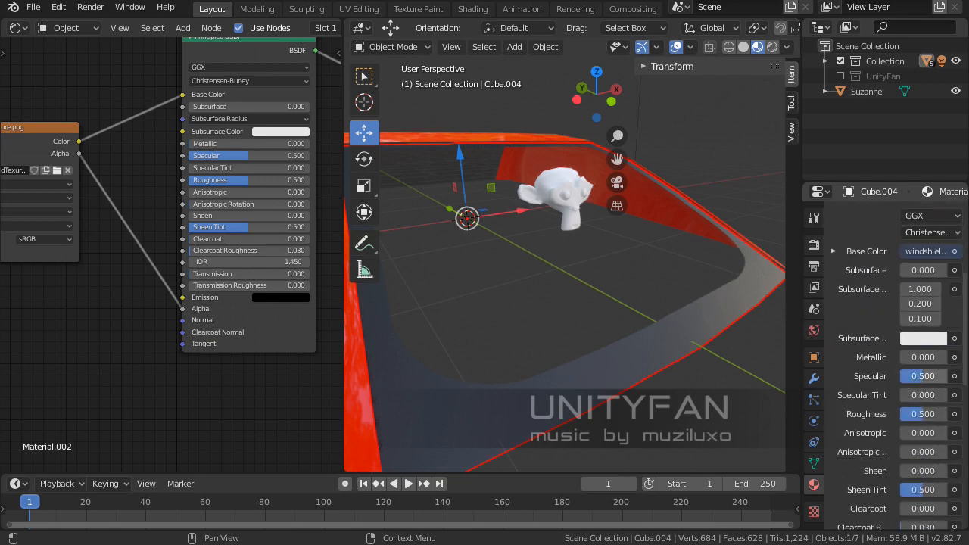
drag(924, 377, 889, 377)
middle_drag(507, 330, 575, 321)
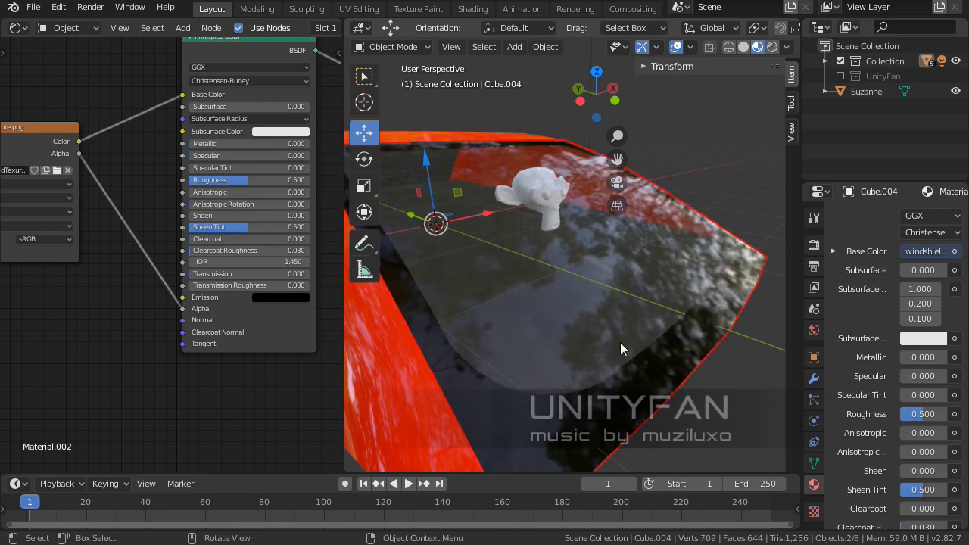
- Deselect all objects and join the 3D viewport over the Shader Editor area
key(alt+a)
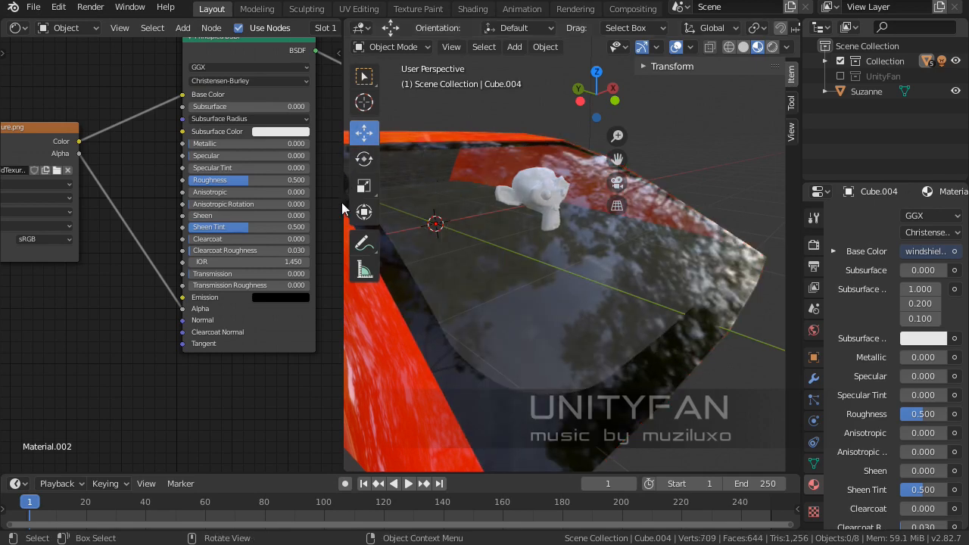
right_click(343, 237)
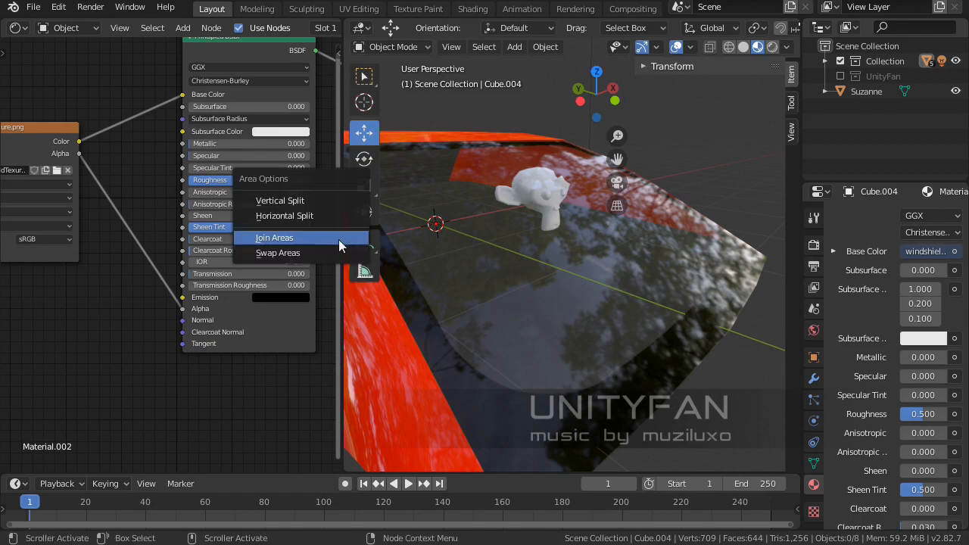
click(324, 239)
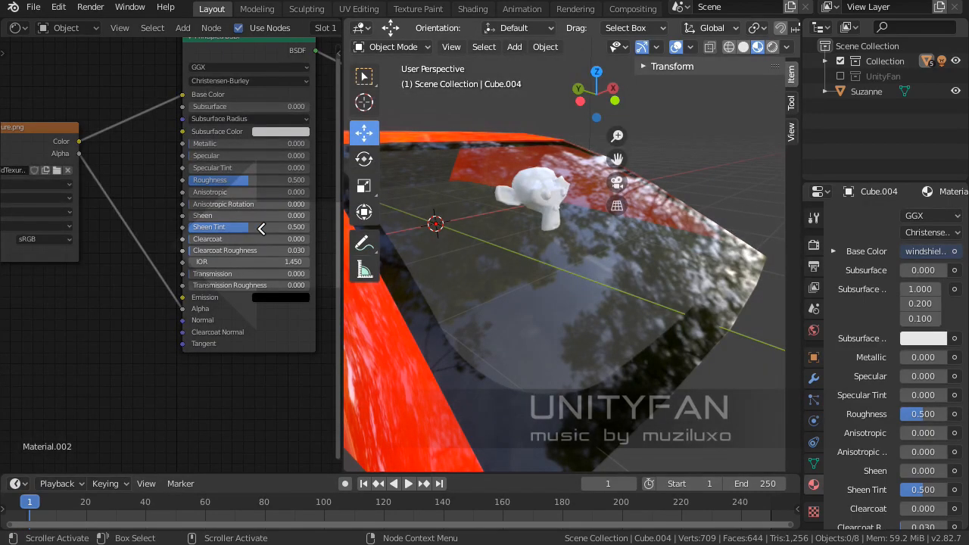
click(261, 229)
- Switch to GIMP and duplicate the black windshield frame layer, Layer #1
middle_drag(425, 267, 351, 263)
middle_drag(443, 259, 546, 351)
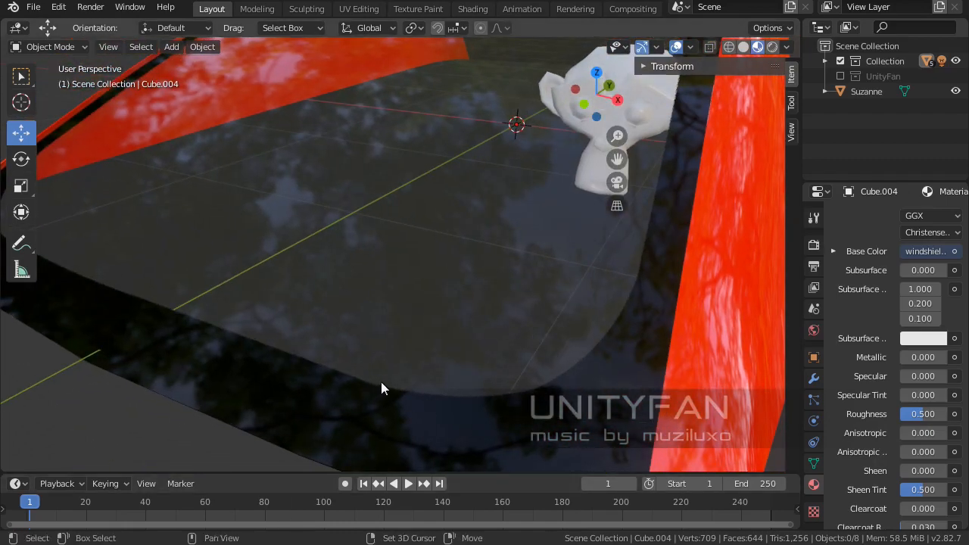
middle_drag(381, 382, 402, 364)
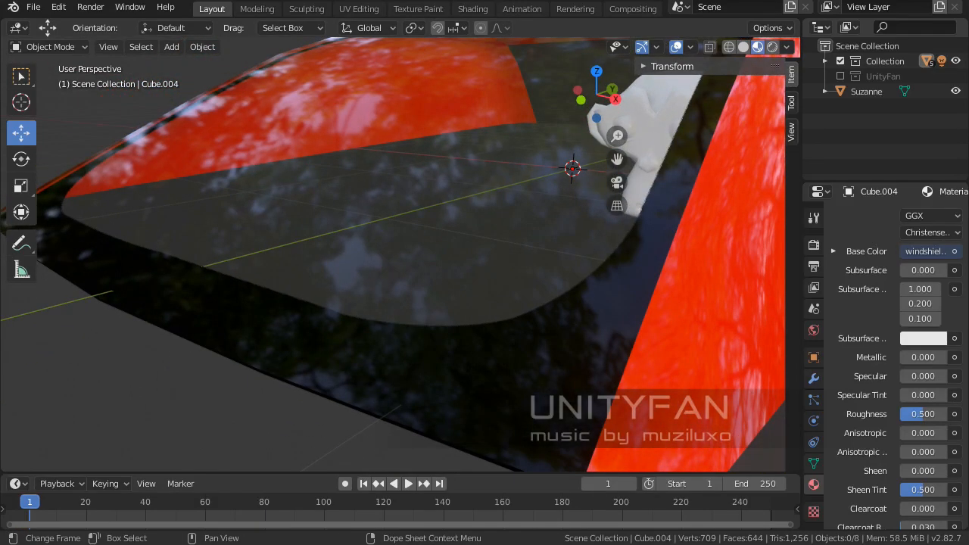
key(alt+Tab)
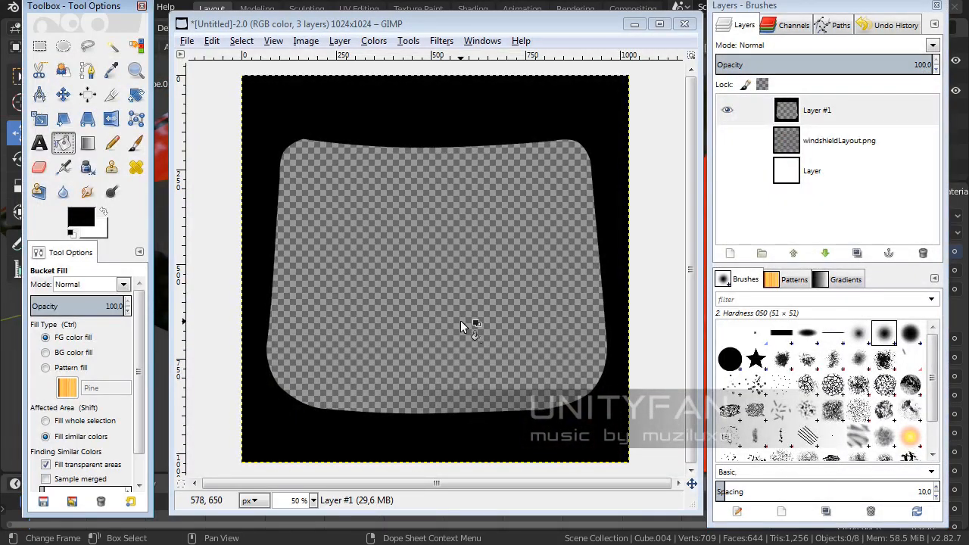
click(836, 103)
right_click(835, 104)
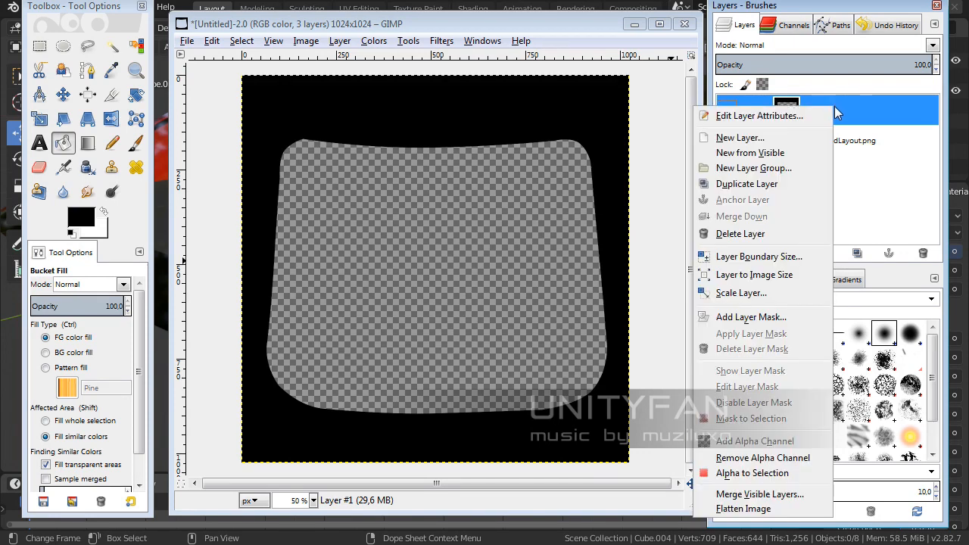
click(760, 189)
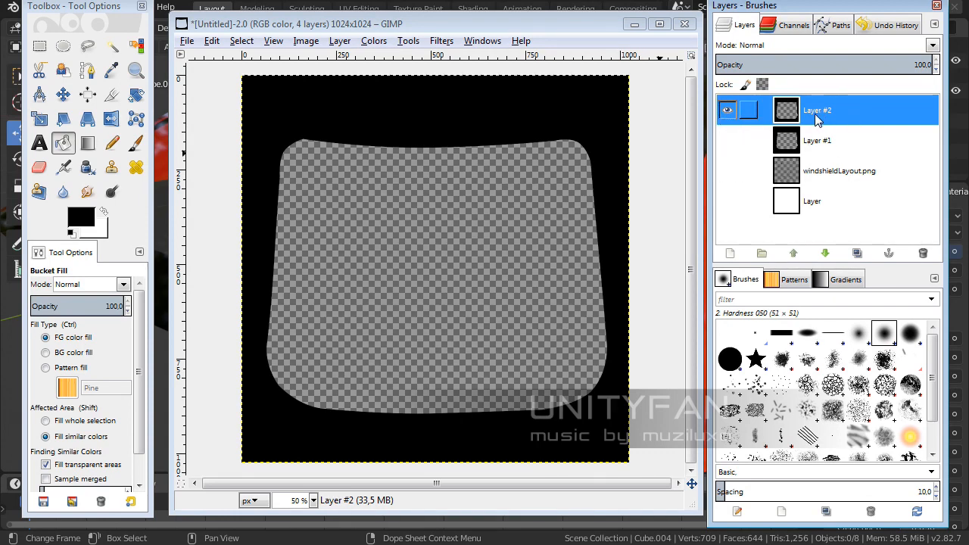
- Apply a Gaussian Blur with a 33 px radius to Layer #2 and export the image over windshieldTexure.png
click(439, 42)
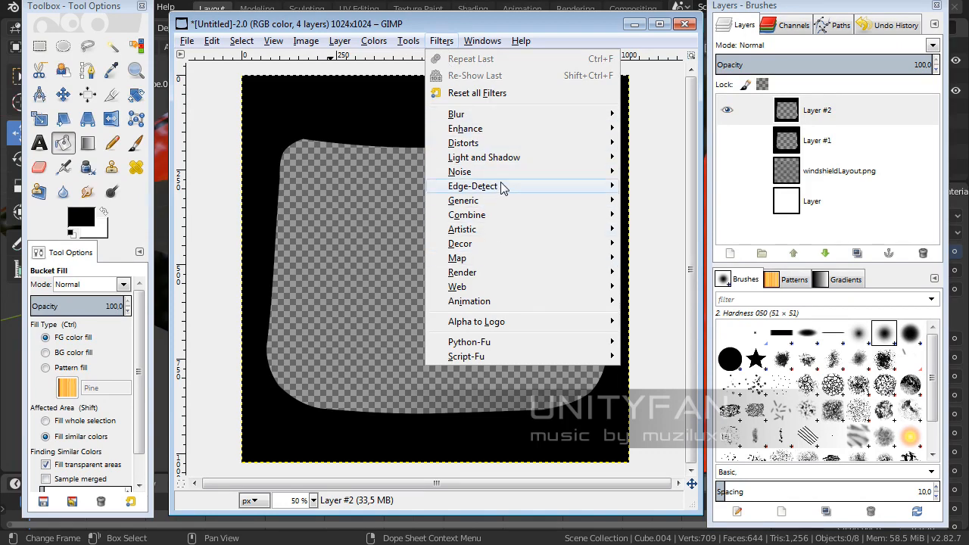
mouse_move(505, 114)
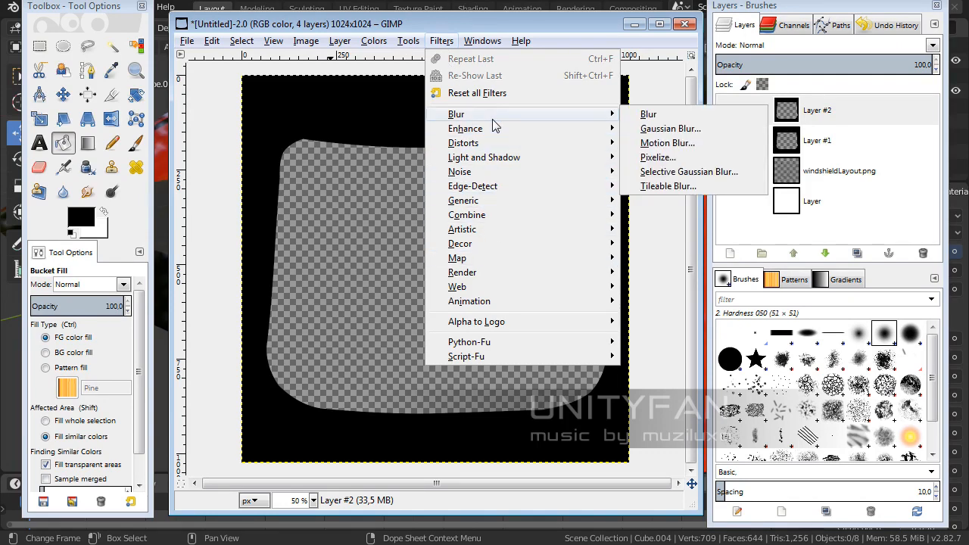
click(670, 129)
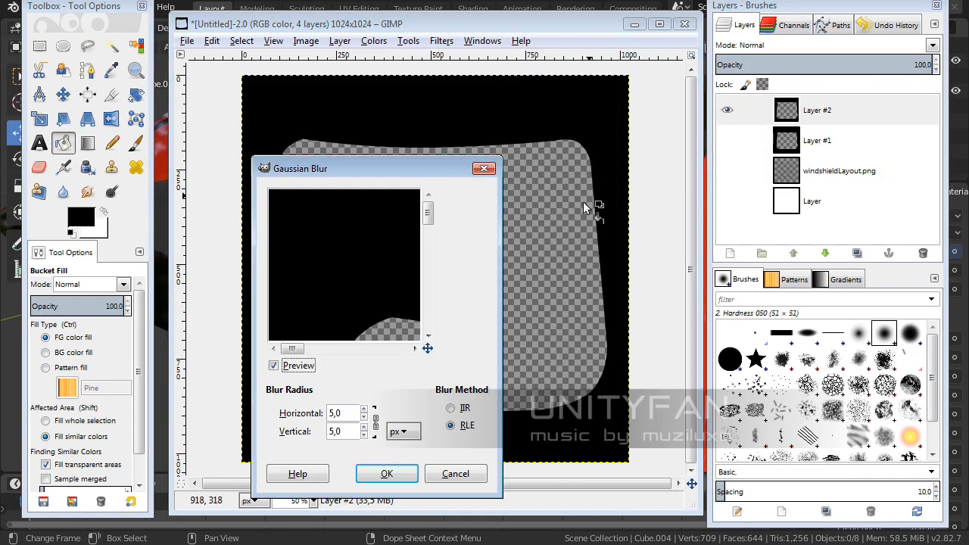
mouse_move(428, 220)
mouse_down()
mouse_move(432, 259)
mouse_move(428, 226)
mouse_up()
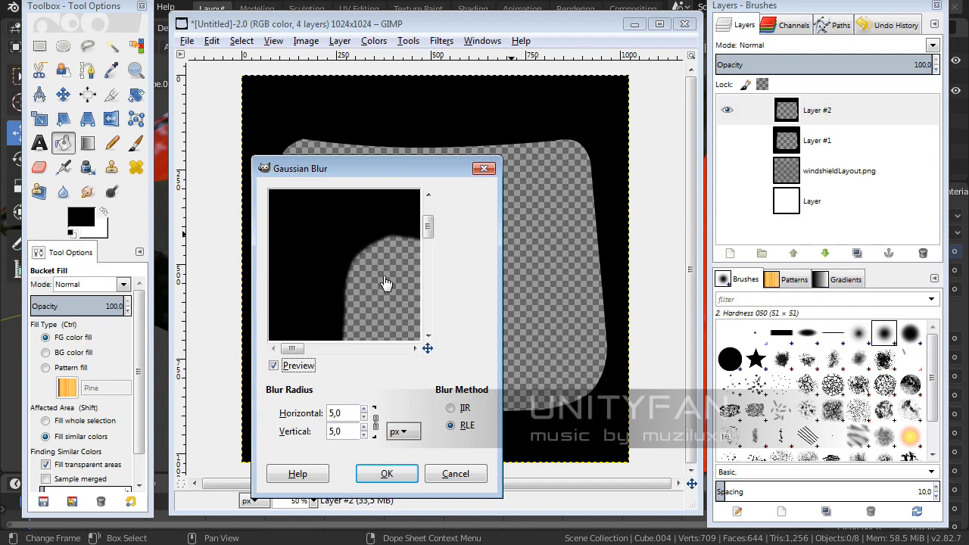
click(364, 410)
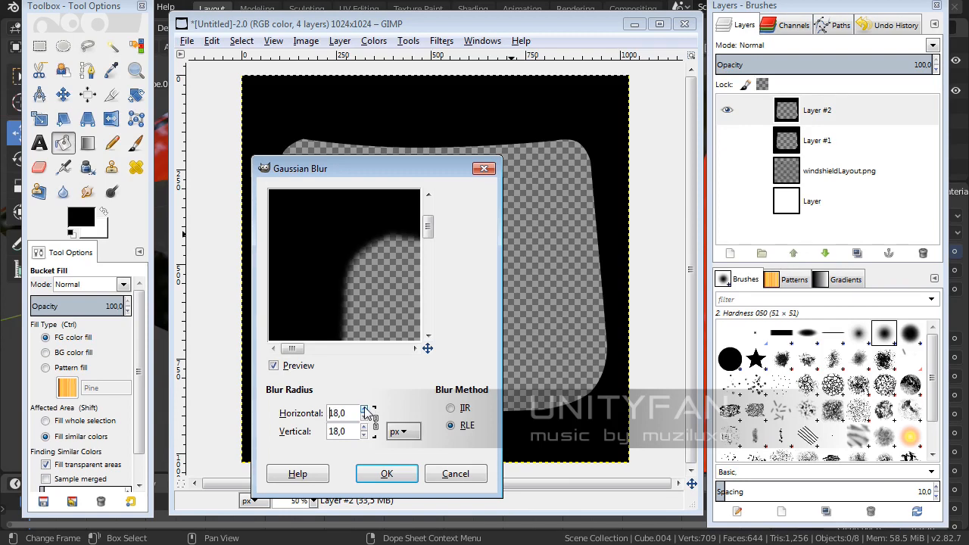
click(364, 409)
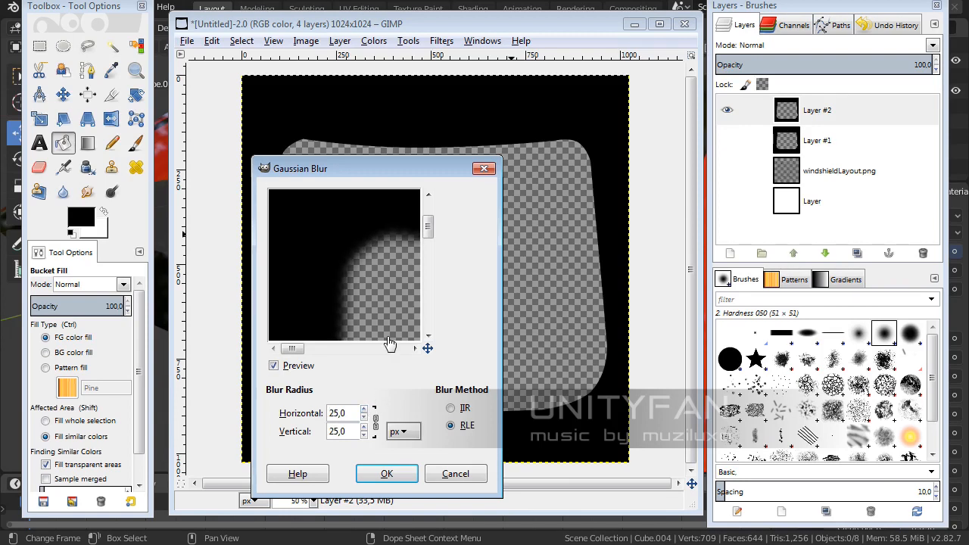
drag(383, 161, 396, 156)
click(376, 405)
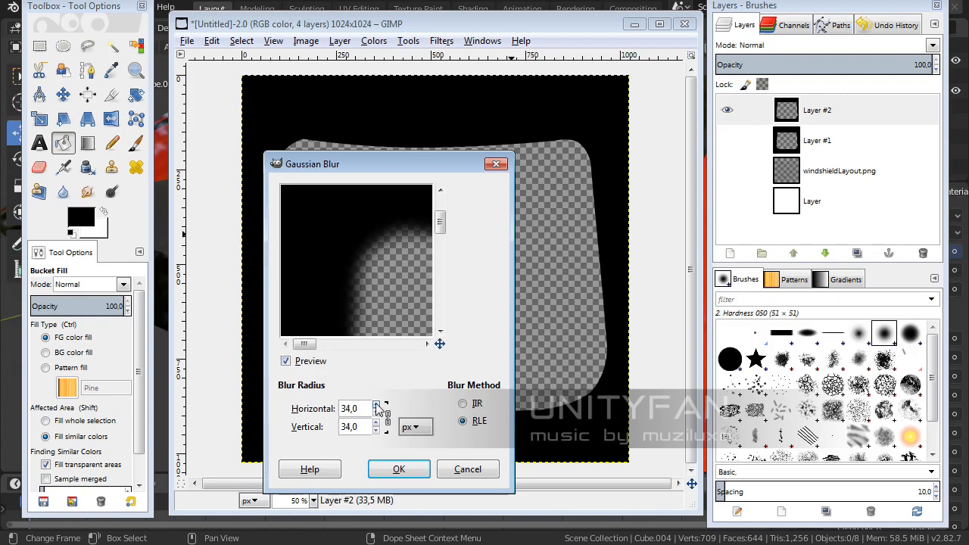
click(376, 405)
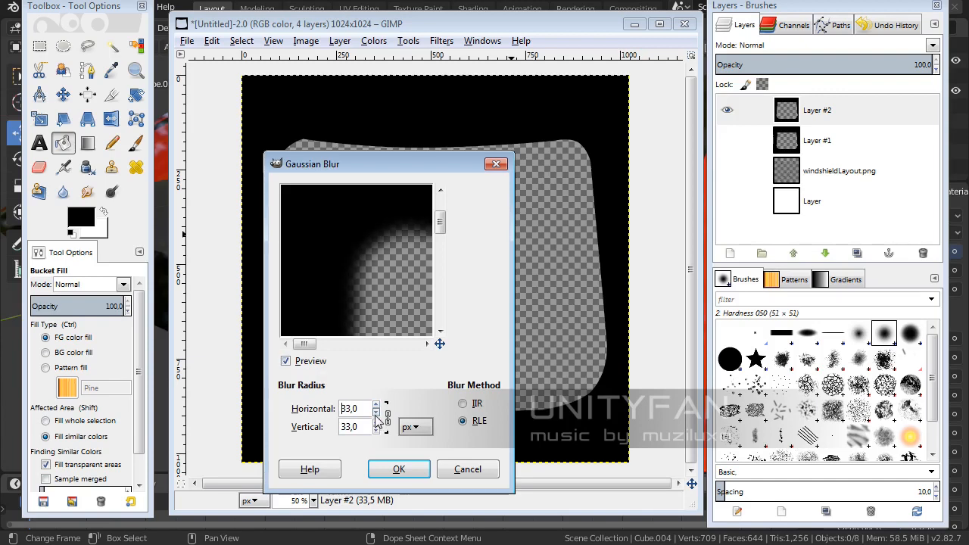
click(399, 469)
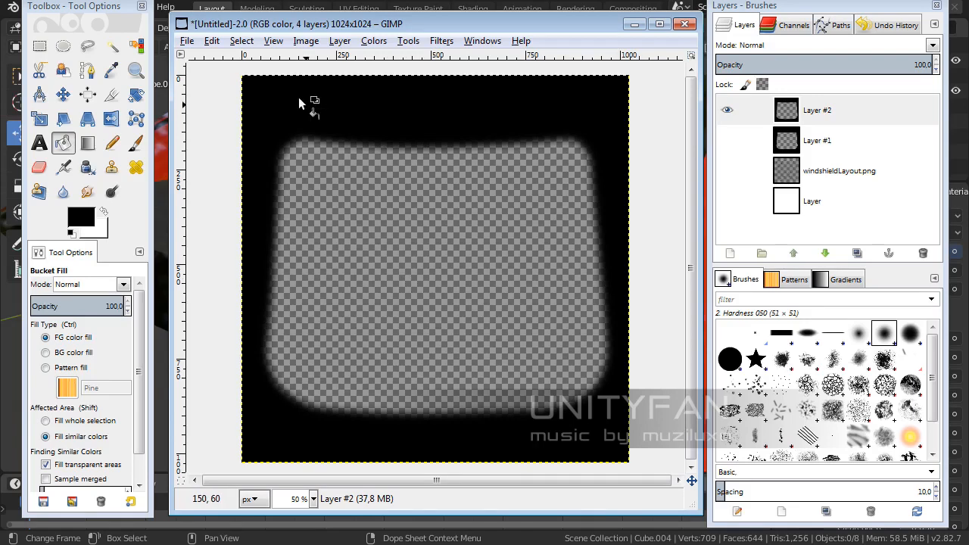
click(187, 41)
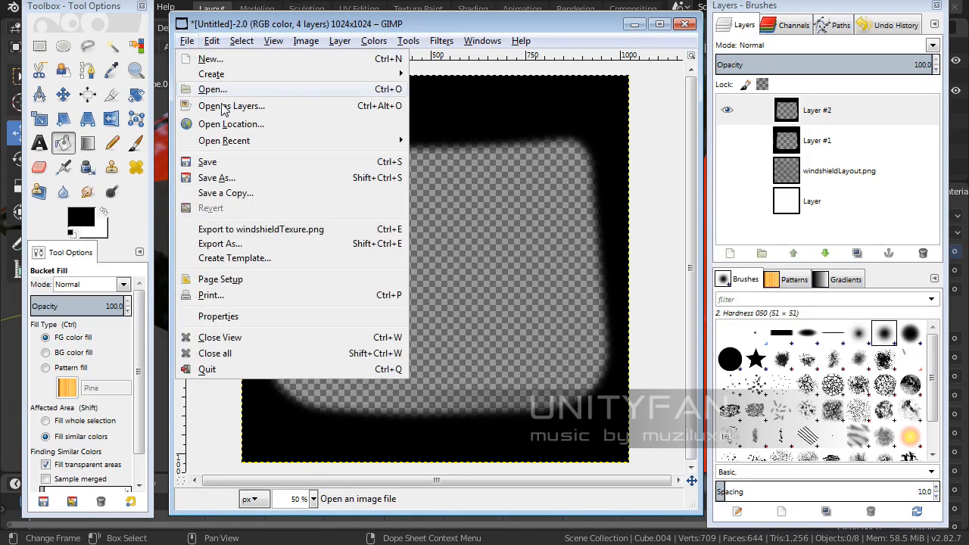
click(276, 229)
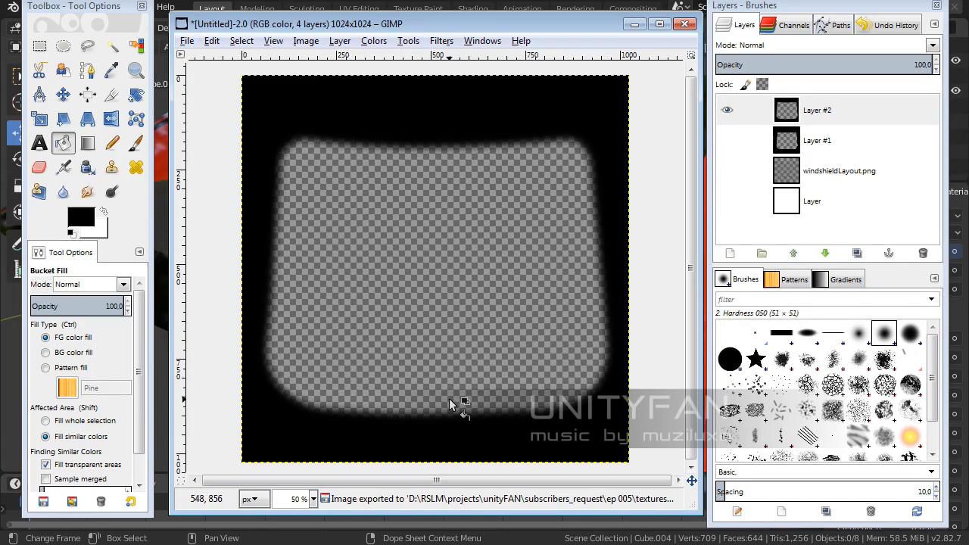
- Switch to Blender, select the windshield object, and split the 3D viewport to show its material in a Shader Editor
key(alt+Tab)
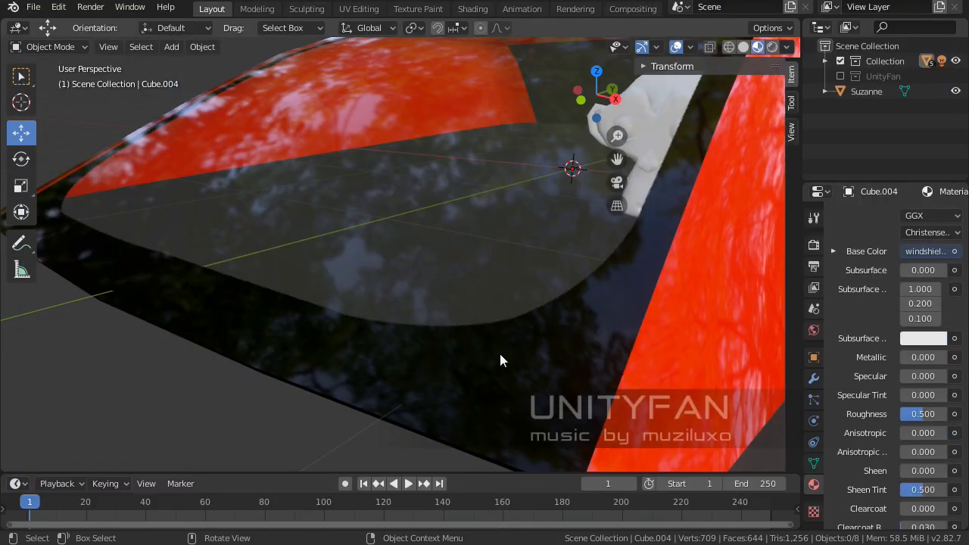
middle_drag(500, 353, 431, 317)
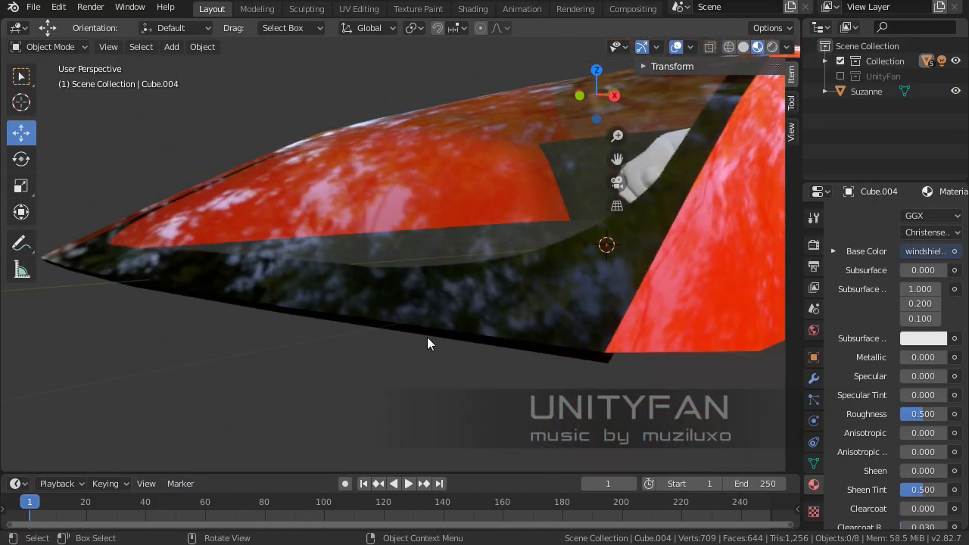
click(427, 337)
scroll(888, 449, down, 10)
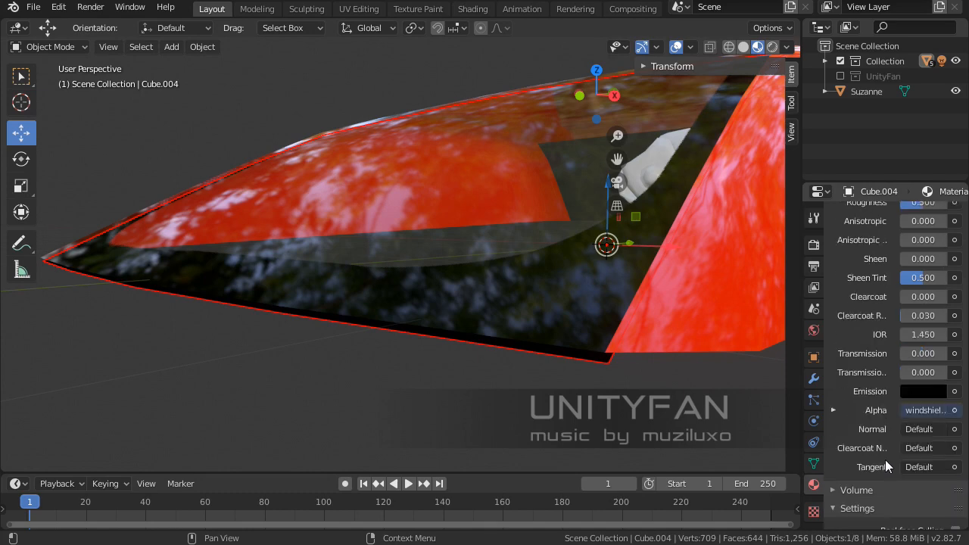
scroll(915, 452, up, 12)
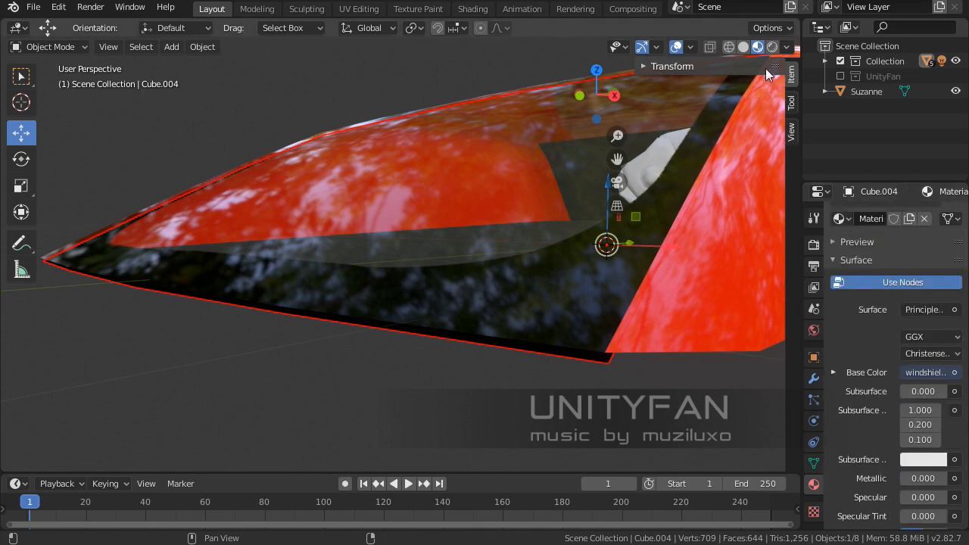
drag(796, 25, 241, 31)
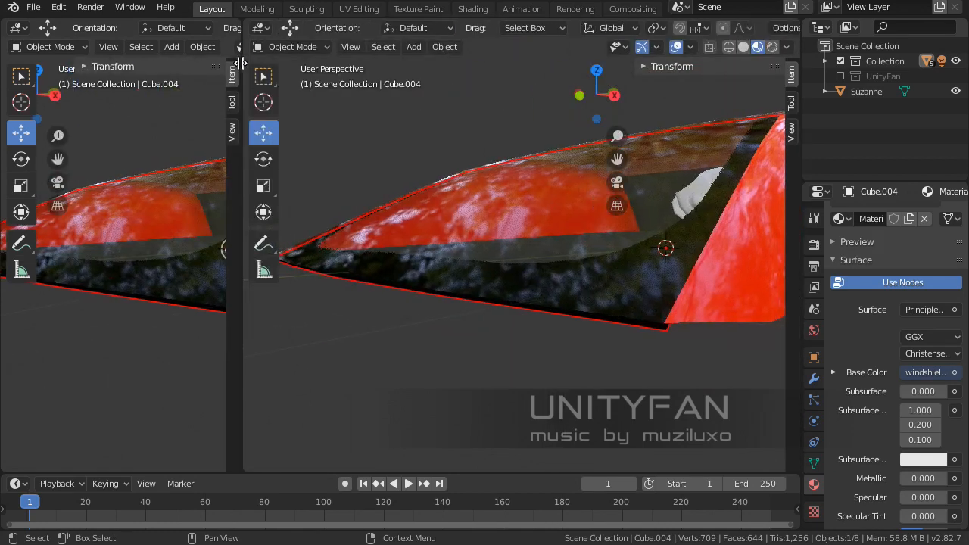
click(16, 28)
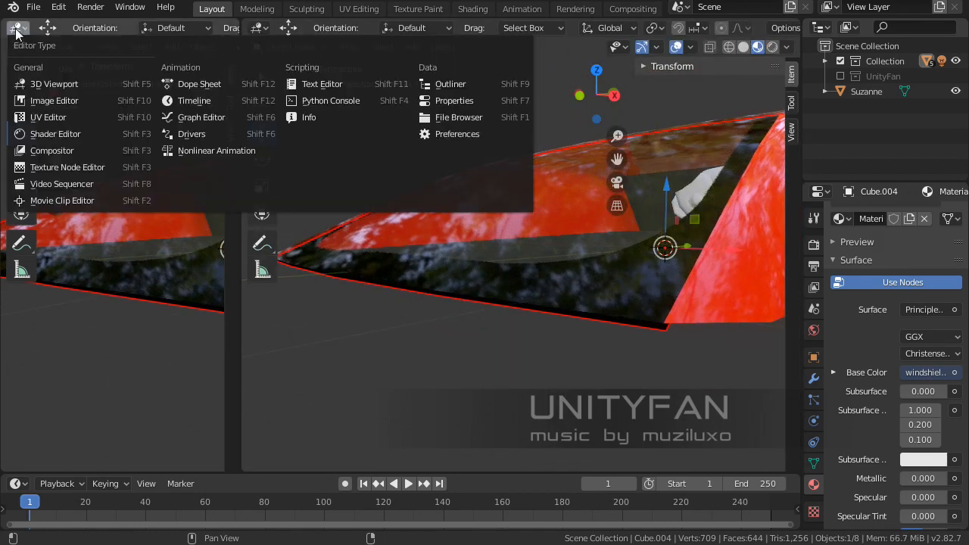
click(56, 133)
drag(73, 247, 212, 246)
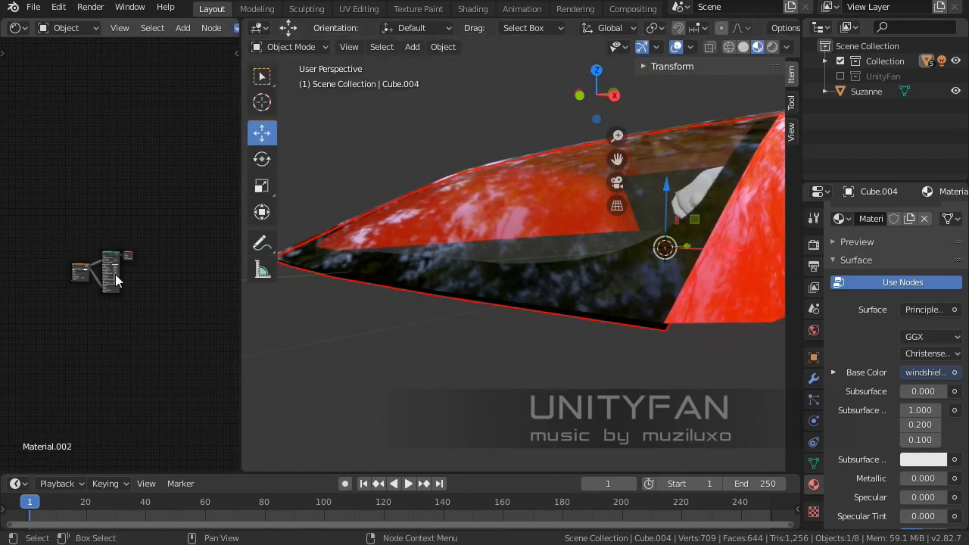
scroll(115, 274, up, 5)
scroll(222, 268, up, 4)
middle_drag(137, 312, 155, 271)
scroll(126, 270, up, 3)
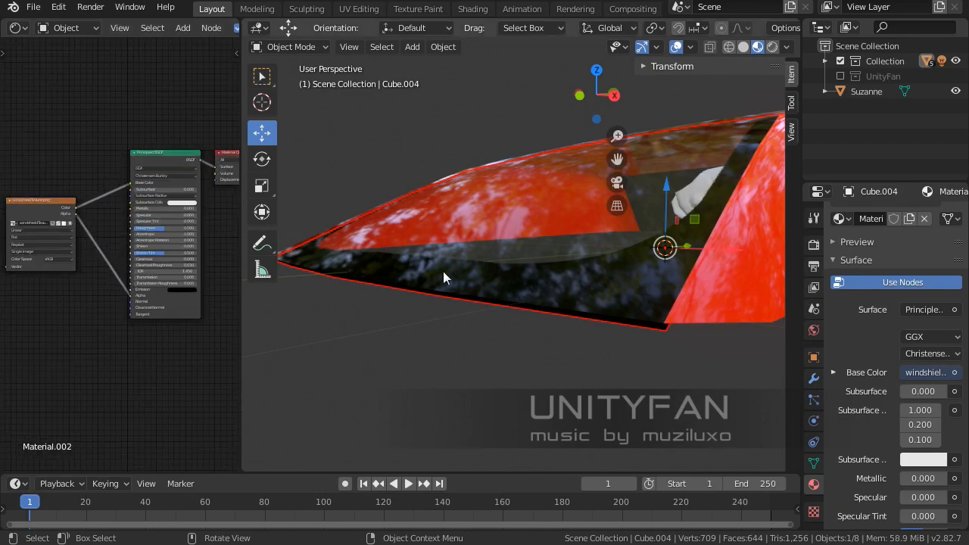
- Reload the exported windshieldTexure.png from the textures folder into the windshield material's image texture node
middle_drag(442, 271, 574, 276)
scroll(569, 273, up, 2)
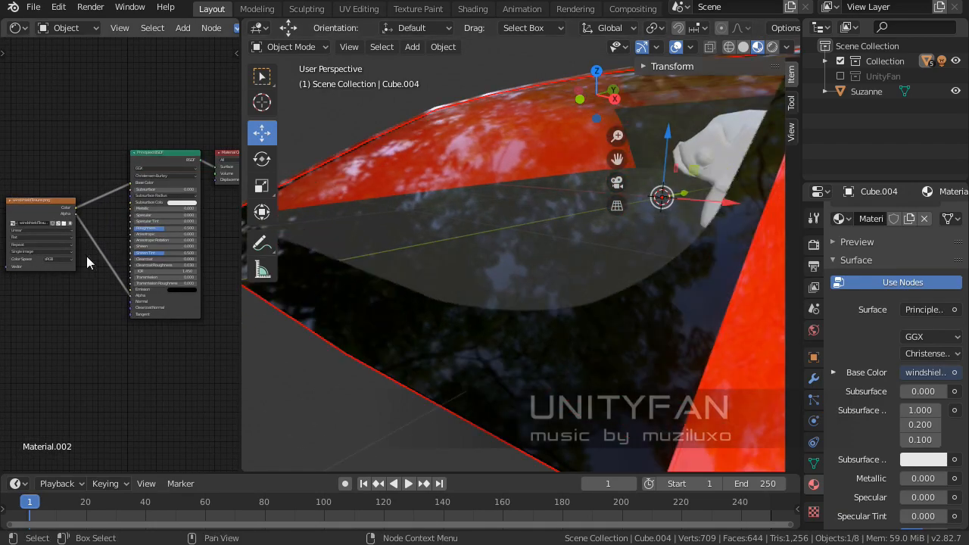
scroll(76, 245, up, 3)
middle_drag(73, 243, 102, 218)
scroll(122, 231, up, 5)
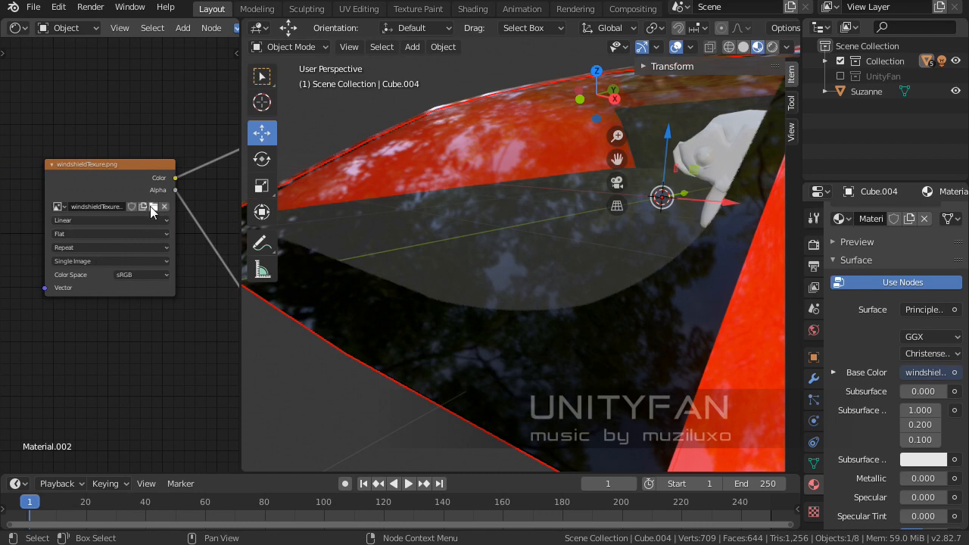
click(152, 206)
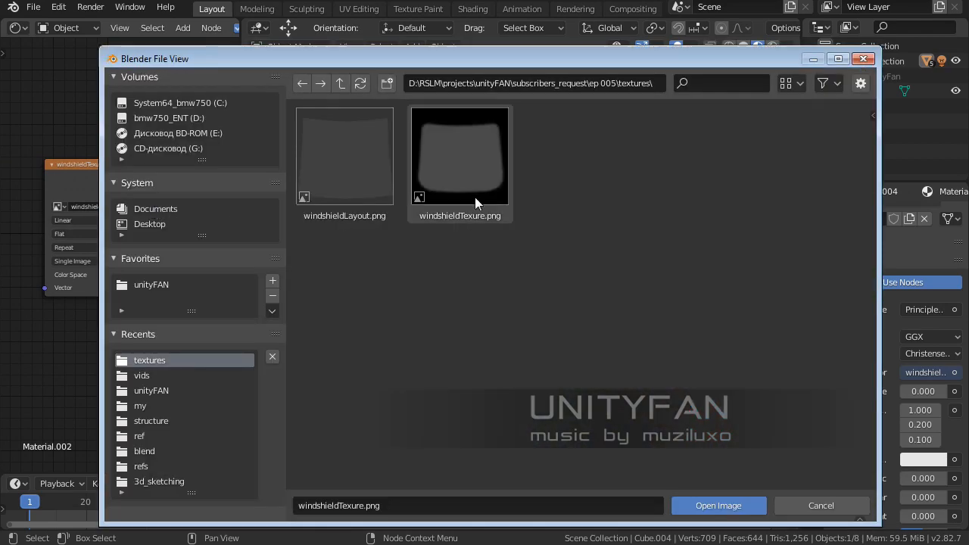
click(475, 197)
click(739, 508)
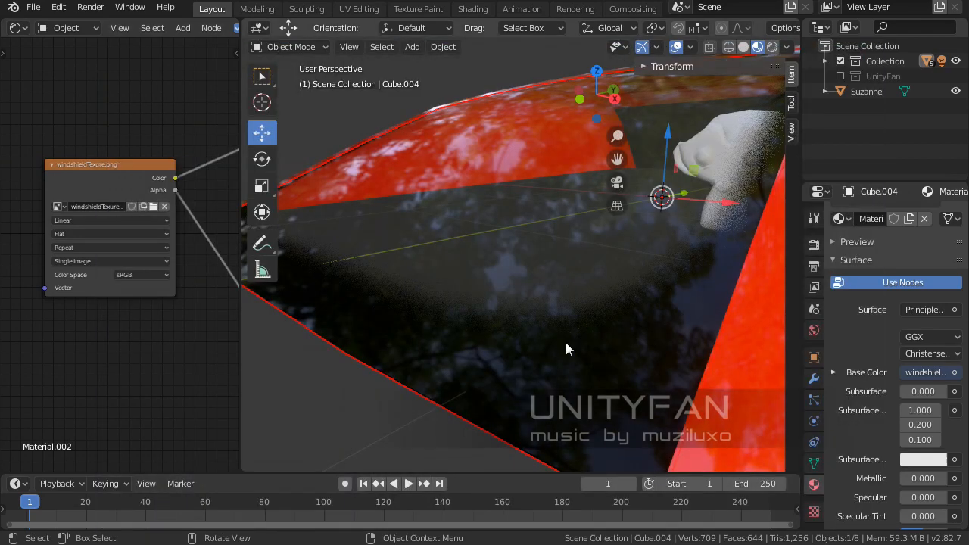
- Examine the blurred inner edges of the windshield frame on the car from several angles and distances
scroll(547, 310, down, 3)
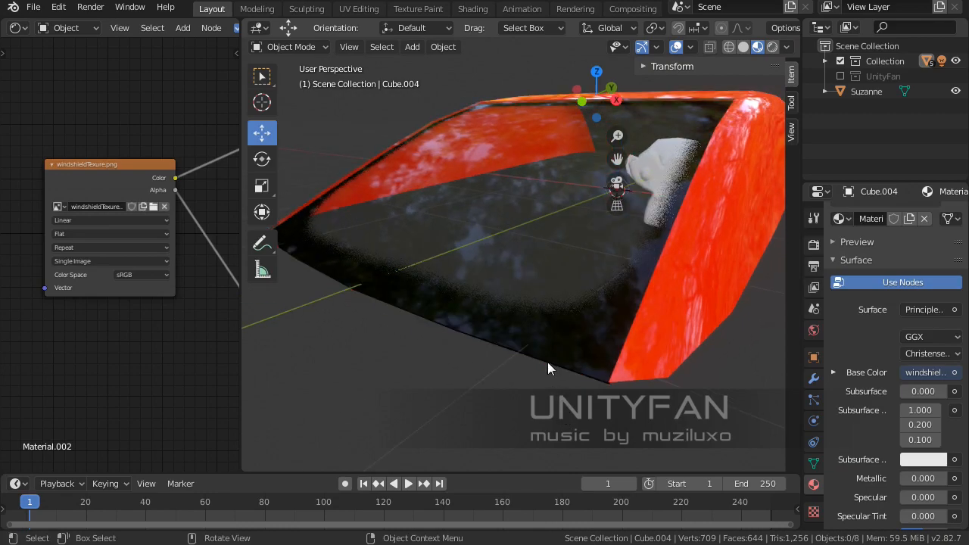
middle_drag(547, 362, 644, 360)
scroll(595, 356, up, 4)
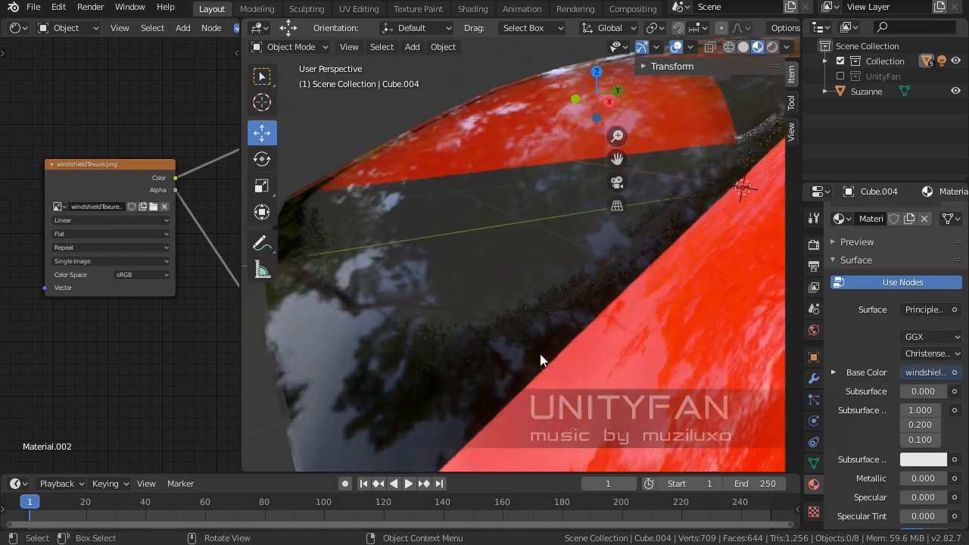
middle_drag(540, 354, 617, 313)
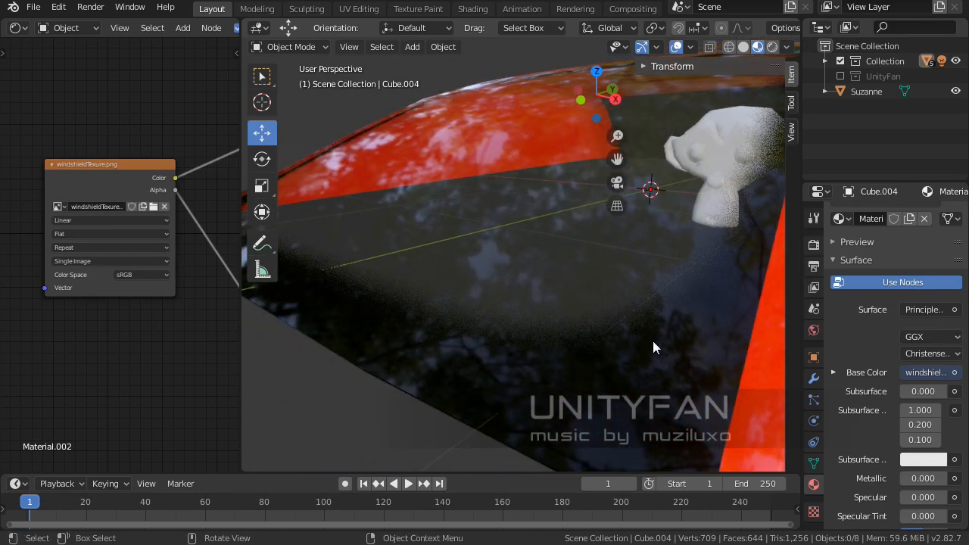
middle_drag(652, 341, 597, 357)
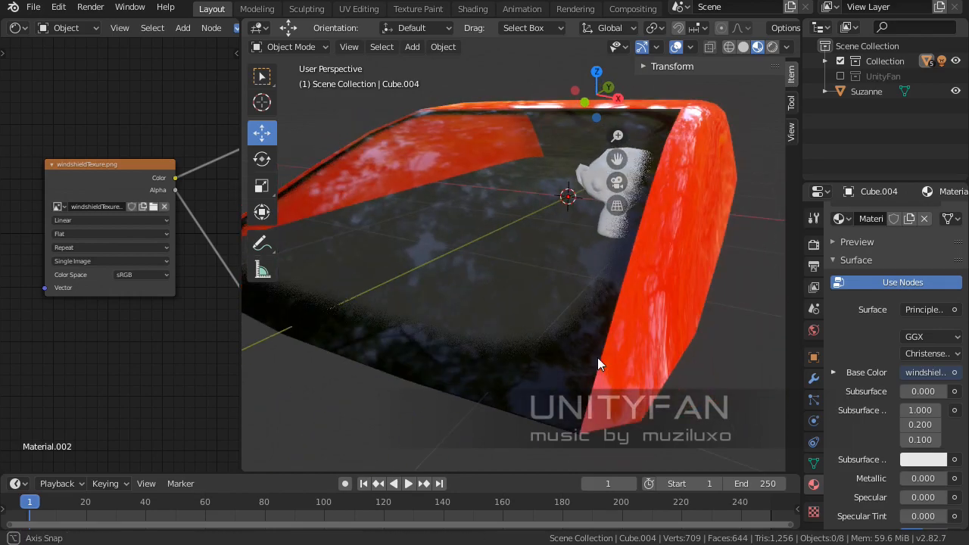
scroll(578, 353, up, 2)
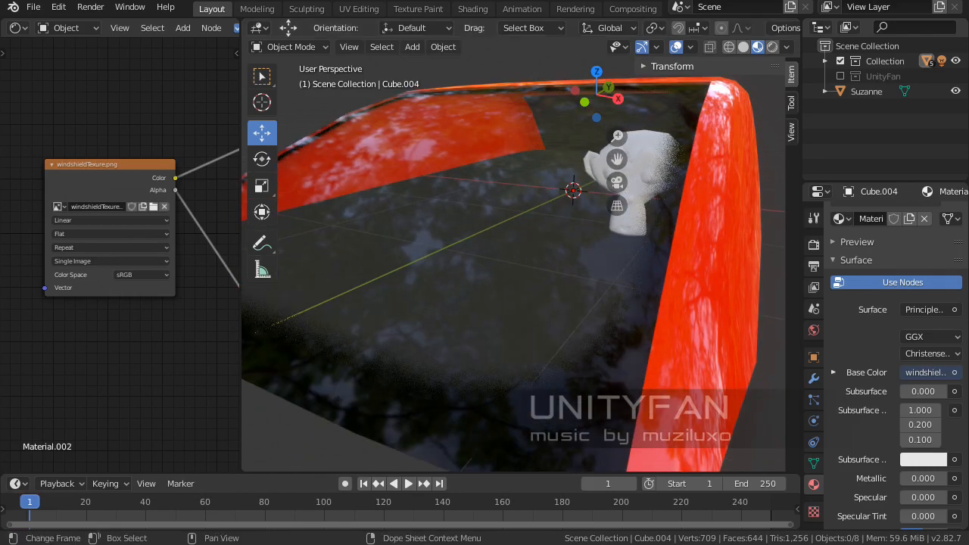
- Switch to GIMP, undo the Gaussian Blur on Layer #2, and reapply it with a 23 px radius
key(alt+Tab)
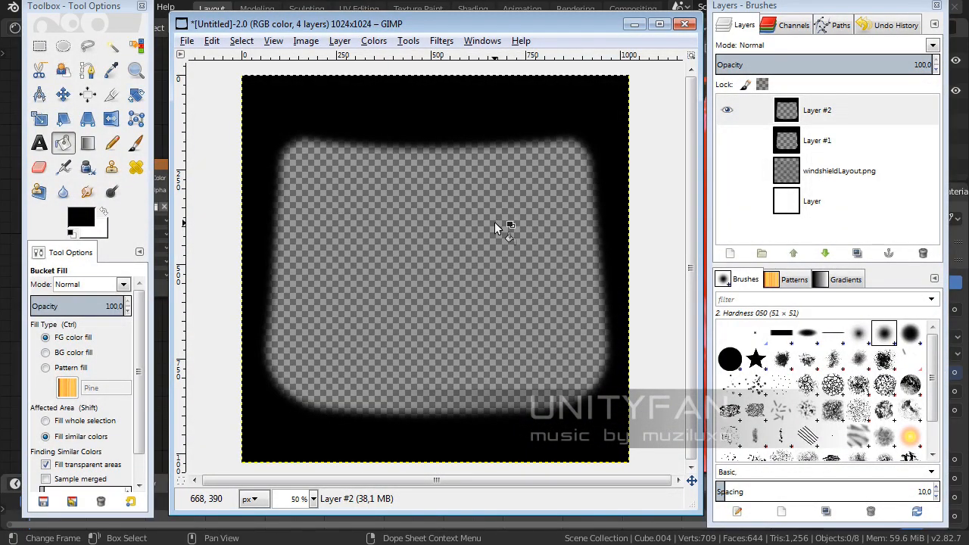
key(ctrl+z)
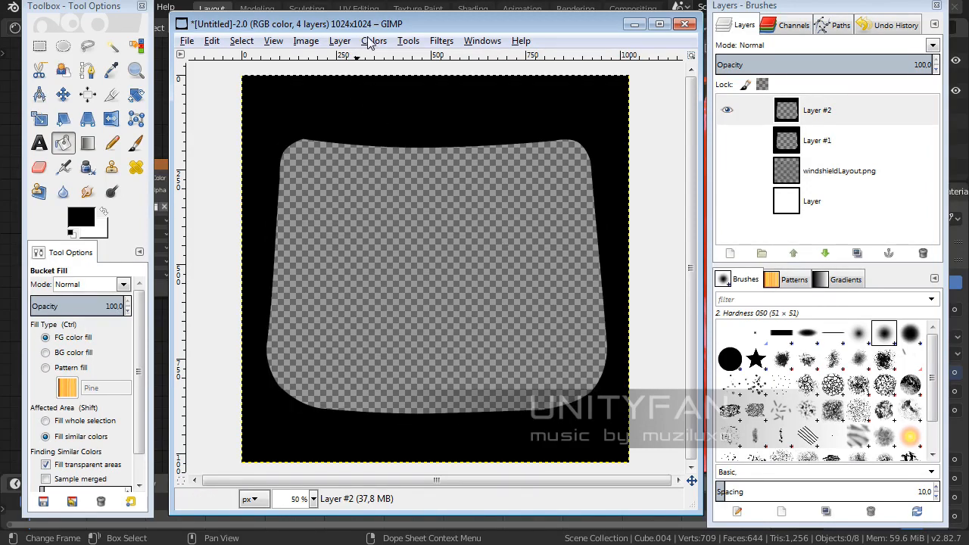
click(439, 42)
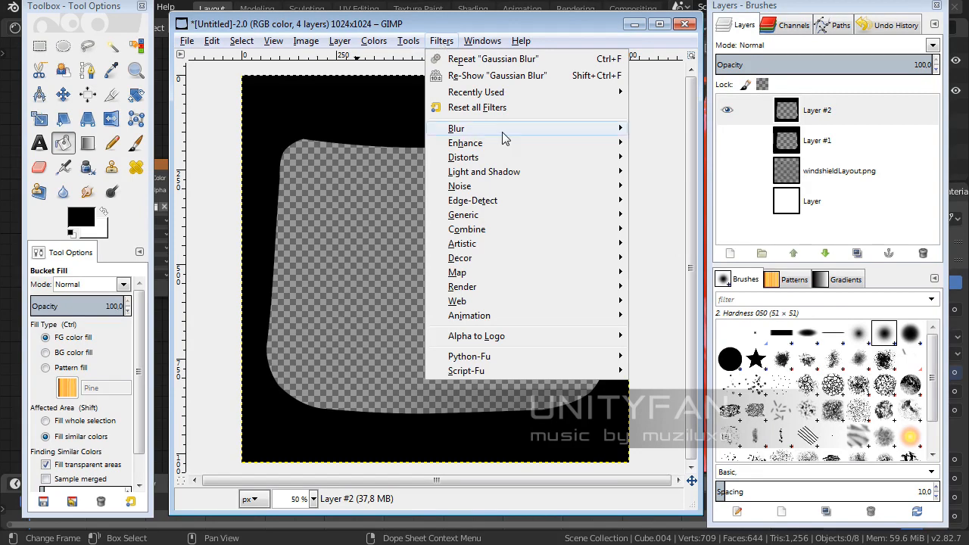
mouse_move(501, 132)
click(679, 143)
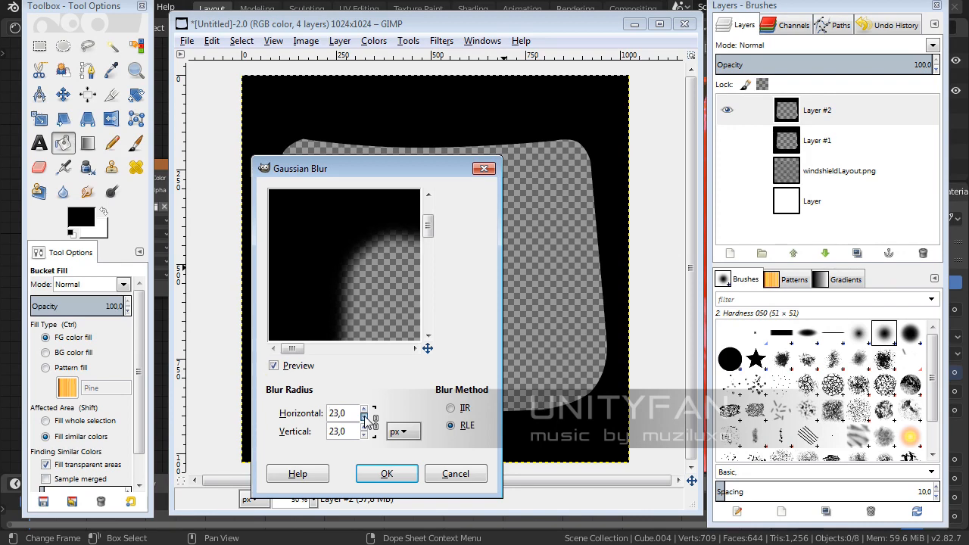
click(389, 473)
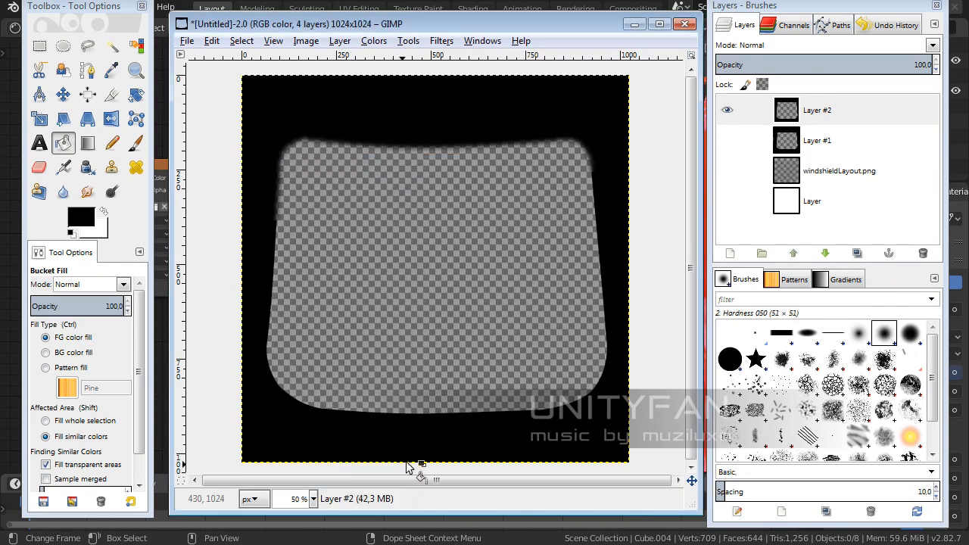
- Export the reblurred windshield image over windshieldTexure.png
click(186, 40)
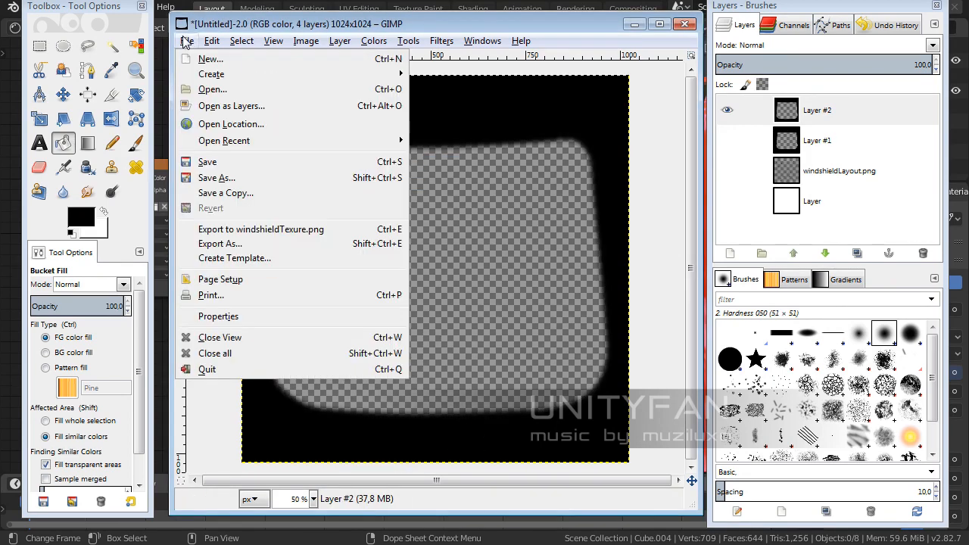
click(227, 226)
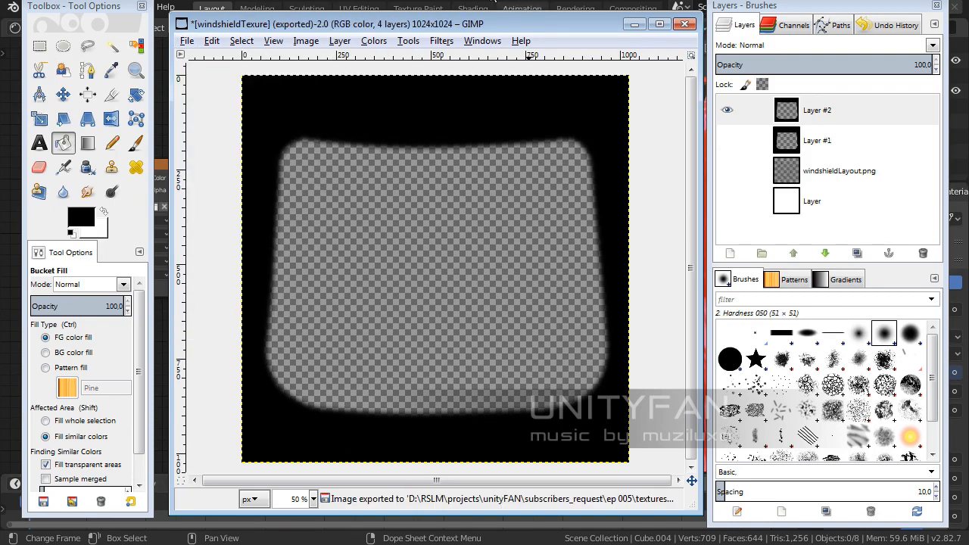
- Switch to Blender and reload windshieldTexure.png from the textures folder into the windshield material's image texture node
key(alt+Tab)
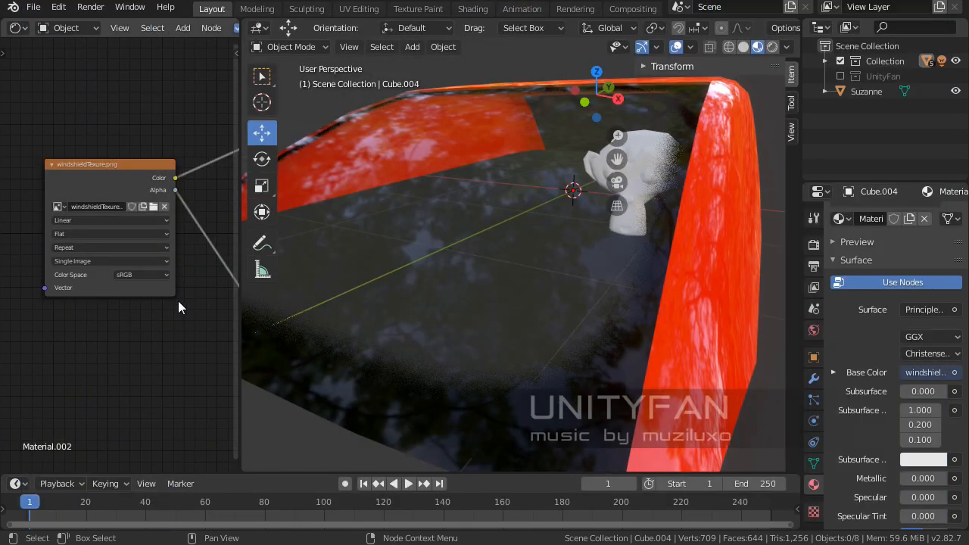
middle_drag(143, 306, 131, 314)
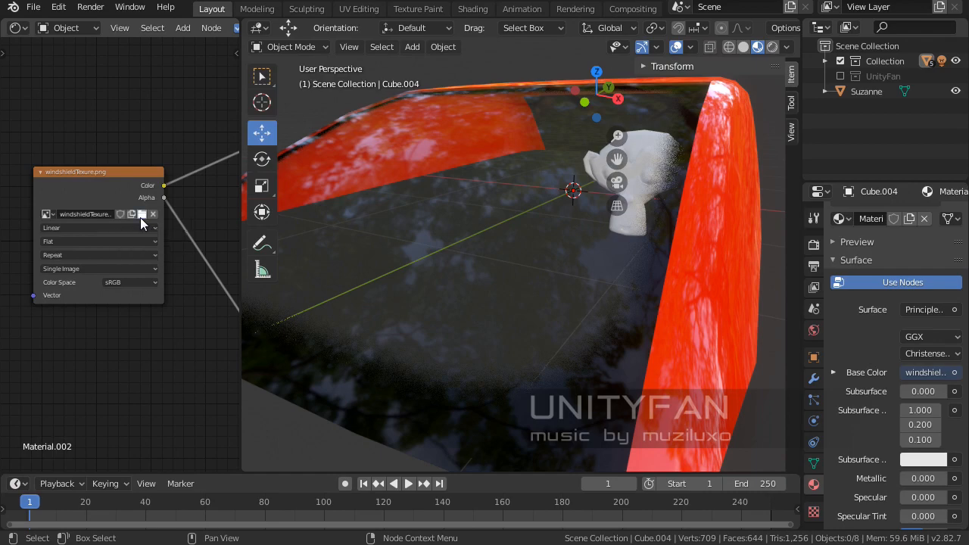
click(141, 215)
click(485, 198)
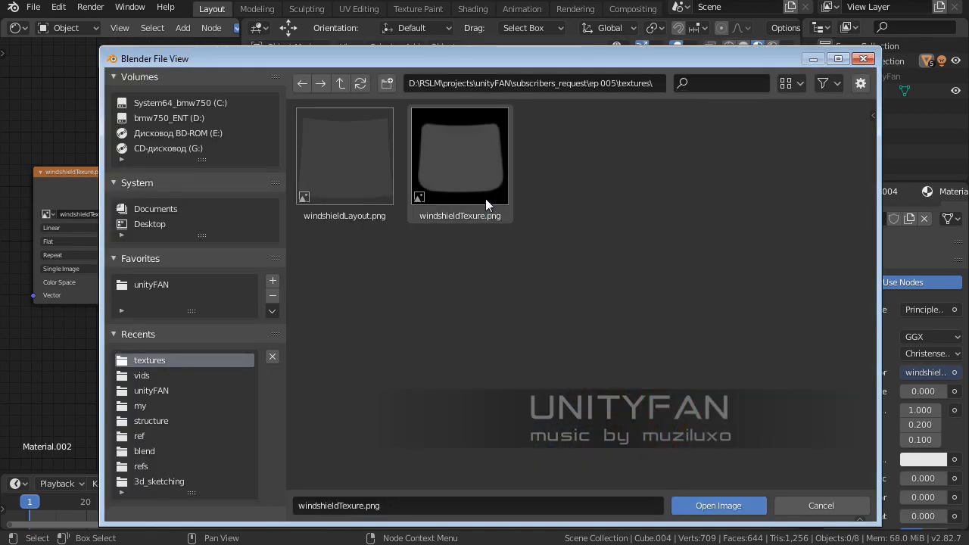
click(763, 501)
- Examine the reblurred windshield frame on the car from several angles and distances
middle_drag(520, 367, 597, 371)
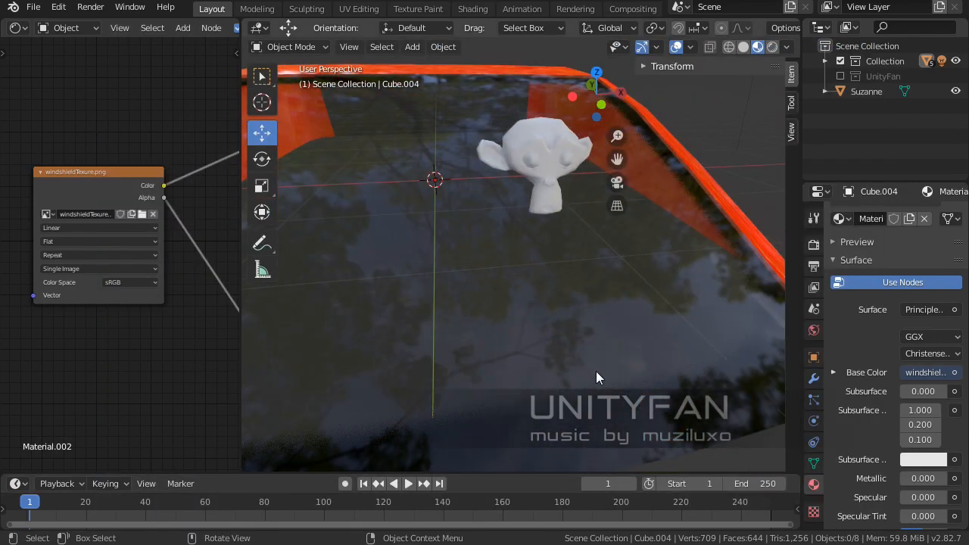
scroll(568, 378, down, 5)
middle_drag(543, 390, 638, 342)
scroll(564, 333, up, 3)
shift+middle_drag(553, 314, 618, 287)
middle_drag(499, 273, 445, 296)
middle_drag(537, 302, 530, 253)
scroll(530, 254, down, 2)
- Switch to GIMP and draw a closed path with a downward-curved lower edge around the upper band of the windshield, using the Paths tool
key(alt+Tab)
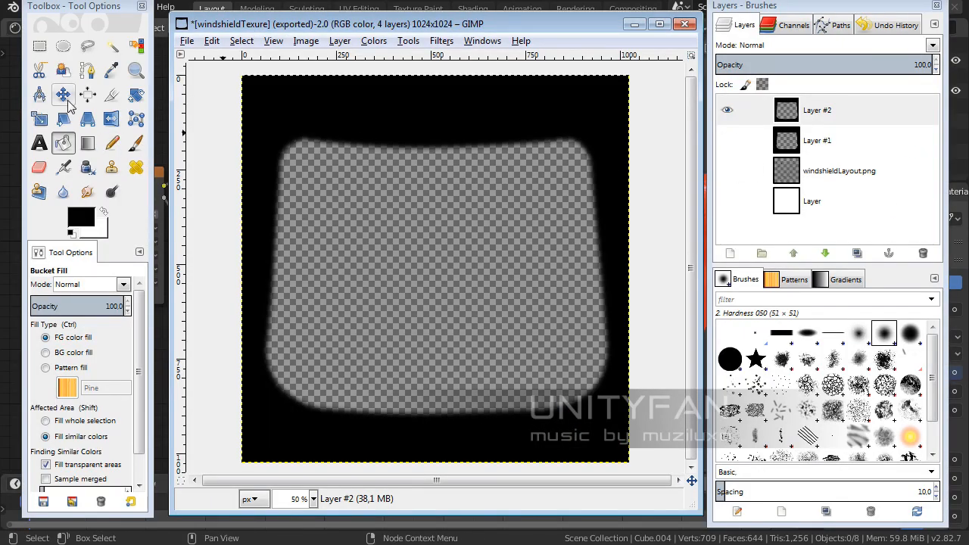
click(87, 46)
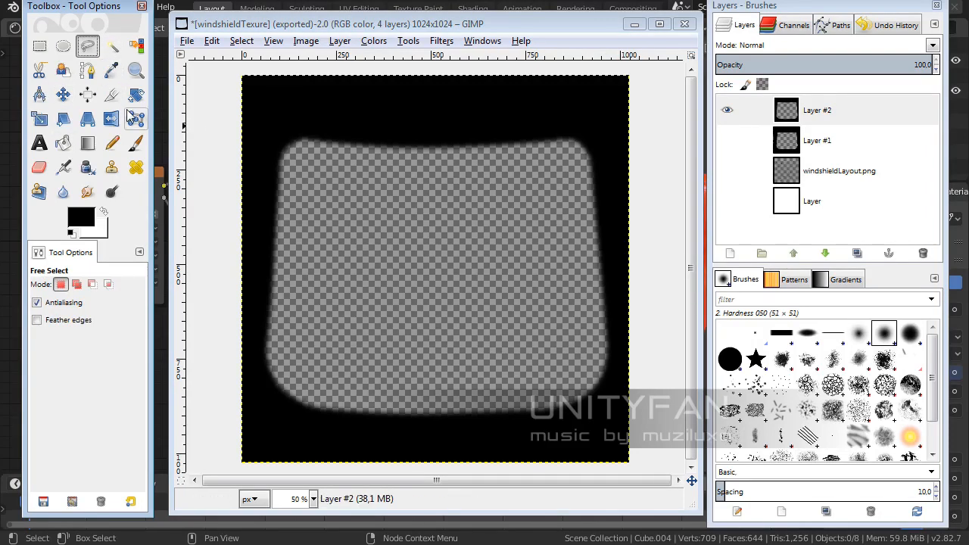
click(89, 72)
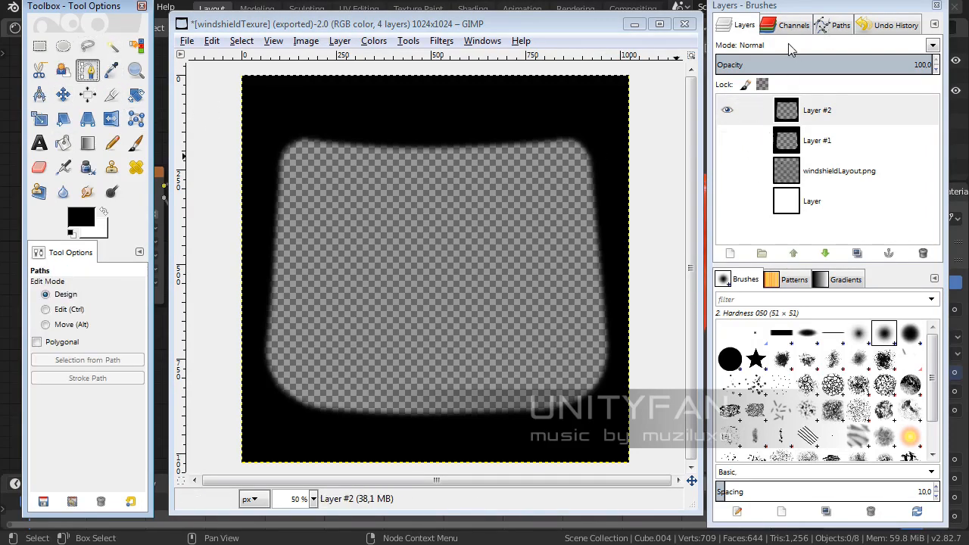
click(259, 196)
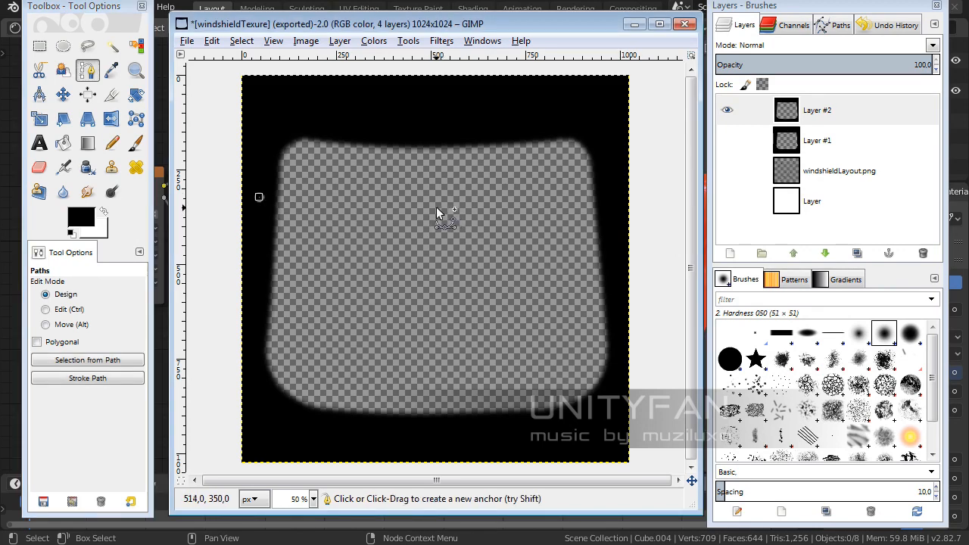
drag(430, 208, 515, 205)
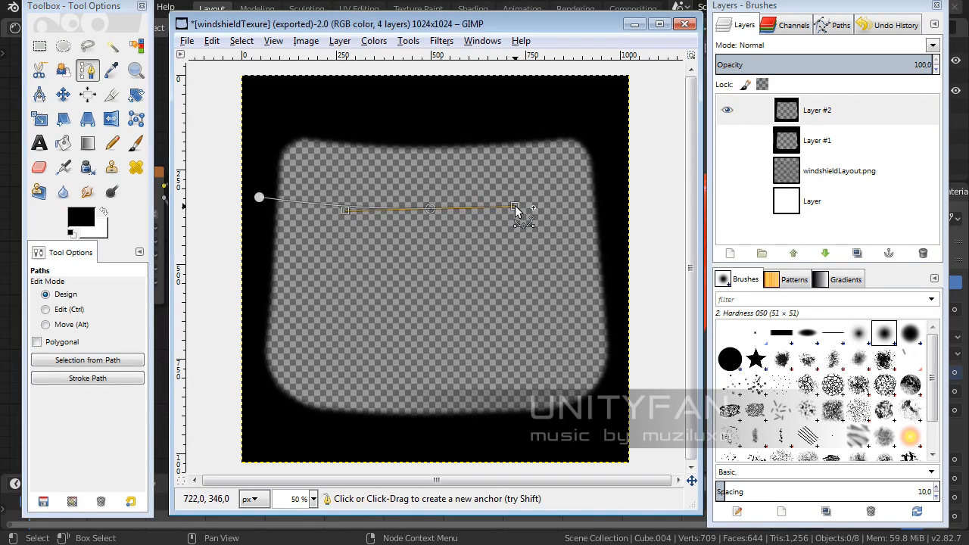
click(617, 195)
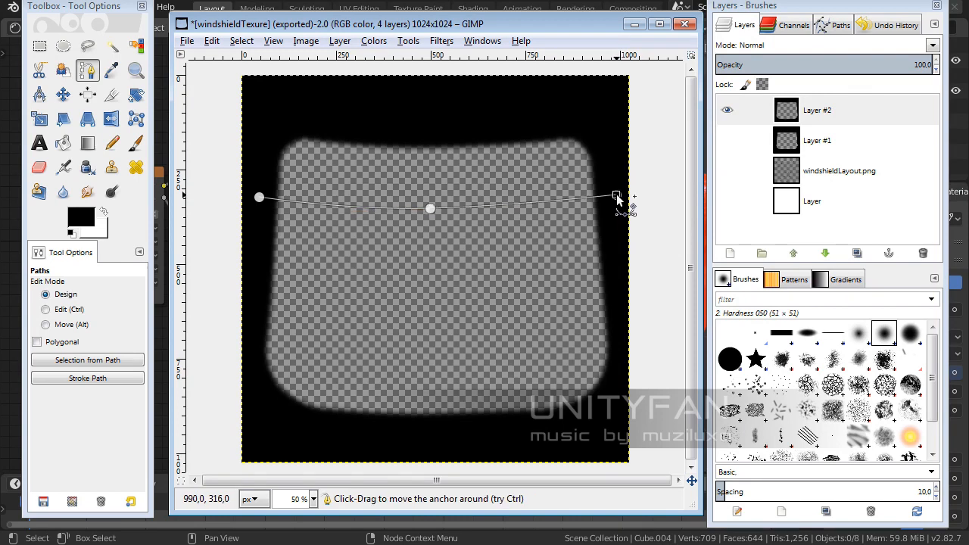
click(618, 110)
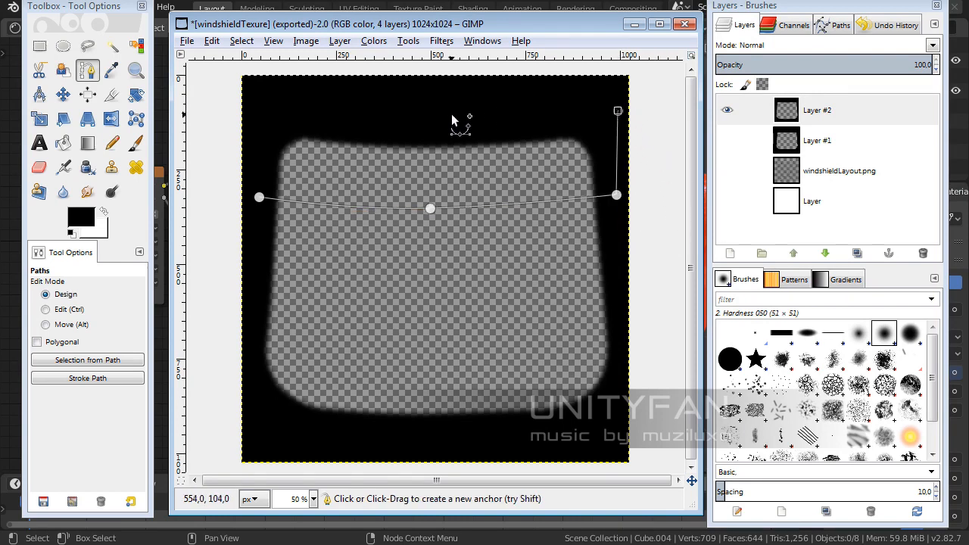
click(256, 103)
click(259, 199)
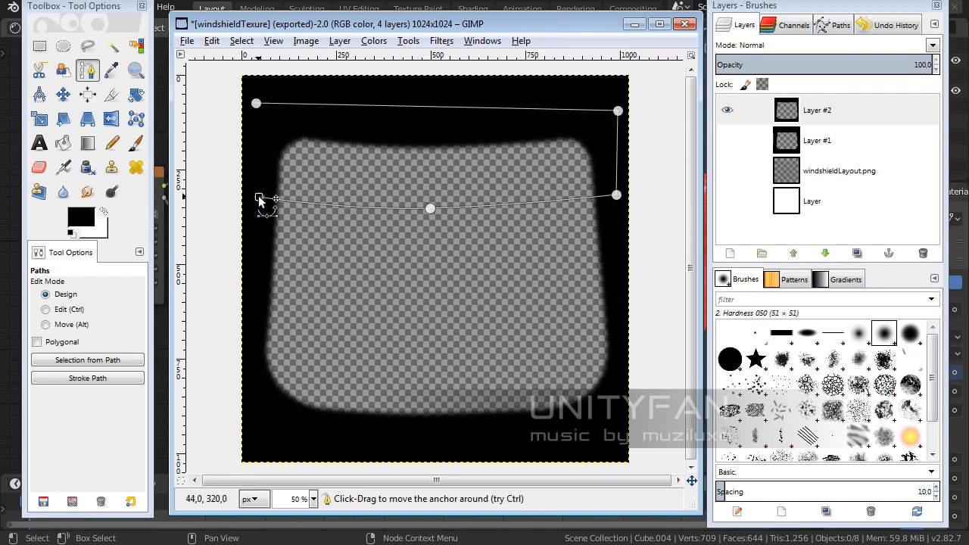
ctrl+click(255, 105)
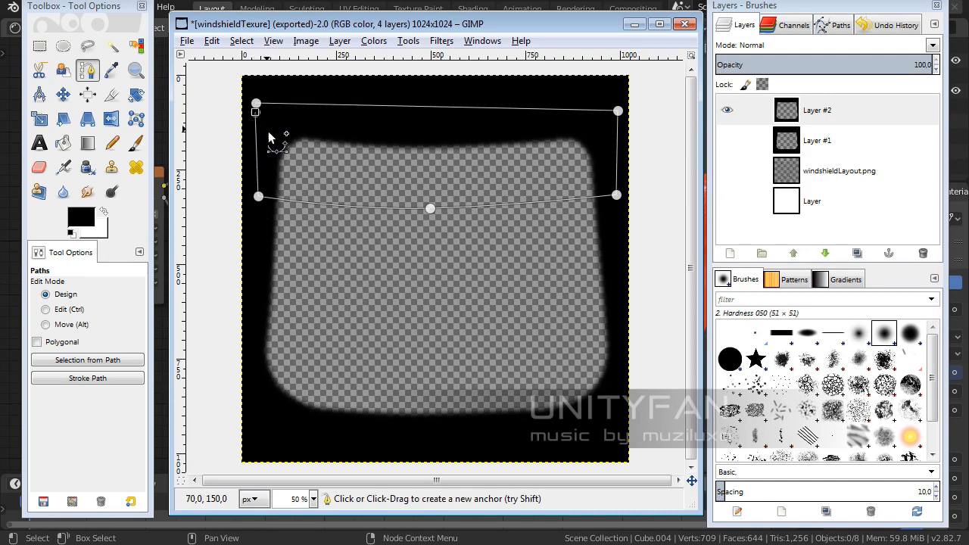
- Convert the new band path, Unnamed #1, into a selection
click(795, 25)
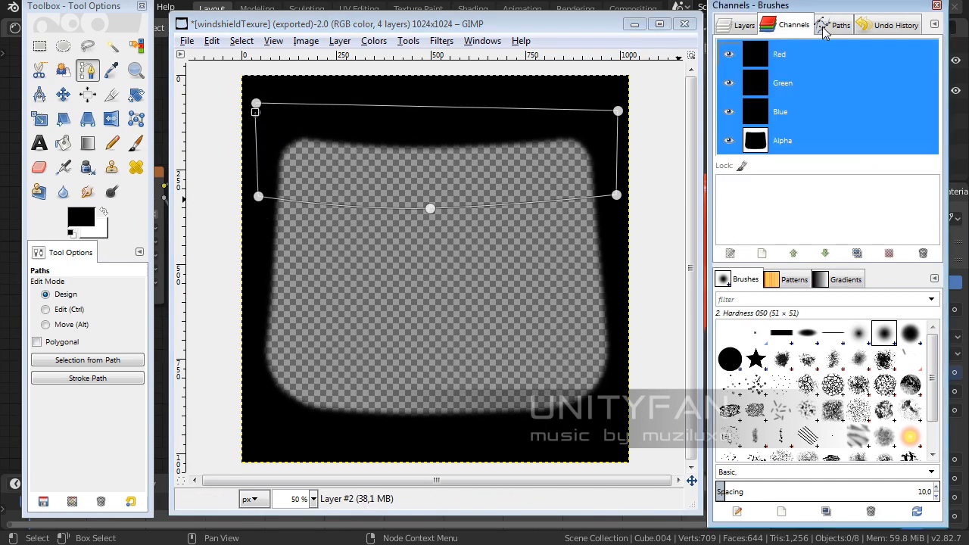
click(835, 25)
click(822, 72)
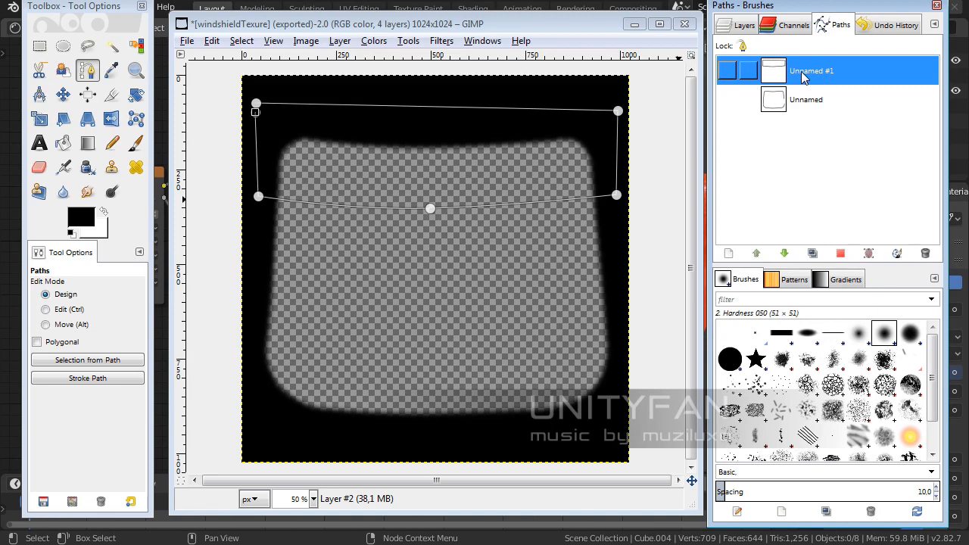
right_click(802, 72)
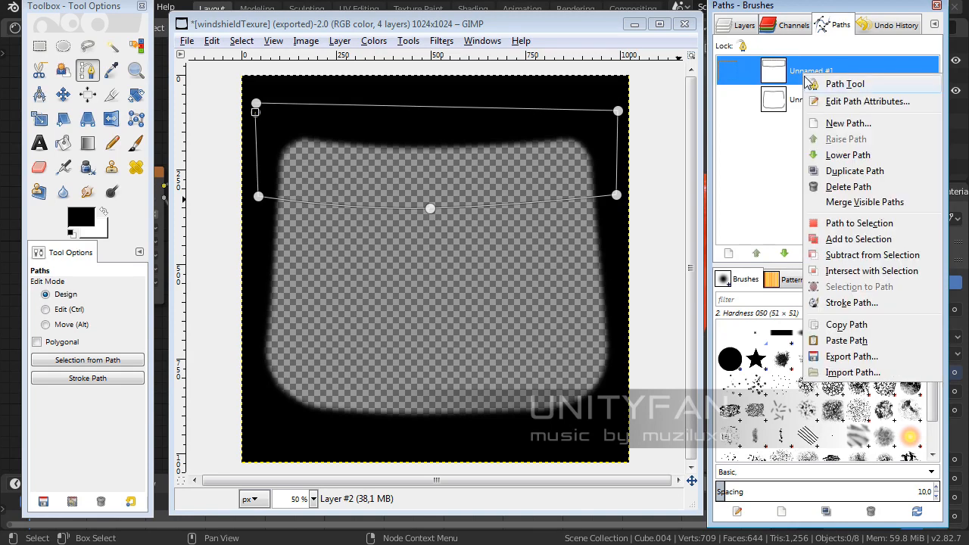
click(859, 224)
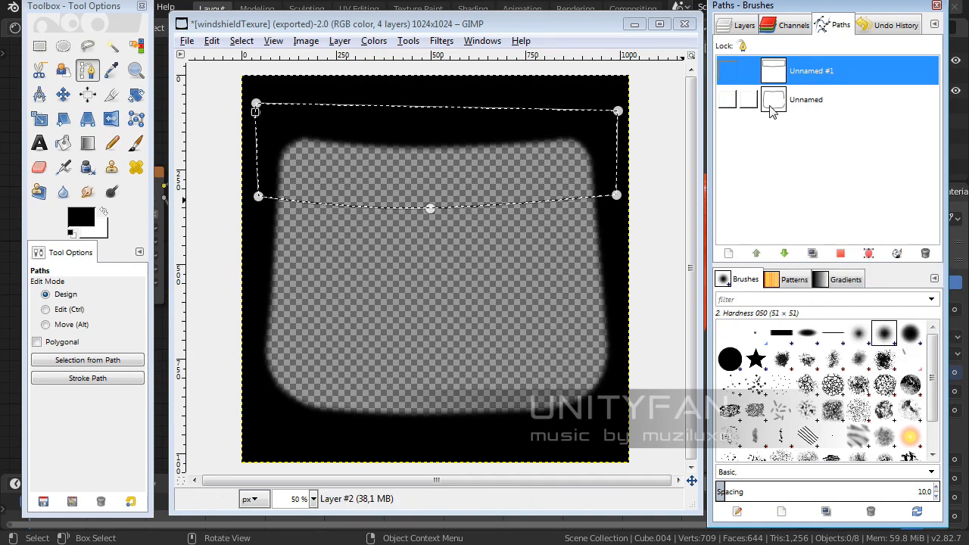
- Set the foreground color to a dark blue
click(90, 224)
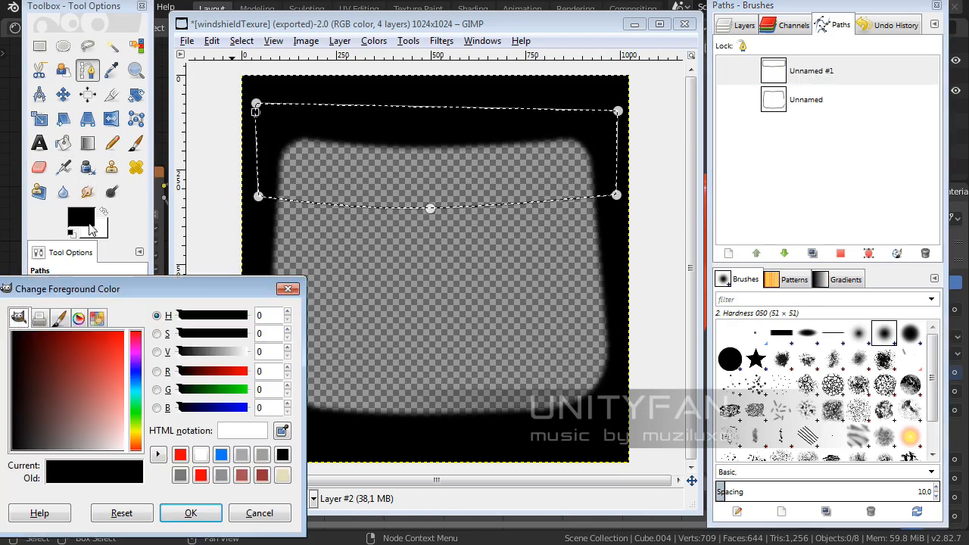
mouse_move(138, 396)
mouse_down()
mouse_move(142, 373)
mouse_move(84, 331)
mouse_up()
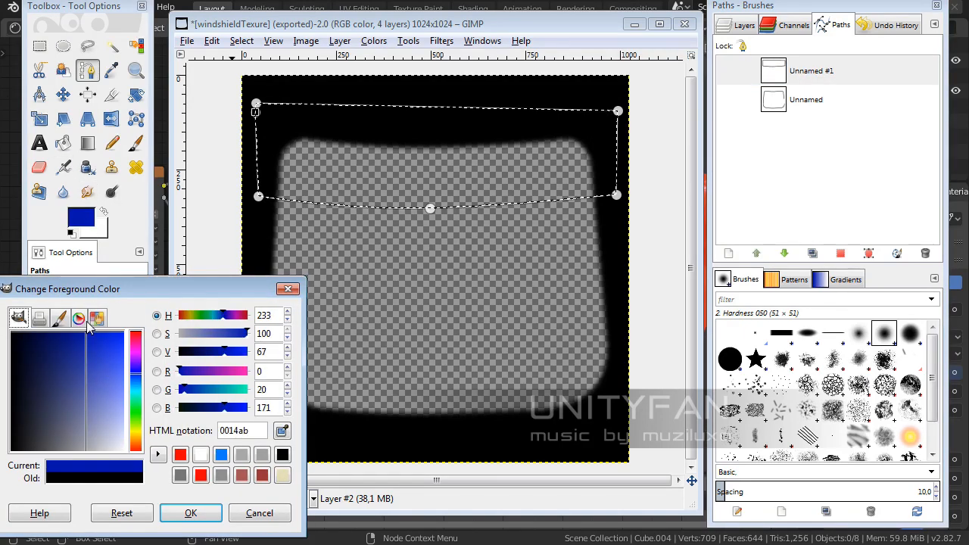
drag(72, 356, 69, 331)
click(193, 513)
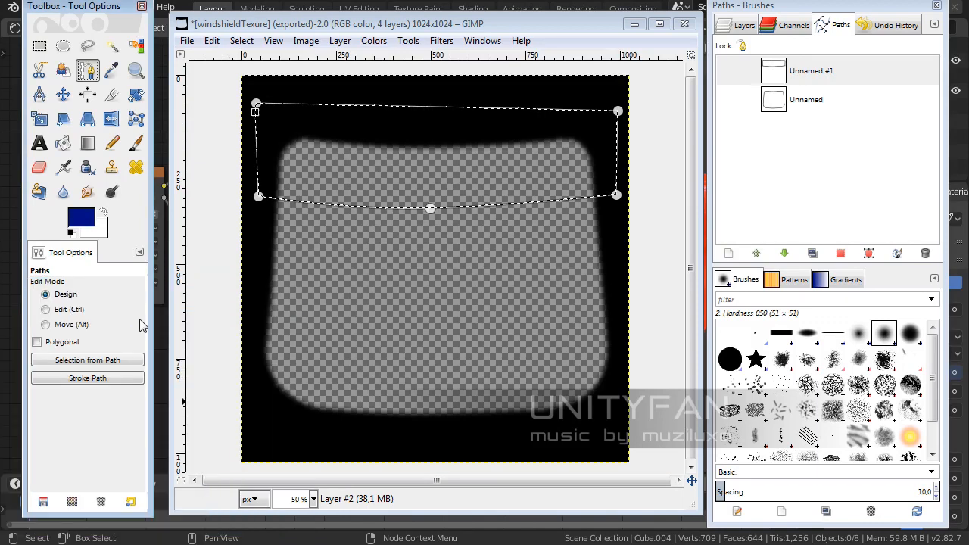
- Create a transparent 1024 x 1024 px layer and fill the selected band on it with the dark blue foreground color
click(65, 144)
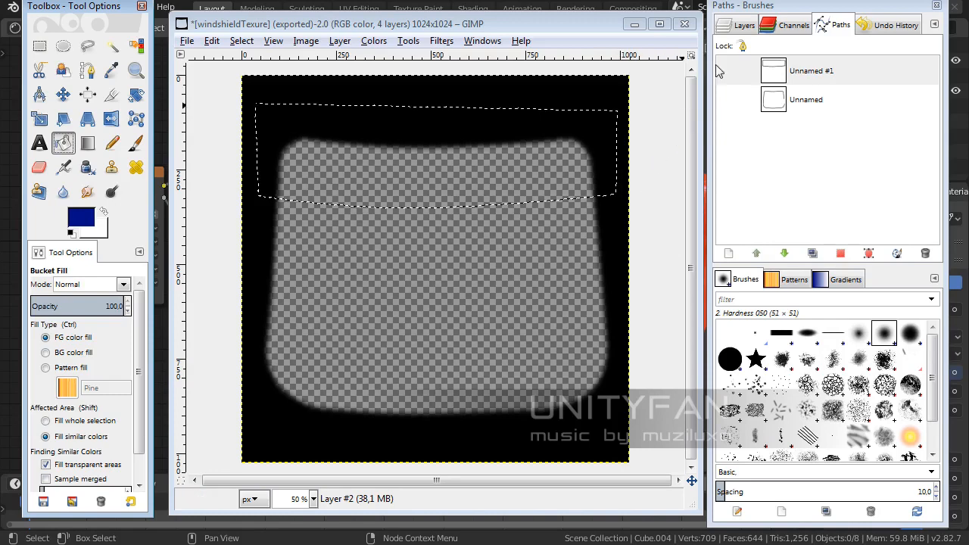
click(731, 29)
click(729, 252)
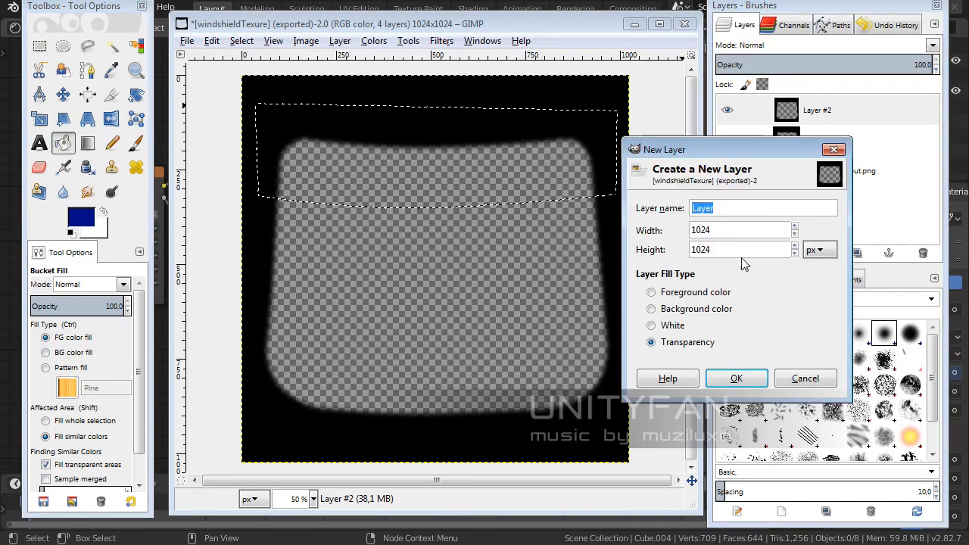
click(738, 378)
click(444, 148)
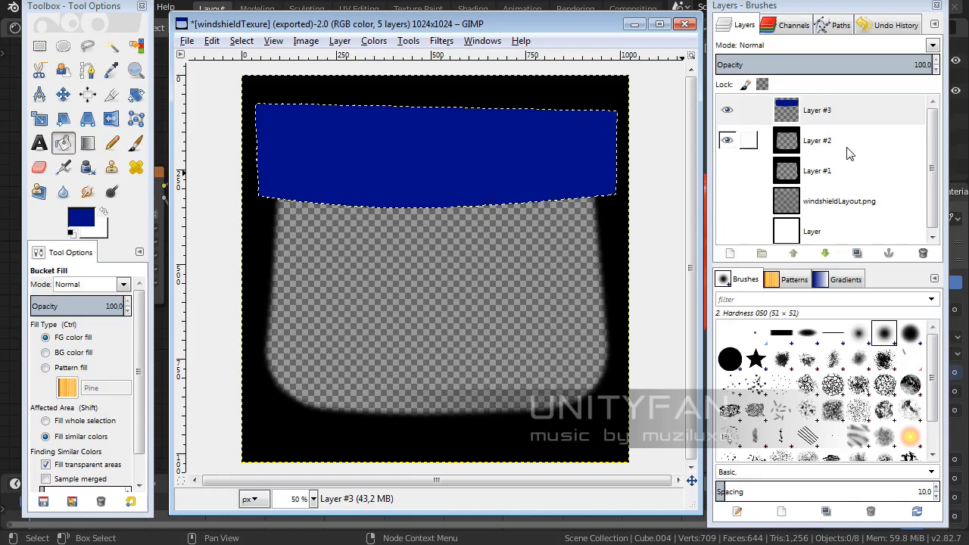
- Clear the selection and move Layer #3 with the blue band below Layer #2
click(243, 43)
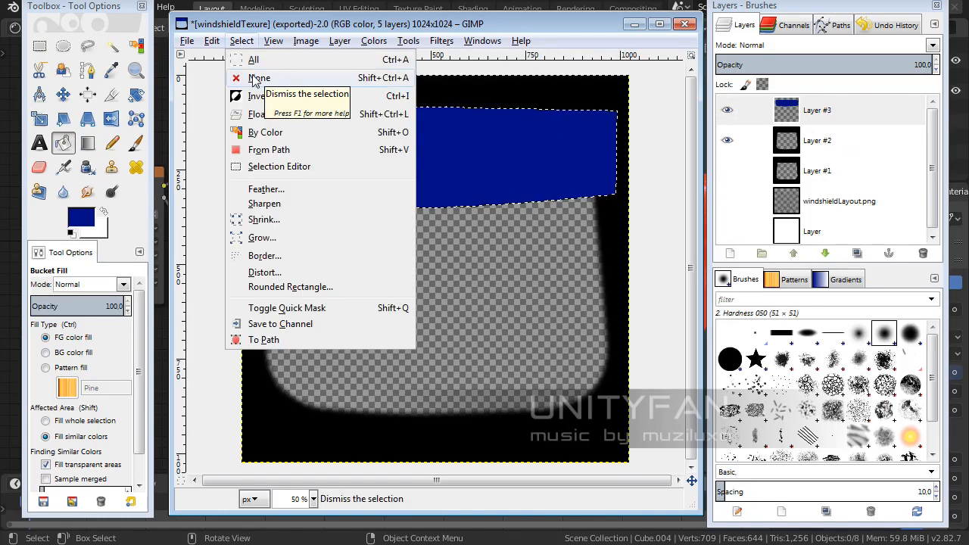
click(254, 72)
drag(832, 112, 837, 199)
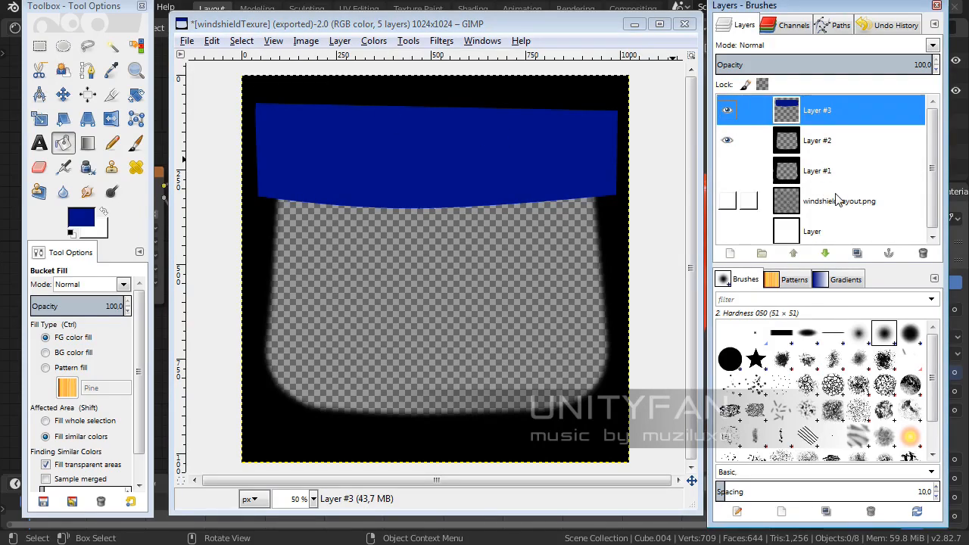
click(826, 254)
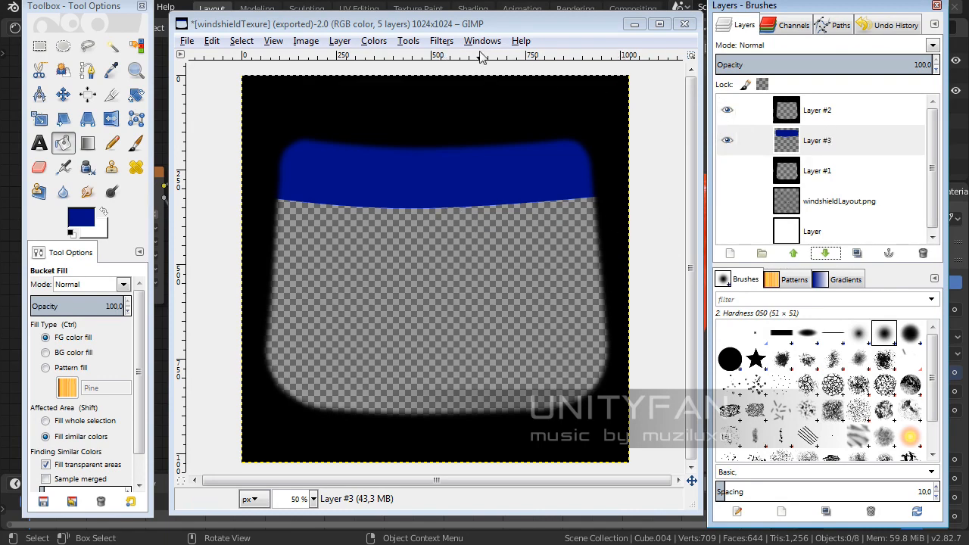
- Duplicate the blue band layer, Layer #3, and hide the original
click(442, 41)
right_click(842, 148)
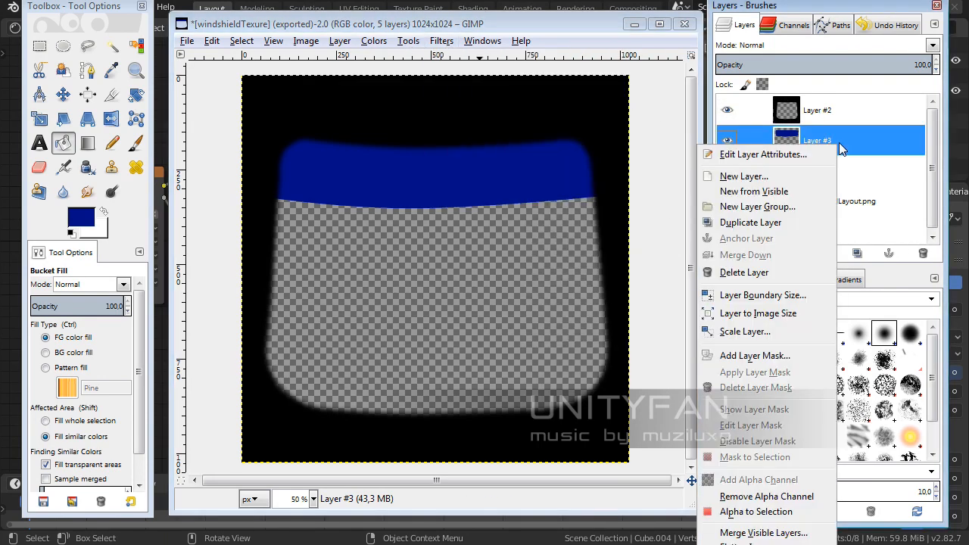
click(763, 223)
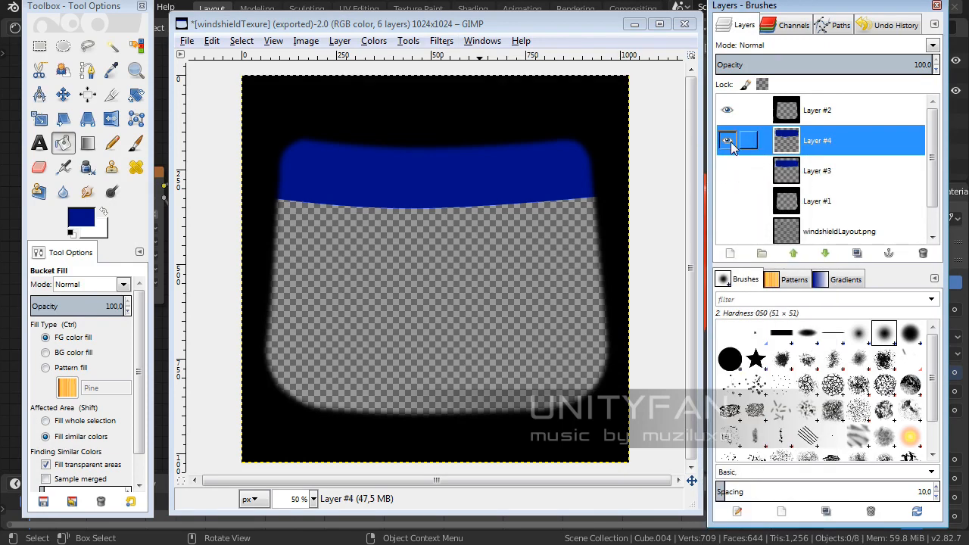
- Apply a Gaussian Blur with a 39 px radius to Layer #4 and lower the layer's opacity to 51.9
click(433, 41)
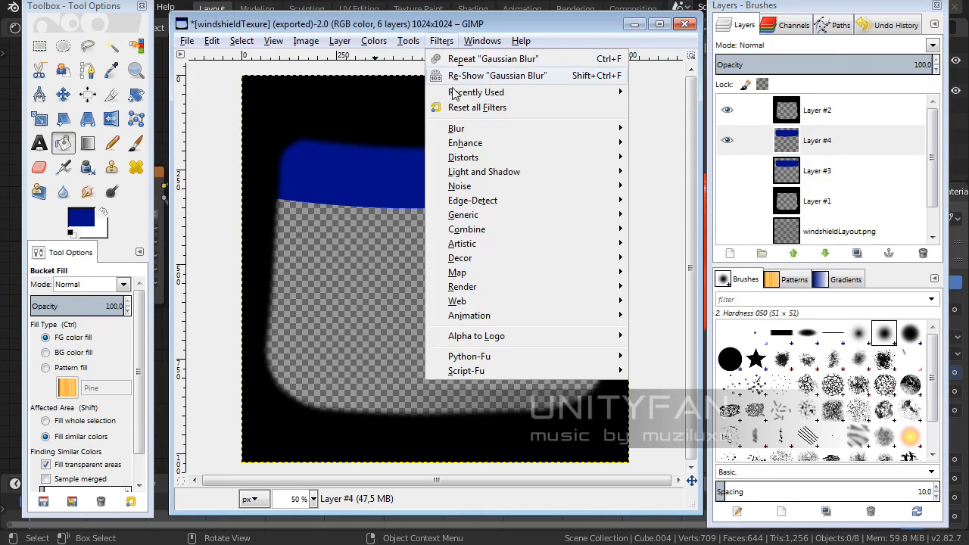
mouse_move(473, 132)
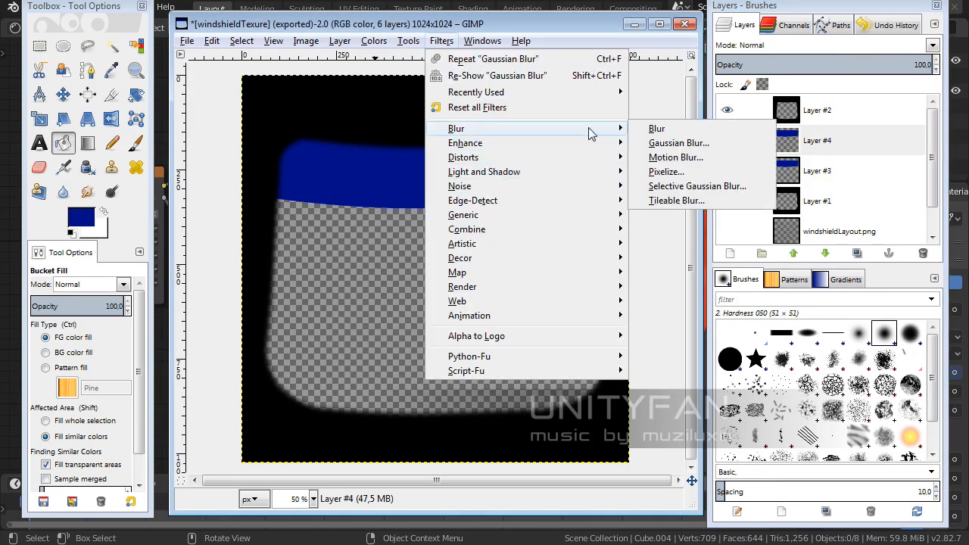
click(676, 143)
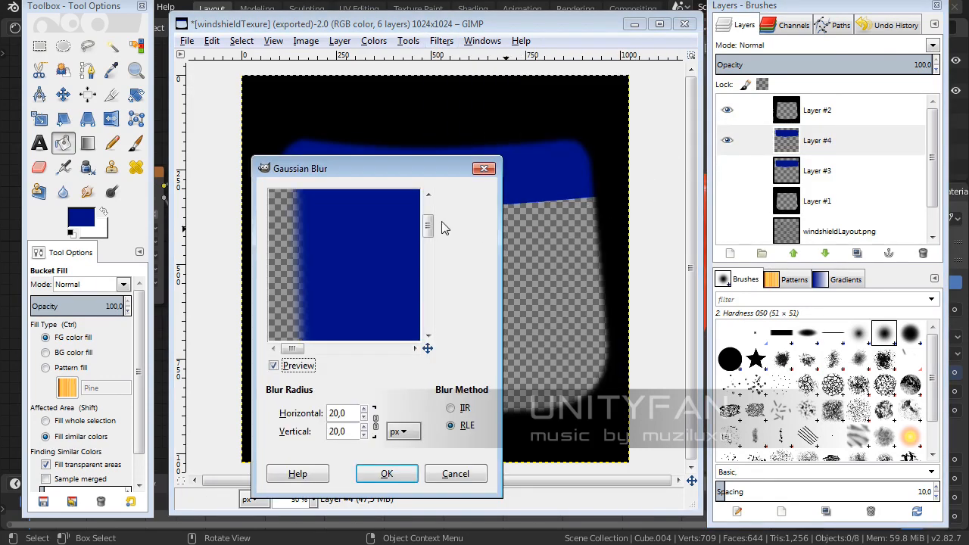
click(365, 409)
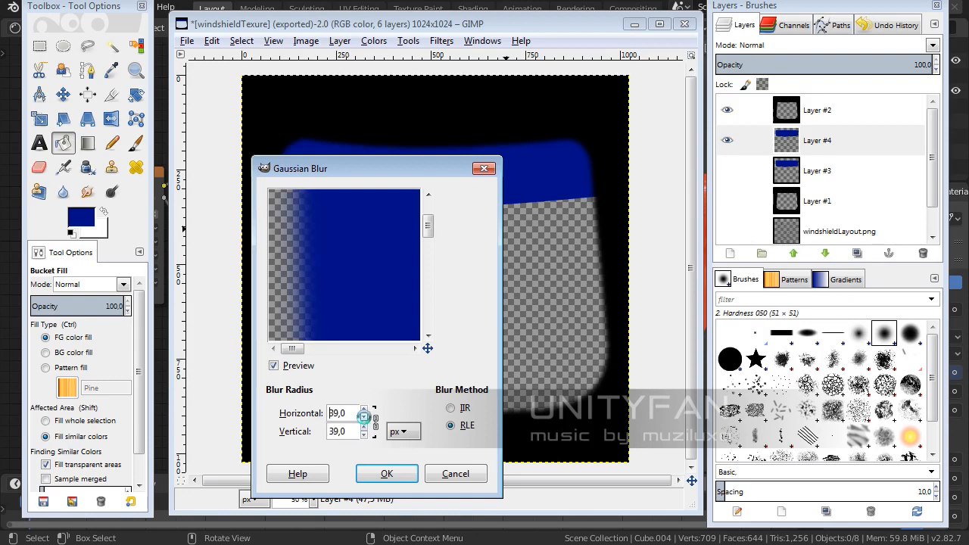
click(385, 473)
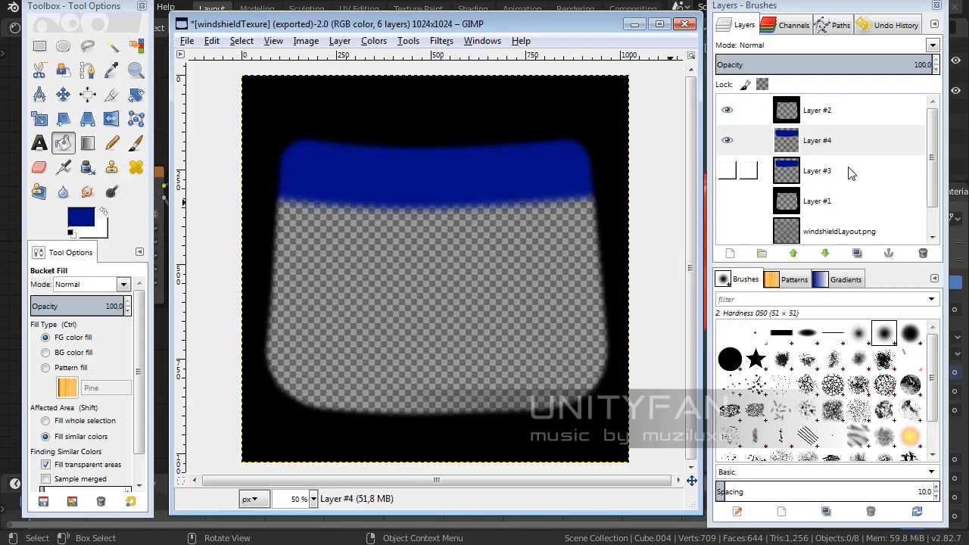
click(841, 64)
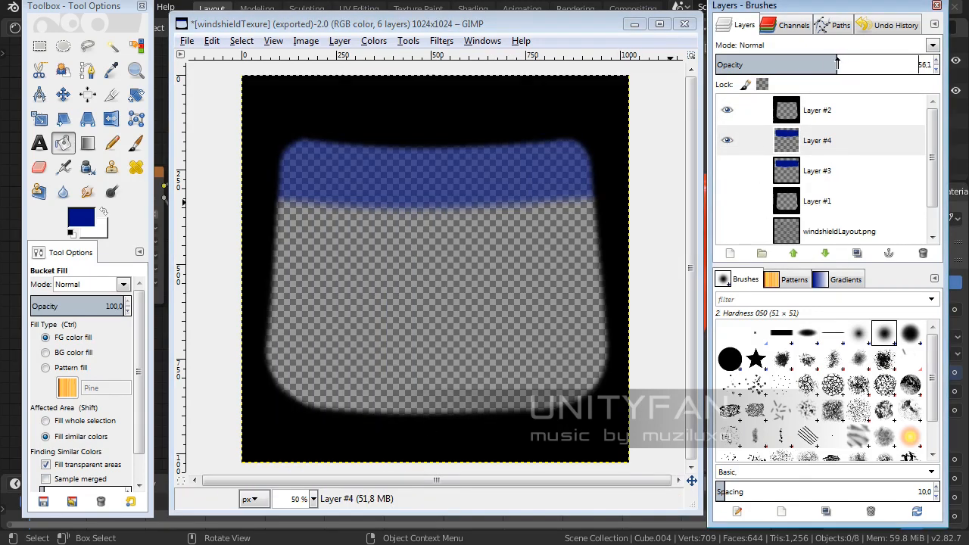
mouse_move(818, 66)
mouse_down()
mouse_move(945, 69)
mouse_move(809, 66)
mouse_move(855, 66)
mouse_move(818, 69)
mouse_up()
- Export the image over windshieldTexure.png, switch to Blender and load the updated file into the windshield's image texture node
click(187, 41)
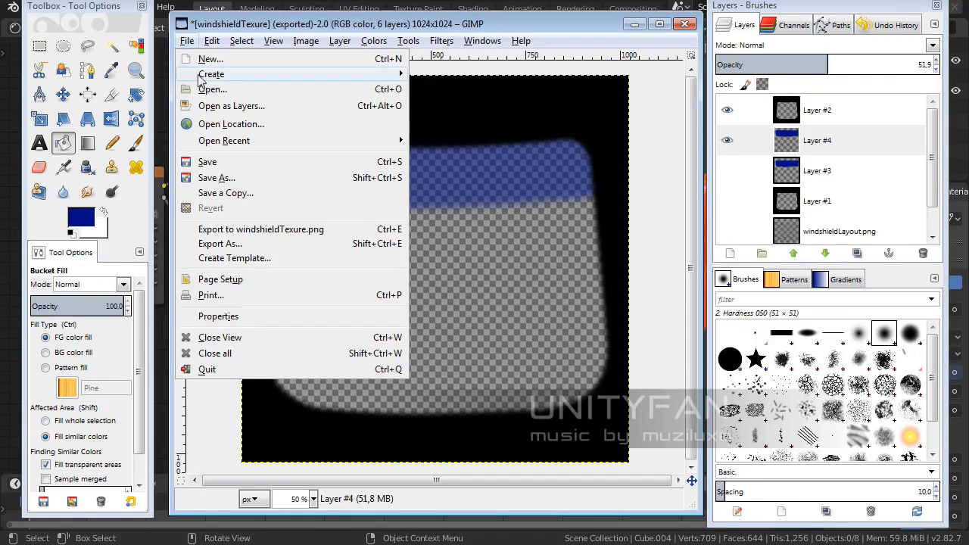
click(243, 232)
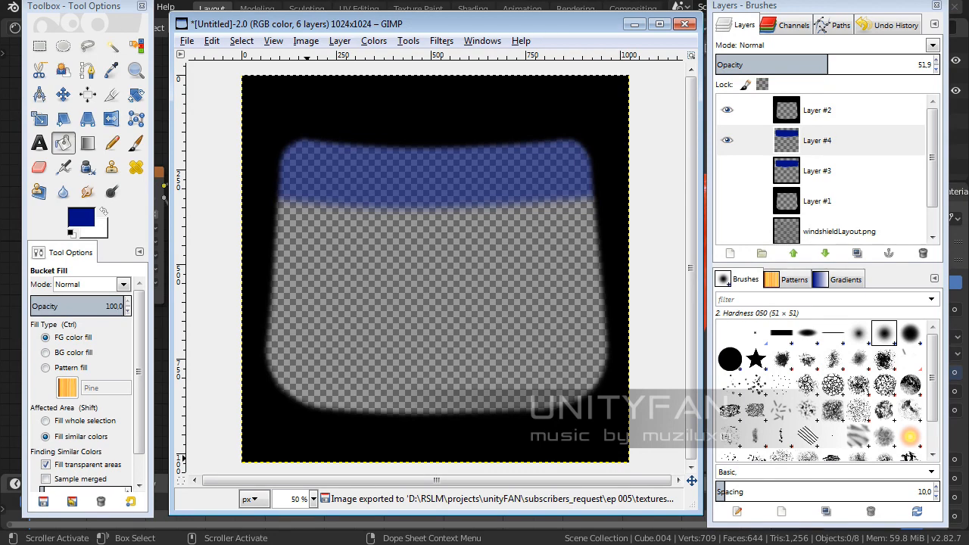
key(alt+Tab)
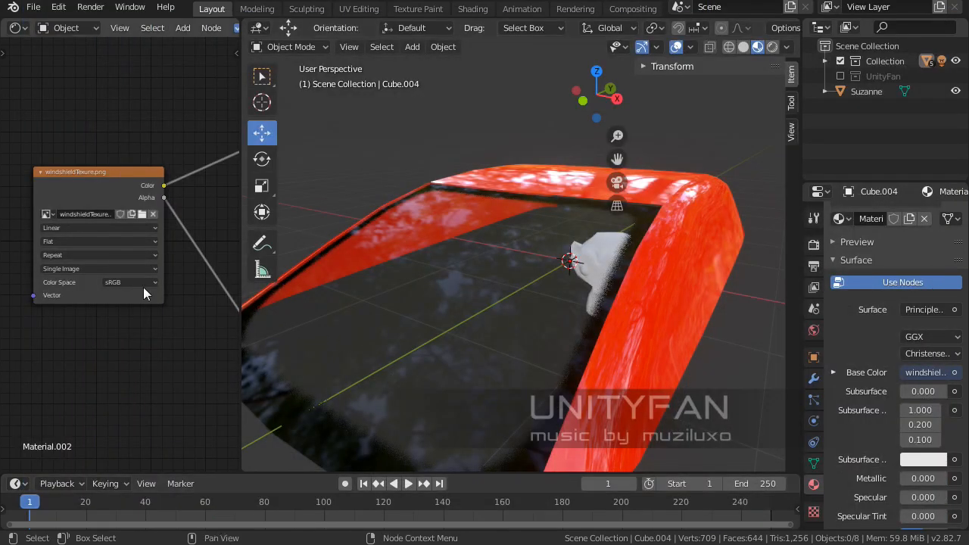
click(141, 215)
click(459, 163)
click(743, 505)
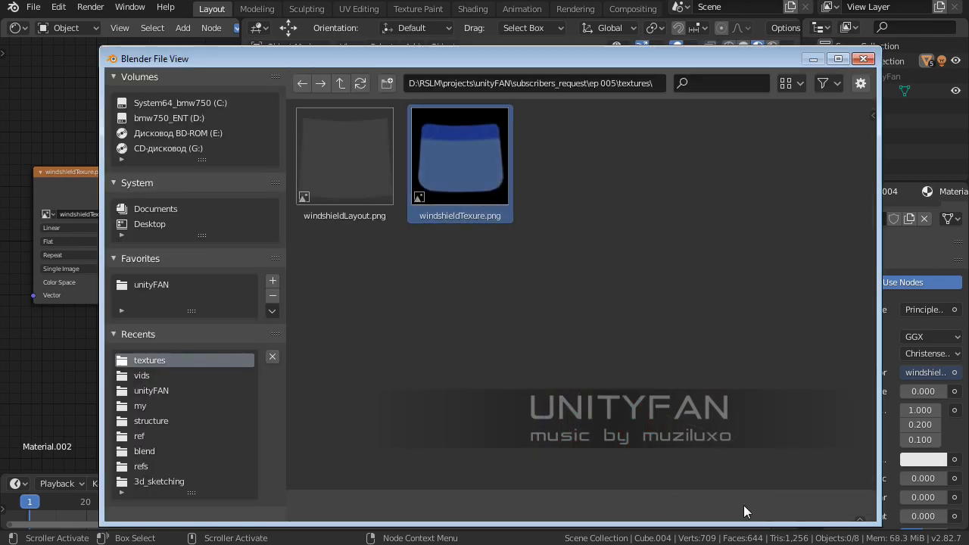
middle_drag(467, 359, 576, 338)
middle_drag(592, 327, 497, 300)
middle_drag(484, 242, 535, 269)
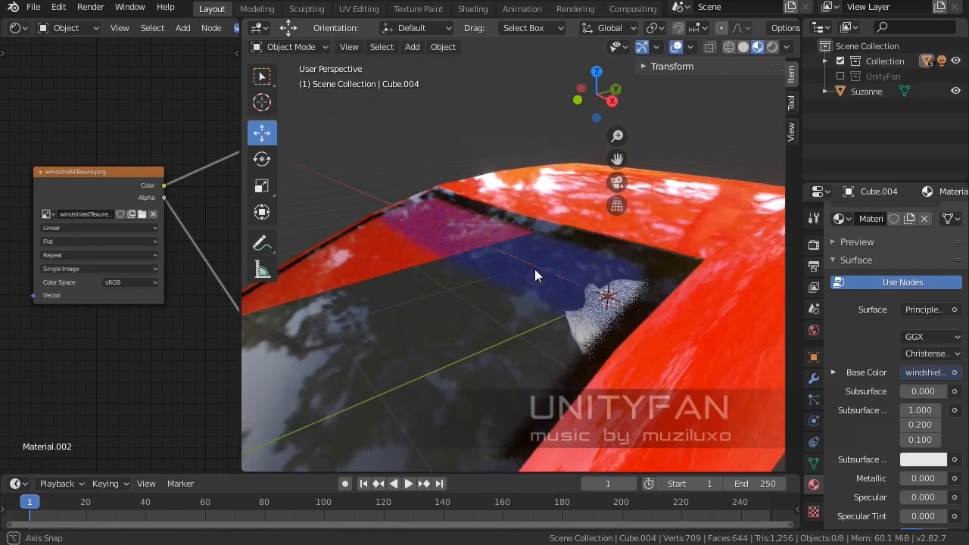
scroll(536, 275, down, 2)
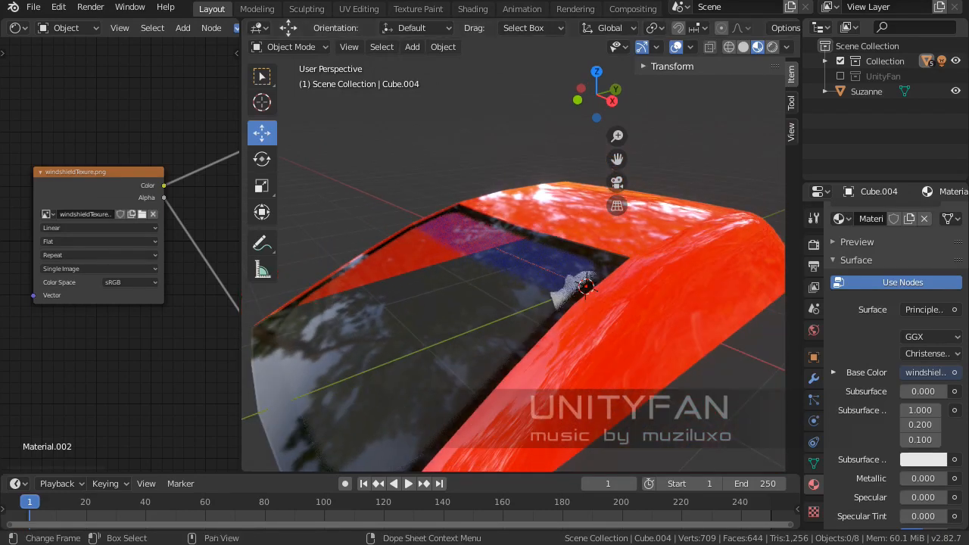
- Switch to GIMP, raise Layer #4's opacity to 74.9 and export the image over windshieldTexure.png again
key(alt+Tab)
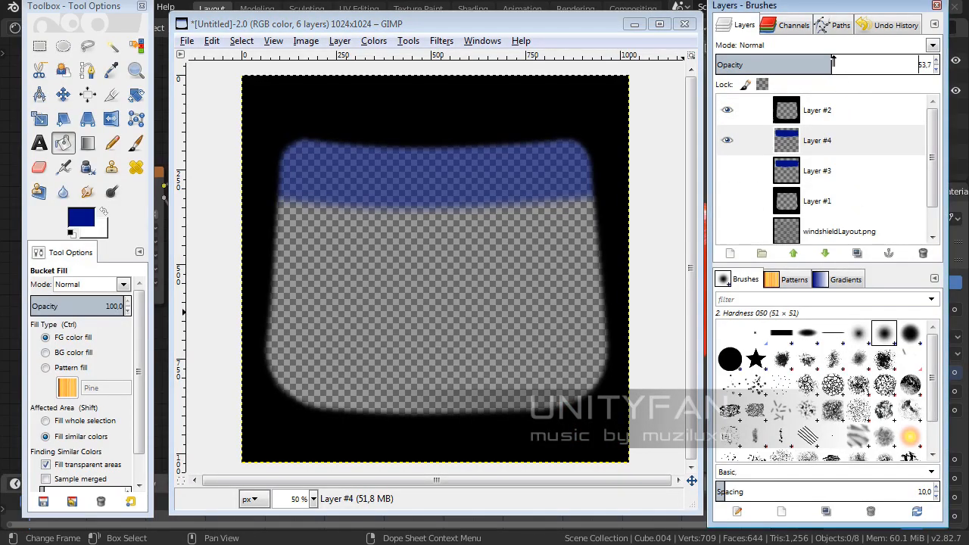
drag(832, 62, 873, 65)
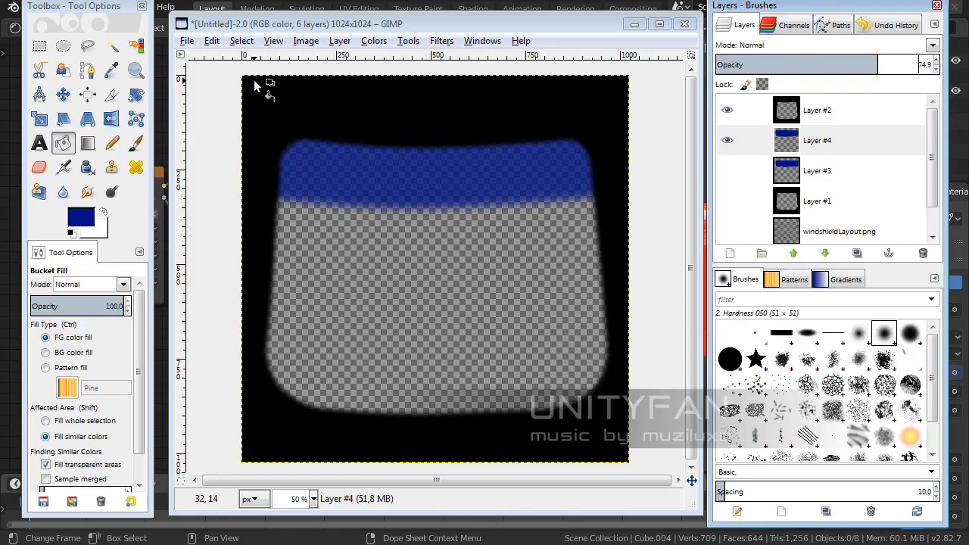
click(188, 41)
click(231, 225)
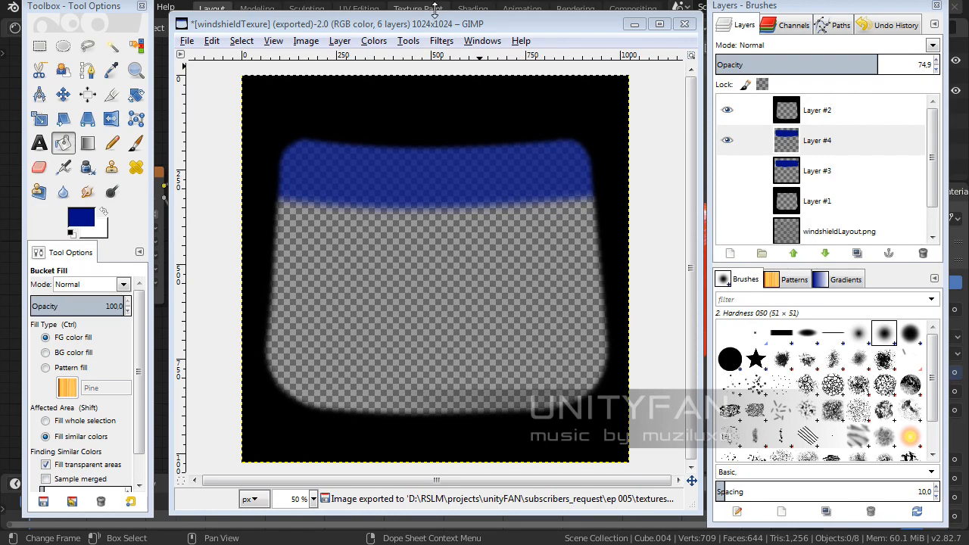
- Switch to Blender and load the re-exported windshieldTexure.png into the windshield's image texture node
click(161, 234)
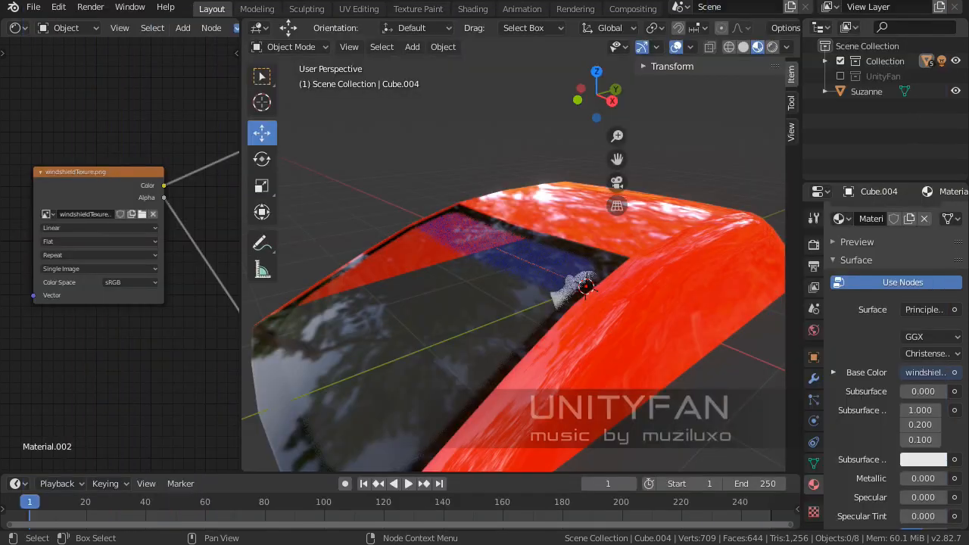
click(143, 215)
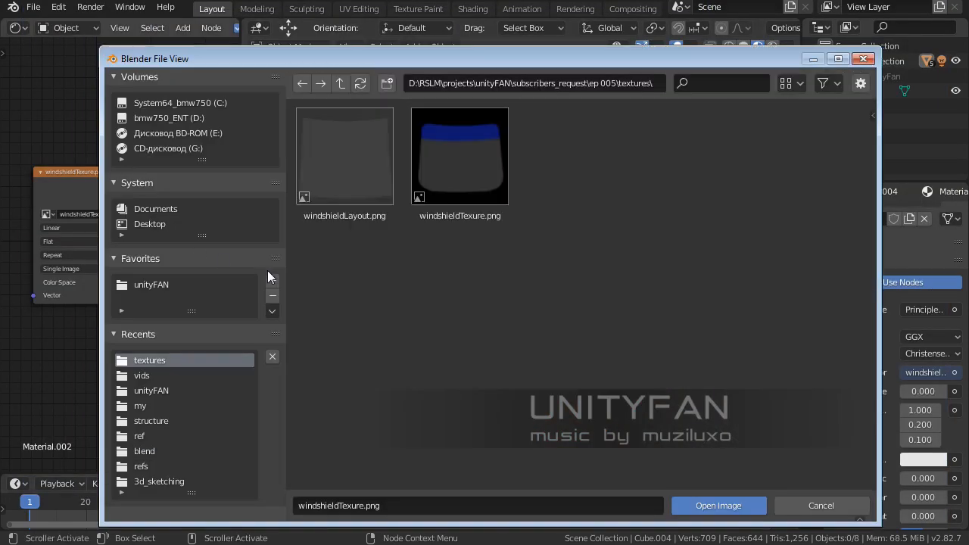
click(460, 211)
click(726, 506)
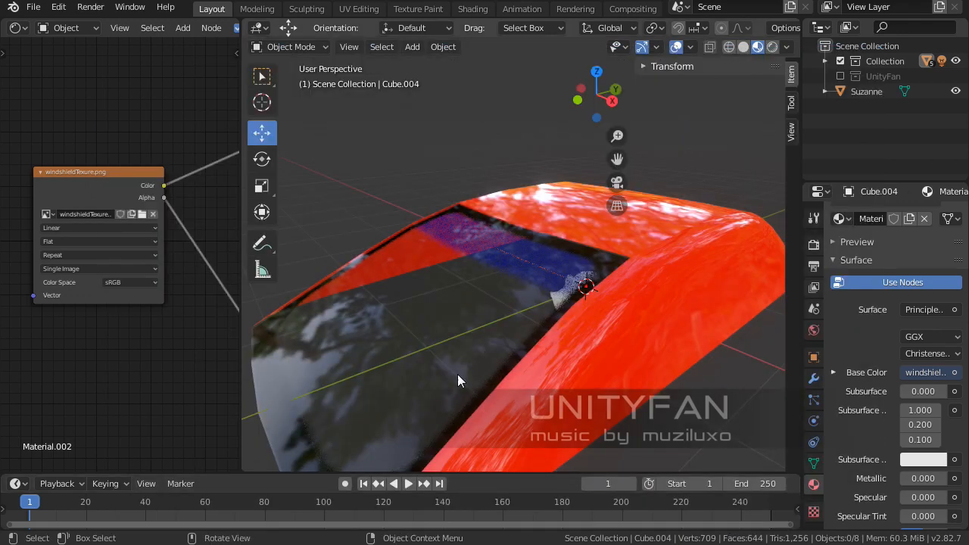
- Select the windshield's plain glass pane and raise its glass material's Alpha to 0.625
middle_drag(458, 374, 636, 369)
middle_drag(653, 274, 581, 265)
click(582, 268)
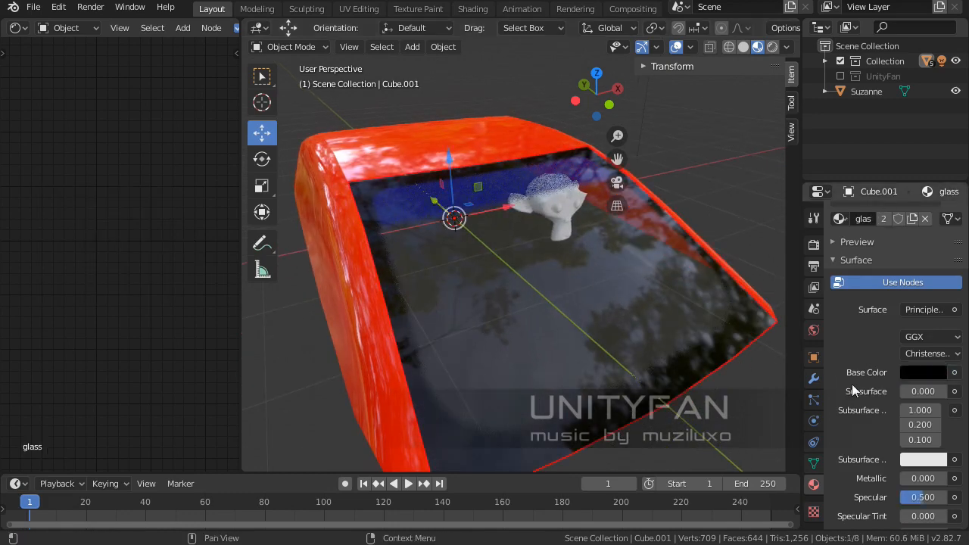
scroll(856, 412, down, 6)
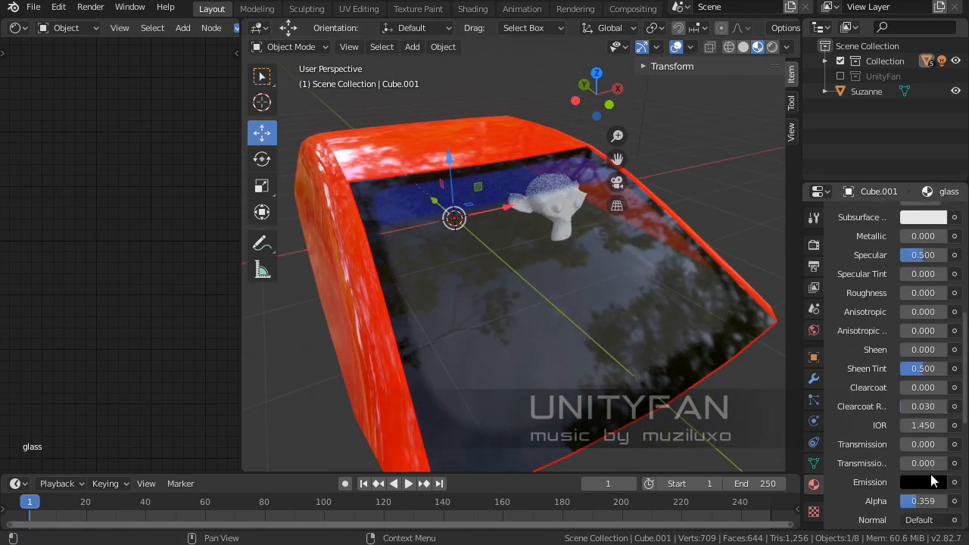
scroll(925, 470, down, 2)
mouse_move(923, 440)
mouse_down()
mouse_move(947, 440)
mouse_move(937, 440)
mouse_up()
middle_drag(752, 249, 616, 345)
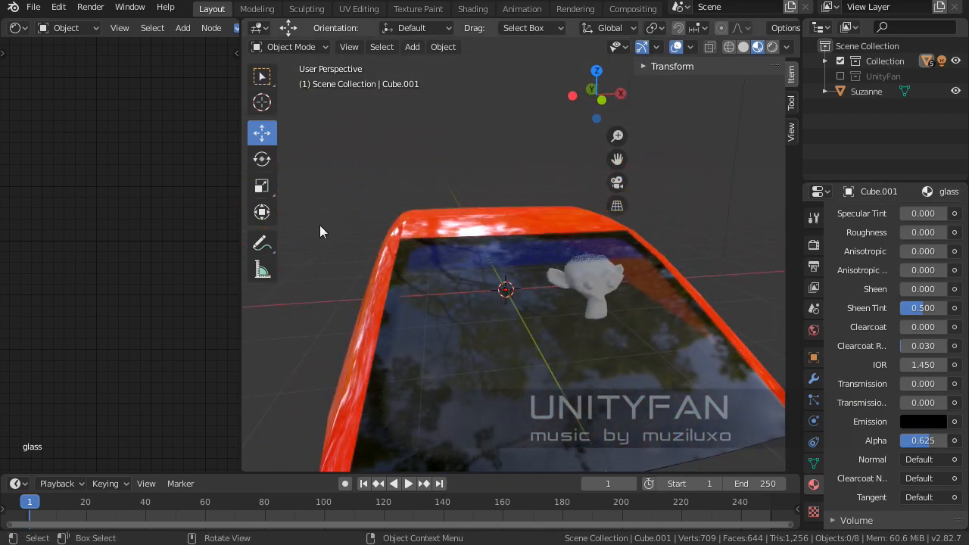
middle_drag(508, 374, 616, 379)
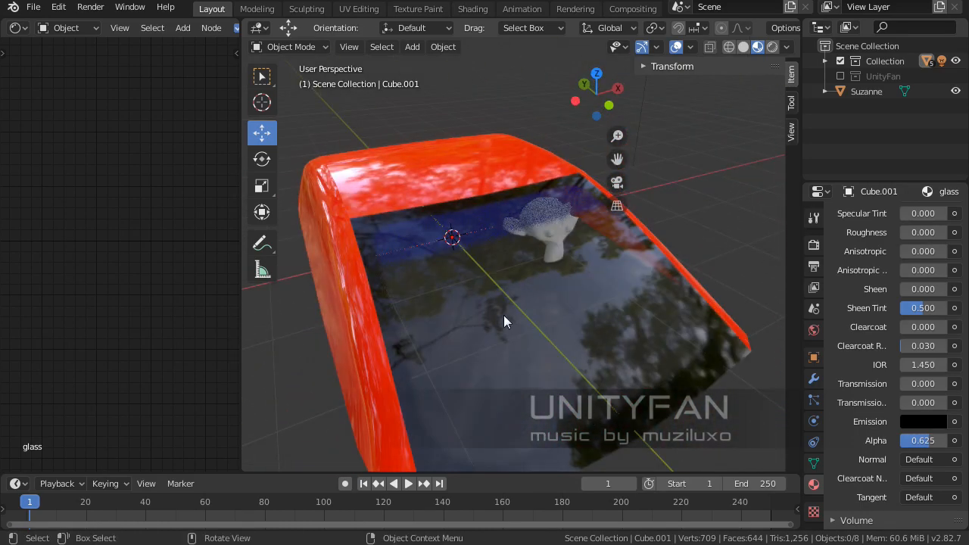
middle_drag(504, 315, 520, 304)
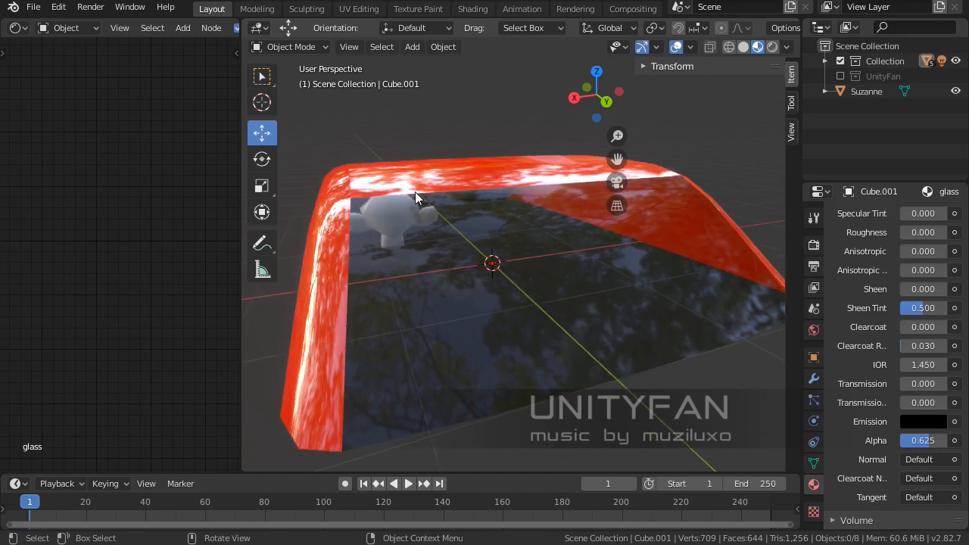
- Join the node editor area into the 3D viewport so that the viewport fills its space
right_click(239, 311)
click(221, 314)
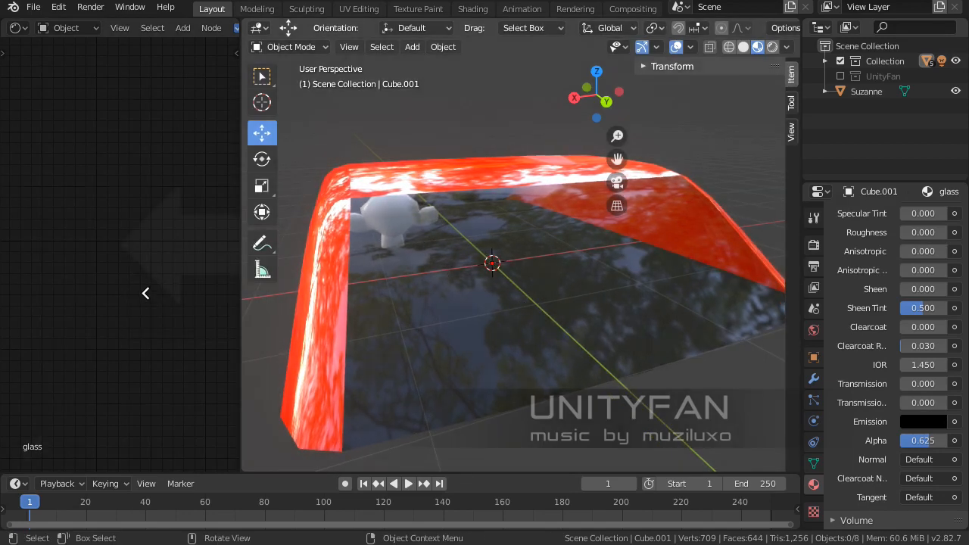
click(145, 292)
- Duplicate all faces of the rear window in Edit Mode and offset the copy slightly in the Y-Z plane
scroll(300, 313, down, 2)
middle_drag(301, 313, 378, 296)
click(329, 310)
key(Tab)
scroll(388, 286, up, 2)
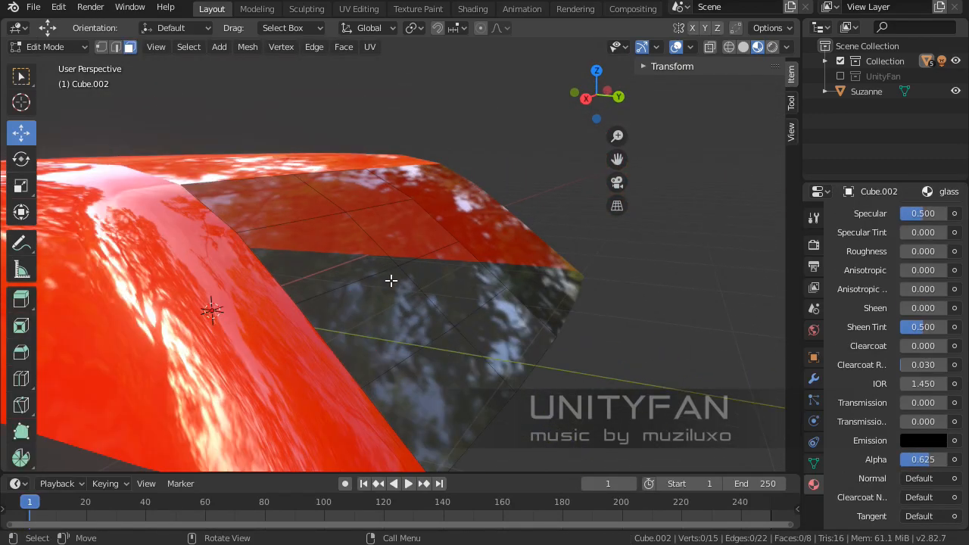
key(a)
scroll(396, 270, up, 2)
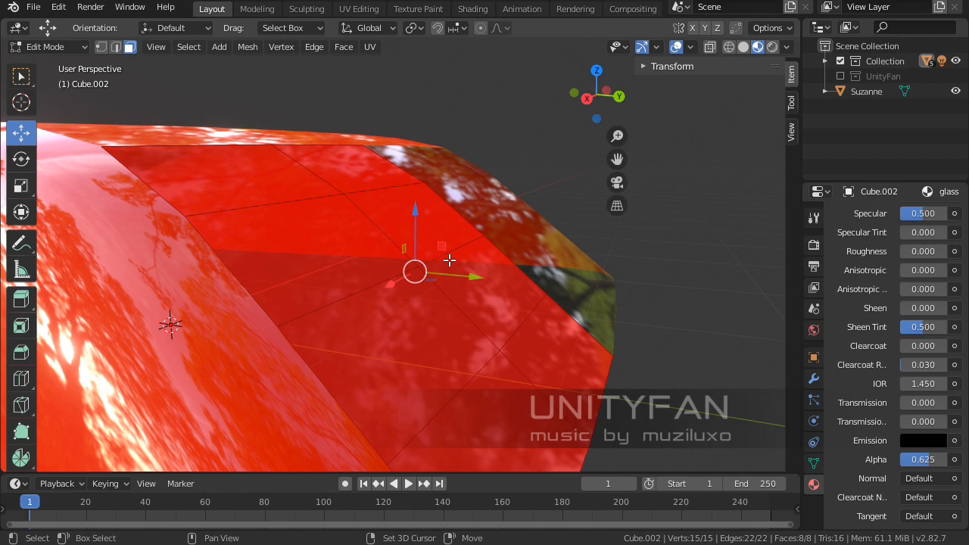
key(shift+d)
right_click(454, 262)
key(g)
key(shift+x)
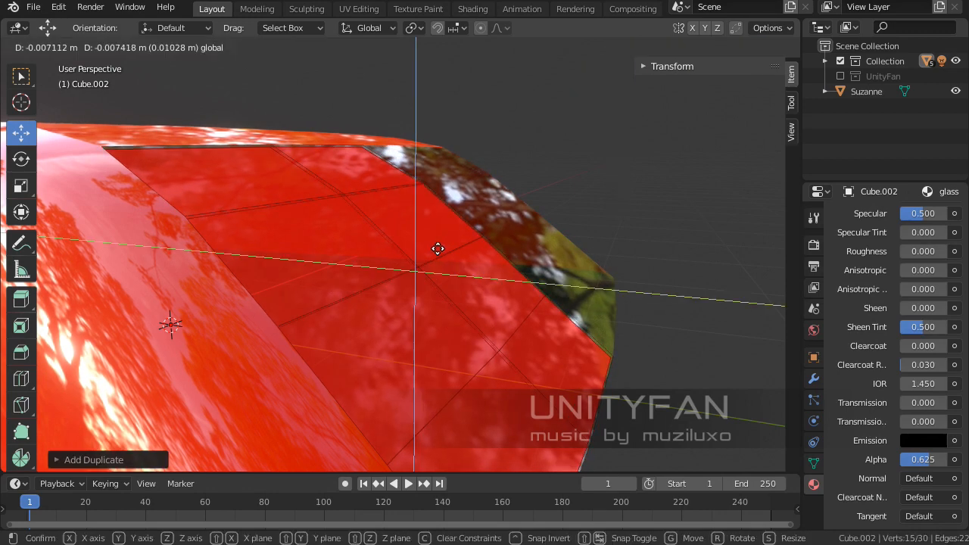
click(452, 256)
- Separate the duplicated rear window faces into their own object and return to Object Mode
key(p)
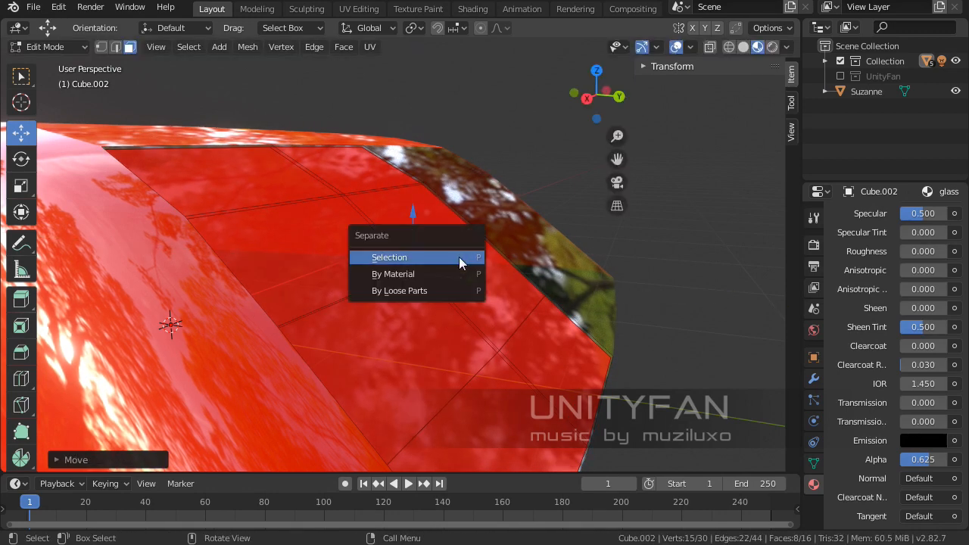
click(460, 262)
key(Tab)
- Try moving the original rear window glass upward along Z, and undo the move
scroll(636, 383, up, 3)
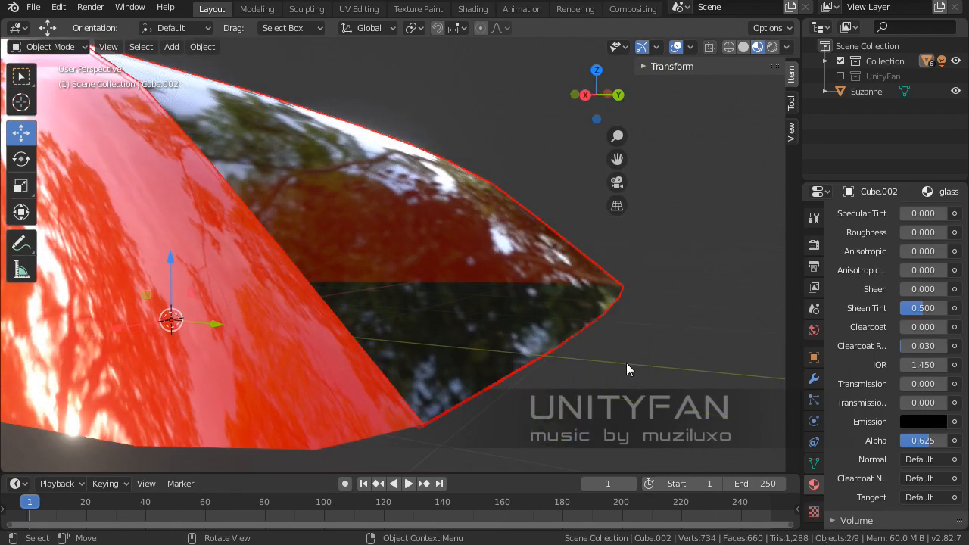
scroll(441, 245, down, 3)
click(361, 287)
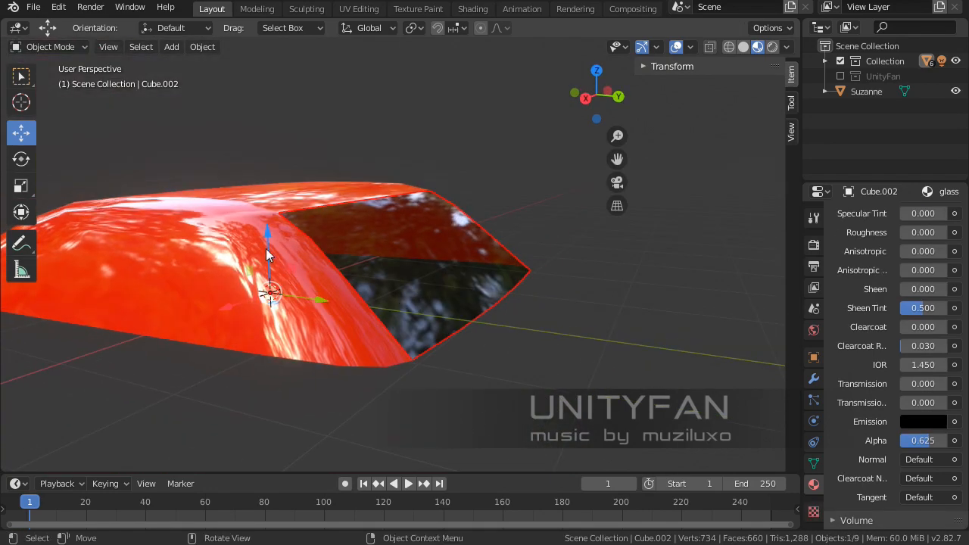
drag(266, 249, 266, 185)
scroll(436, 280, up, 4)
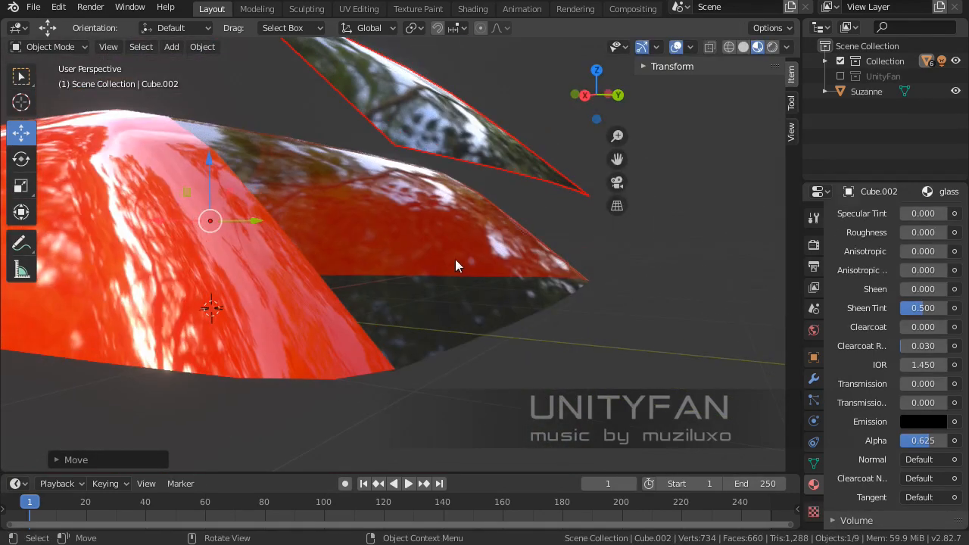
scroll(455, 259, up, 2)
scroll(474, 247, up, 1)
key(ctrl+z)
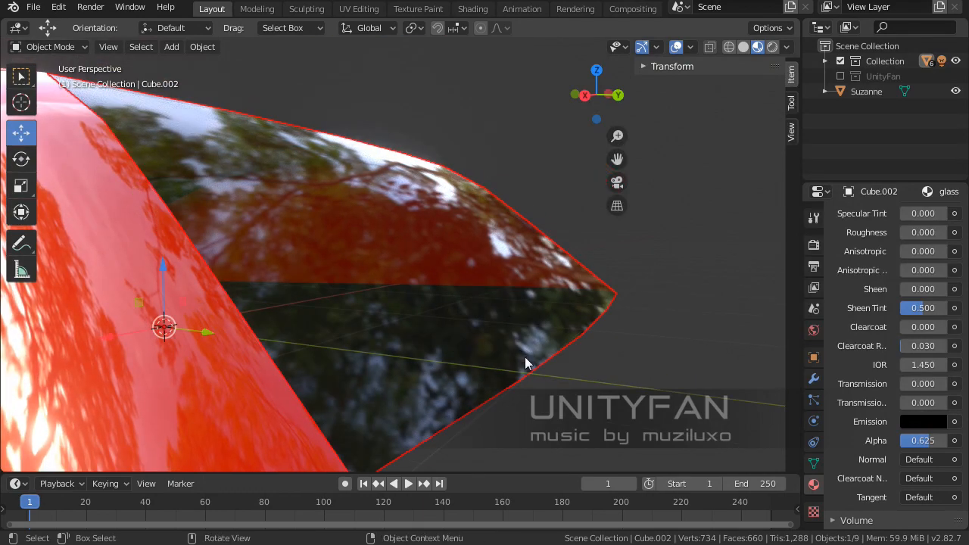
- Select the separated rear window copy and remove its glass material slot
middle_drag(525, 357, 507, 213)
click(528, 250)
scroll(530, 252, down, 2)
middle_drag(563, 241, 524, 269)
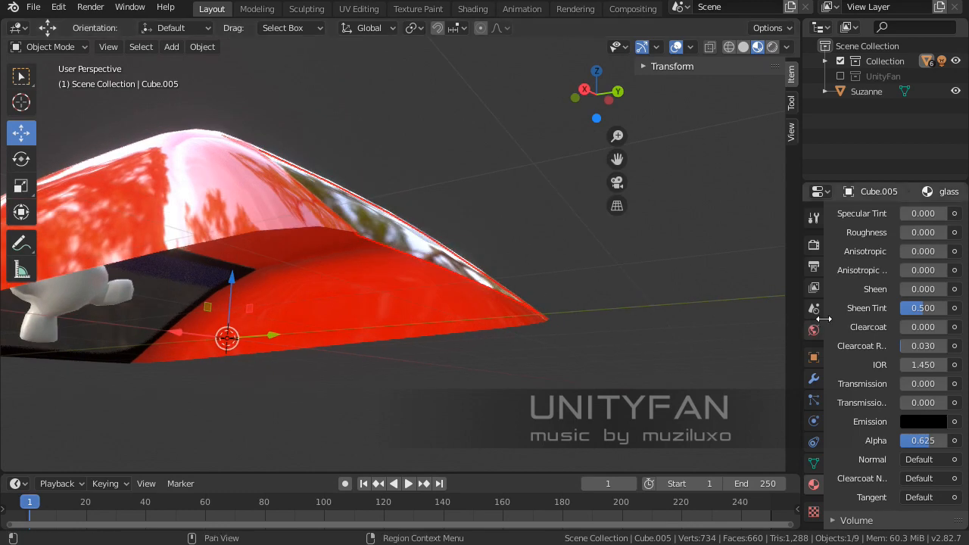
scroll(835, 324, up, 12)
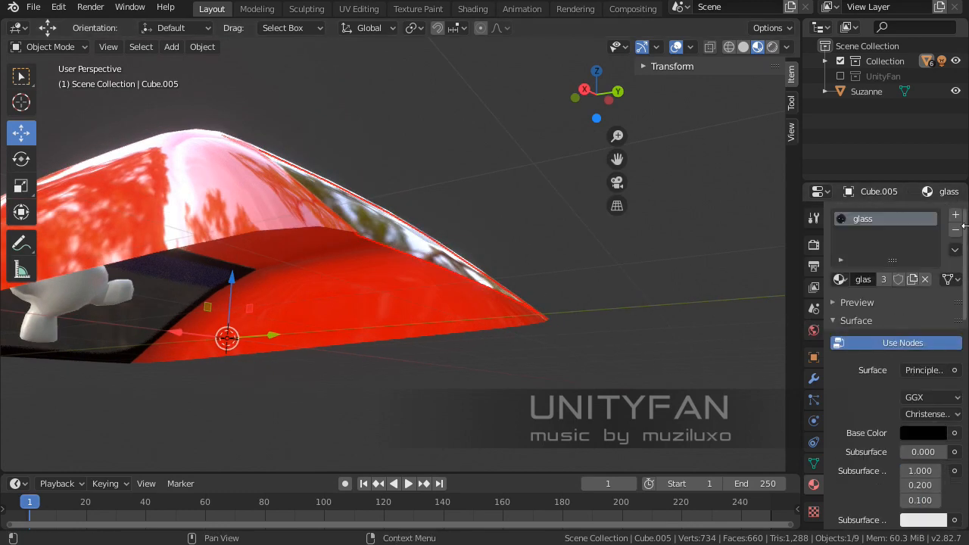
click(955, 230)
- Apply the Mirror modifier on the rear window copy
middle_drag(469, 303, 508, 265)
key(Tab)
key(a)
key(Tab)
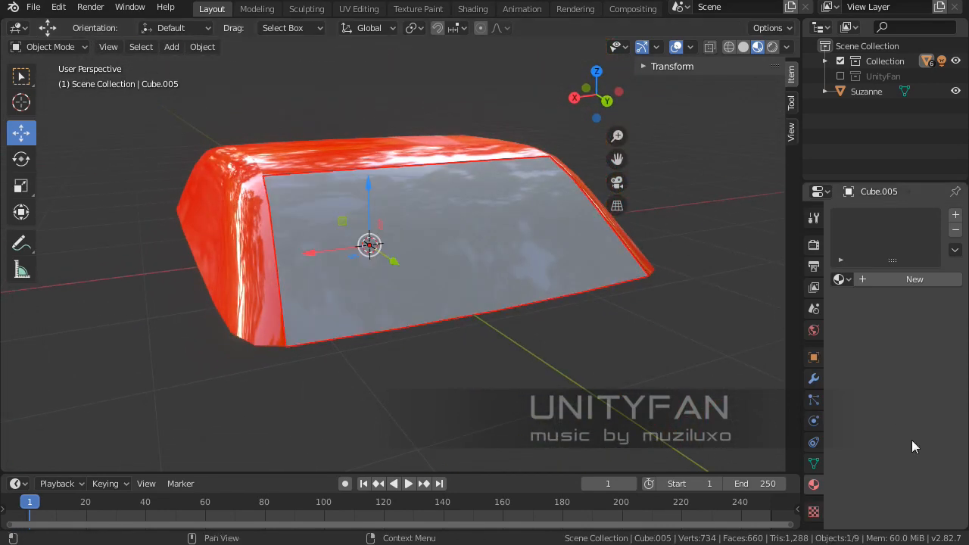
click(813, 379)
scroll(876, 457, down, 1)
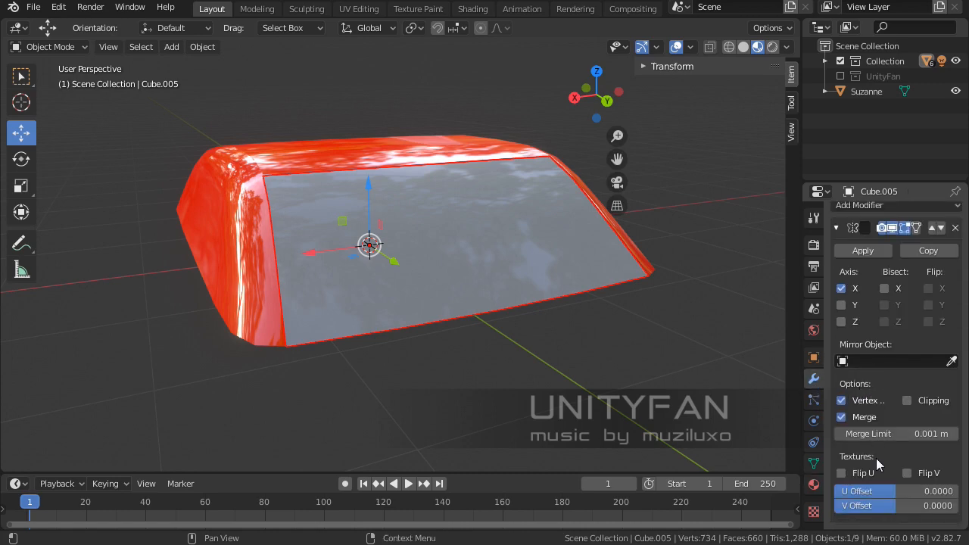
scroll(876, 458, up, 1)
click(857, 259)
- Enter Edit Mode on the rear window copy and UV-map its faces with Project From View from the back orthographic view
middle_drag(485, 340, 427, 362)
key(Tab)
key(KP_7)
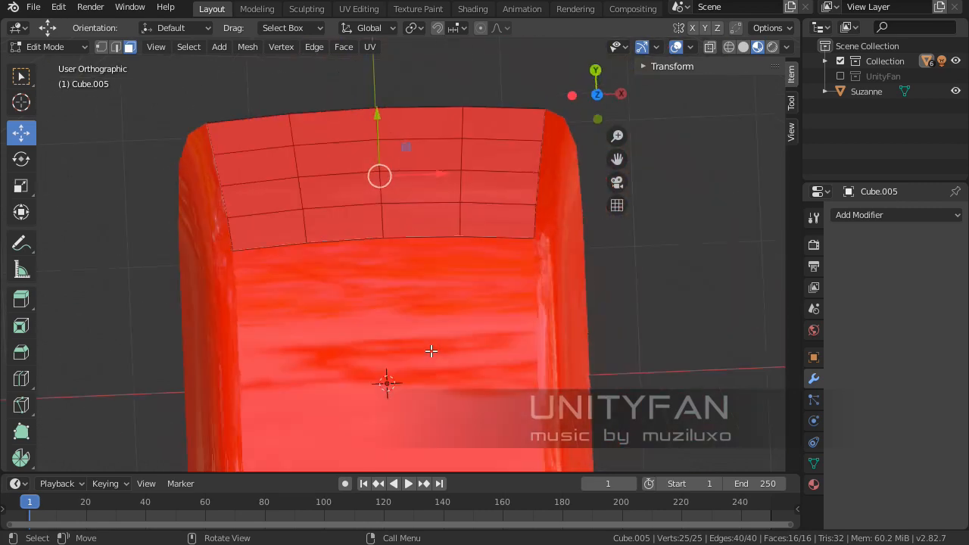
key(KP_6)
key(KP_6)
key(KP_6)
key(KP_6)
key(KP_6)
key(KP_6)
key(KP_6)
key(KP_6)
key(KP_6)
key(KP_6)
key(KP_6)
key(KP_6)
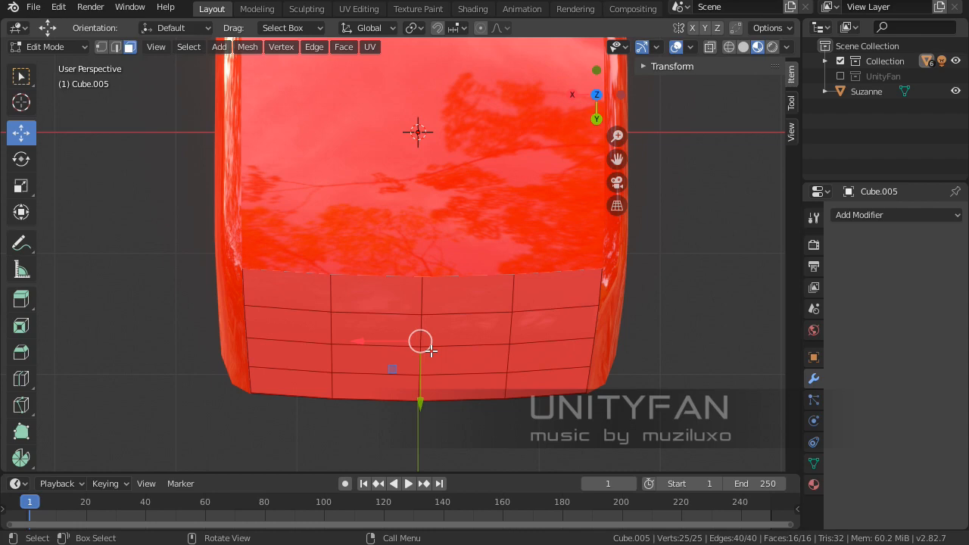
key(KP_5)
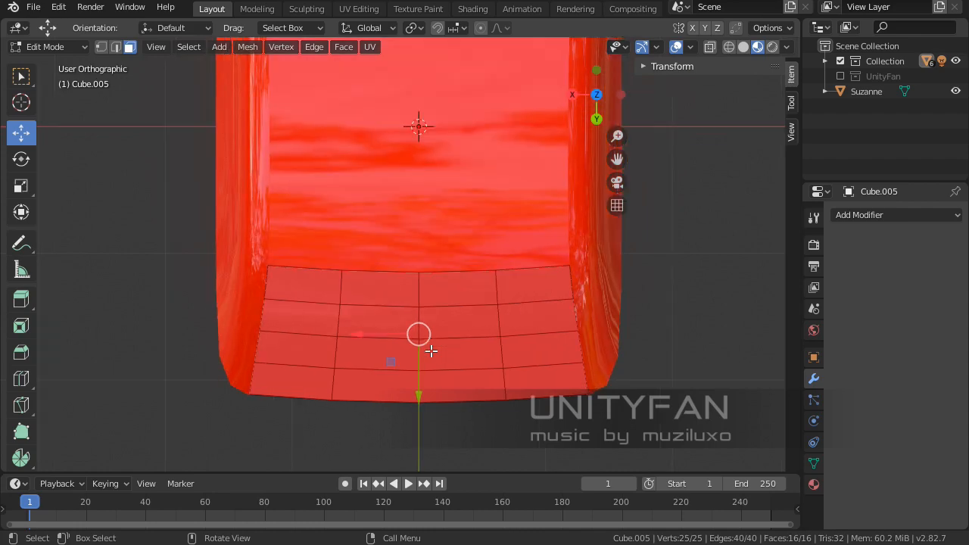
middle_drag(430, 351, 501, 206)
key(KP_7)
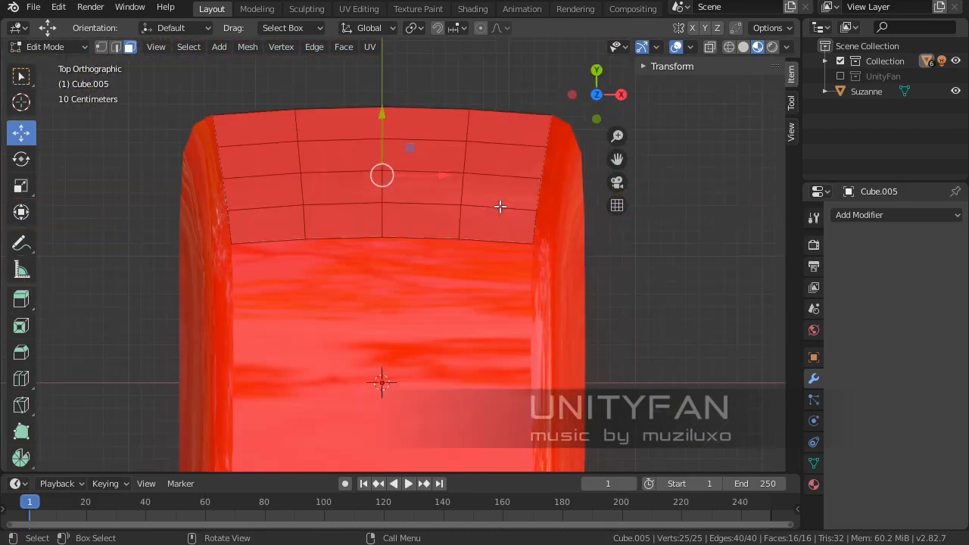
key(KP_3)
key(KP_1)
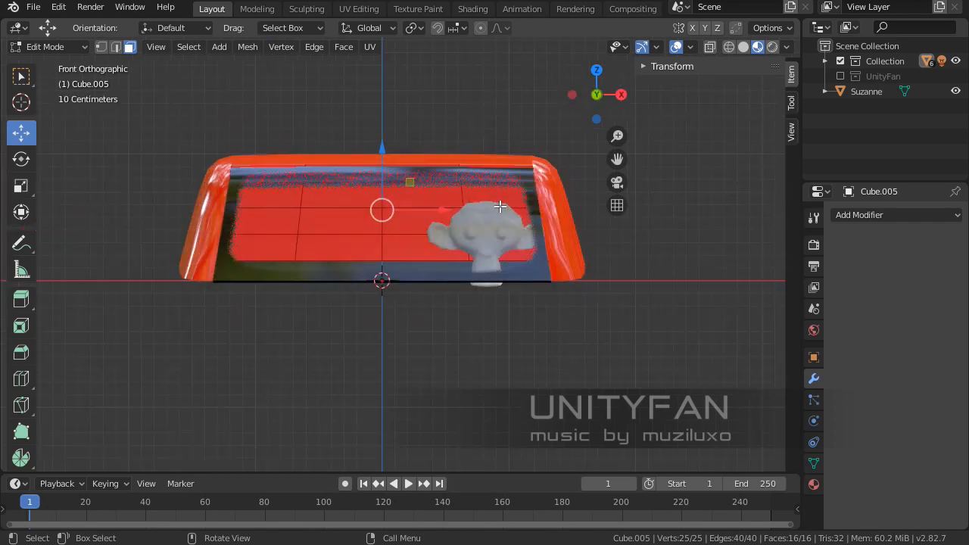
key(ctrl+KP_1)
scroll(500, 206, up, 3)
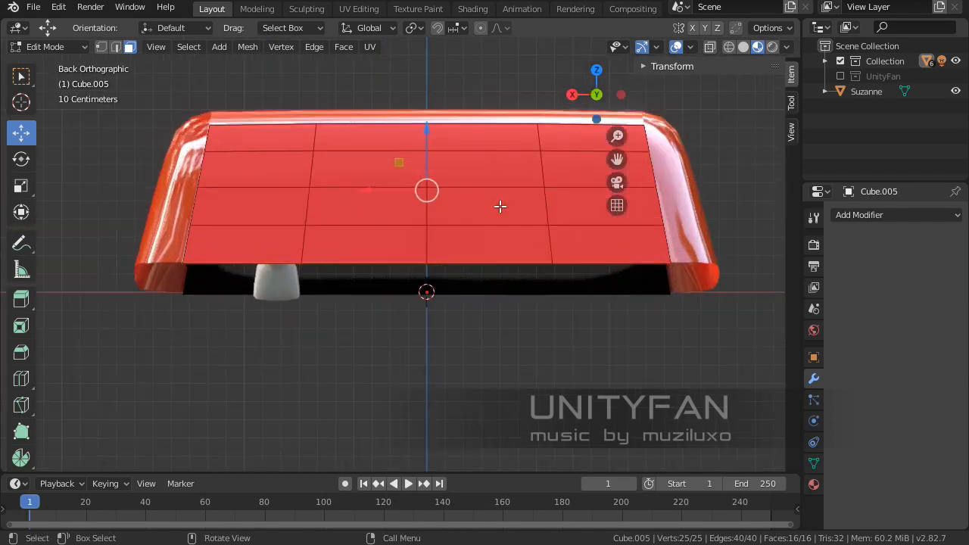
shift+middle_drag(495, 219, 458, 296)
scroll(476, 298, up, 2)
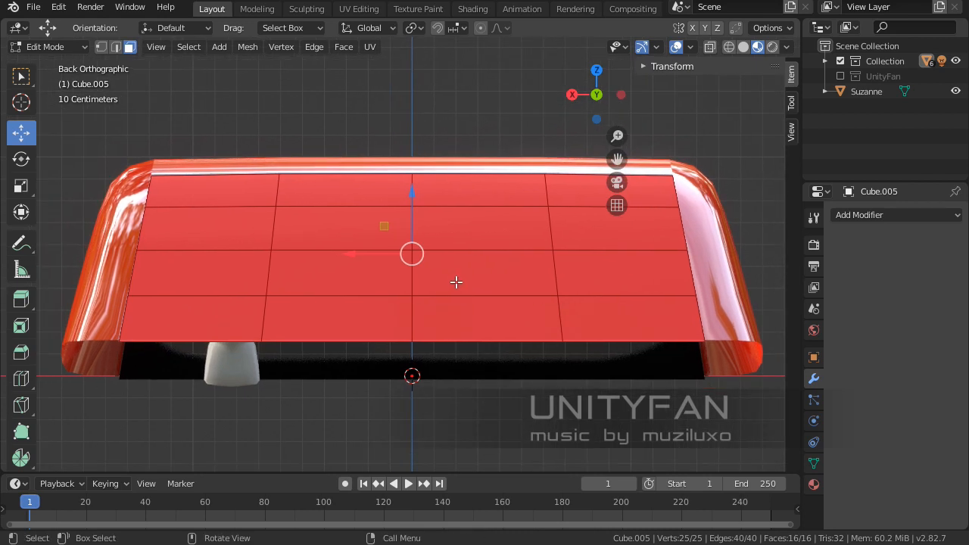
key(u)
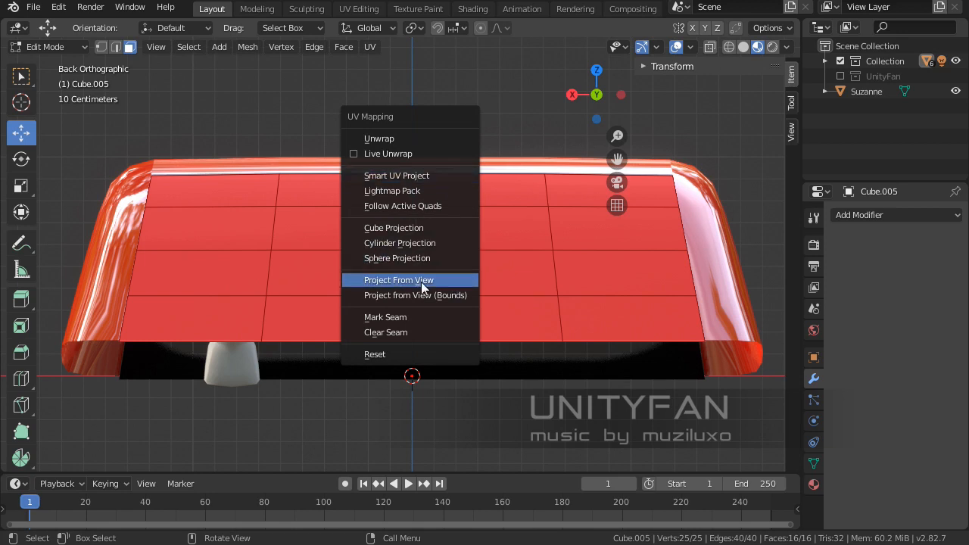
click(421, 282)
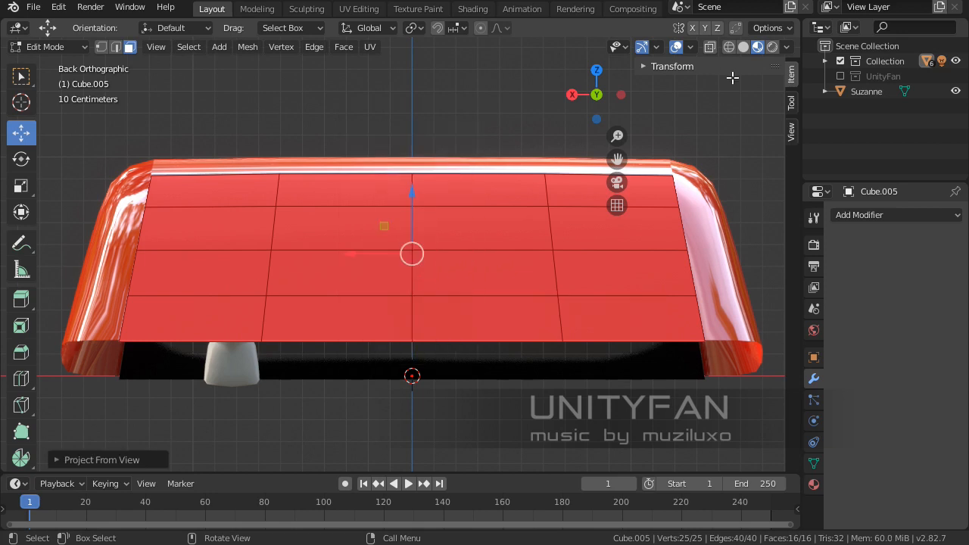
- Split the 3D viewport vertically and turn the new area into a UV Editor
drag(795, 25, 317, 30)
click(18, 28)
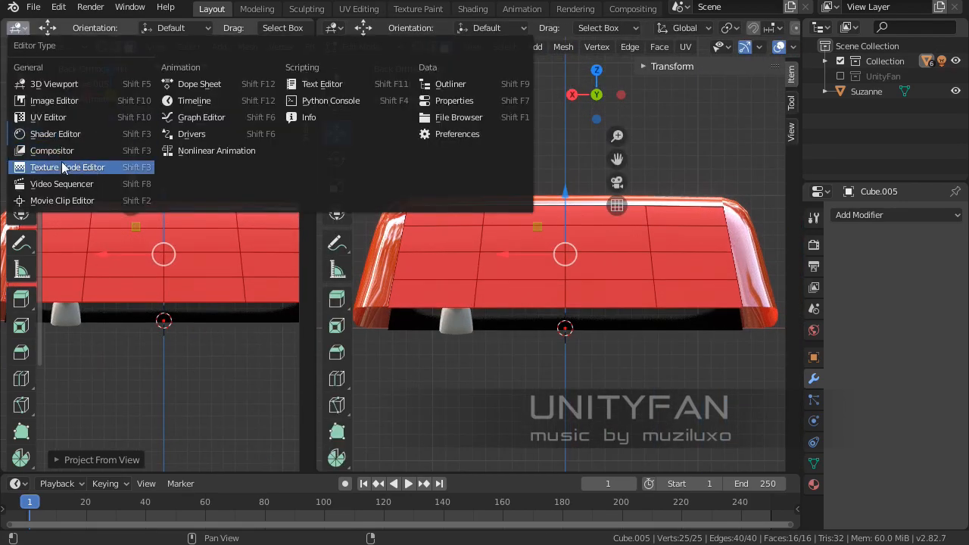
click(49, 118)
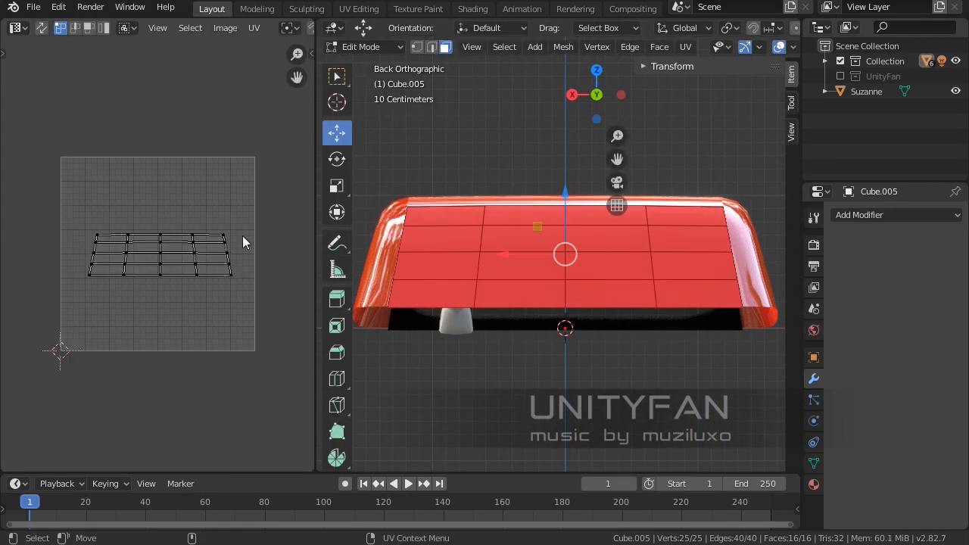
- Select the whole rear window UV island and scale it up by about 1.29 to nearly fill the UV square's width
key(a)
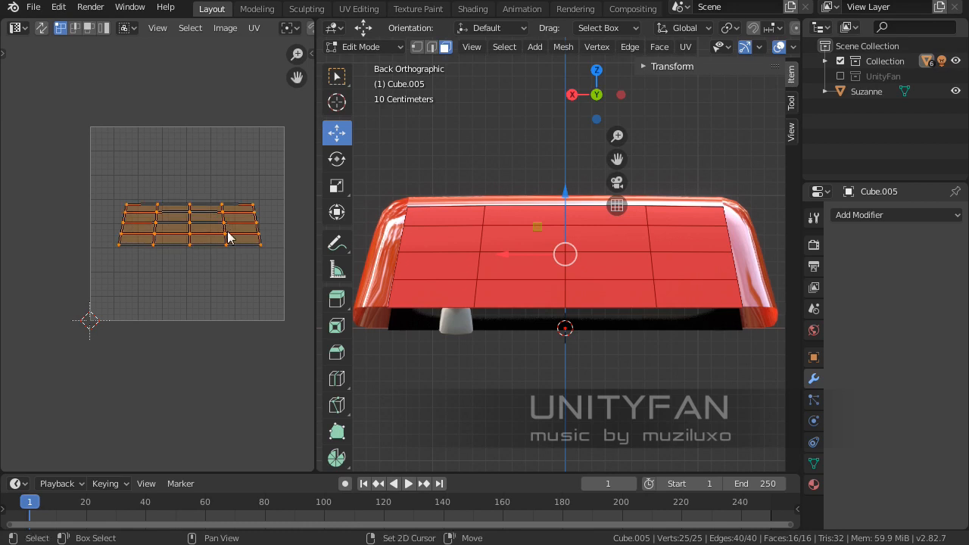
scroll(220, 236, up, 2)
key(s)
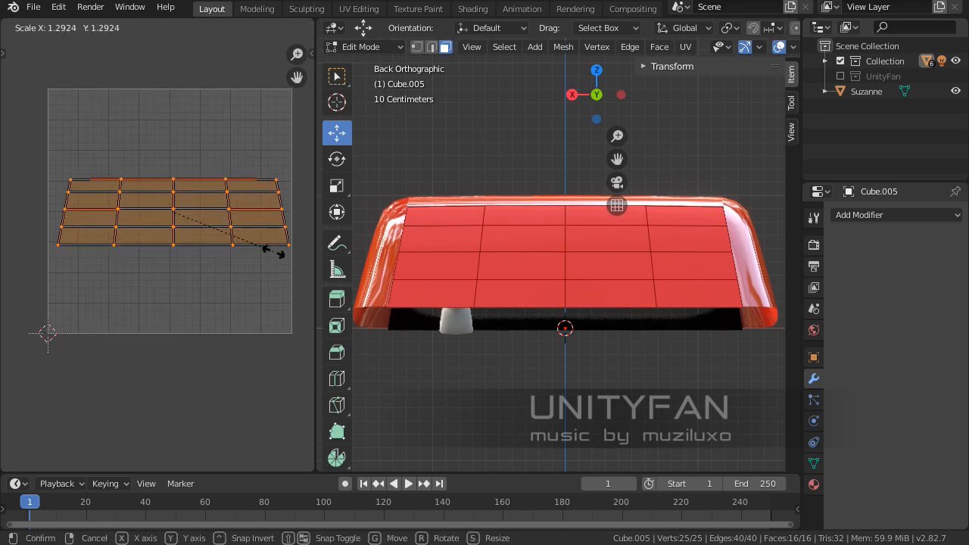
click(272, 251)
shift+middle_drag(221, 241, 225, 263)
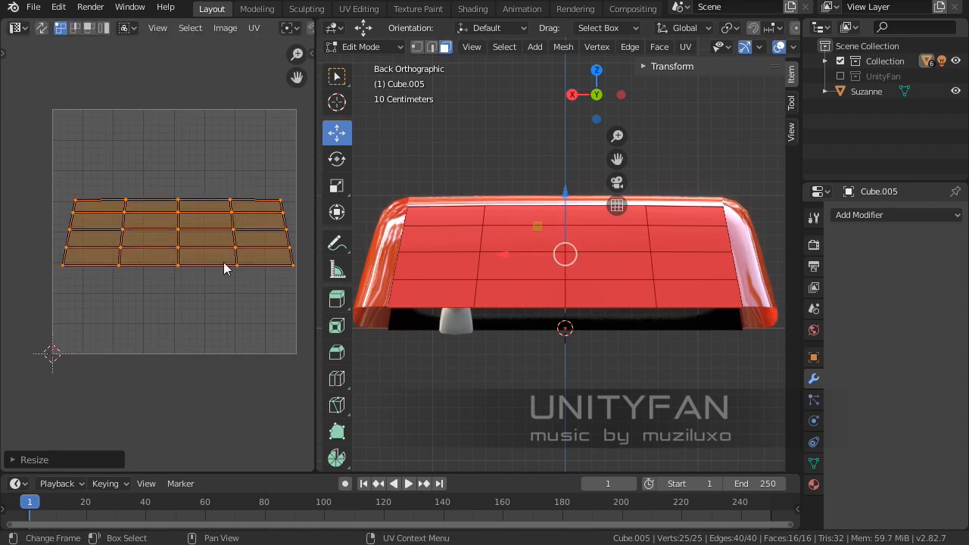
- Try moving the rear window UV island to the upper edge of the UV square, and undo both moves
key(g)
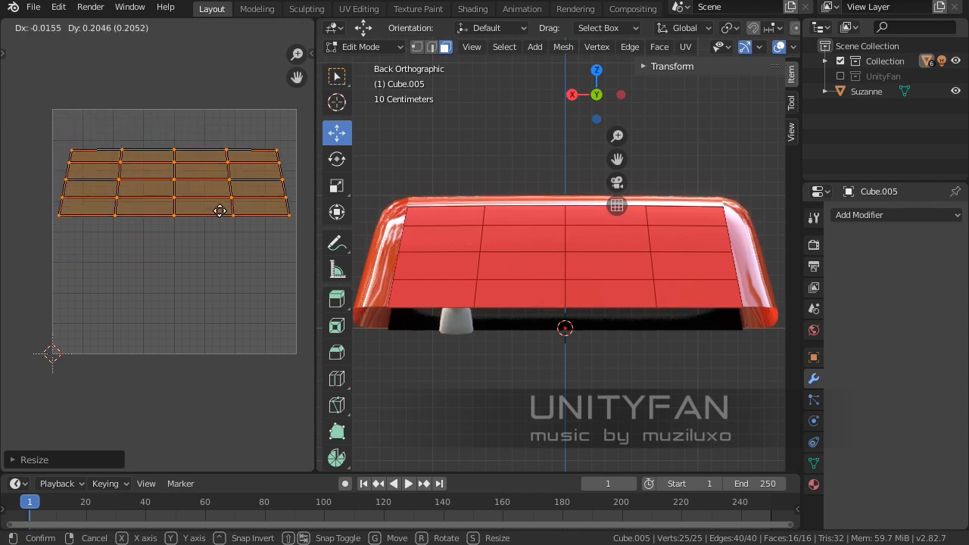
click(217, 178)
scroll(216, 193, down, 1)
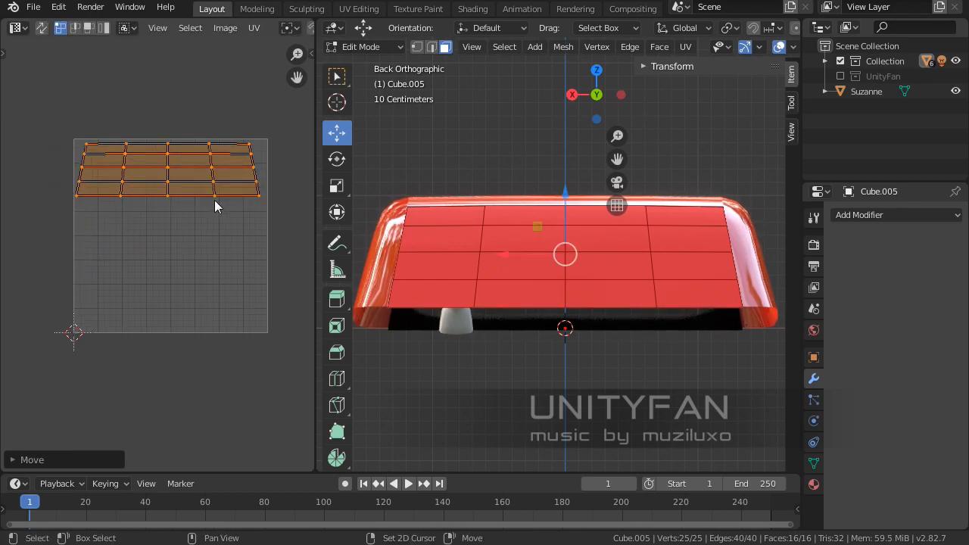
shift+middle_drag(186, 199, 175, 238)
key(g)
click(186, 202)
scroll(185, 223, up, 2)
scroll(175, 239, down, 1)
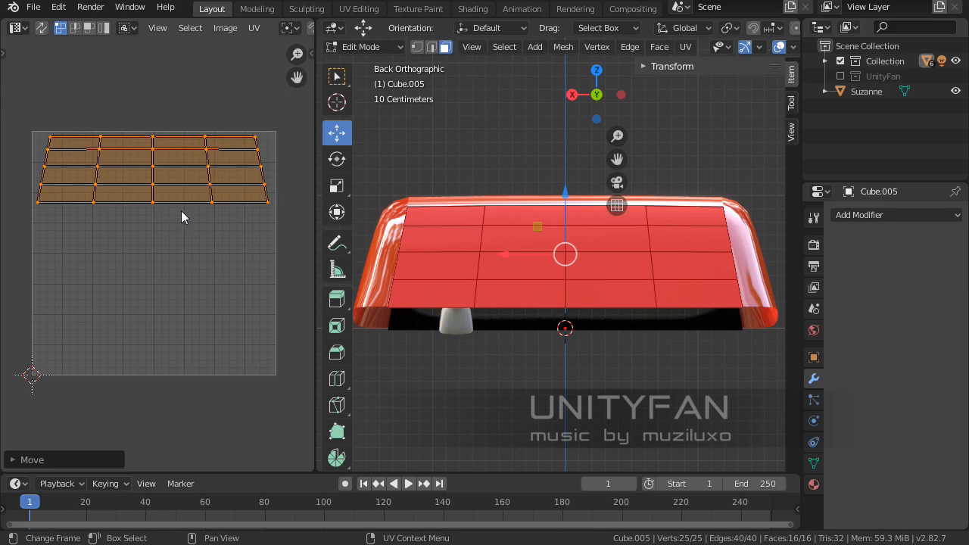
key(ctrl+z)
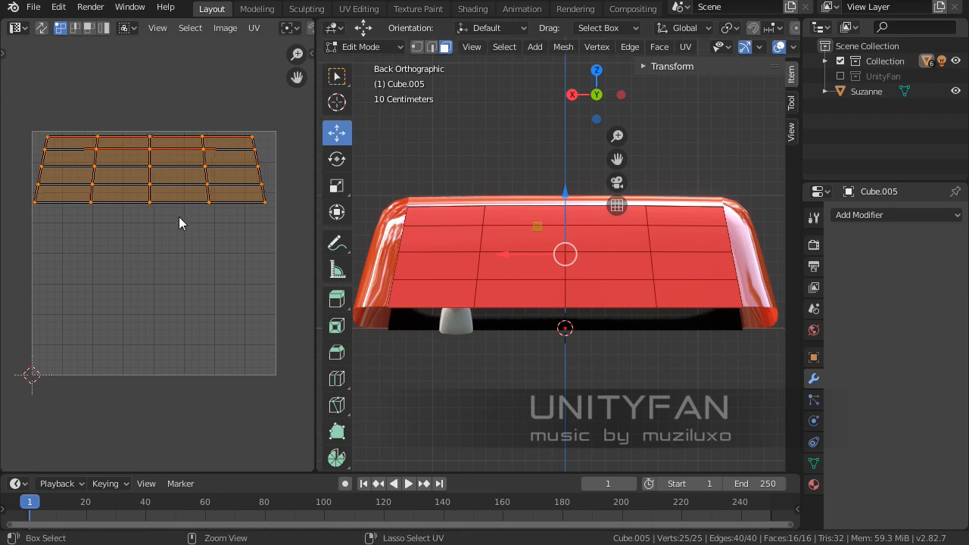
key(ctrl+z)
- Shift the UV island by about -0.0155 in X and 0.0124 in Y to centre it horizontally in the UV square
middle_drag(179, 231, 179, 219)
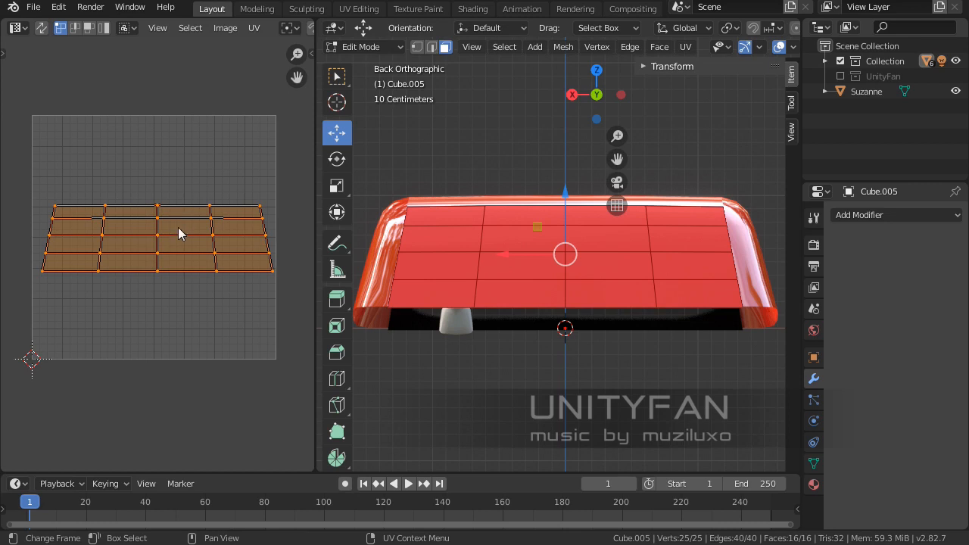
key(g)
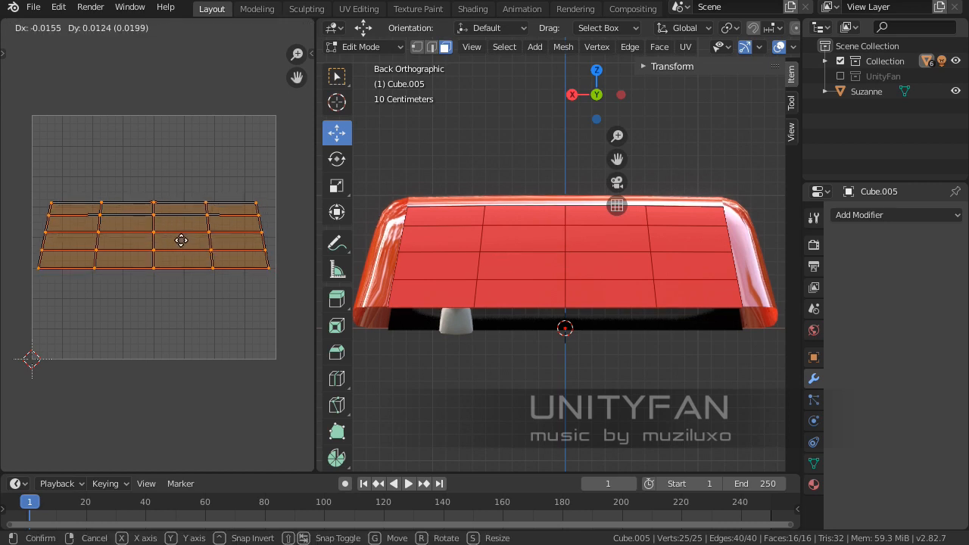
click(181, 240)
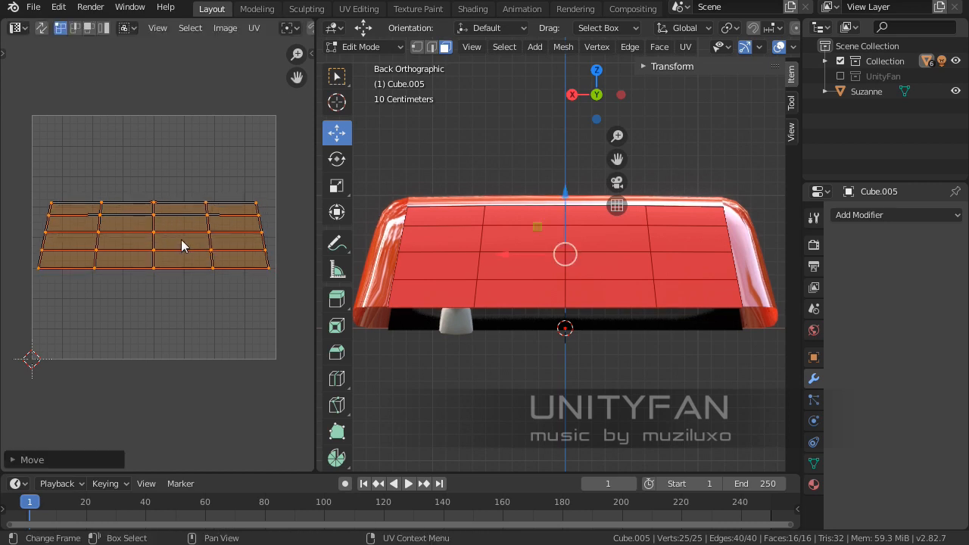
- Start exporting the UV layout and browse to the unityFAN\subscribers_request\ep 005\textures folder
click(253, 28)
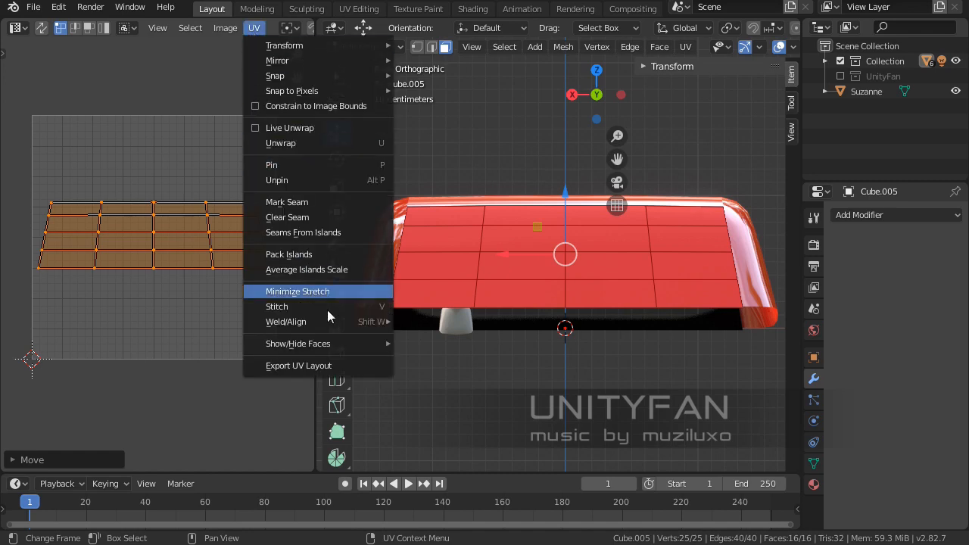
click(309, 365)
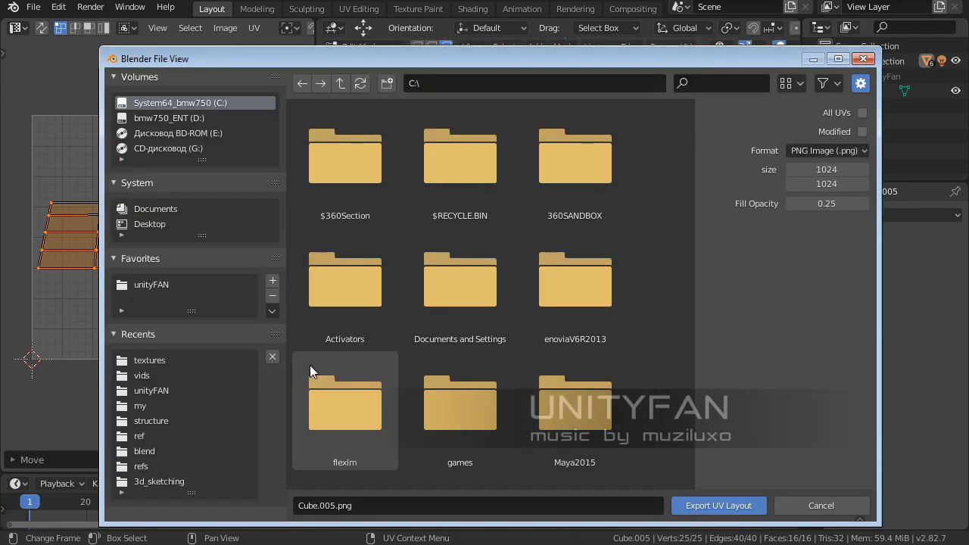
click(151, 285)
scroll(390, 340, down, 5)
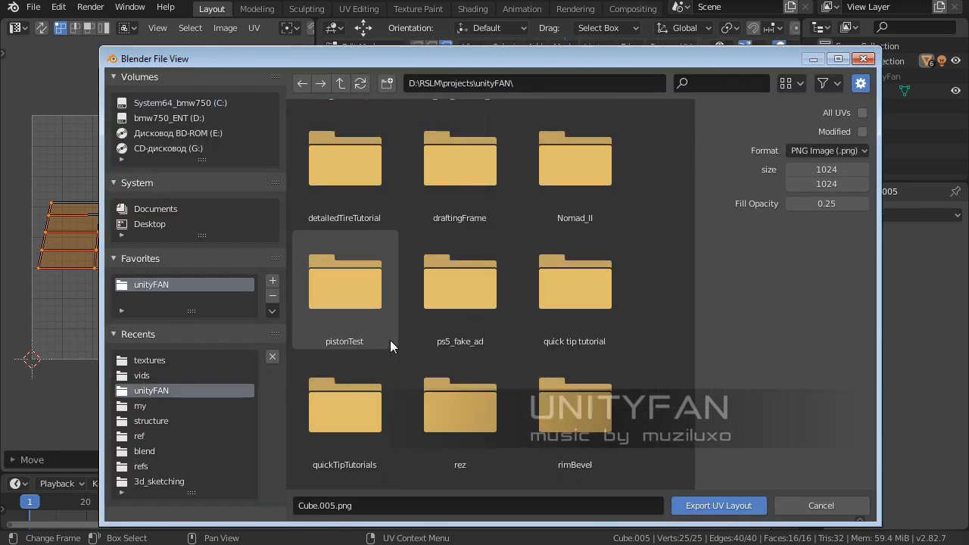
scroll(396, 346, down, 3)
scroll(517, 353, down, 3)
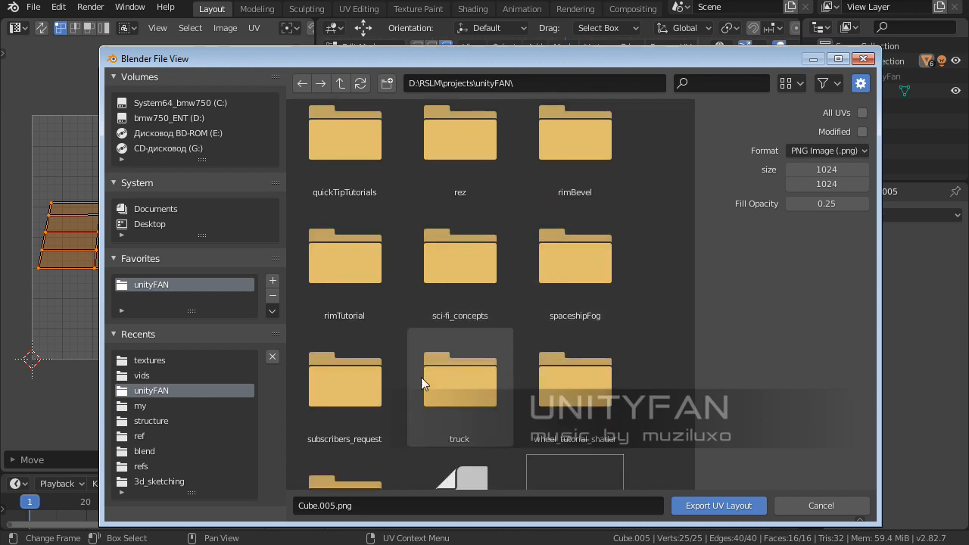
double_click(341, 404)
double_click(455, 159)
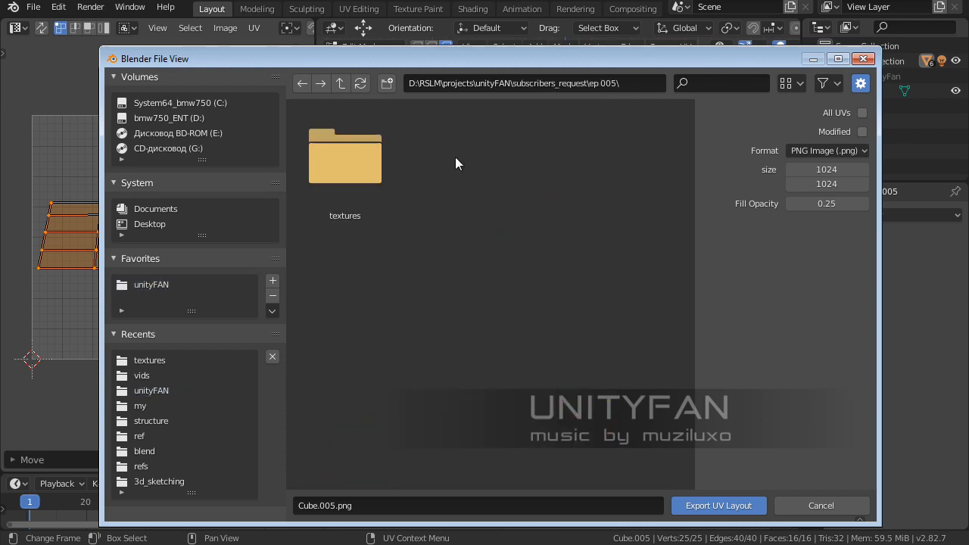
double_click(342, 168)
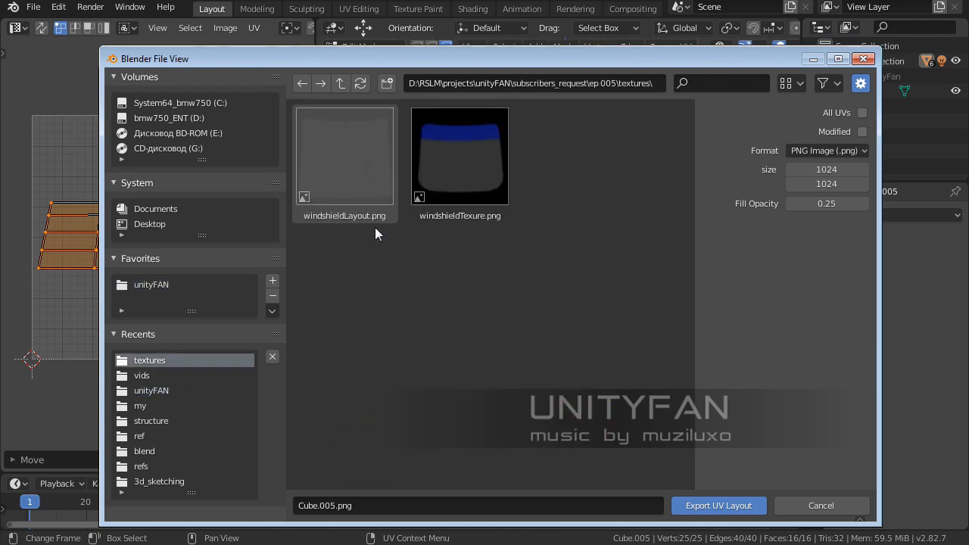
- Name the file rearWindowLayout.png and export the UV layout as a 1024 × 1024 PNG
click(387, 503)
drag(335, 505, 289, 502)
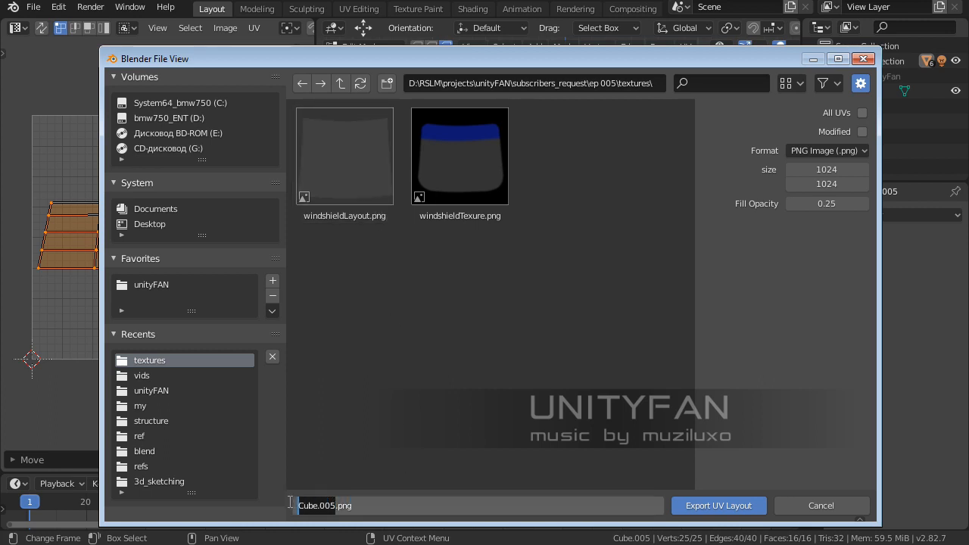
text(b)
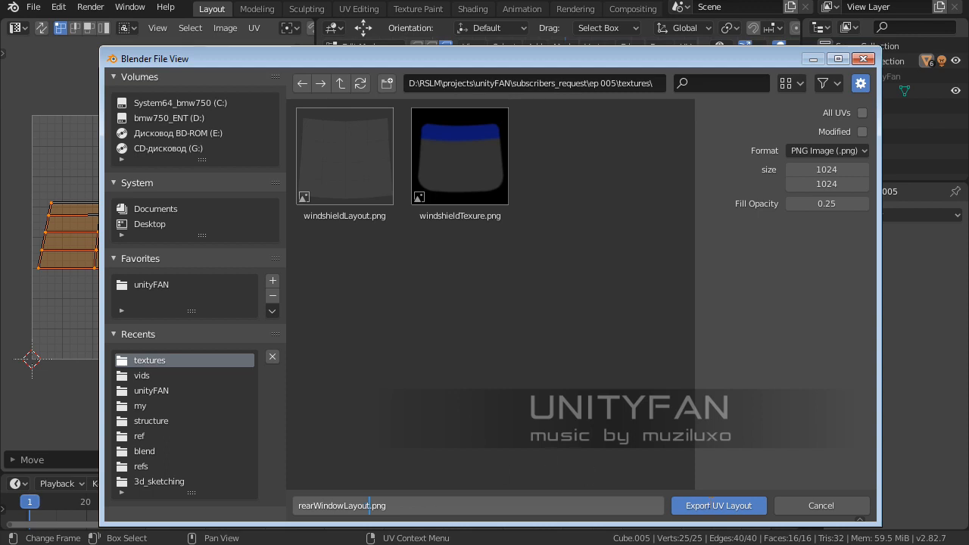
click(693, 508)
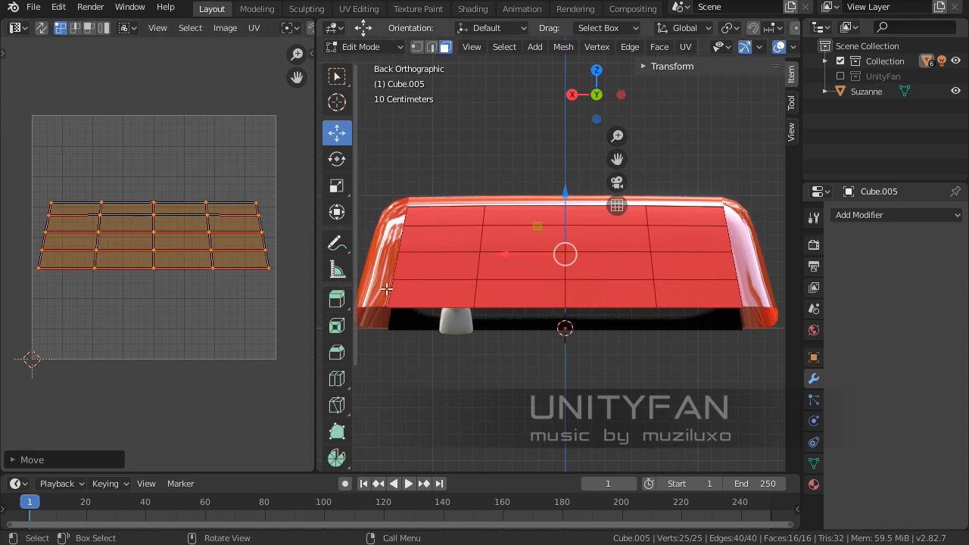
- Switch to GIMP and save the windshield image as windshieldTexure.xcf in the unityFAN\subscribers_request\ep 005\textures folder
key(alt+Tab)
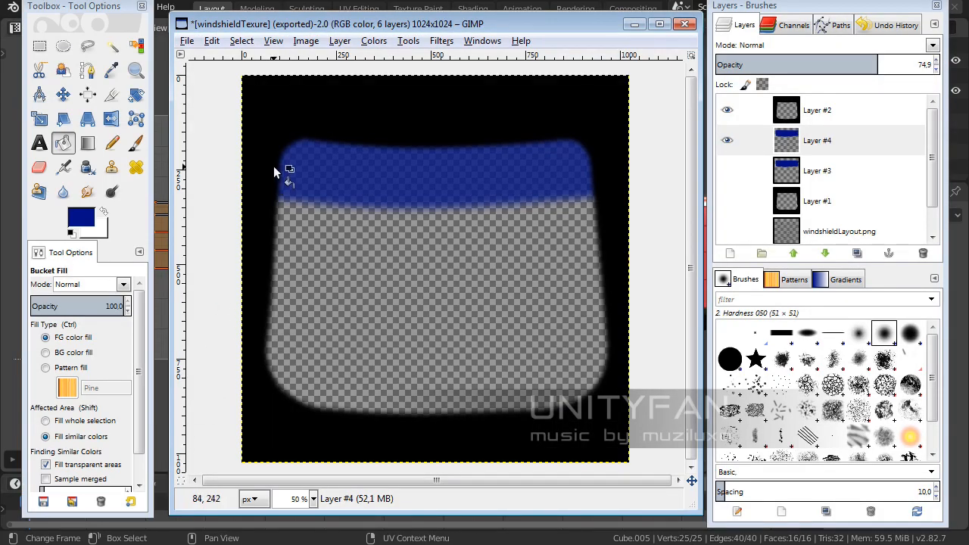
click(187, 41)
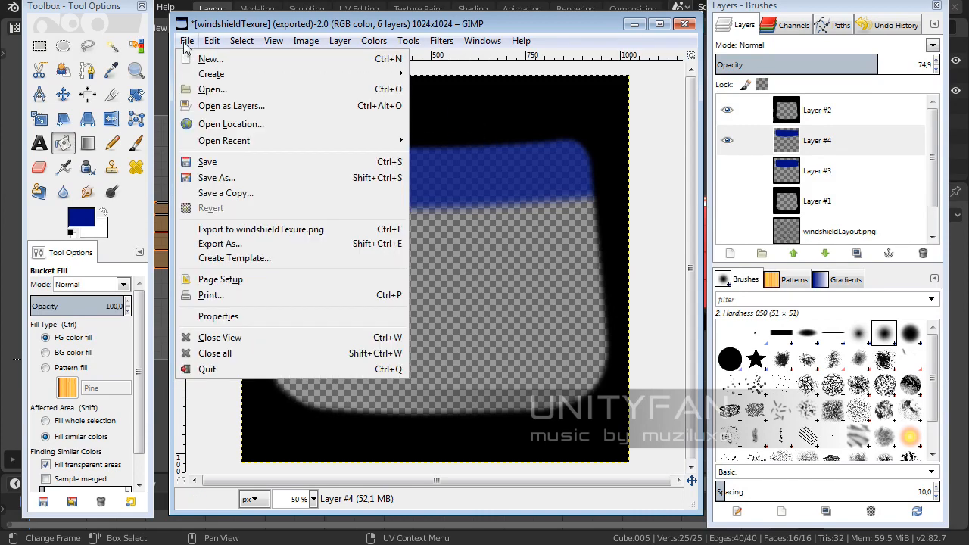
click(252, 185)
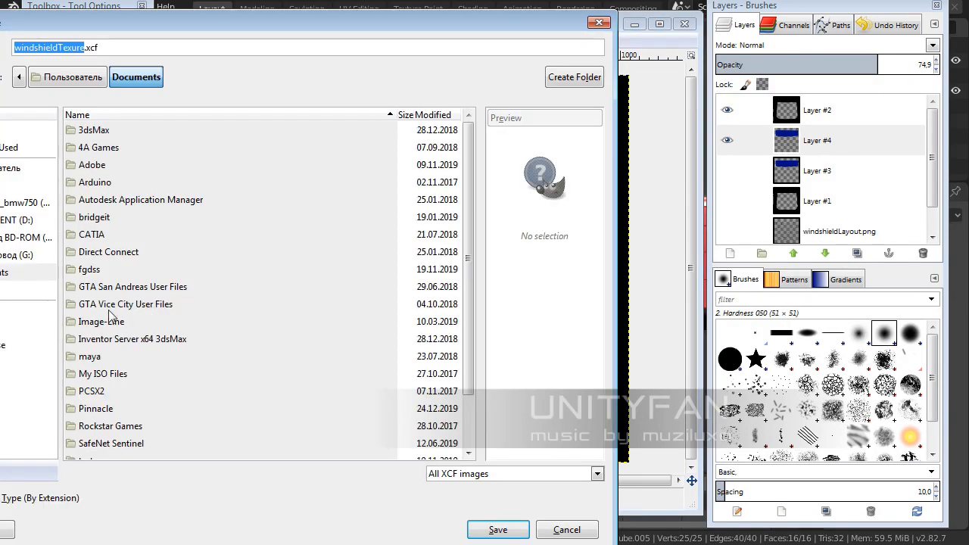
click(22, 362)
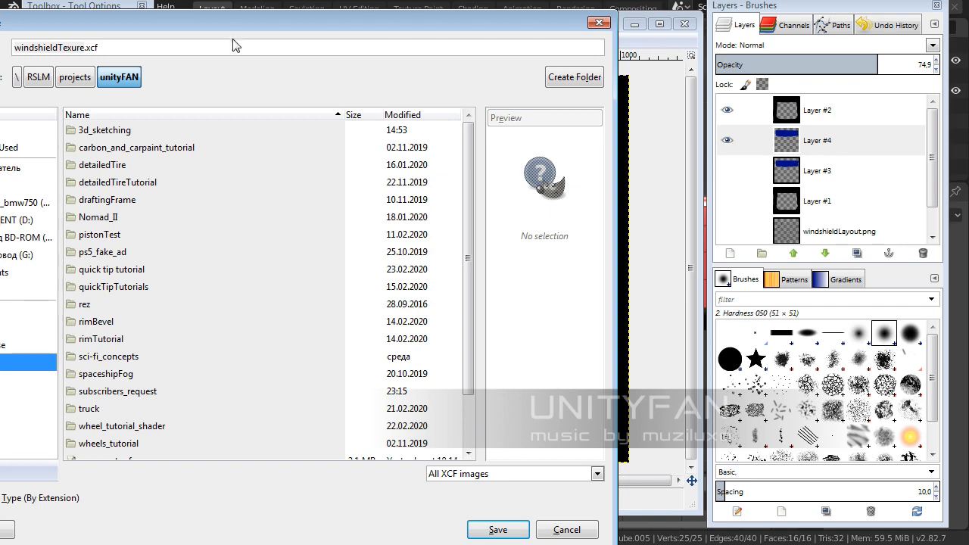
drag(245, 28, 275, 24)
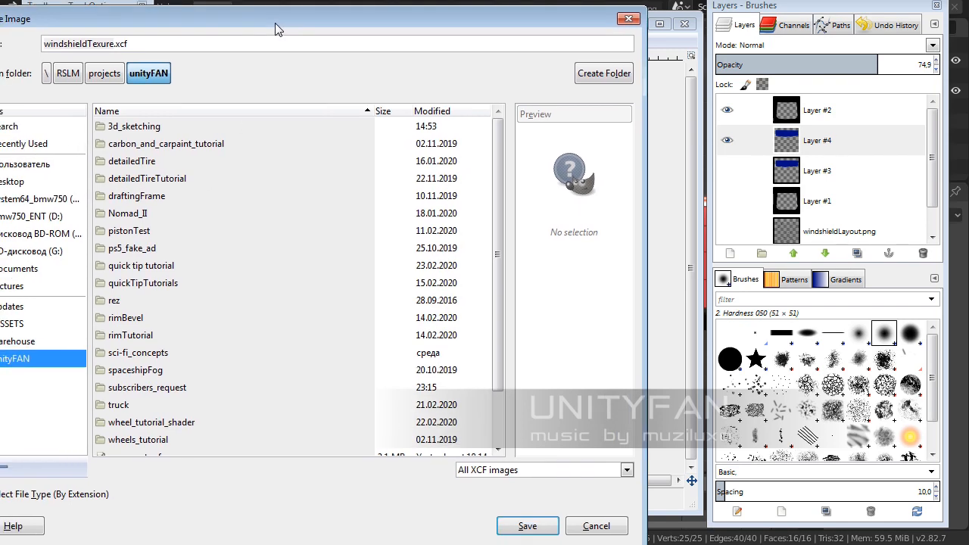
double_click(126, 389)
double_click(121, 144)
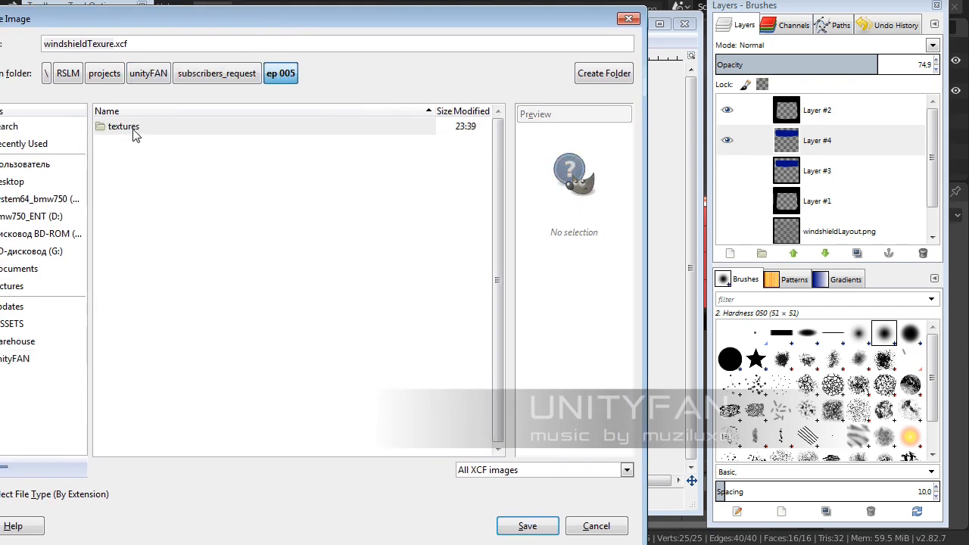
double_click(132, 134)
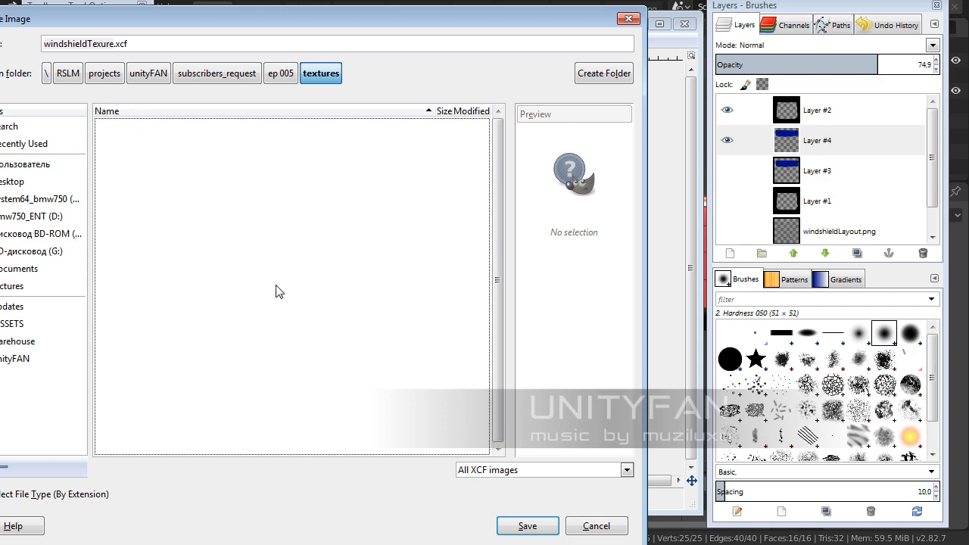
click(520, 528)
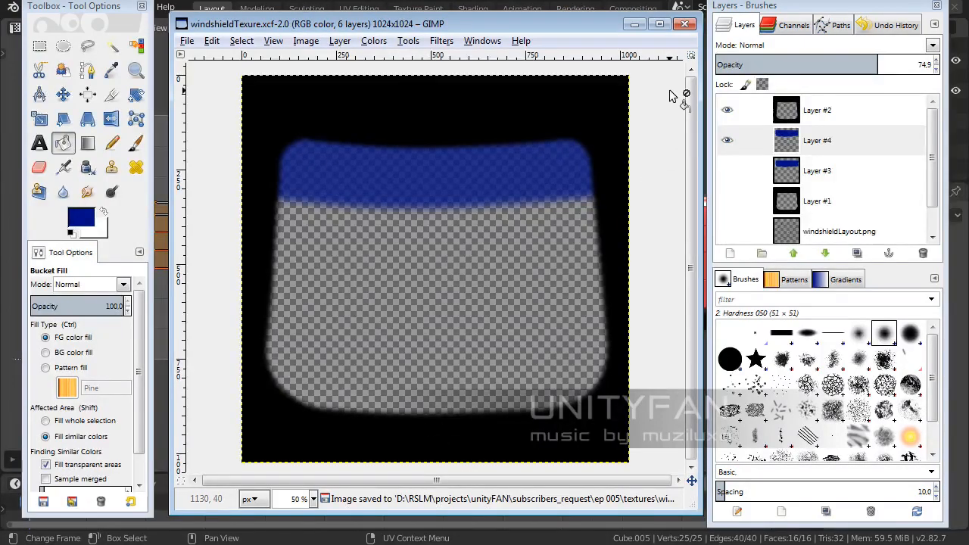
- Close the windshield image and open rearWindowLayout.png from the textures folder
click(684, 25)
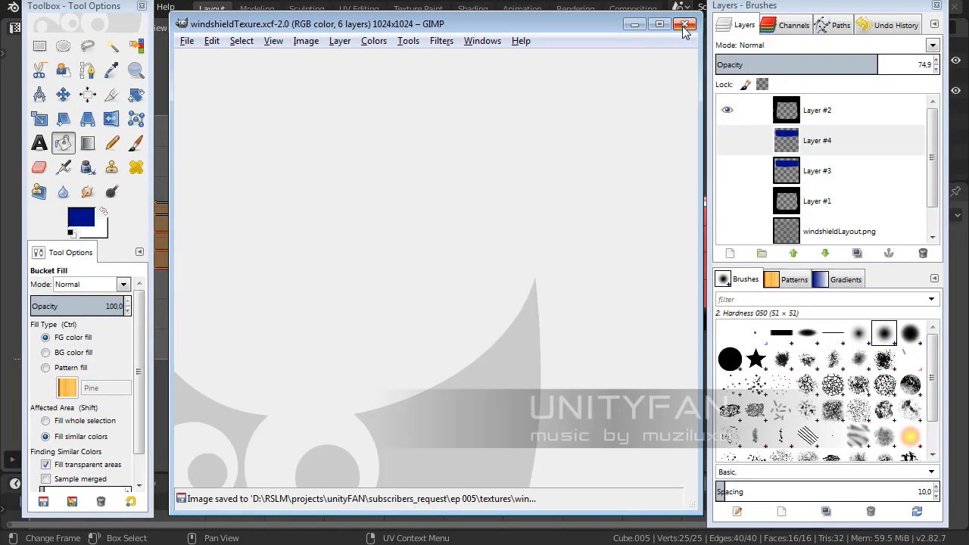
click(186, 41)
click(200, 89)
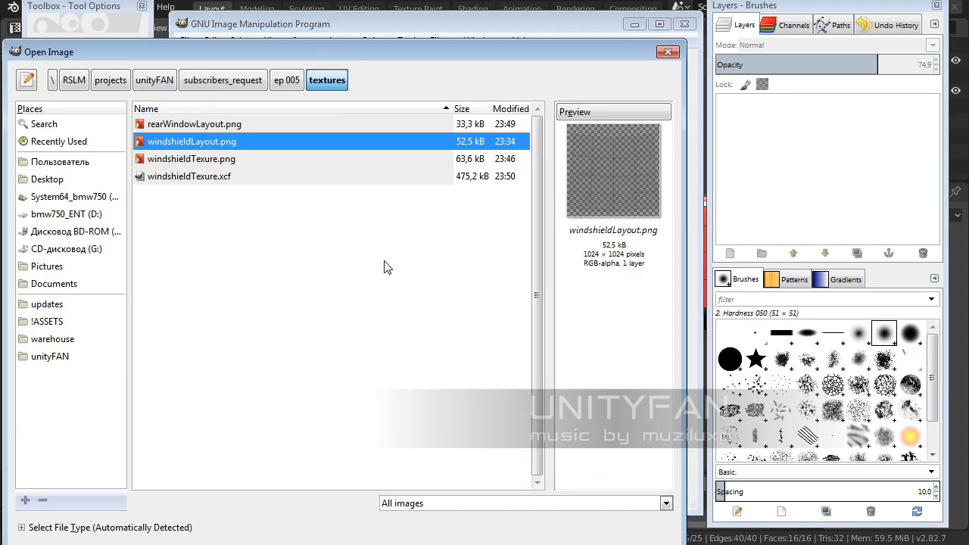
click(194, 126)
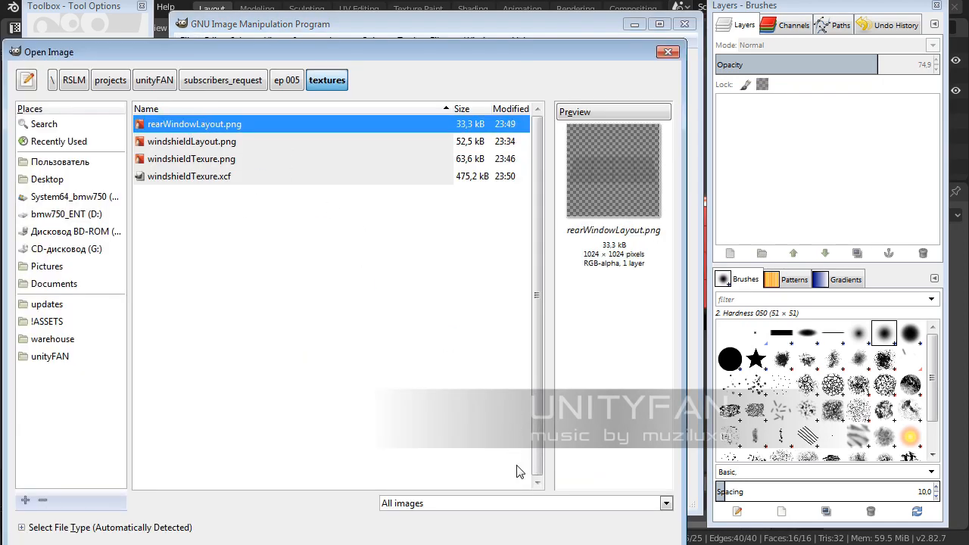
key(Return)
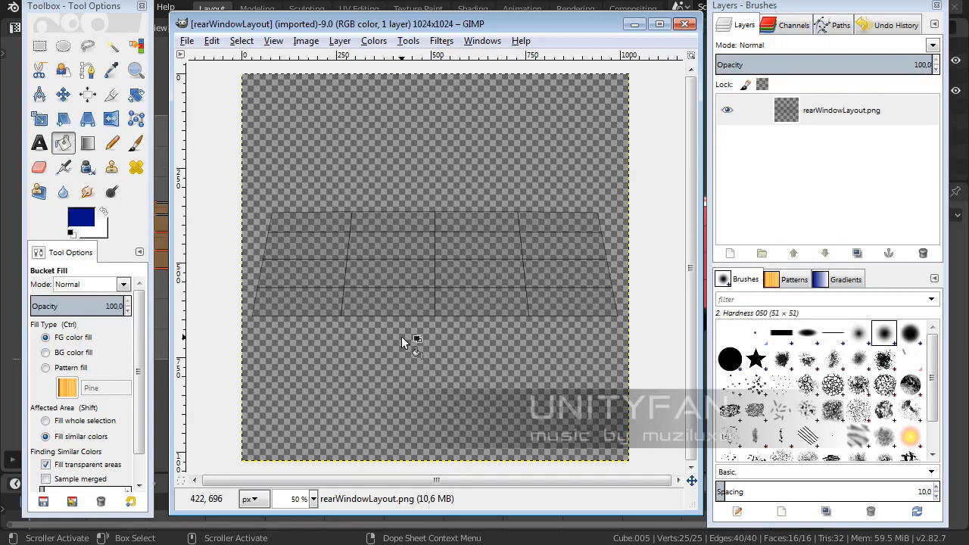
- Add a new layer filled with white and place it beneath the rearWindowLayout.png layer
click(103, 212)
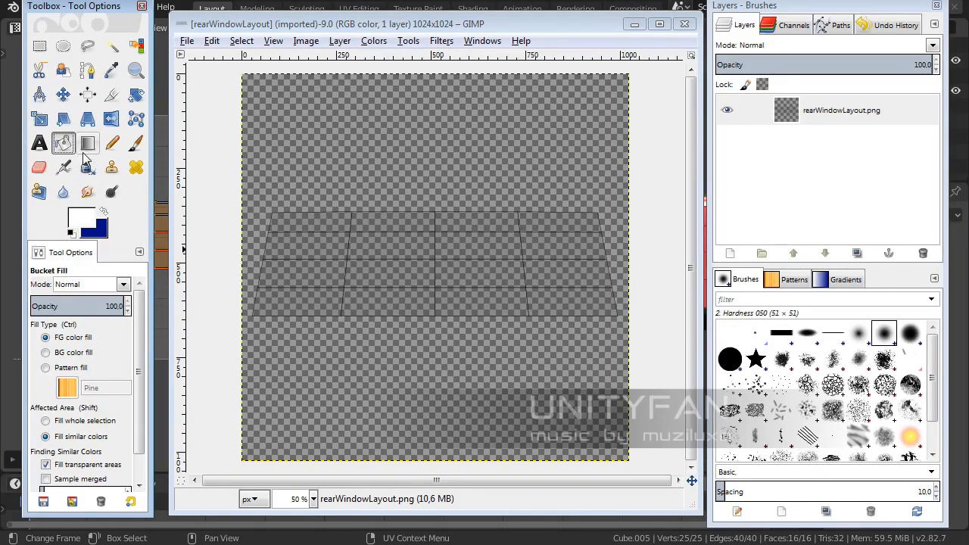
click(728, 254)
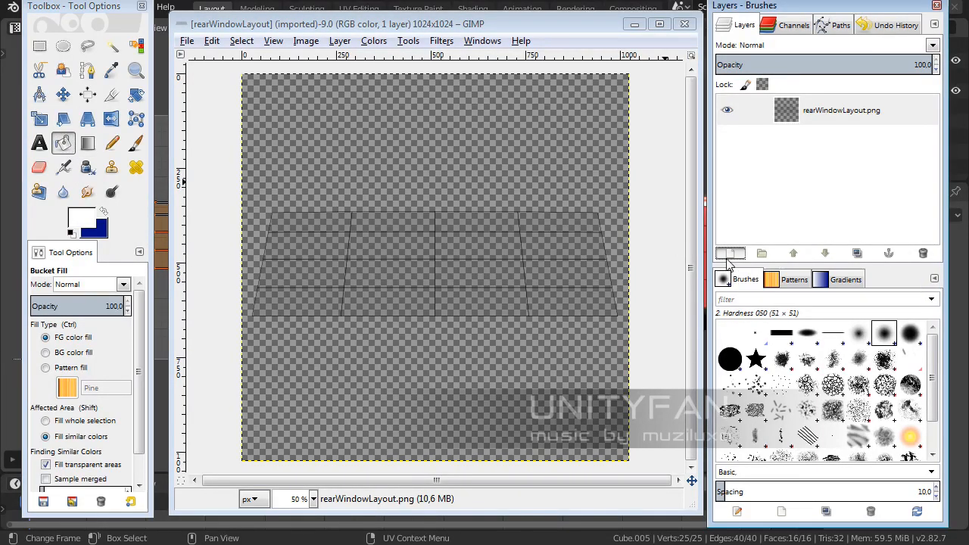
click(715, 382)
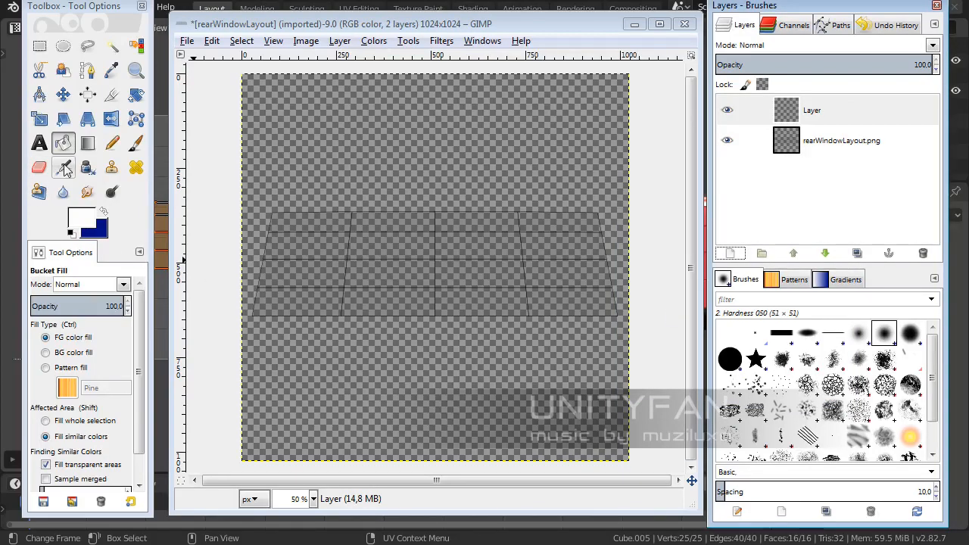
click(350, 341)
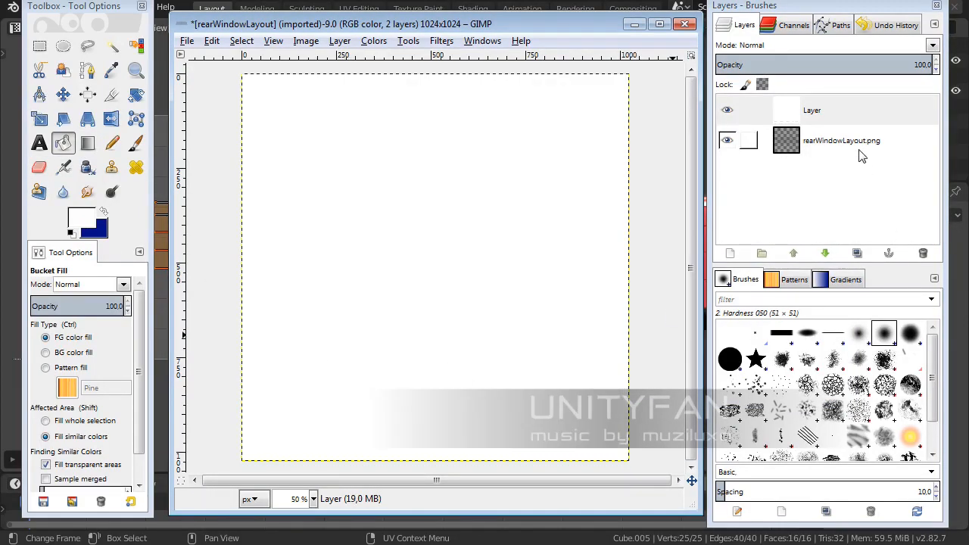
click(836, 110)
click(826, 253)
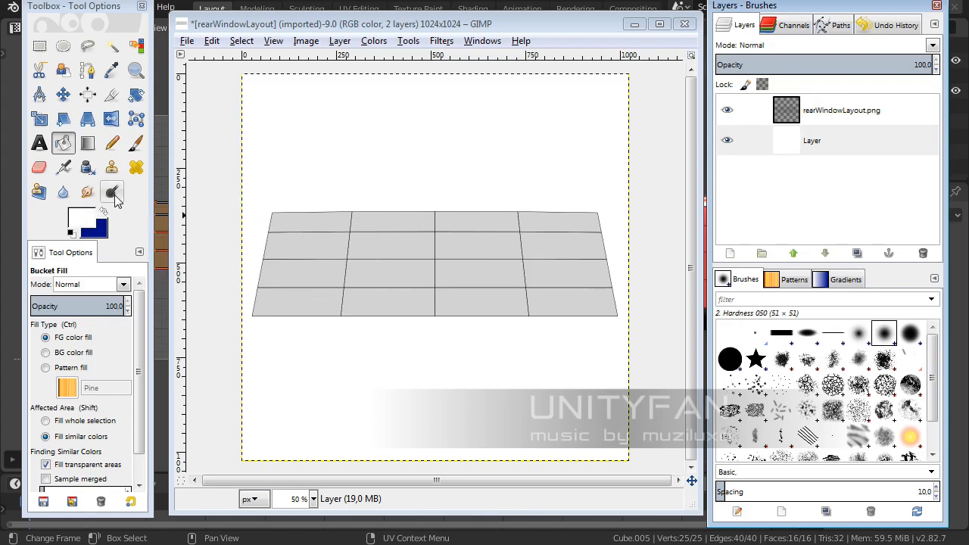
- Start a path just inside the rear window layout, tracing its upper edge and rounding both upper corners
click(92, 76)
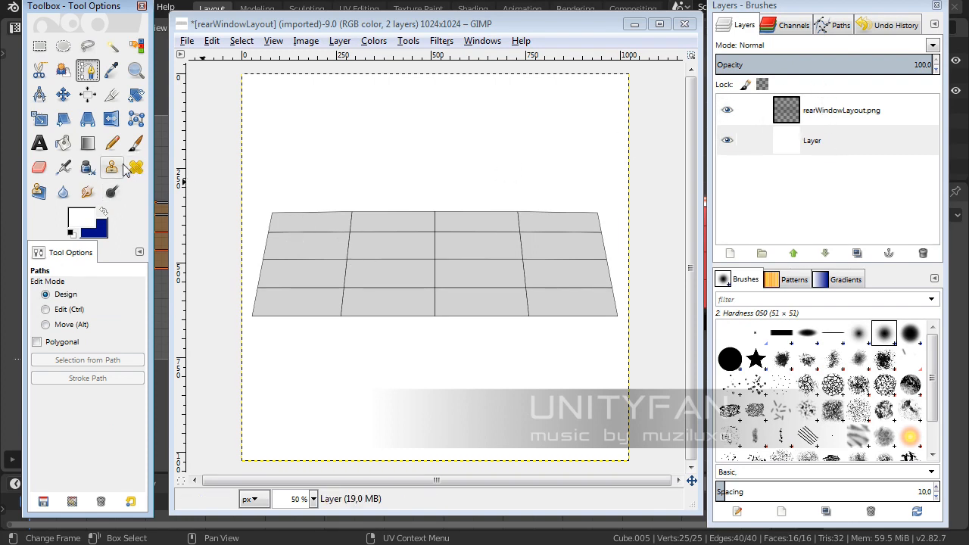
click(136, 70)
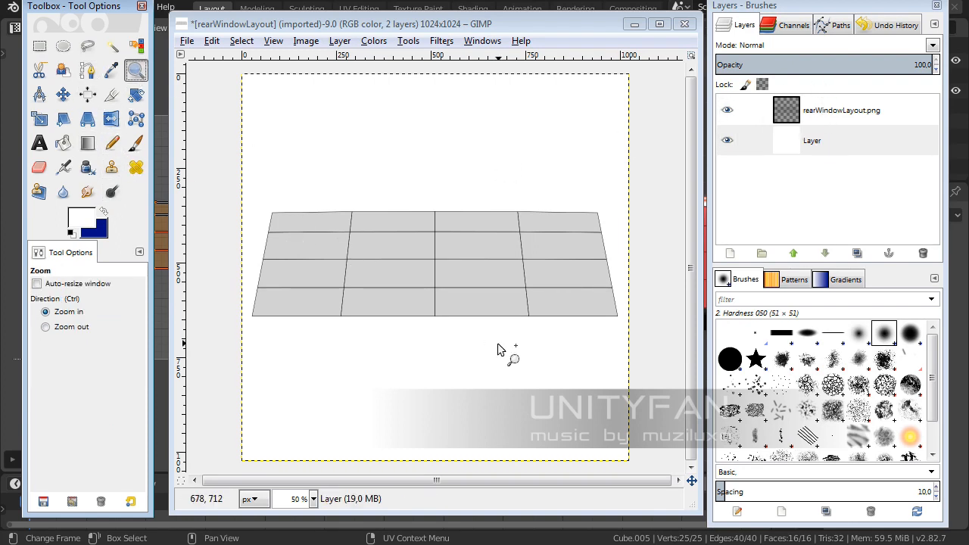
drag(210, 356, 638, 186)
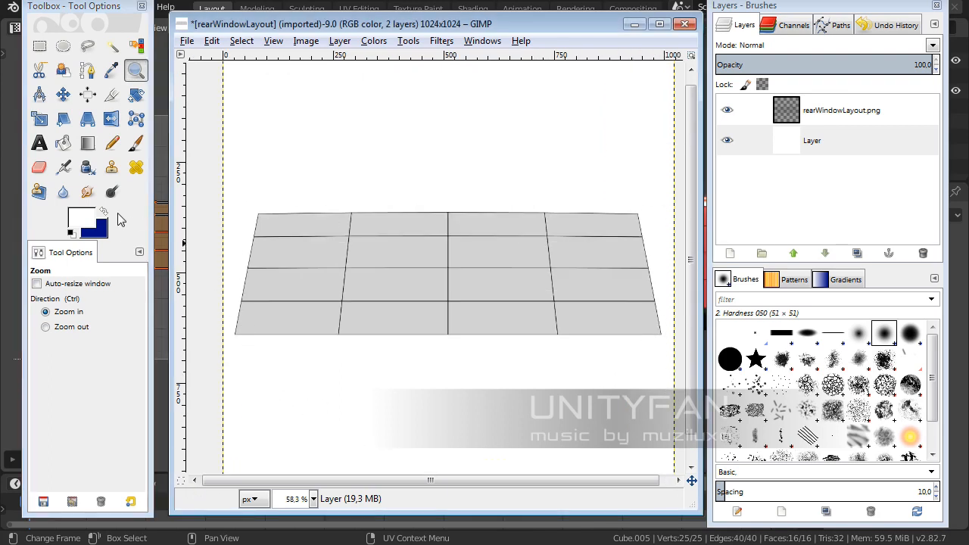
click(87, 69)
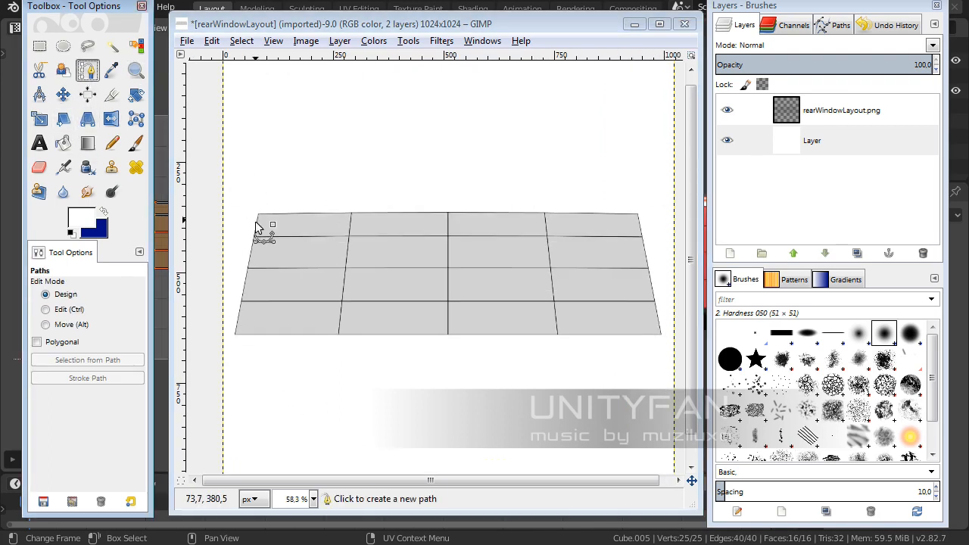
click(263, 246)
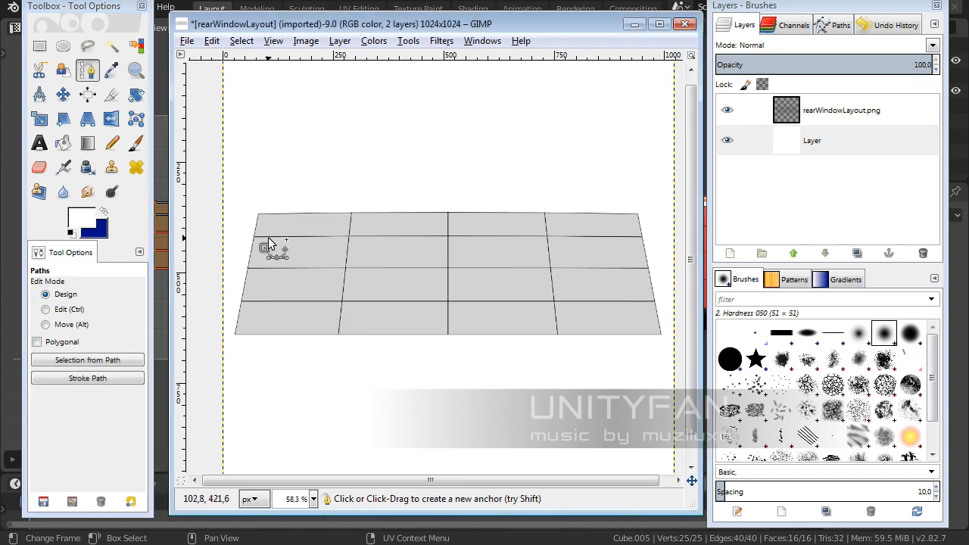
drag(274, 233, 284, 228)
click(299, 226)
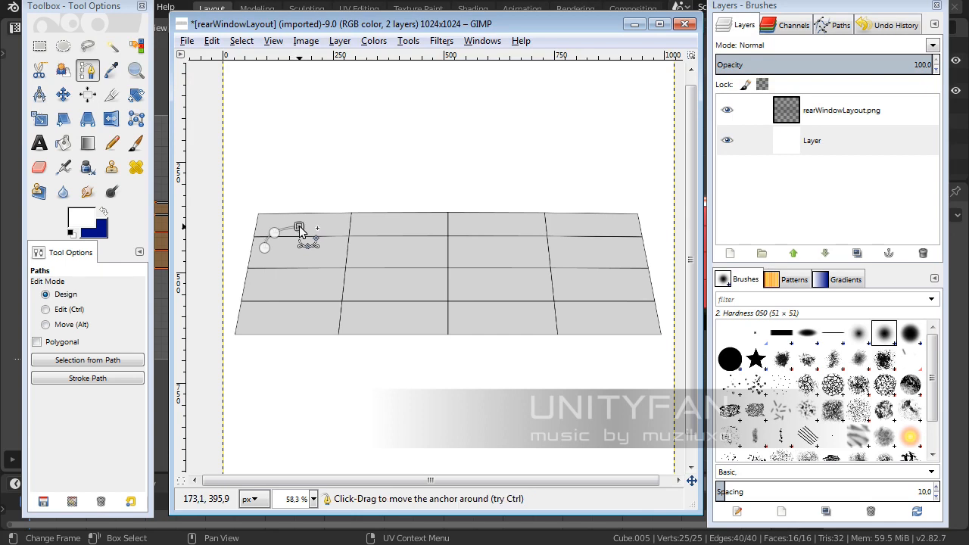
drag(448, 226, 498, 226)
click(589, 225)
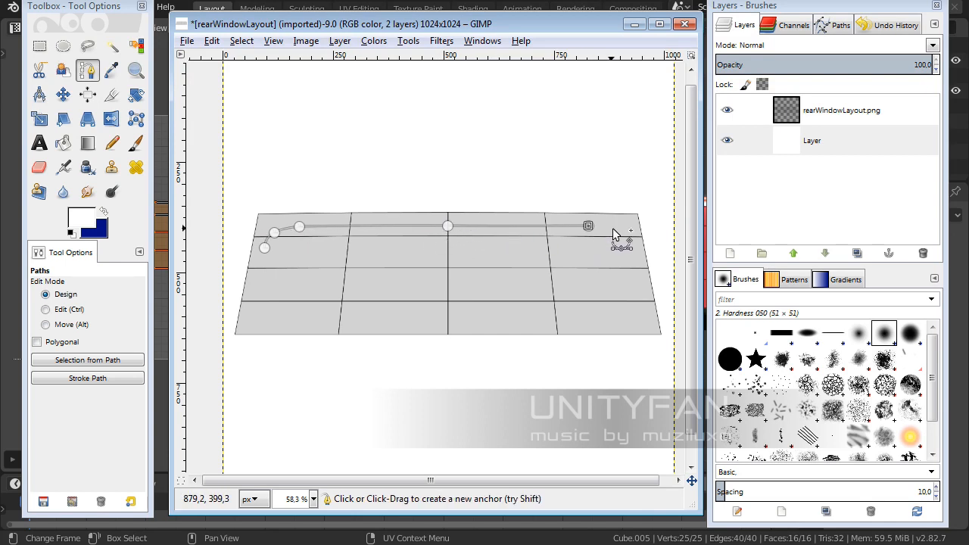
drag(614, 233, 623, 240)
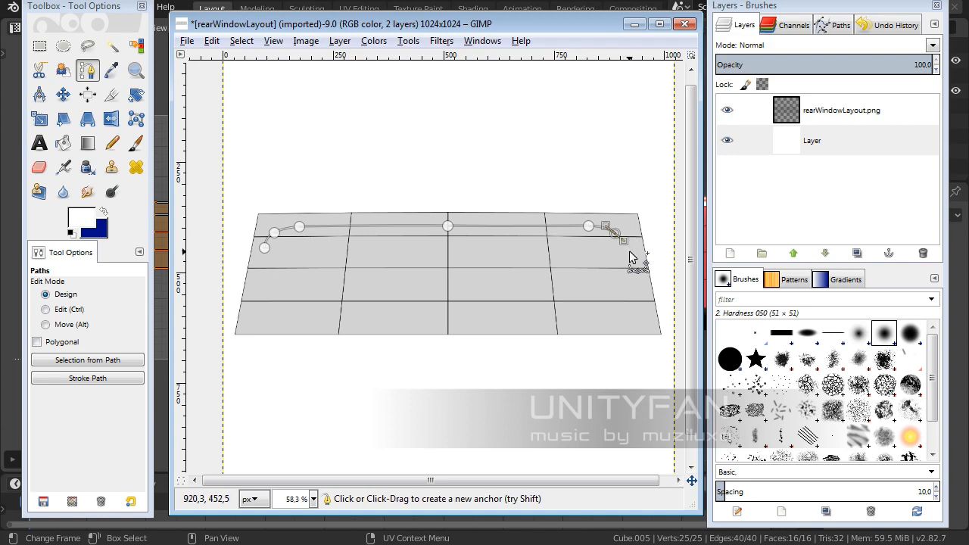
click(628, 252)
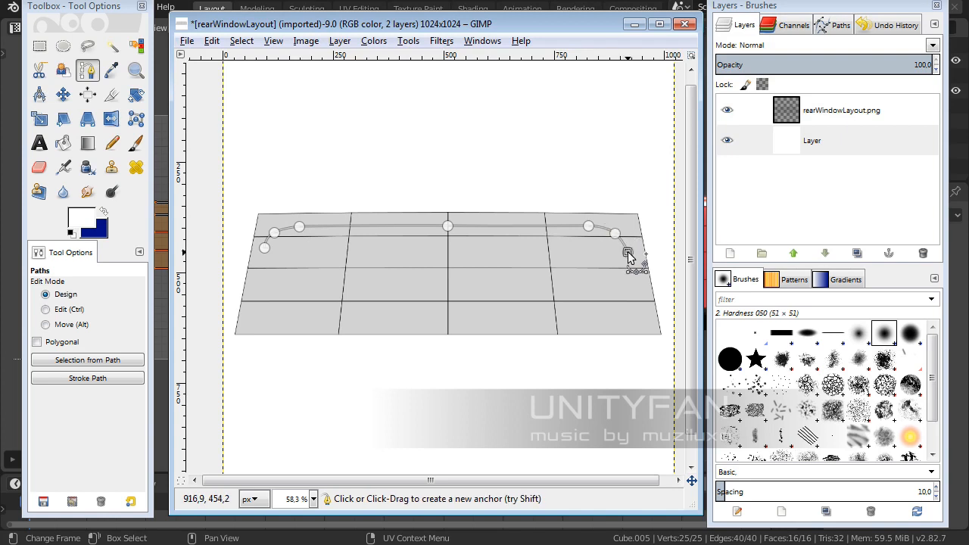
- Continue the path down the layout's right side and along its lower edge, stepping up around the vertical centre line
click(638, 299)
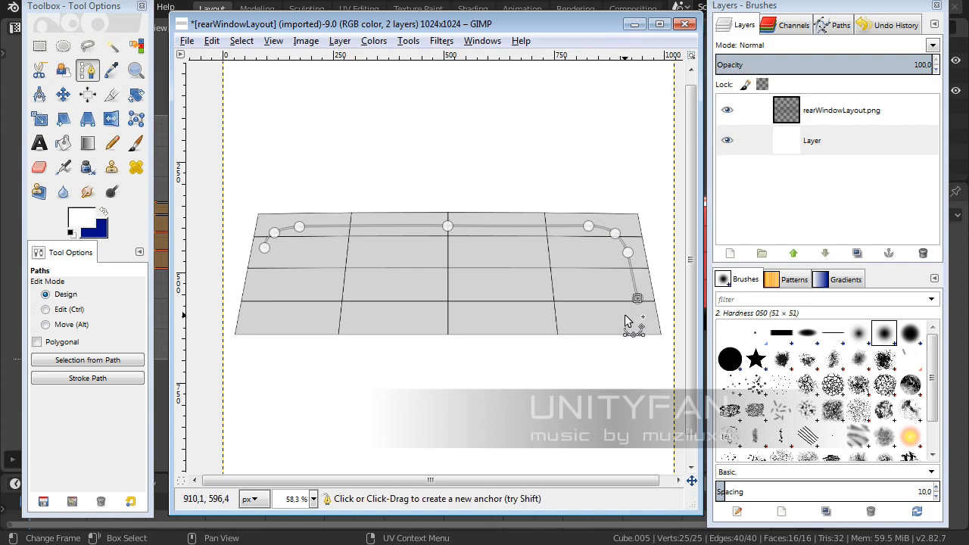
drag(624, 315, 593, 320)
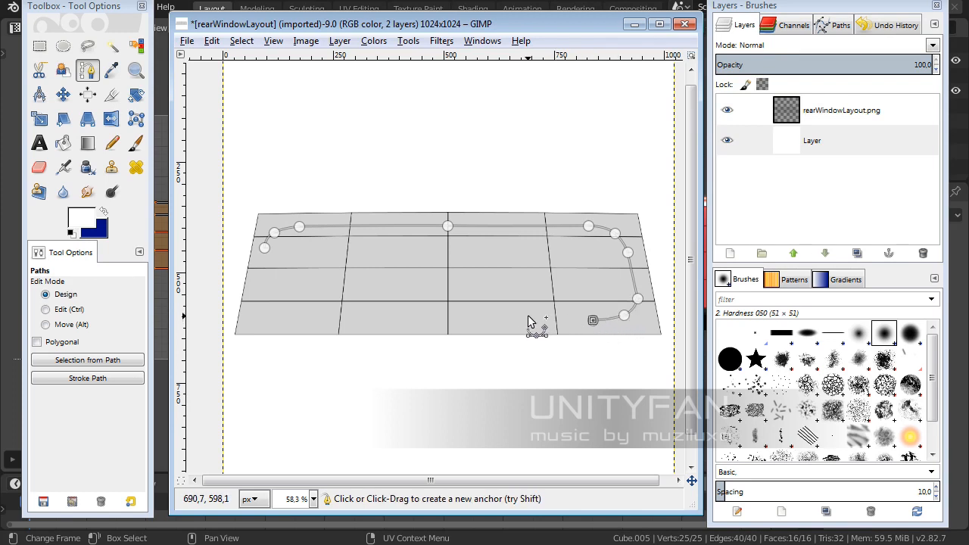
click(486, 321)
click(470, 307)
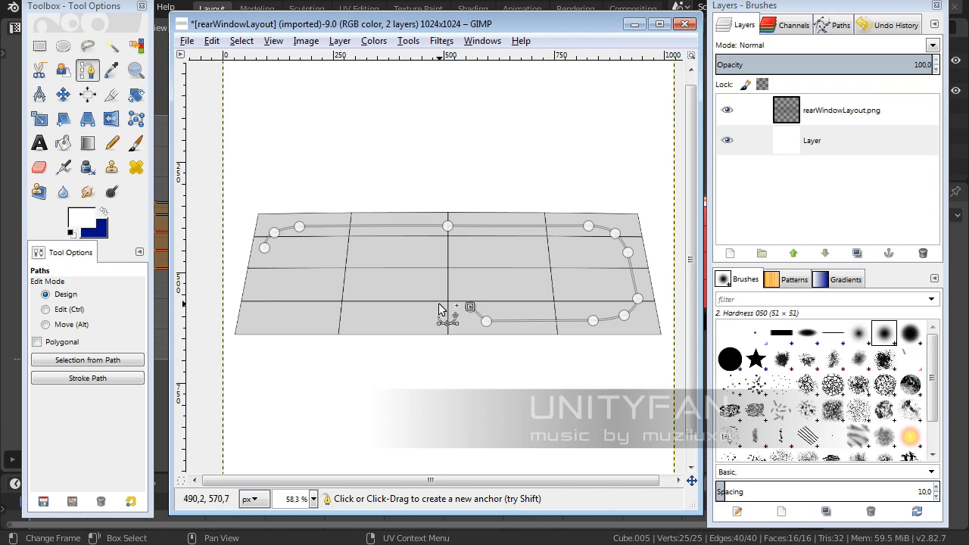
click(424, 306)
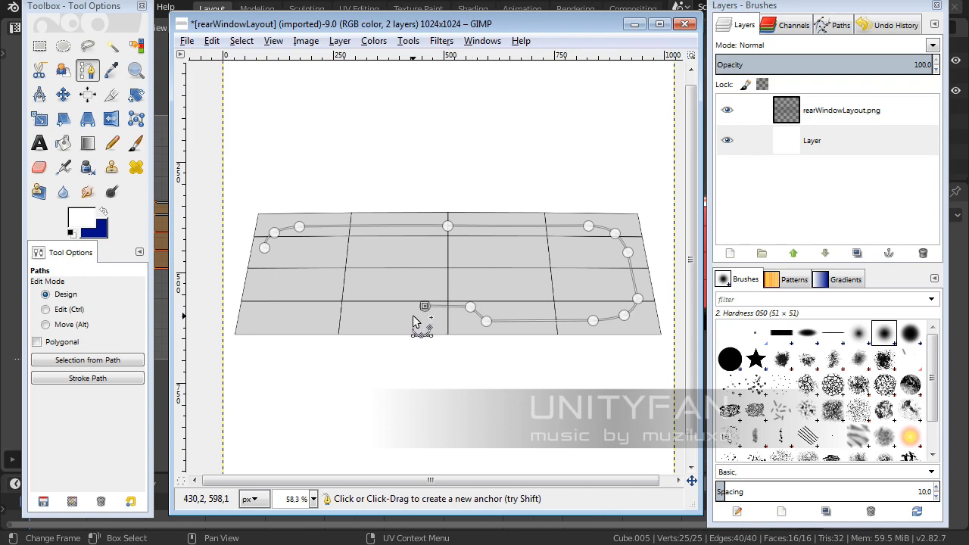
click(409, 320)
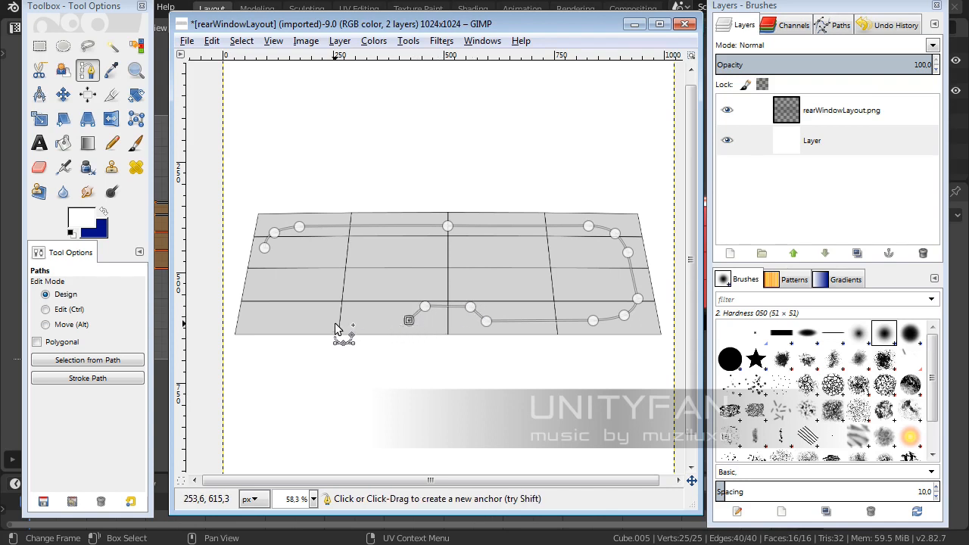
- Continue the path along the rest of the lower edge, round the lower-left corner and run up to the starting anchor
click(294, 322)
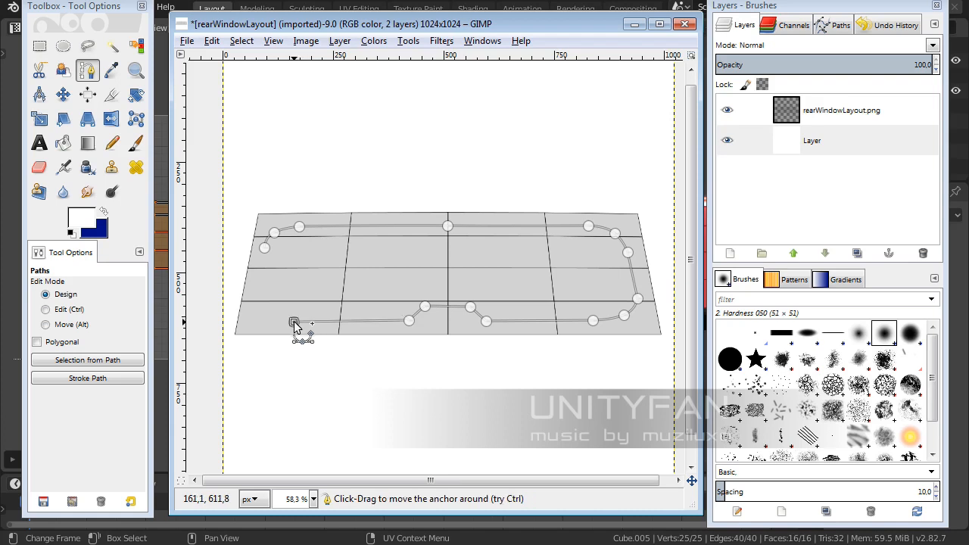
click(262, 304)
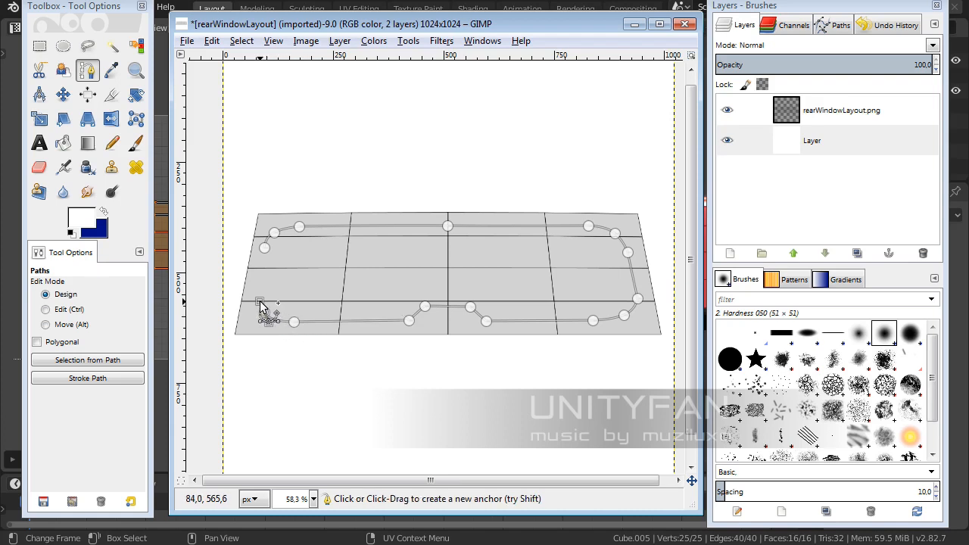
click(257, 288)
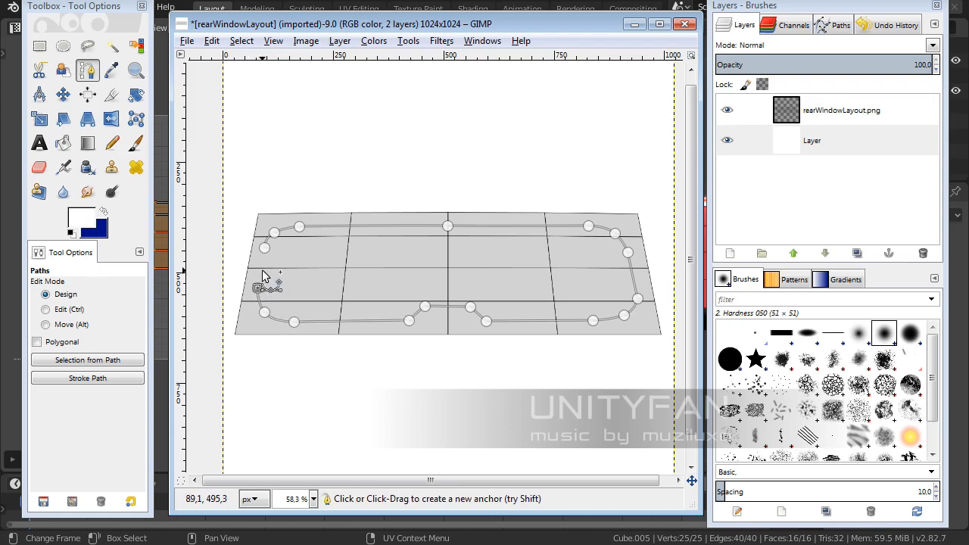
click(262, 257)
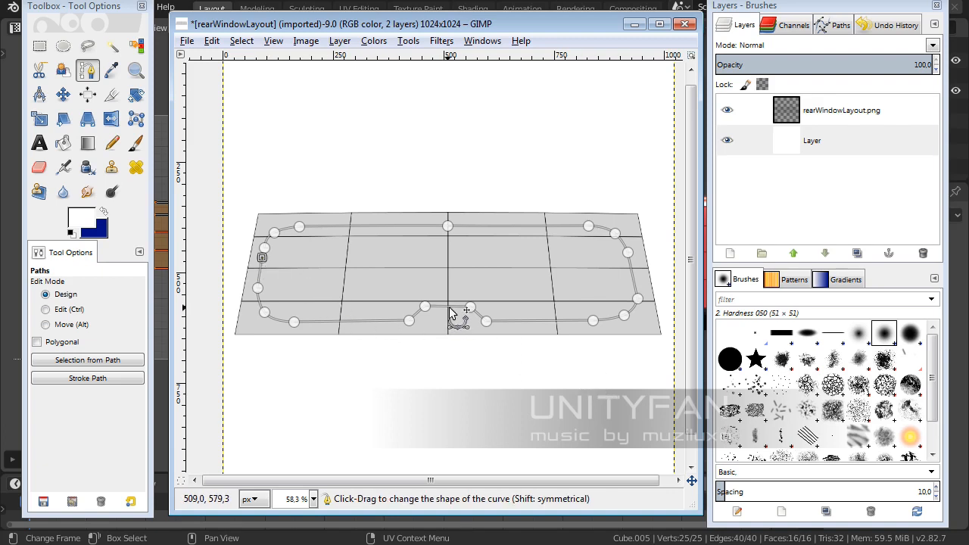
- Finish drawing the window border path and make it visible in the image
click(136, 69)
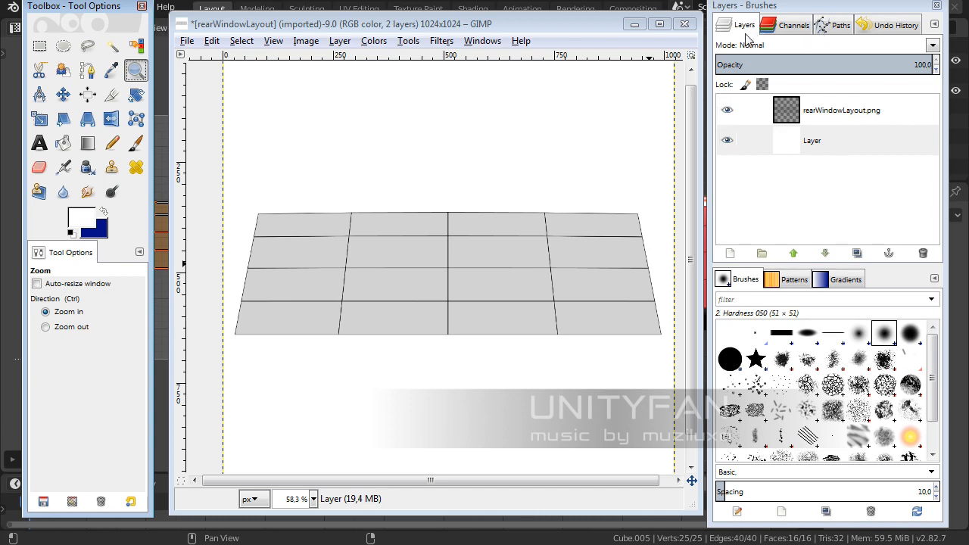
click(838, 27)
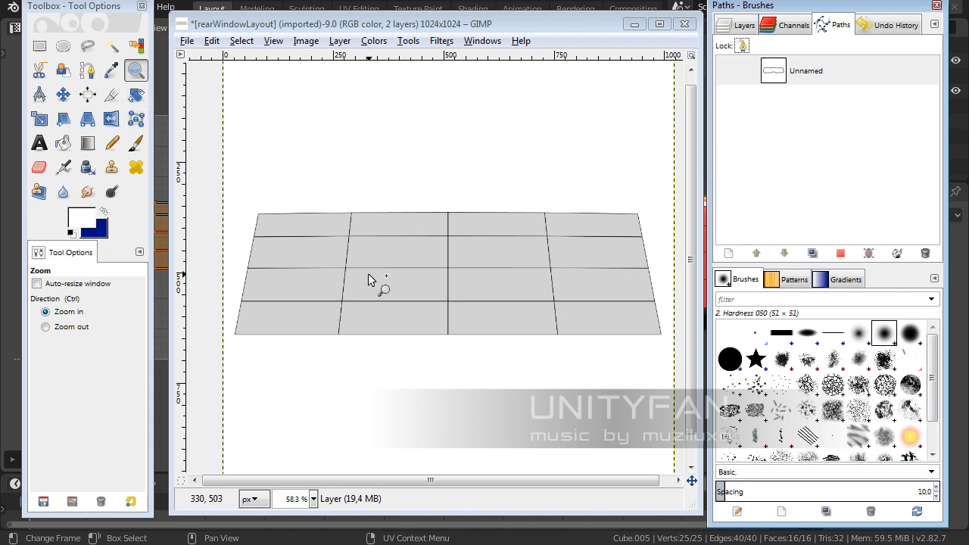
click(728, 72)
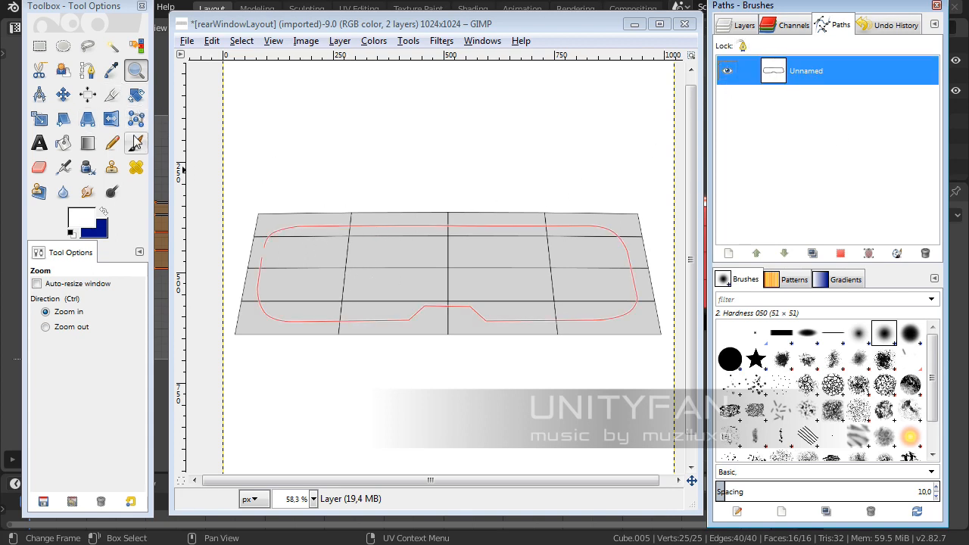
- Nudge the path's starting anchor up toward its neighbour and move the upper-left corner anchor slightly inward
drag(471, 351, 189, 178)
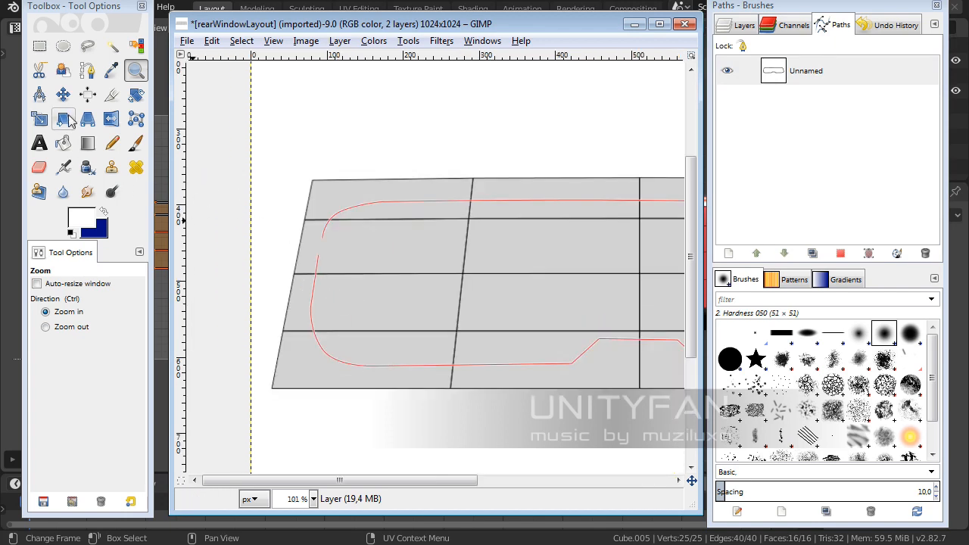
click(87, 71)
click(324, 241)
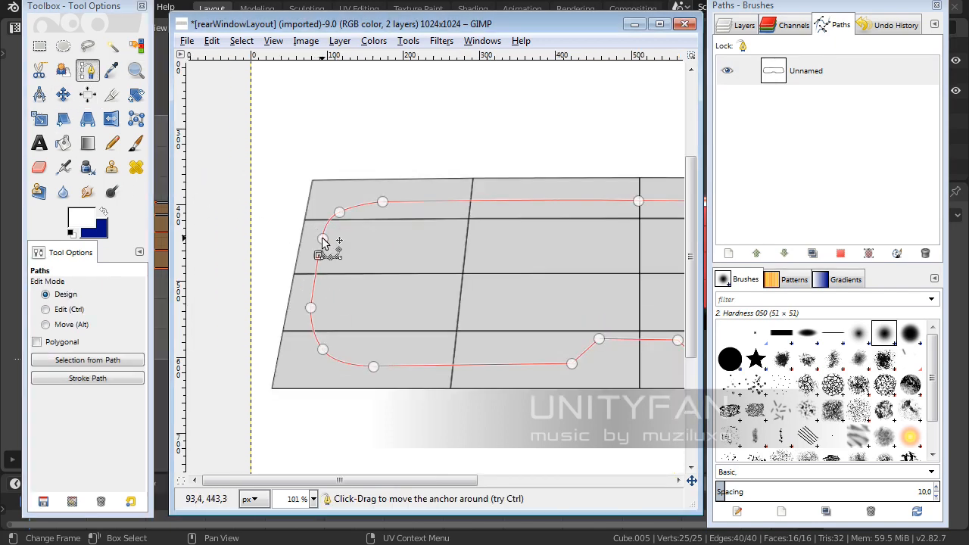
click(319, 252)
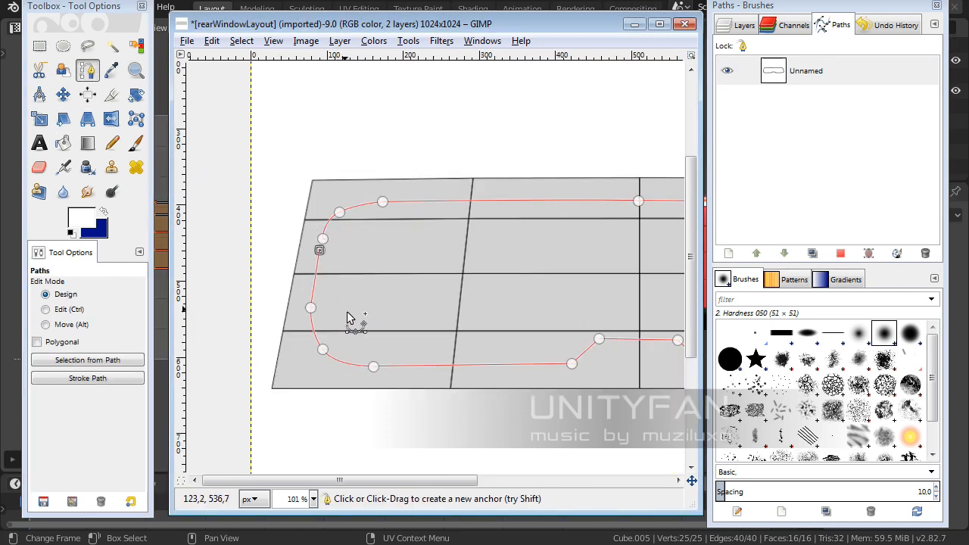
click(324, 349)
scroll(352, 312, right, 3)
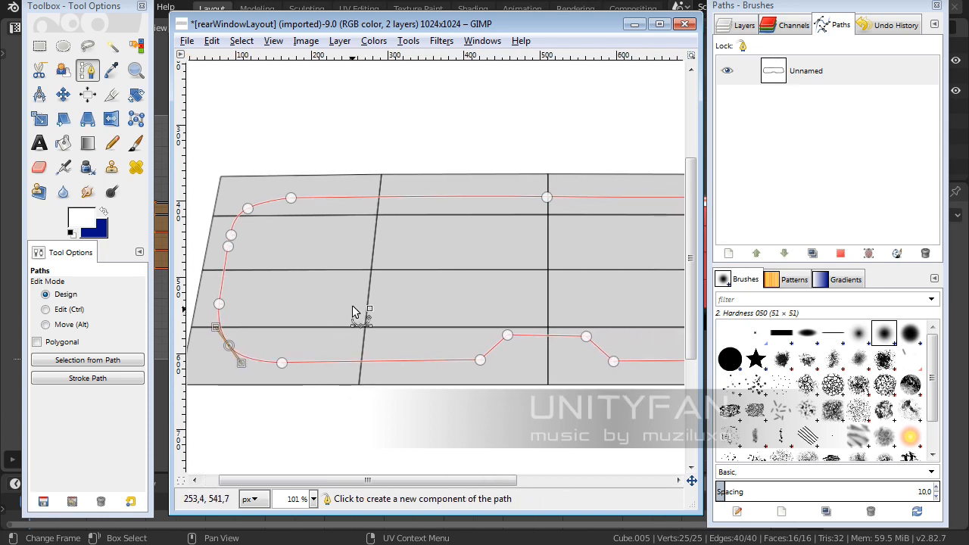
click(252, 209)
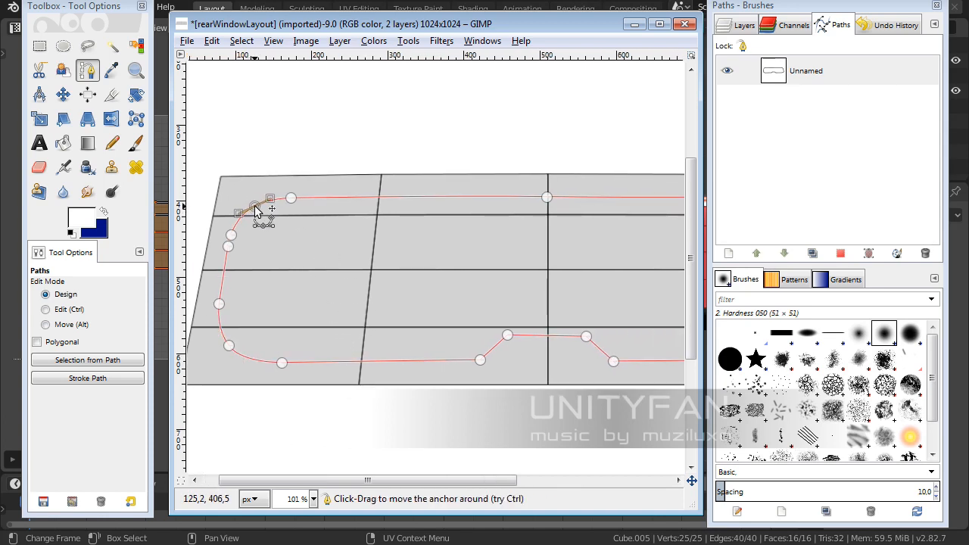
- Shift the path's remaining upper-left, left-side and lower-left anchors slightly inward, undoing the accidental curve change at the lower-left corner
middle_drag(394, 268, 269, 235)
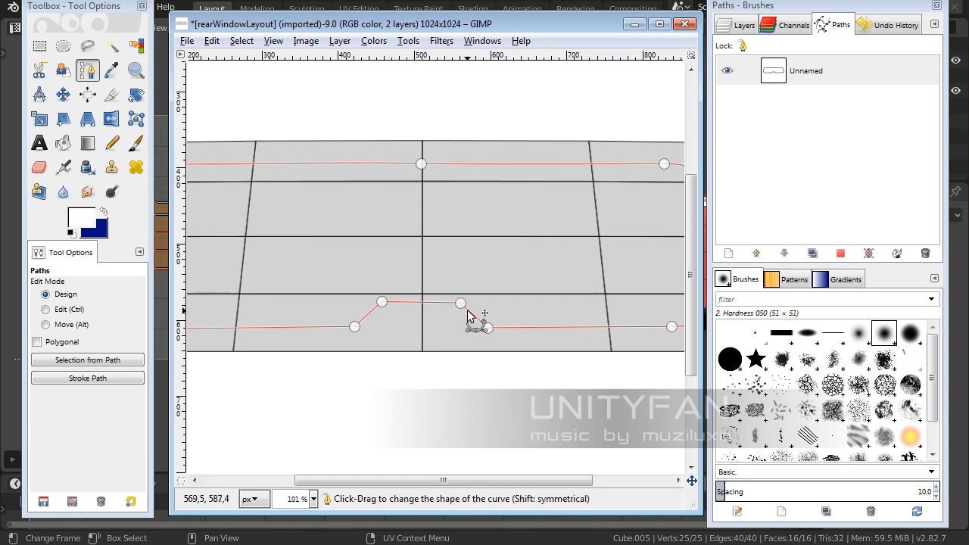
scroll(539, 325, right, 5)
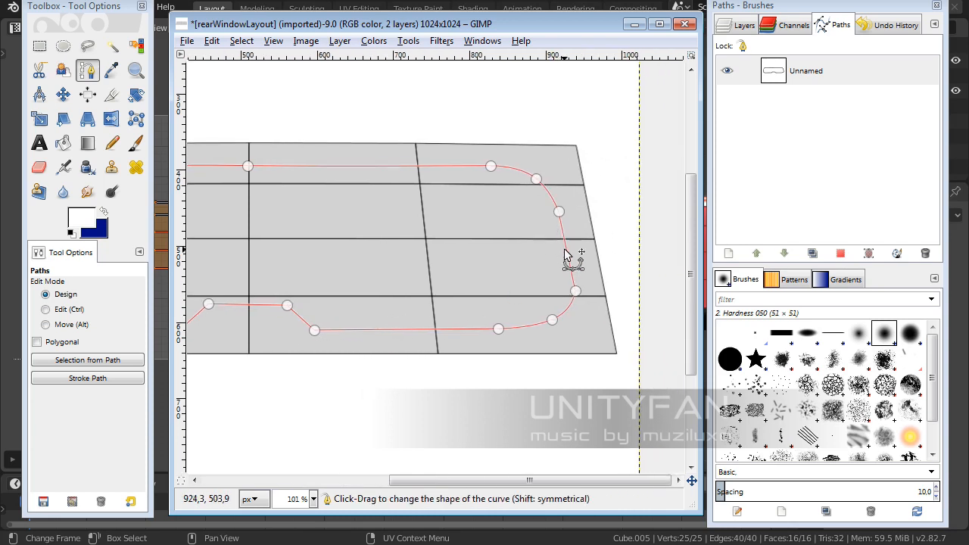
middle_drag(283, 273, 262, 264)
middle_drag(463, 277, 562, 277)
middle_drag(339, 263, 568, 277)
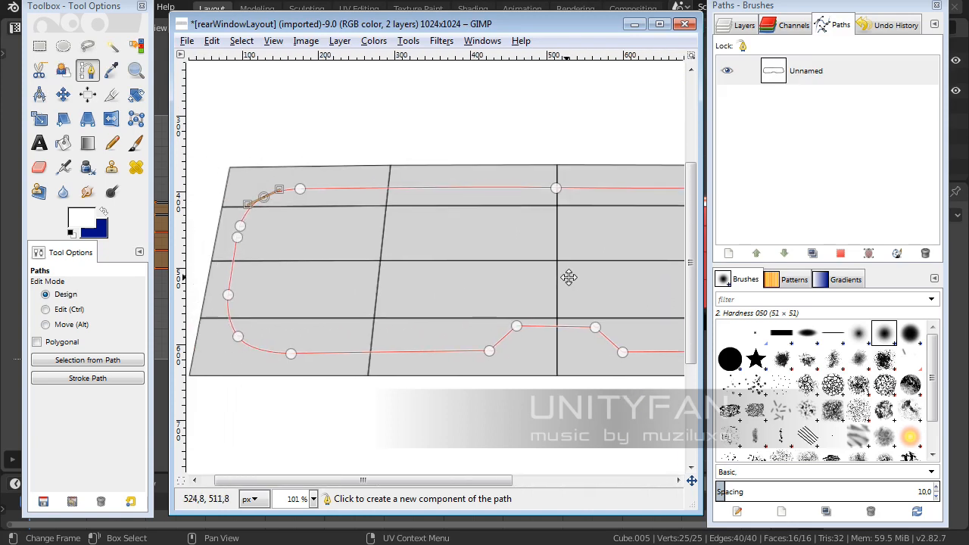
drag(300, 189, 249, 234)
drag(228, 295, 233, 296)
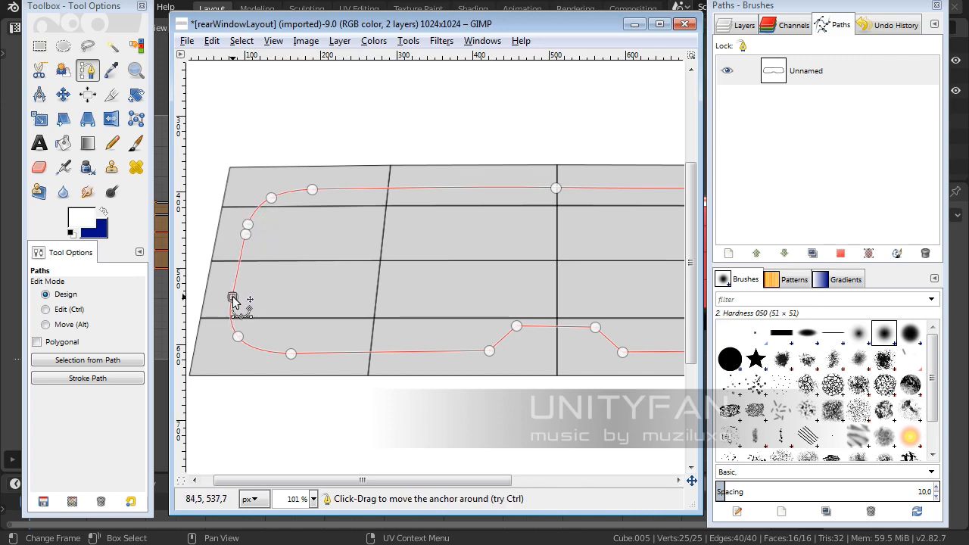
drag(243, 339, 248, 339)
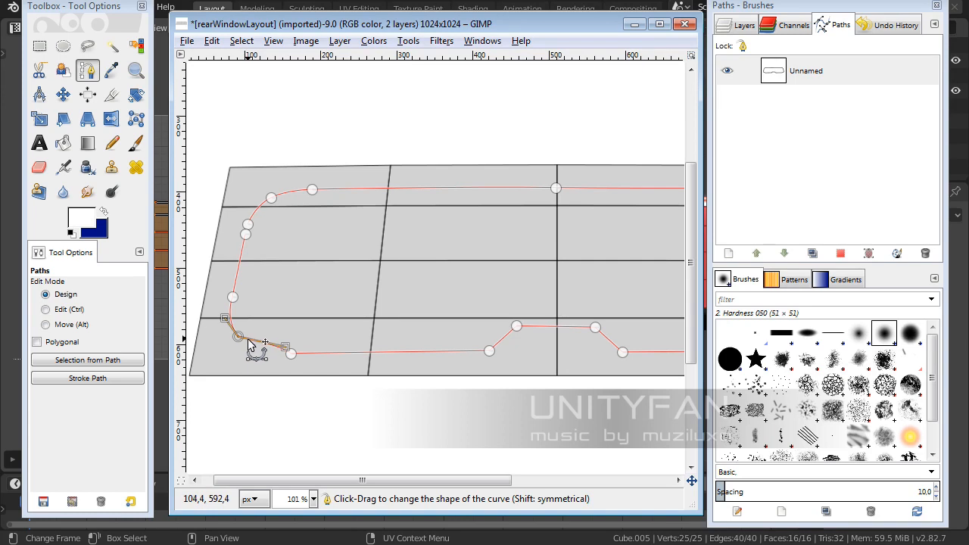
key(ctrl+z)
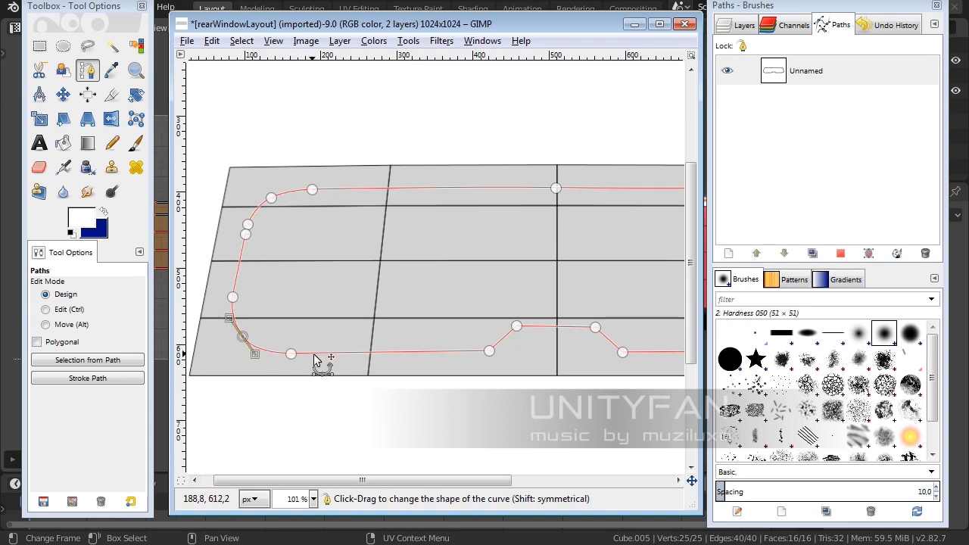
- Move the lowest anchor on the path's right side slightly upward and inward, then leave path editing
scroll(294, 313, right, 3)
click(136, 71)
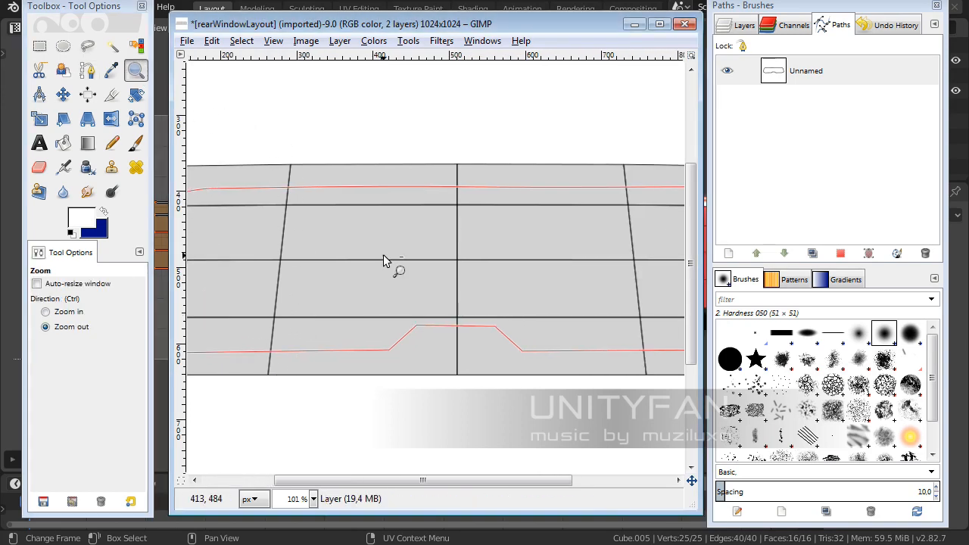
ctrl+click(428, 271)
ctrl+click(430, 272)
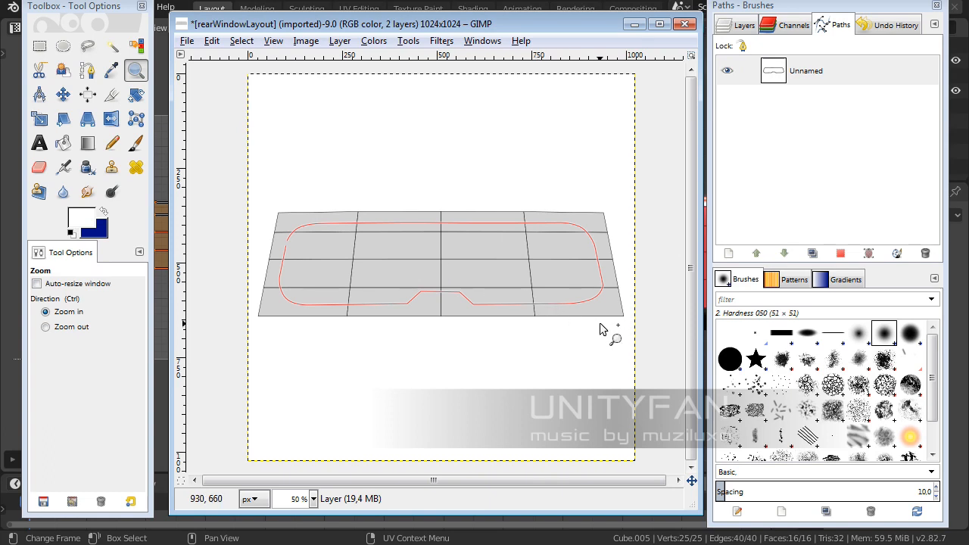
click(89, 72)
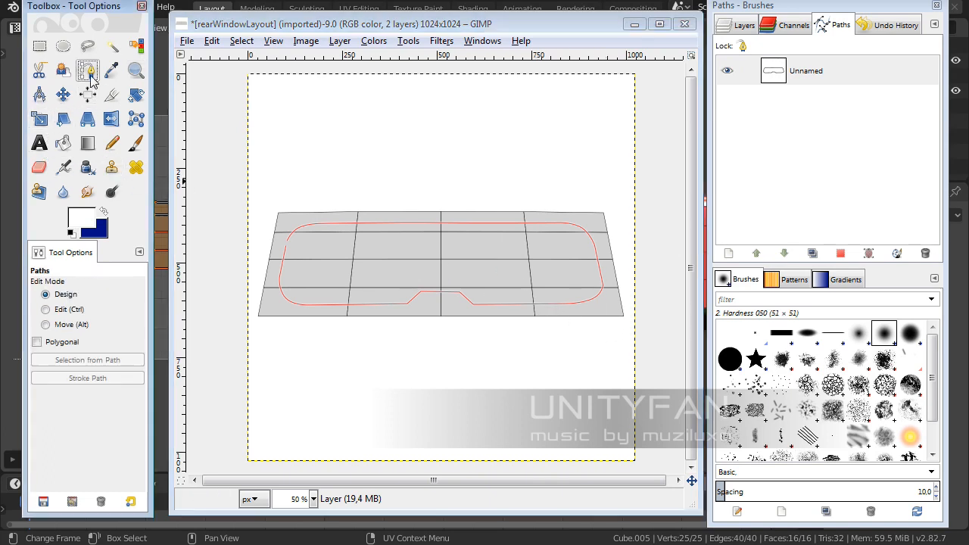
click(598, 302)
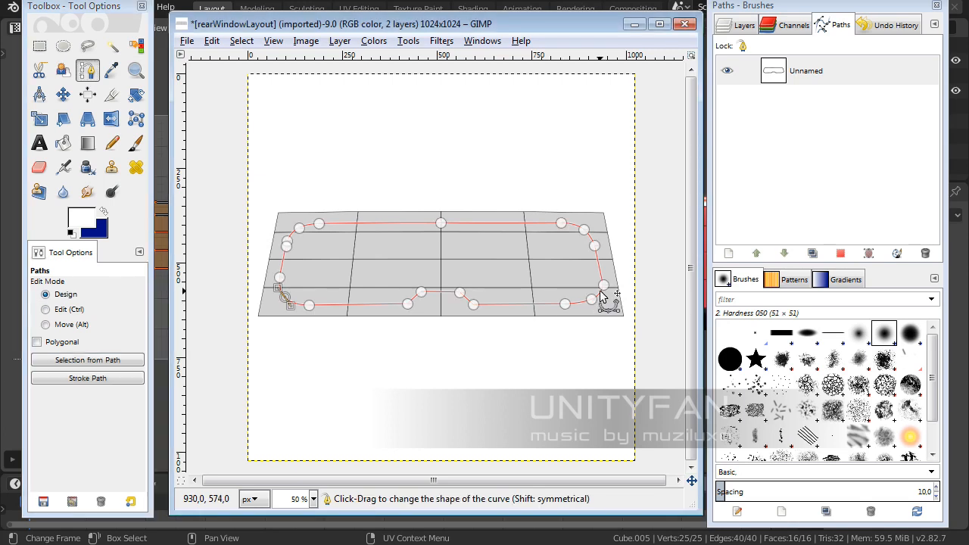
click(603, 284)
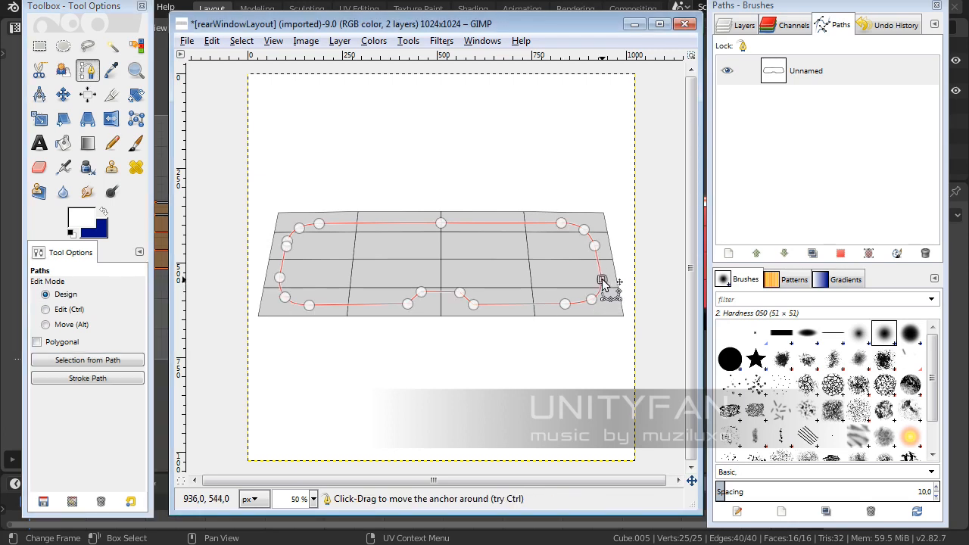
click(136, 70)
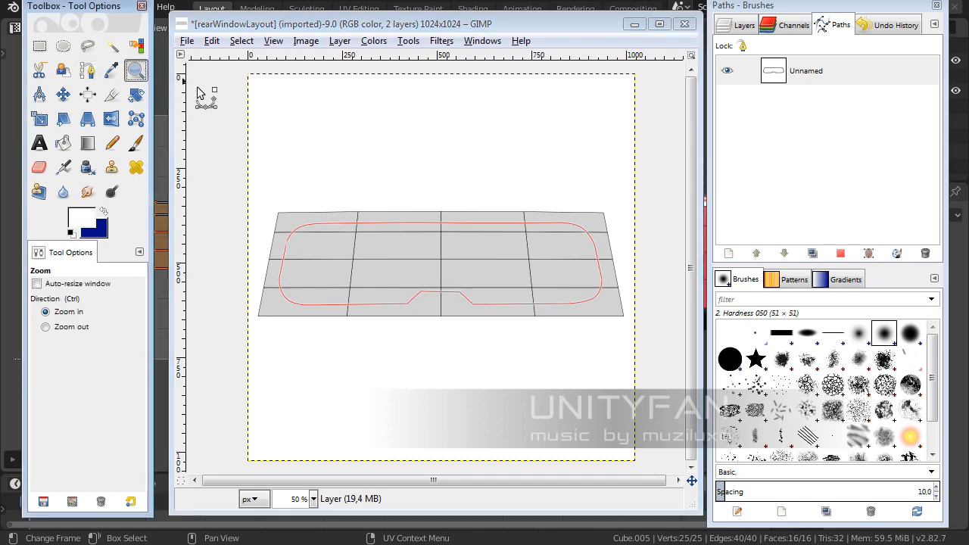
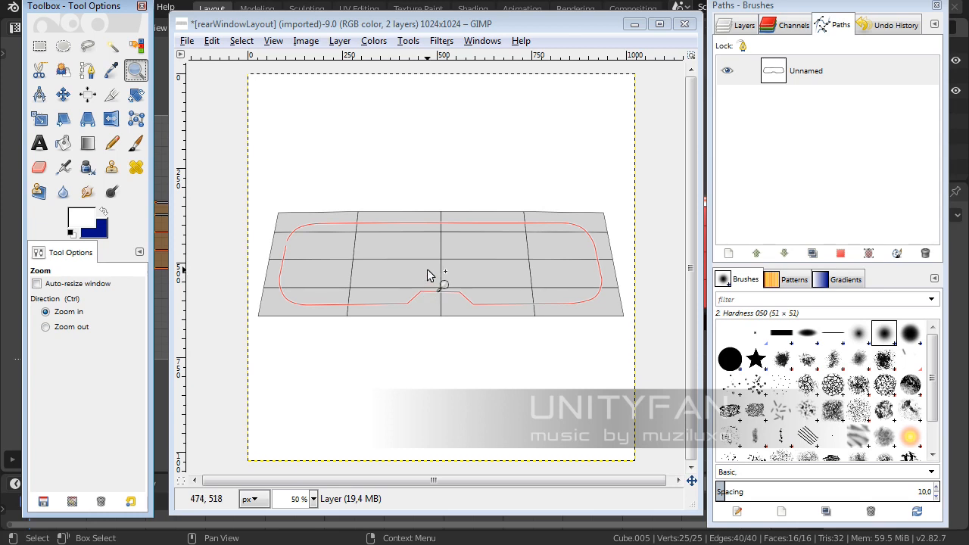
middle_drag(430, 266, 433, 252)
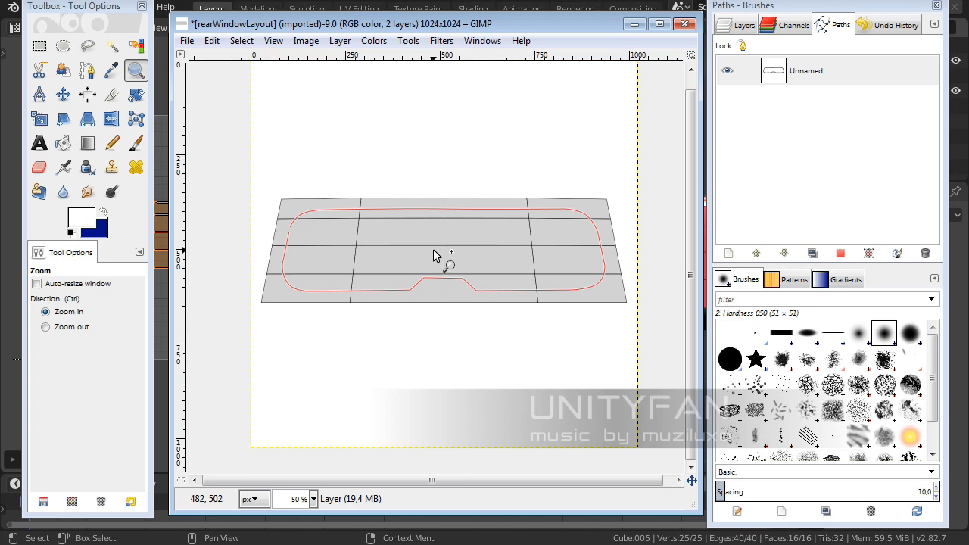
middle_drag(441, 271, 446, 256)
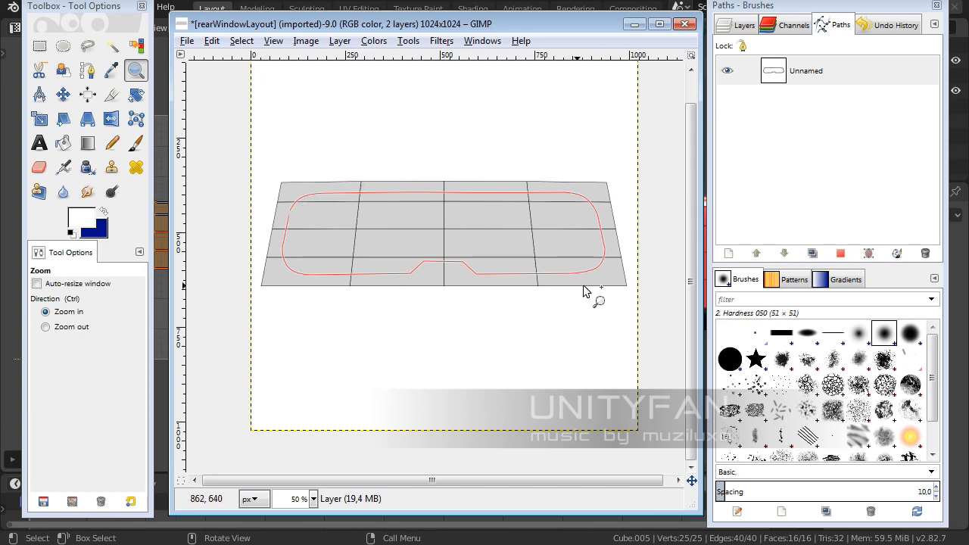
ctrl+click(452, 253)
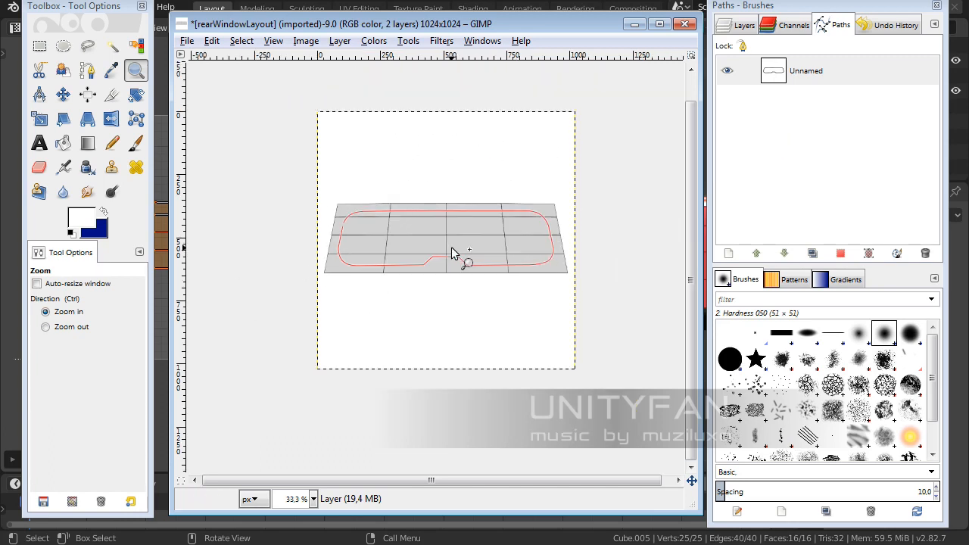
click(443, 246)
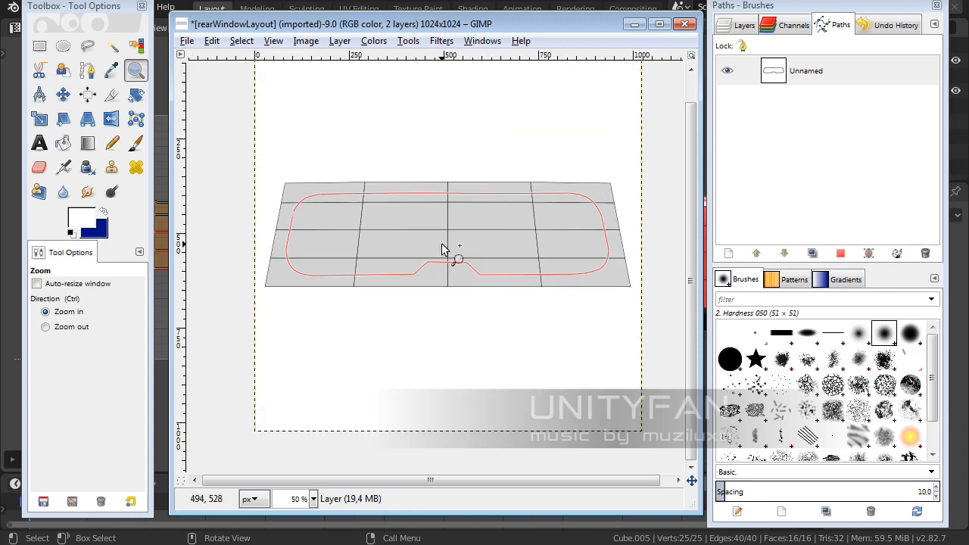
- Convert the window border path to a selection and invert it
click(105, 213)
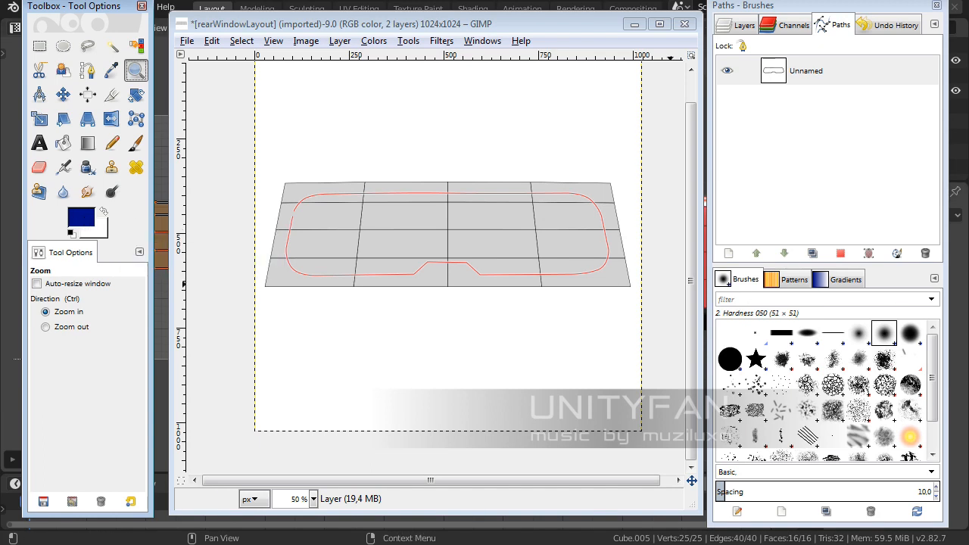
right_click(803, 75)
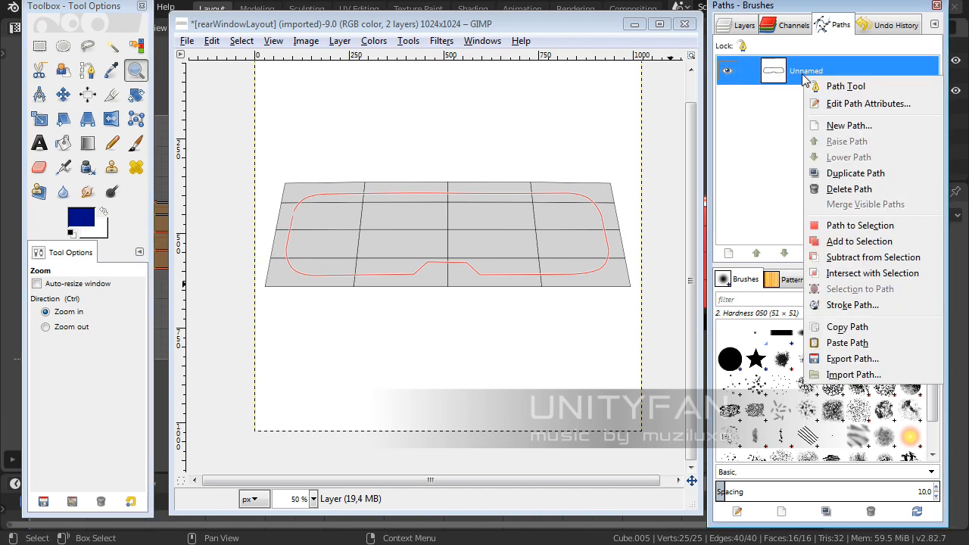
click(834, 225)
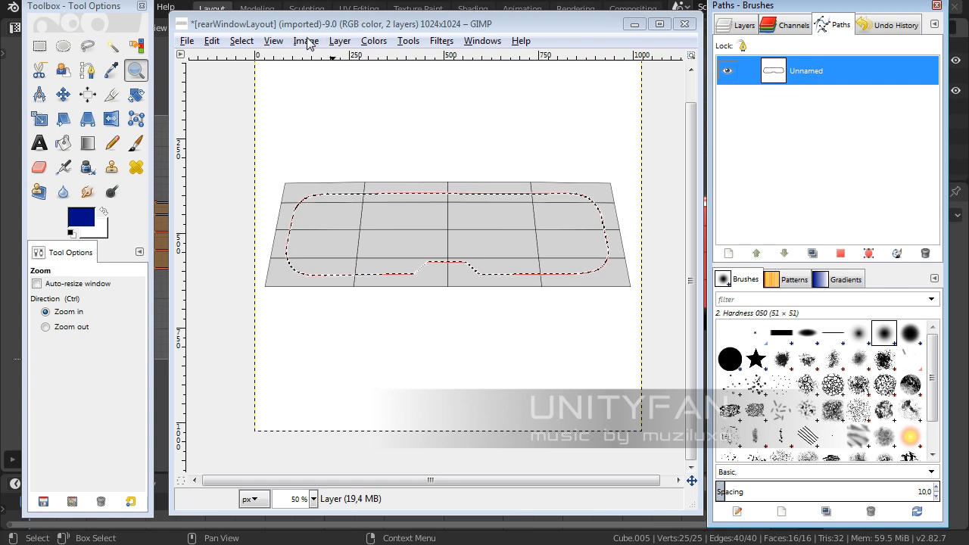
click(242, 41)
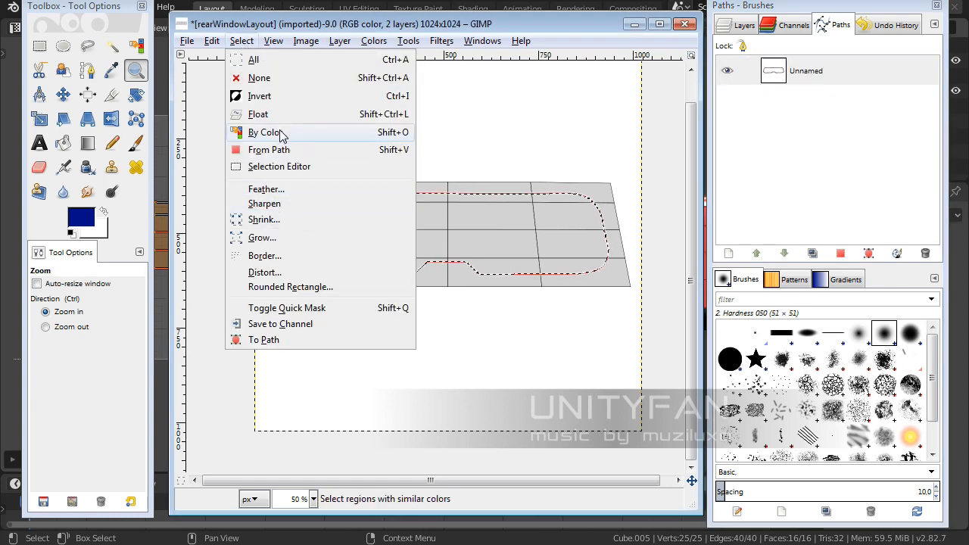
click(277, 104)
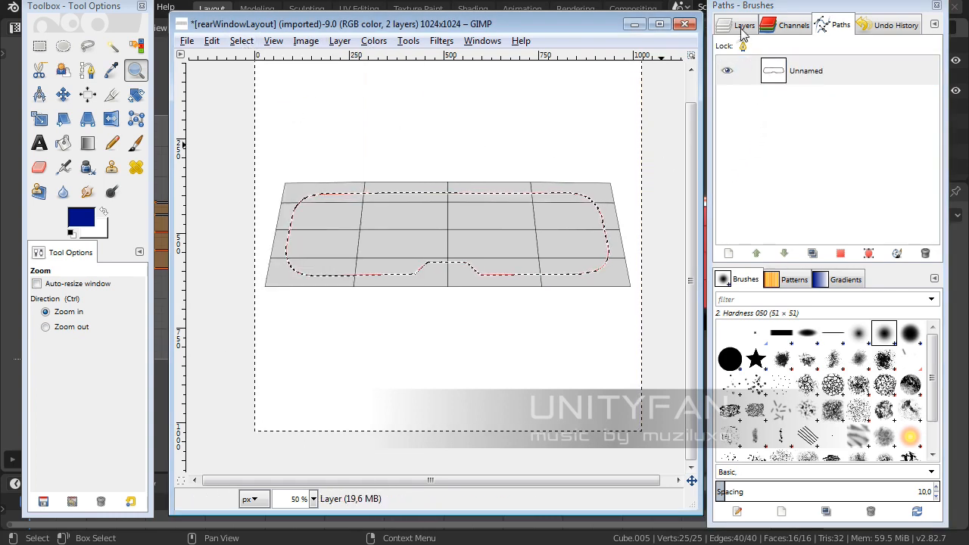
- Add a transparent 1024 × 1024 px layer above the white layer and set the foreground color to black
click(743, 30)
click(728, 253)
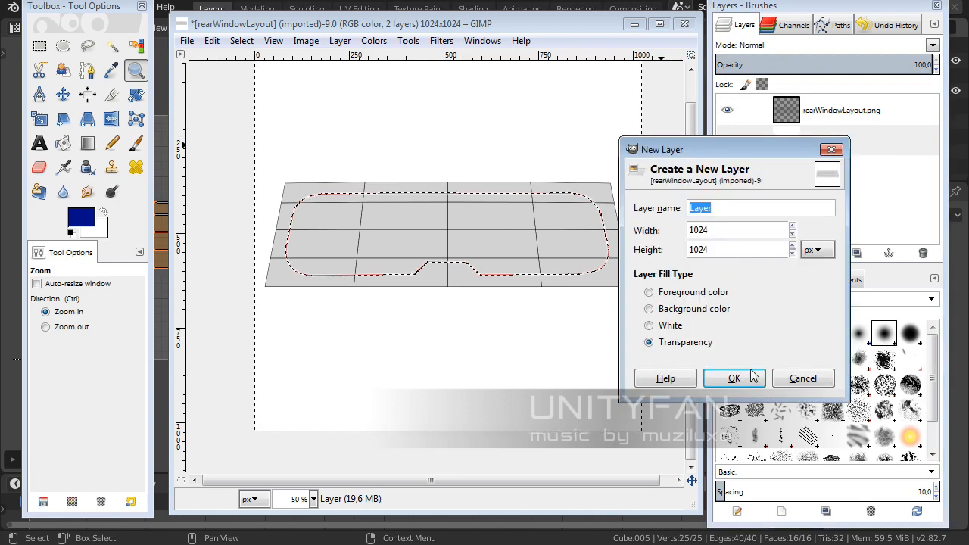
click(733, 378)
click(85, 220)
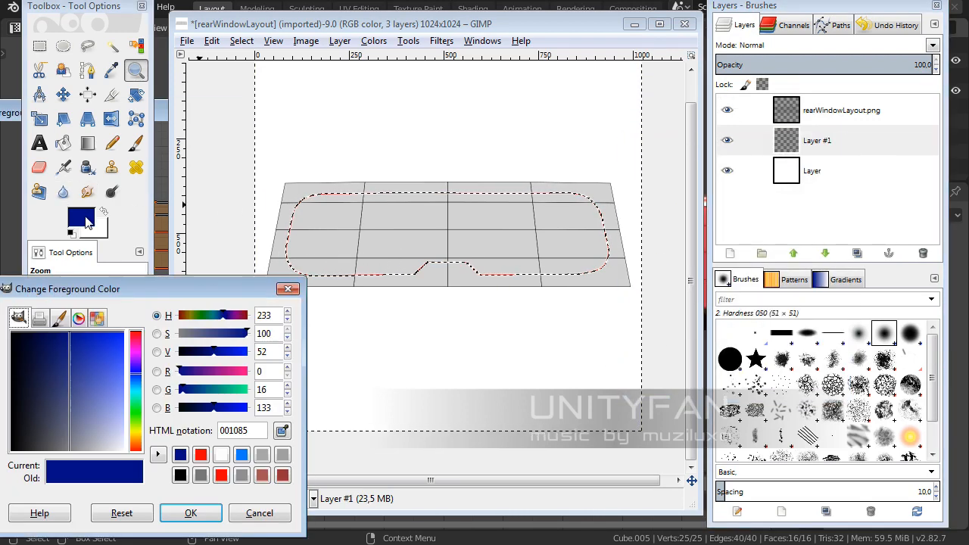
drag(82, 380, 15, 450)
click(191, 513)
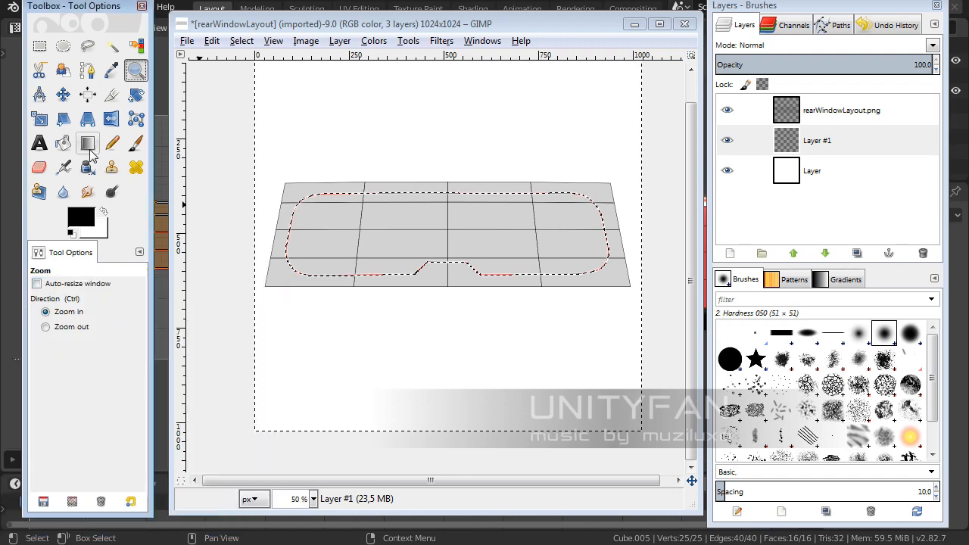
- Fill the inverted selection with black on the new layer and hide the rearWindowLayout.png and white layers
click(63, 142)
click(356, 152)
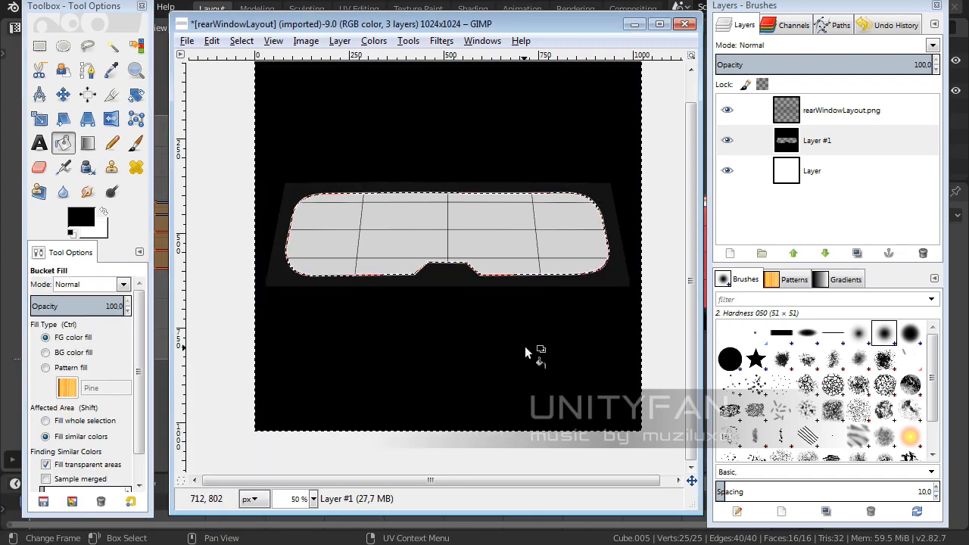
click(726, 111)
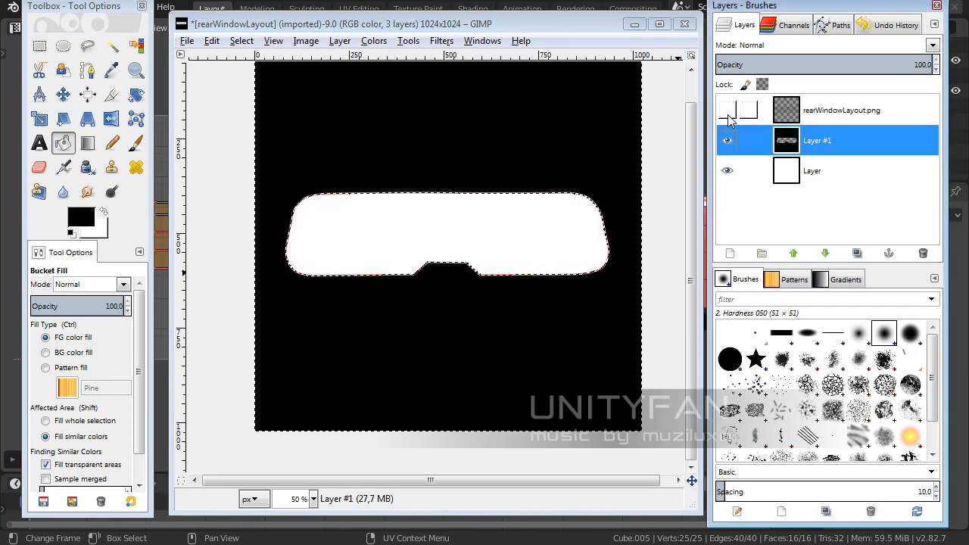
click(726, 172)
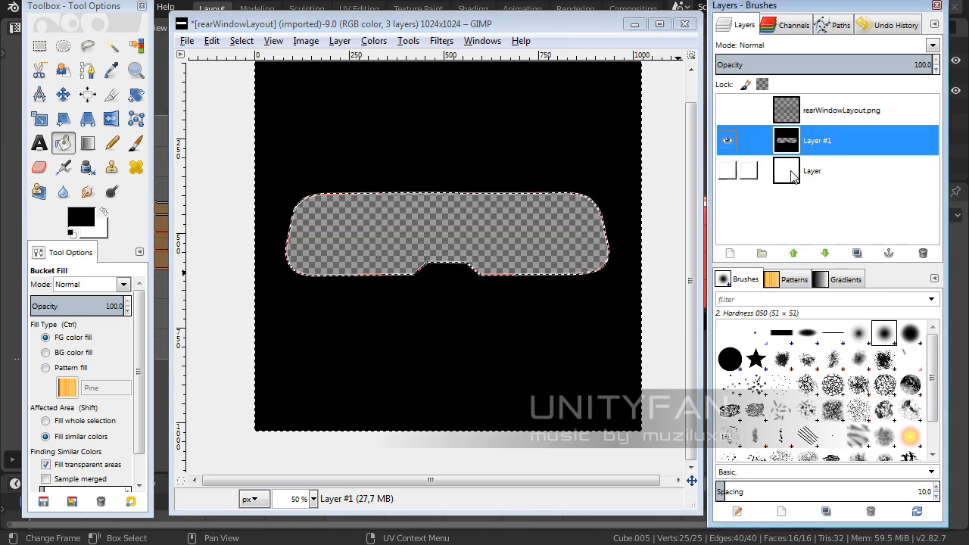
- Clear the selection and hide the window border path
click(241, 41)
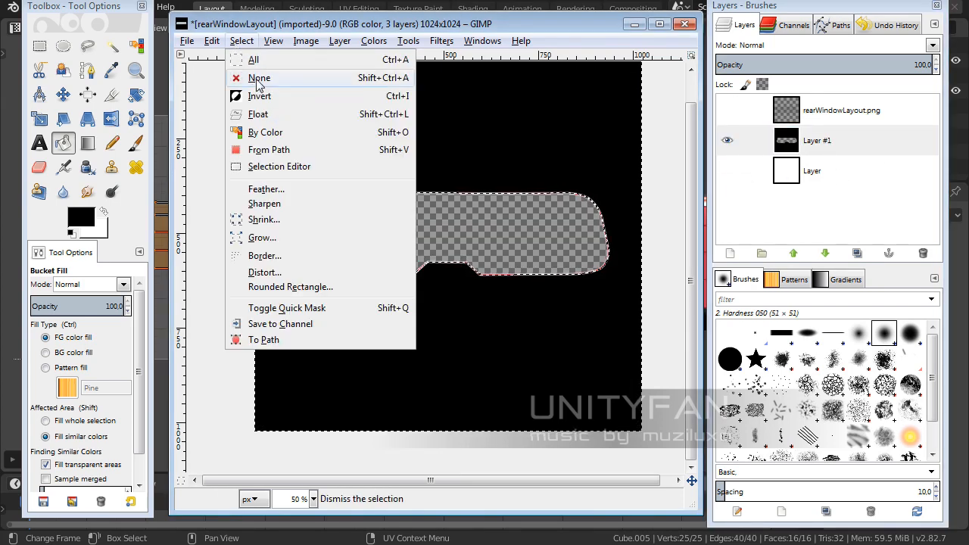
click(258, 78)
click(835, 26)
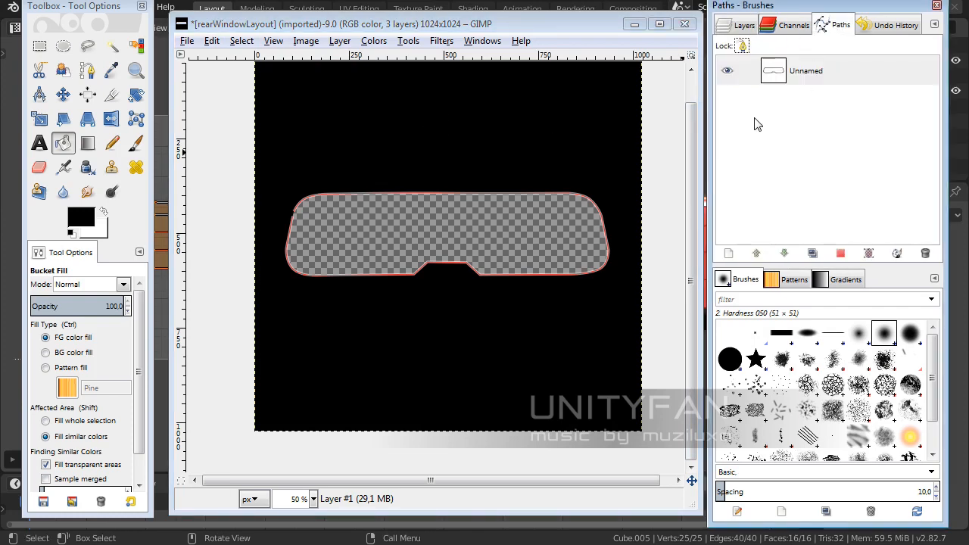
click(727, 70)
- Open the layer commands for the black border layer, Layer #1
click(728, 28)
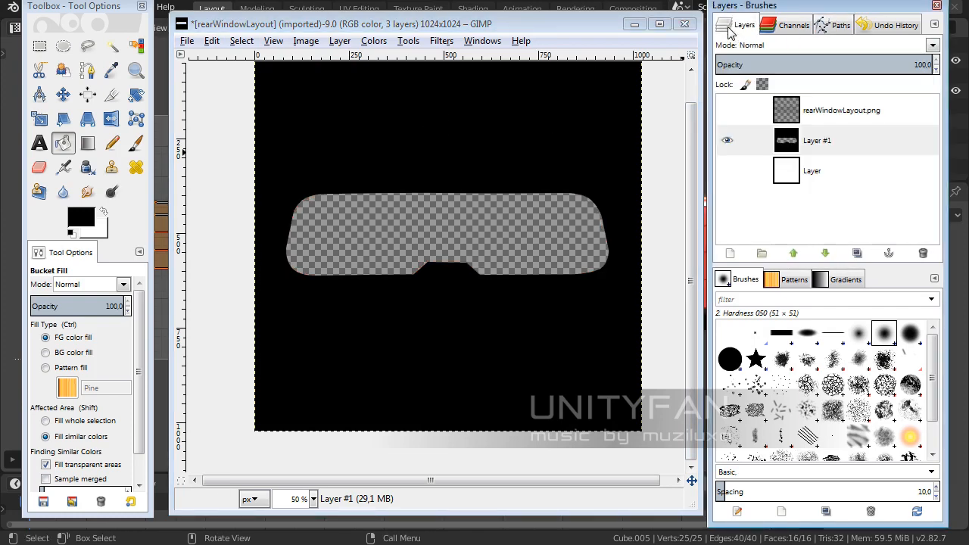
right_click(817, 141)
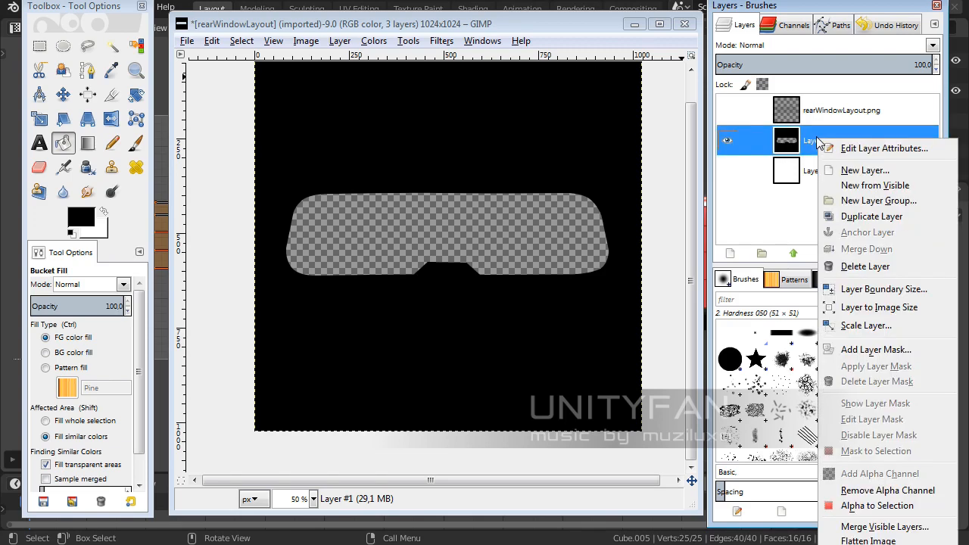
- Duplicate the black rear-window mask layer and hide the original Layer #1
click(863, 216)
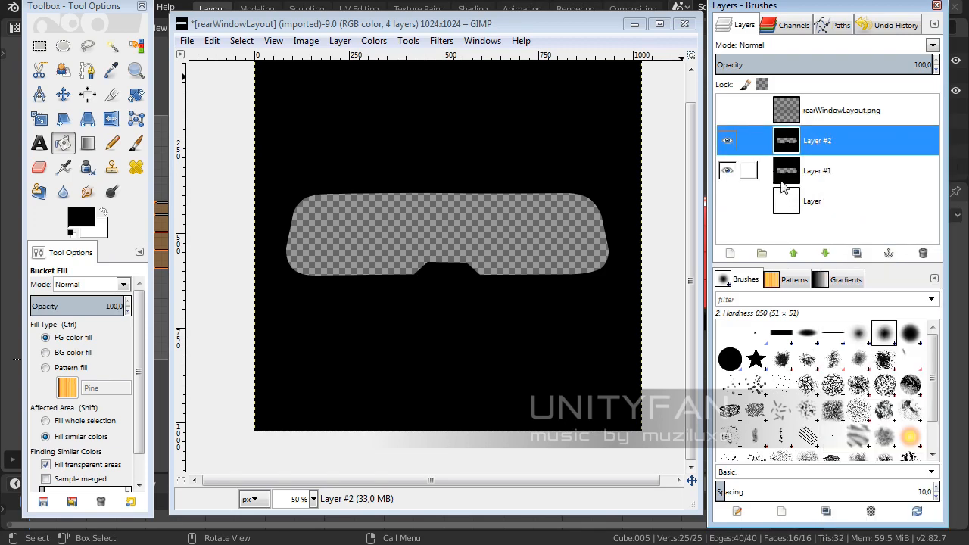
click(728, 172)
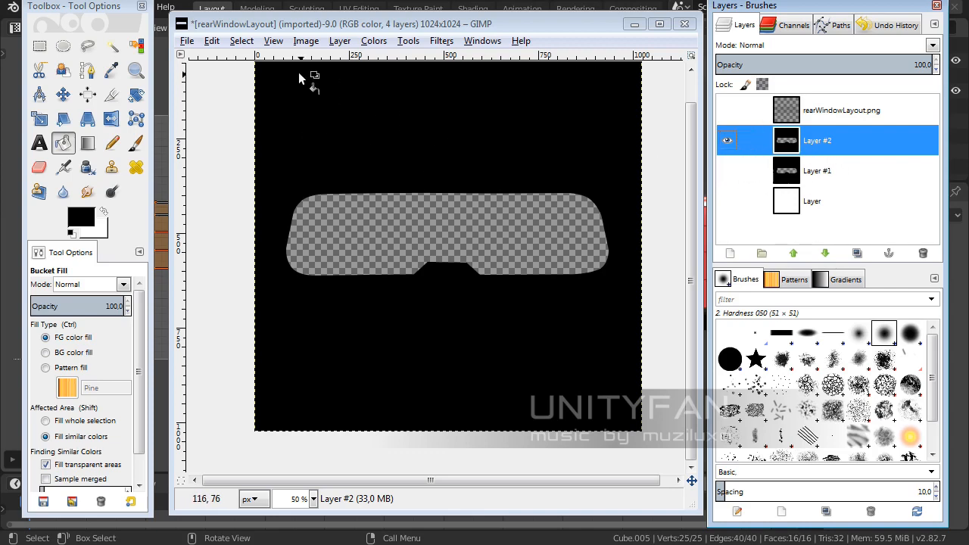
- Apply a Gaussian Blur with a 15 px horizontal and vertical radius to the duplicated mask layer
click(441, 41)
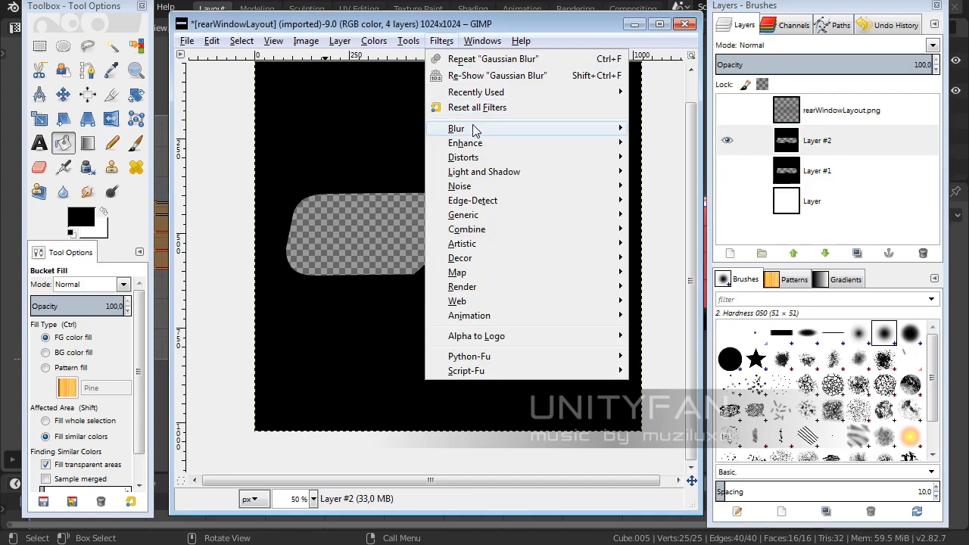
mouse_move(484, 128)
click(665, 144)
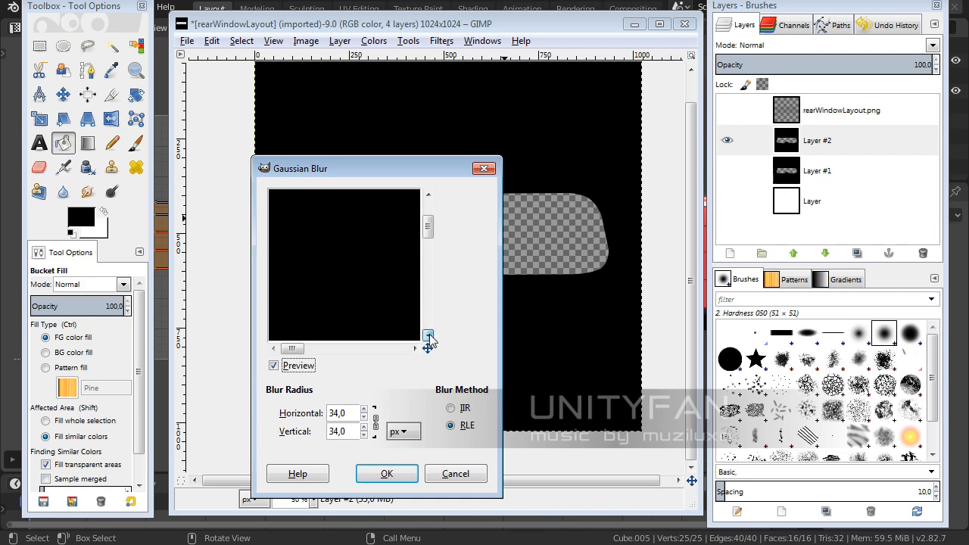
drag(431, 230, 429, 270)
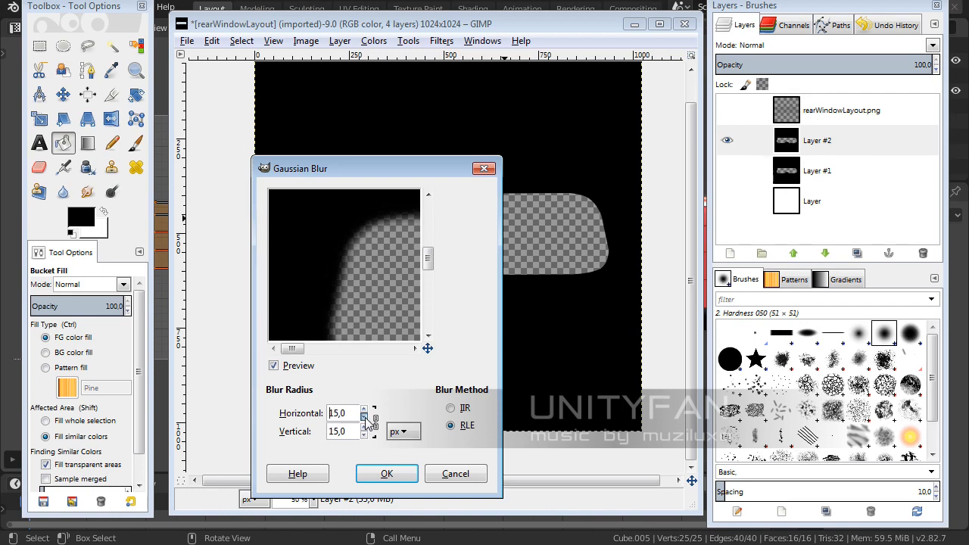
click(387, 474)
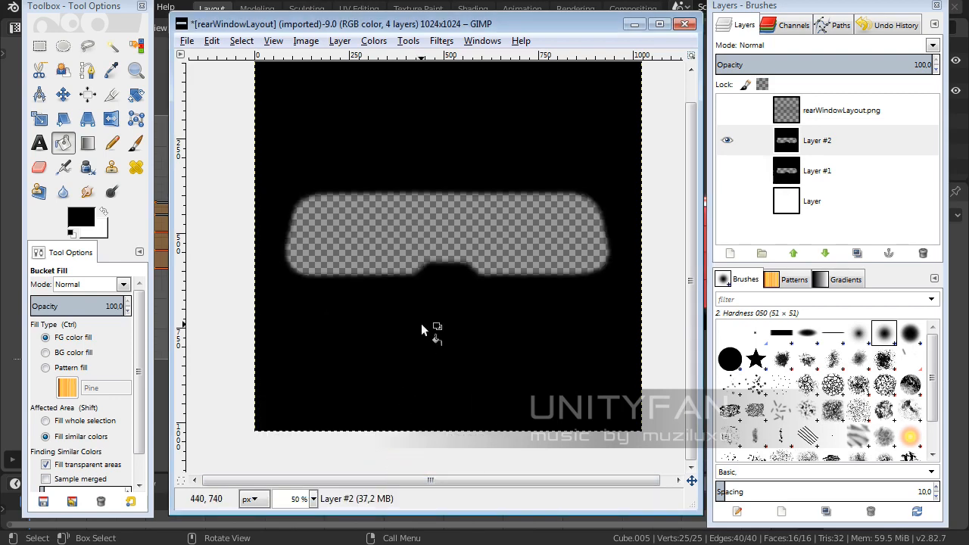
- Export the image as rearWindowTexture.png into the textures folder, accepting the PNG export options
click(184, 42)
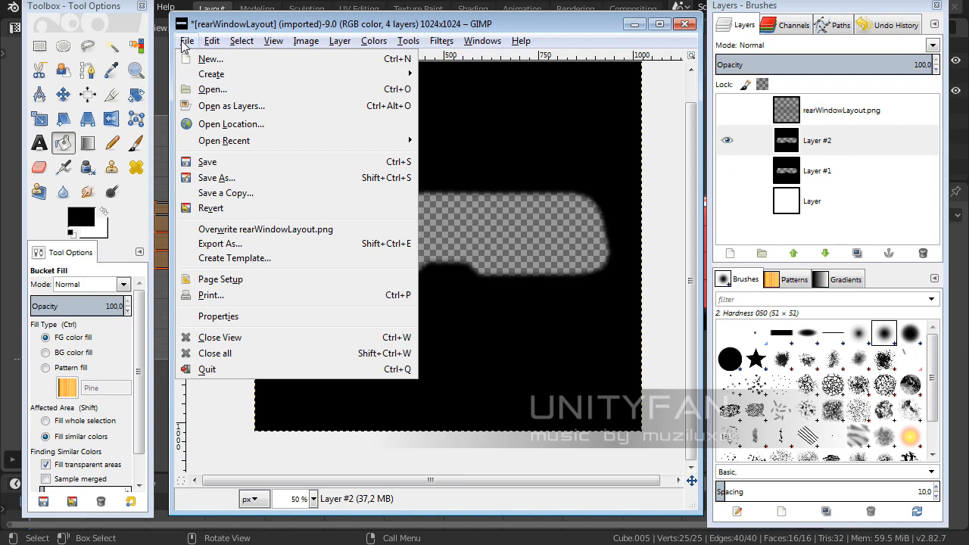
click(239, 251)
click(146, 65)
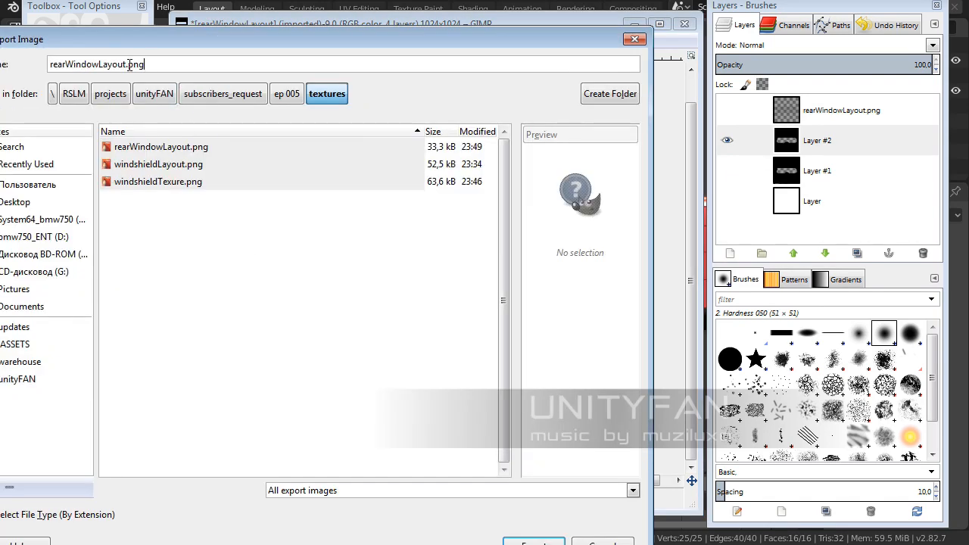
drag(126, 65, 35, 70)
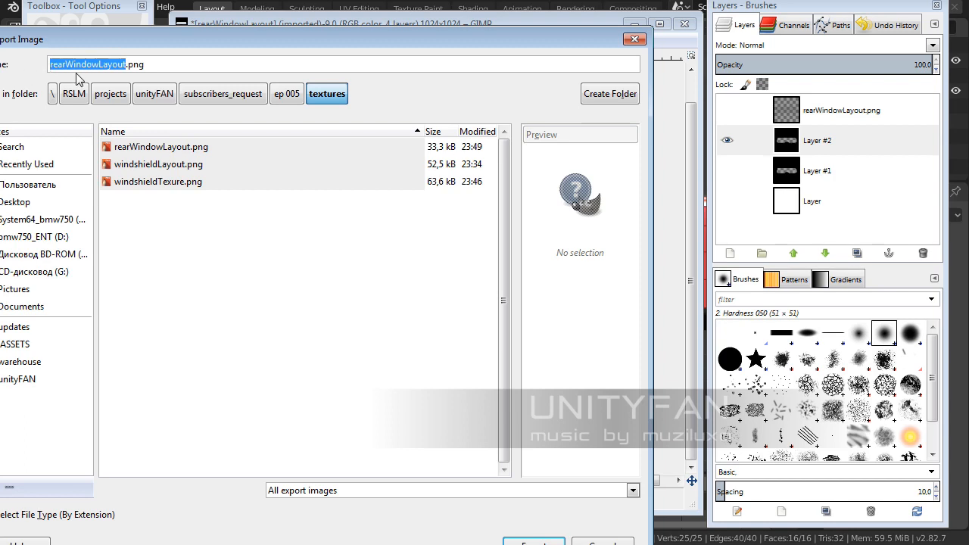
click(99, 65)
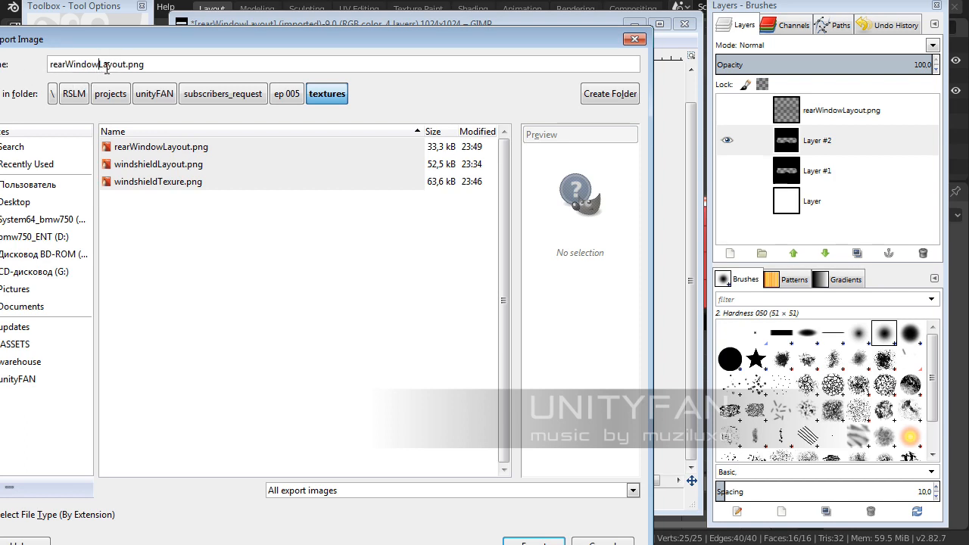
key(Delete)
key(Delete)
key(Delete)
key(Delete)
key(Delete)
key(Delete)
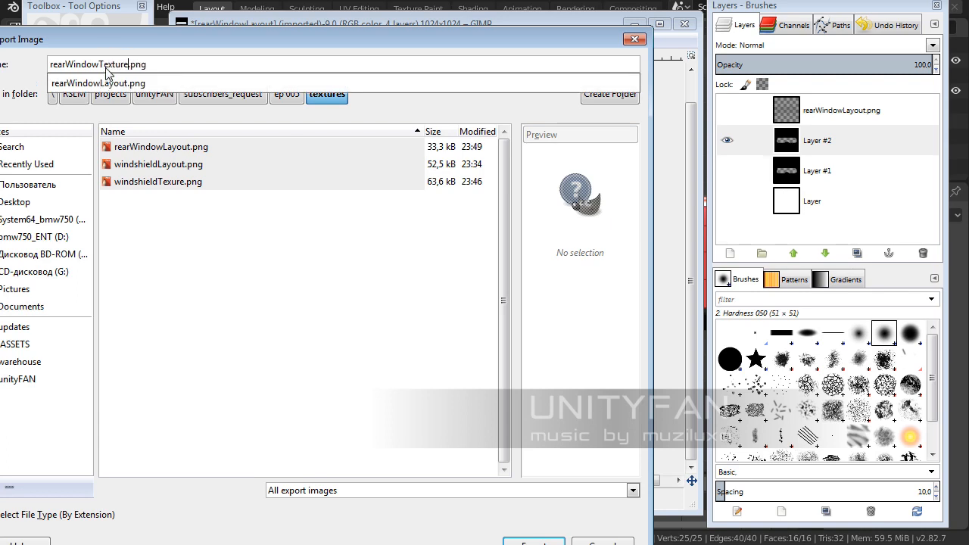
click(528, 542)
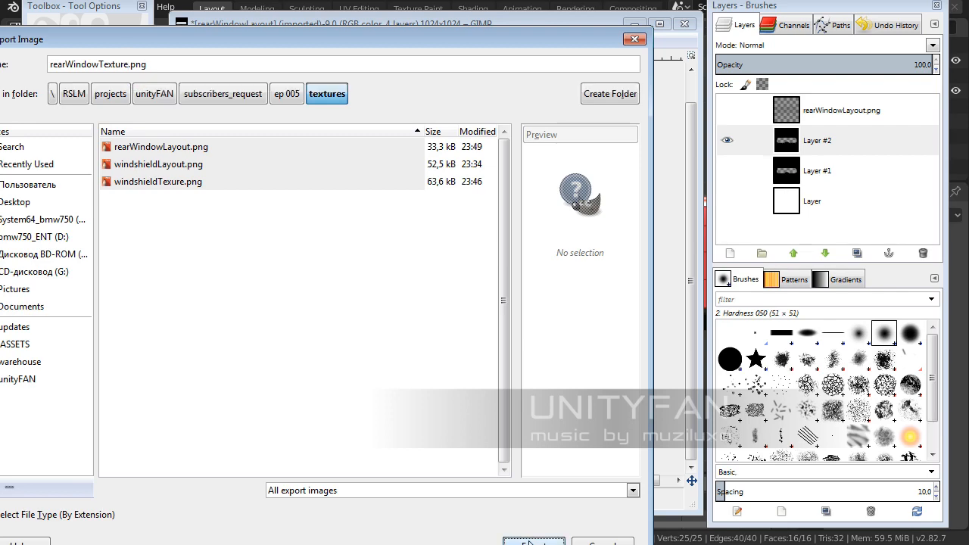
click(533, 542)
click(391, 447)
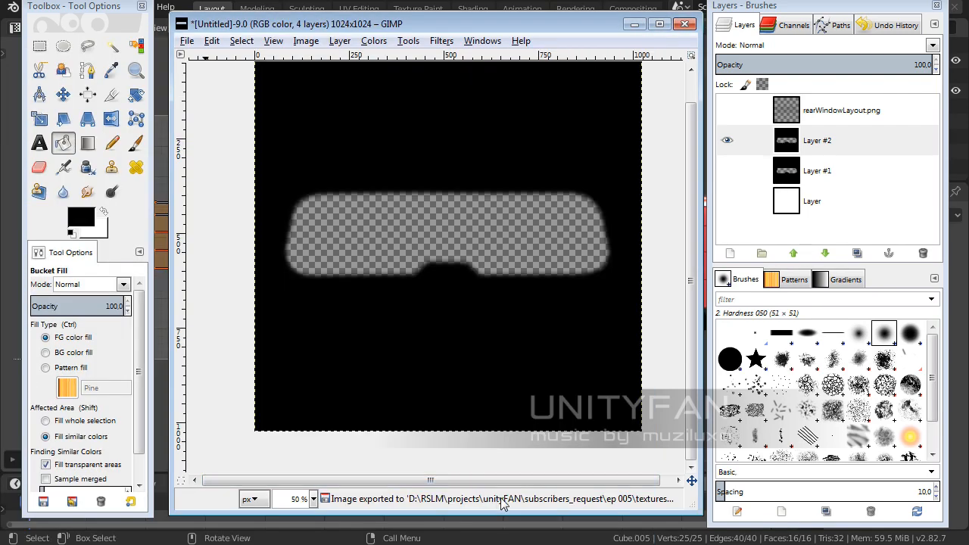
- Switch to Blender, show the rear window in an angled perspective view and leave Edit Mode
key(alt+Tab)
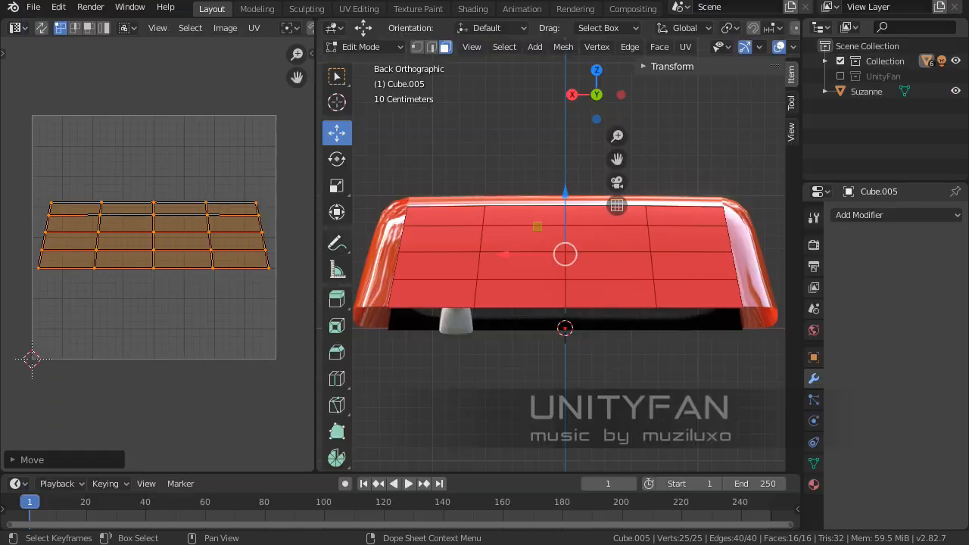
key(KP_5)
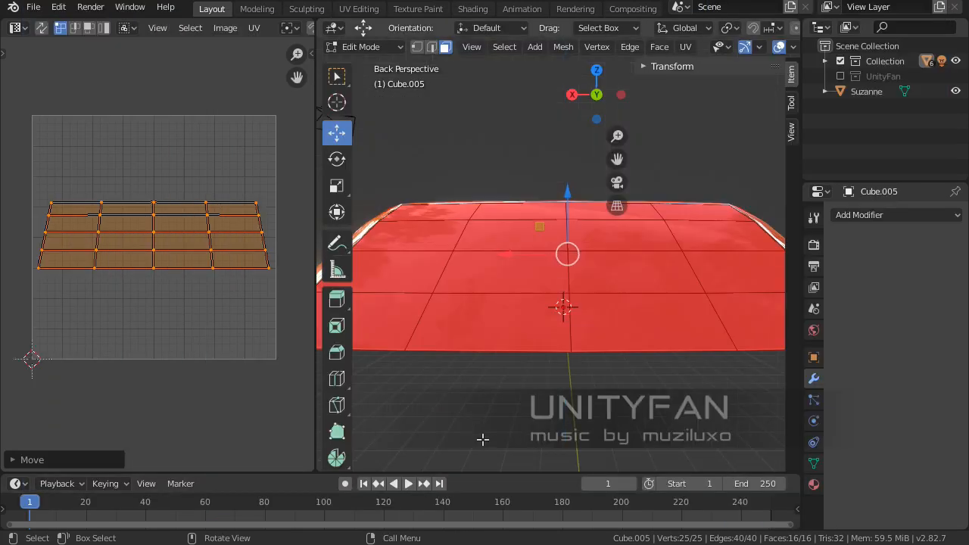
middle_drag(547, 363, 582, 340)
key(Tab)
- Change the UV editing area to the Shader Editor and collapse its sidebar
click(17, 27)
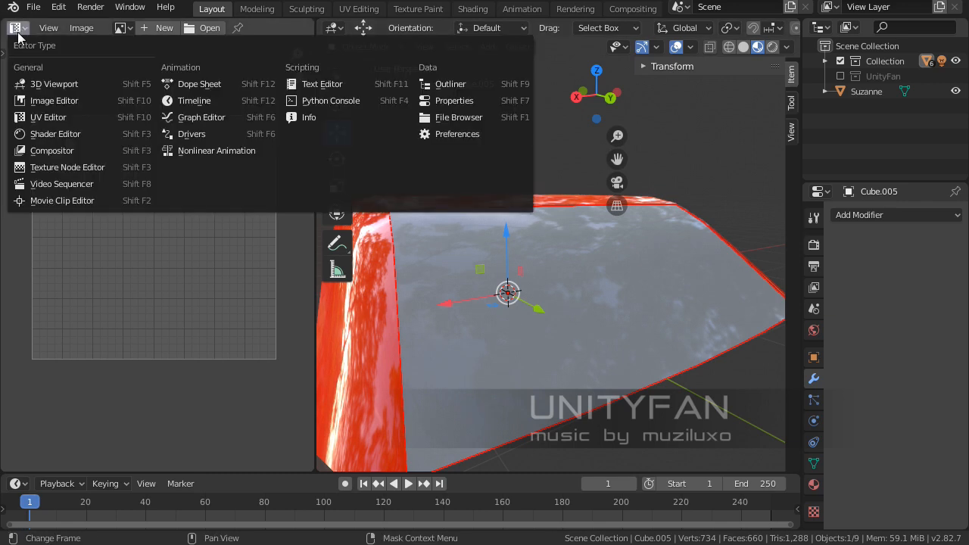
click(62, 133)
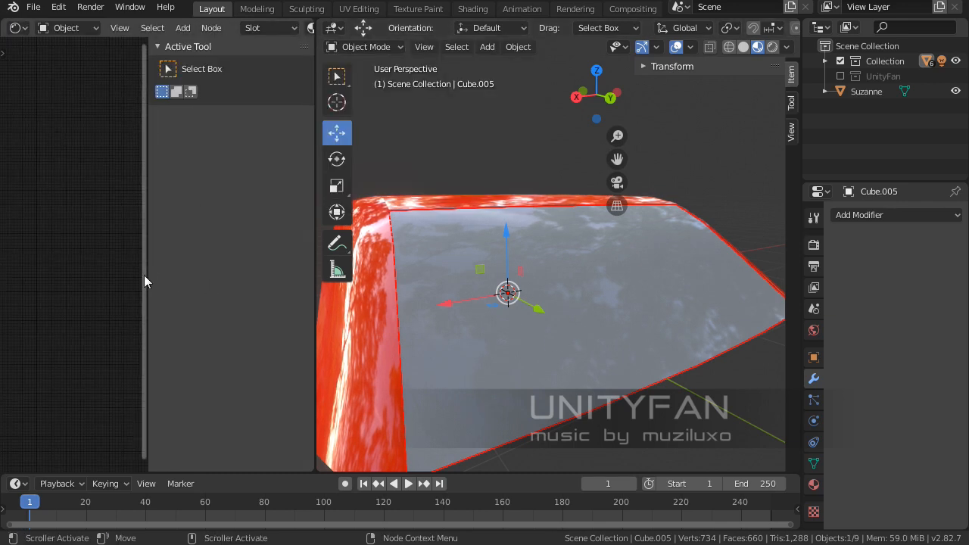
drag(149, 277, 312, 280)
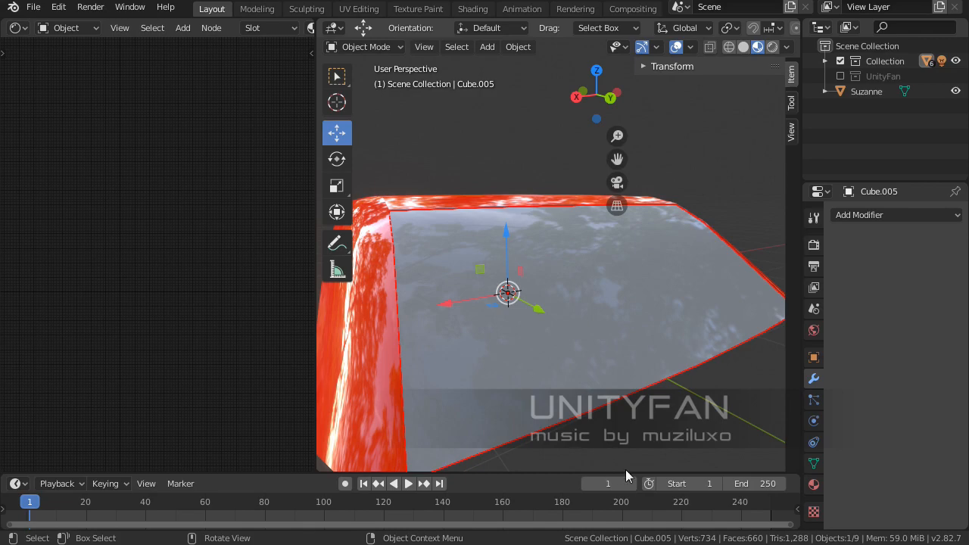
- Create a new material for the rear window and add an Image Texture node before its Principled BSDF
click(813, 485)
click(883, 282)
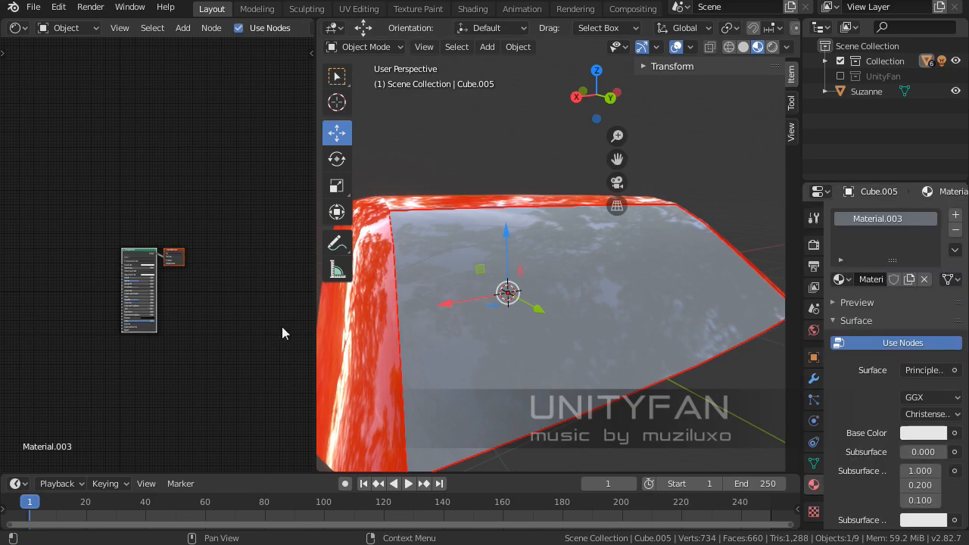
scroll(207, 270, up, 5)
key(shift+a)
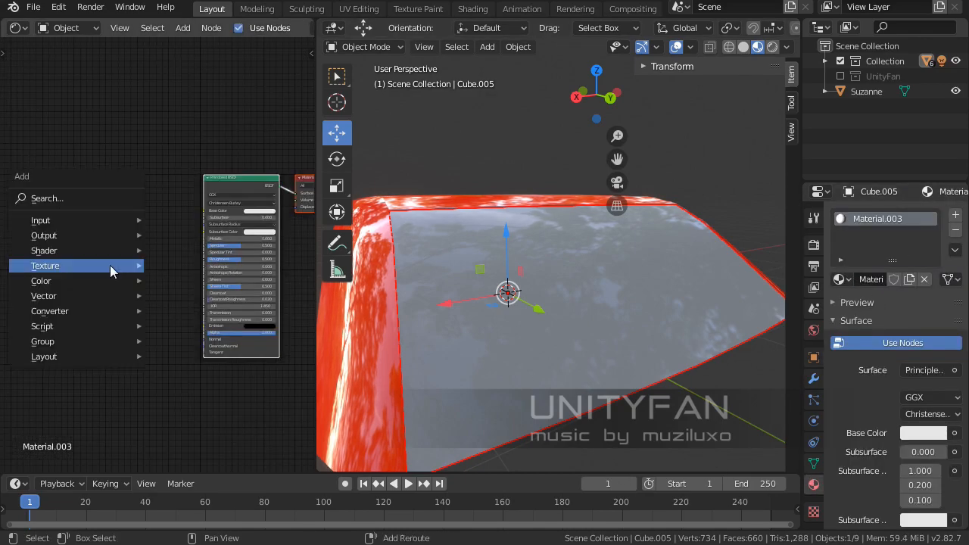
mouse_move(110, 265)
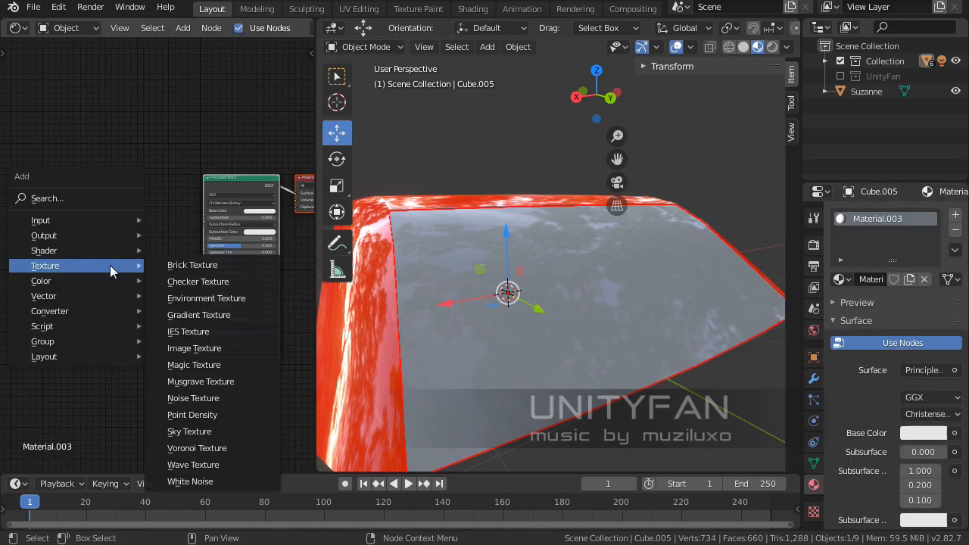
click(194, 348)
click(151, 250)
- Load rearWindowTexture.png from the textures folder into the Image Texture node
click(154, 229)
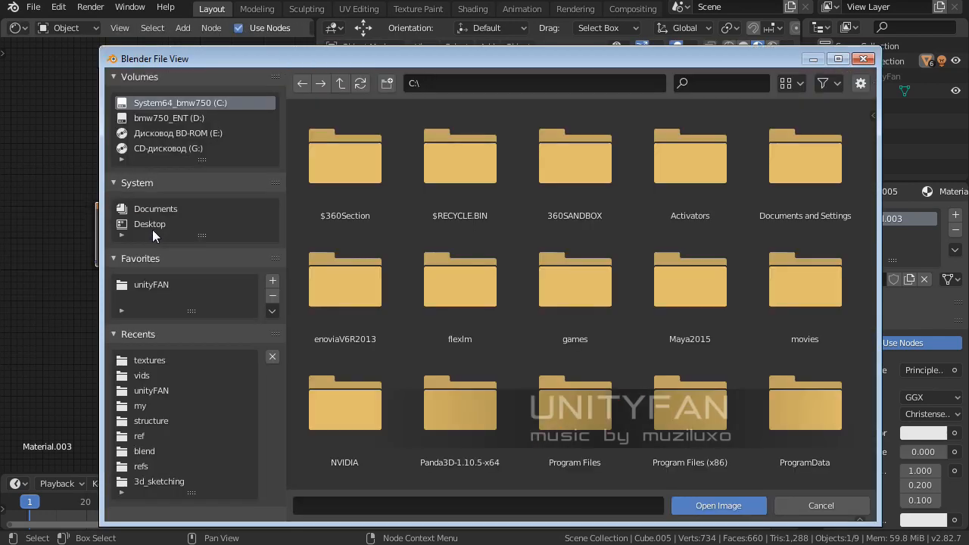
click(163, 356)
click(151, 285)
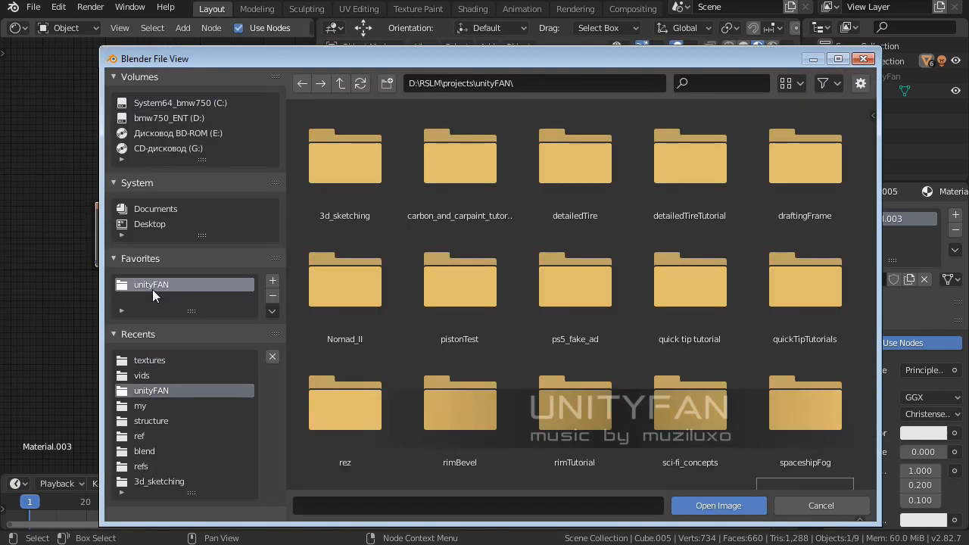
click(155, 361)
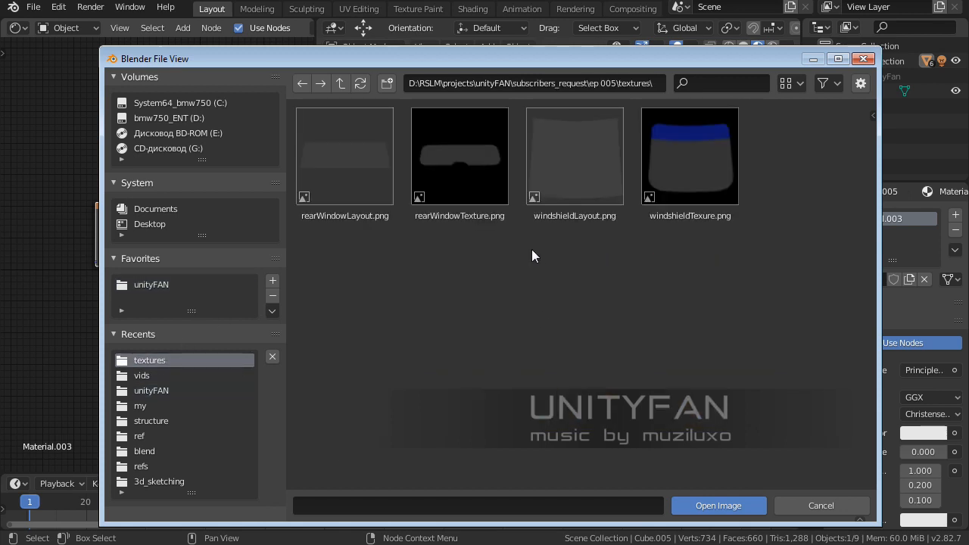
click(465, 165)
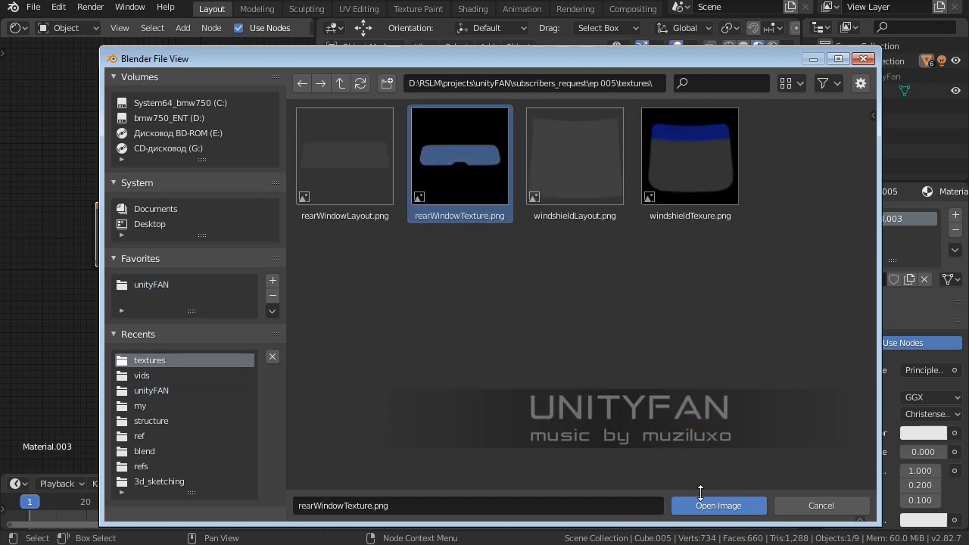
click(726, 506)
- Move the image node away from the Principled BSDF and connect its Color to Base Color and its Alpha to Alpha
scroll(161, 240, up, 3)
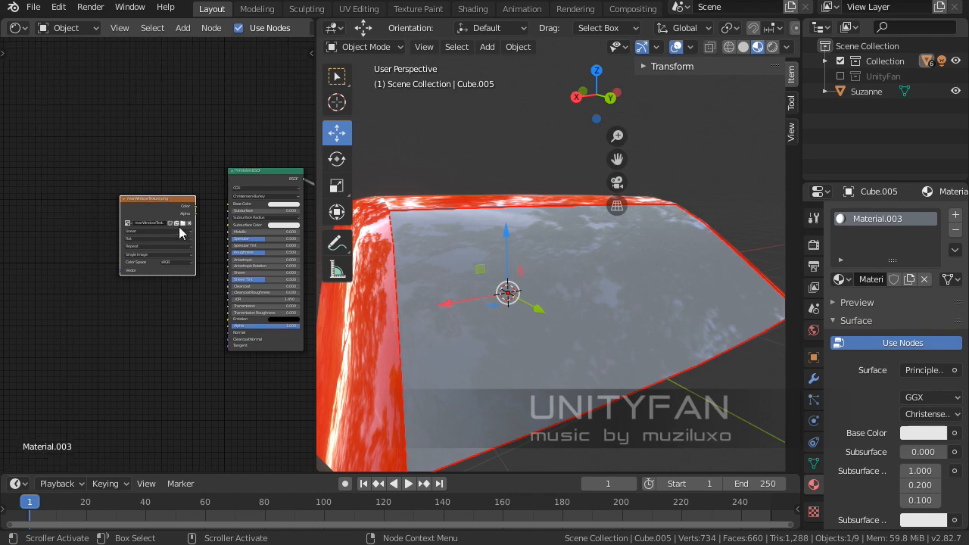
scroll(171, 182, up, 1)
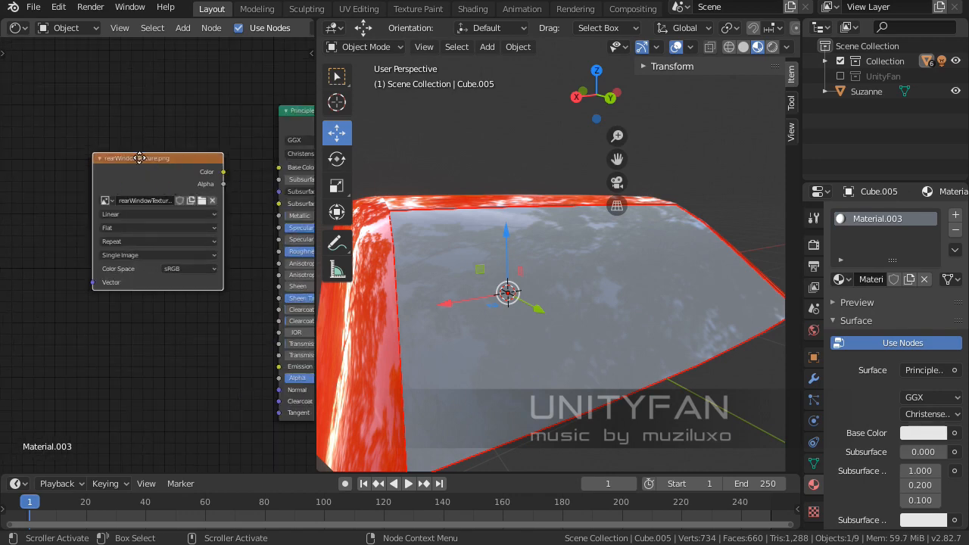
drag(139, 158, 59, 163)
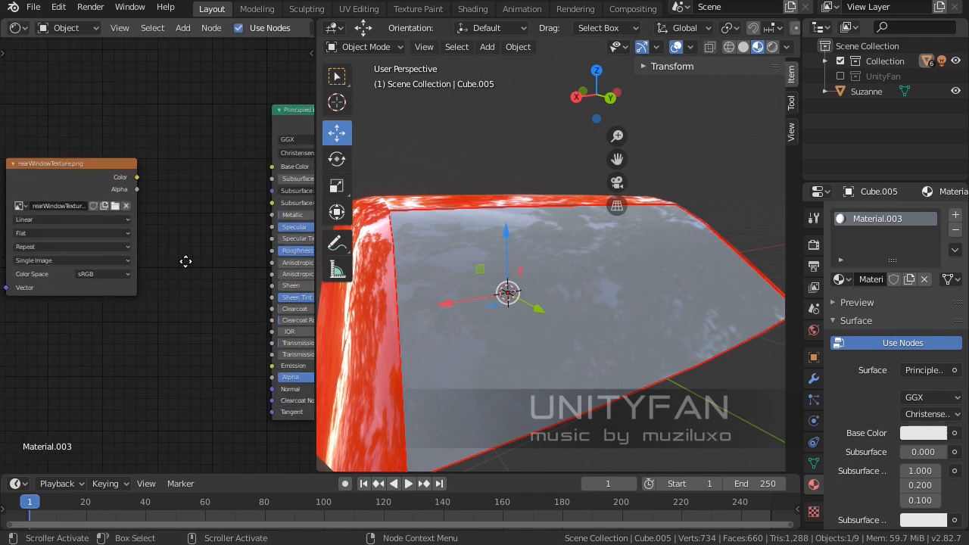
middle_drag(186, 261, 137, 261)
drag(90, 178, 221, 168)
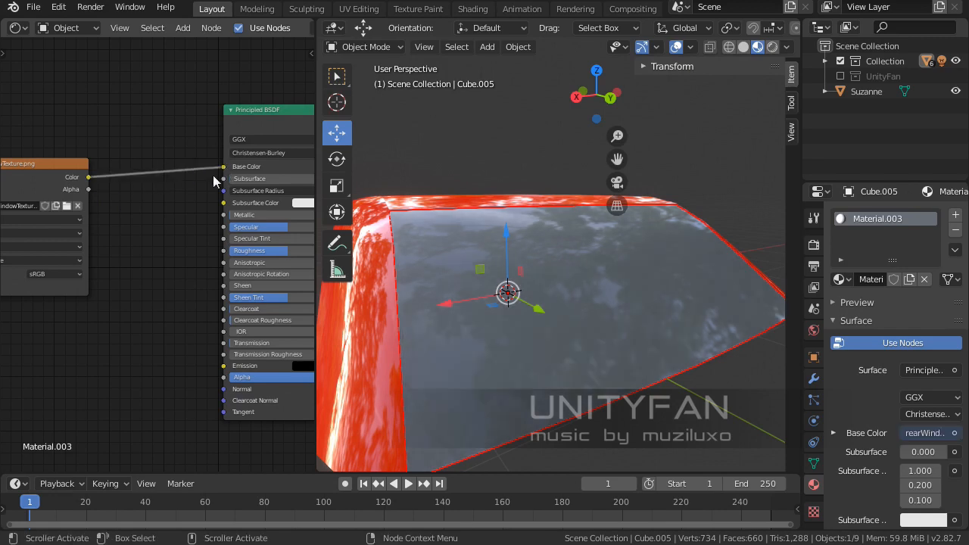
drag(89, 190, 171, 331)
middle_drag(157, 357, 109, 315)
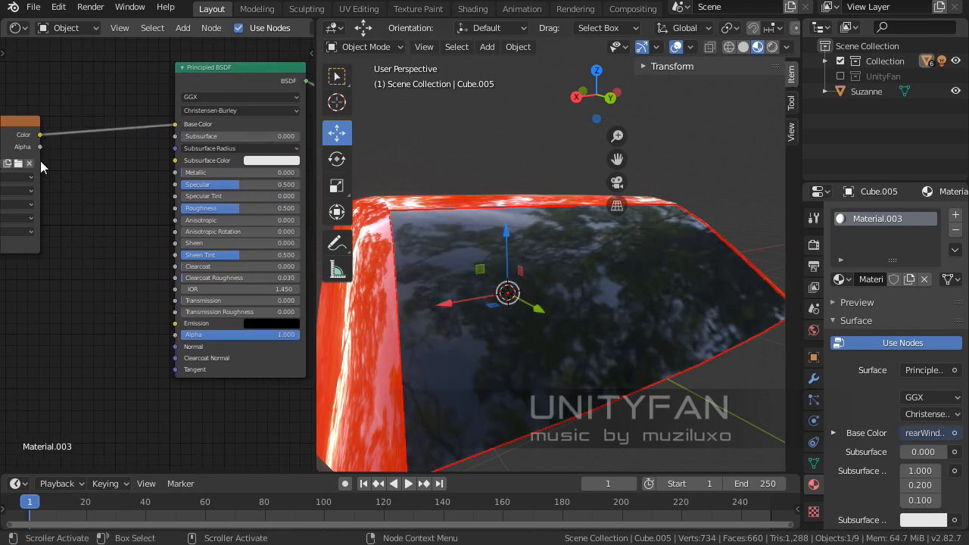
drag(41, 148, 175, 334)
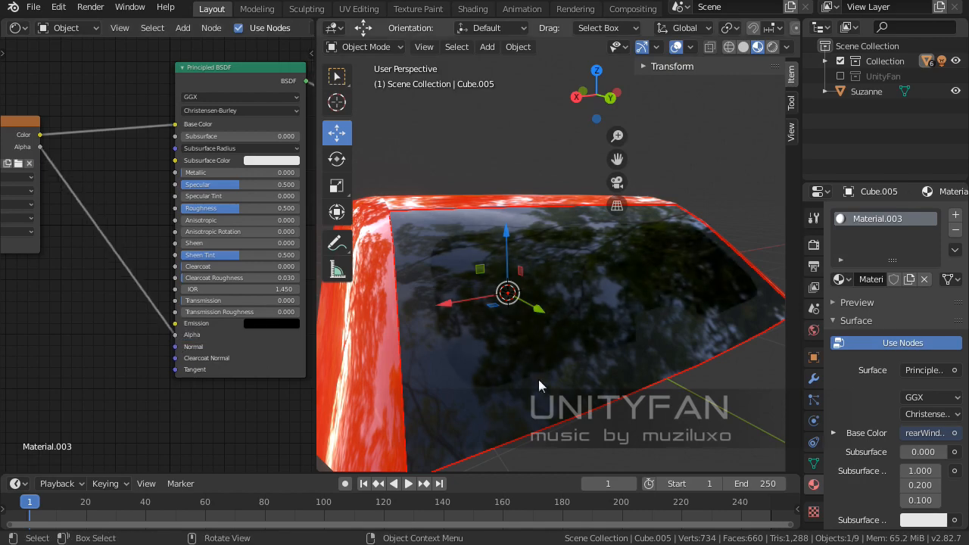
- Set both the Blend Mode and the Shadow Mode of the rear window material to Alpha Hashed
middle_drag(552, 339, 493, 302)
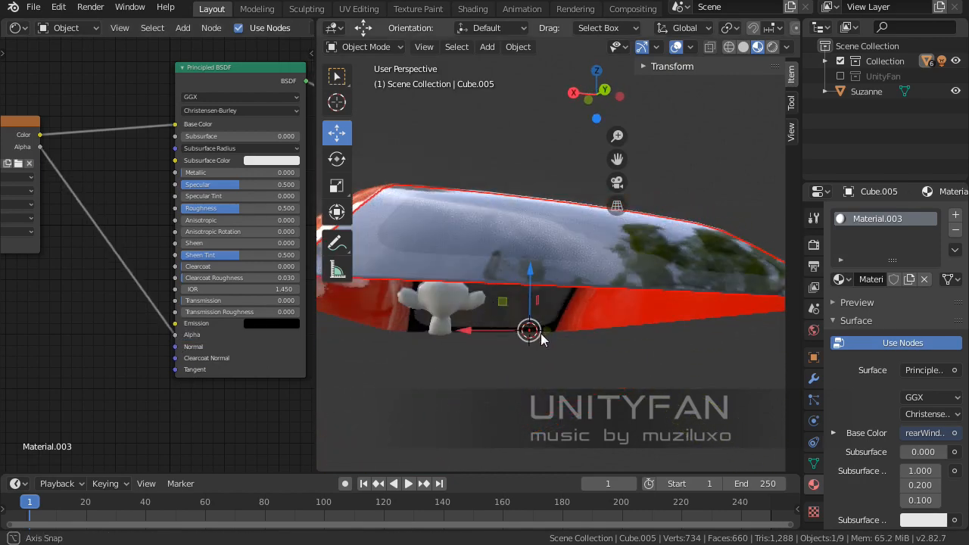
mouse_move(541, 339)
middle_down()
mouse_move(478, 333)
mouse_move(530, 334)
mouse_move(517, 316)
mouse_move(534, 321)
middle_up()
scroll(867, 382, down, 8)
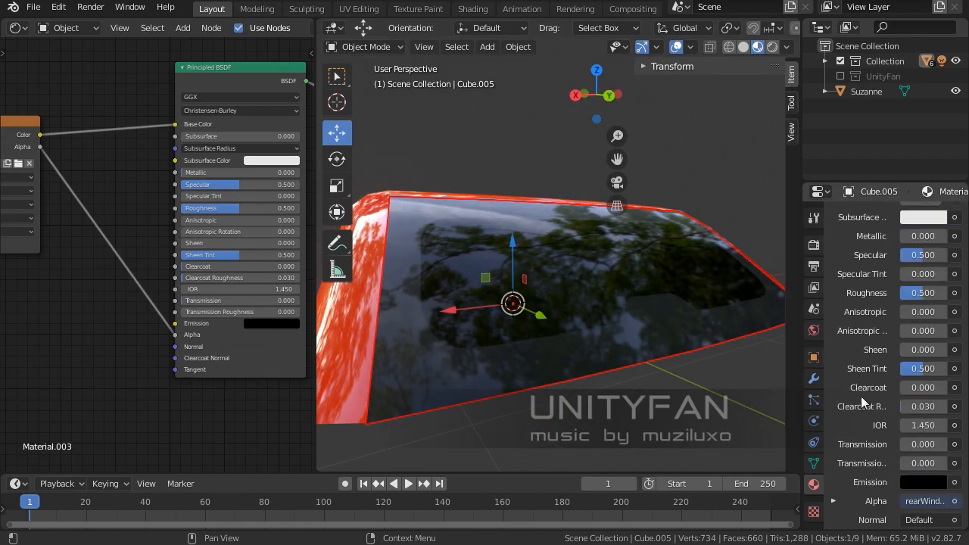
scroll(861, 397, down, 7)
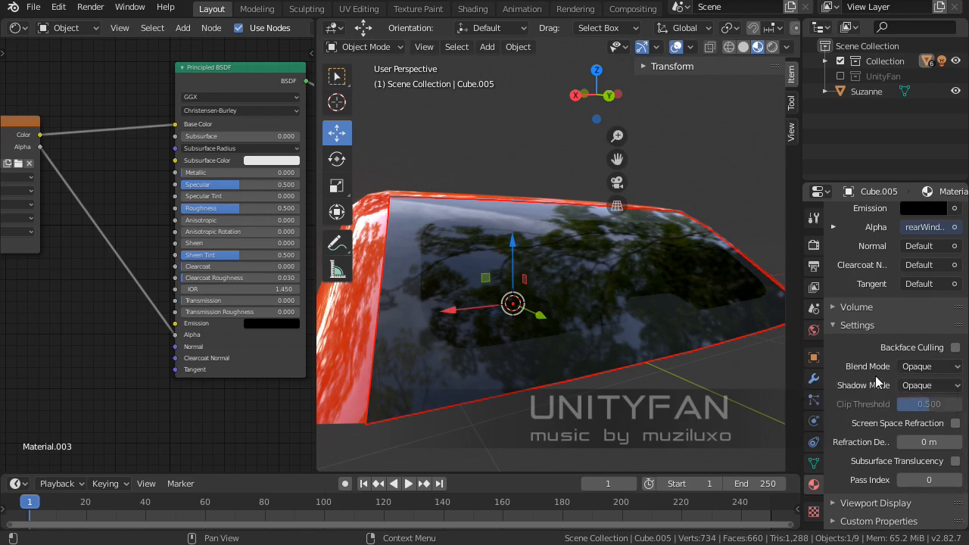
click(924, 366)
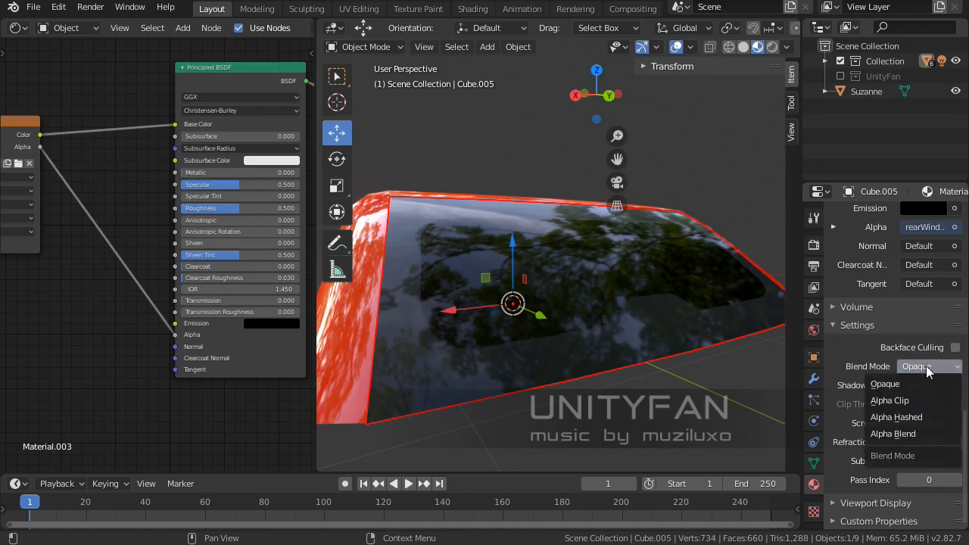
click(913, 419)
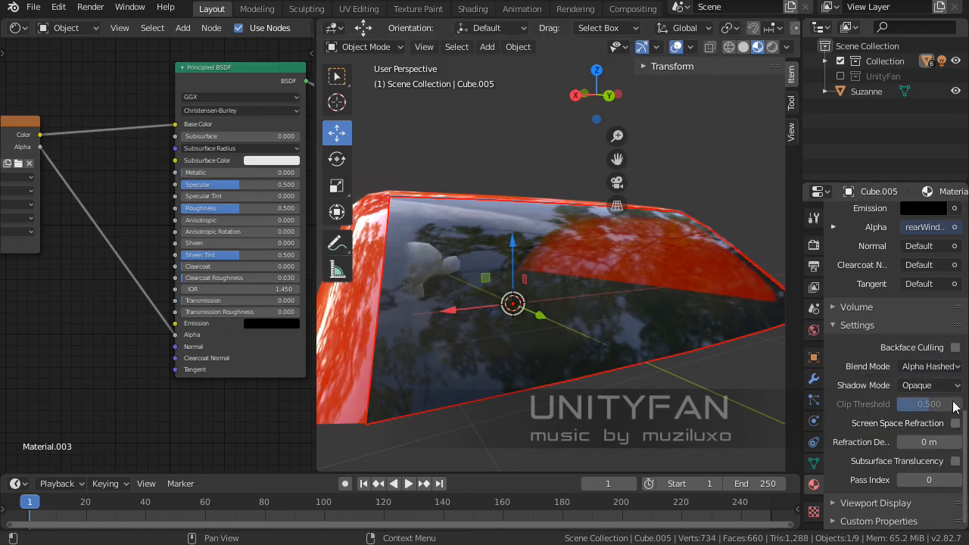
click(937, 386)
click(891, 449)
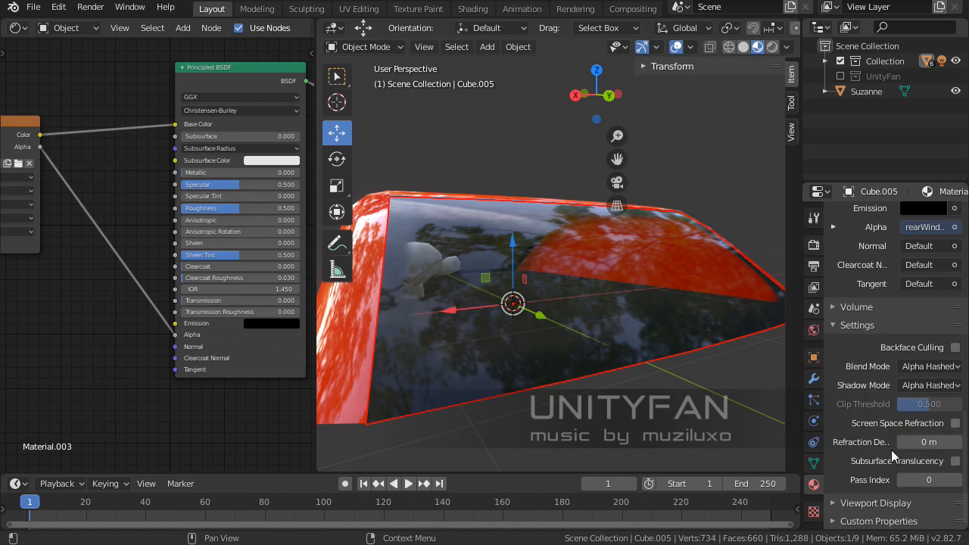
- Set the rear window material's Specular to 0 and widen the 3D viewport to inspect the glass
middle_drag(454, 318, 558, 345)
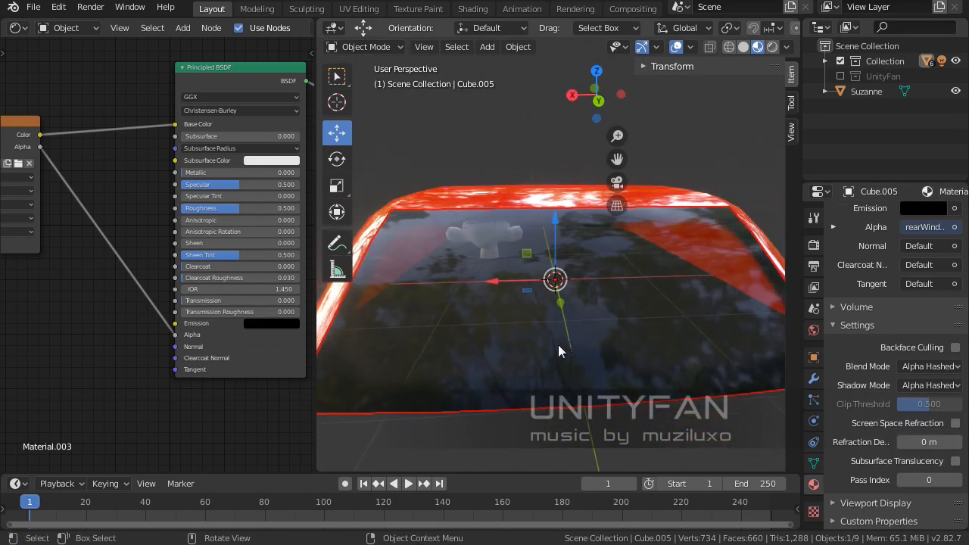
scroll(875, 337, up, 10)
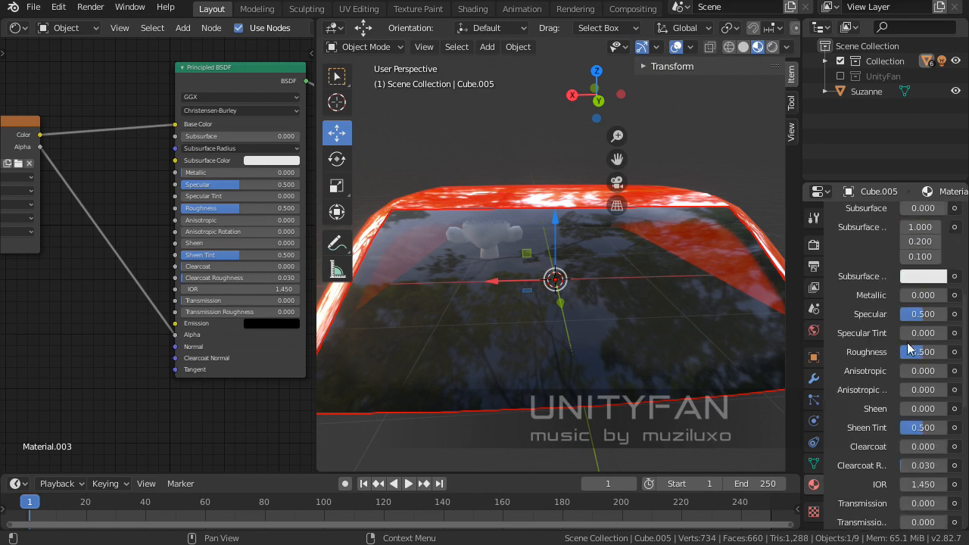
drag(922, 314, 899, 313)
middle_drag(653, 284, 639, 363)
scroll(638, 364, up, 1)
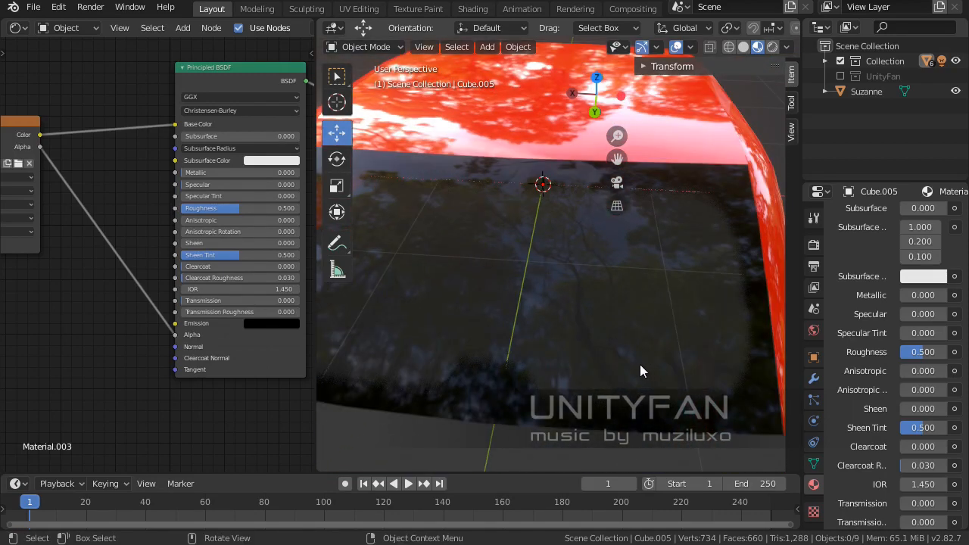
shift+middle_drag(582, 331, 549, 320)
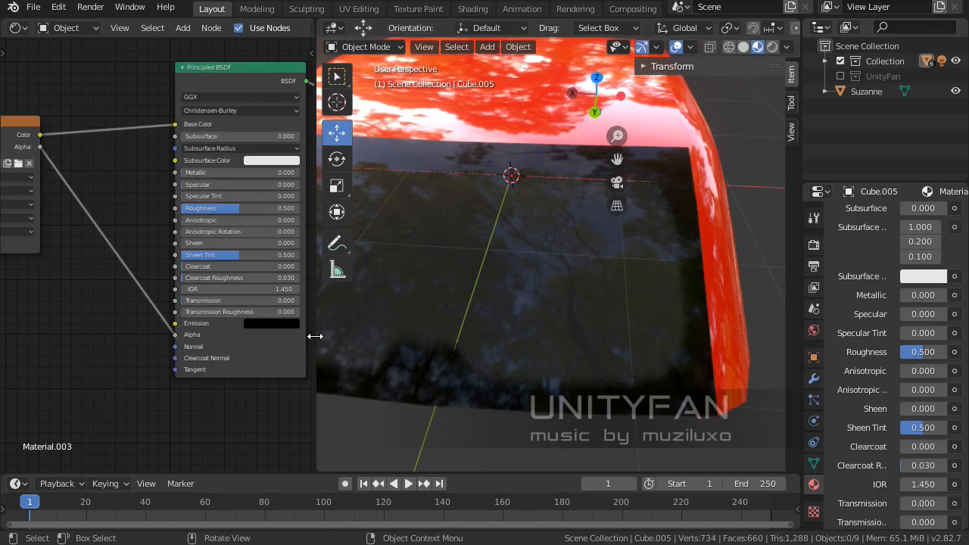
drag(317, 335, 216, 341)
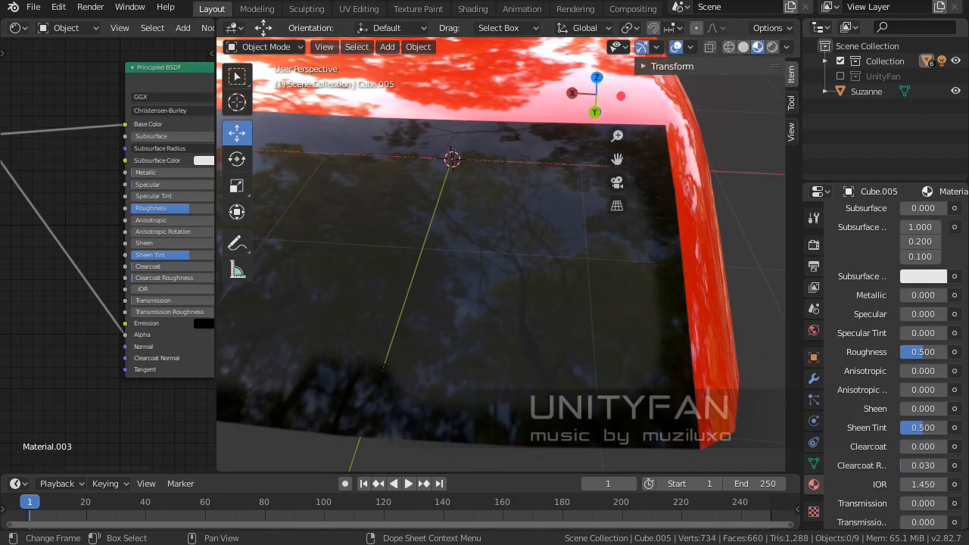
- Switch to GIMP, delete the blurred Layer #2, and duplicate the sharp-edged Layer #1 with its visibility turned on
key(alt+Tab)
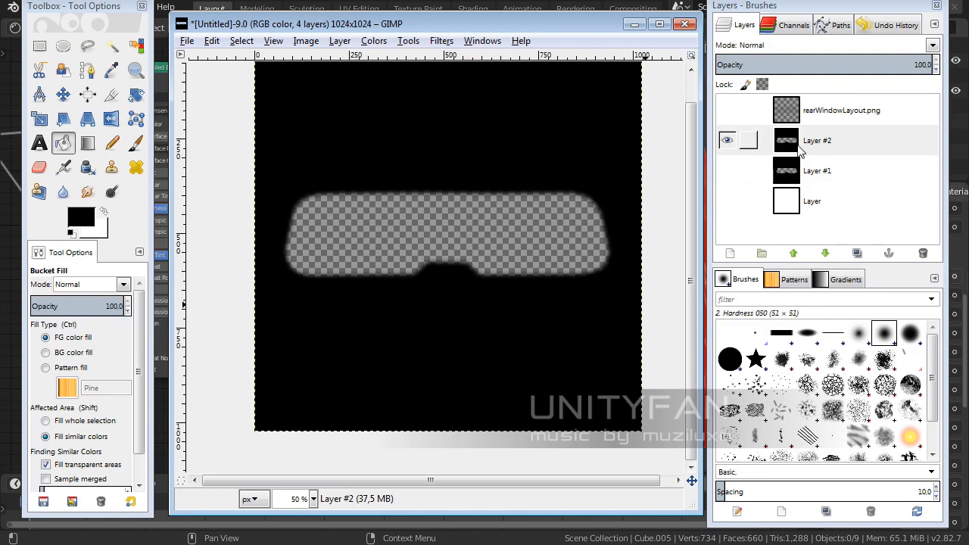
click(726, 140)
click(726, 171)
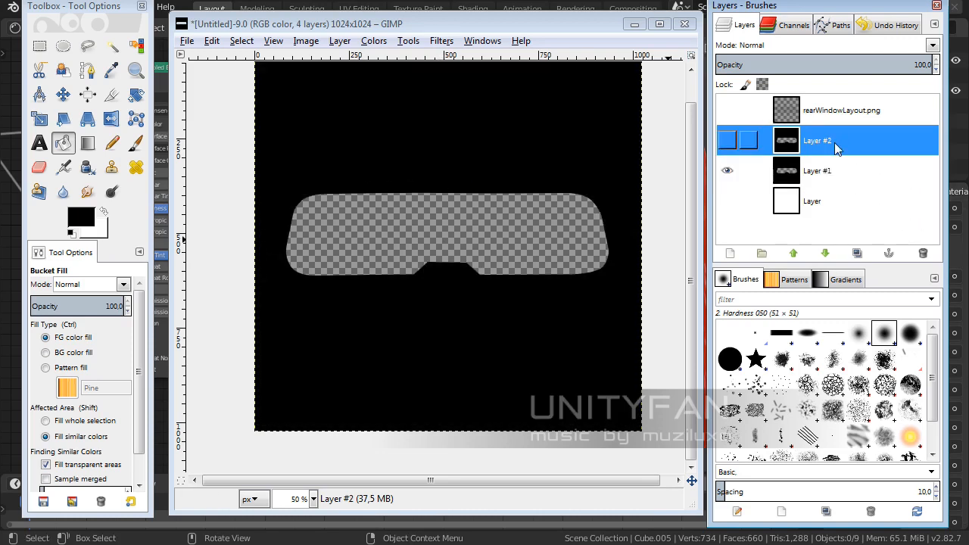
click(926, 252)
right_click(815, 148)
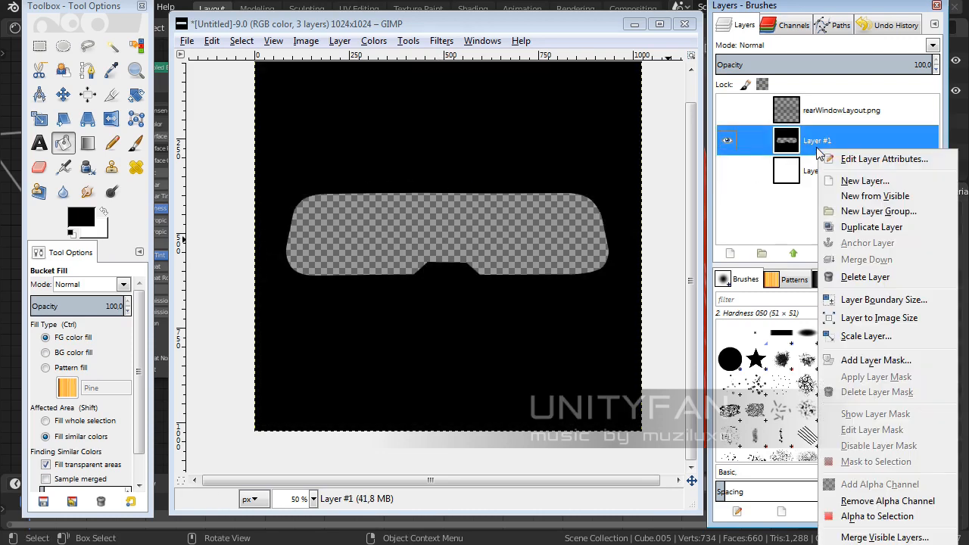
click(854, 226)
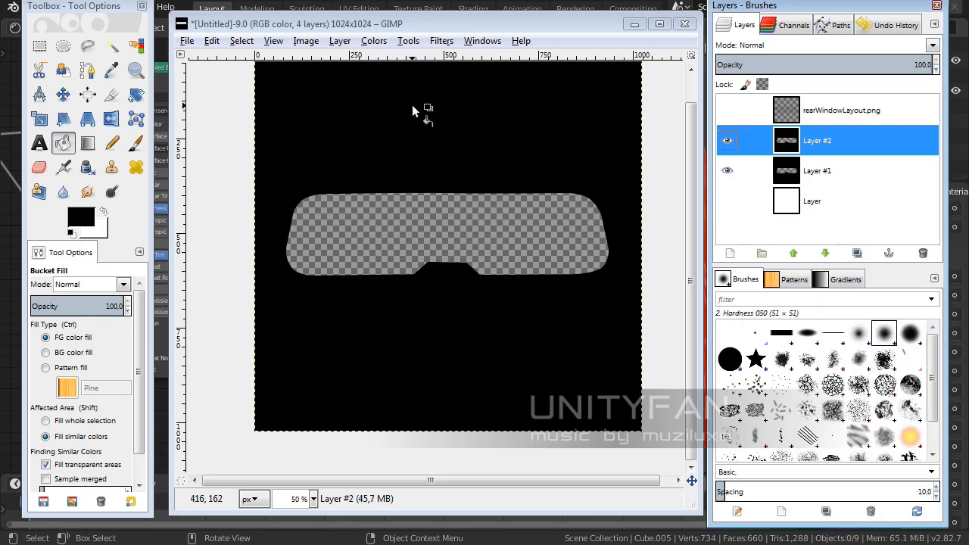
- Apply a 10 px Gaussian Blur to the duplicated Layer #2 and export the image over rearWindowTexture.png
click(441, 40)
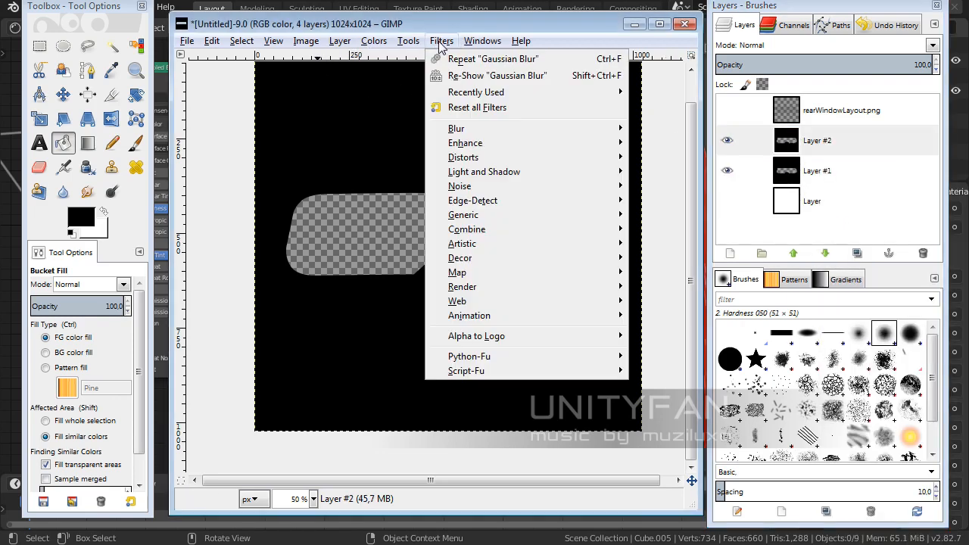
mouse_move(530, 130)
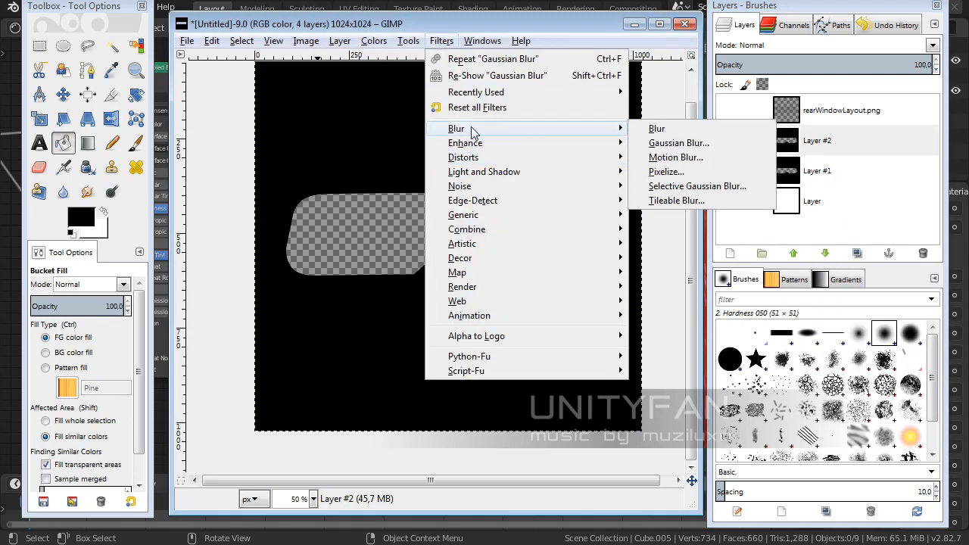
click(710, 144)
click(363, 417)
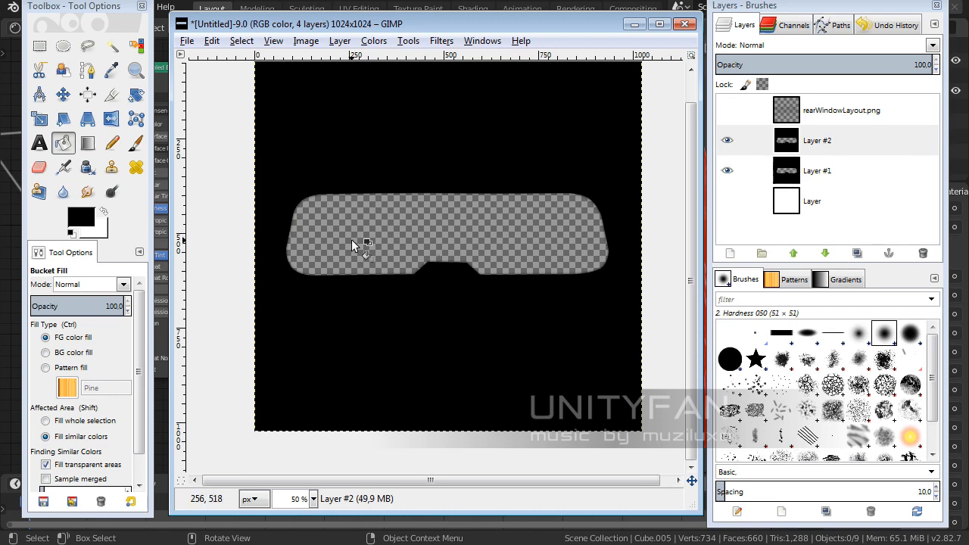
click(183, 43)
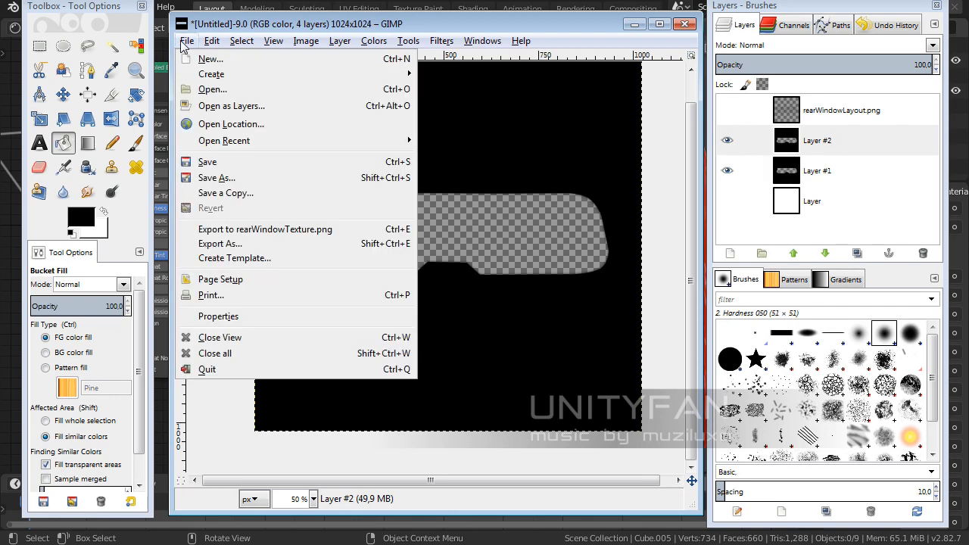
click(265, 229)
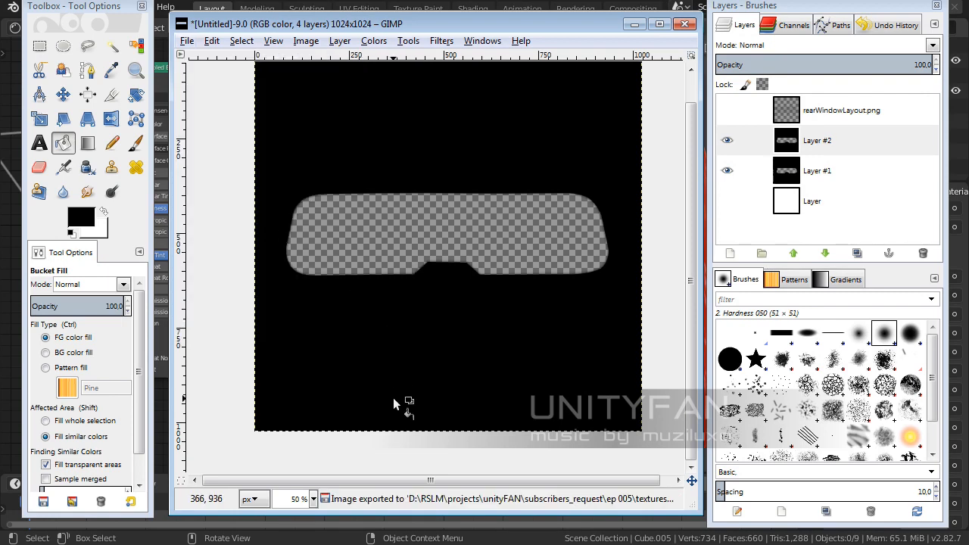
- Switch to Blender, open rearWindowTexture.png again in the Image Texture node, and inspect the rear window
click(401, 522)
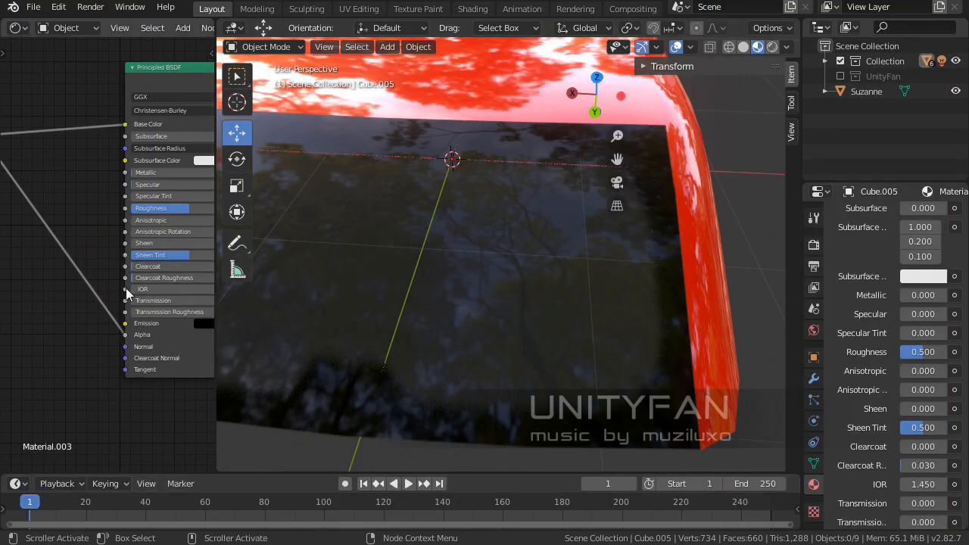
middle_drag(91, 287, 195, 302)
click(79, 187)
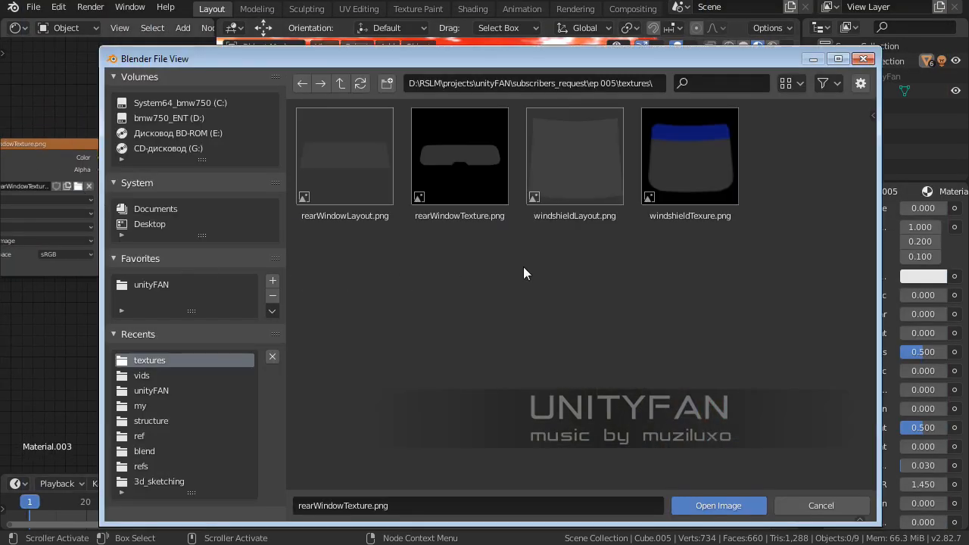
click(719, 506)
middle_drag(536, 344, 616, 320)
- Switch to GIMP and apply another Gaussian Blur to Layer #2
key(alt+Tab)
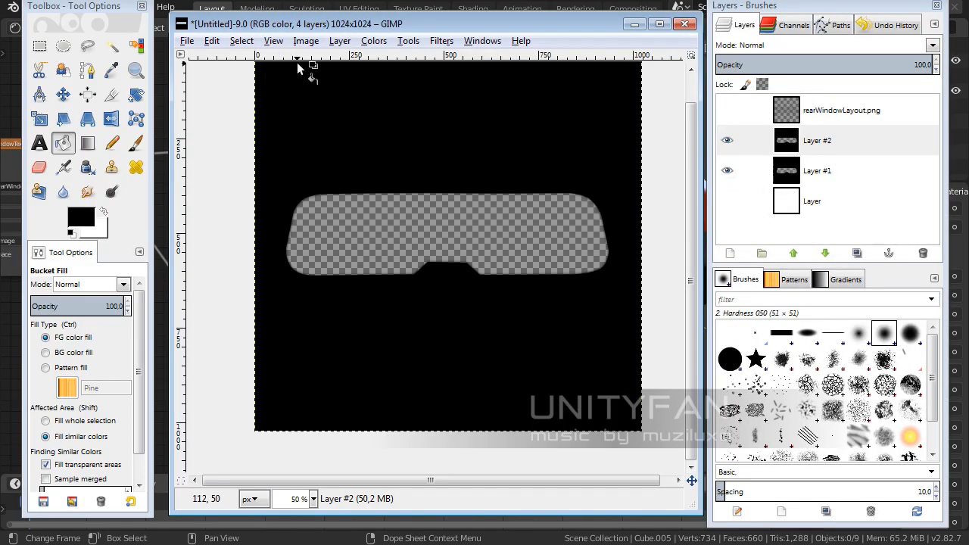
click(439, 41)
mouse_move(469, 129)
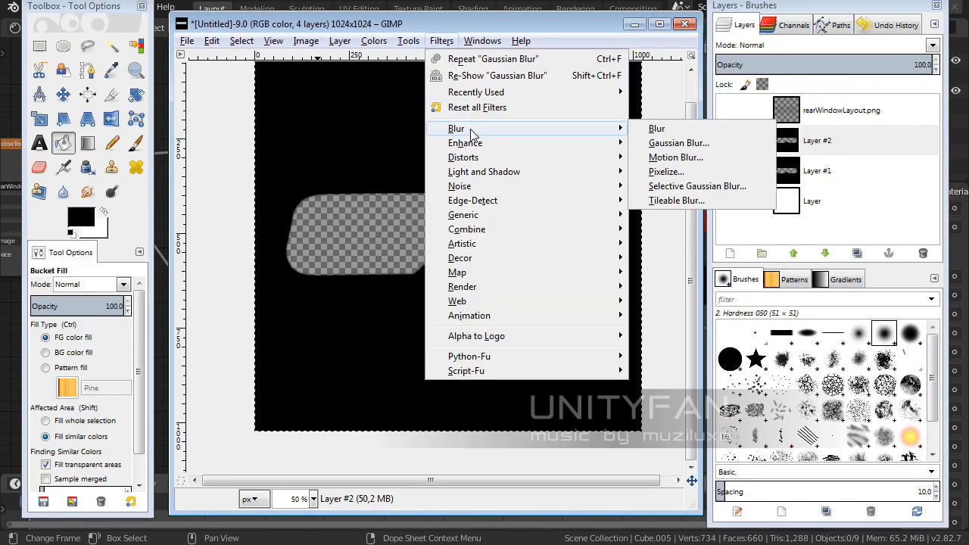
click(666, 144)
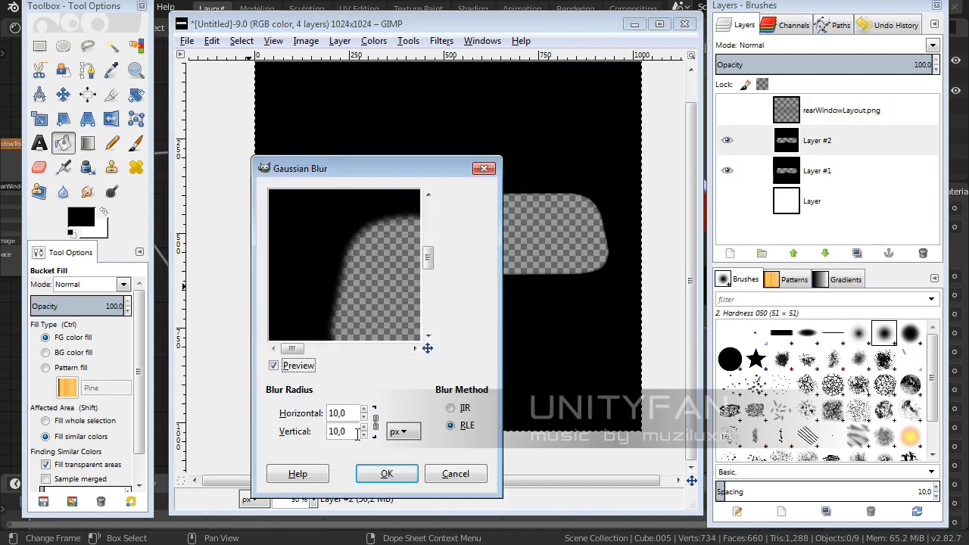
click(364, 410)
click(387, 473)
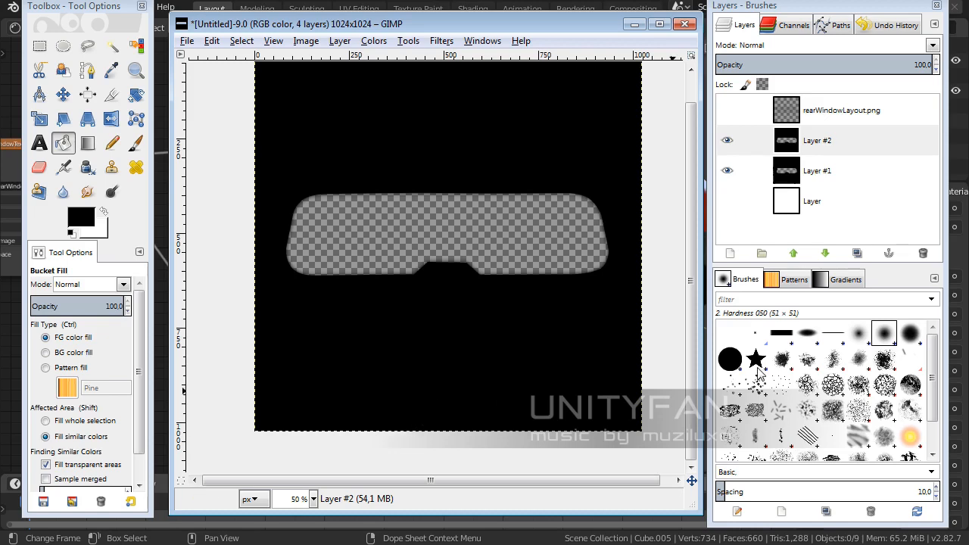
- Compare the window cutout's edge softness with Layer #1 shown and hidden, including a close-up of the lower notch
click(728, 171)
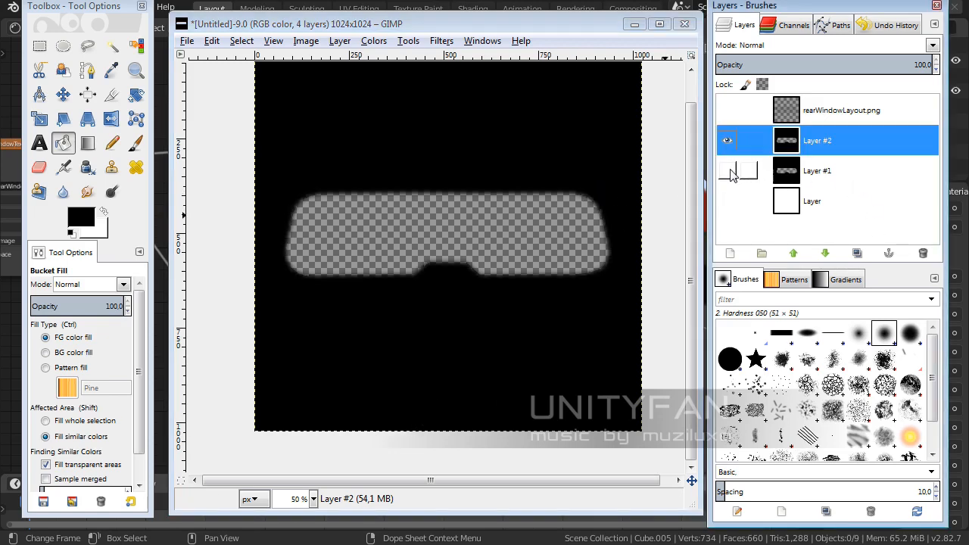
click(728, 171)
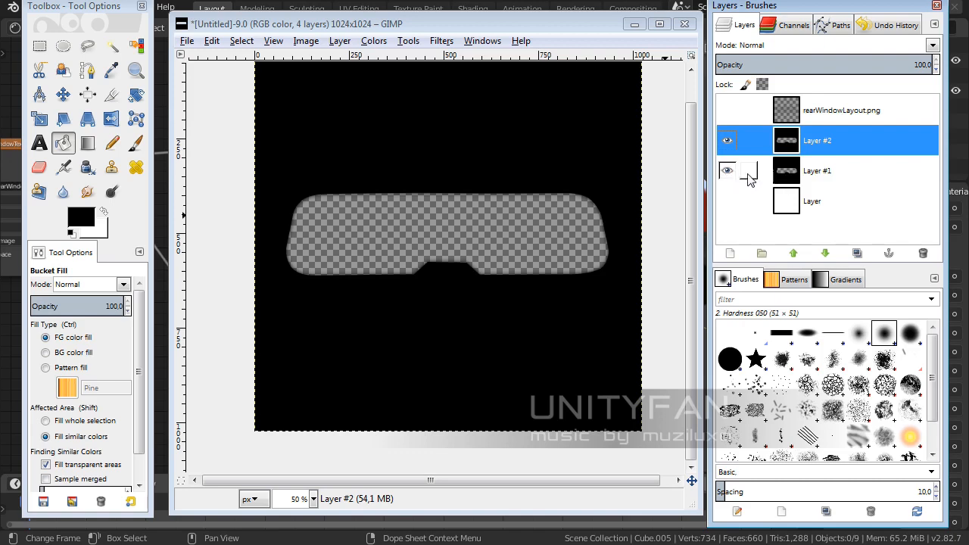
click(727, 171)
click(728, 171)
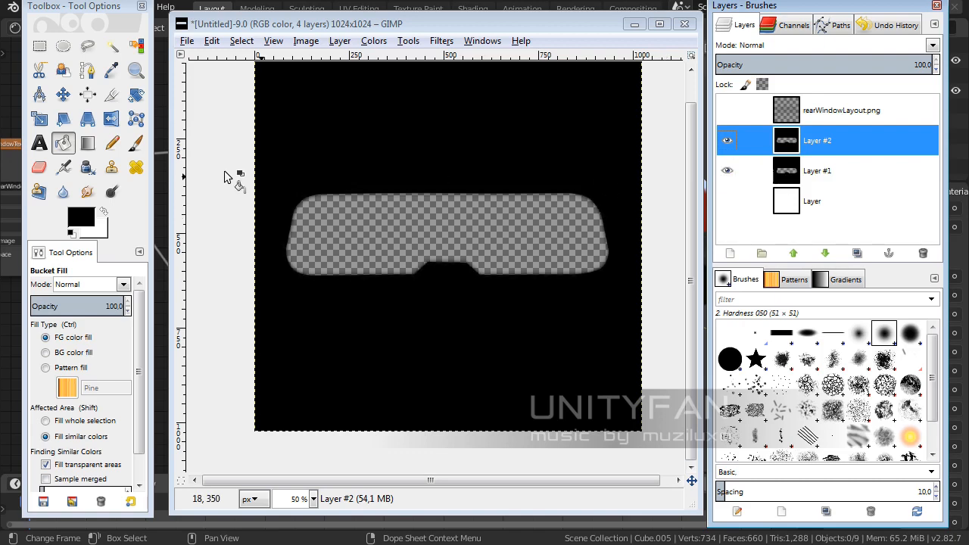
click(136, 70)
drag(439, 311, 350, 226)
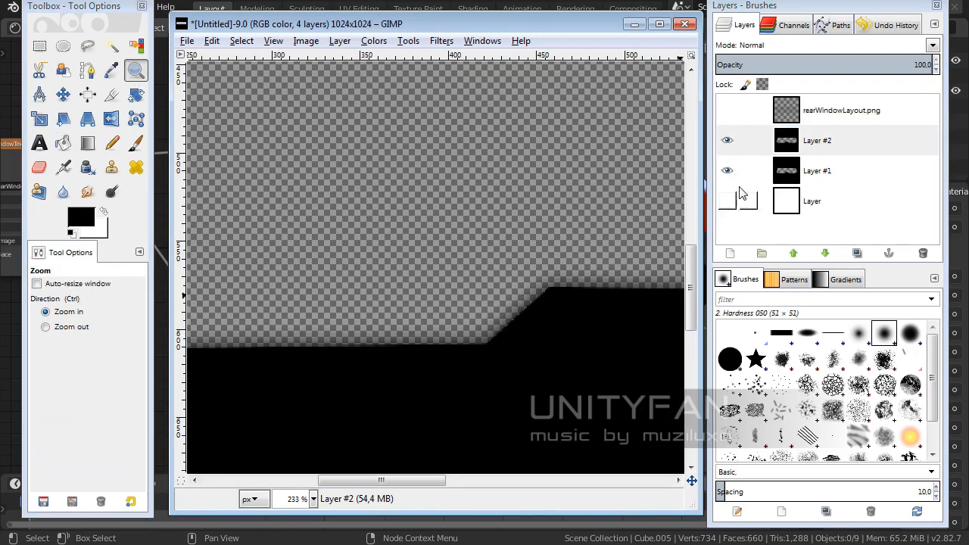
click(726, 171)
click(726, 171)
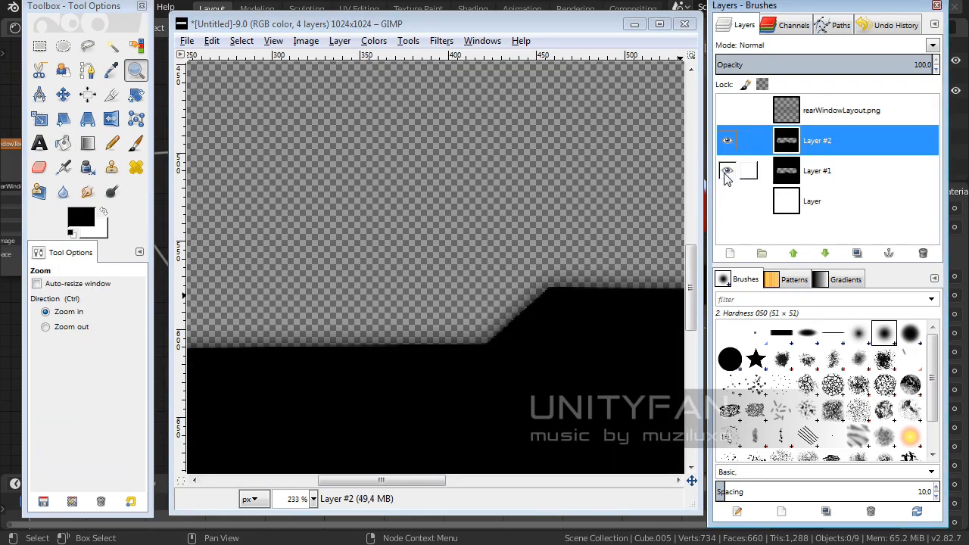
click(726, 171)
click(726, 172)
- Hide Layer #1 so that only the blurred Layer #2 is visible, and check the whole window cutout
click(137, 71)
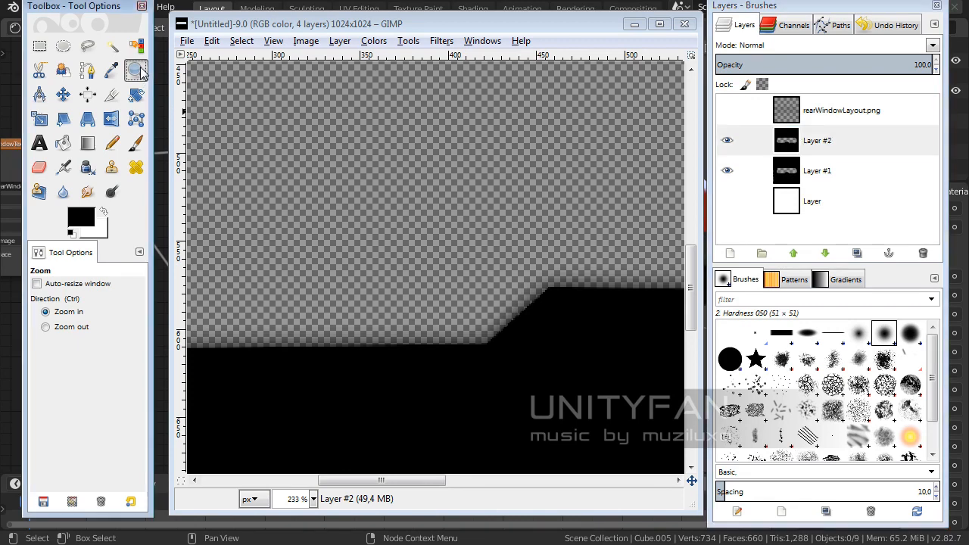
ctrl+click(467, 244)
ctrl+click(482, 271)
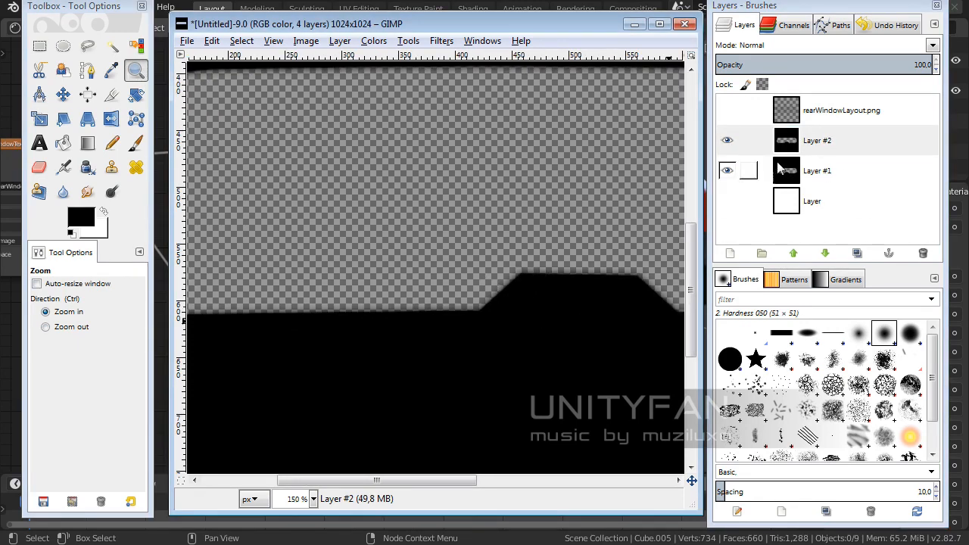
click(727, 172)
click(728, 172)
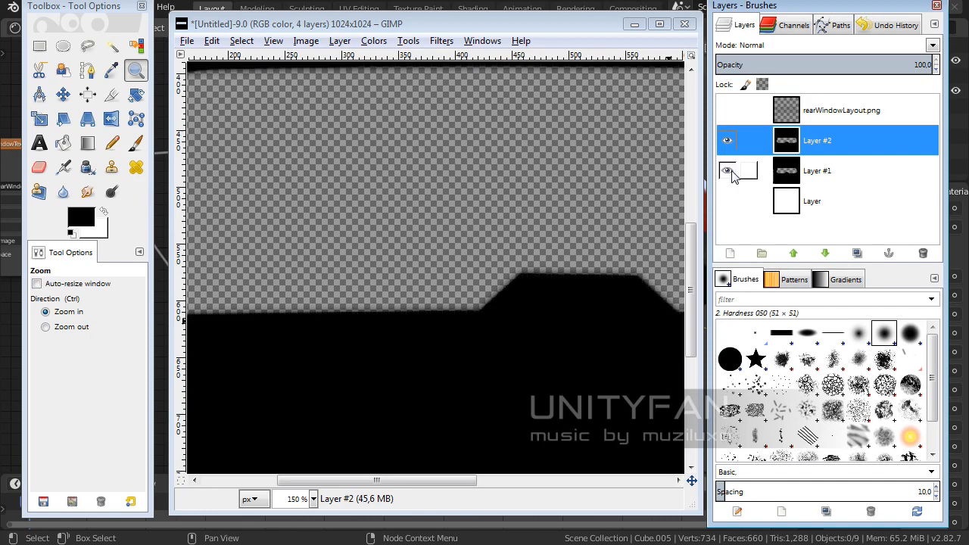
click(728, 173)
ctrl+click(399, 197)
ctrl+click(399, 197)
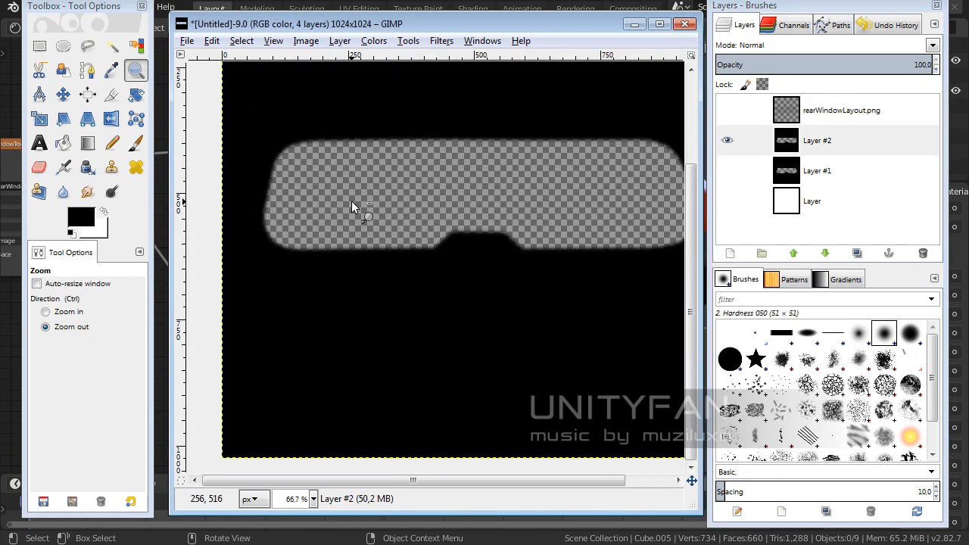
- Export the image again to rearWindowTexture.png, overwriting the existing texture with the blurred Layer #2
ctrl+click(362, 200)
click(186, 40)
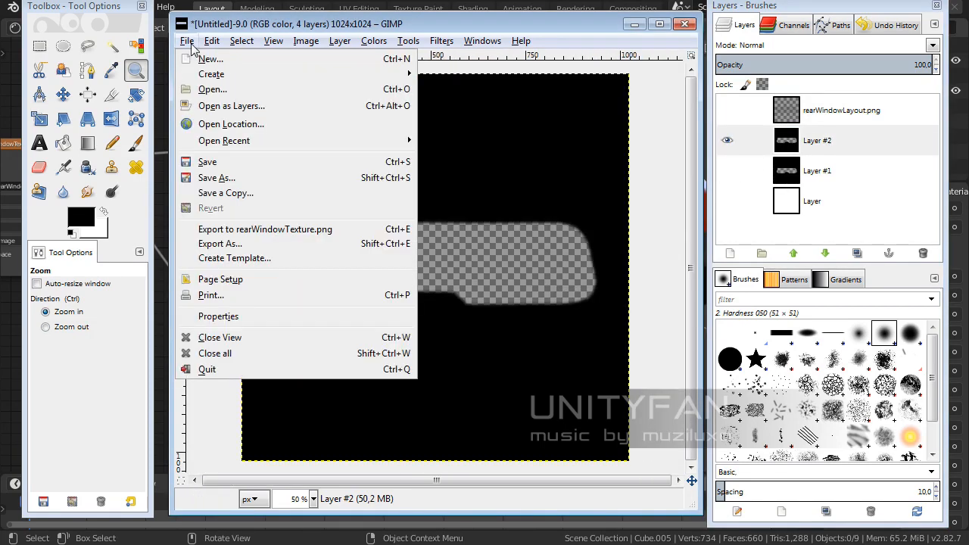
click(264, 232)
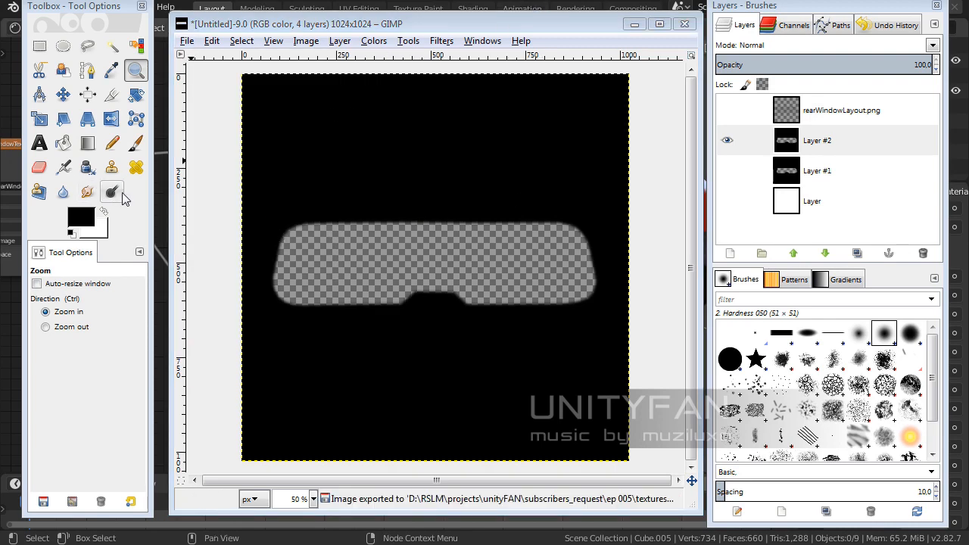
- Switch to Blender, reload rearWindowTexture.png in the Image Texture node, and inspect the rear window's edges from several angles
key(alt+Tab)
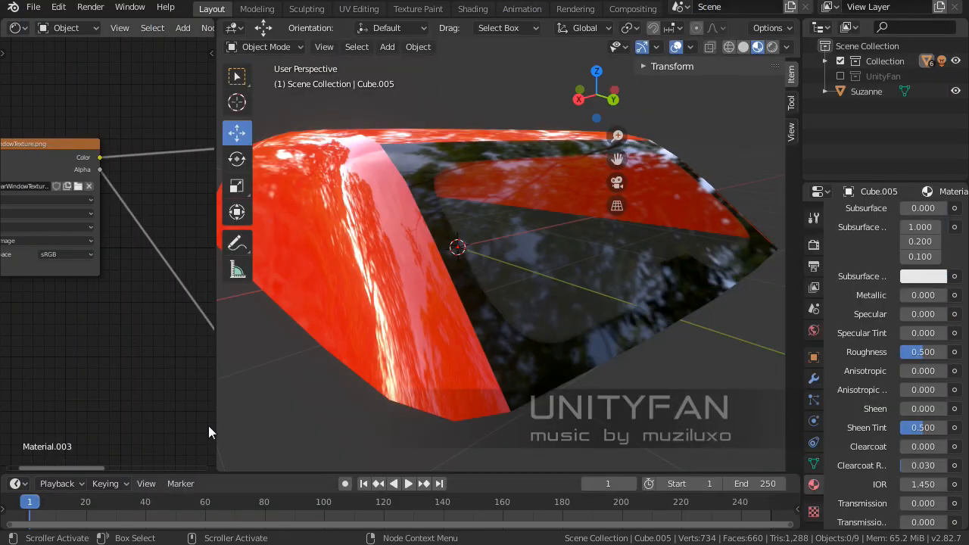
middle_drag(91, 233, 145, 243)
click(133, 195)
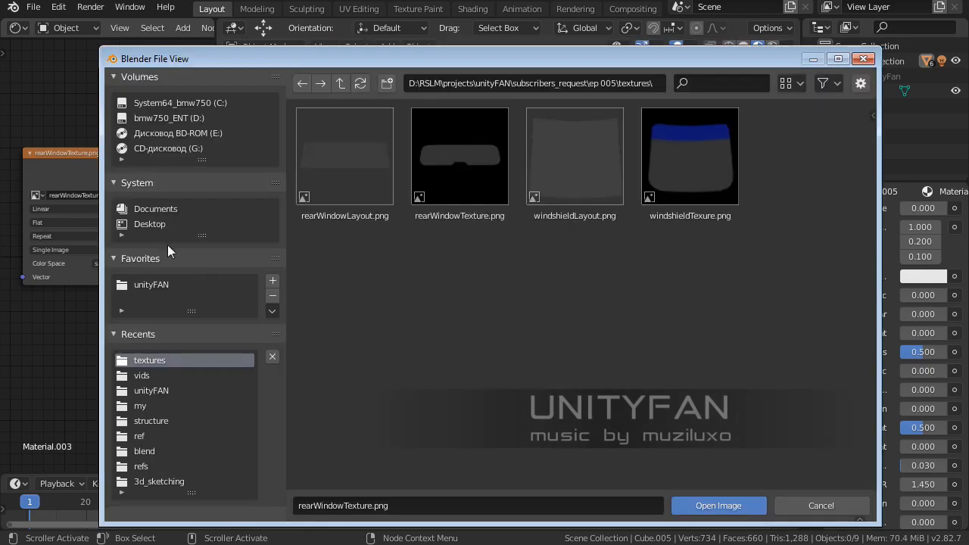
click(447, 166)
click(756, 511)
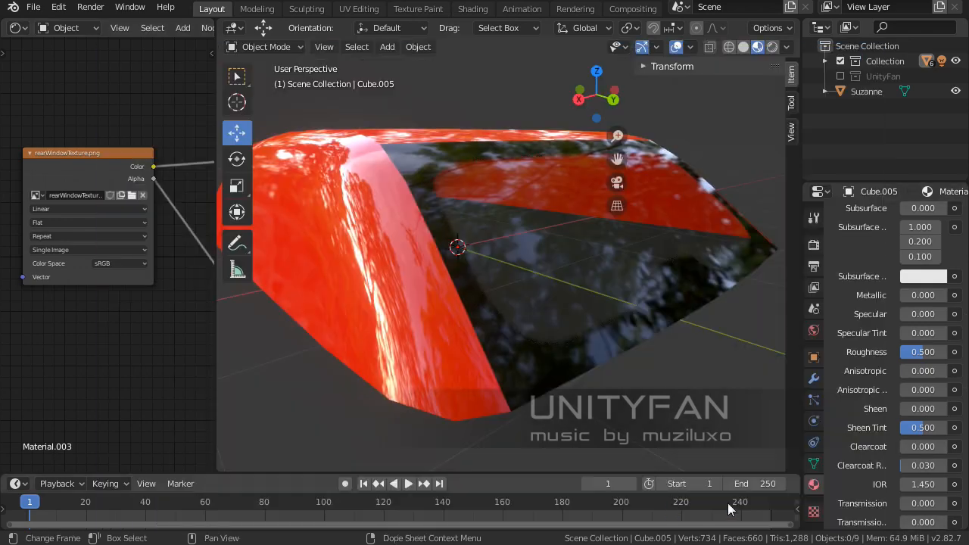
scroll(468, 384, down, 5)
middle_drag(461, 385, 492, 355)
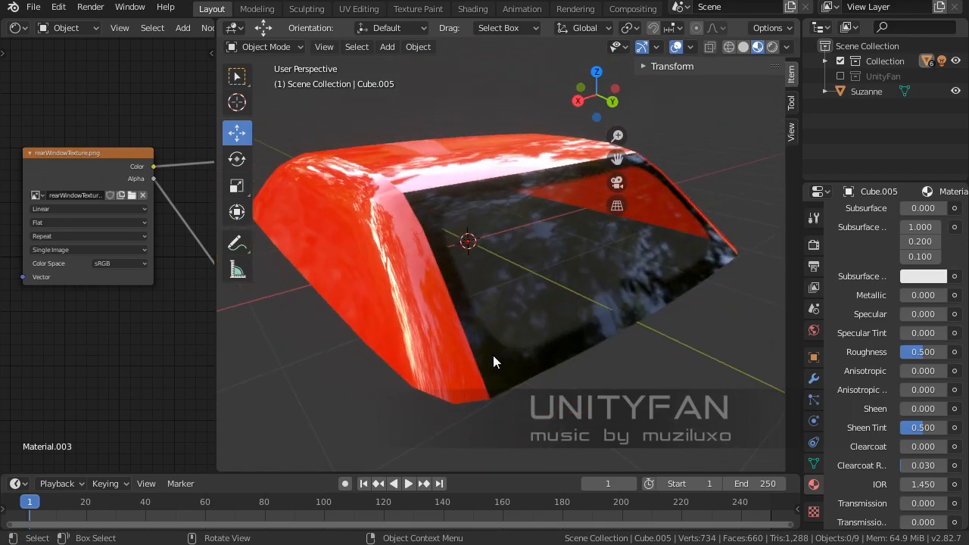
middle_drag(545, 328, 487, 303)
scroll(534, 325, up, 3)
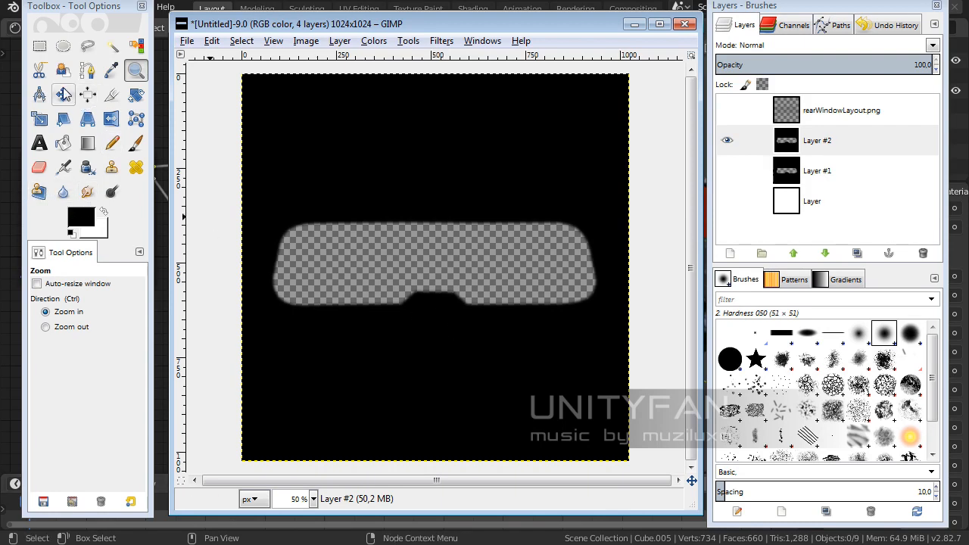
- Switch to GIMP and add a new transparent layer directly above Layer #2
drag(606, 335, 246, 179)
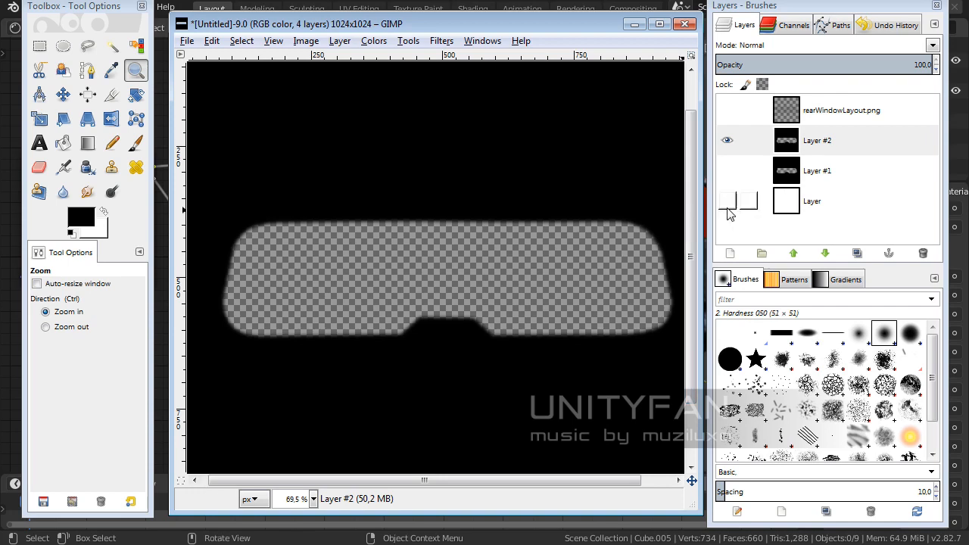
click(787, 27)
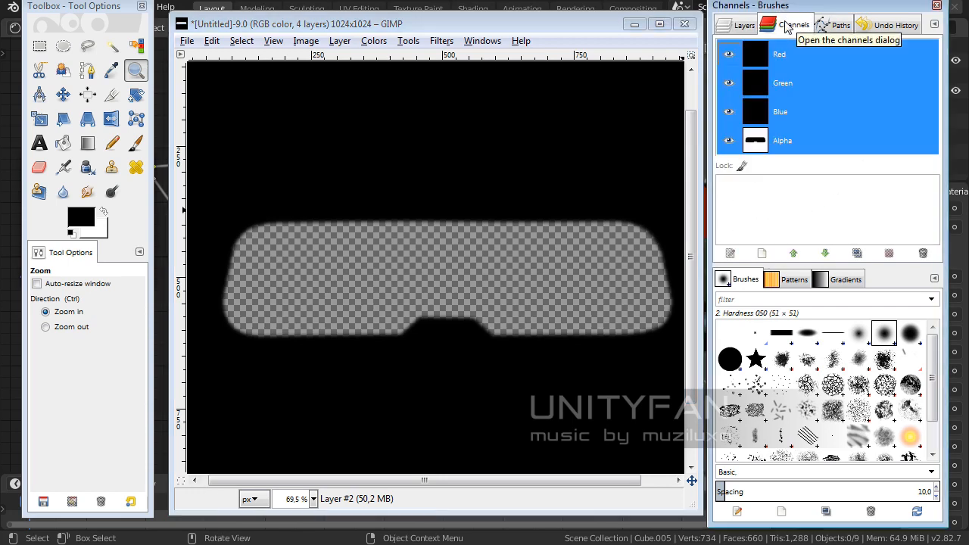
click(830, 27)
click(745, 27)
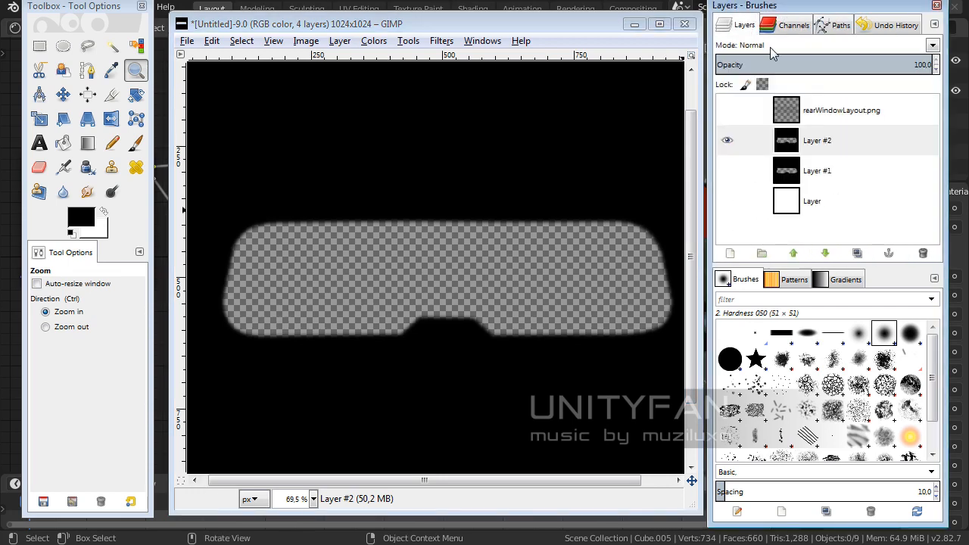
click(730, 253)
click(738, 376)
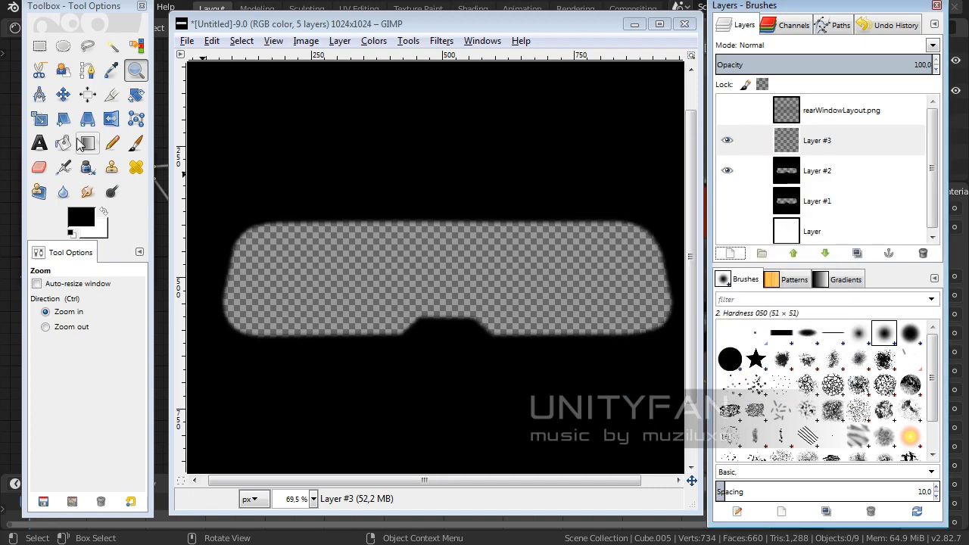
- Choose the Pencil tool and set the foreground colour to dark brown 582500
click(112, 143)
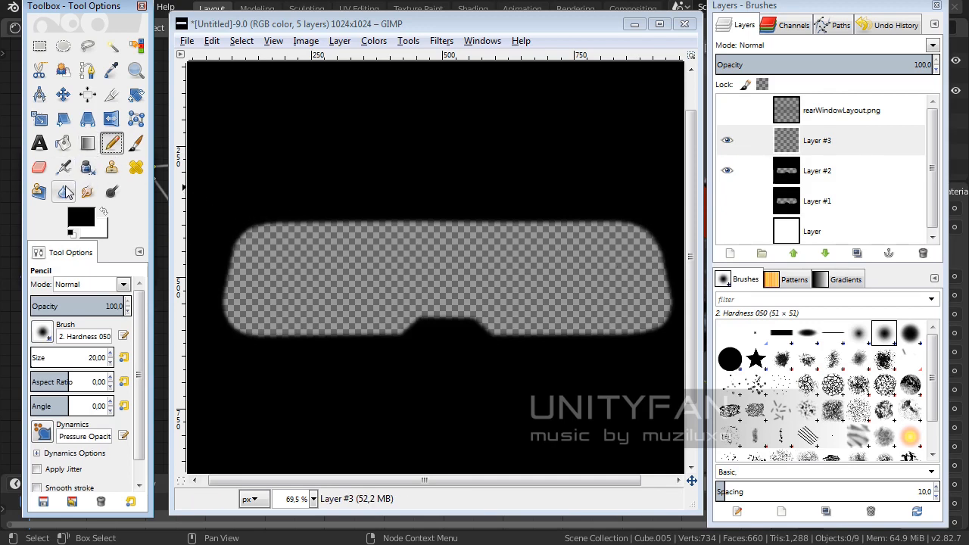
click(80, 219)
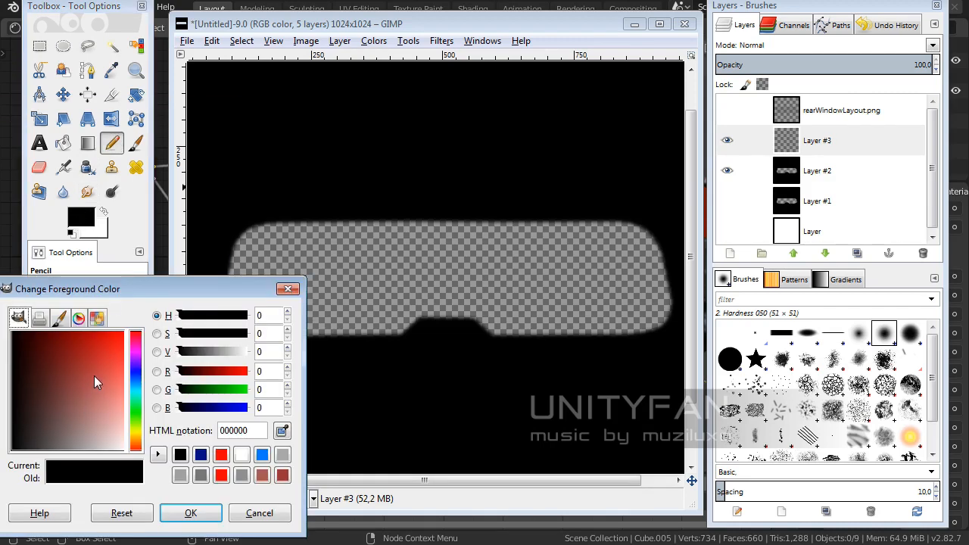
drag(104, 379, 53, 331)
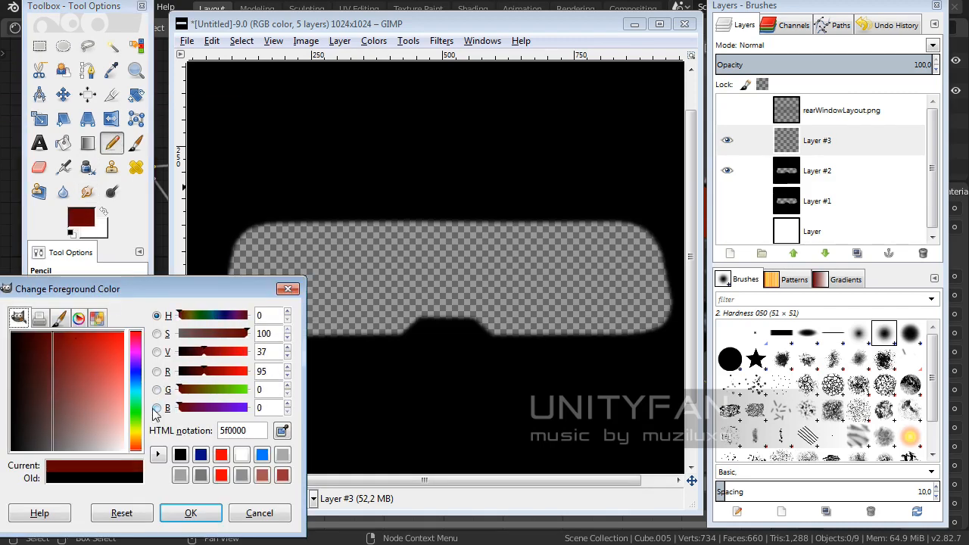
drag(135, 447, 136, 445)
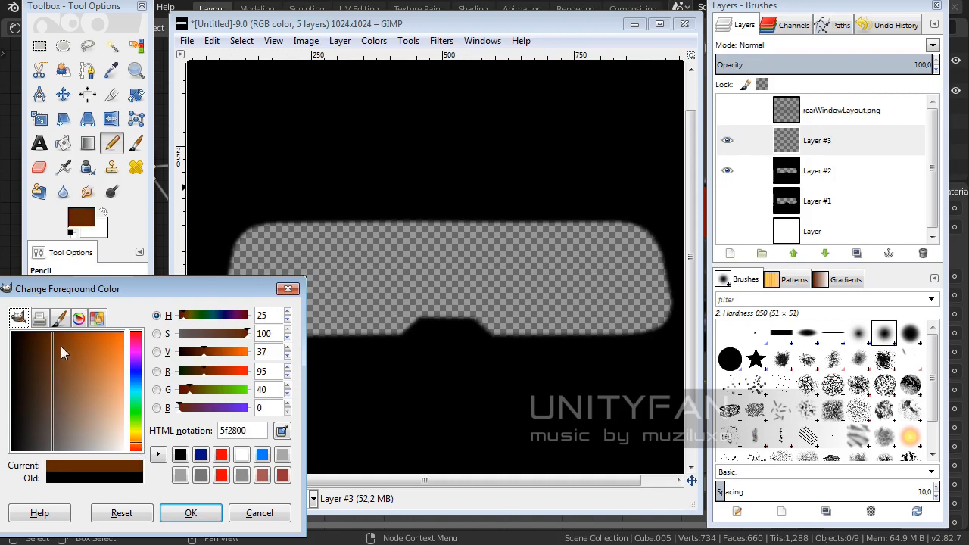
drag(61, 346, 47, 329)
click(137, 449)
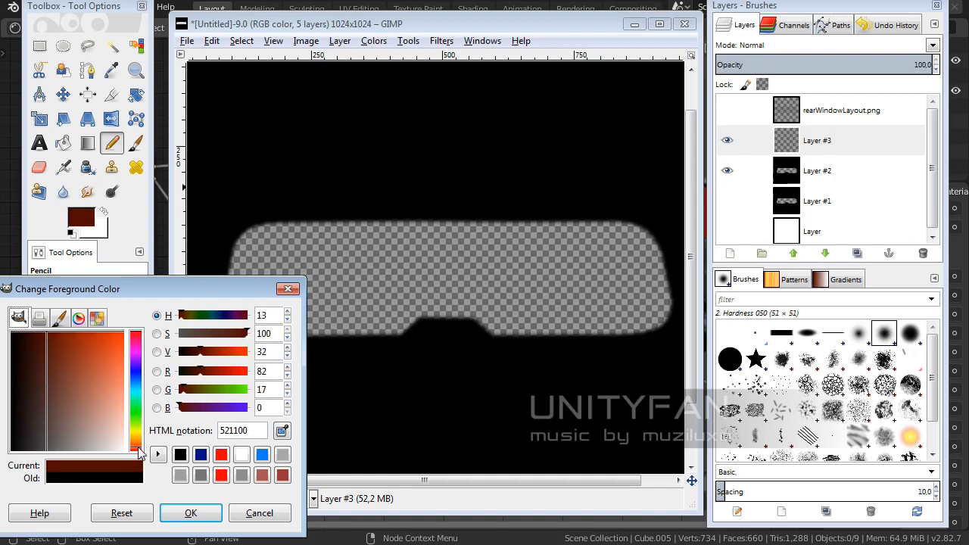
drag(139, 451, 141, 441)
drag(57, 333, 50, 333)
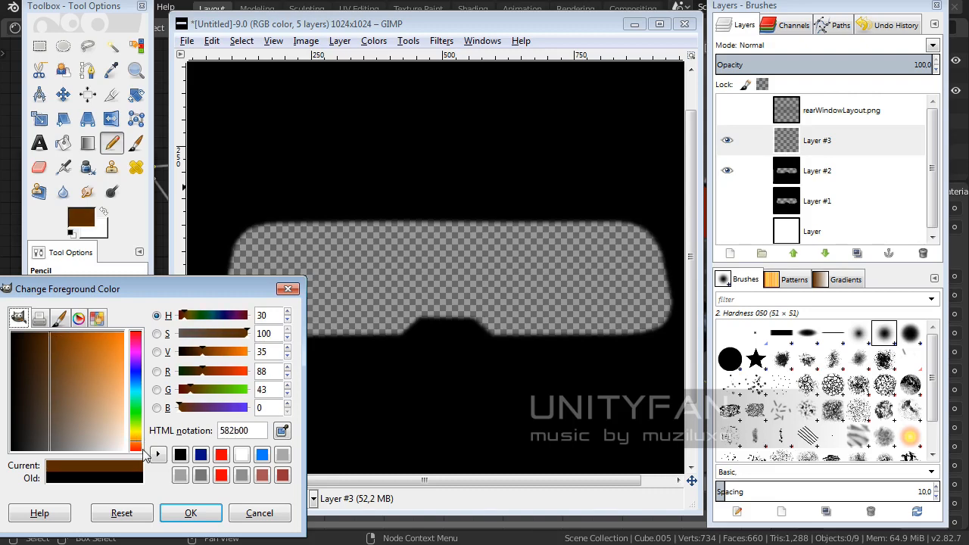
drag(138, 452, 136, 449)
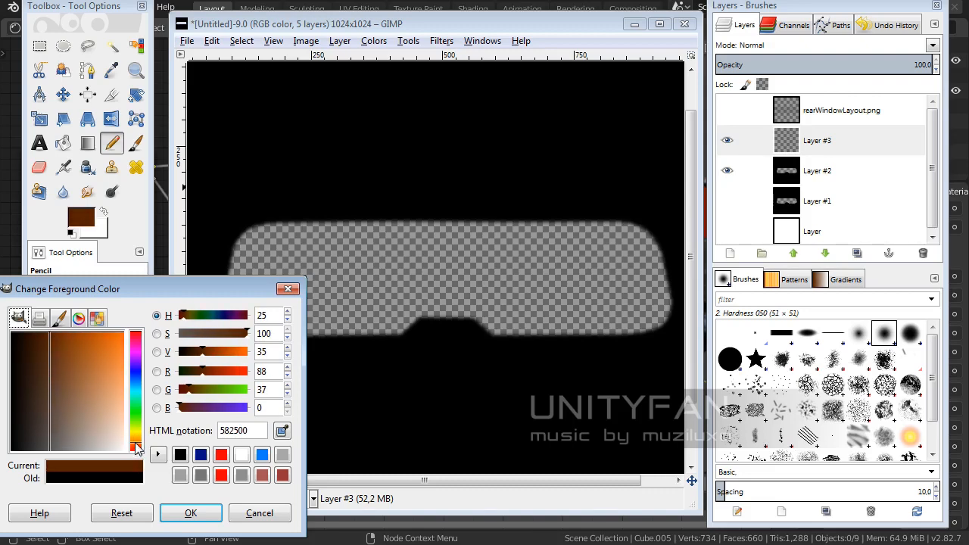
click(191, 512)
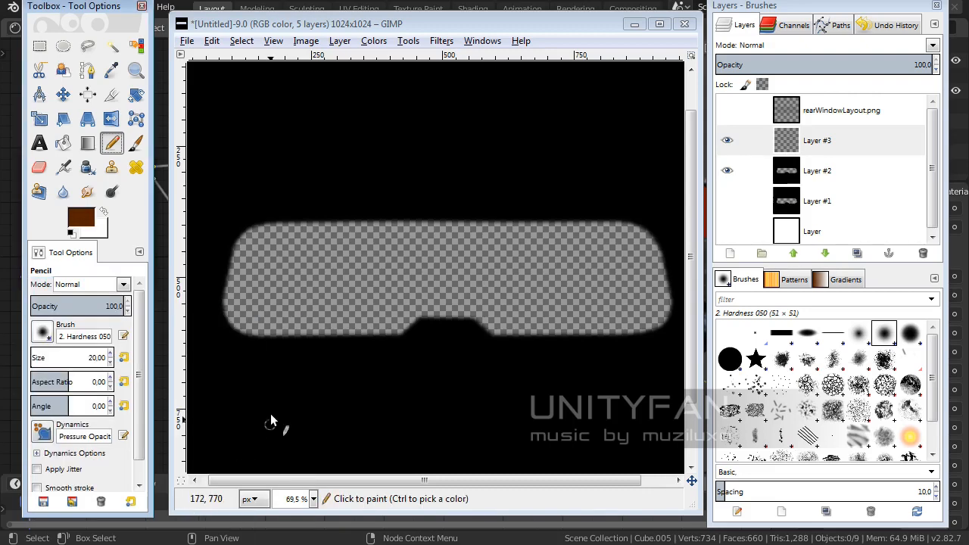
- Change the foreground colour to the darker reddish brown 4e1800, with hue 18
click(78, 221)
drag(72, 370, 57, 321)
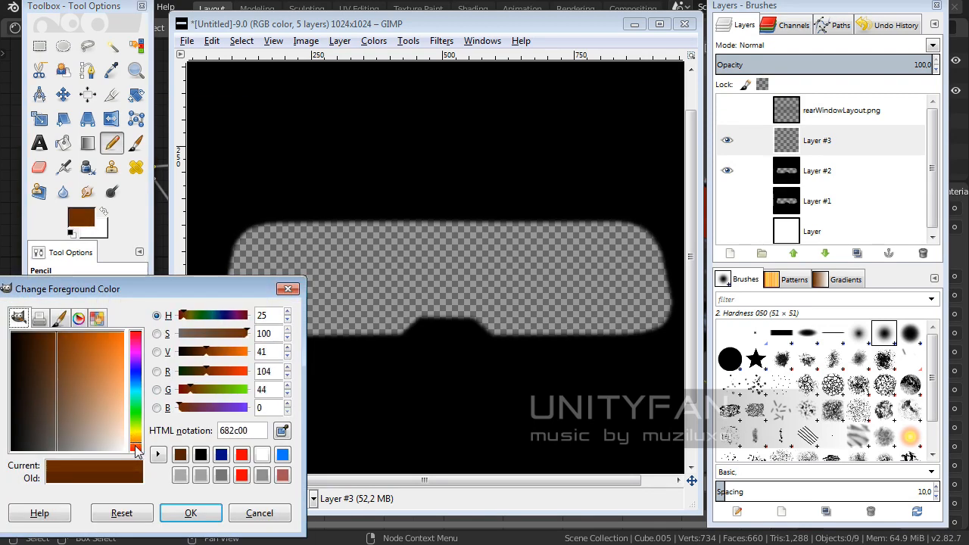
drag(136, 449, 137, 445)
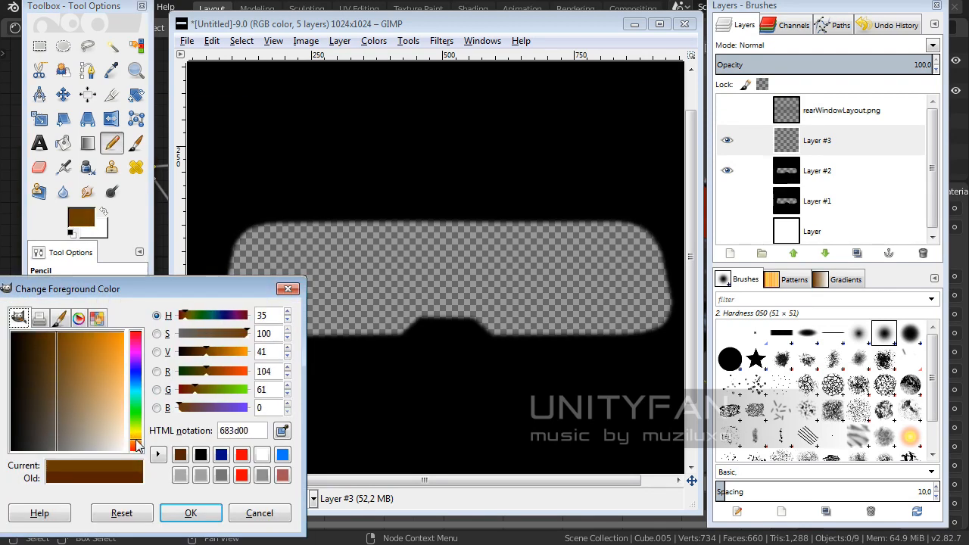
drag(54, 333, 47, 321)
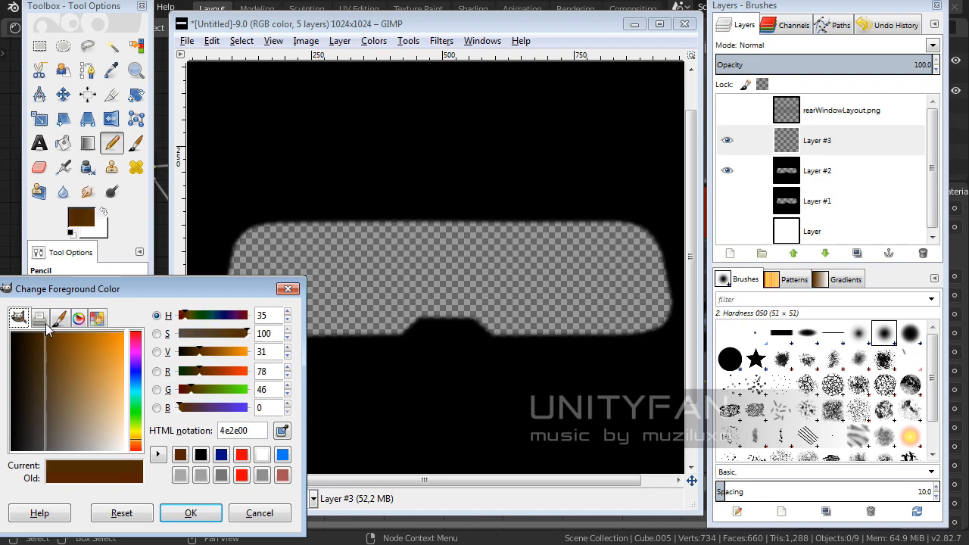
click(138, 447)
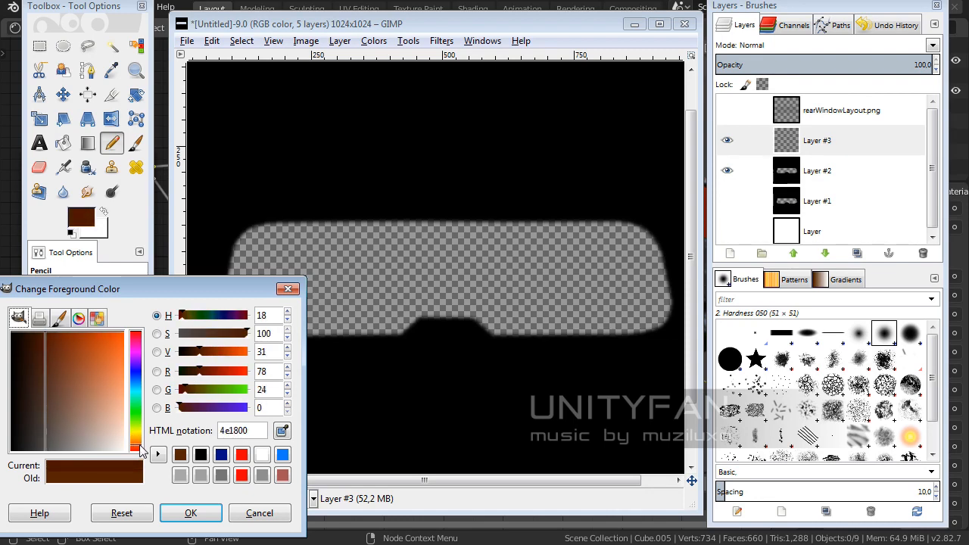
click(139, 446)
drag(142, 445, 141, 446)
click(206, 510)
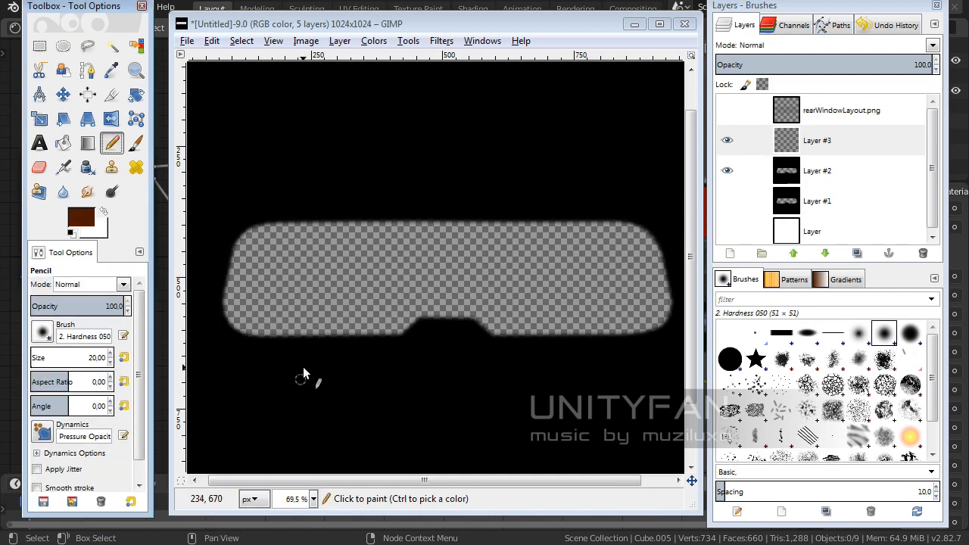
- Brighten the foreground colour to a lighter reddish brown of the same hue
click(81, 220)
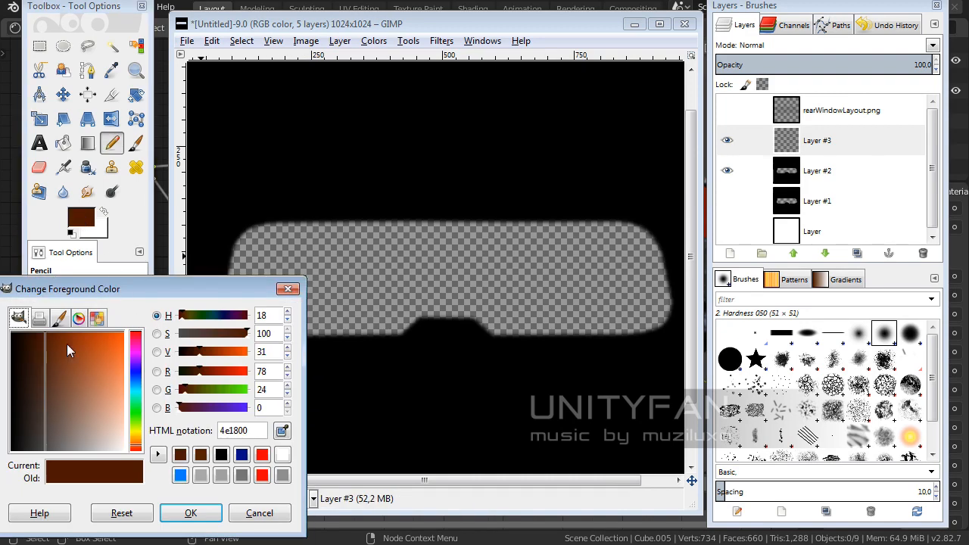
click(66, 337)
click(189, 513)
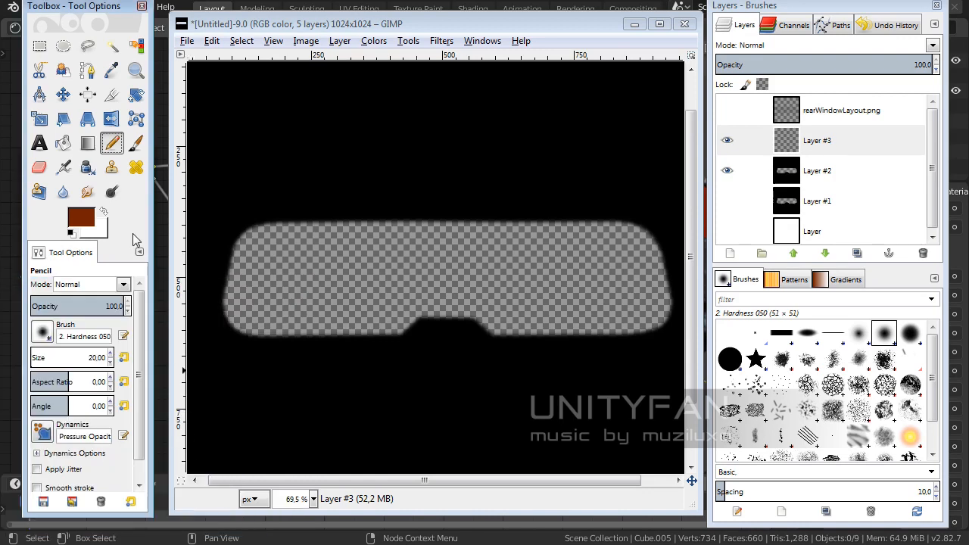
- Try a freehand Pencil stroke with brush size 16 inside the window cutout, and undo it
click(136, 70)
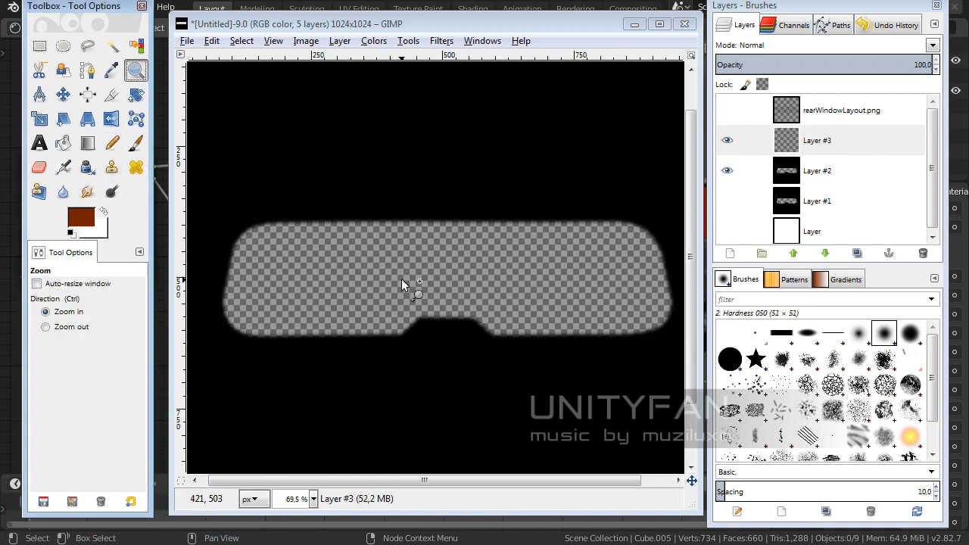
click(112, 143)
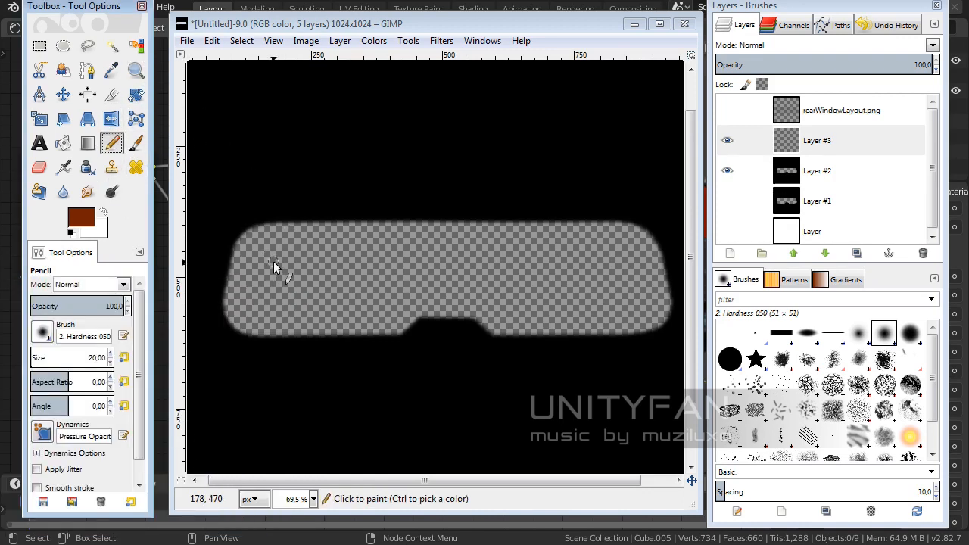
key(bracketleft)
key(bracketleft)
key(bracketleft)
key(bracketleft)
mouse_move(284, 265)
mouse_down()
mouse_move(294, 287)
mouse_move(371, 284)
mouse_move(337, 262)
mouse_up()
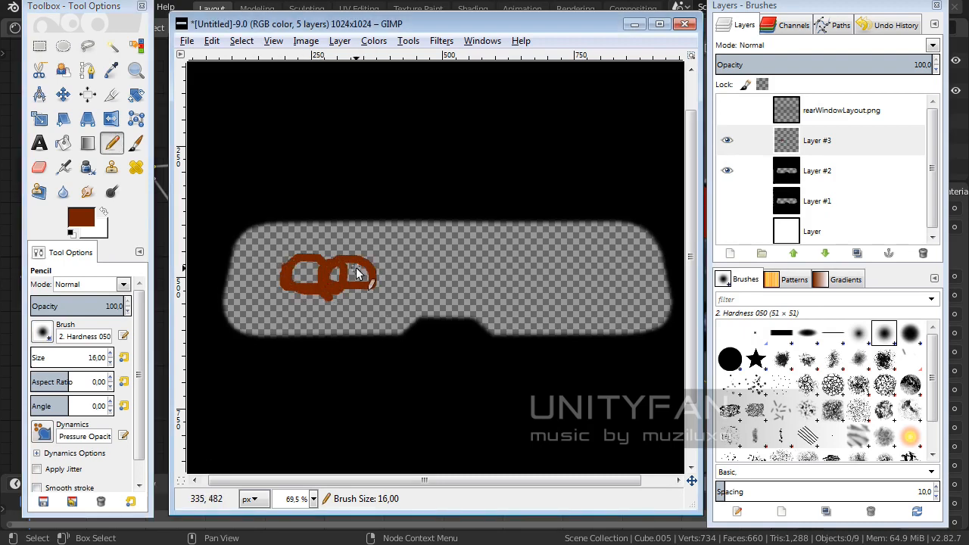
key(ctrl+z)
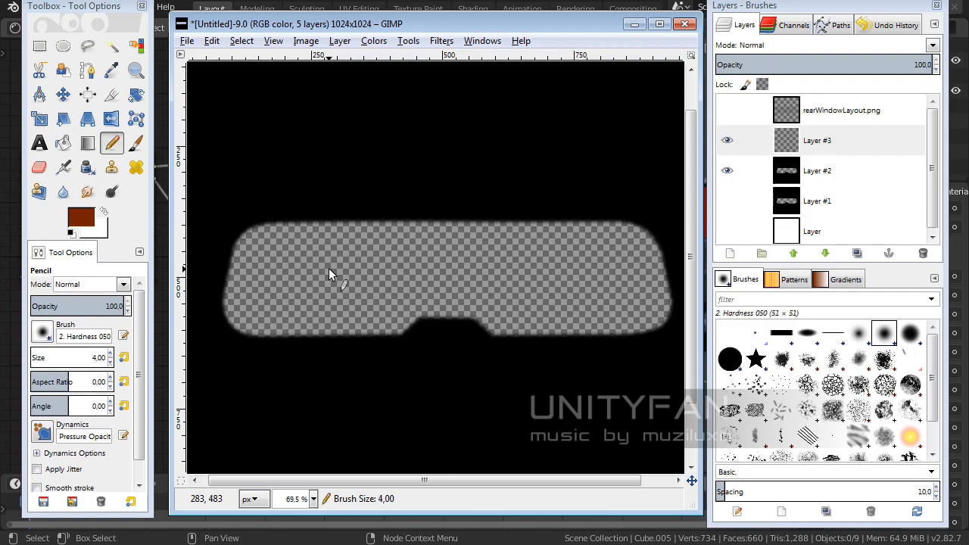
- Try a straight horizontal Pencil line with brush size 5 across the cutout's upper part, and undo it
key(bracketleft)
click(216, 243)
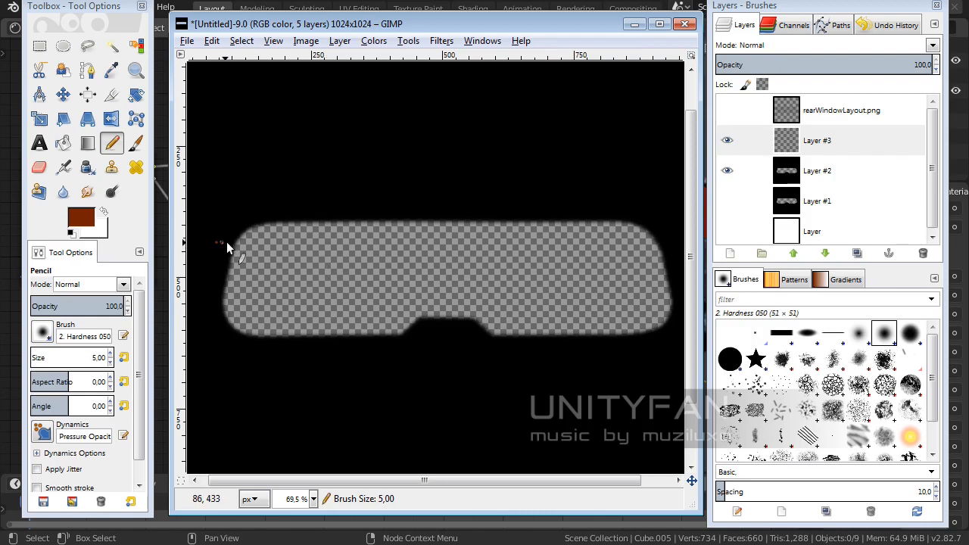
shift+click(672, 241)
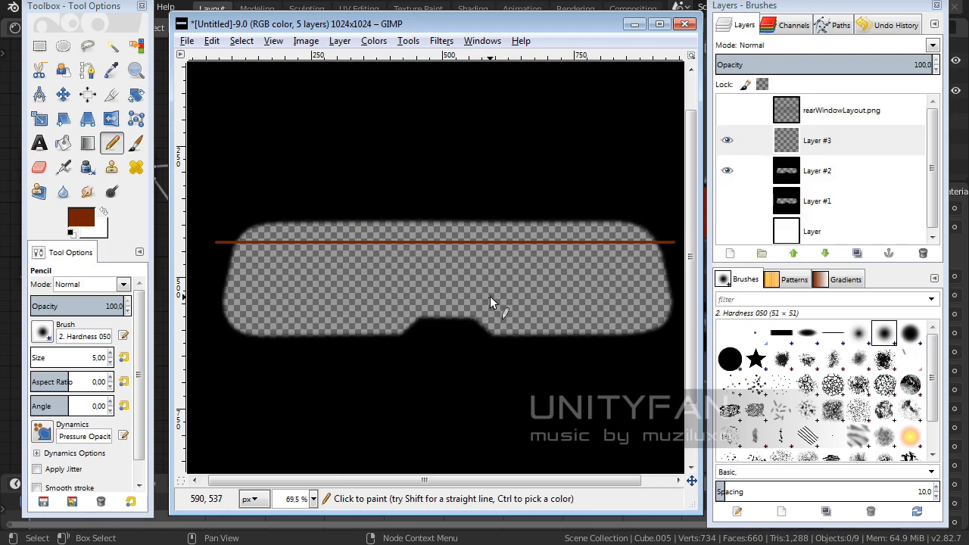
key(ctrl+z)
key(ctrl+z)
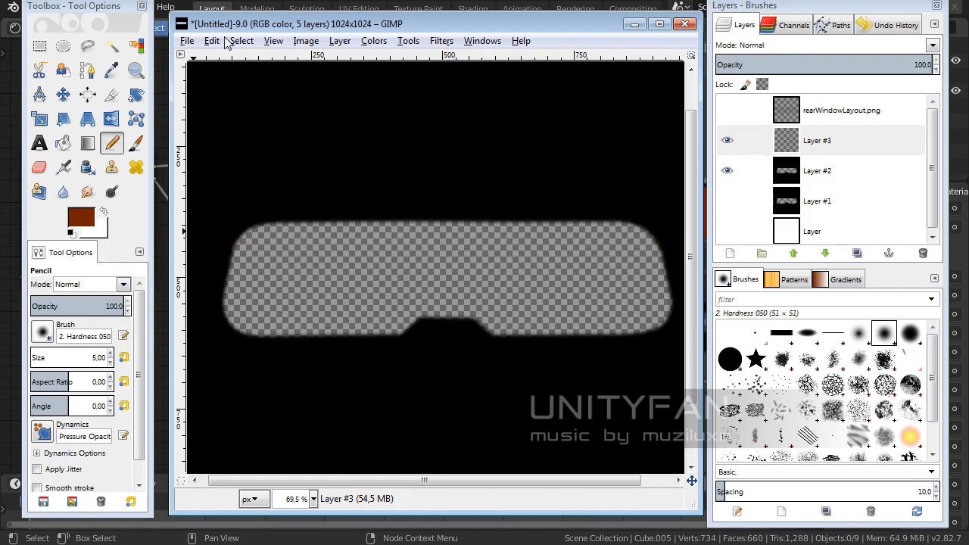
- Set the Pencil size to 2 and draw a straight horizontal line across the upper part of the window cutout
drag(231, 25, 240, 22)
key(bracketleft)
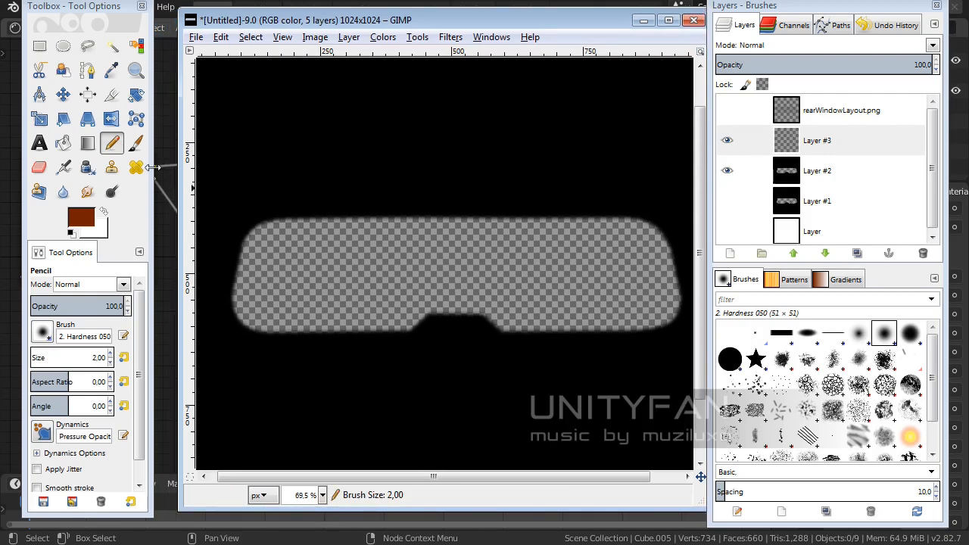
click(228, 244)
shift+click(679, 237)
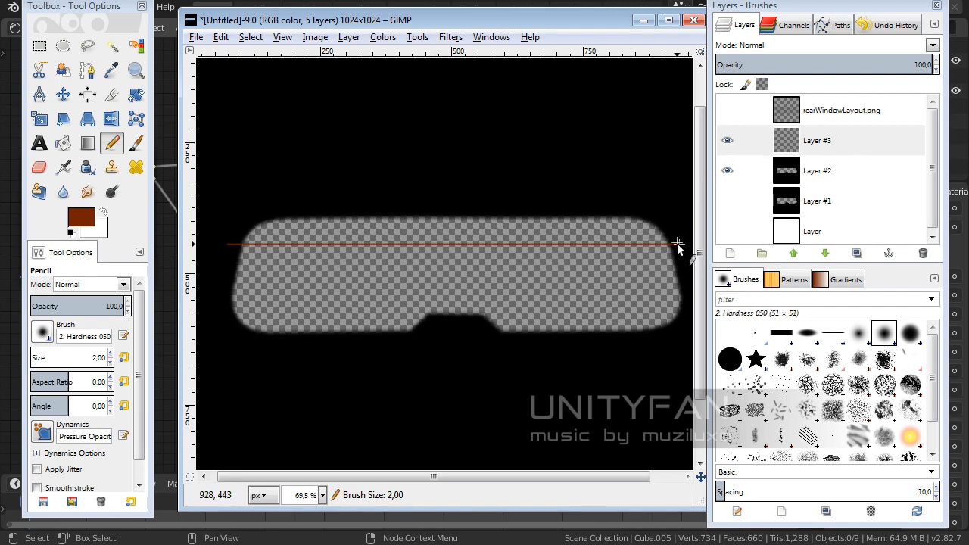
- Draw a second straight horizontal Pencil line just below the first, spanning the full width of the window cutout
scroll(503, 287, down, 1)
middle_drag(514, 266, 537, 246)
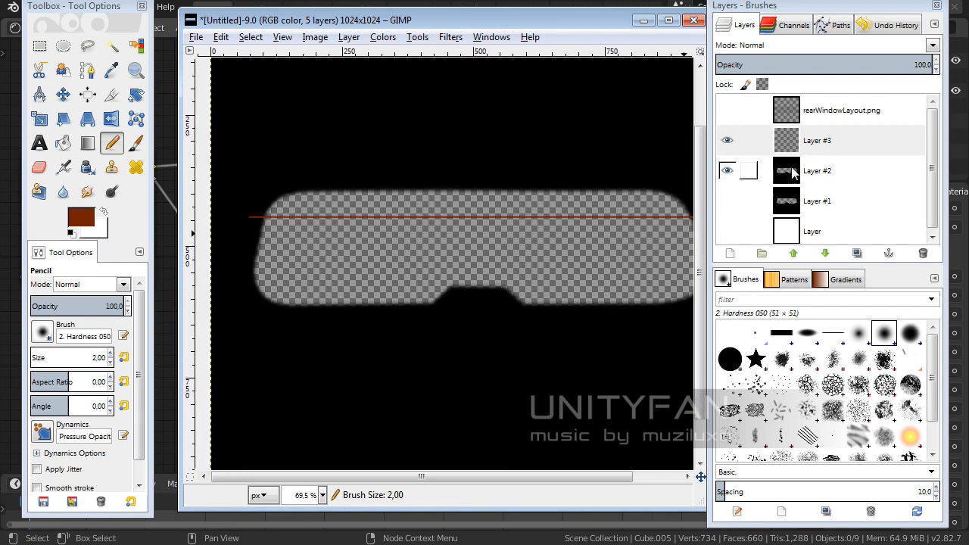
middle_drag(338, 251, 293, 264)
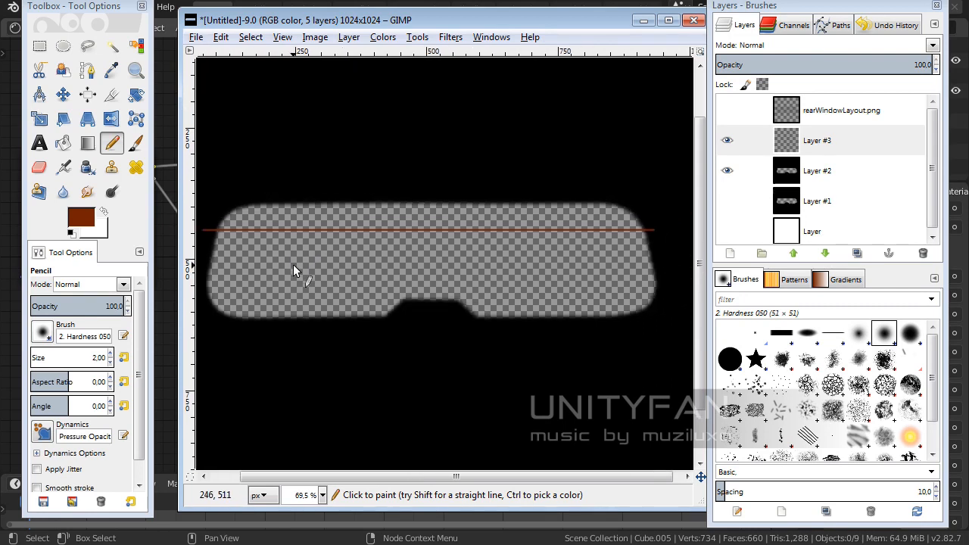
middle_drag(309, 266, 392, 254)
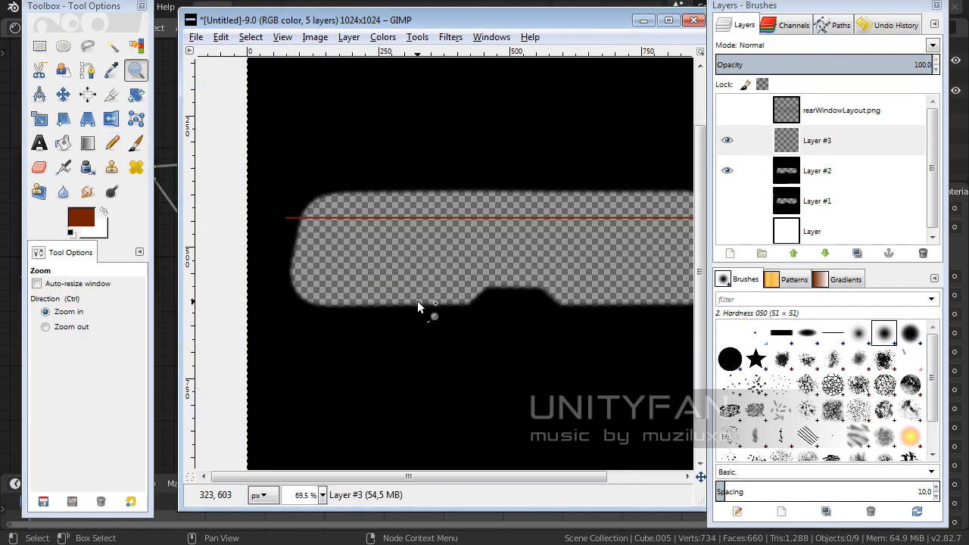
middle_drag(429, 333, 411, 333)
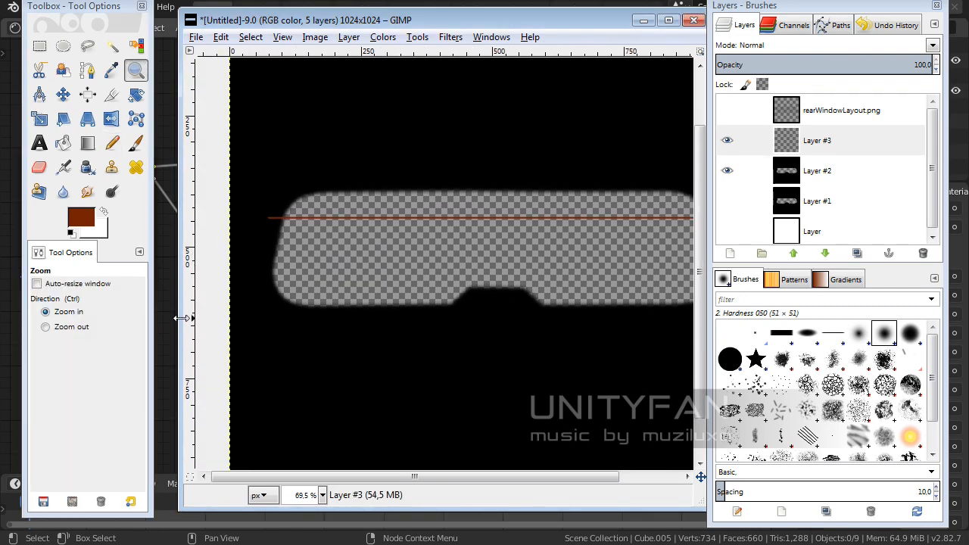
drag(182, 318, 125, 318)
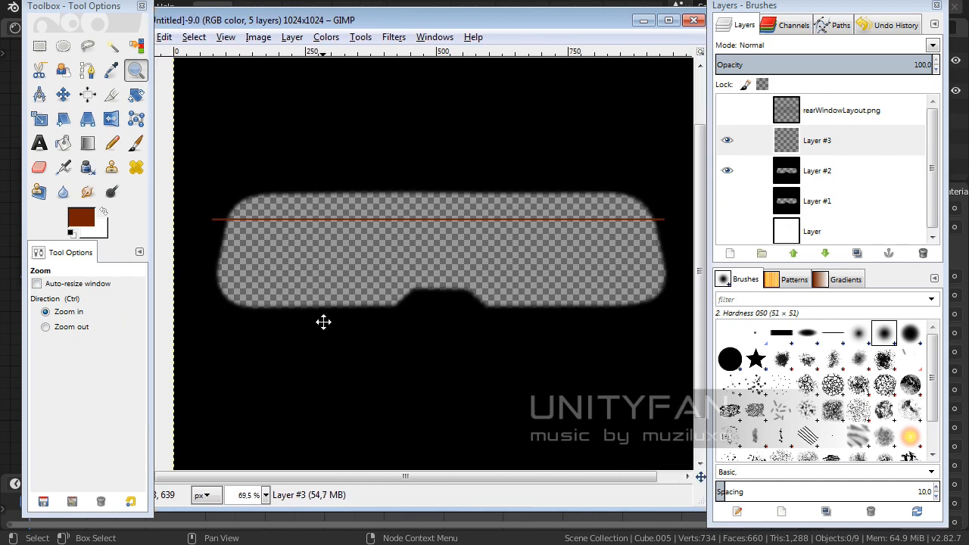
click(112, 143)
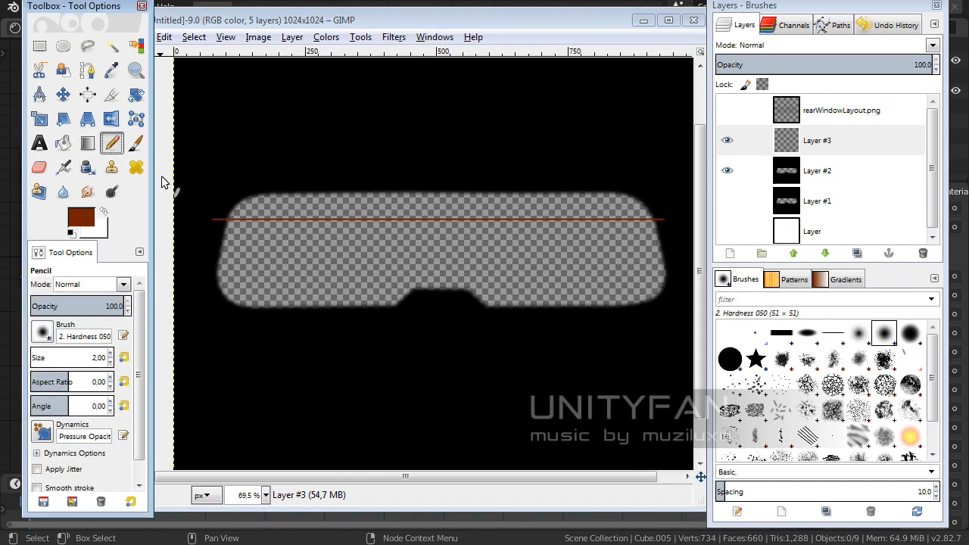
click(211, 226)
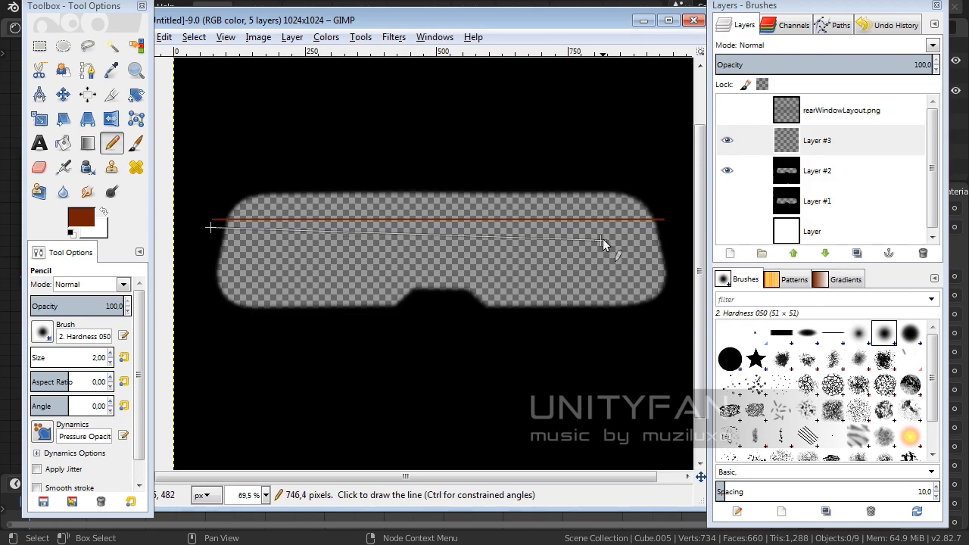
shift+click(665, 226)
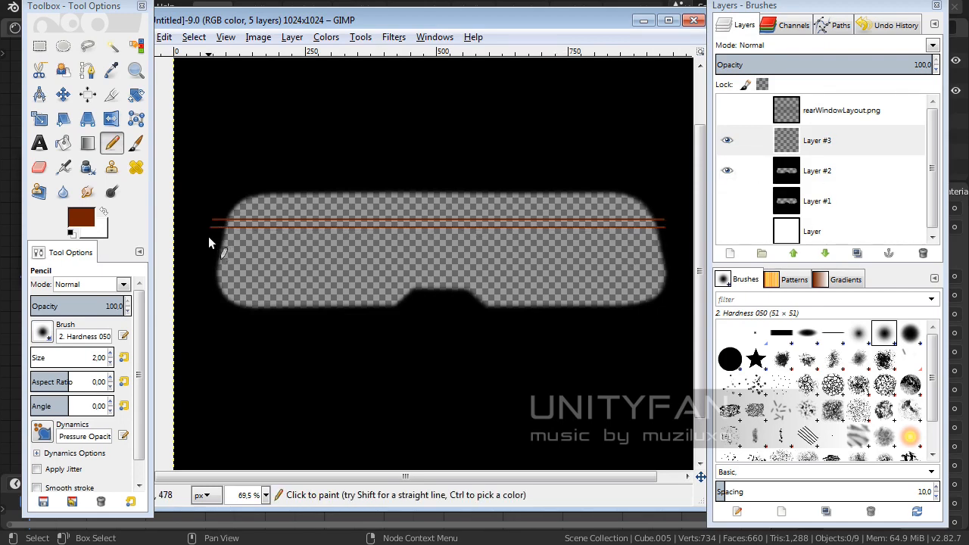
shift+click(666, 241)
key(ctrl+z)
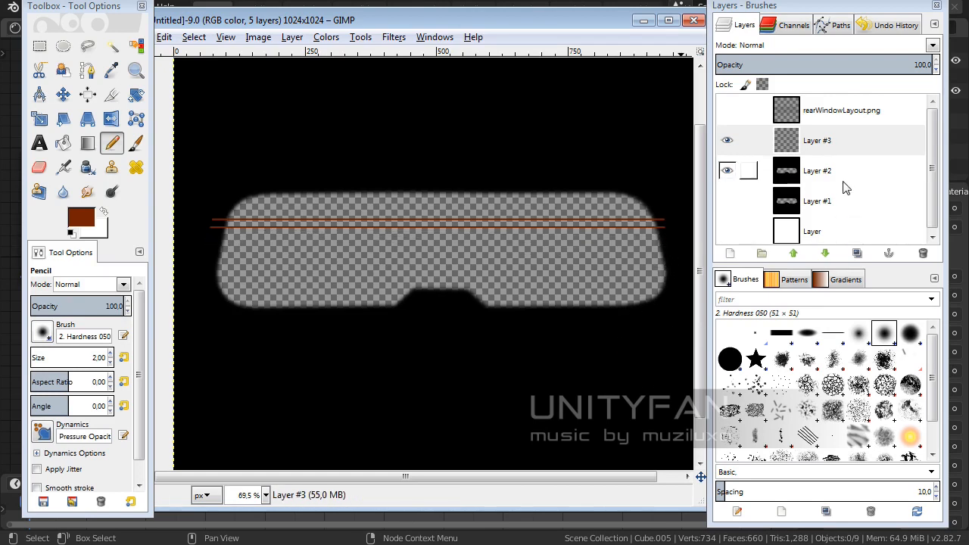
- Duplicate the two-line Layer #3 and merge the copy back down after placing it just below the original pair
right_click(823, 141)
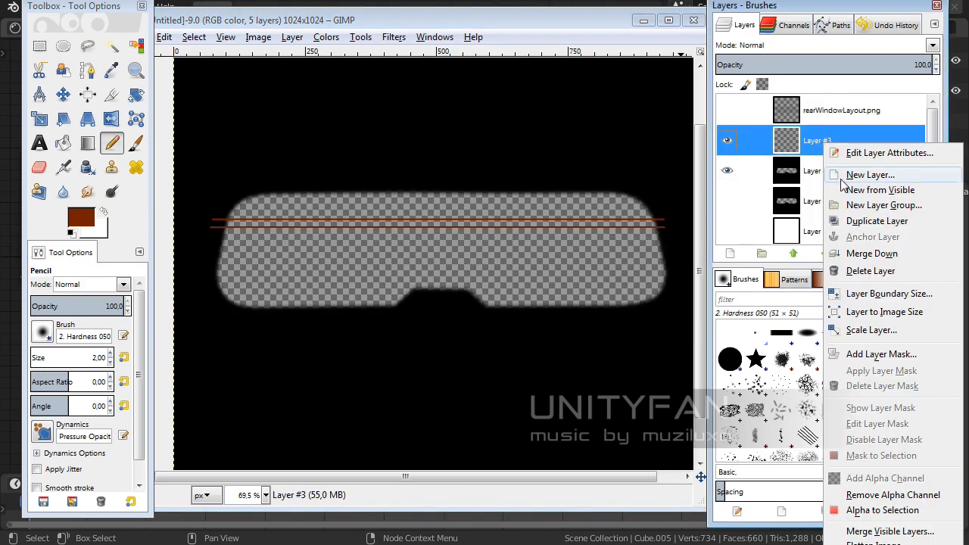
click(863, 225)
key(m)
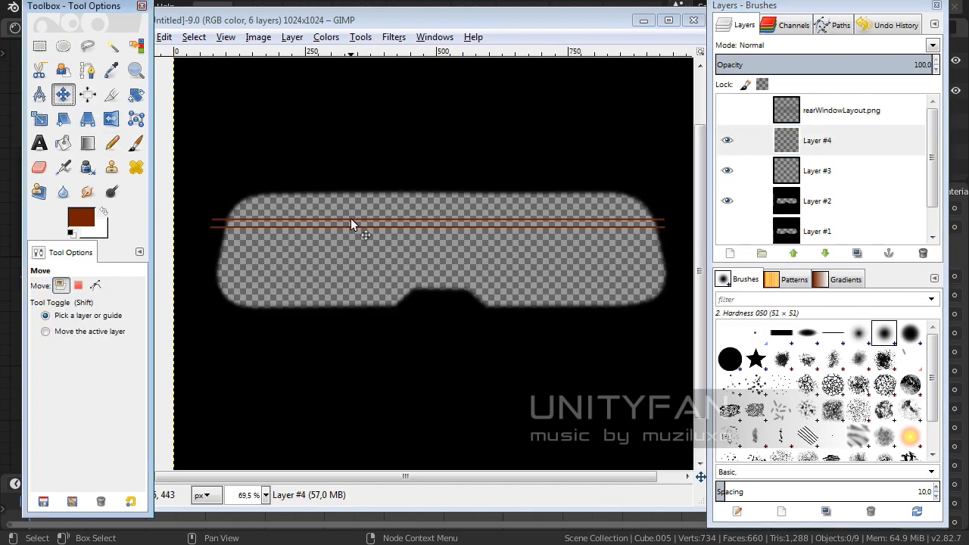
drag(350, 218, 411, 308)
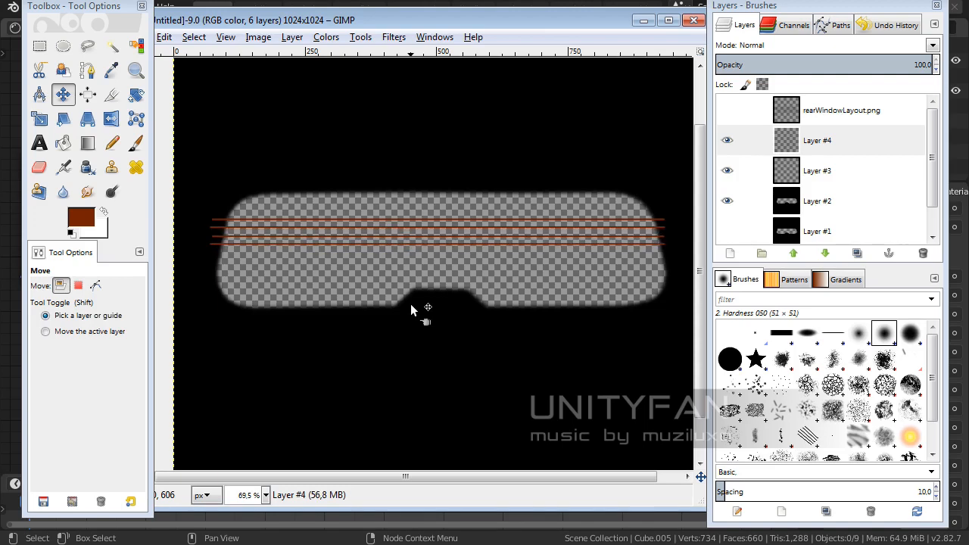
right_click(827, 139)
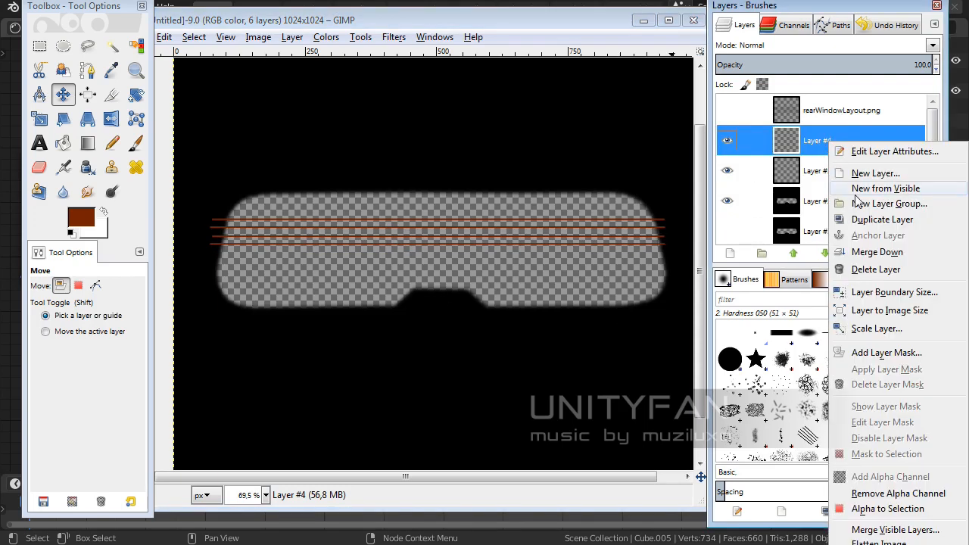
click(876, 252)
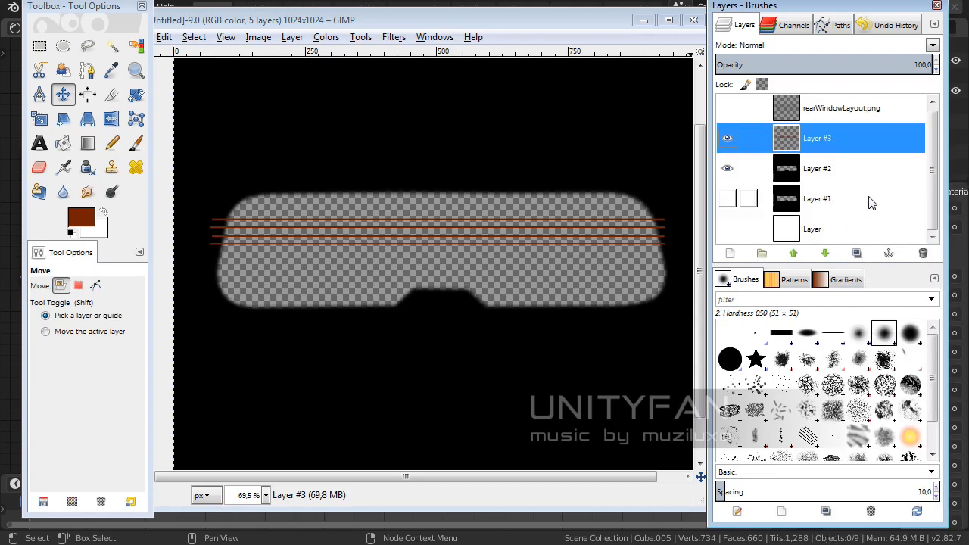
- Duplicate the four-line layer and merge the copy down after moving it below the existing lines, giving eight evenly stacked lines
right_click(829, 138)
click(874, 203)
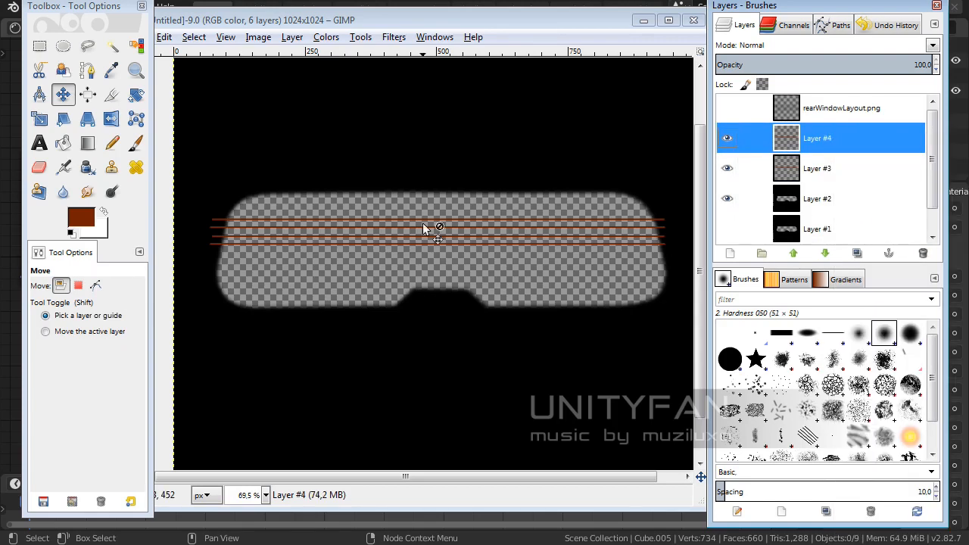
click(62, 99)
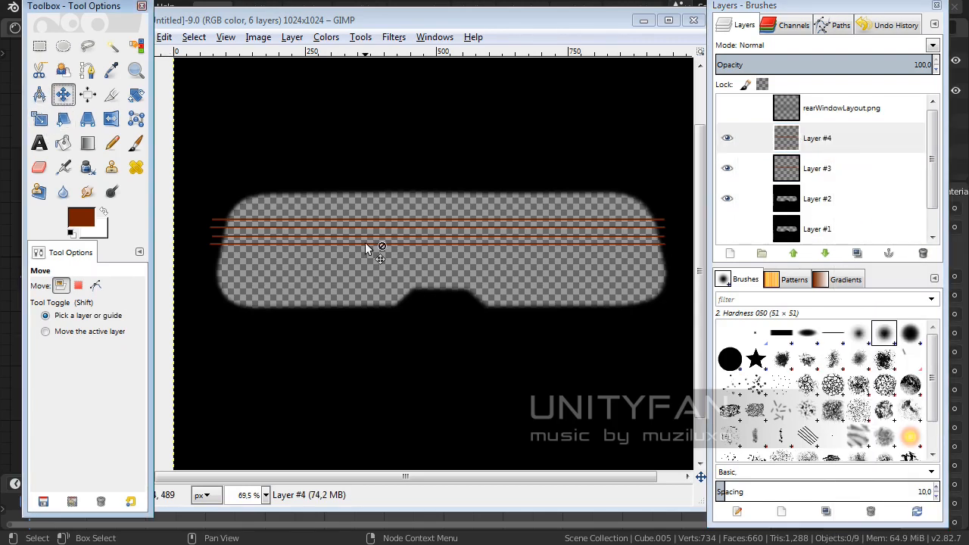
click(366, 250)
drag(366, 247, 380, 264)
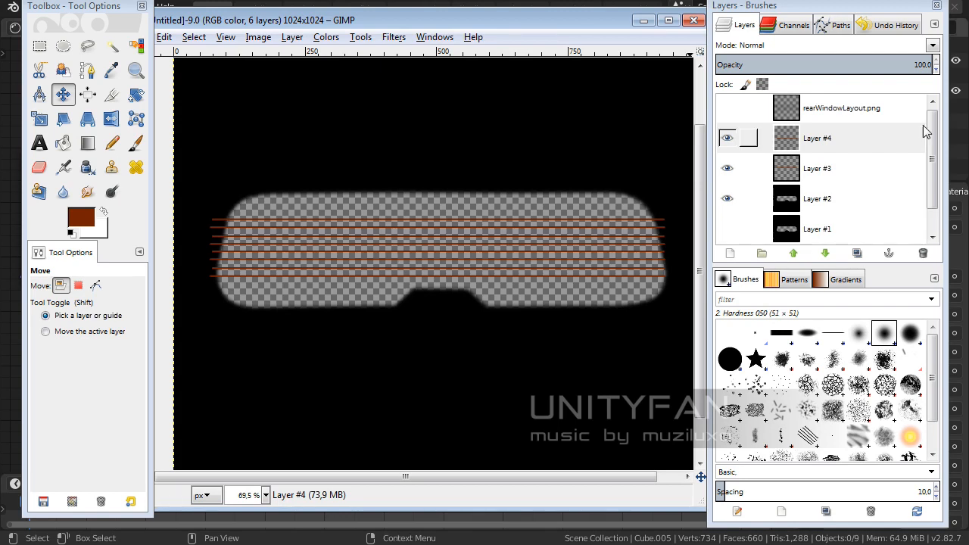
click(846, 134)
right_click(846, 135)
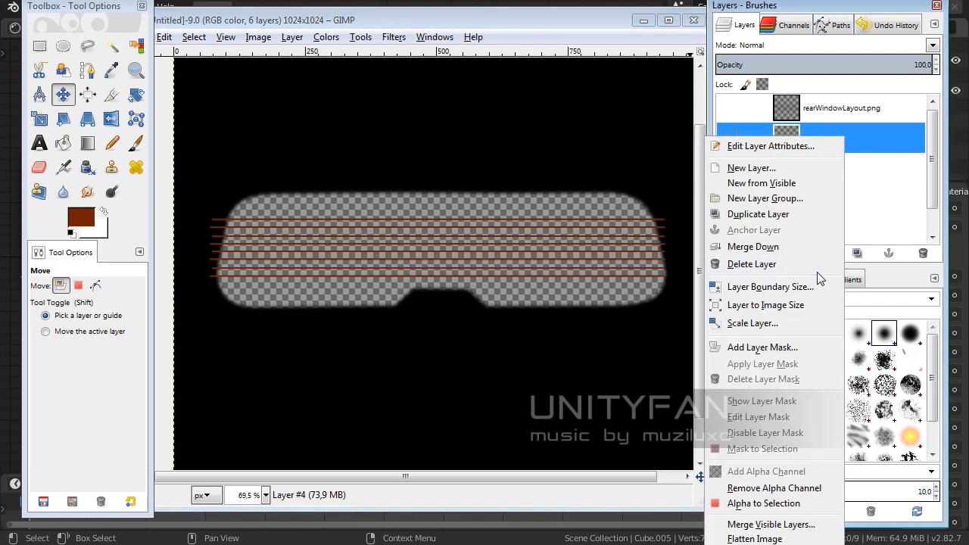
click(753, 246)
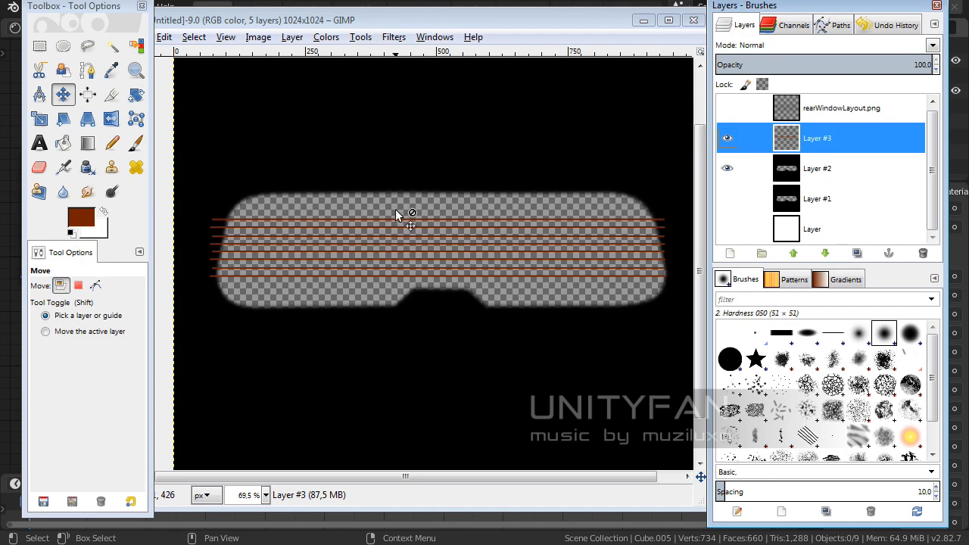
- Duplicate the eight-line Layer #3 and ready the Move tool for positioning the copy
right_click(855, 140)
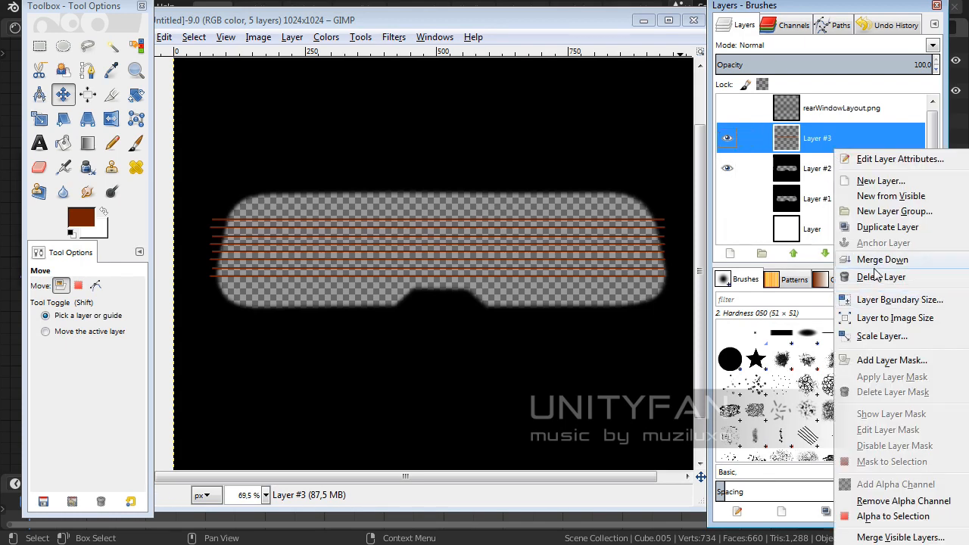
click(880, 230)
click(420, 206)
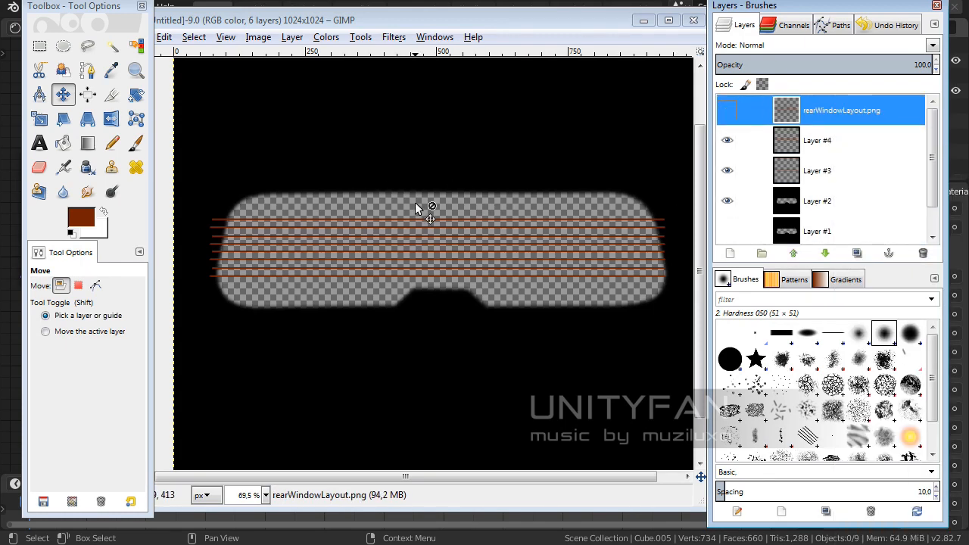
click(67, 92)
click(339, 221)
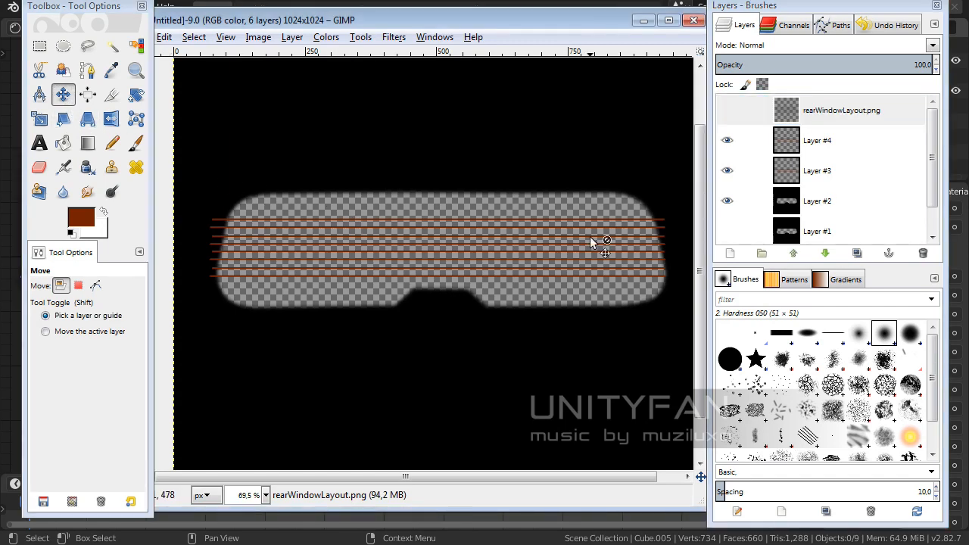
- Move the duplicated Layer #4 straight up until its lines continue above the originals and past the cutout, and merge it into Layer #3
click(871, 144)
drag(453, 218, 456, 224)
key(Up)
key(Up)
key(Up)
key(Up)
key(Up)
key(Up)
key(Up)
key(Up)
key(Up)
key(Up)
key(Up)
key(Up)
key(Up)
key(Up)
key(Up)
key(Up)
key(Up)
key(Up)
key(Up)
key(Up)
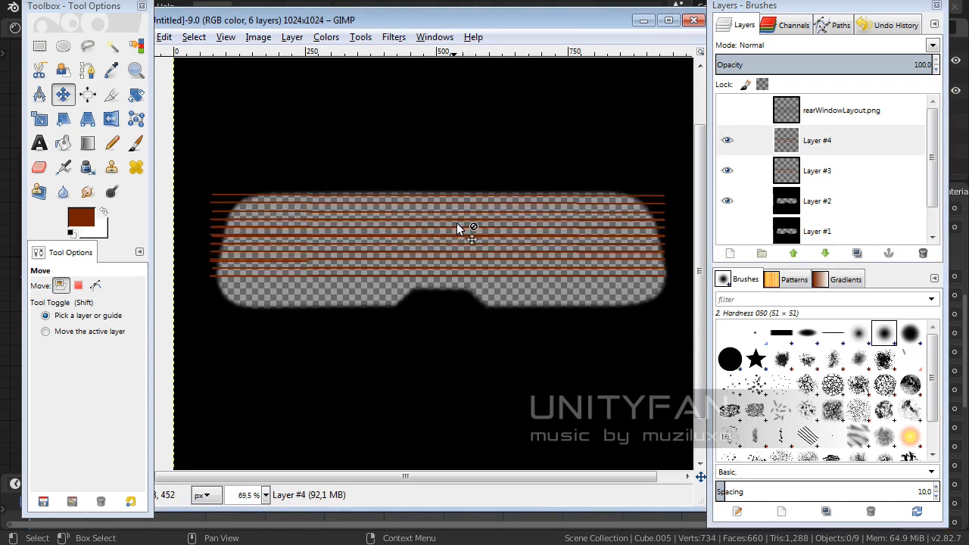
key(Up)
key(Up)
key(Up)
key(Up)
key(Up)
key(Up)
key(Up)
key(Up)
key(Up)
key(Up)
key(Up)
key(Up)
key(Up)
key(Up)
key(Up)
key(Up)
key(Up)
key(Up)
key(Up)
key(Up)
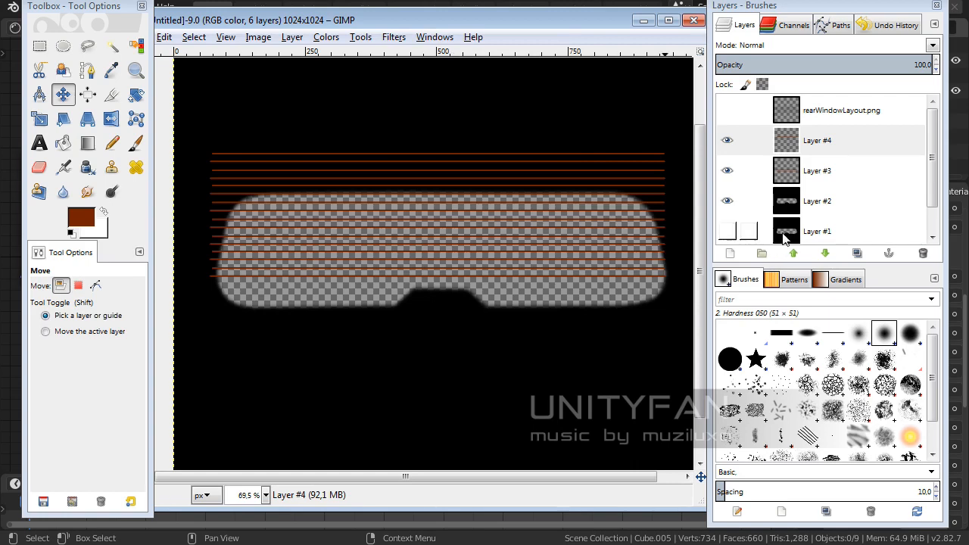
right_click(827, 145)
click(876, 255)
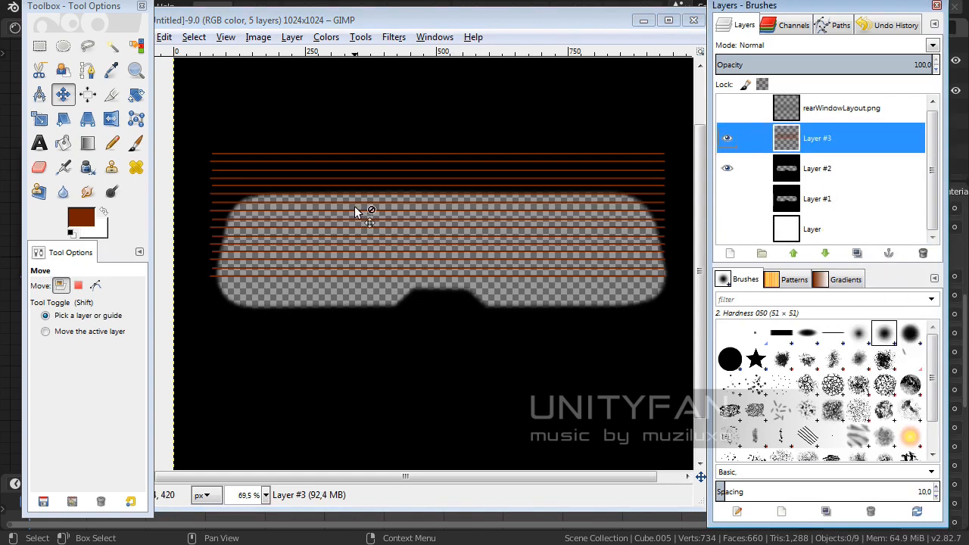
- Nudge the merged line layer down slightly so the lines reach closer to the bottom of the window cutout
click(352, 212)
key(Down)
key(Down)
key(Down)
key(Down)
key(Down)
key(Down)
key(Down)
key(Down)
key(Down)
key(Down)
key(Down)
key(Down)
key(Down)
key(Down)
key(Down)
key(Down)
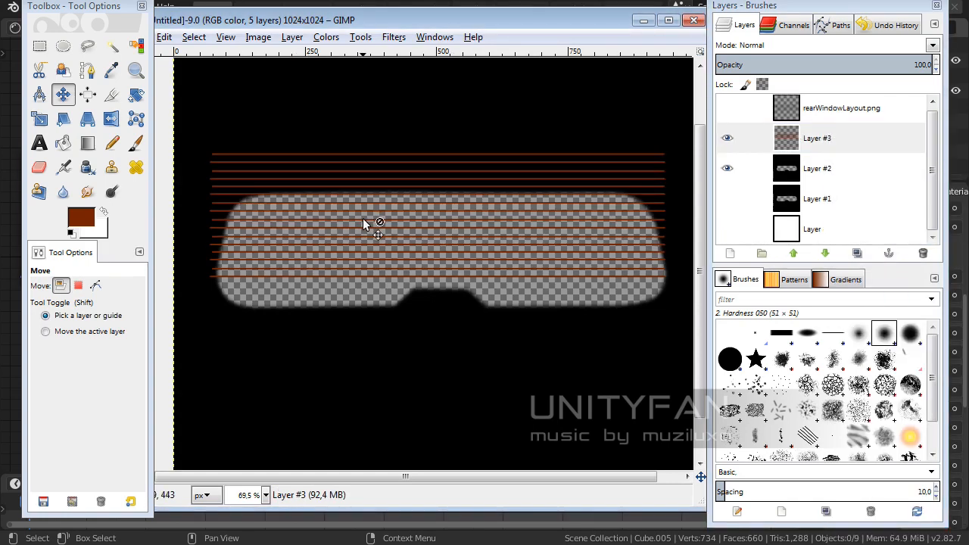
key(Up)
key(Up)
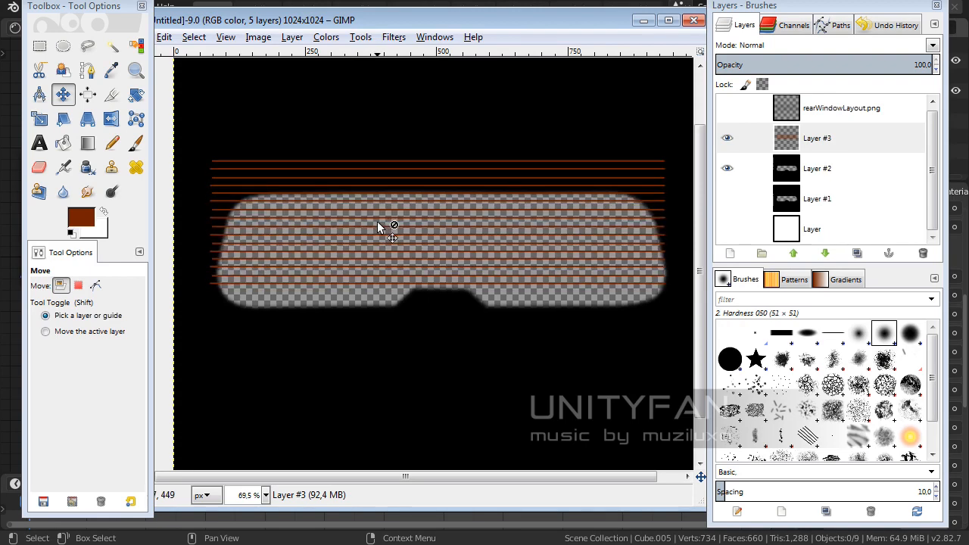
mouse_move(374, 241)
middle_down()
mouse_move(405, 230)
mouse_move(378, 248)
middle_up()
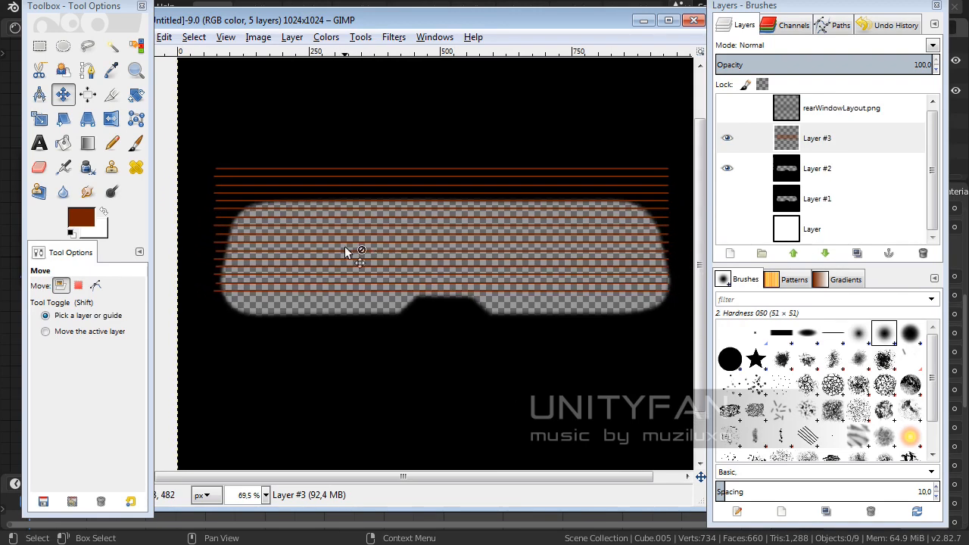
- Delete the surplus lines above the window cutout using a rectangular selection of about 922 × 118 px, and clear the selection
click(40, 46)
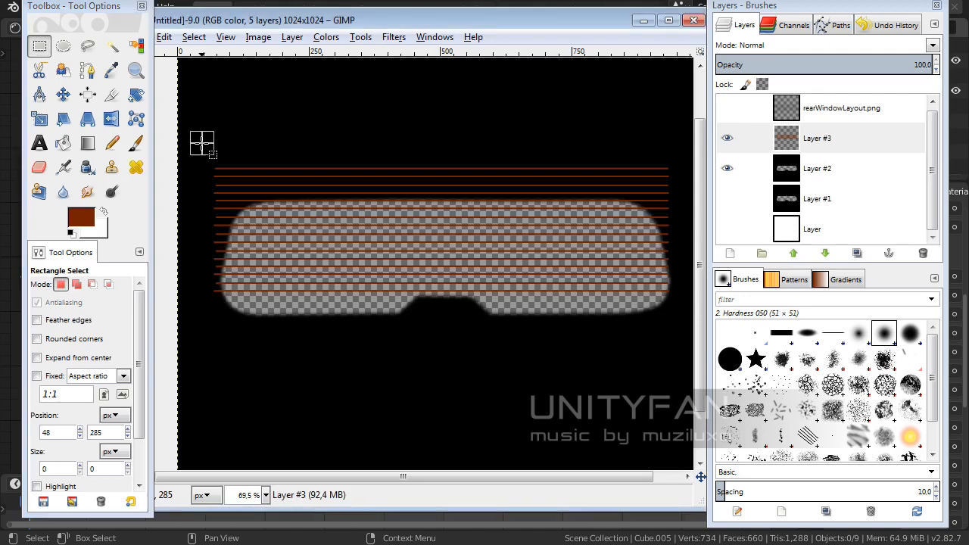
drag(203, 144, 689, 203)
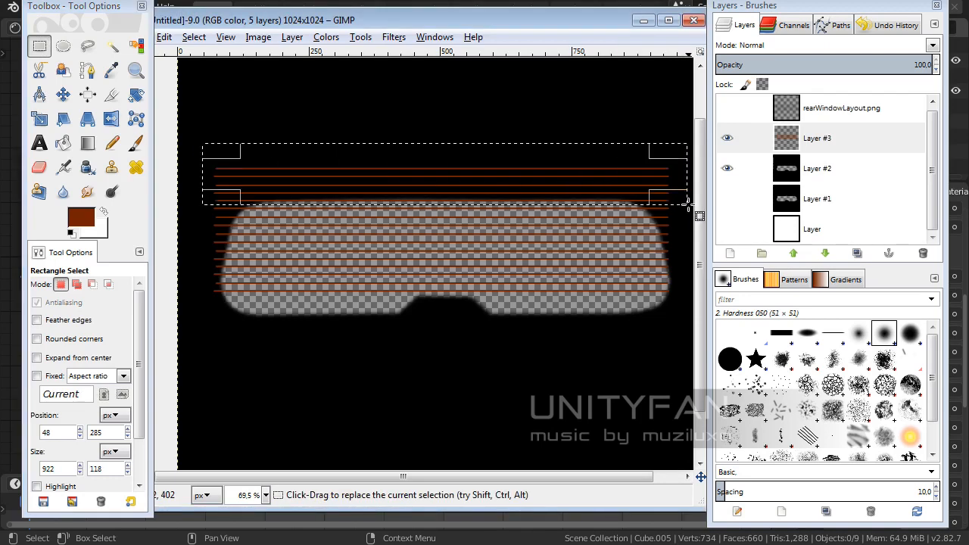
key(Delete)
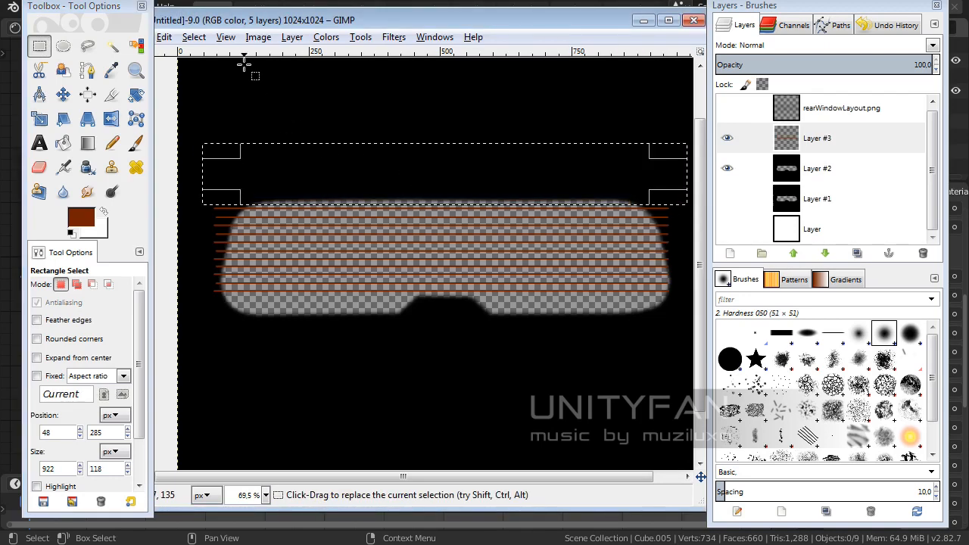
click(194, 36)
click(217, 91)
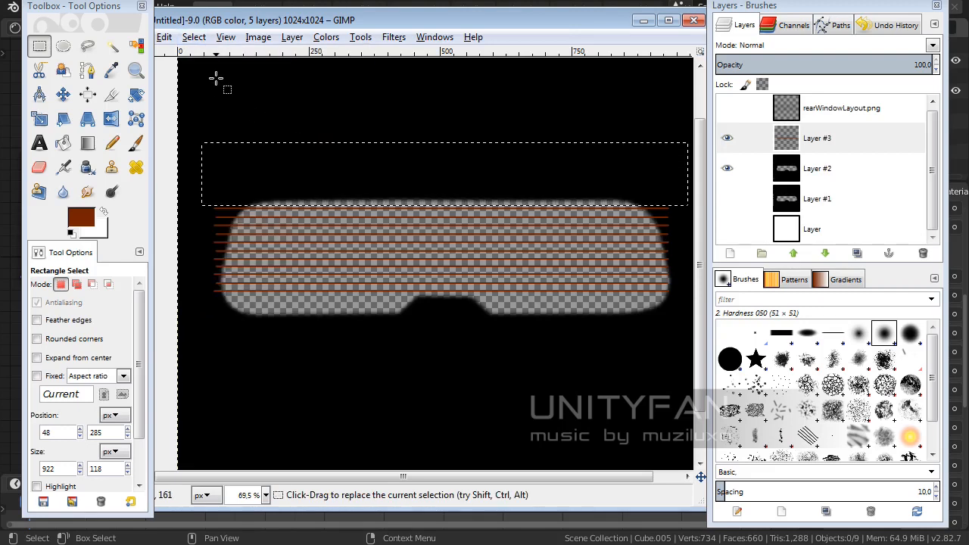
click(193, 37)
click(211, 74)
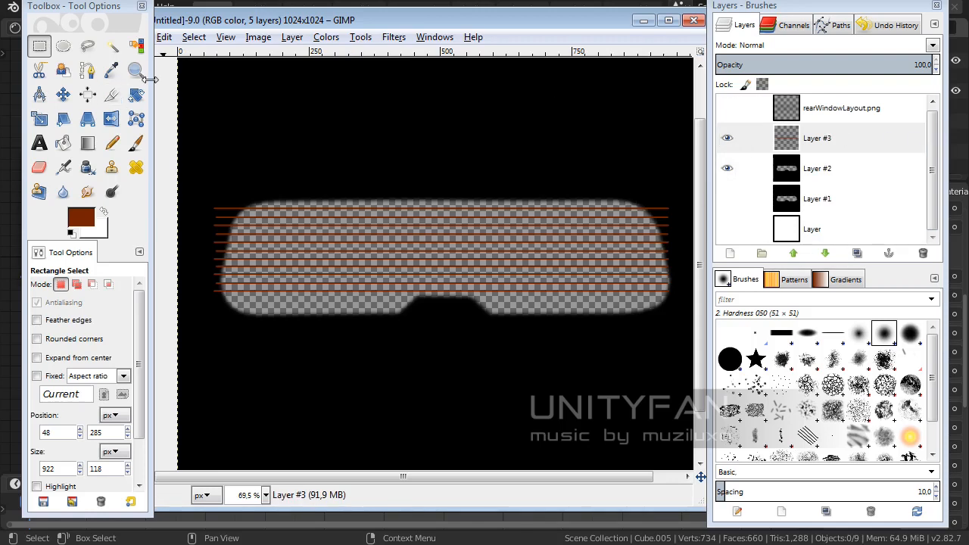
- Move the line layer, Layer #3, beneath Layer #2 so the black frame covers the line ends
drag(829, 143, 834, 186)
click(831, 256)
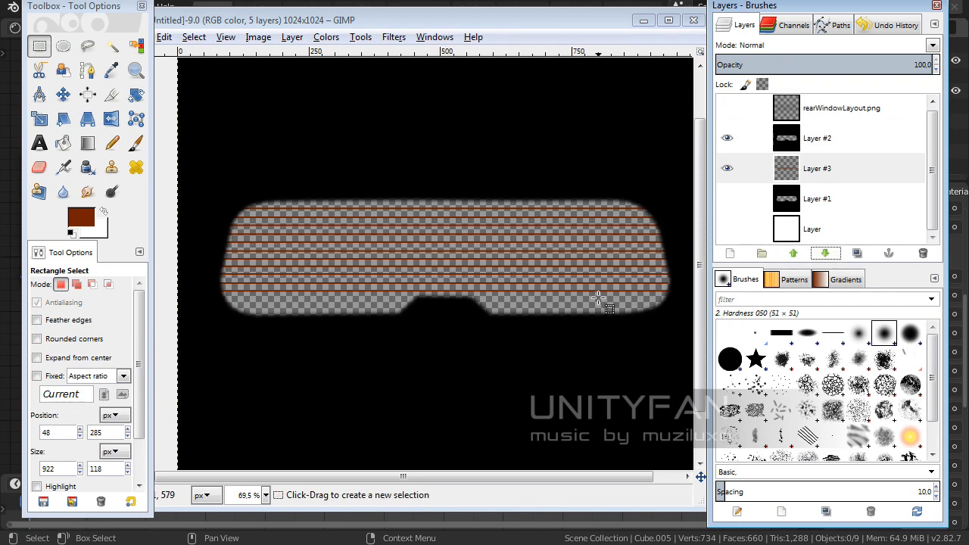
- Export the image with its reddish-brown lines over the existing rearWindowTexture.png
drag(241, 23, 274, 17)
click(173, 32)
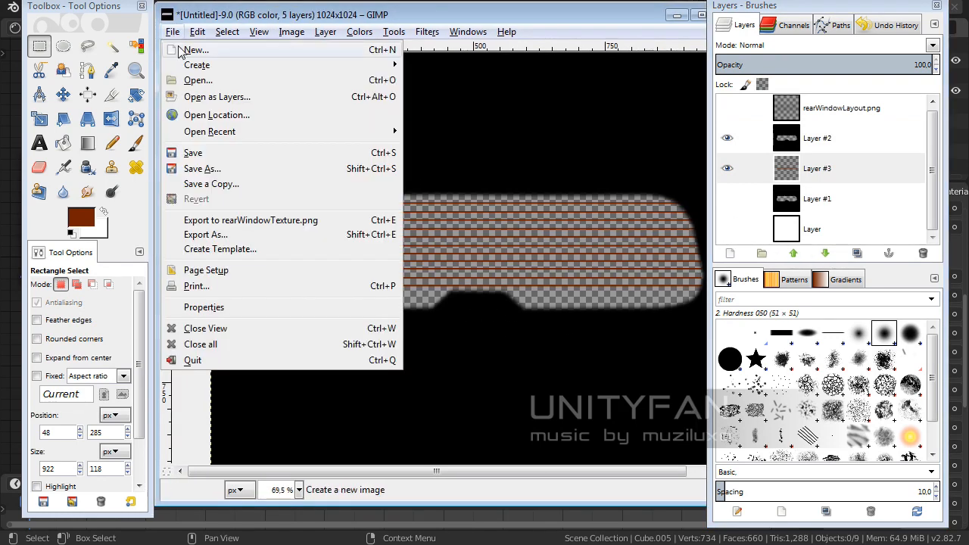
click(228, 221)
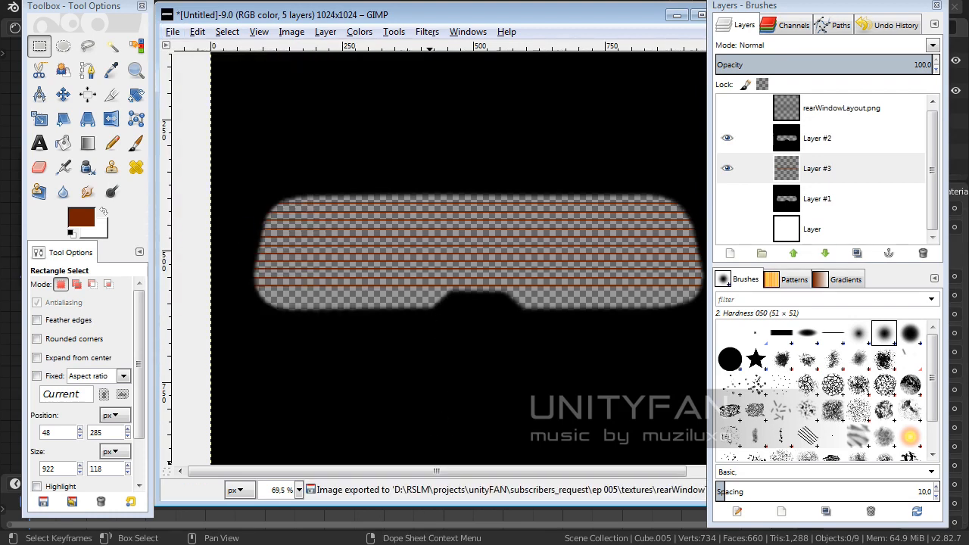
- Switch to Blender, load the updated rearWindowTexture.png into the image texture node, and inspect the lines on the car's rear window
key(alt+Tab)
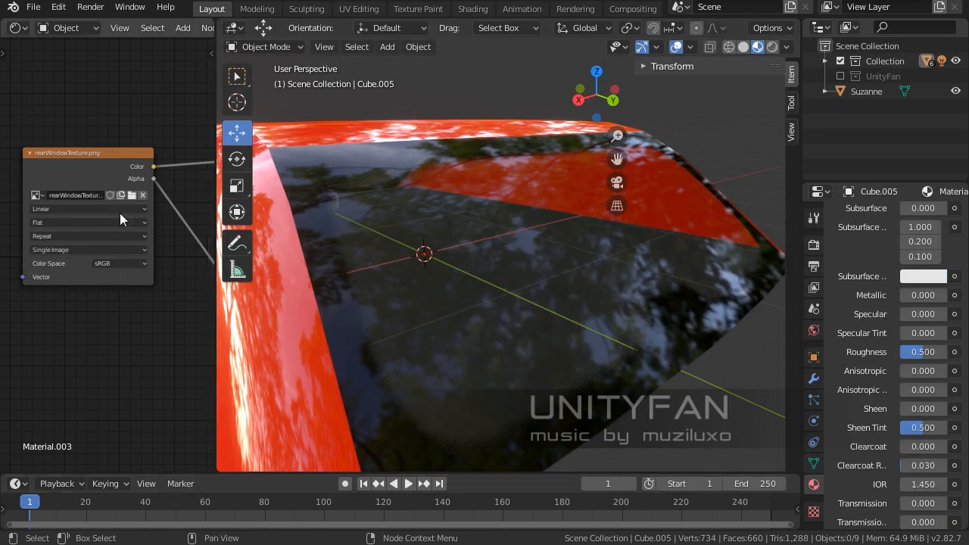
click(133, 195)
click(445, 187)
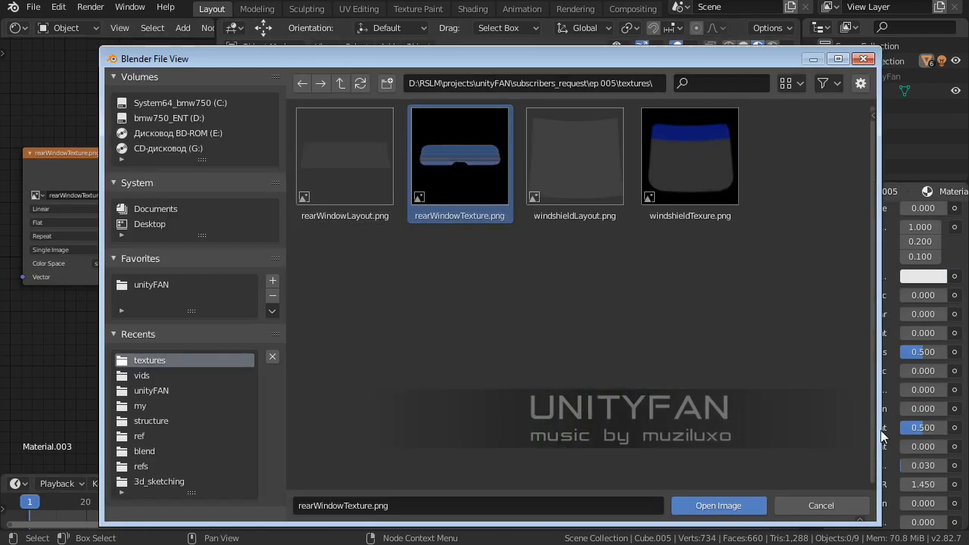
click(751, 506)
middle_drag(554, 381, 614, 286)
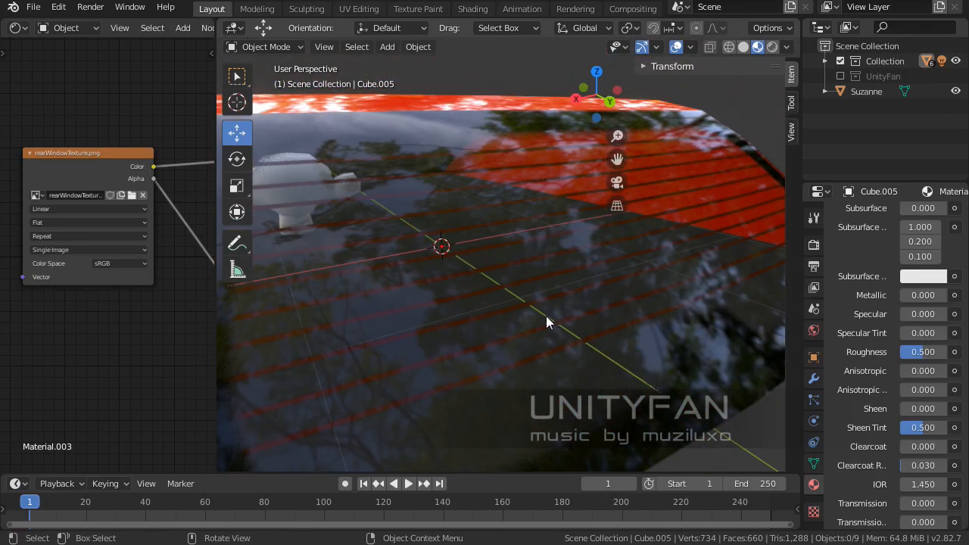
middle_drag(547, 353, 573, 335)
- Switch back to GIMP and delete the line layer, Layer #3
key(alt+Tab)
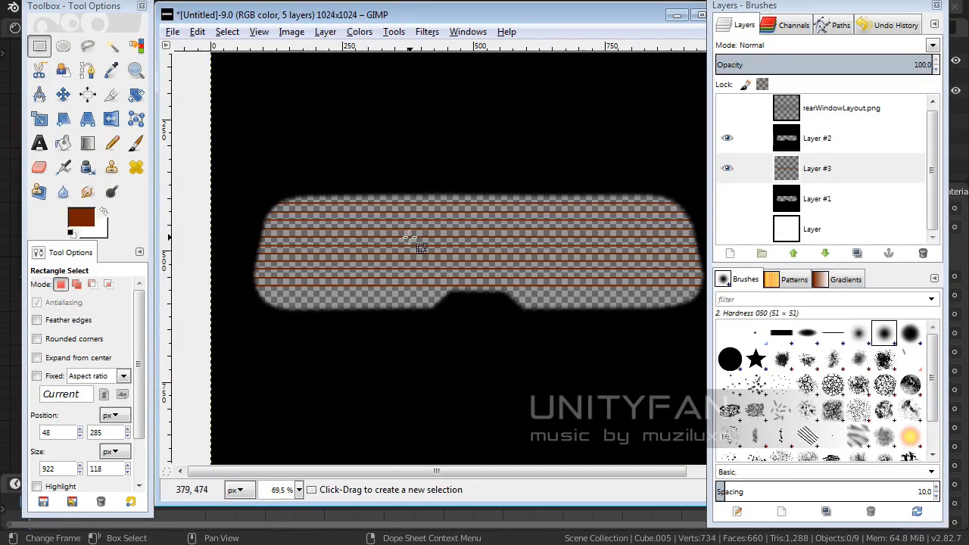
key(z)
click(923, 253)
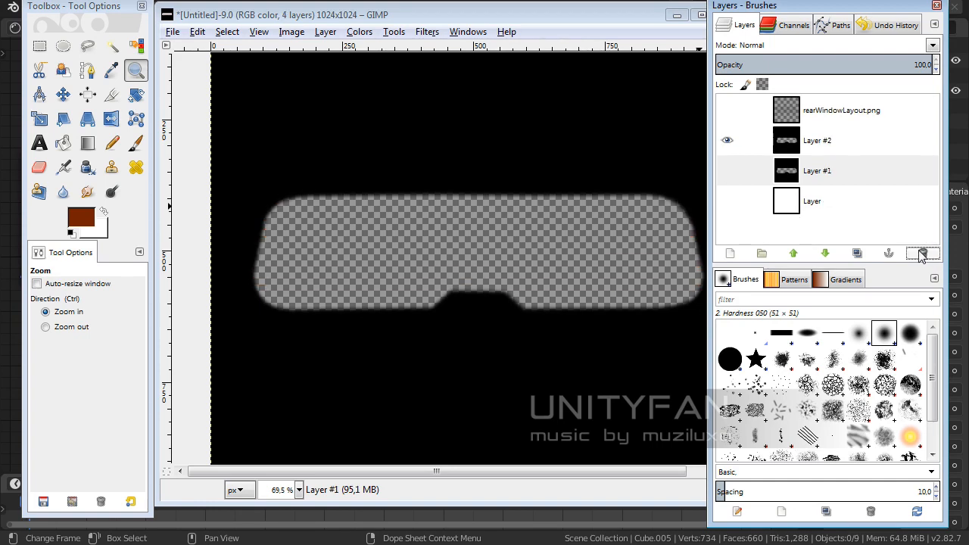
- Create a new path with the Paths tool: a straight two-anchor line across the upper part of the window cutout, overshooting its left edge
click(834, 25)
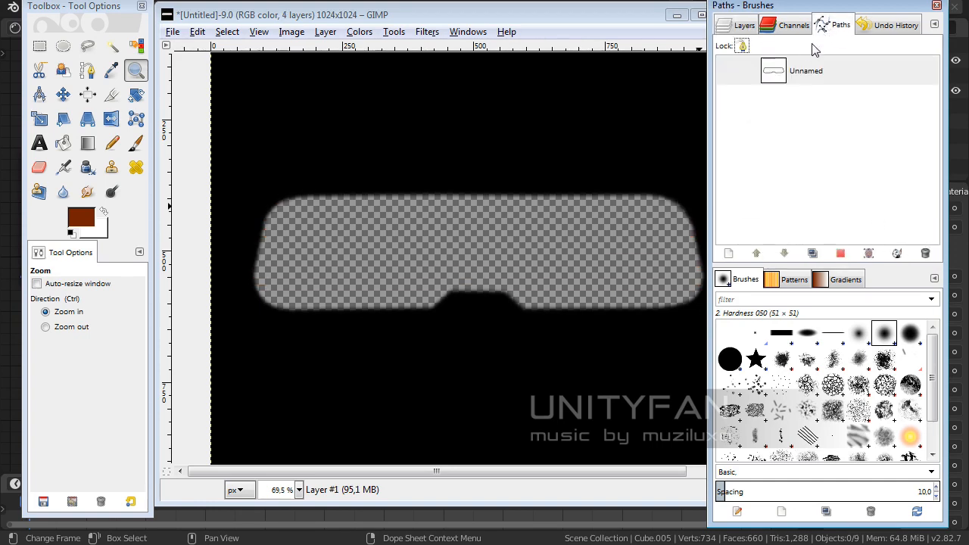
click(88, 71)
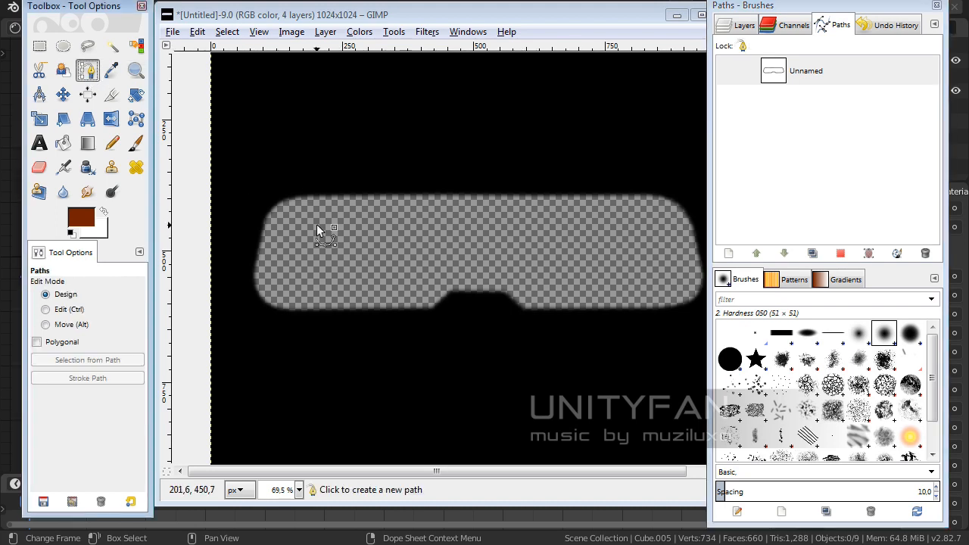
click(249, 209)
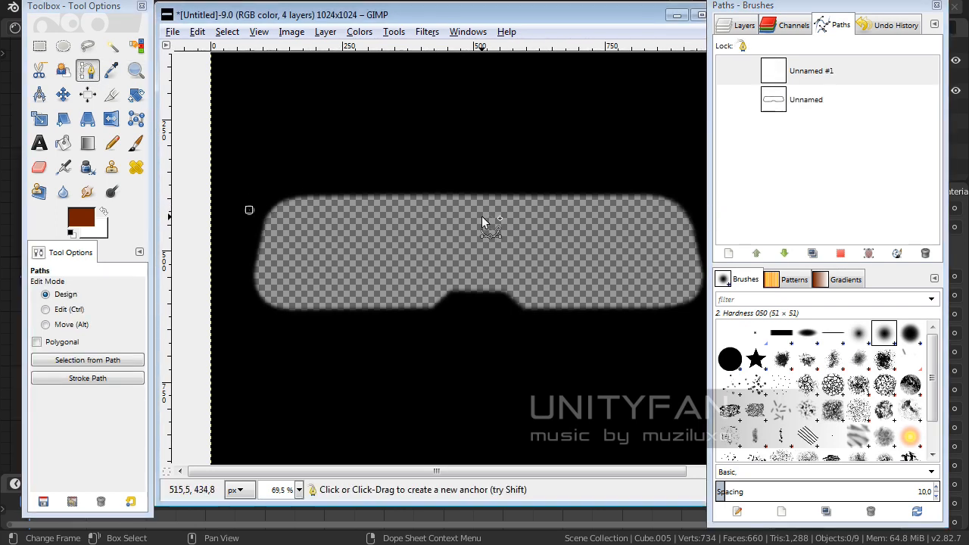
drag(693, 208, 703, 207)
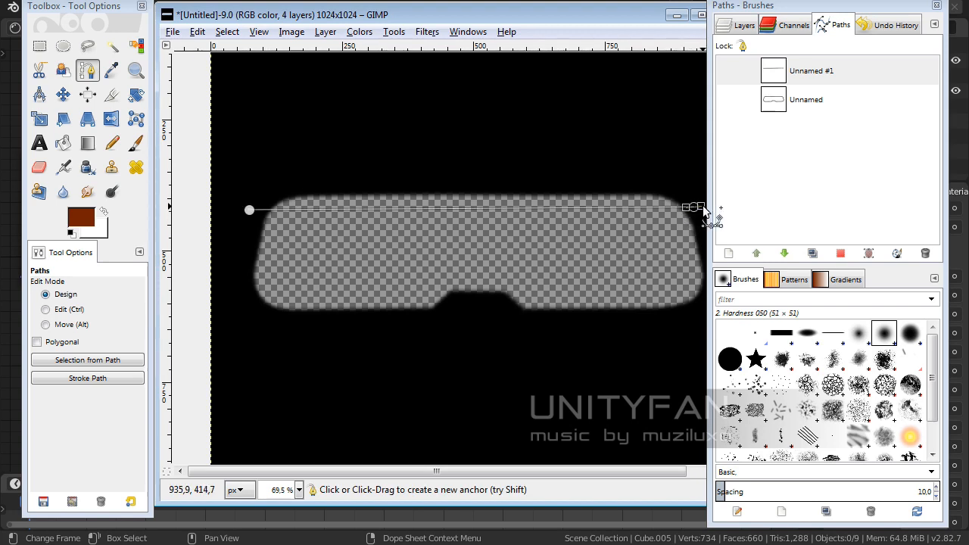
key(ctrl+z)
click(696, 203)
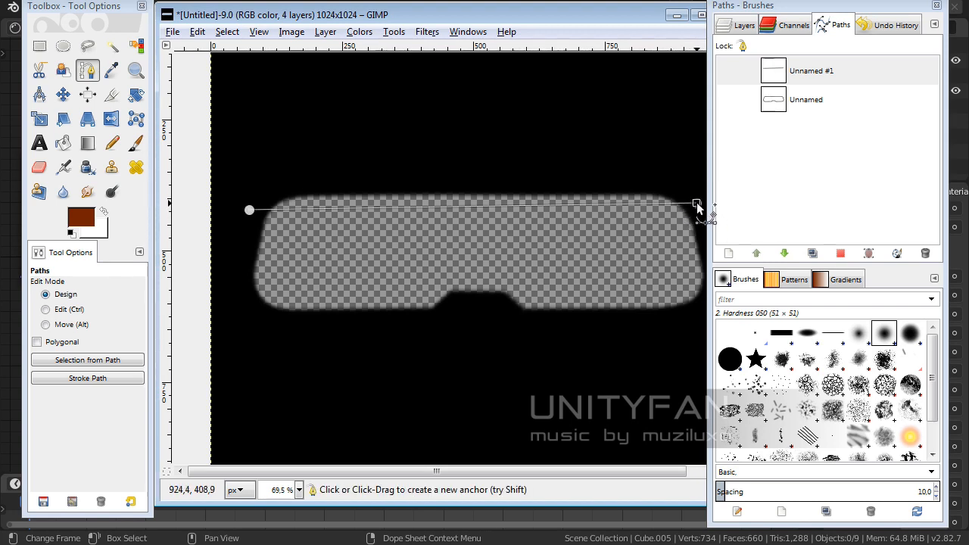
drag(696, 203, 703, 209)
key(ctrl+z)
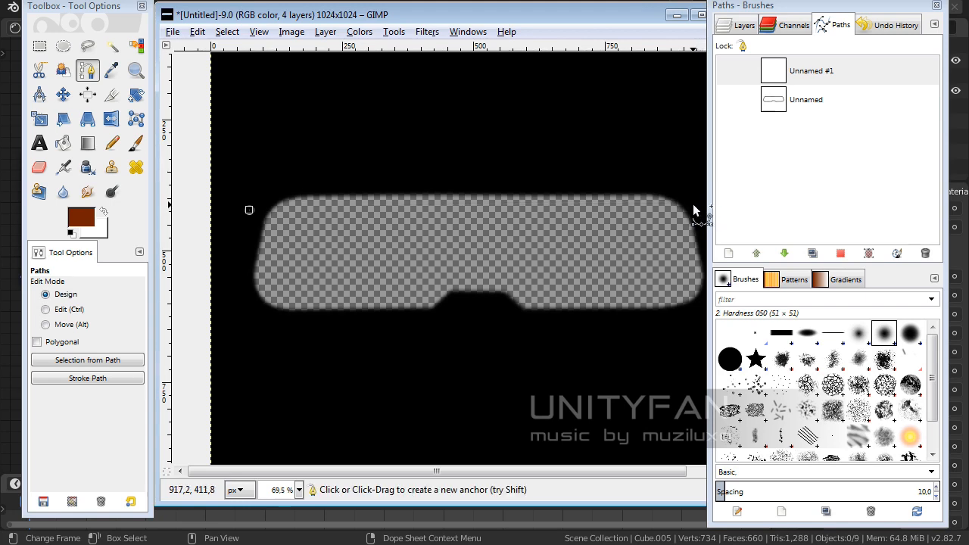
click(692, 204)
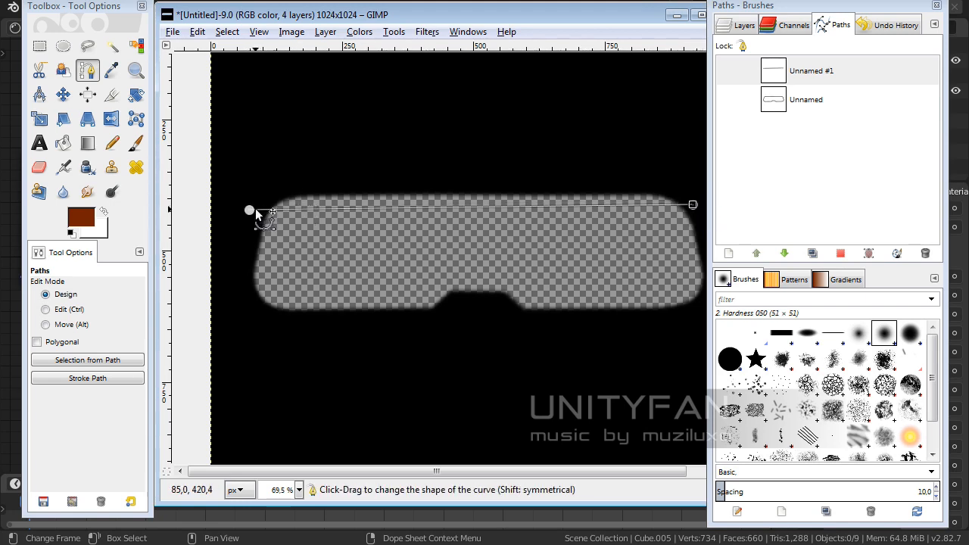
- Raise the line's left anchor to level it with the right one, and duplicate the path
click(250, 211)
drag(250, 211, 251, 206)
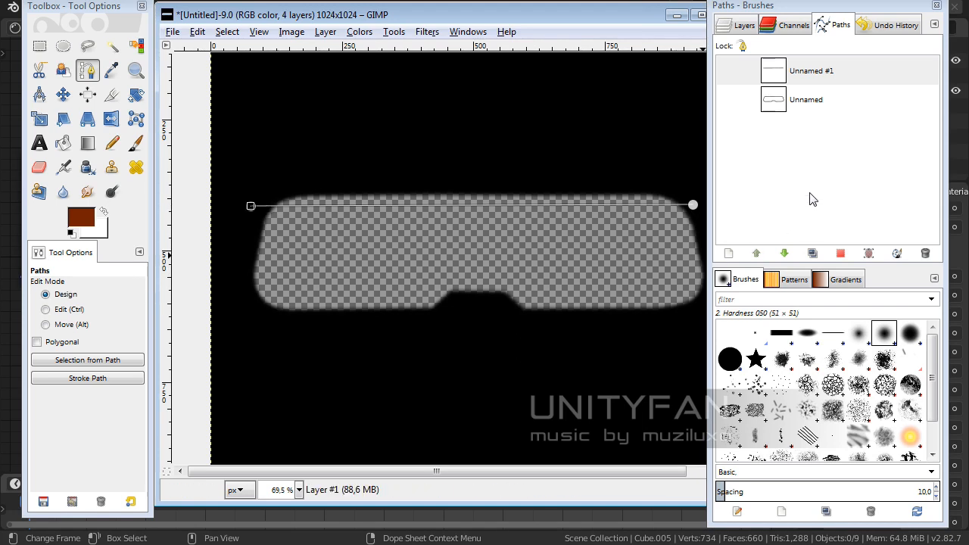
right_click(830, 73)
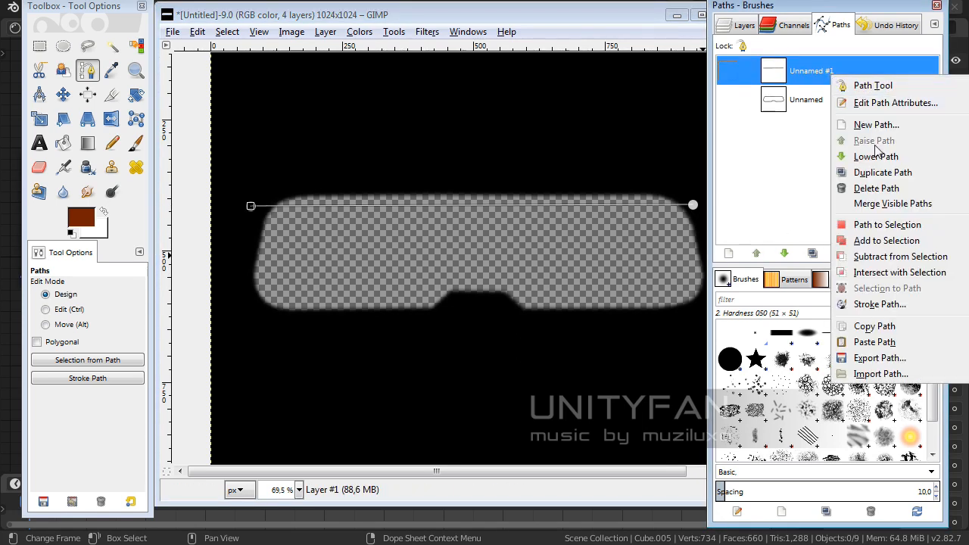
click(880, 172)
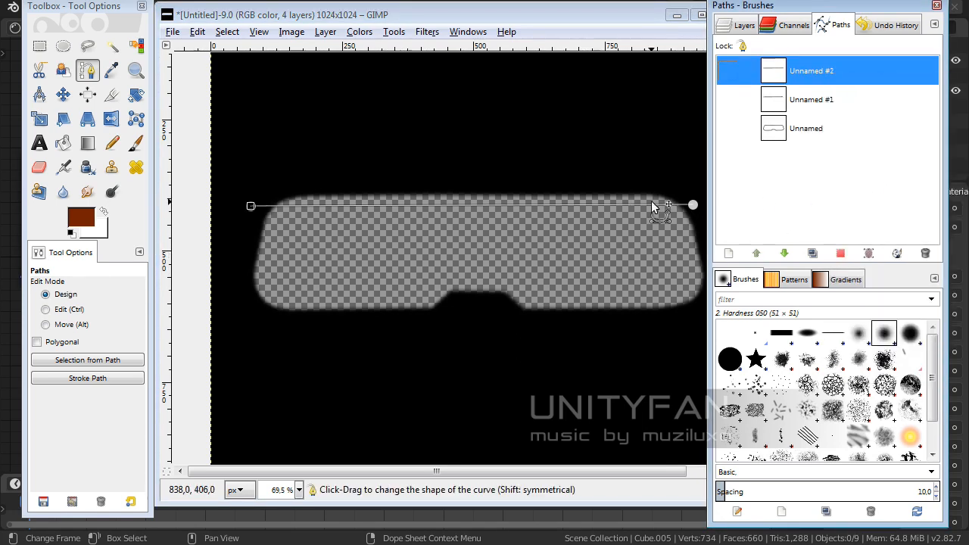
- Make both line paths visible and try to shift the duplicate with the Move tool
click(68, 98)
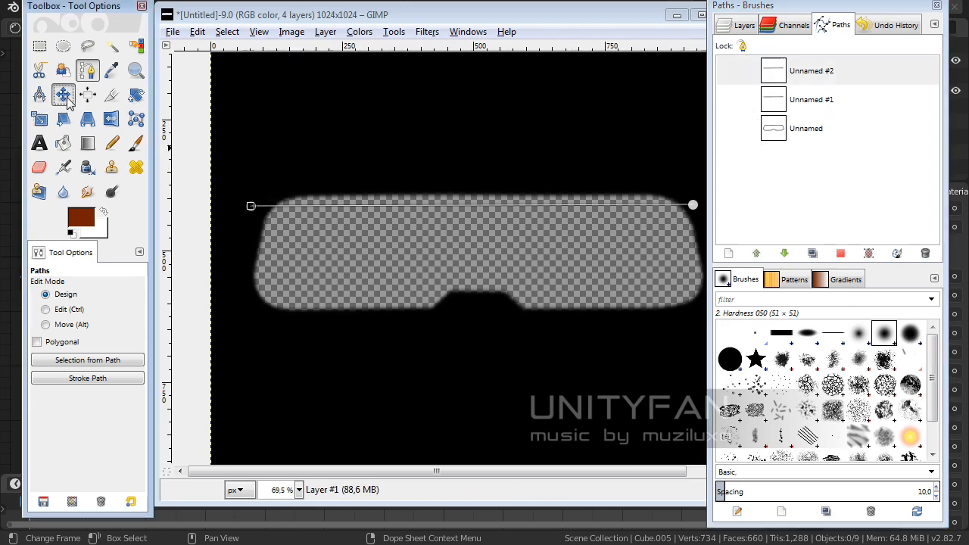
click(746, 100)
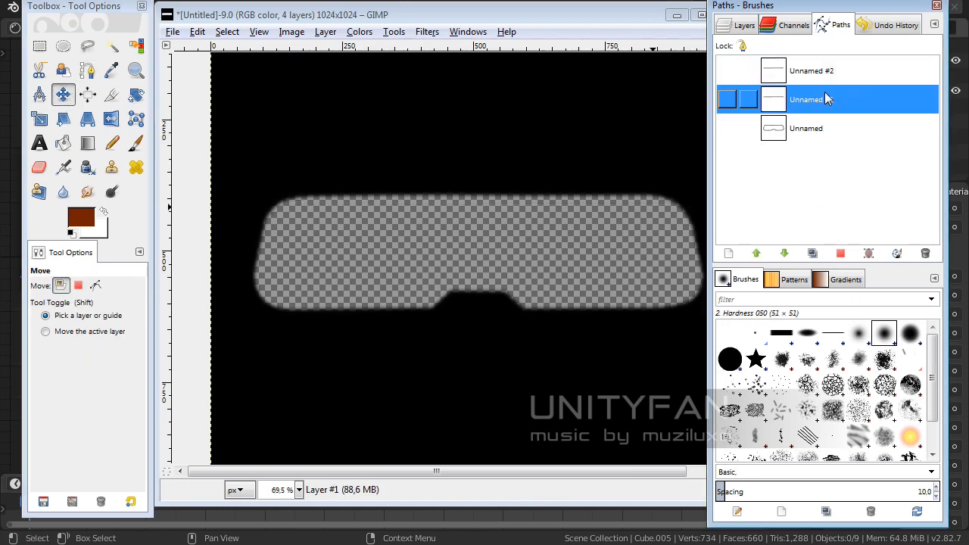
click(727, 73)
click(726, 99)
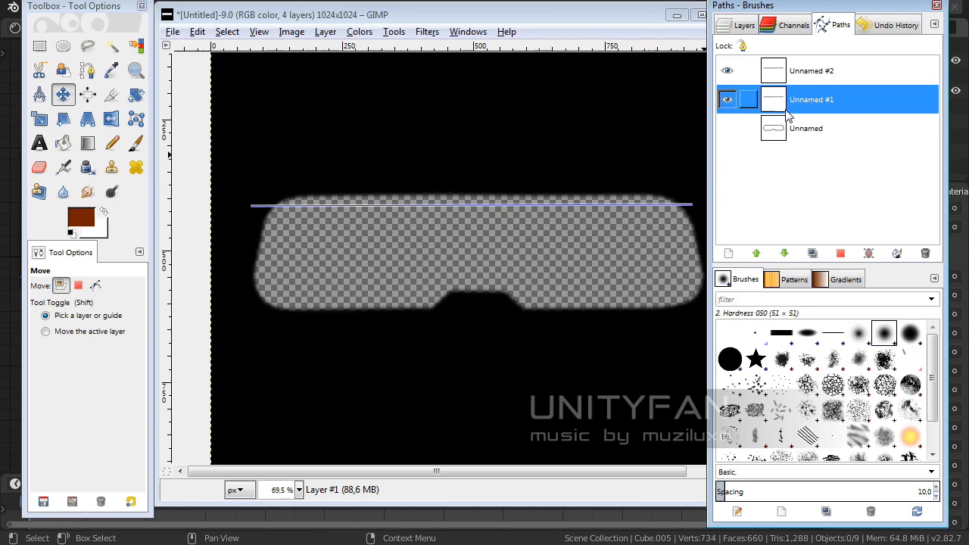
click(821, 72)
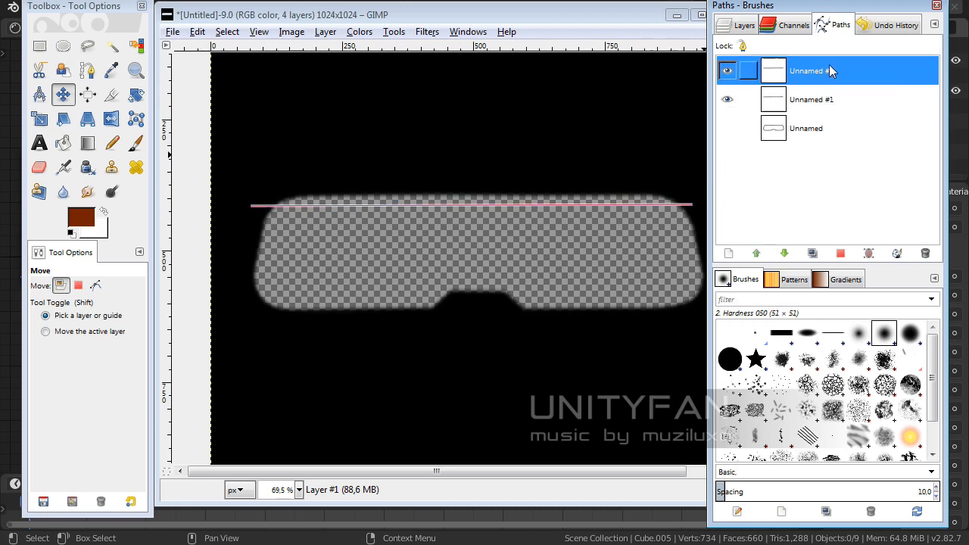
click(286, 204)
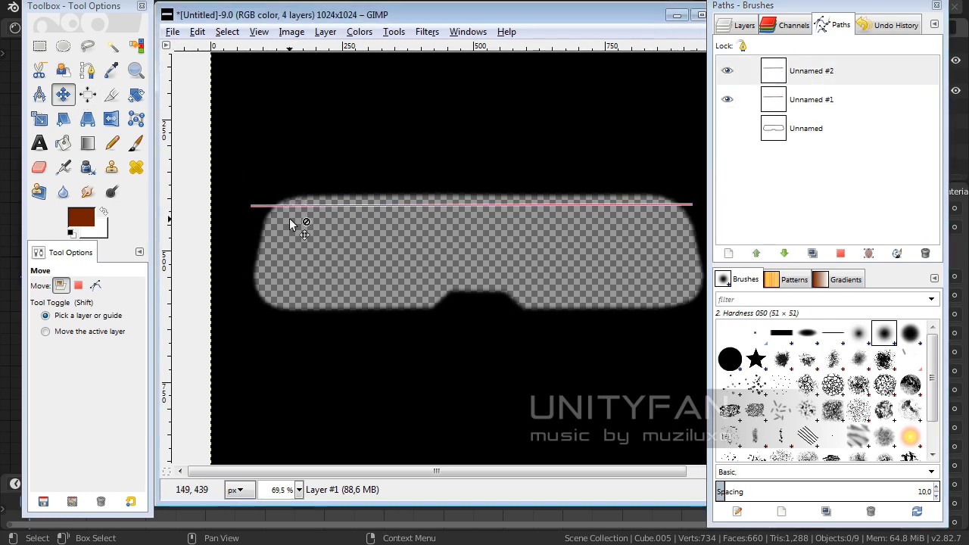
- Try to shift the duplicated path down with the Paths tool, and undo back to before the left anchor was raised
click(789, 74)
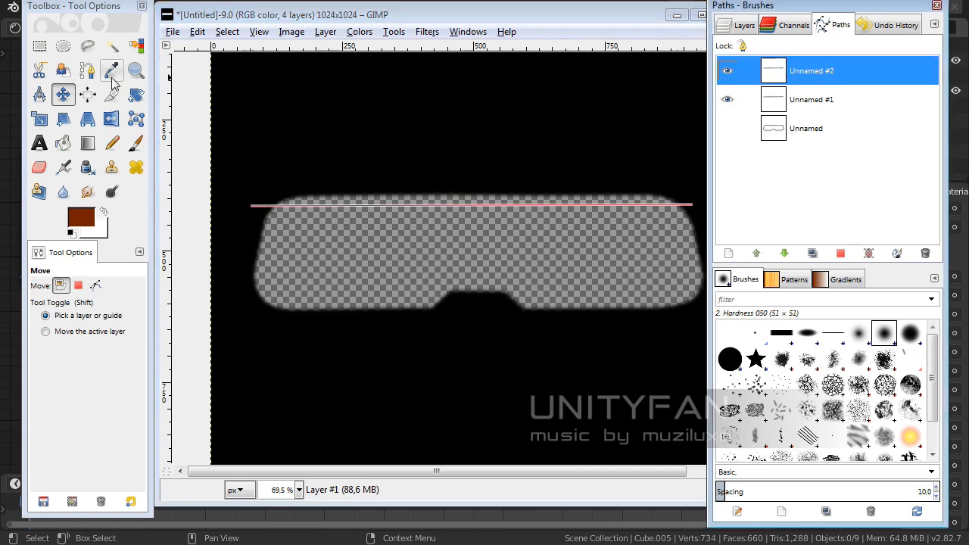
click(88, 70)
click(360, 205)
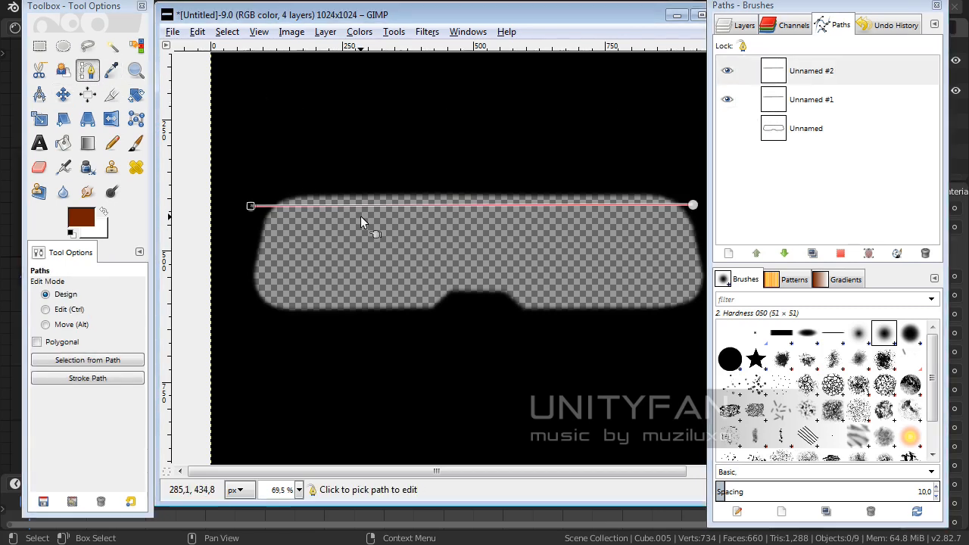
drag(359, 205, 358, 218)
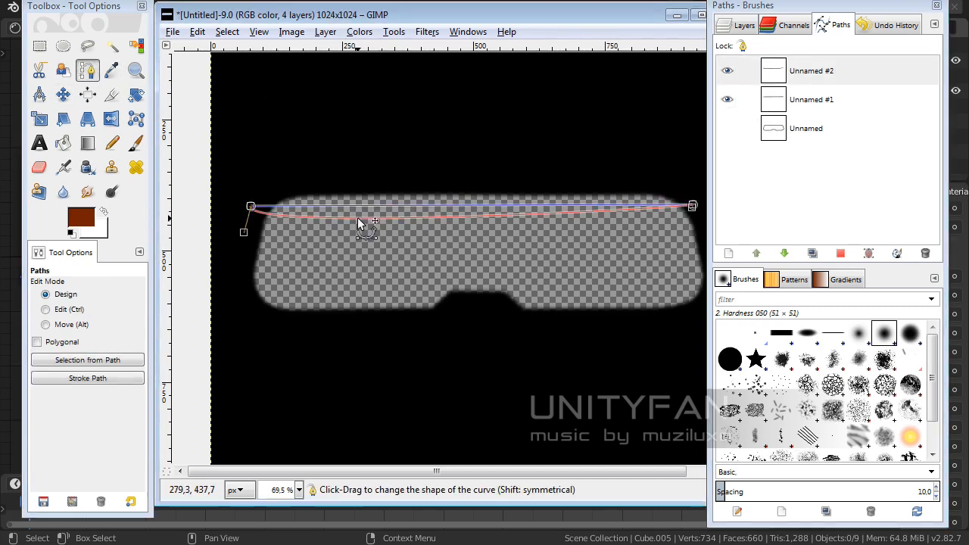
key(ctrl+z)
key(ctrl+z)
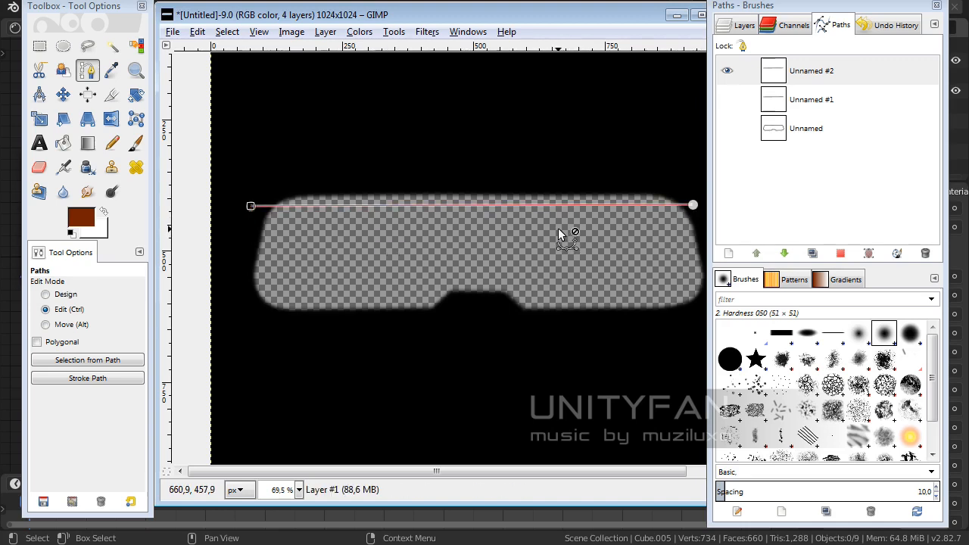
key(ctrl+z)
key(ctrl+z)
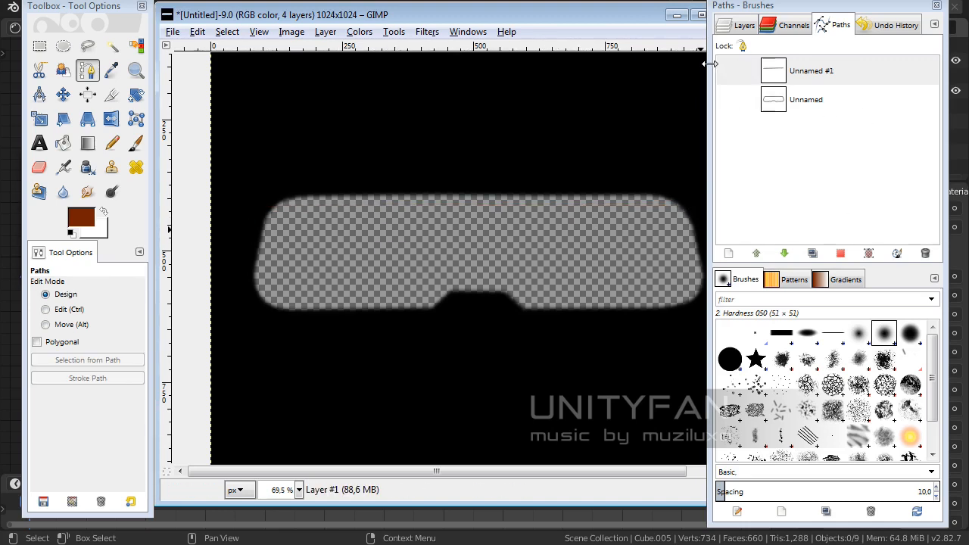
- Make the line path Unnamed #1 visible and activate it for editing with the Paths tool
click(727, 71)
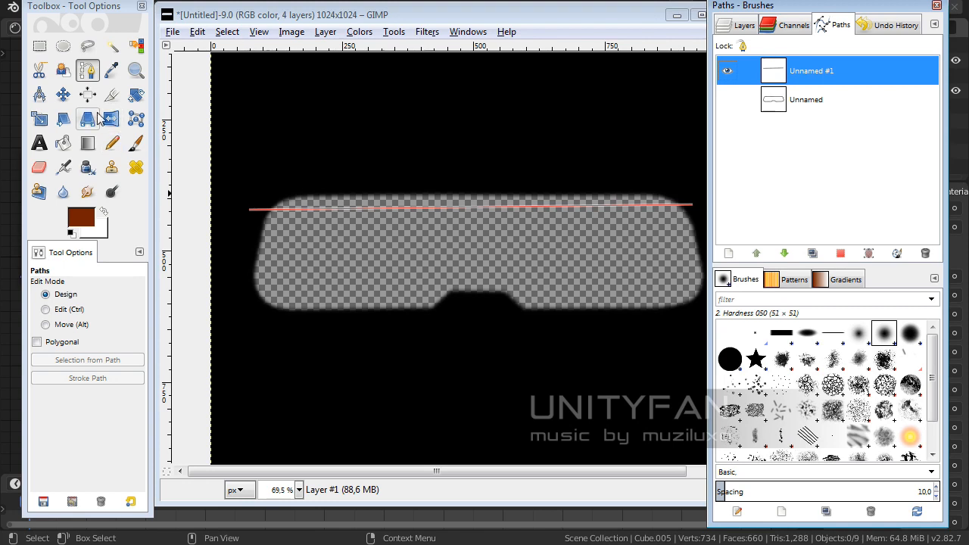
click(63, 94)
click(88, 70)
click(375, 206)
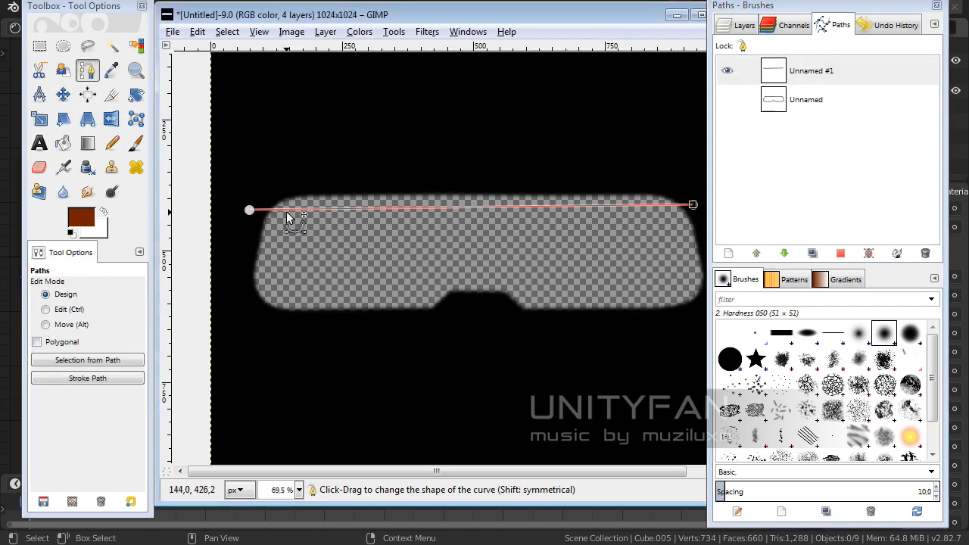
- Try to shift the line by its left section and by its right anchor, undoing each change
drag(291, 211, 287, 219)
key(ctrl+z)
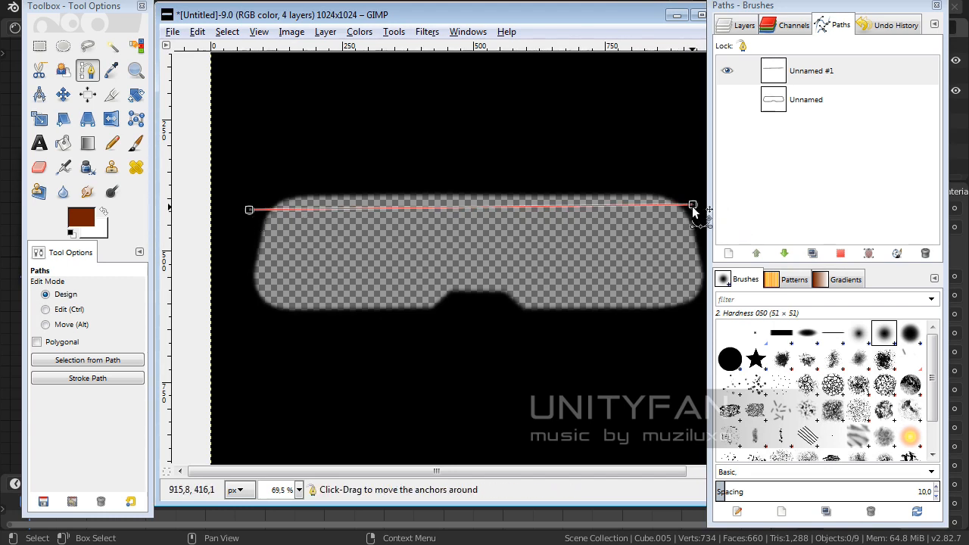
drag(692, 207, 694, 213)
key(ctrl+z)
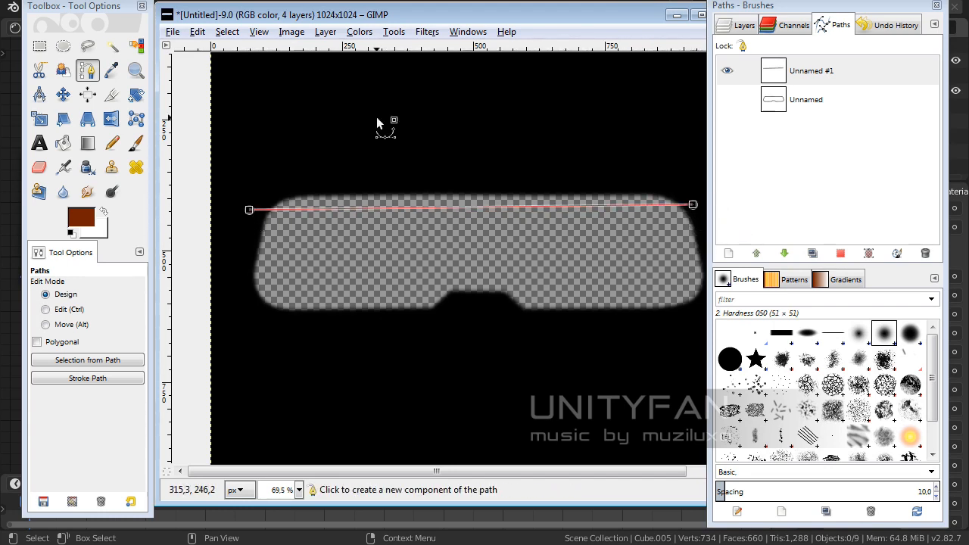
- Nudge the existing line slightly, and add a second straight line to the same path just below it, spanning the window cutout
drag(128, 7, 91, 8)
drag(236, 15, 196, 18)
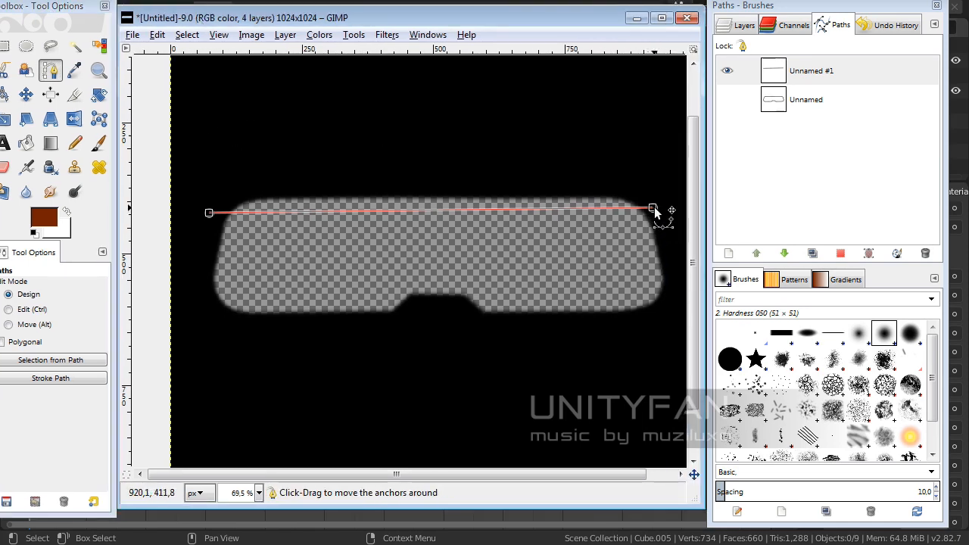
drag(655, 208, 665, 207)
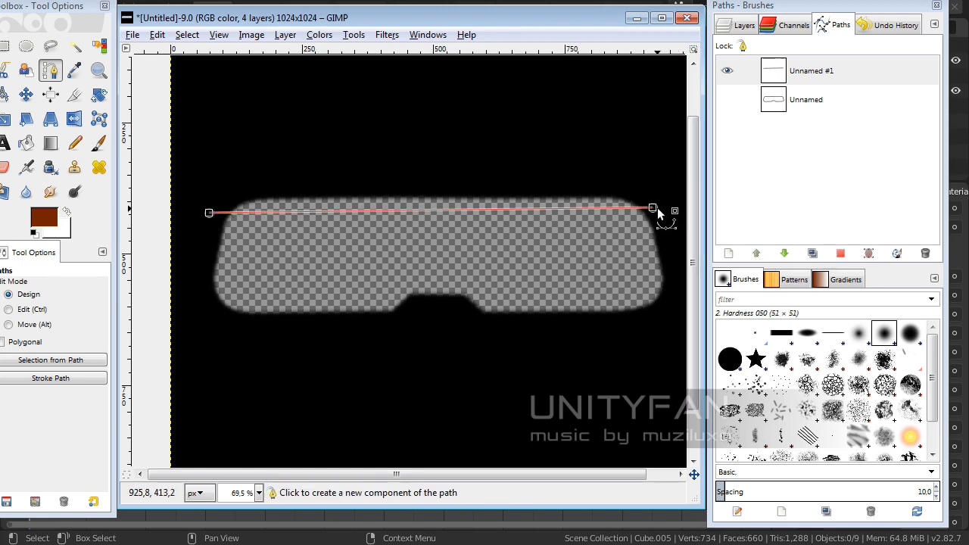
click(199, 225)
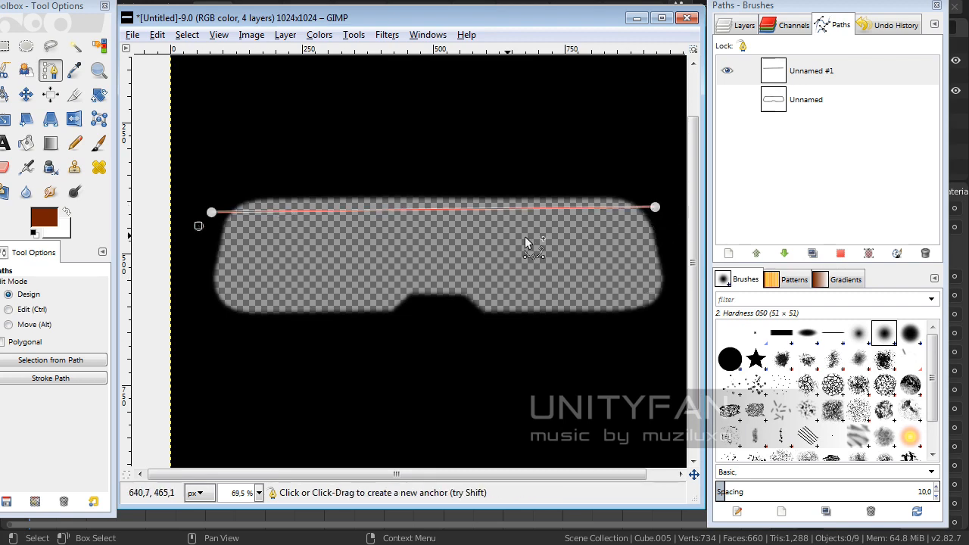
click(657, 221)
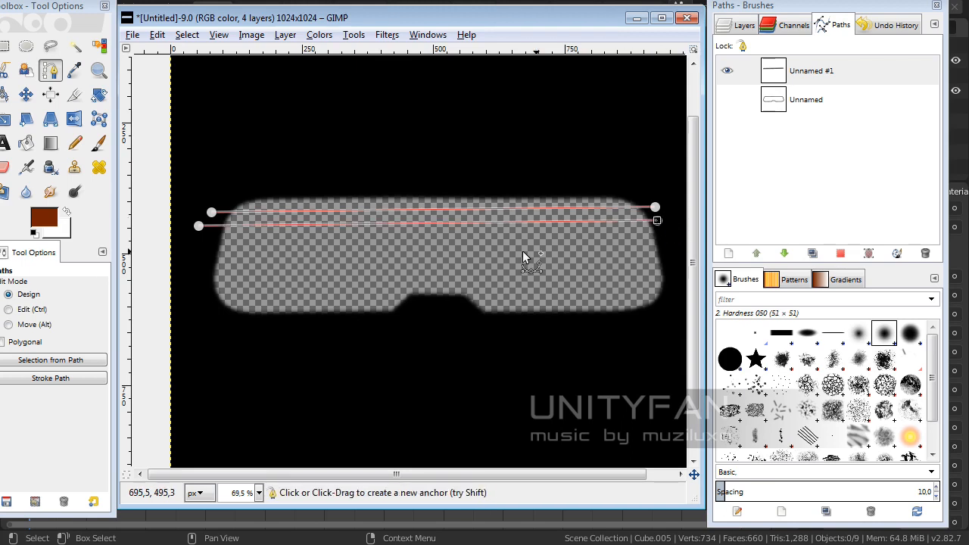
- Undo the second line added to the path, and reactivate the visible Unnamed #1 path for editing with the Paths tool
key(ctrl+z)
key(ctrl+z)
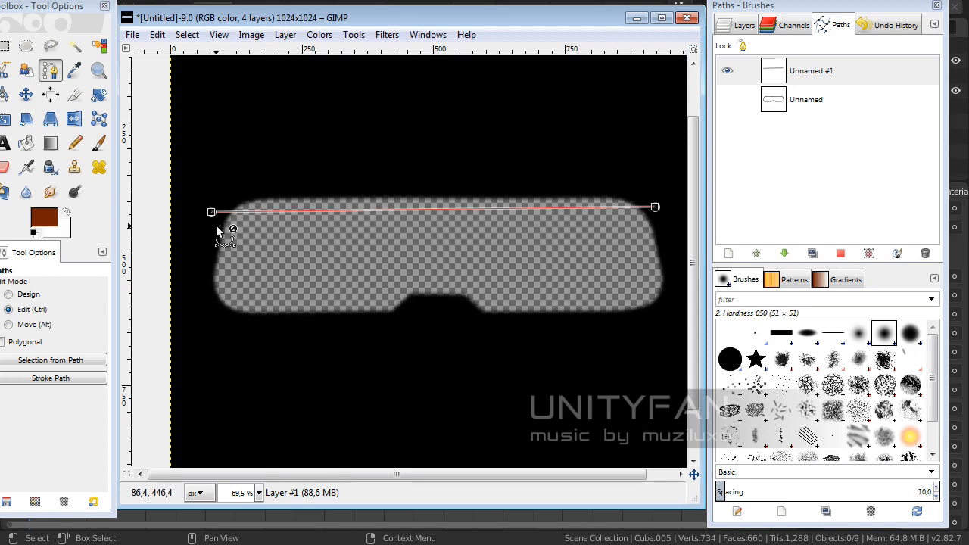
key(m)
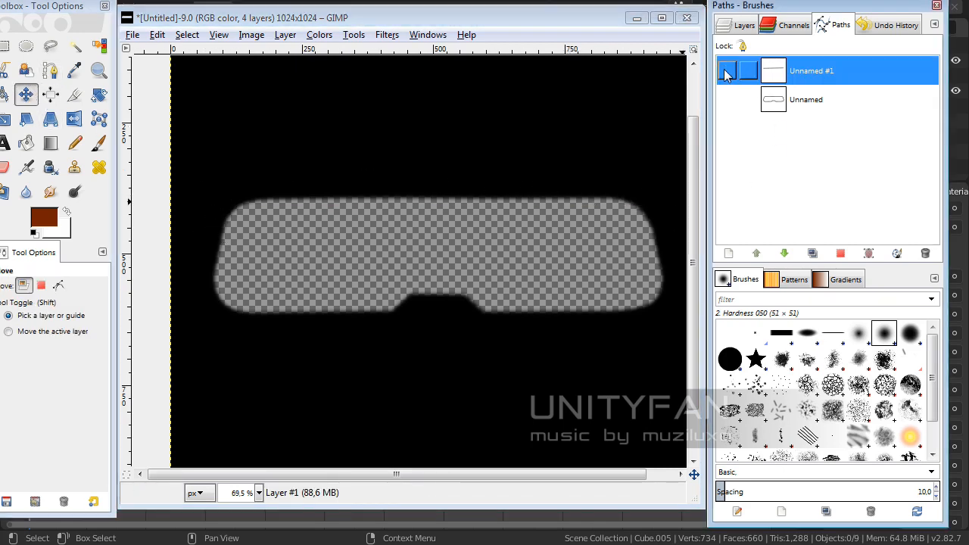
click(727, 71)
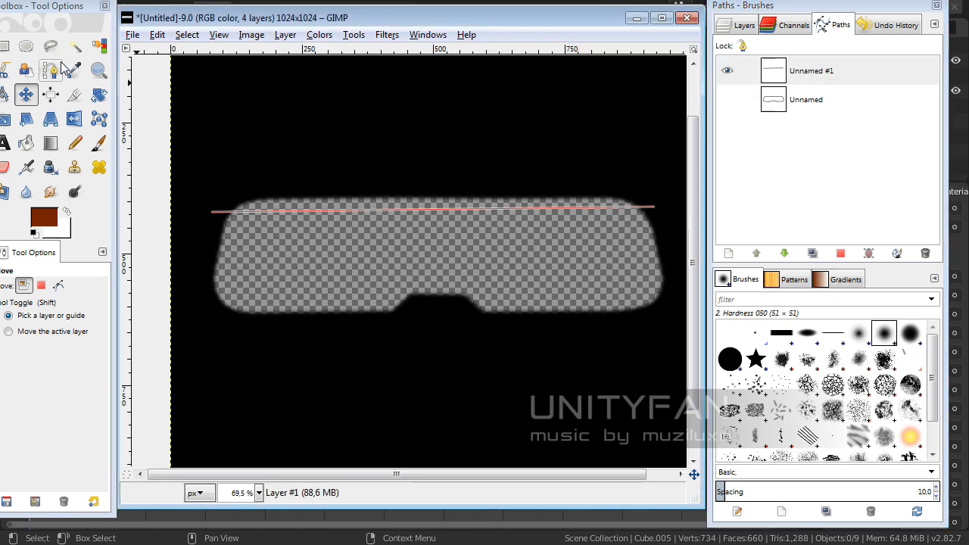
click(59, 69)
click(655, 206)
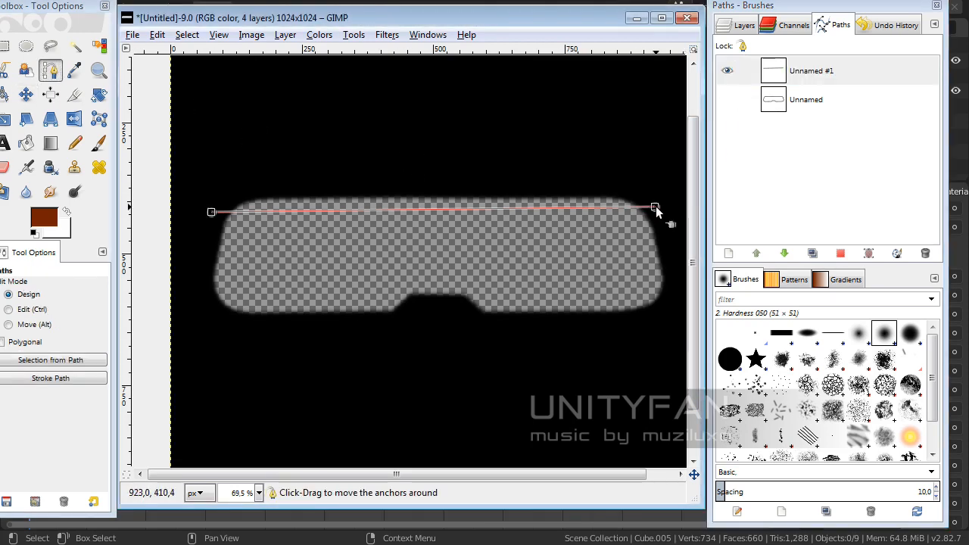
- Shift the whole Unnamed #1 line slightly down within the top part of the window cutout
alt+drag(656, 207, 654, 210)
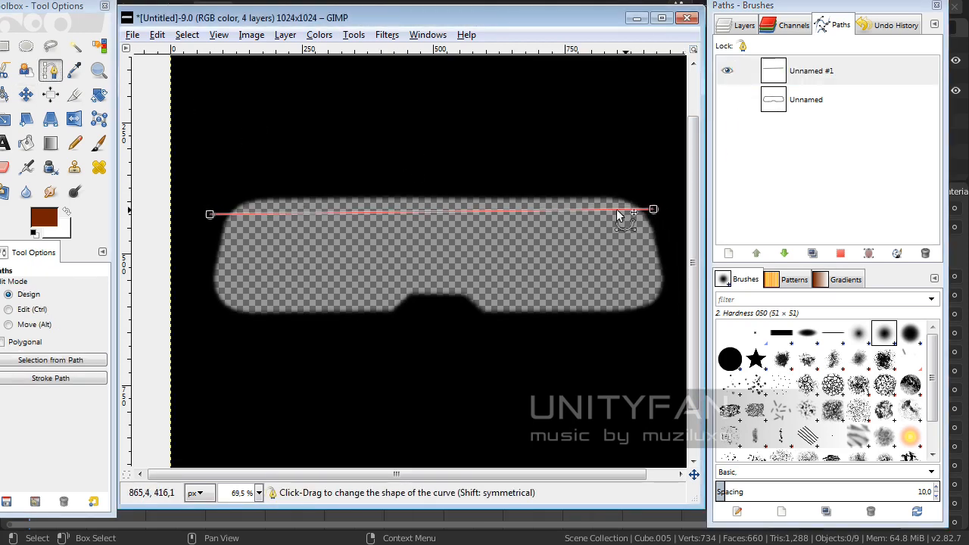
alt+drag(213, 221, 215, 218)
alt+drag(657, 212, 660, 216)
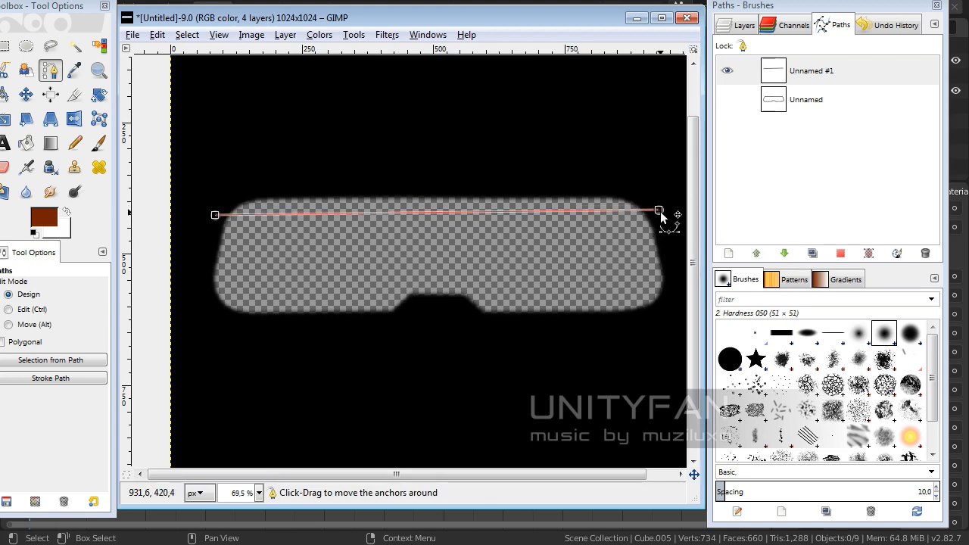
- Duplicate the Unnamed #1 line path and lower both end anchors of the copy so it runs just below the original
right_click(808, 79)
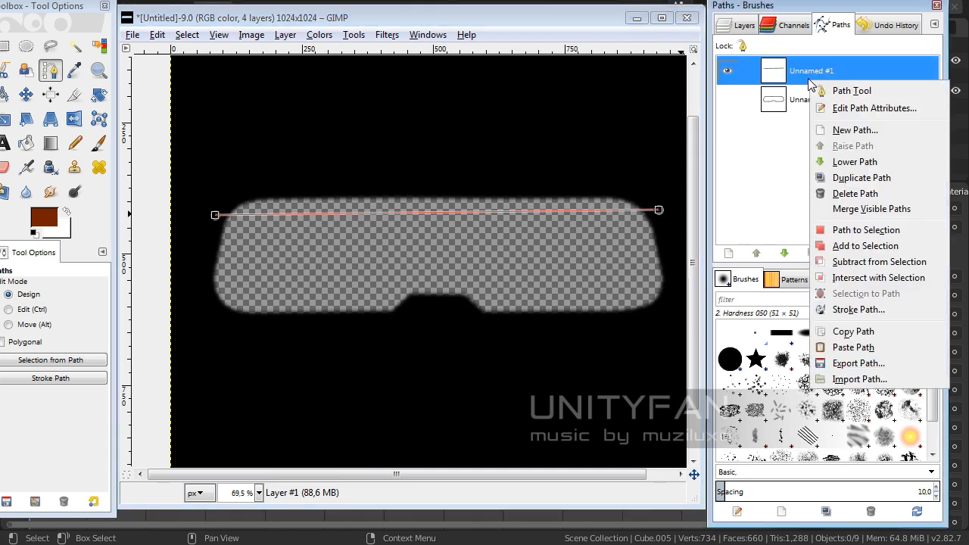
click(862, 178)
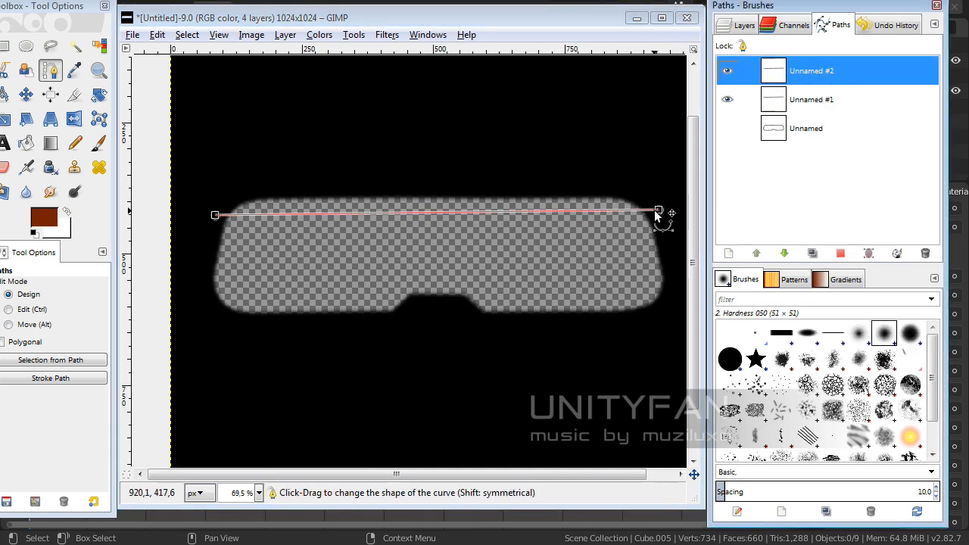
drag(654, 209, 647, 215)
key(ctrl+z)
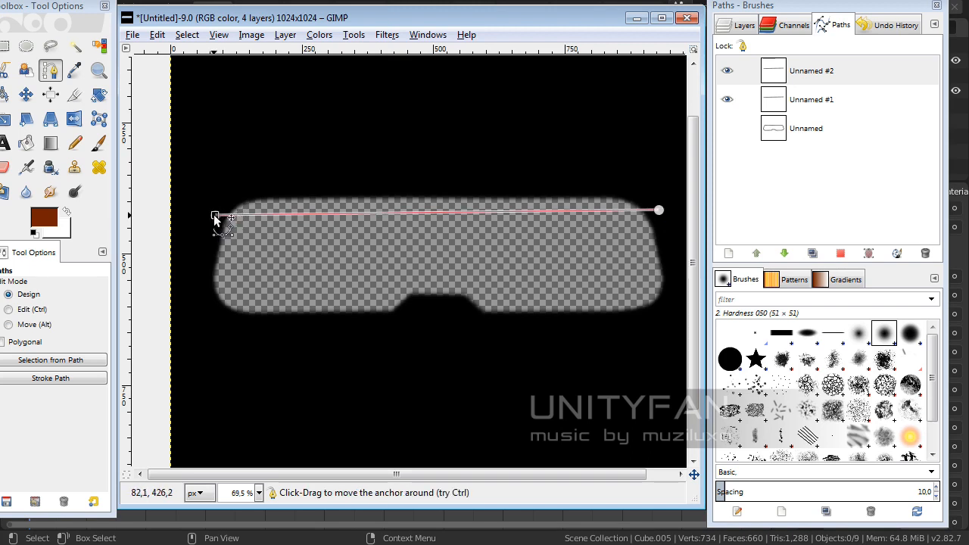
drag(215, 218, 214, 233)
drag(664, 213, 662, 224)
drag(212, 233, 214, 227)
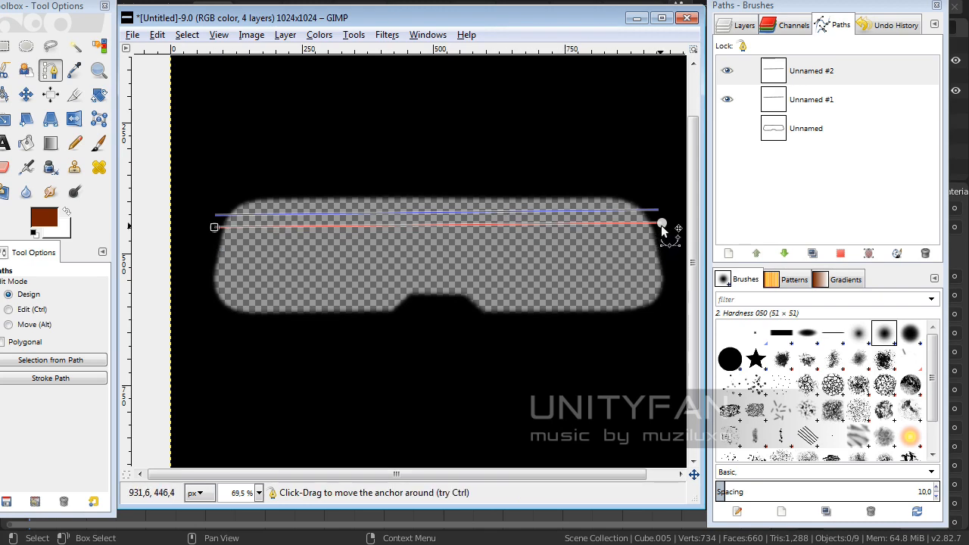
drag(661, 225, 660, 219)
drag(211, 227, 208, 221)
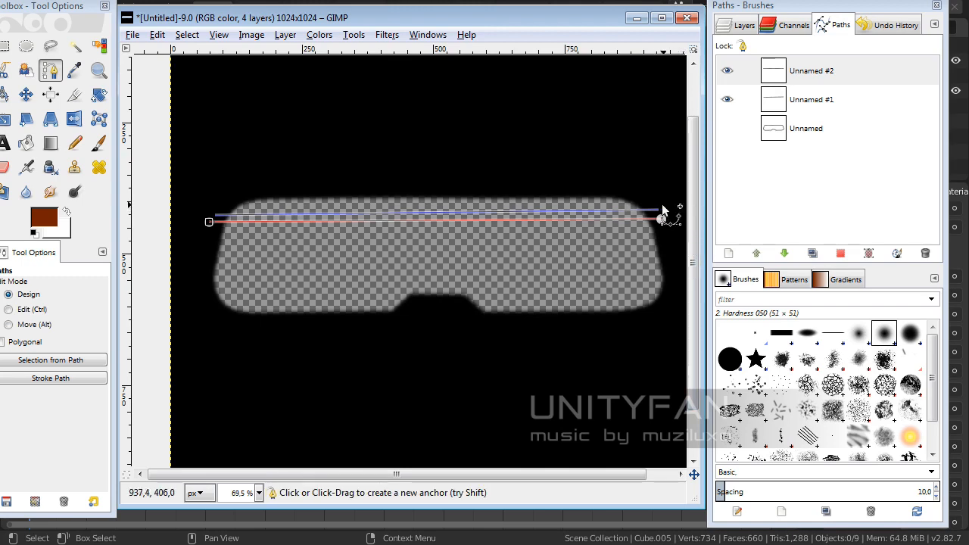
drag(657, 208, 659, 211)
key(ctrl+z)
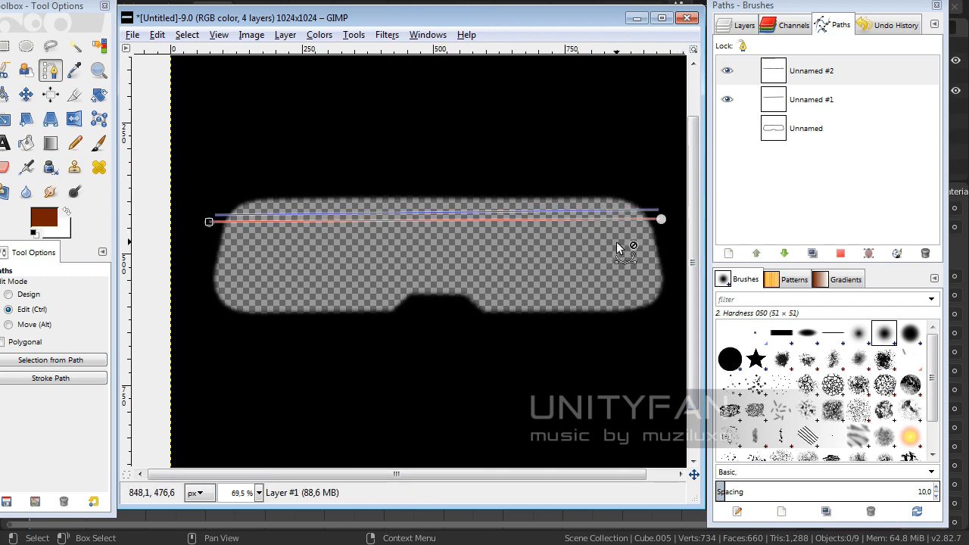
- Try to align the Unnamed #1 line with the copy by lowering its right anchor and slightly raising its left anchor
click(99, 71)
drag(658, 254, 549, 182)
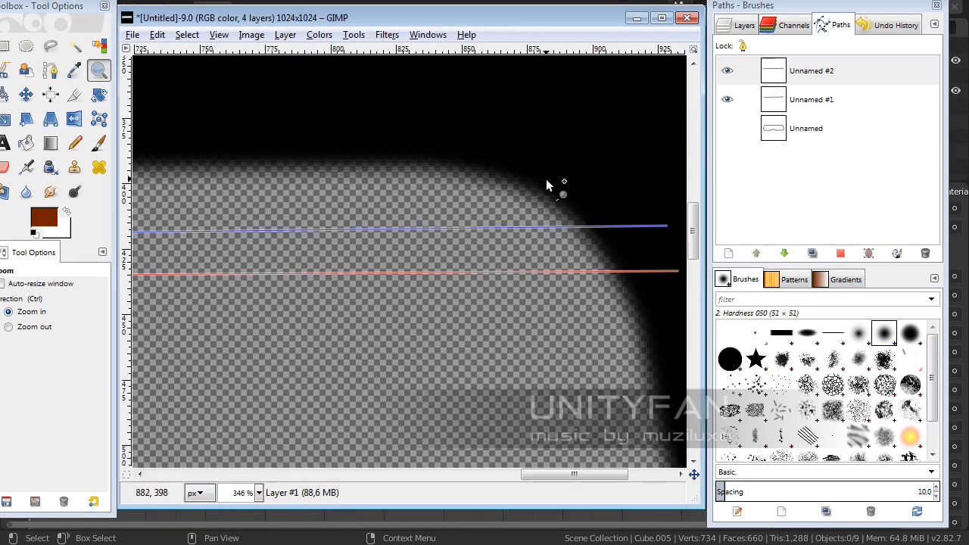
click(50, 71)
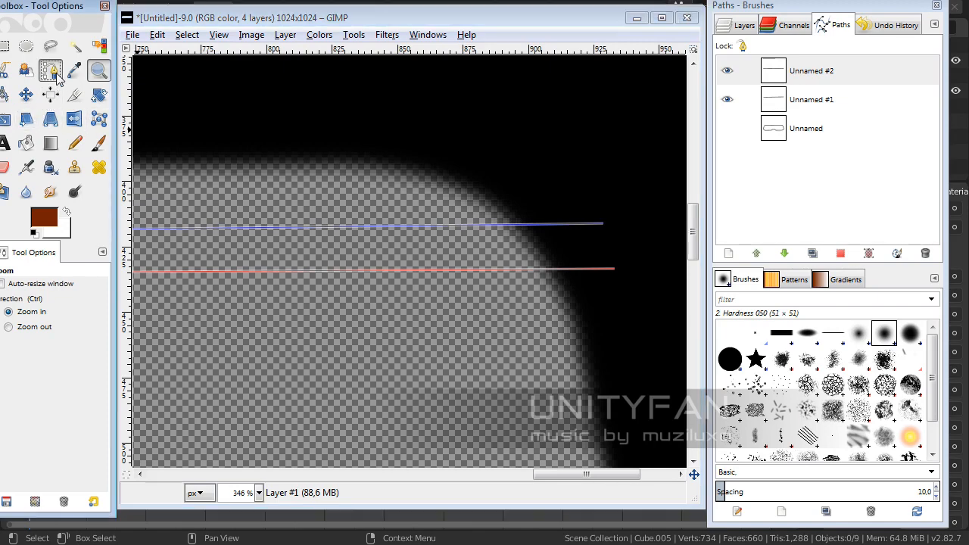
click(601, 225)
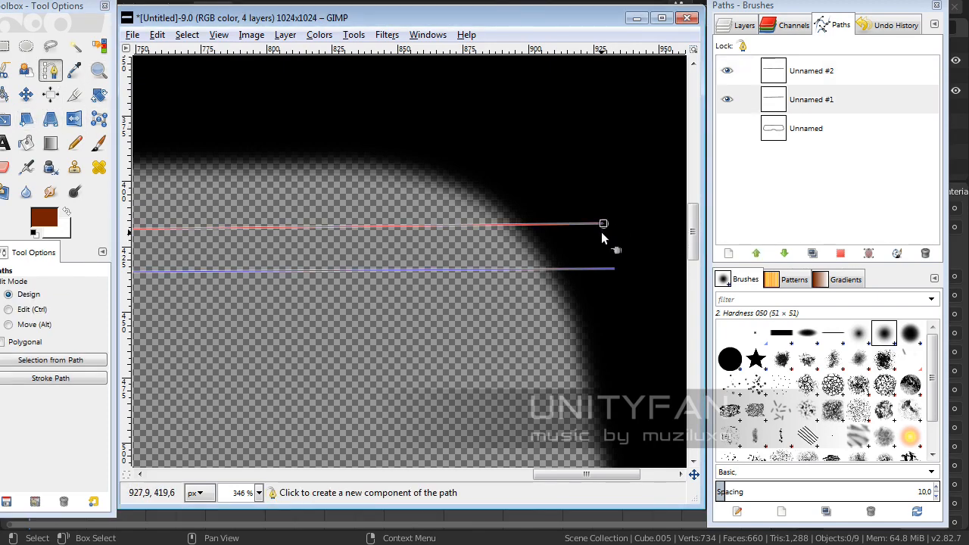
drag(604, 225, 607, 240)
middle_drag(439, 292, 659, 279)
middle_drag(269, 293, 636, 291)
middle_drag(373, 292, 639, 302)
middle_drag(360, 303, 605, 301)
middle_drag(265, 300, 638, 305)
middle_drag(310, 309, 592, 308)
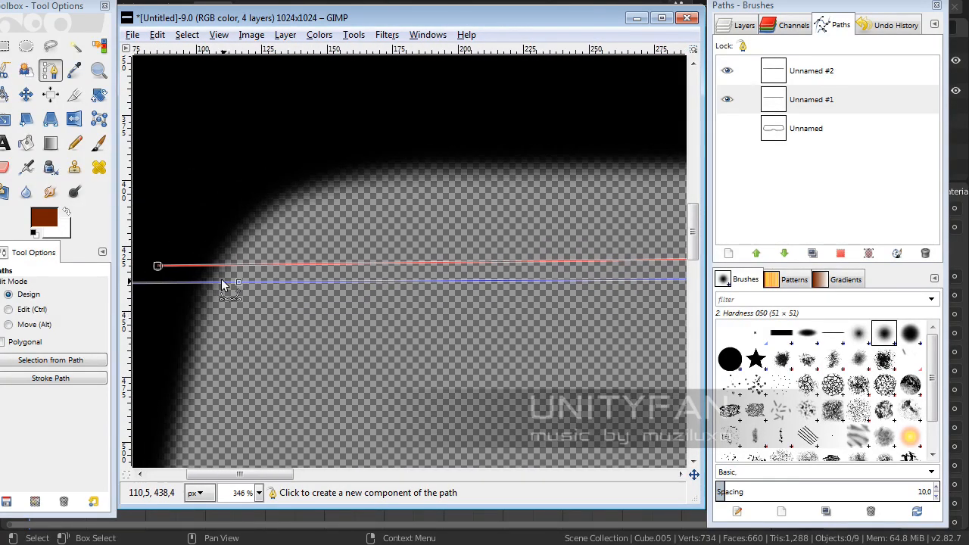
drag(158, 267, 160, 259)
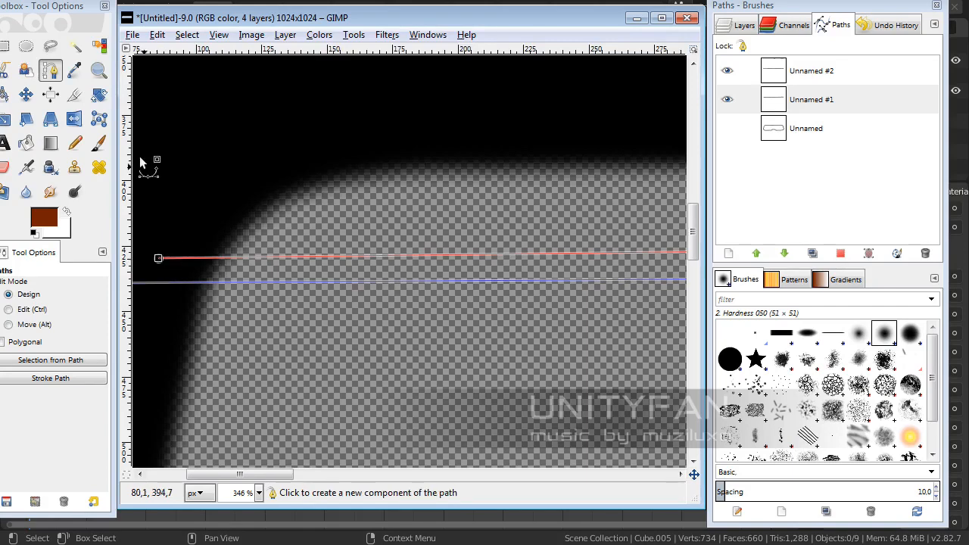
- Try to refine the spacing of the Unnamed #1 line above the copy by readjusting its left and right anchors
click(98, 70)
click(328, 218)
ctrl+click(328, 215)
ctrl+click(328, 215)
ctrl+click(328, 215)
mouse_move(489, 278)
middle_down()
mouse_move(302, 276)
mouse_move(424, 277)
middle_up()
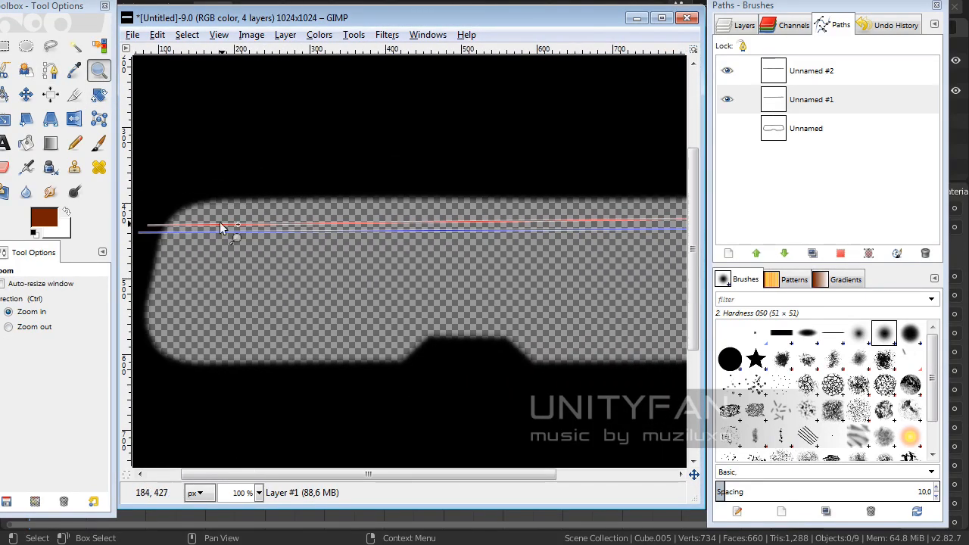
click(50, 70)
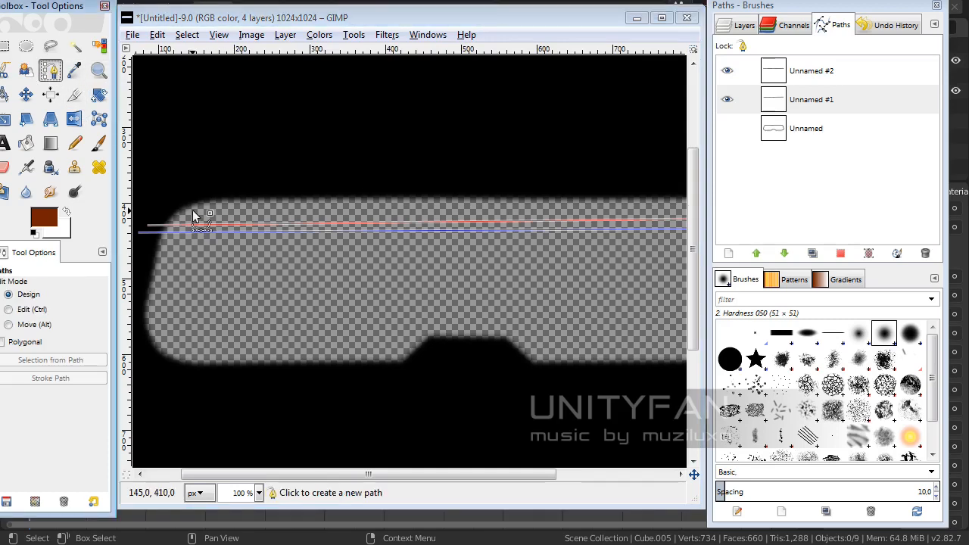
click(151, 227)
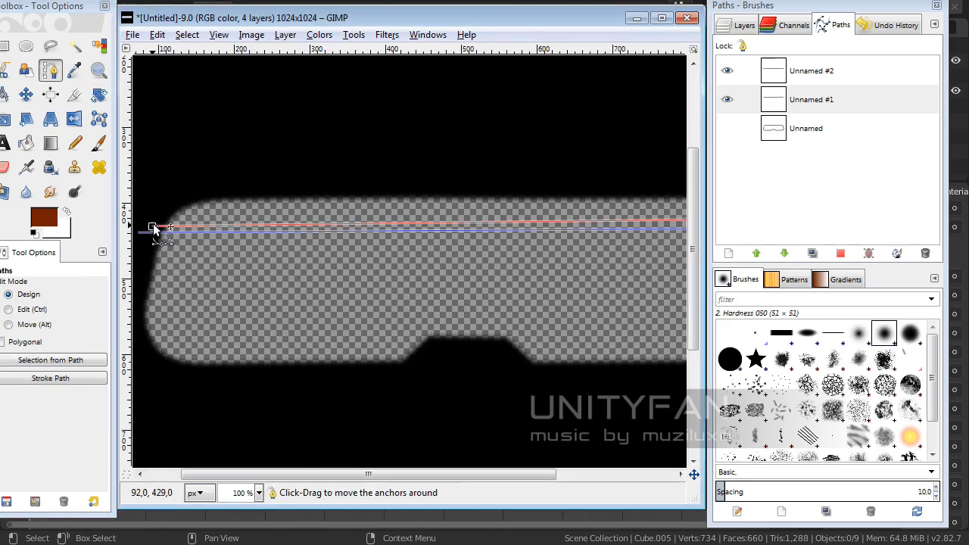
drag(153, 226, 151, 222)
scroll(590, 269, right, 5)
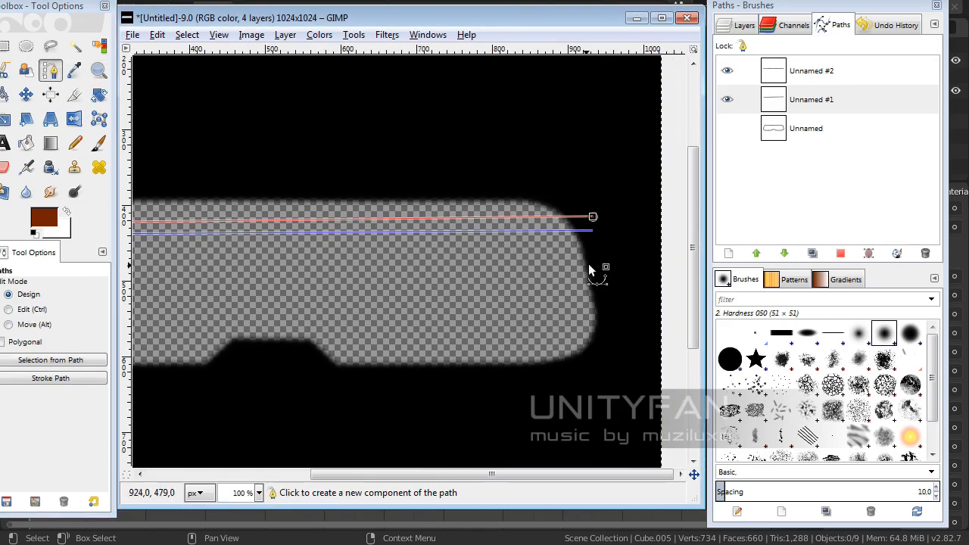
drag(593, 217, 594, 221)
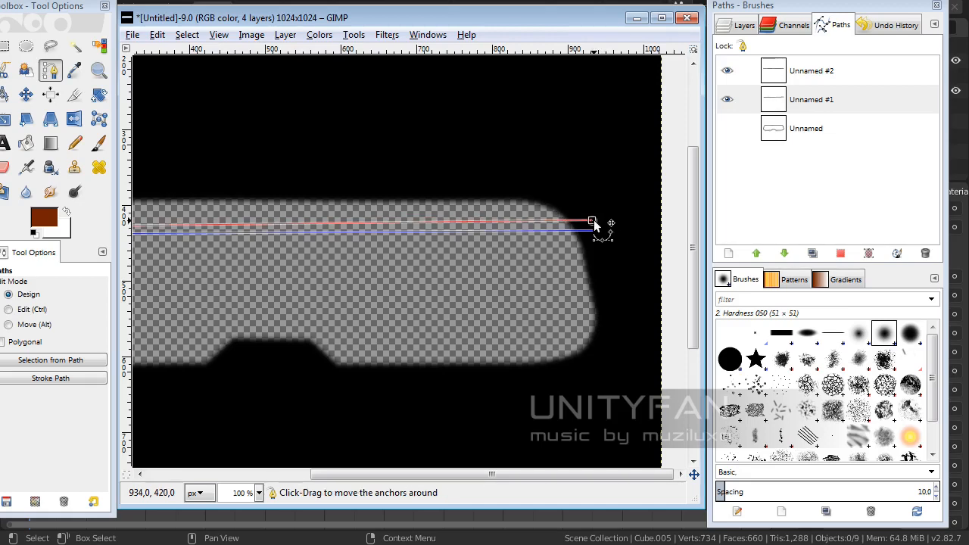
scroll(459, 268, left, 8)
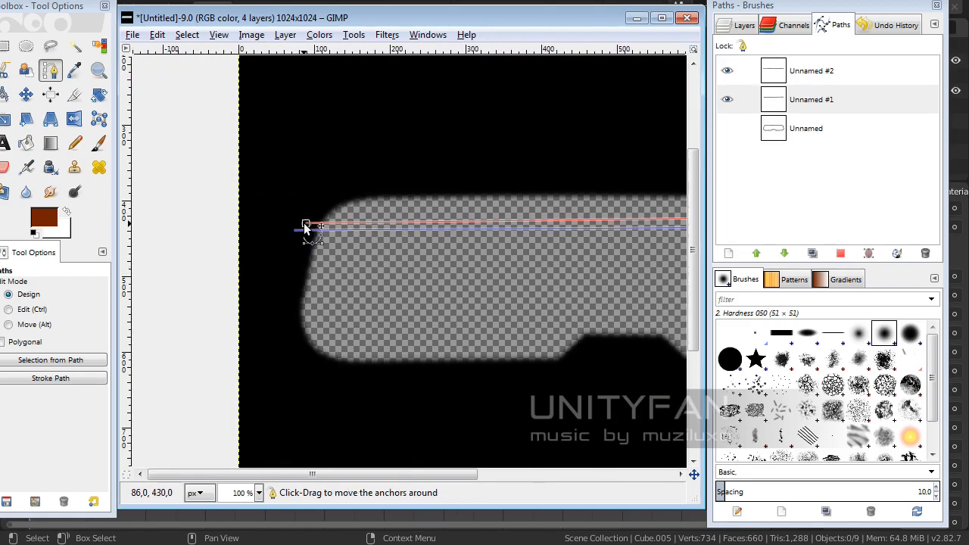
- Delete the path Unnamed #1 and duplicate the remaining line path Unnamed #2
click(925, 253)
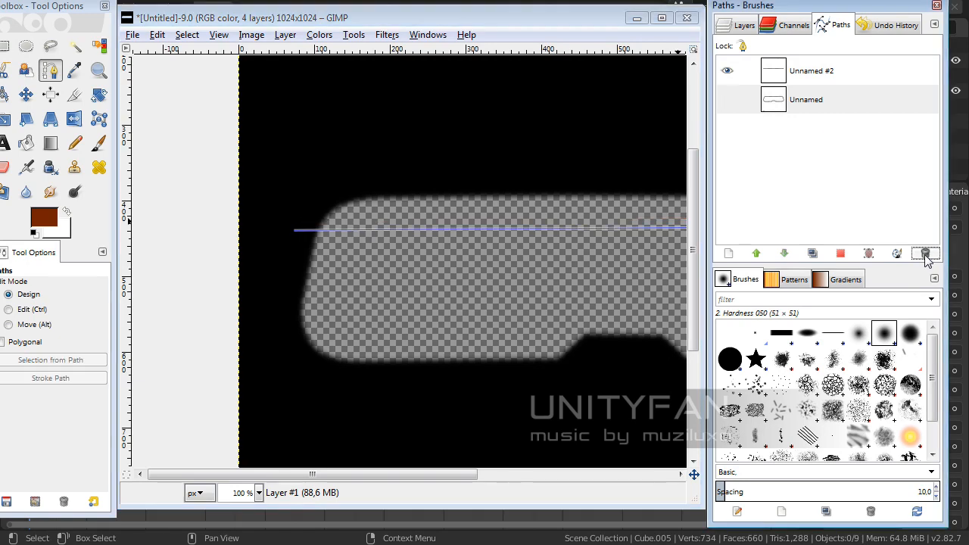
scroll(412, 240, left, 2)
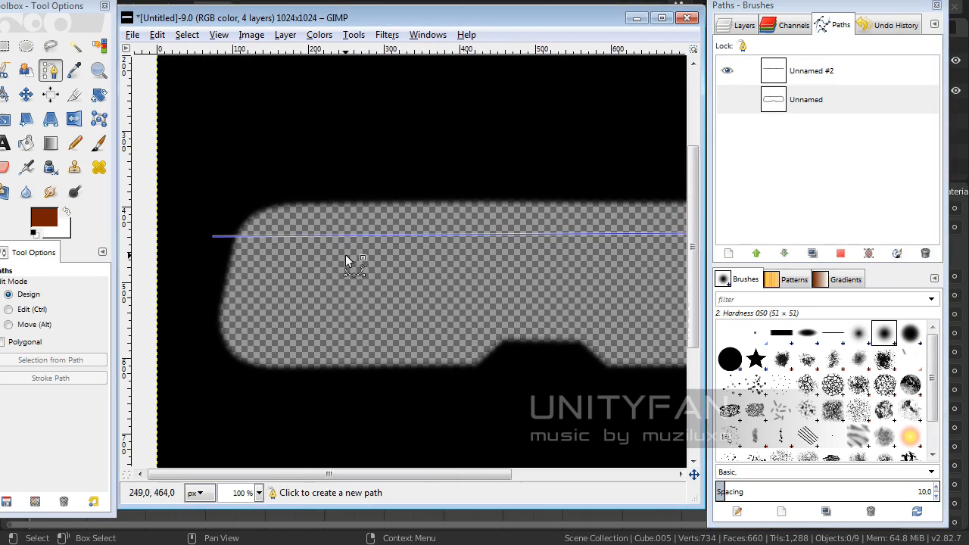
click(26, 94)
click(50, 70)
click(825, 76)
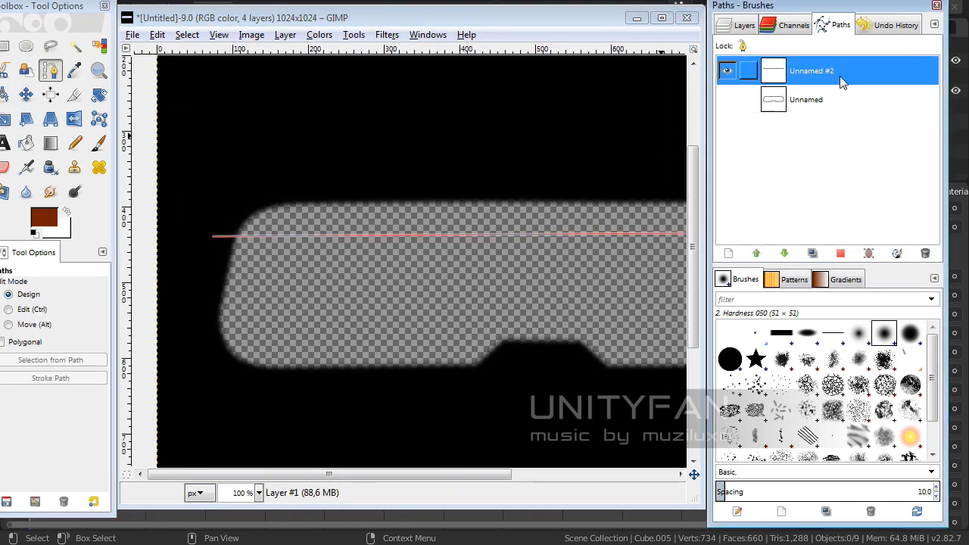
right_click(821, 73)
click(859, 173)
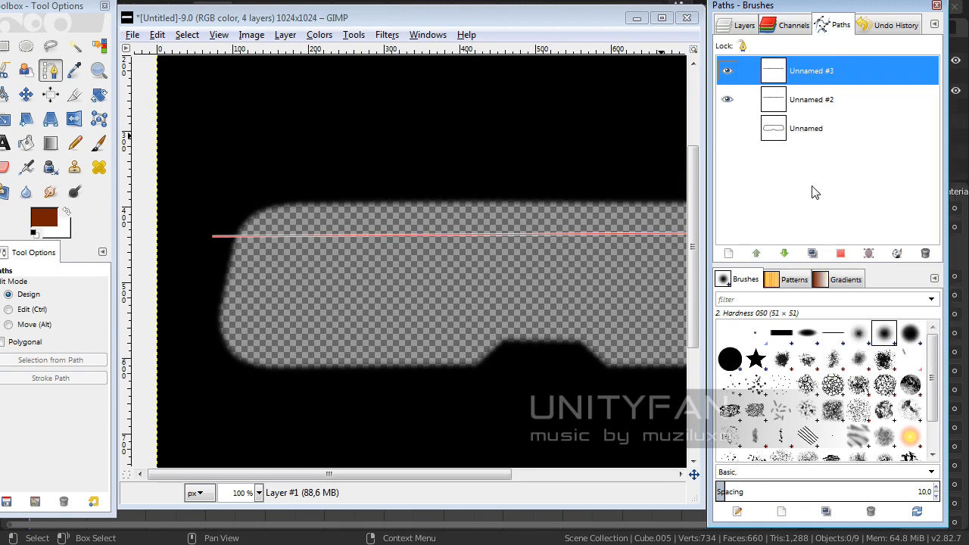
- Select both end anchors of the duplicated line and move it about 18 px straight down, parallel to the Unnamed #2 line
click(395, 236)
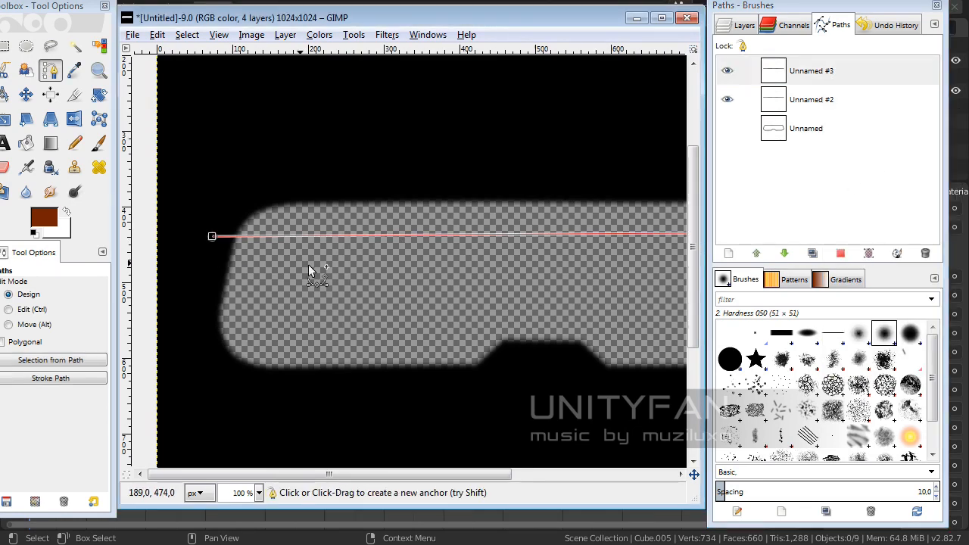
shift+scroll(286, 299, right, 4)
click(99, 71)
ctrl+click(389, 203)
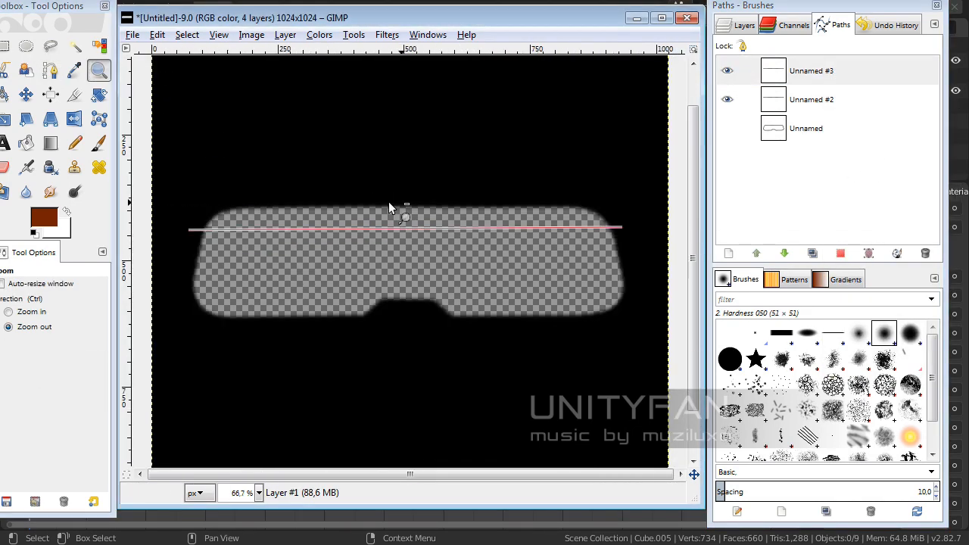
click(20, 96)
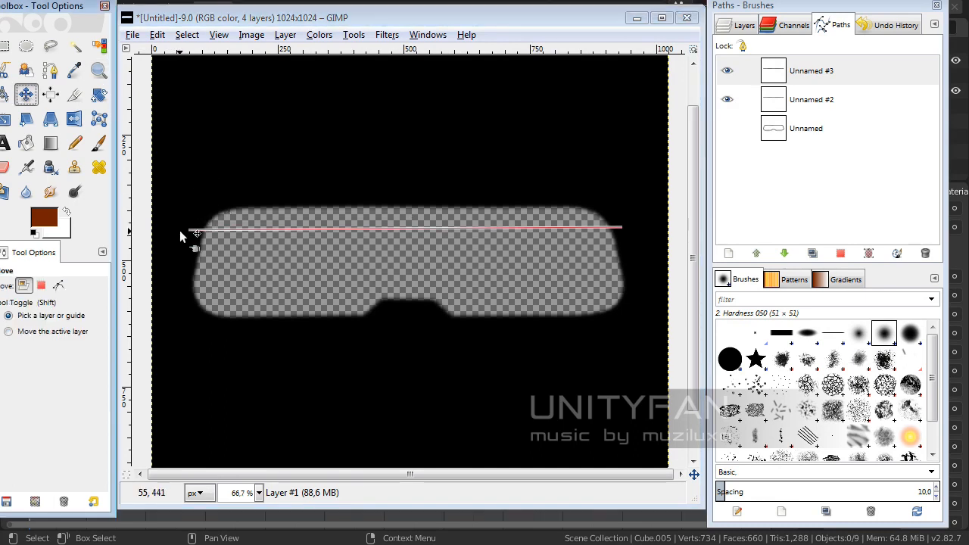
click(191, 227)
key(b)
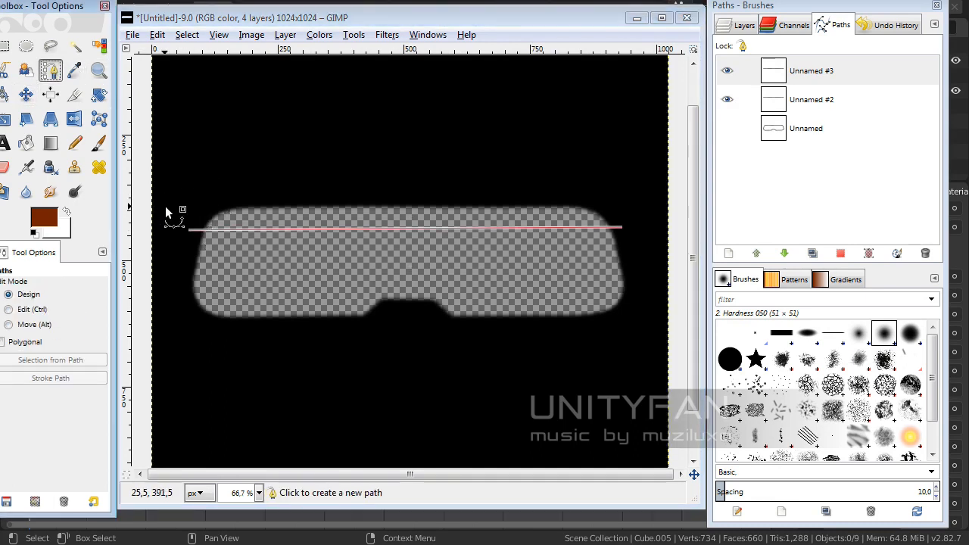
click(190, 228)
click(622, 227)
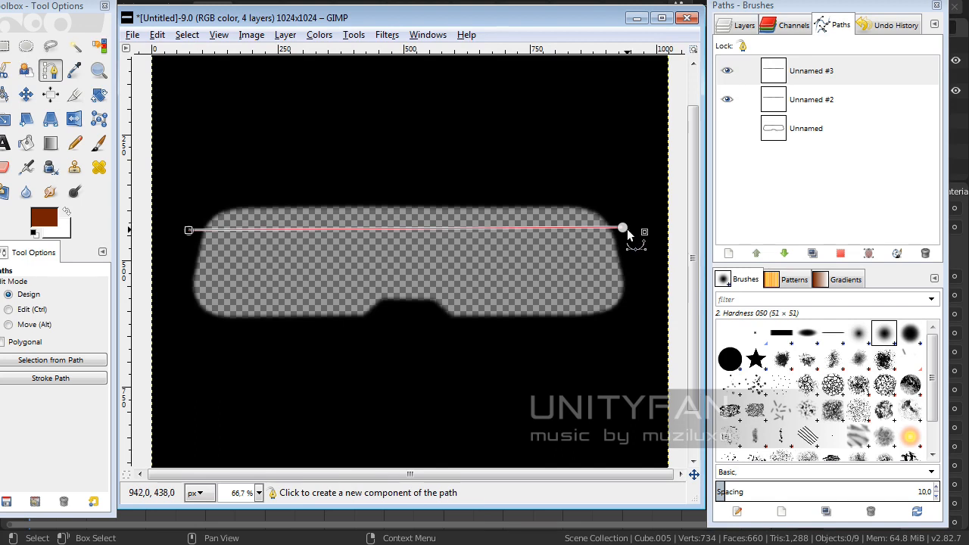
shift+click(627, 228)
key(ctrl+z)
click(623, 227)
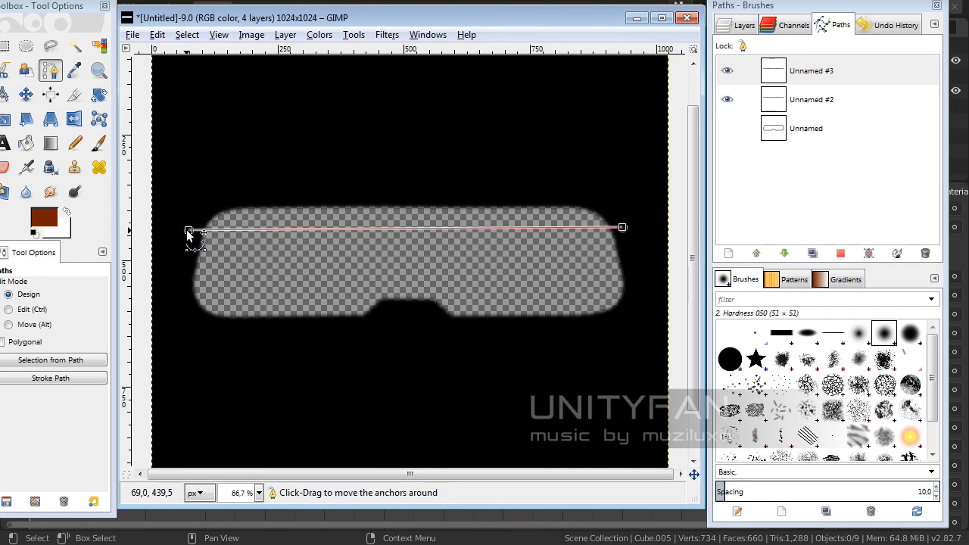
drag(187, 230, 189, 239)
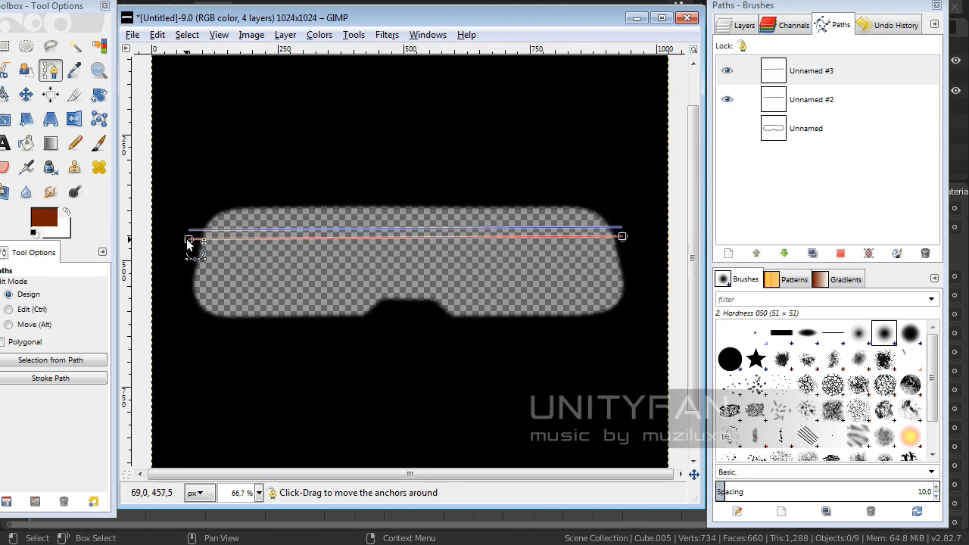
- Merge the visible paths Unnamed #2 and Unnamed #3 into one path containing both lines
click(815, 75)
right_click(815, 76)
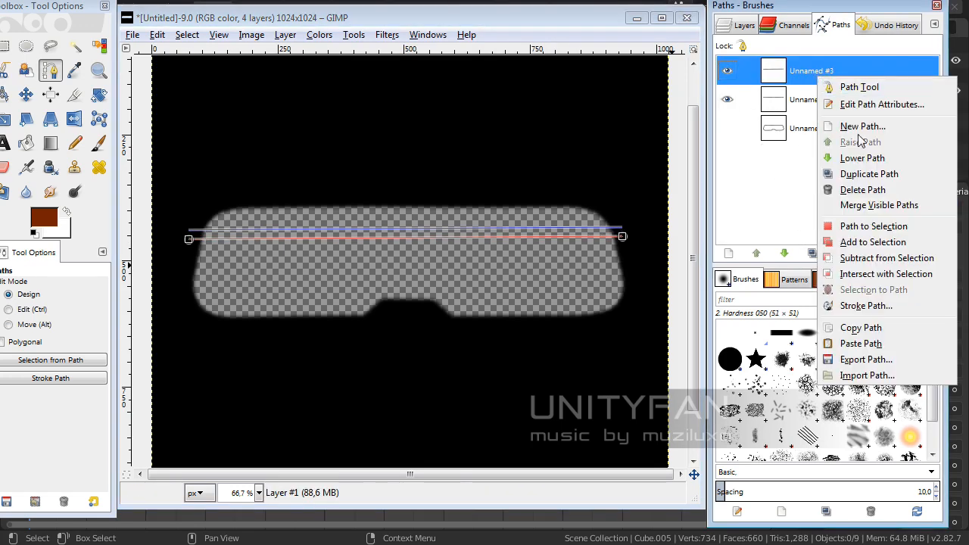
click(878, 205)
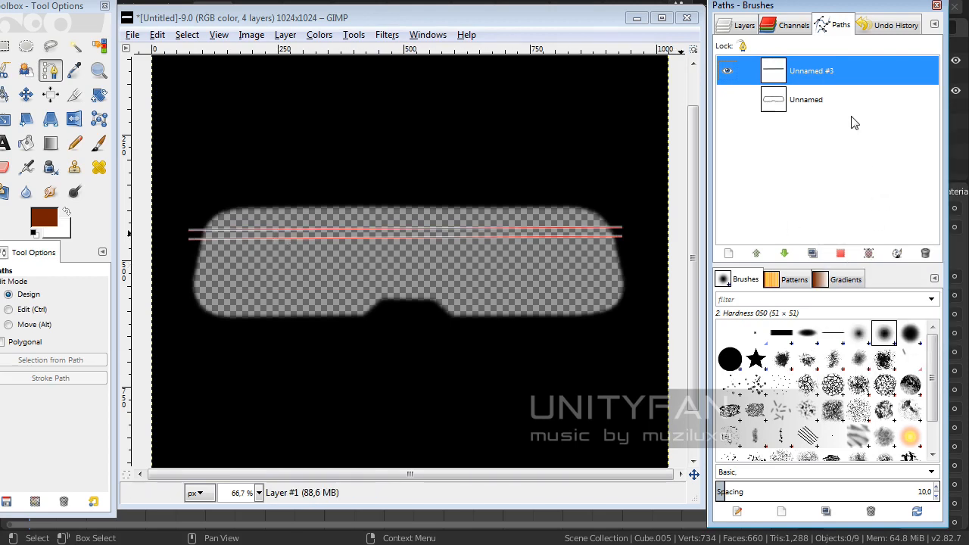
- Duplicate the merged two-line path and move all anchors of the copy about 36 px straight down, below the first pair
right_click(842, 78)
click(742, 176)
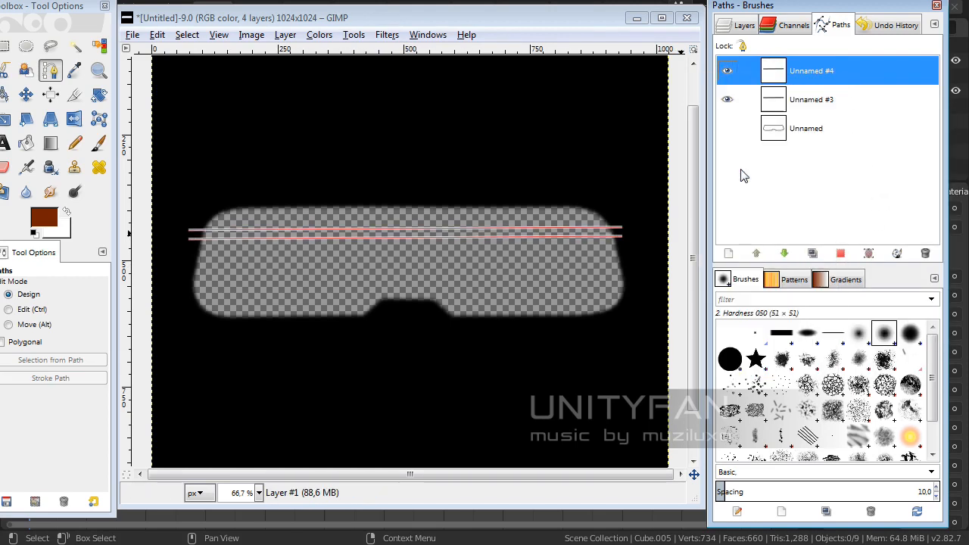
click(609, 236)
drag(610, 236, 610, 247)
key(ctrl+z)
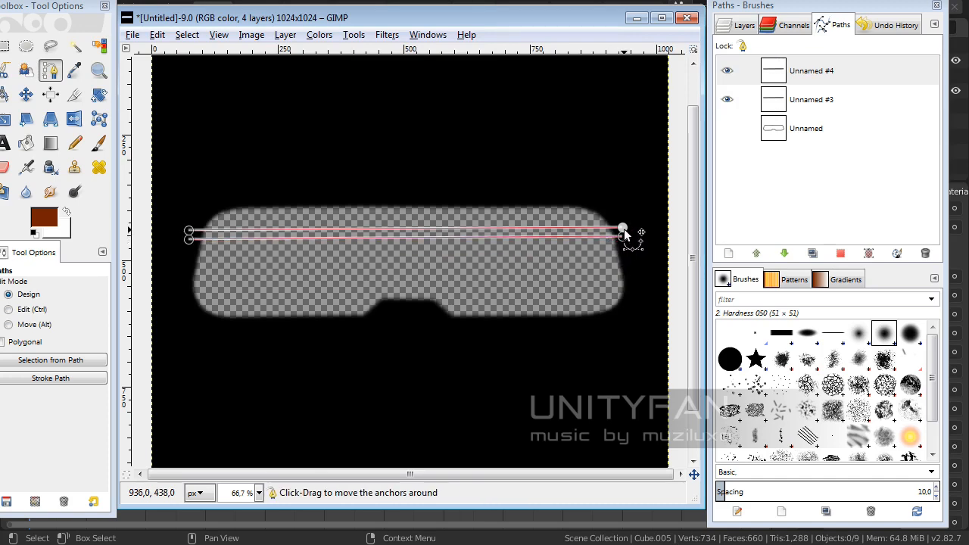
drag(623, 238, 625, 257)
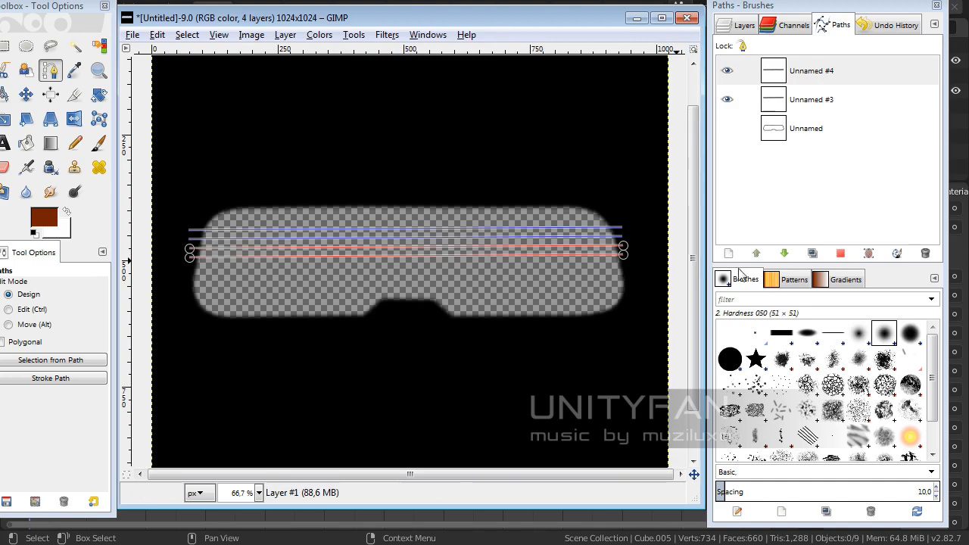
- Merge the two visible line-pair paths into a single four-line path
click(843, 79)
right_click(843, 79)
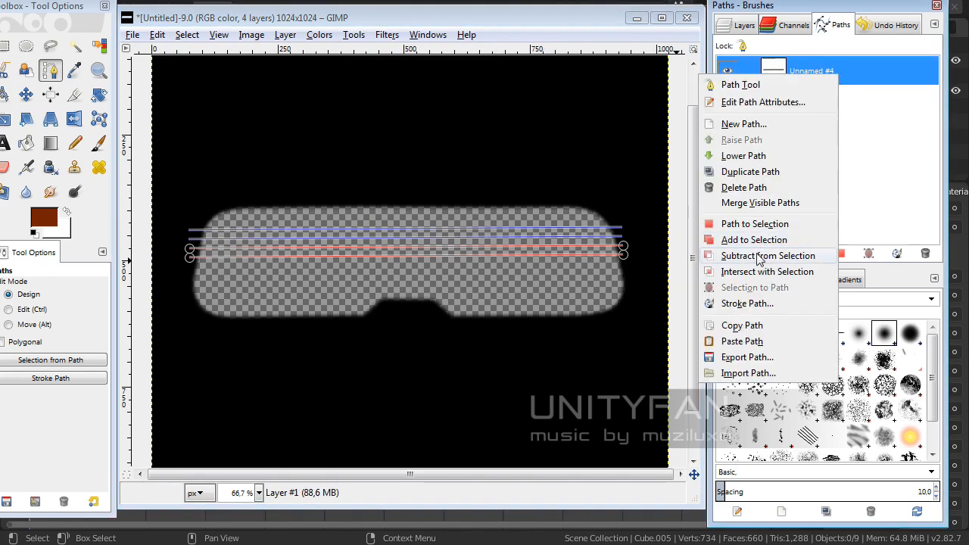
click(757, 224)
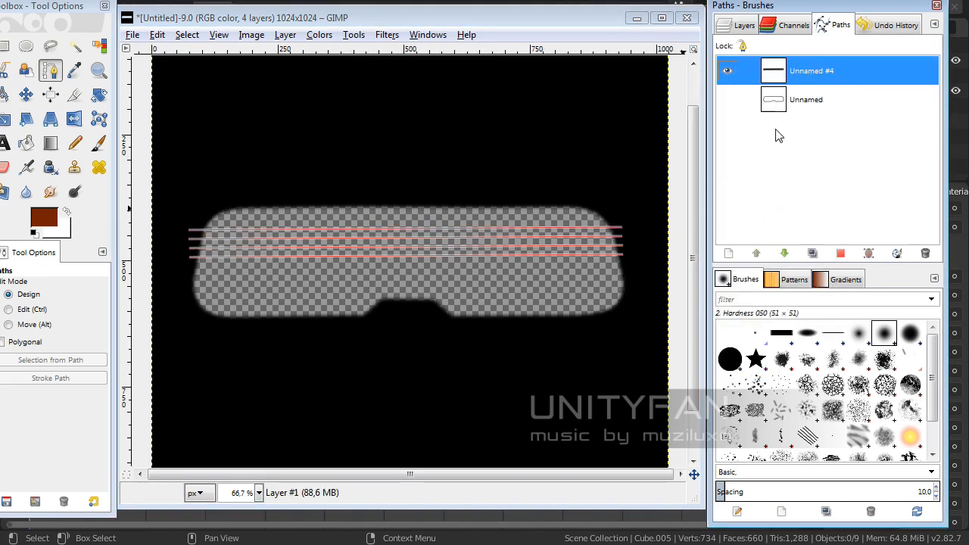
- Duplicate the four-line path and move all anchors of the copy about 68 px down, below the first four lines
right_click(808, 76)
click(858, 171)
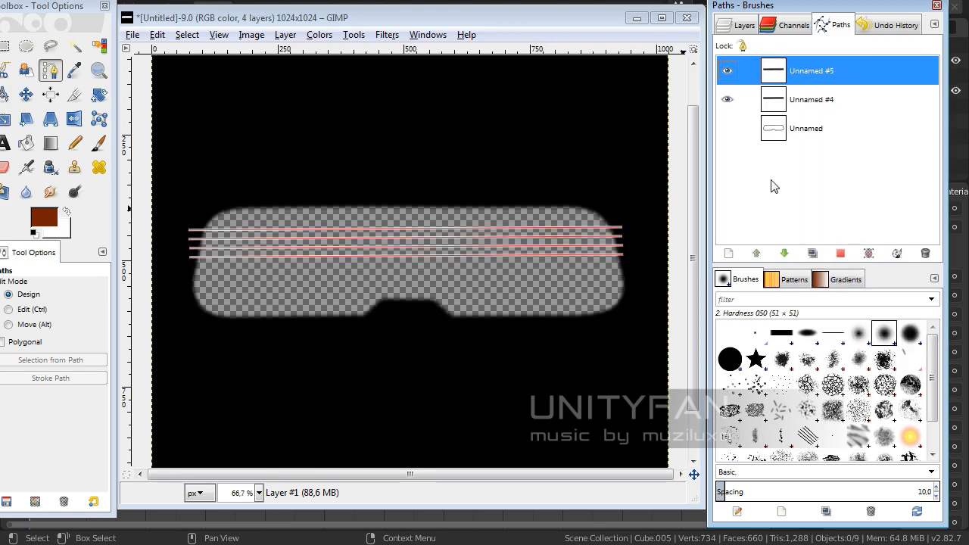
click(484, 252)
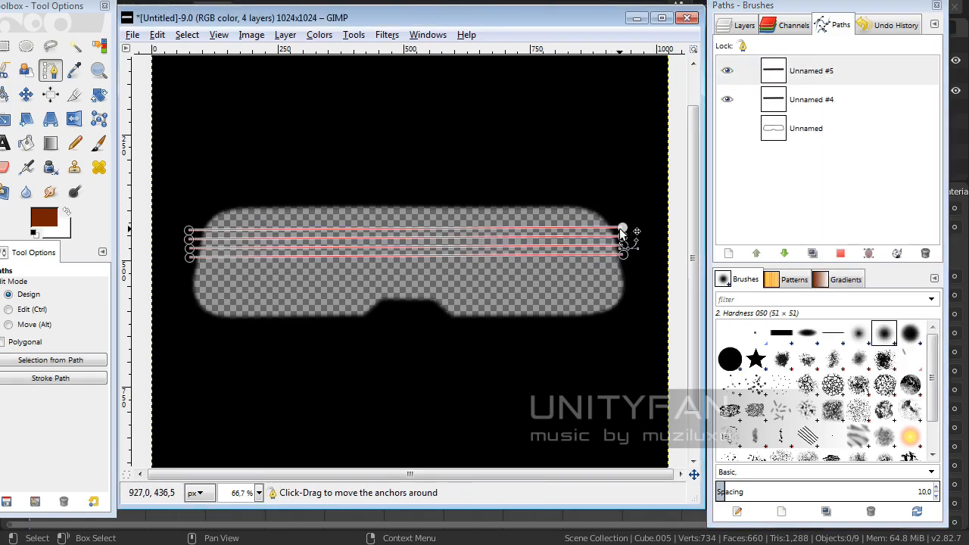
drag(622, 234, 624, 265)
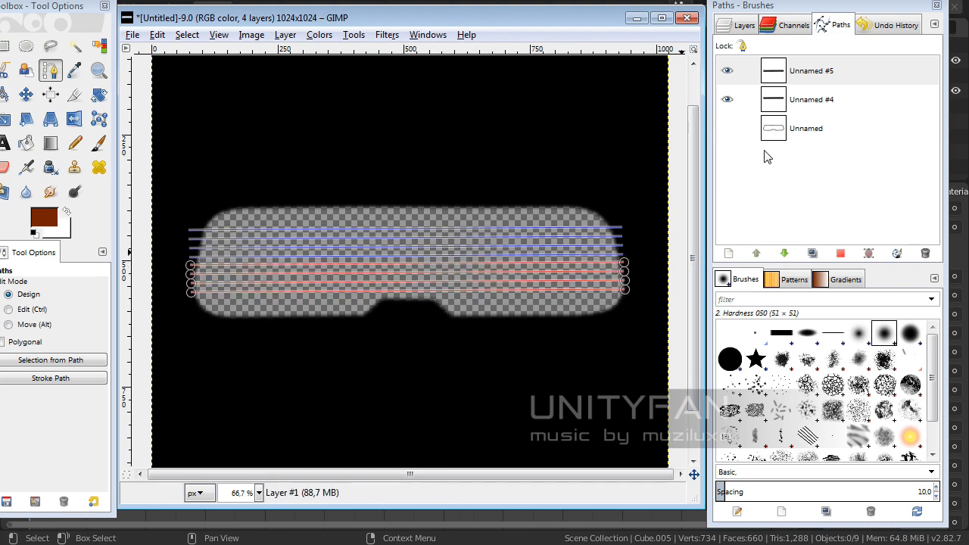
- Merge the visible paths into one eight-line path and shift all its anchors up about 10 px within the window shape
right_click(805, 83)
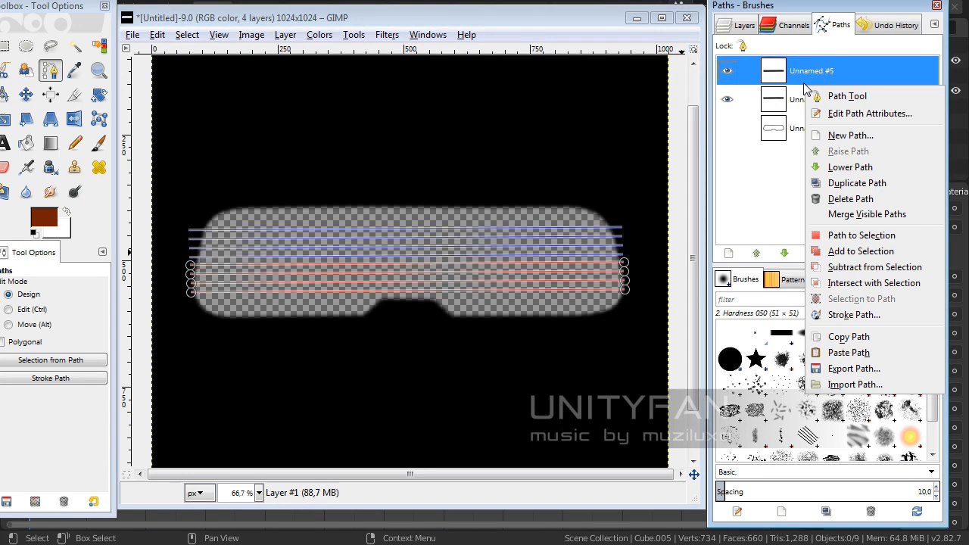
click(850, 198)
key(m)
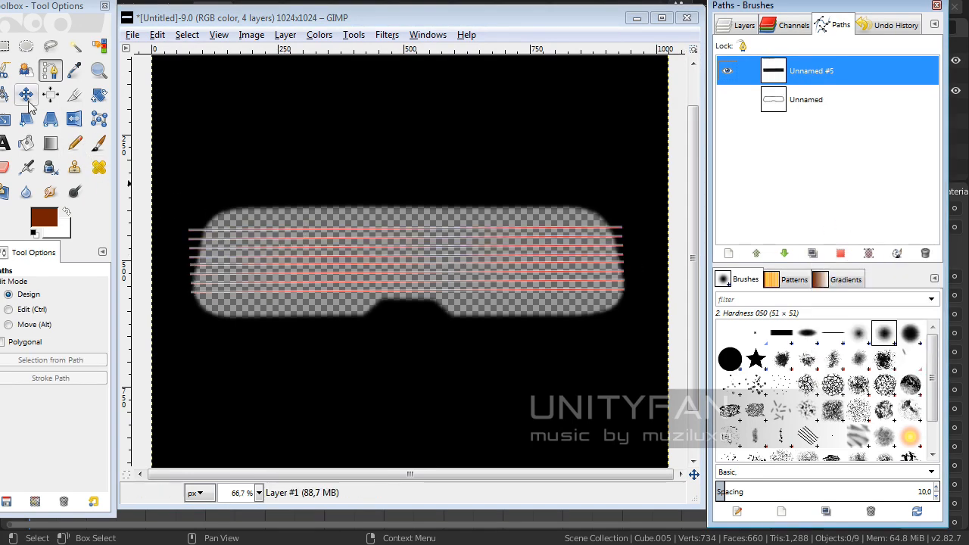
click(333, 228)
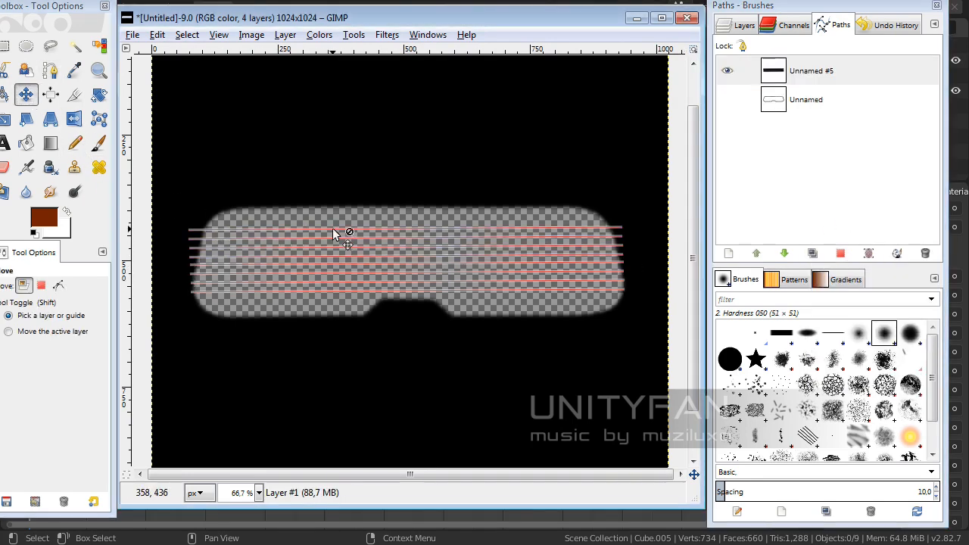
click(50, 70)
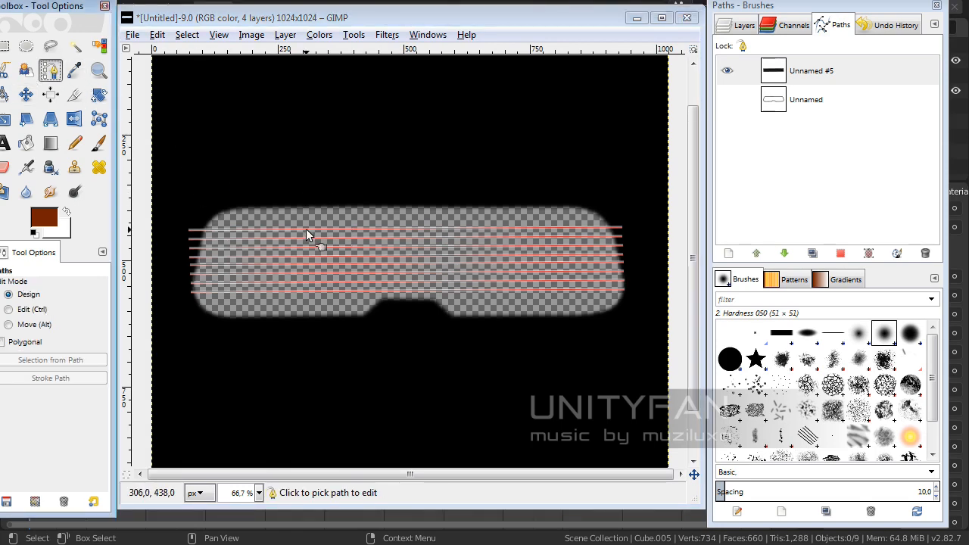
click(306, 229)
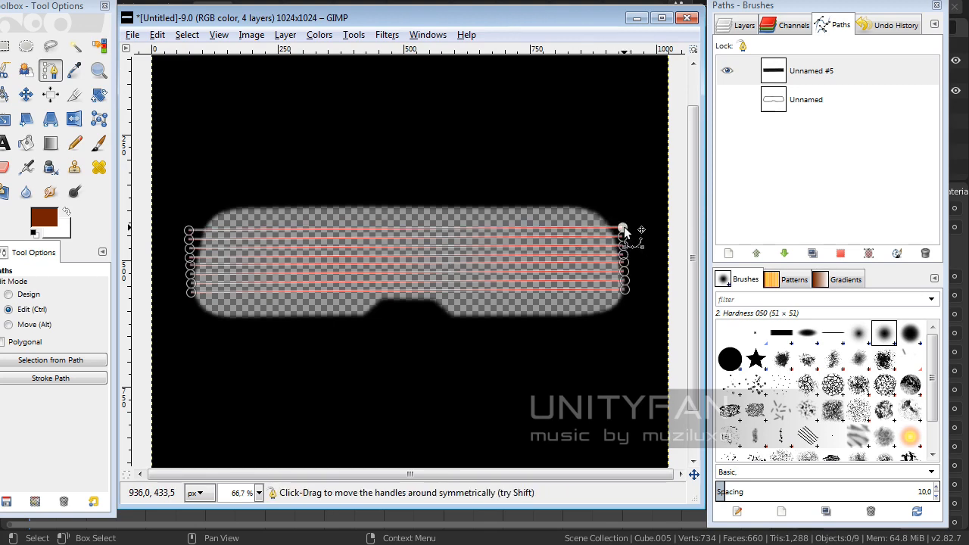
drag(624, 236, 625, 228)
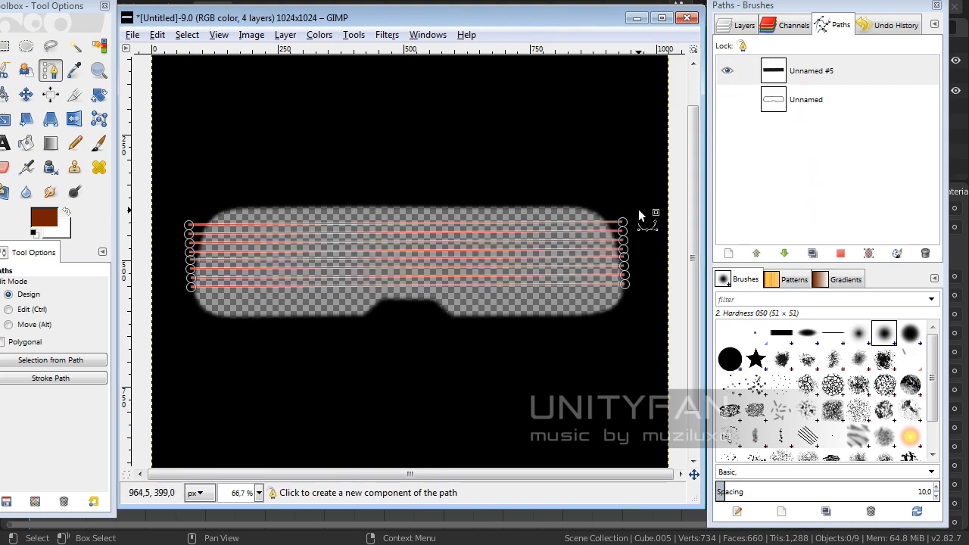
- Stroke the eight-line path on Layer #1 with a 1 px solid antialiased line, and hide the path
click(75, 143)
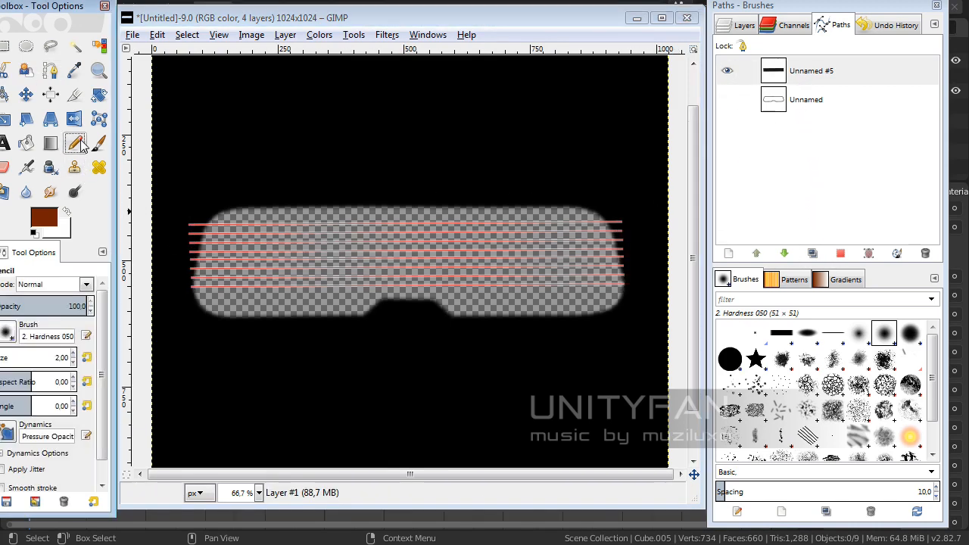
click(26, 166)
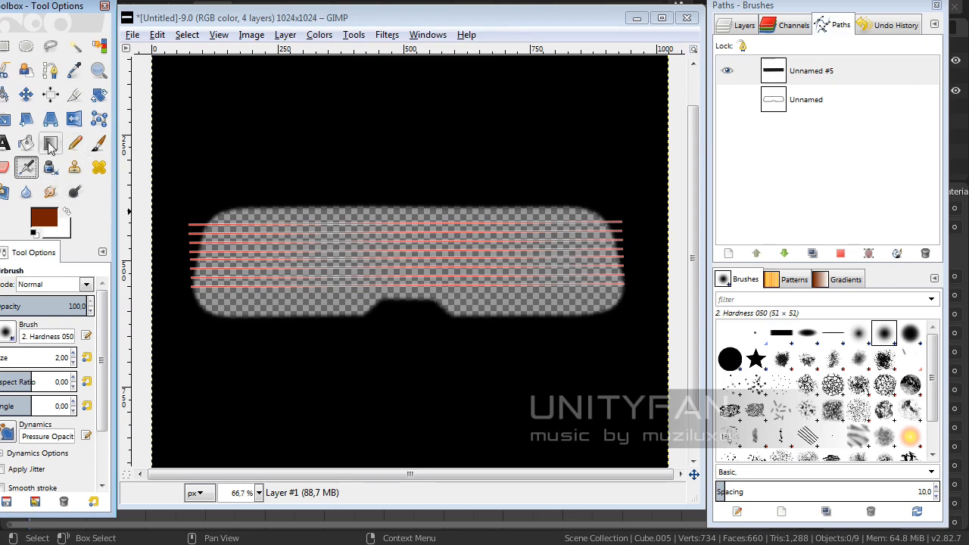
click(51, 70)
click(861, 74)
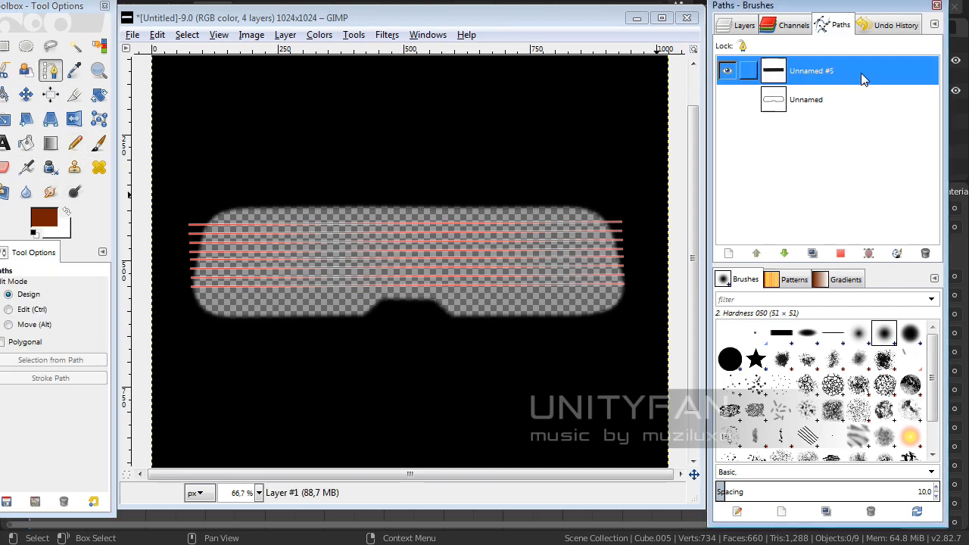
right_click(824, 80)
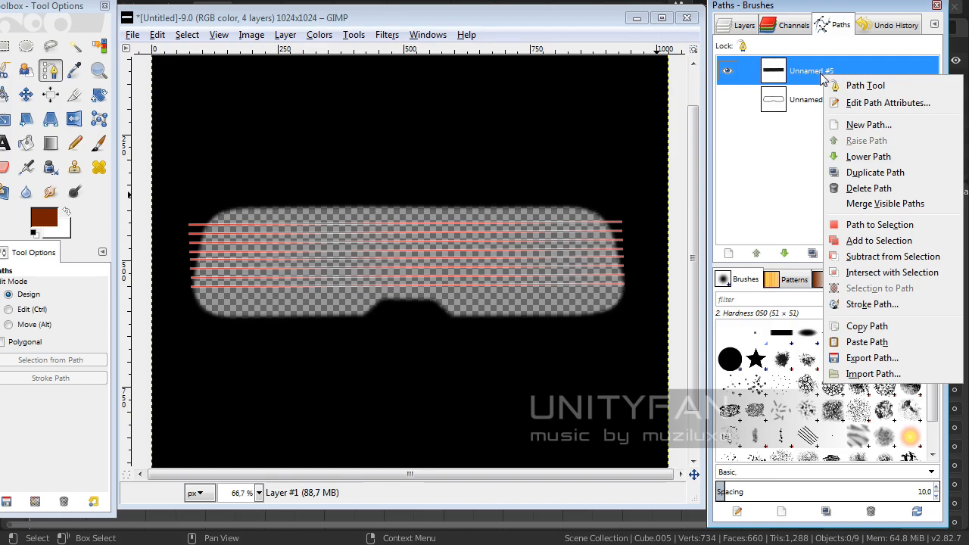
click(872, 304)
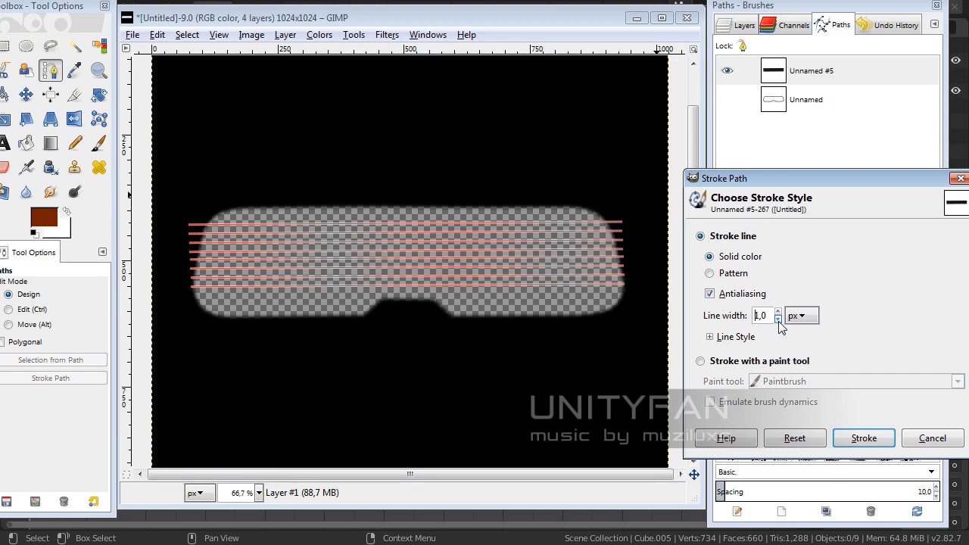
click(863, 438)
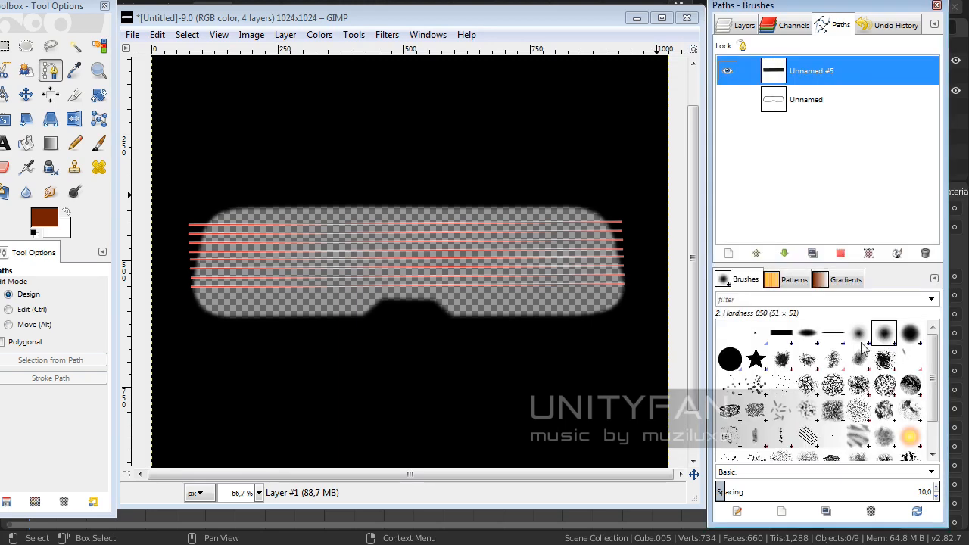
click(727, 74)
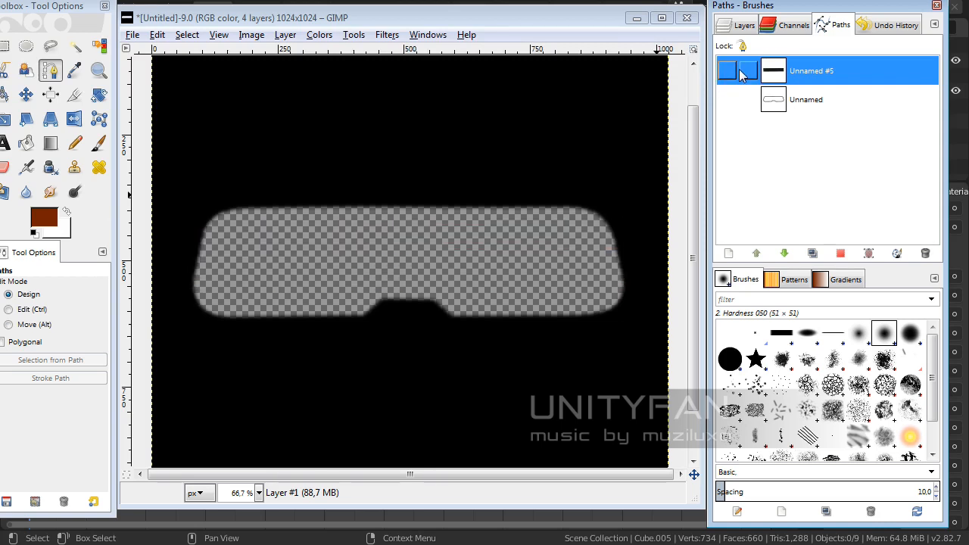
- Create a new 1024 x 1024 px layer with transparency fill above Layer #1
click(741, 27)
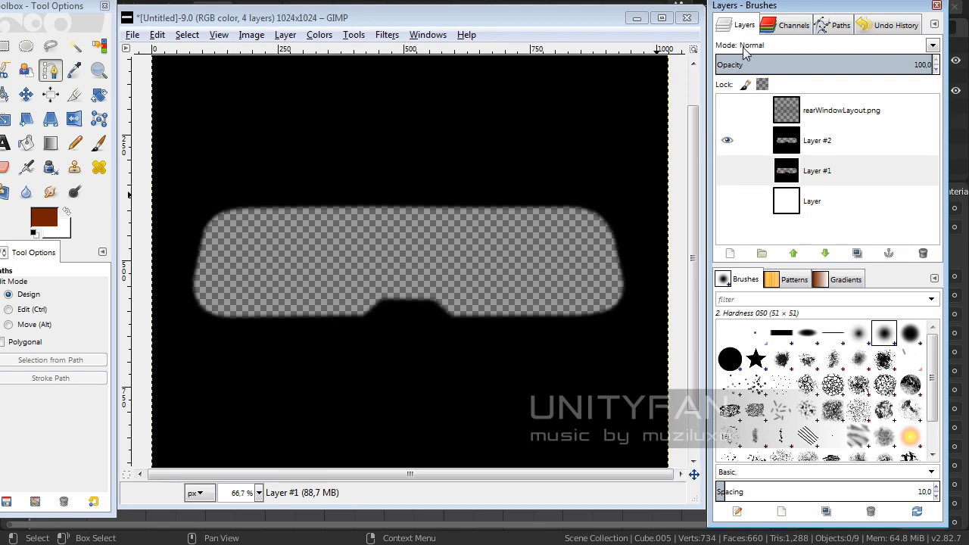
click(728, 111)
click(727, 111)
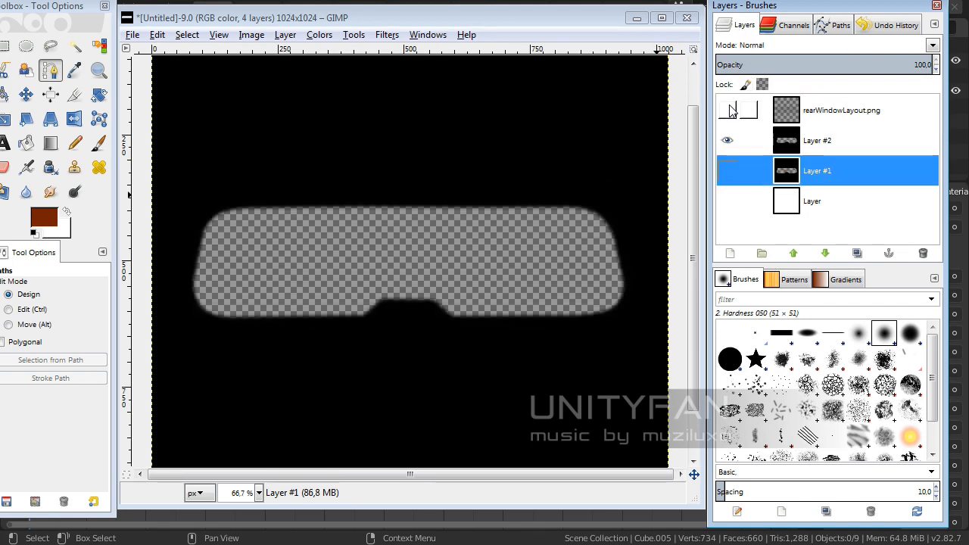
click(729, 253)
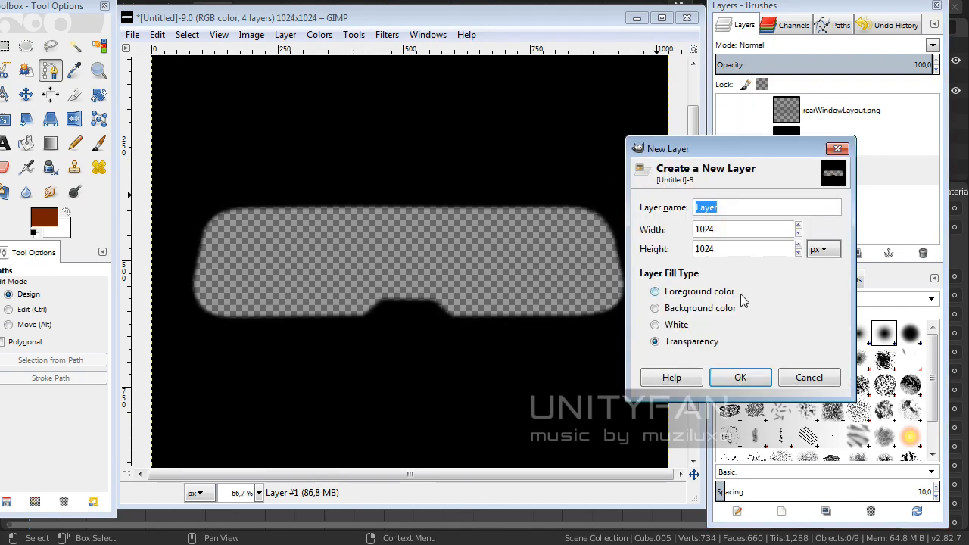
click(740, 377)
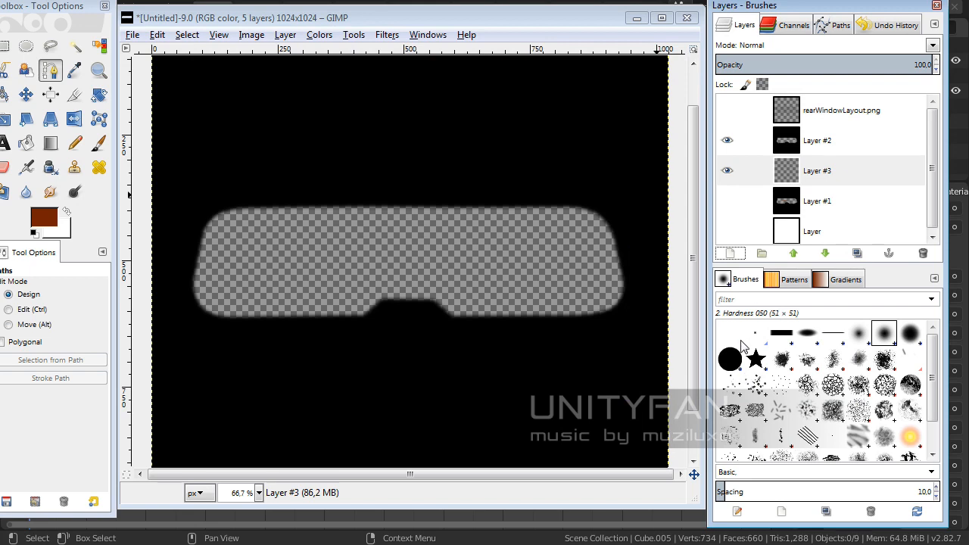
- Show the eight-line path, stroke it on the new layer with a 1 px solid antialiased line, and hide the path again
click(838, 30)
click(743, 71)
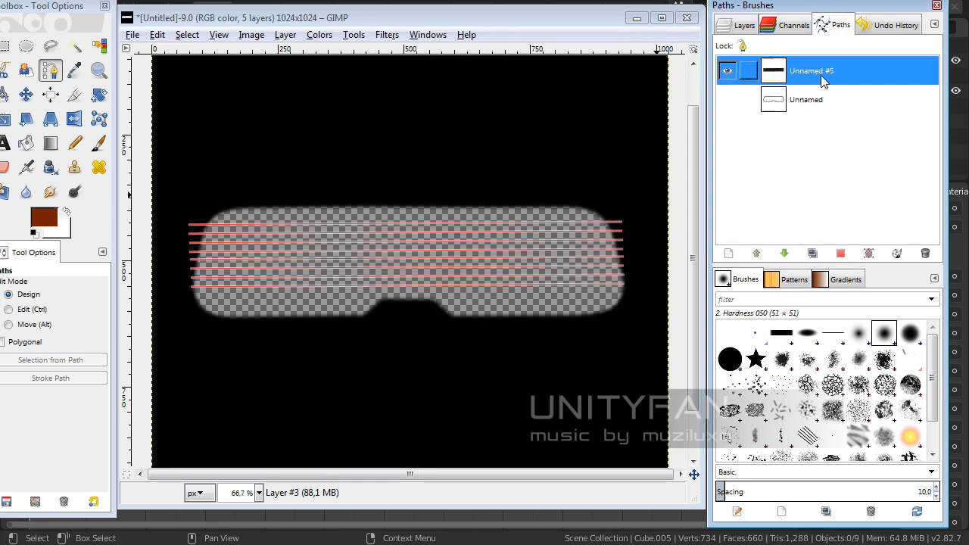
right_click(823, 82)
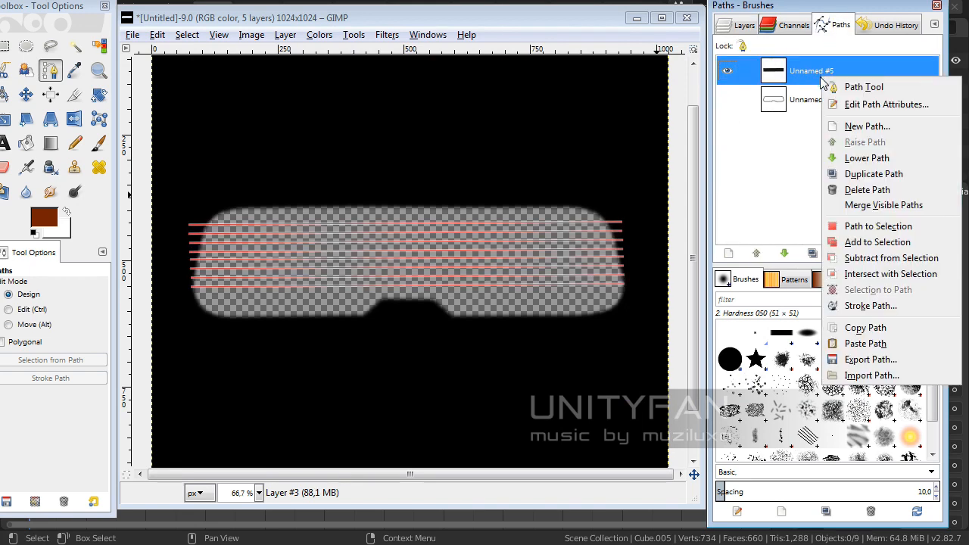
click(855, 305)
click(851, 440)
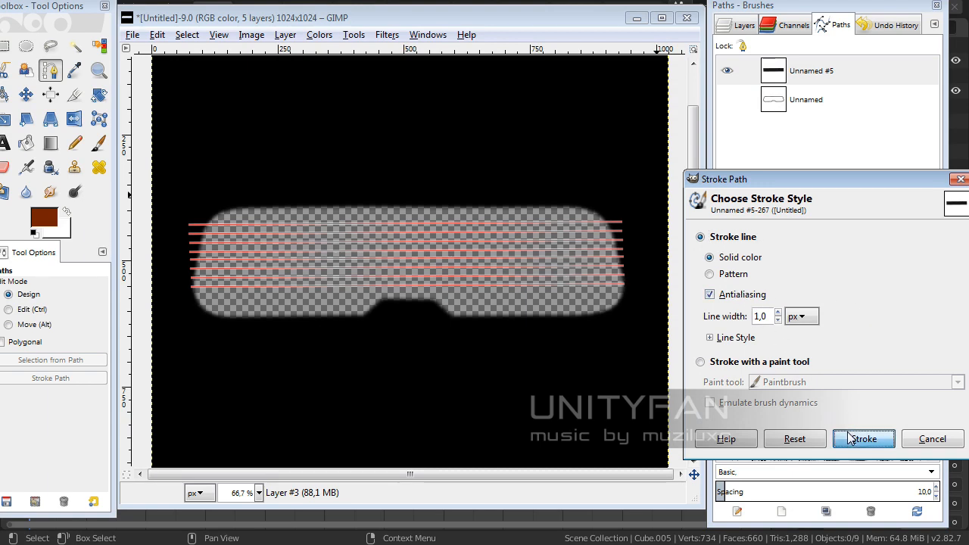
click(728, 71)
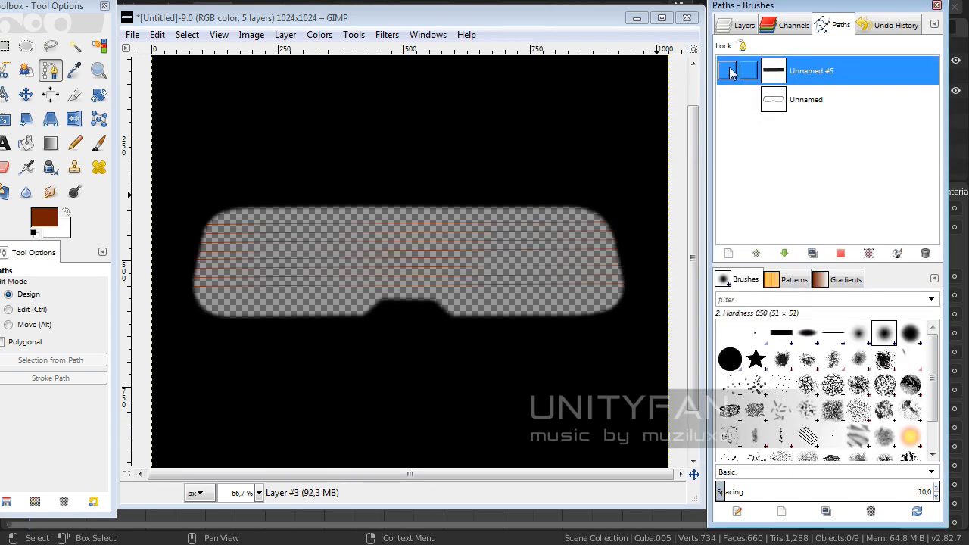
- Examine the stroked lines up close across the window area, checking their thickness and spacing
click(98, 70)
drag(308, 318, 225, 206)
middle_drag(410, 318, 253, 313)
middle_drag(436, 325, 305, 318)
middle_drag(594, 330, 398, 330)
middle_drag(461, 328, 414, 328)
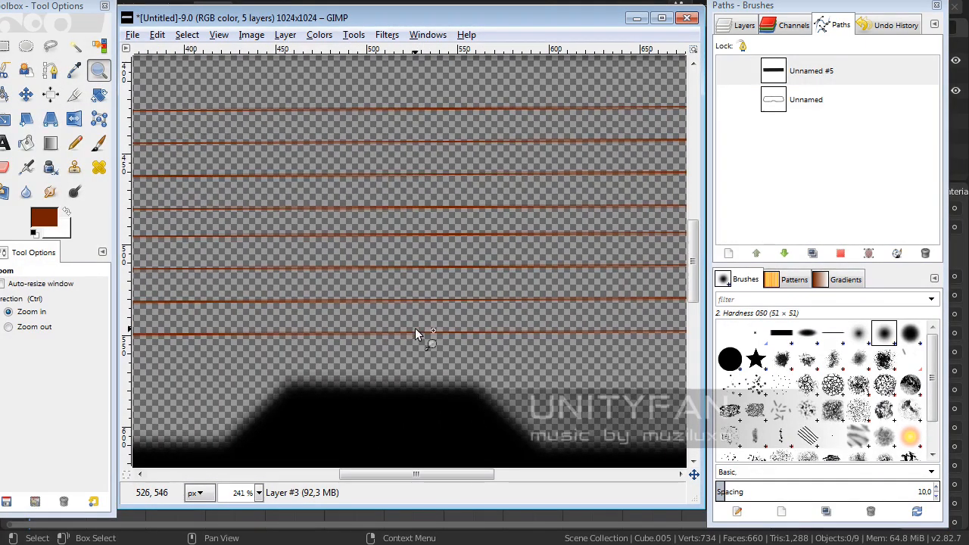
middle_drag(359, 313, 458, 327)
middle_drag(394, 312, 398, 291)
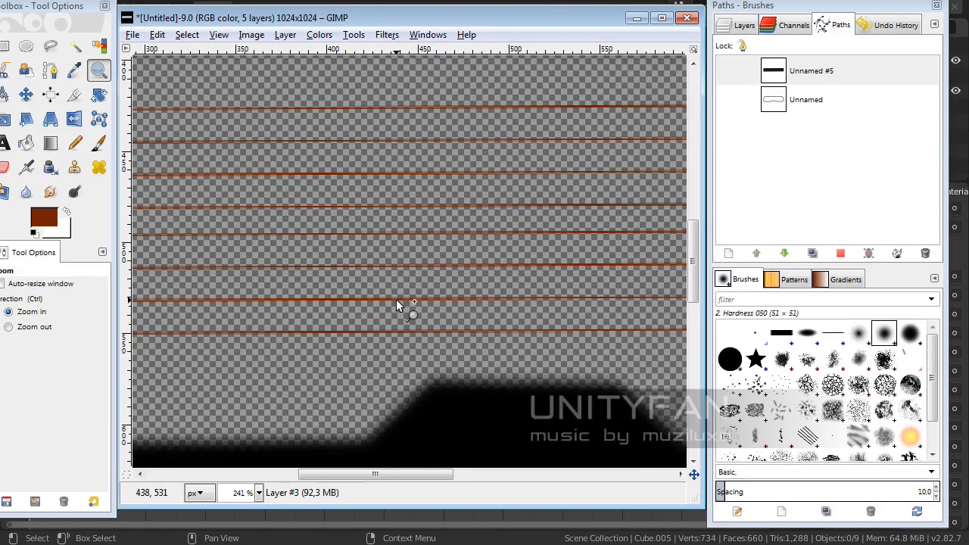
middle_drag(409, 288, 424, 275)
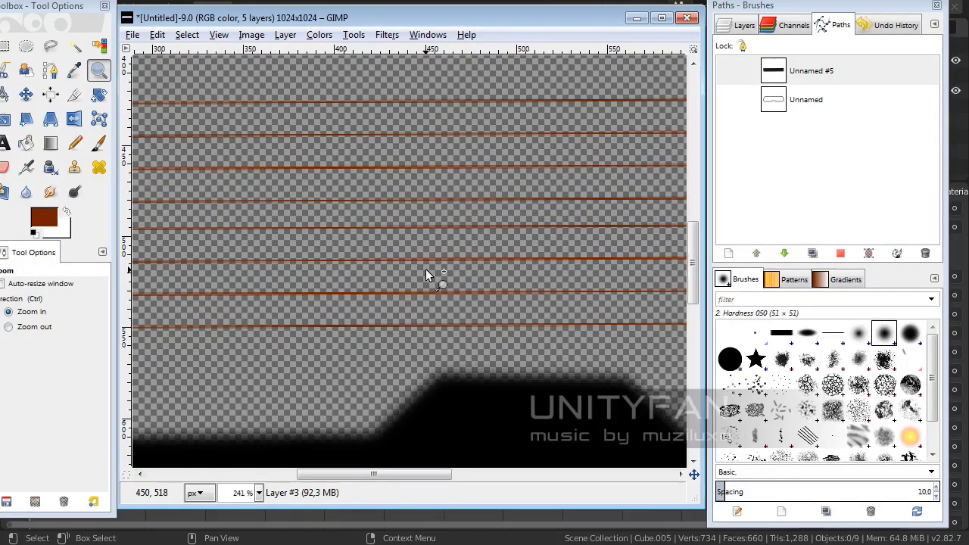
ctrl+scroll(410, 274, down, 4)
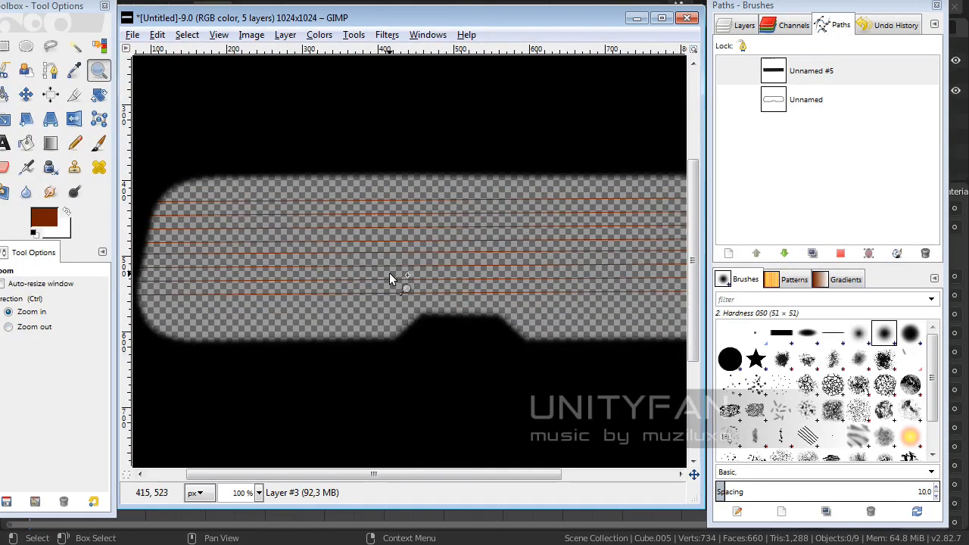
ctrl+scroll(413, 278, down, 1)
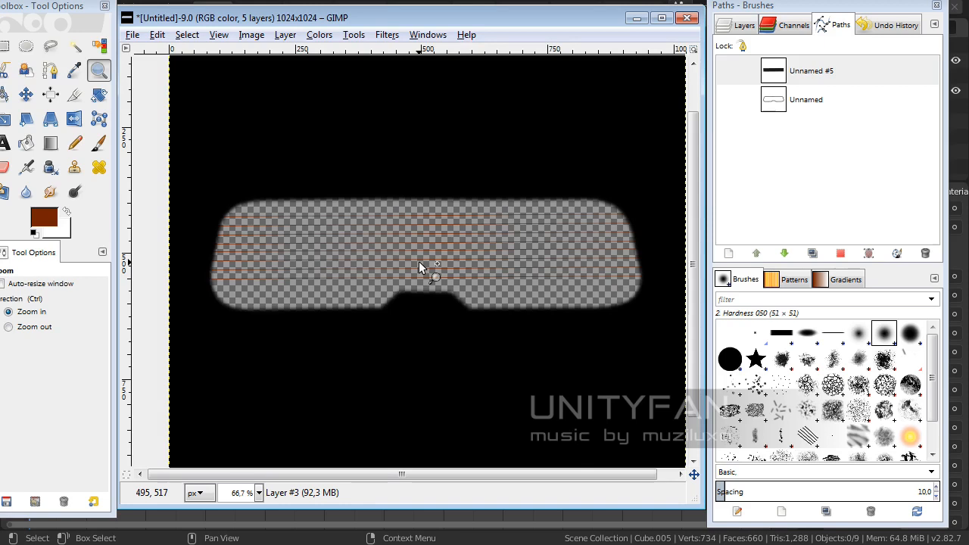
click(252, 35)
click(264, 105)
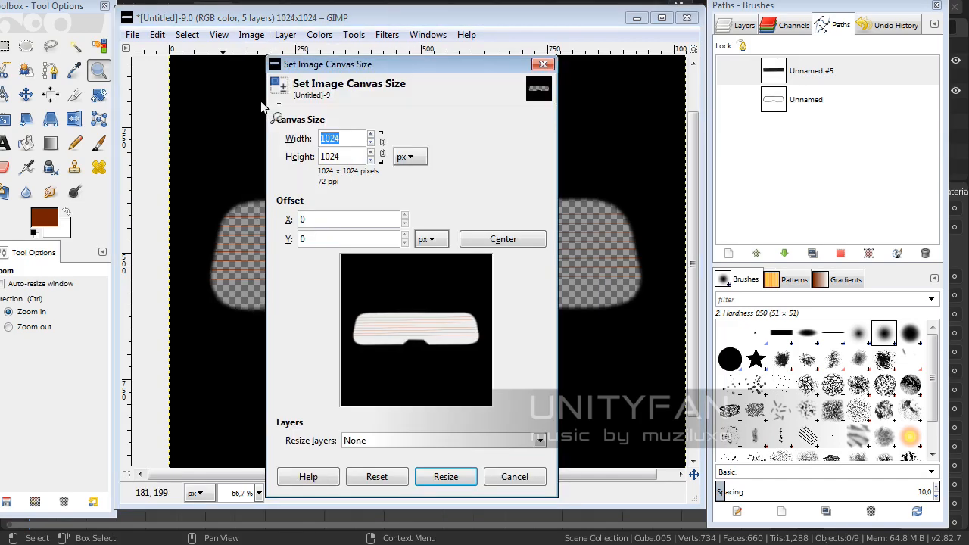
click(512, 477)
- Undo the last path stroke and scale the whole image to 2048 x 2048 px
key(ctrl+z)
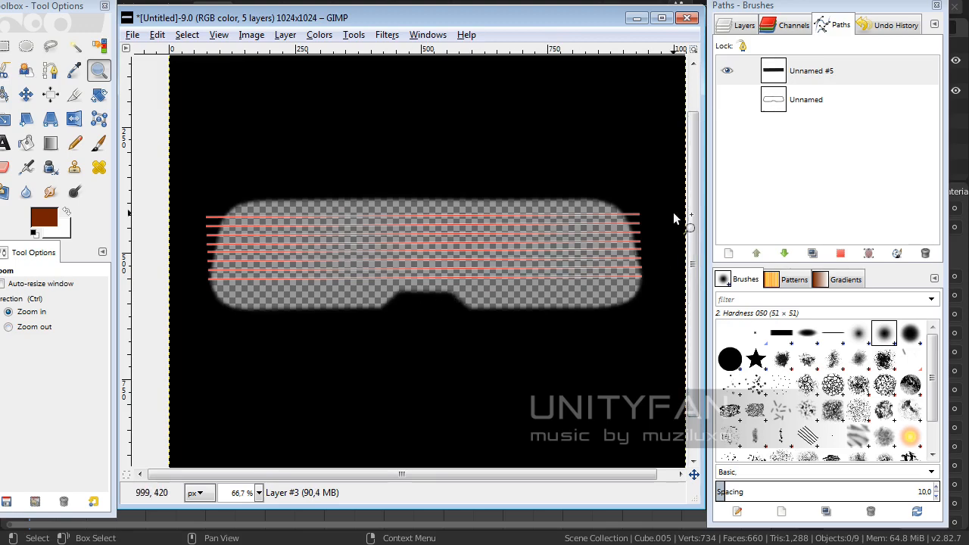
click(251, 34)
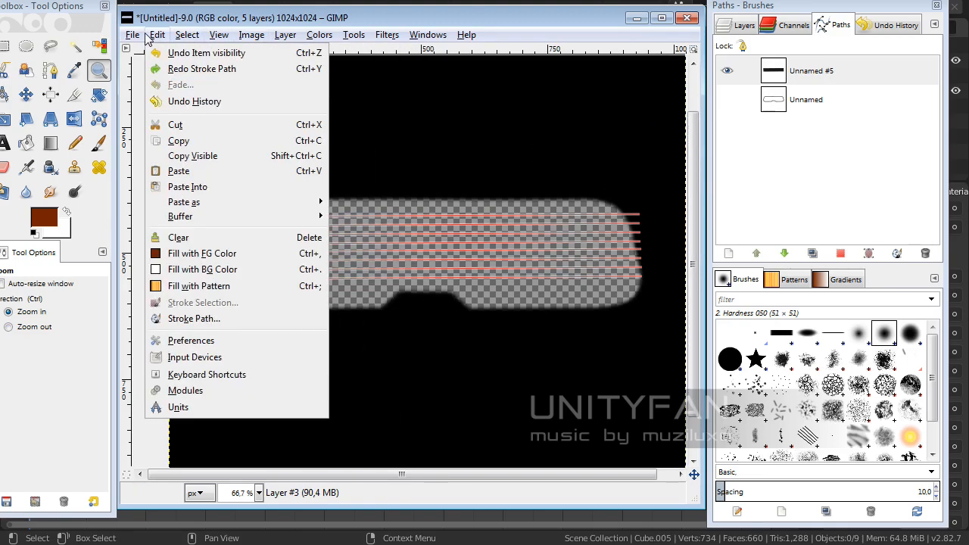
mouse_move(187, 34)
mouse_move(250, 42)
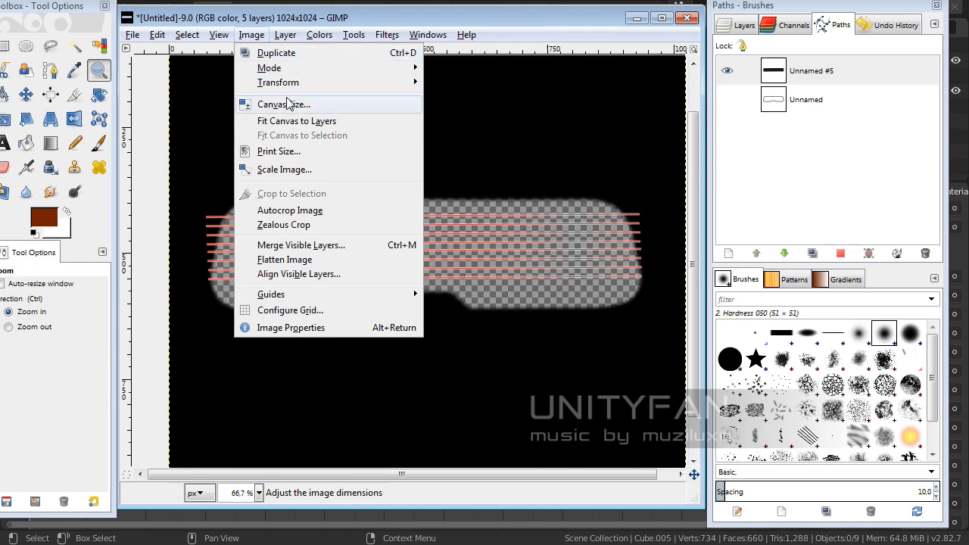
click(291, 170)
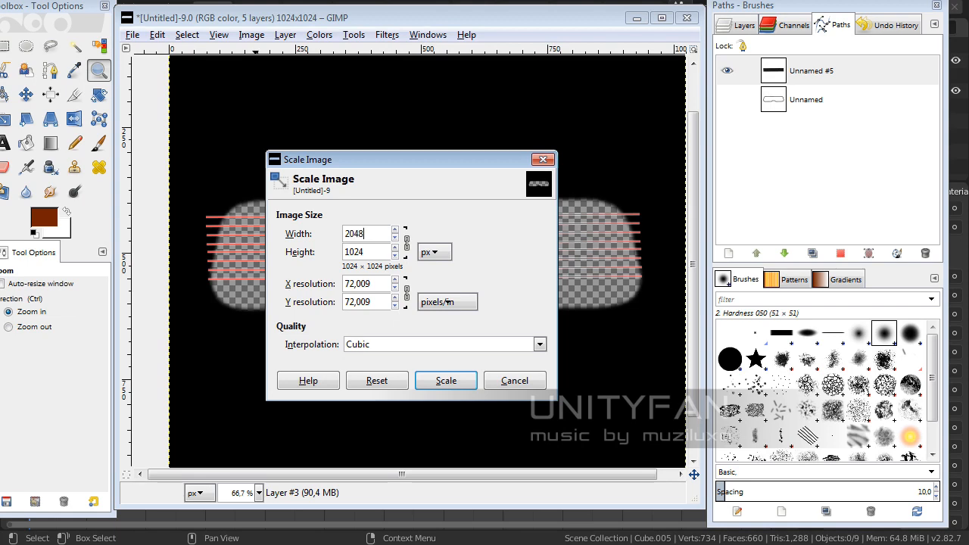
key(Tab)
click(439, 381)
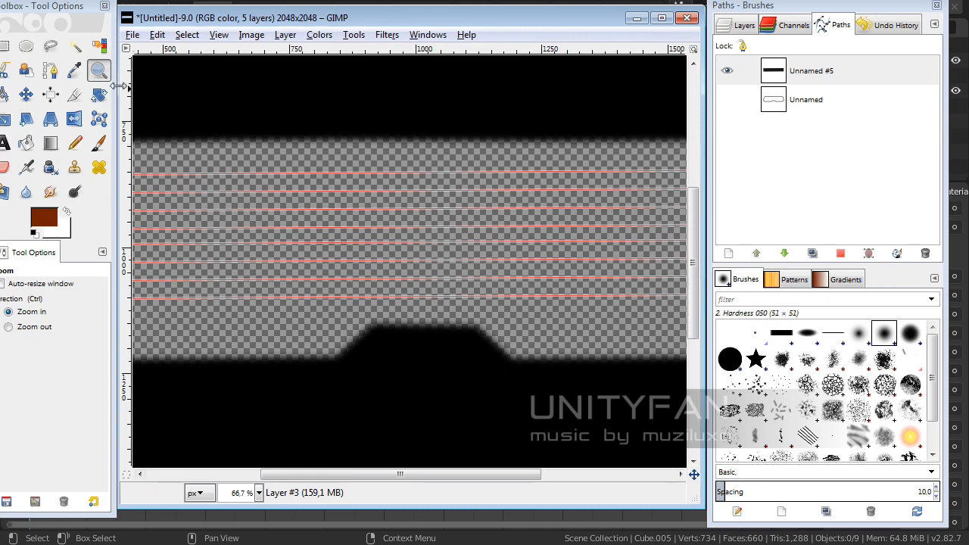
- Stroke the eight-line path on the current layer with a solid antialiased line wider than 1 px, and hide the path
ctrl+click(318, 204)
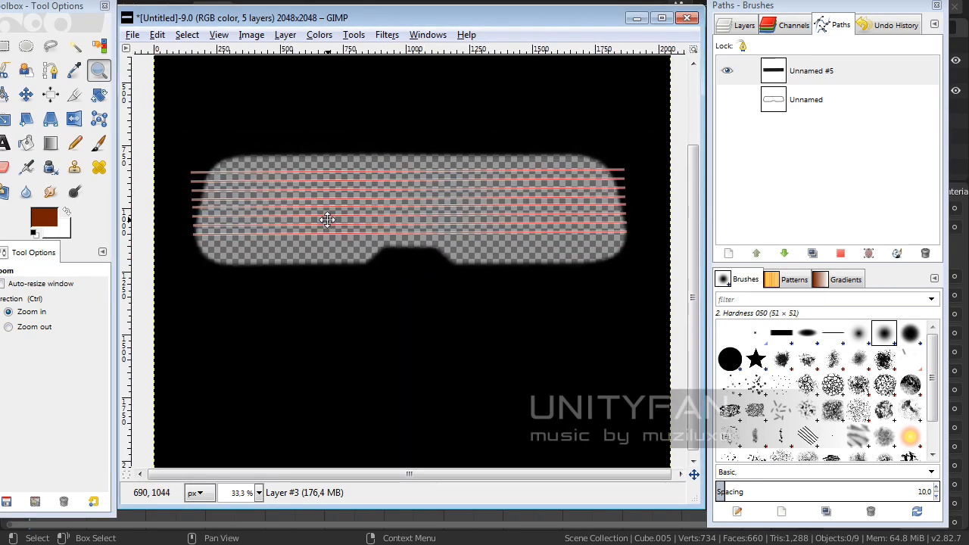
click(812, 70)
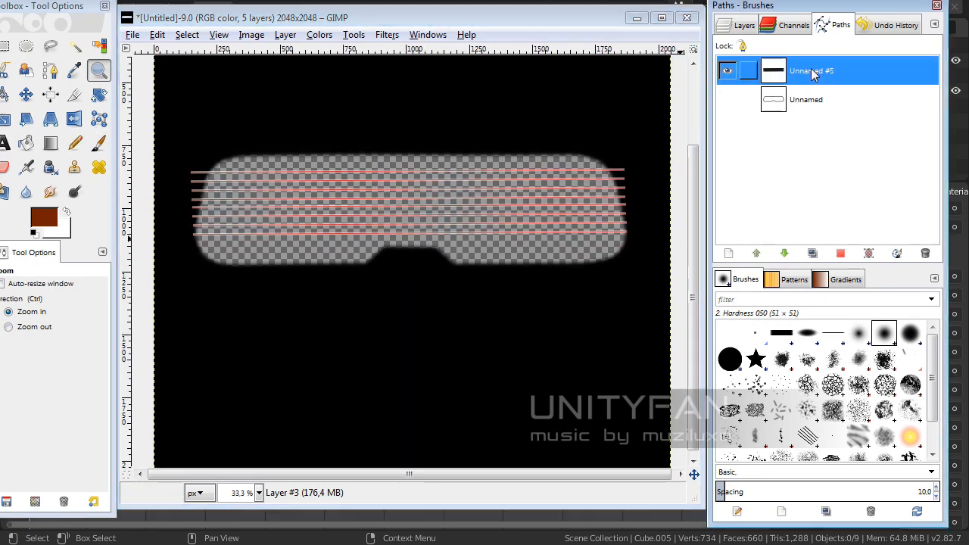
right_click(811, 71)
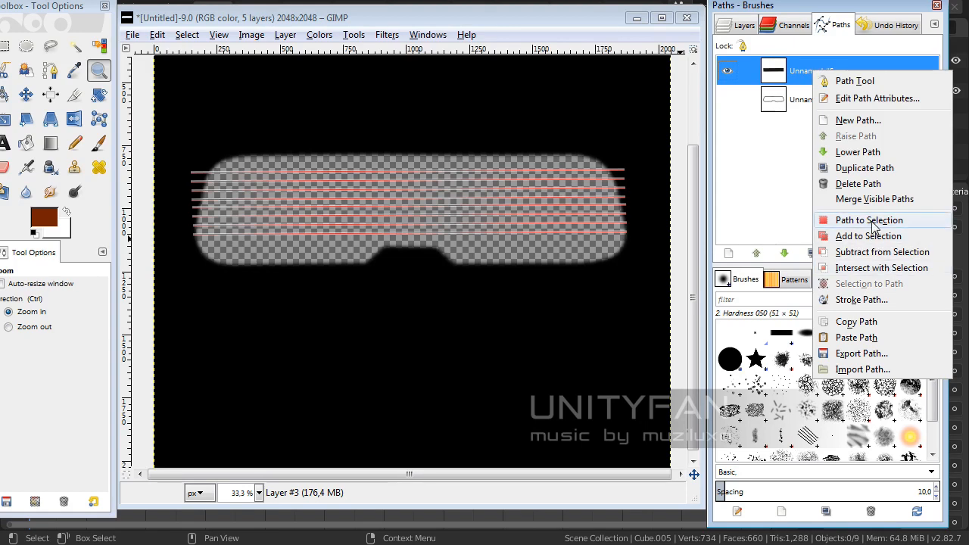
click(863, 299)
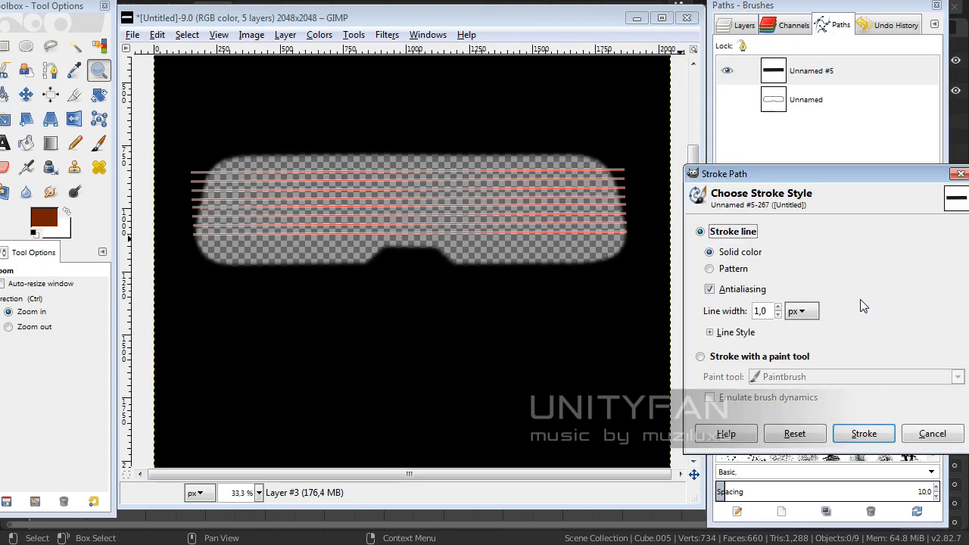
click(779, 308)
click(856, 433)
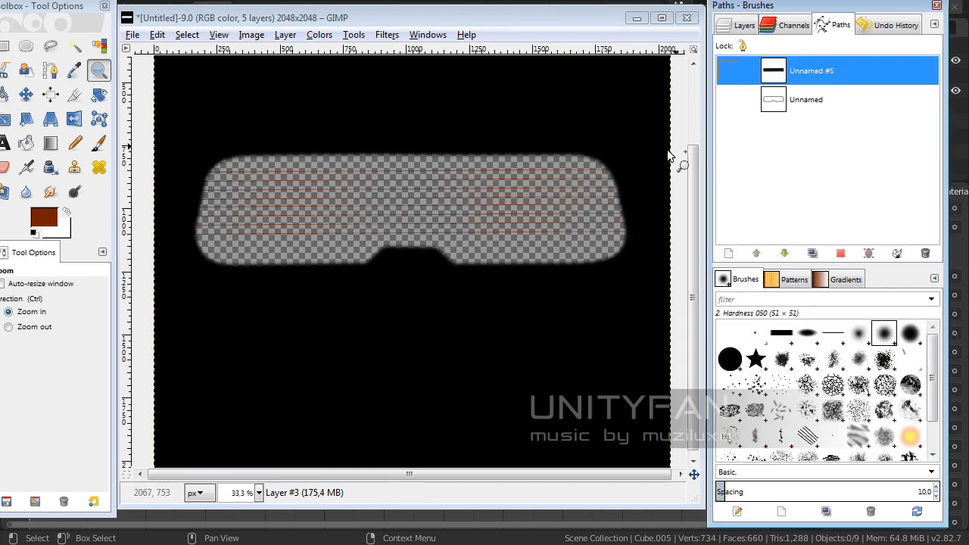
- Check the stroked lines up close and export the image again to rearWindowTexture.png
drag(229, 186, 303, 238)
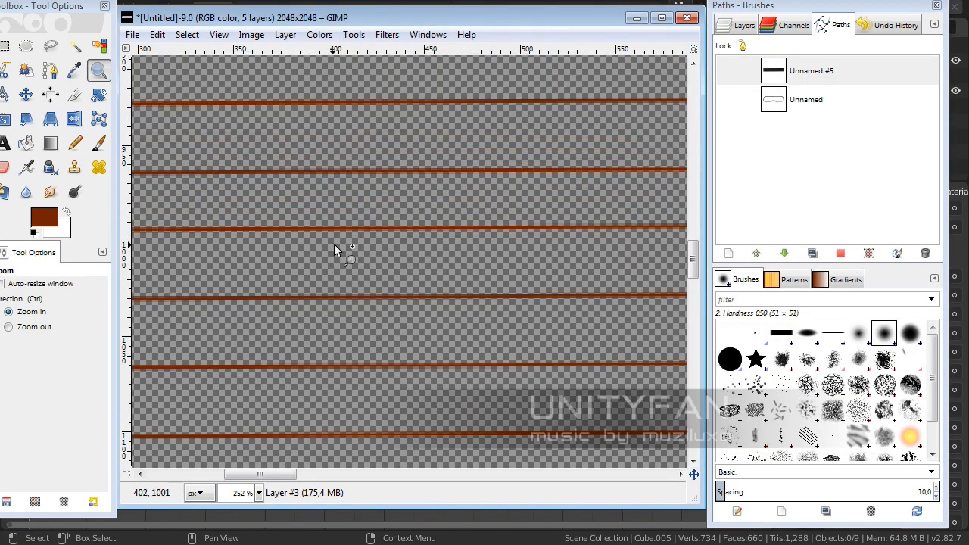
click(342, 247)
middle_drag(517, 378, 441, 384)
ctrl+scroll(425, 349, down, 3)
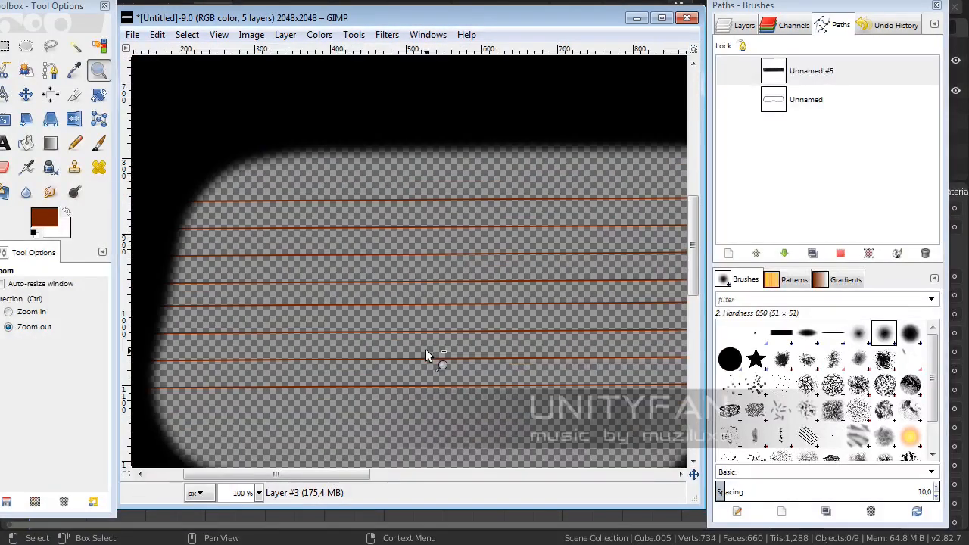
click(132, 34)
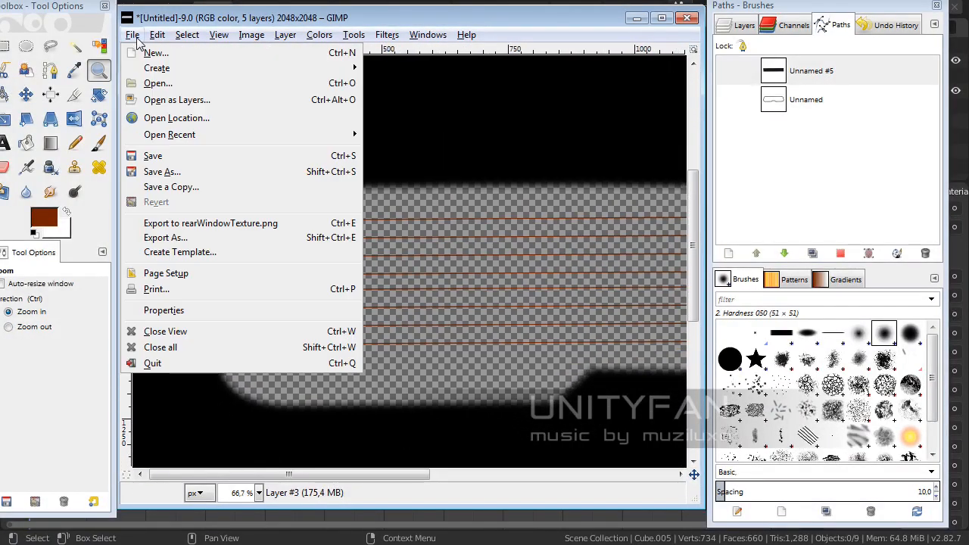
click(190, 222)
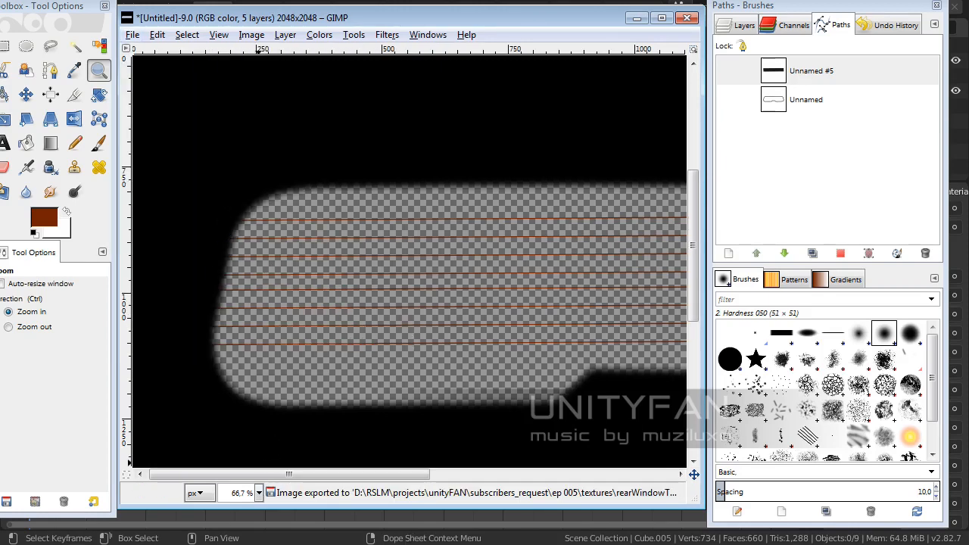
- Switch to Blender and load the updated rearWindowTexture.png into the rear window material's image texture node
click(217, 544)
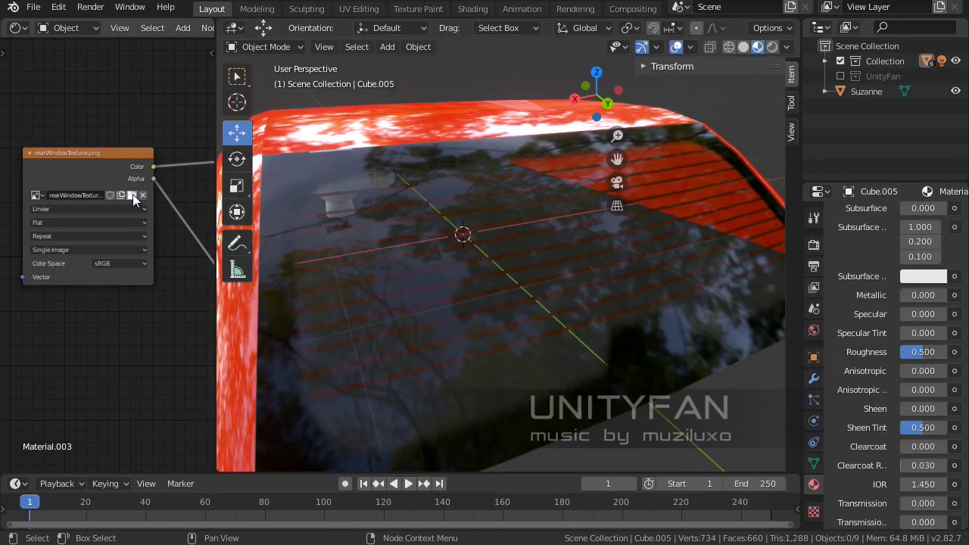
click(132, 195)
click(453, 184)
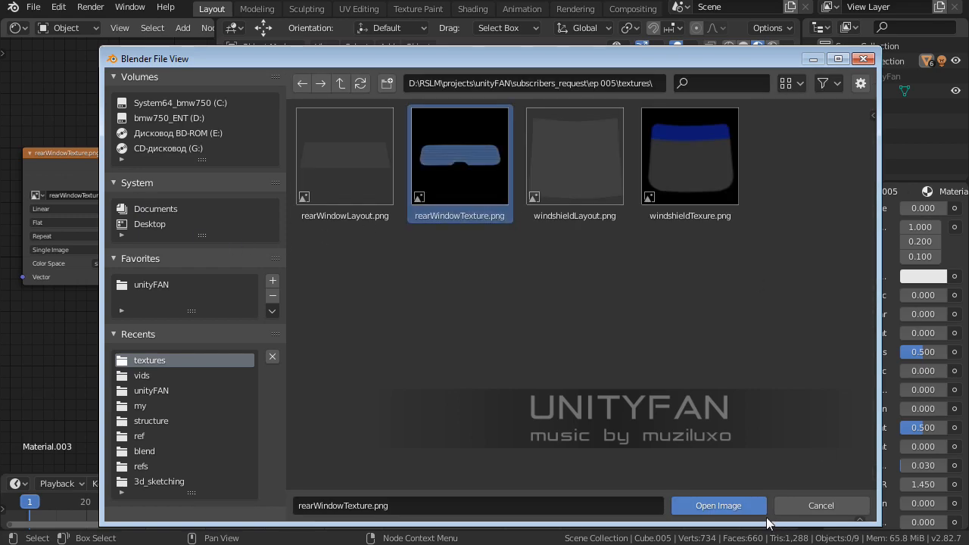
click(709, 505)
- Join the node editor area into the 3D viewport so the viewport takes its space
middle_drag(474, 364, 417, 318)
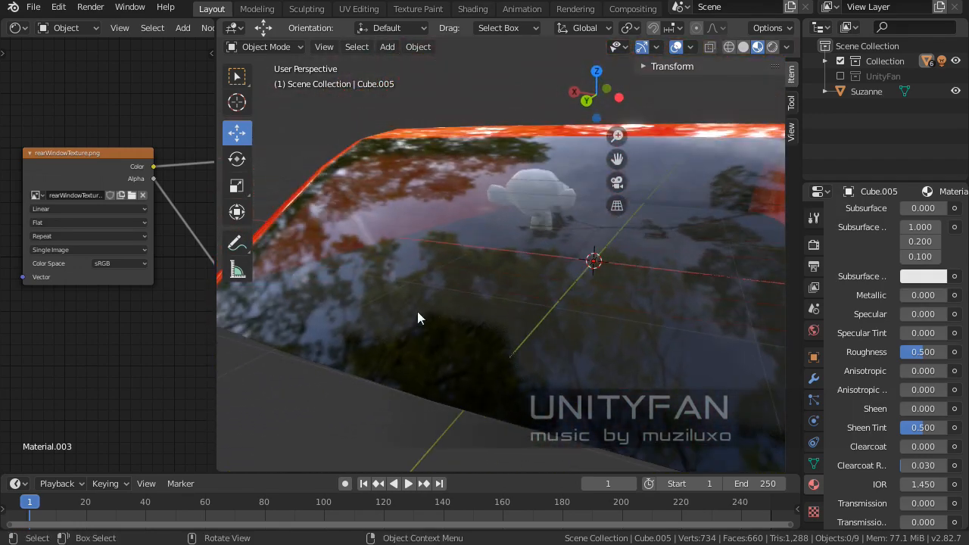
right_click(215, 361)
click(194, 374)
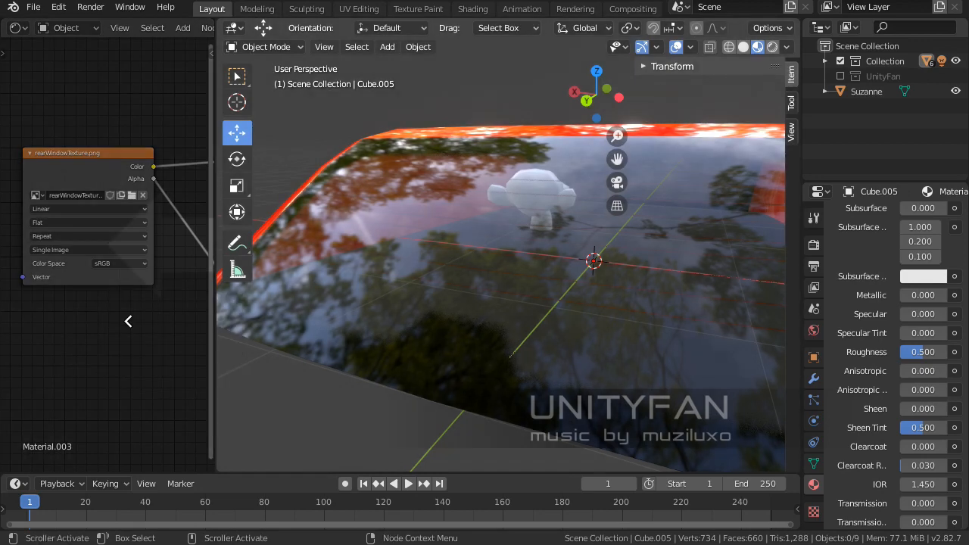
click(128, 321)
- Select the rear window's outer glass, set its glass material's alpha to 0.25, and inspect the lines through it
click(516, 373)
scroll(866, 414, down, 5)
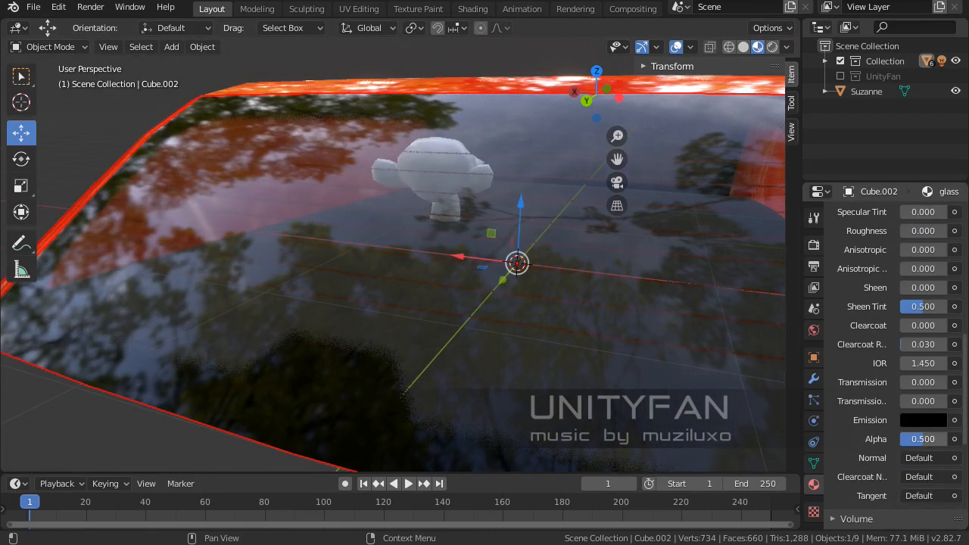
drag(929, 439, 912, 439)
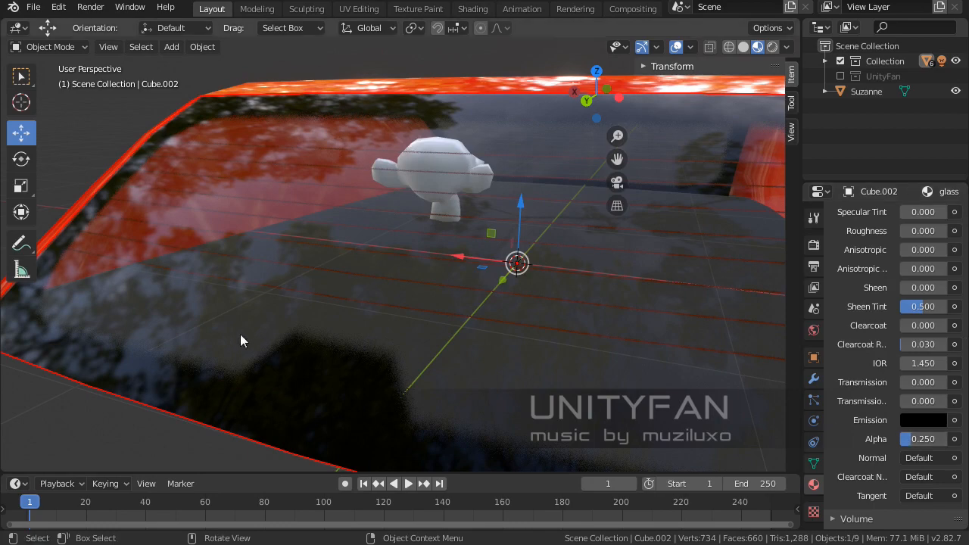
mouse_move(303, 330)
middle_down()
mouse_move(322, 326)
mouse_move(299, 340)
middle_up()
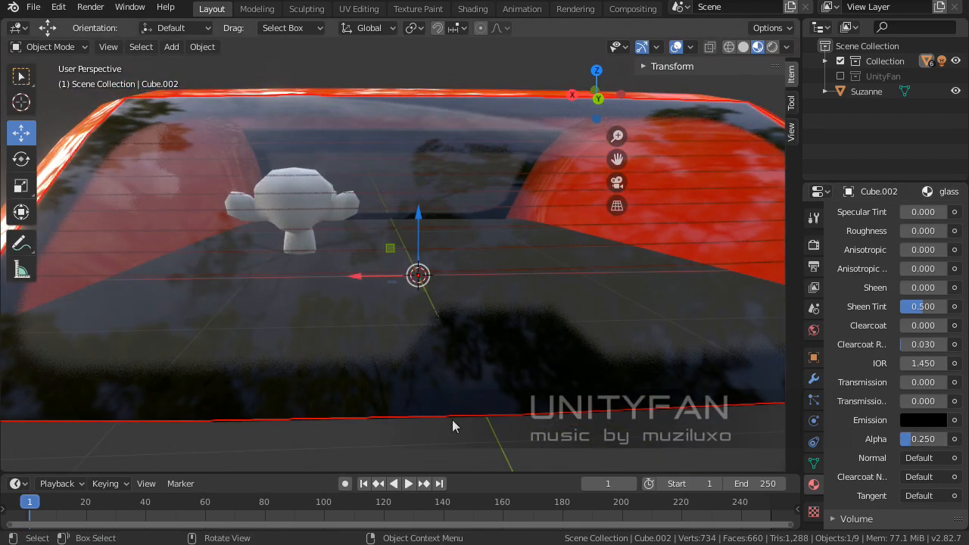
middle_drag(452, 420, 452, 320)
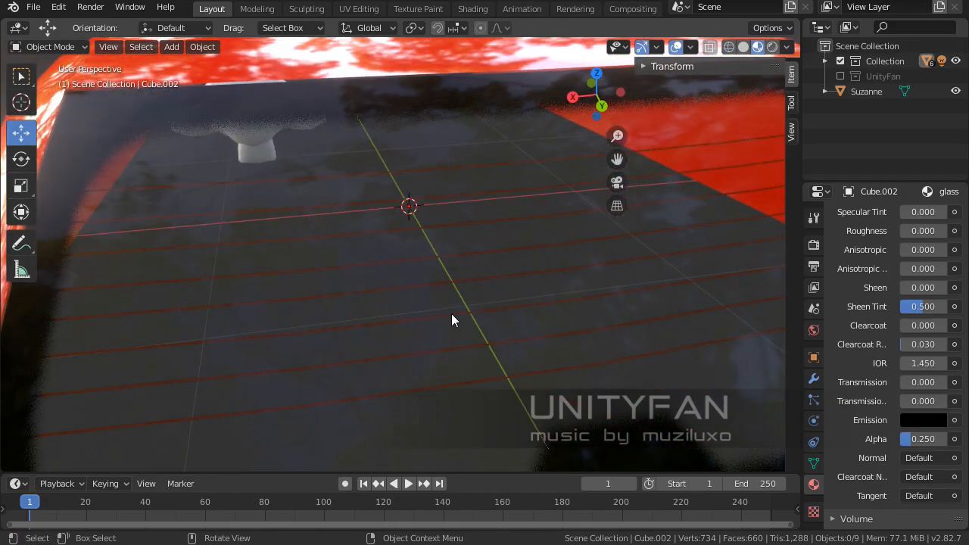
middle_drag(343, 348, 459, 260)
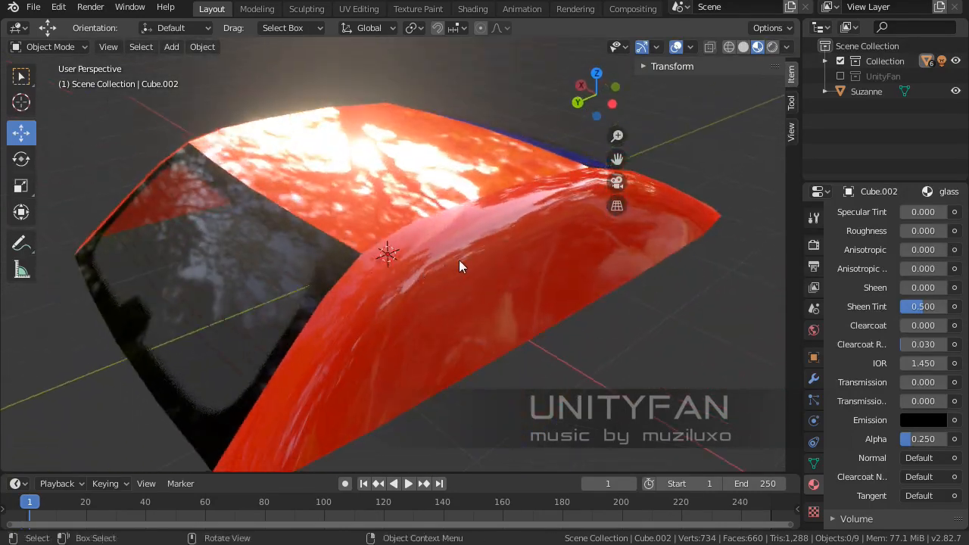
- Try a different HDRI environment for the viewport shading and view the rear window under the city lighting
click(787, 47)
click(774, 182)
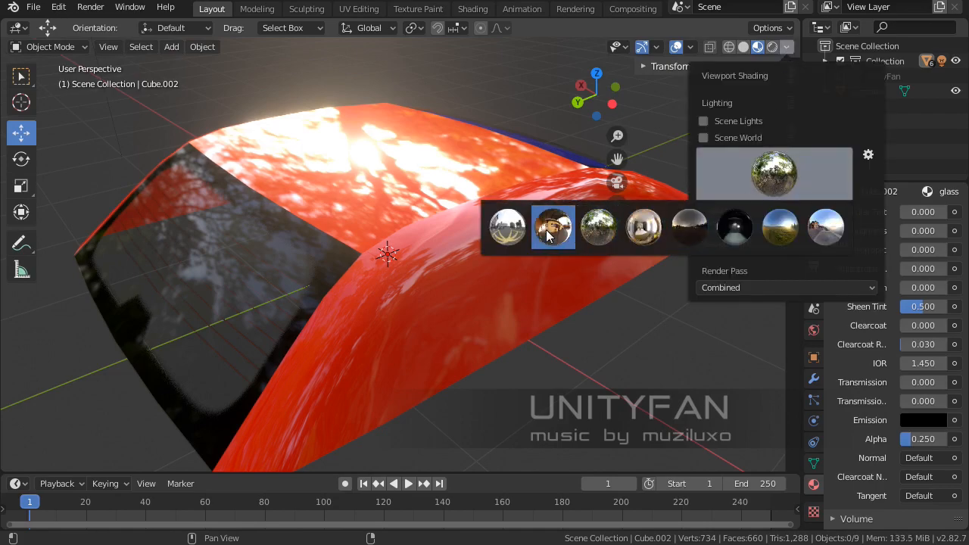
click(553, 228)
mouse_move(523, 232)
middle_down()
mouse_move(400, 249)
mouse_move(460, 231)
mouse_move(522, 229)
mouse_move(479, 253)
mouse_move(384, 274)
mouse_move(563, 294)
mouse_move(551, 283)
middle_up()
scroll(564, 295, up, 1)
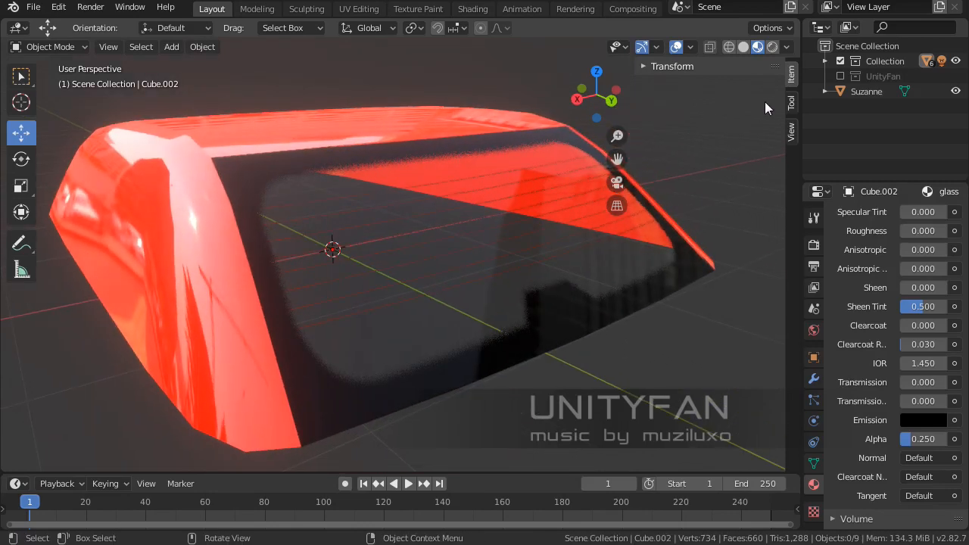
- Switch the viewport shading's HDRI to the grassy field with blue sky and bring the windshield into view
click(788, 47)
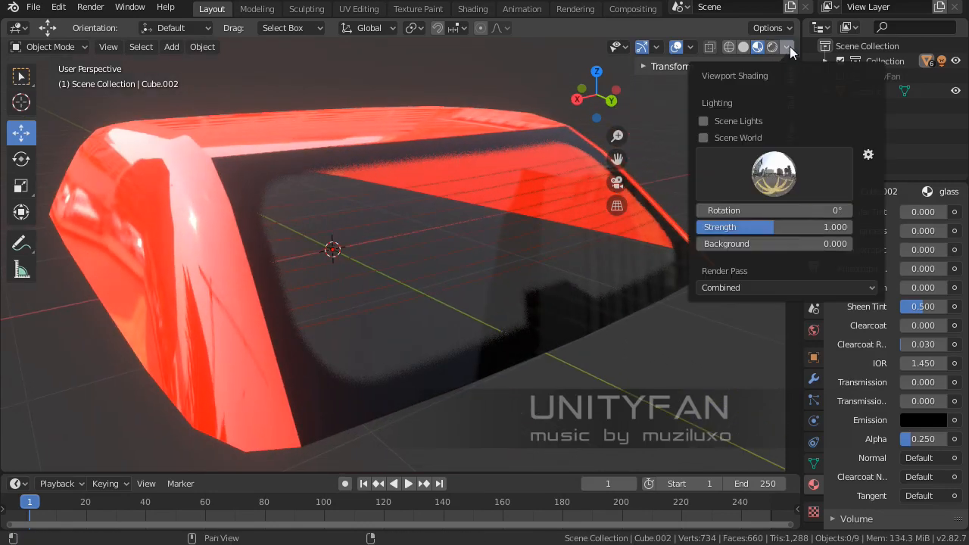
click(774, 174)
click(782, 234)
middle_drag(485, 287, 444, 295)
scroll(444, 288, up, 3)
- Select the windshield glass, set its glass material's alpha to 0.484, and deselect everything
click(575, 299)
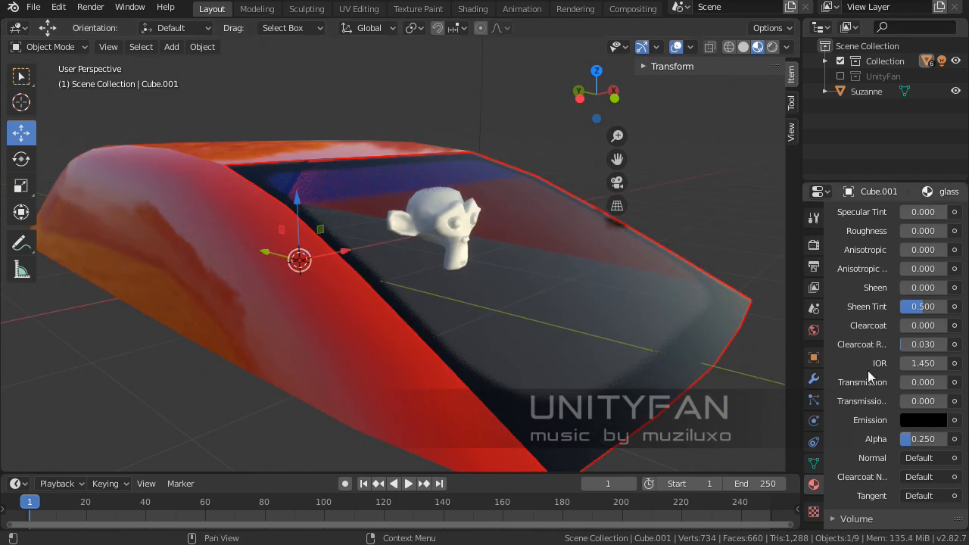
drag(916, 439, 923, 439)
middle_drag(412, 261, 439, 193)
key(alt+a)
mouse_move(458, 159)
middle_down()
mouse_move(420, 197)
mouse_move(481, 191)
middle_up()
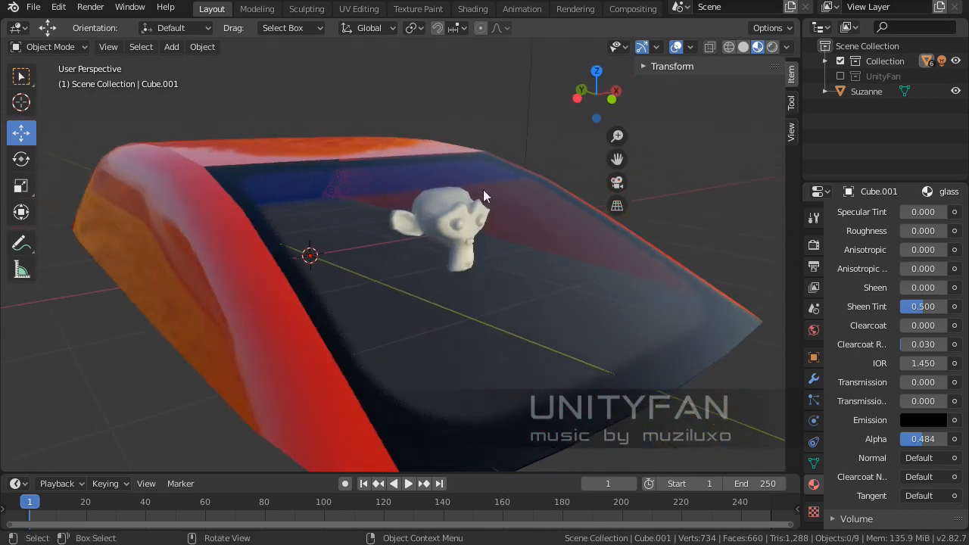
- Open the choice of HDRI environments for the viewport shading
click(787, 47)
click(788, 176)
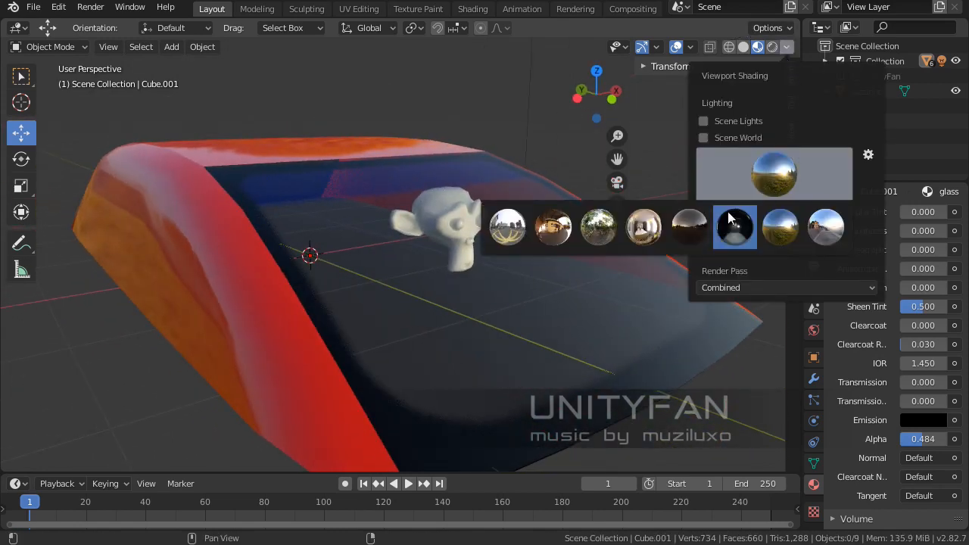